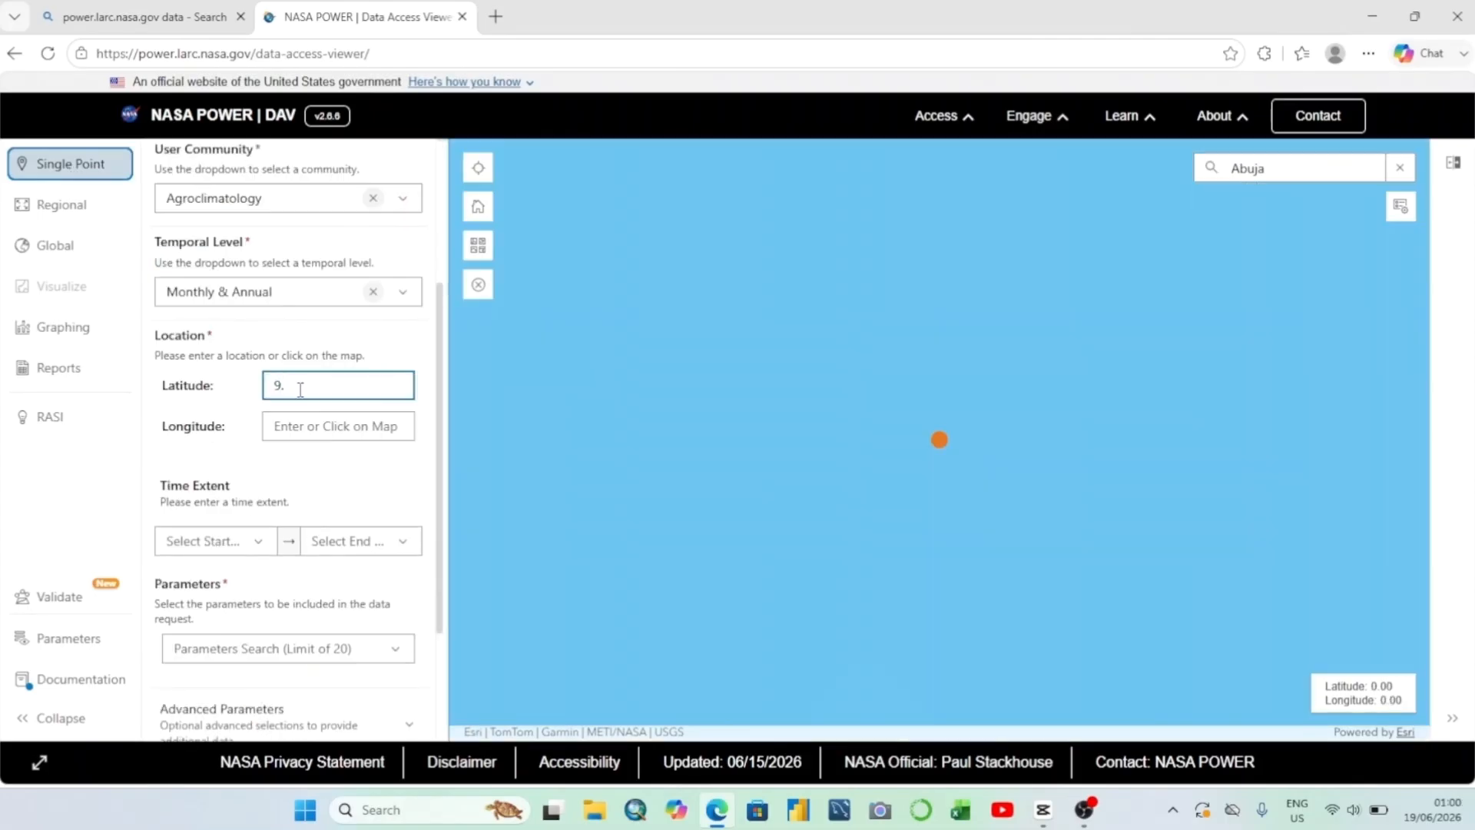
Set the single-point location to latitude 9.08 and longitude 7.4
{"action": "type", "text": "8"}
{"action": "key", "text": "Tab"}
{"action": "type", "text": "7.4"}
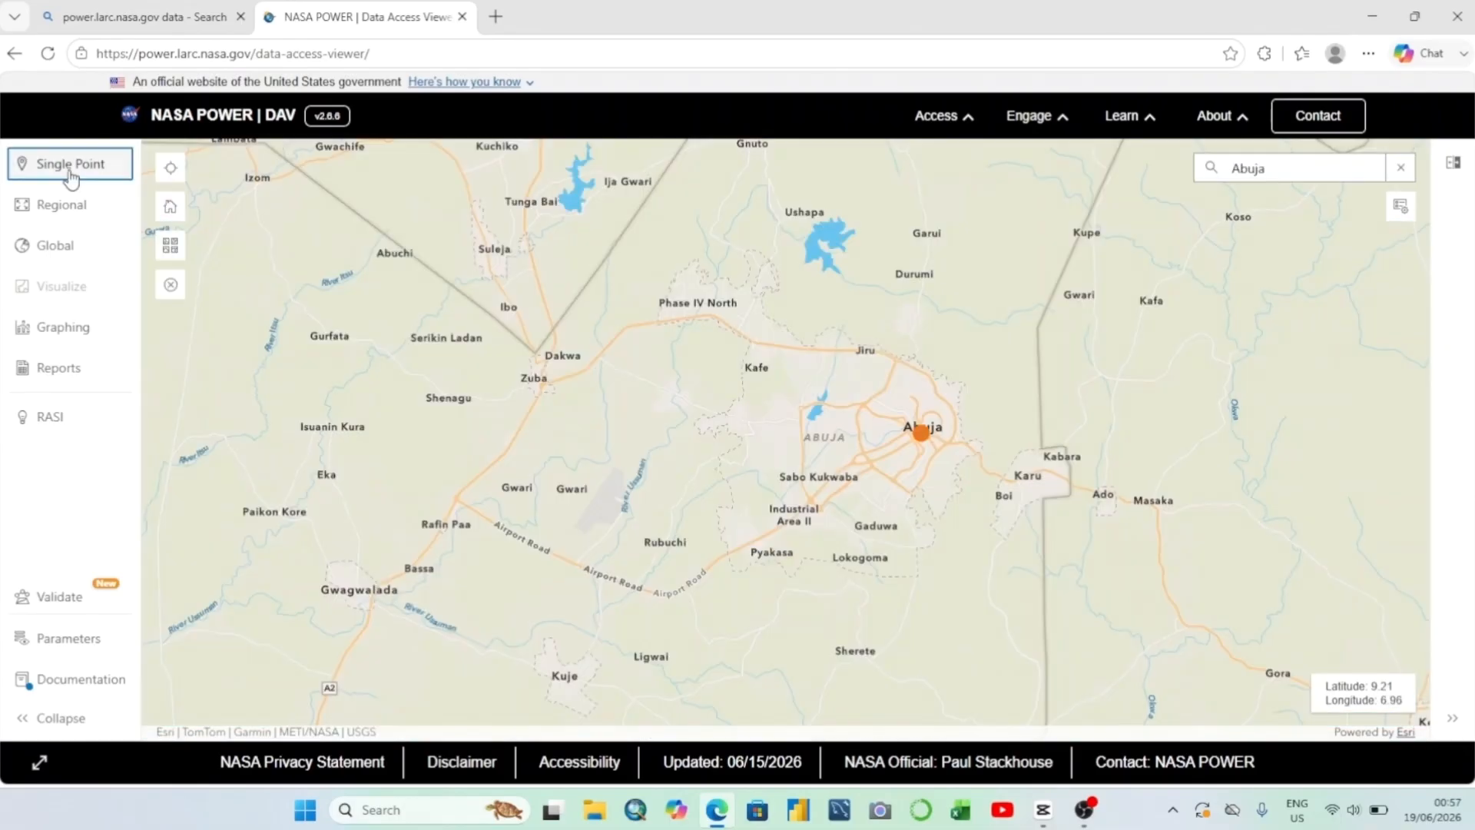
{"action": "left_click", "coordinate": [71, 169]}
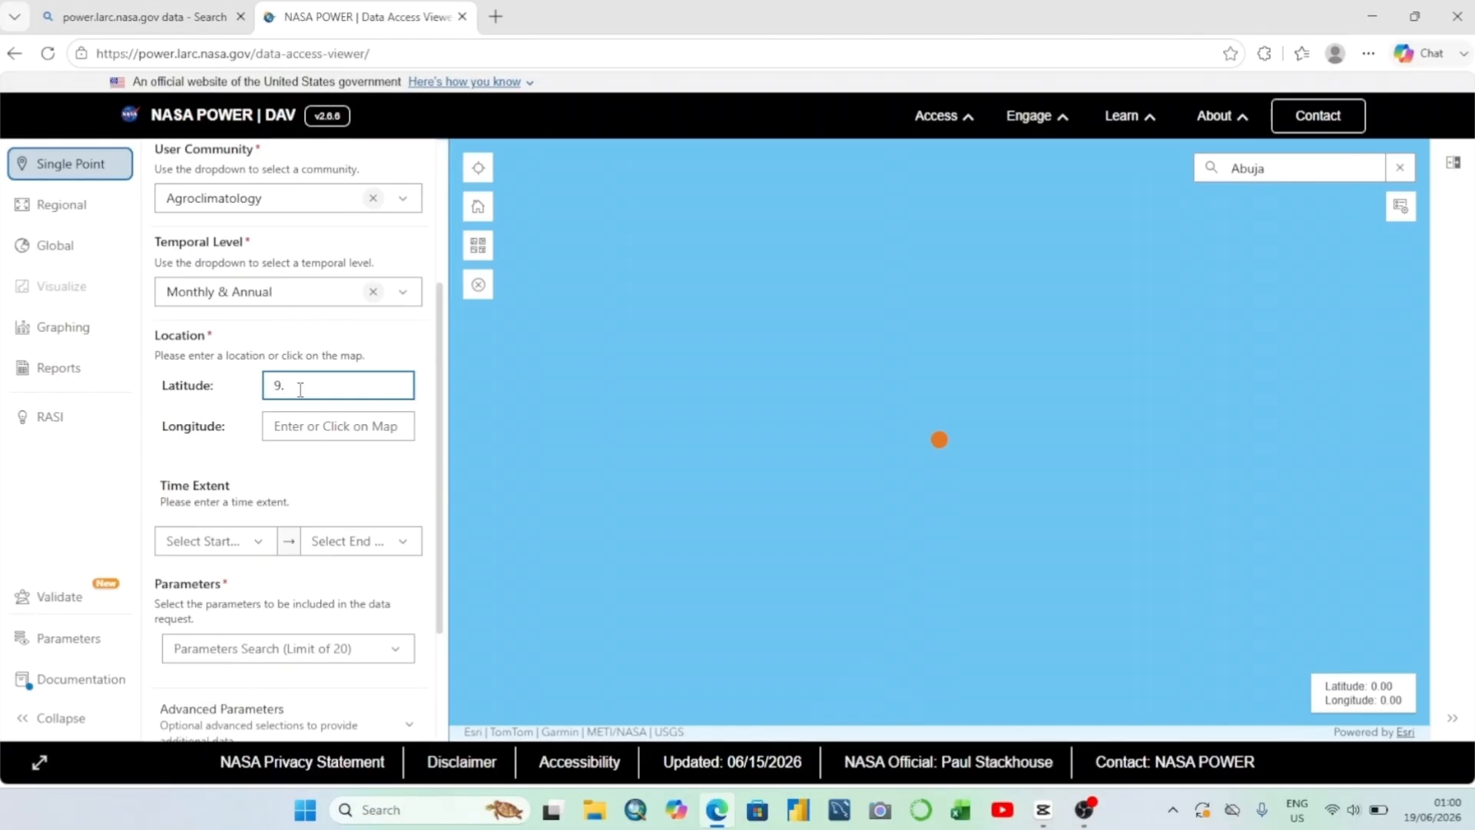
{"action": "type", "text": "8"}
{"action": "left_click", "coordinate": [395, 425]}
{"action": "type", "text": "7.4"}
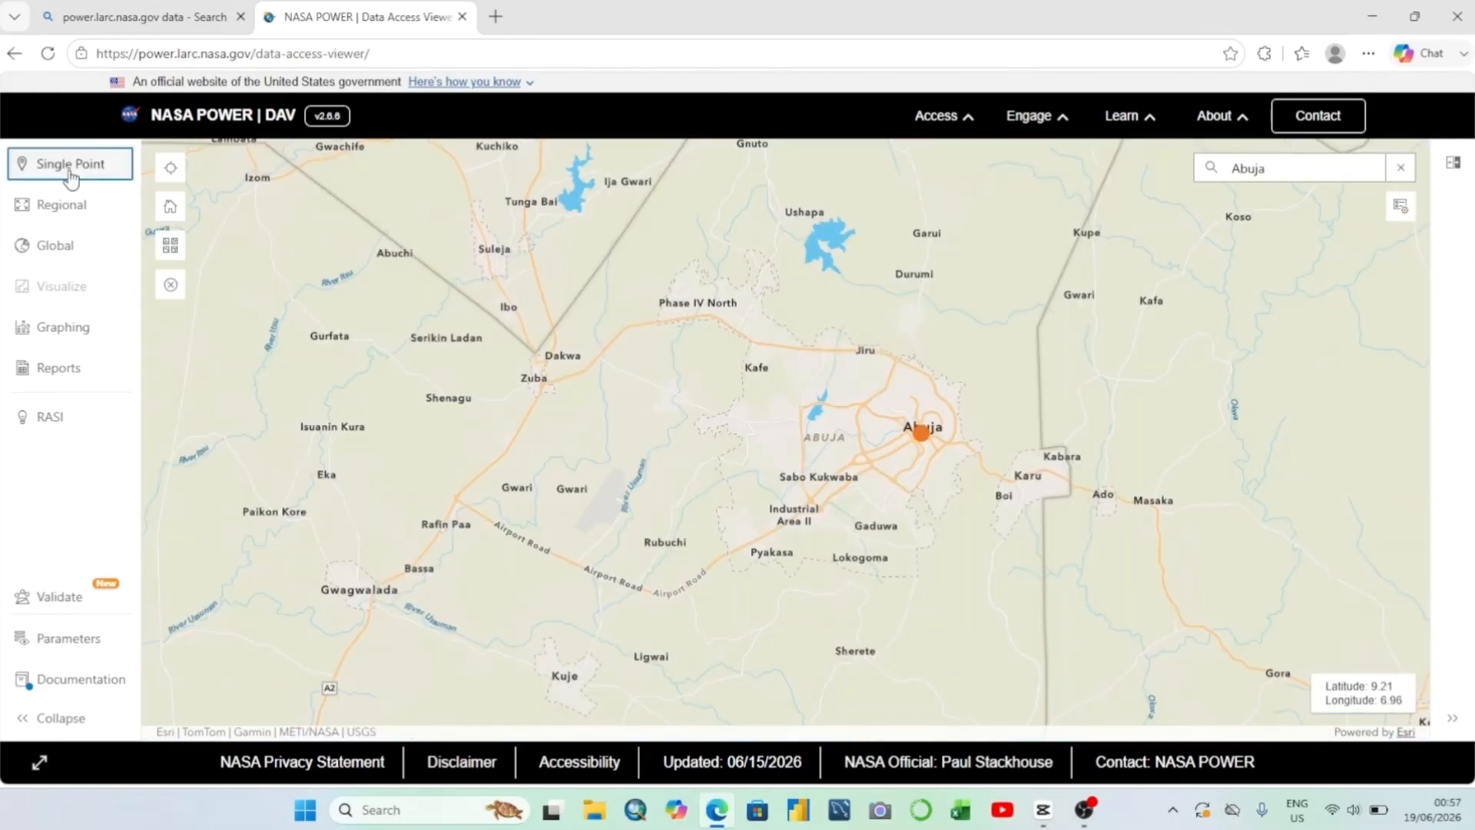
{"action": "left_click", "coordinate": [71, 165]}
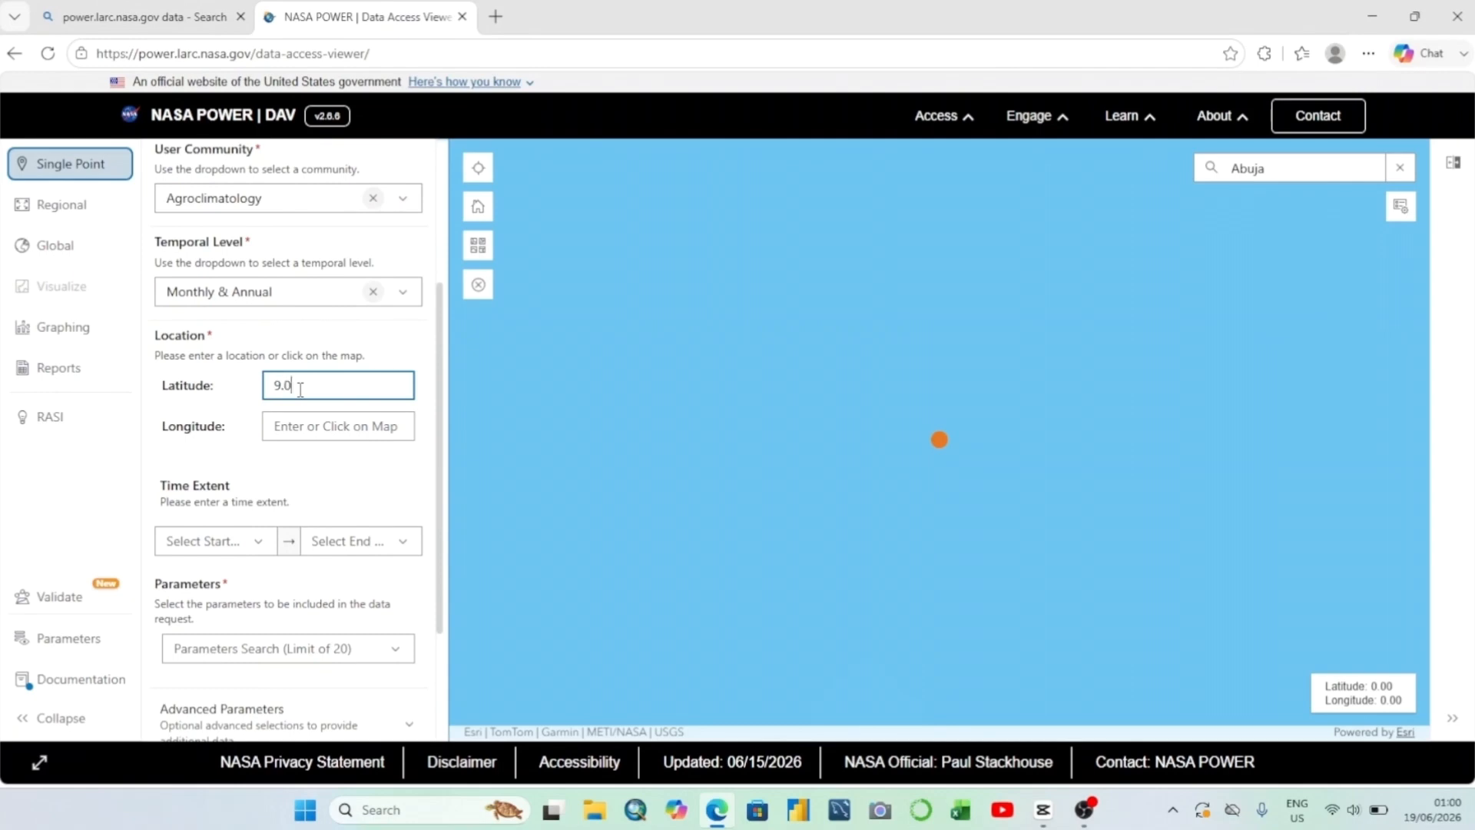
{"action": "type", "text": "8"}
{"action": "key", "text": "Tab"}
{"action": "type", "text": "7.4"}
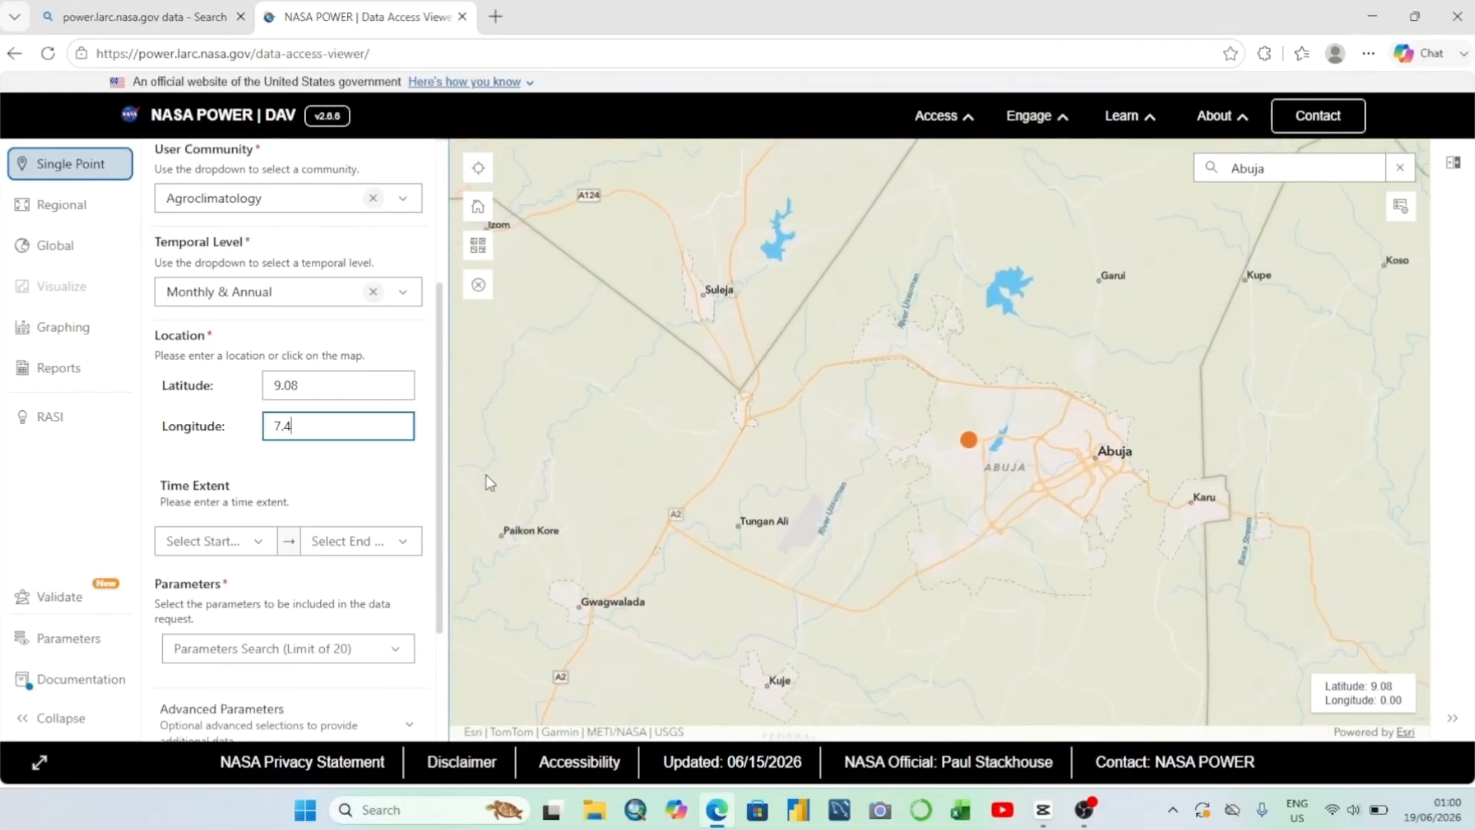
Set the time extent from 1990 to 2025 and add the Temperature at 2 Meters parameter
{"action": "left_click", "coordinate": [211, 541]}
{"action": "left_click", "coordinate": [206, 573]}
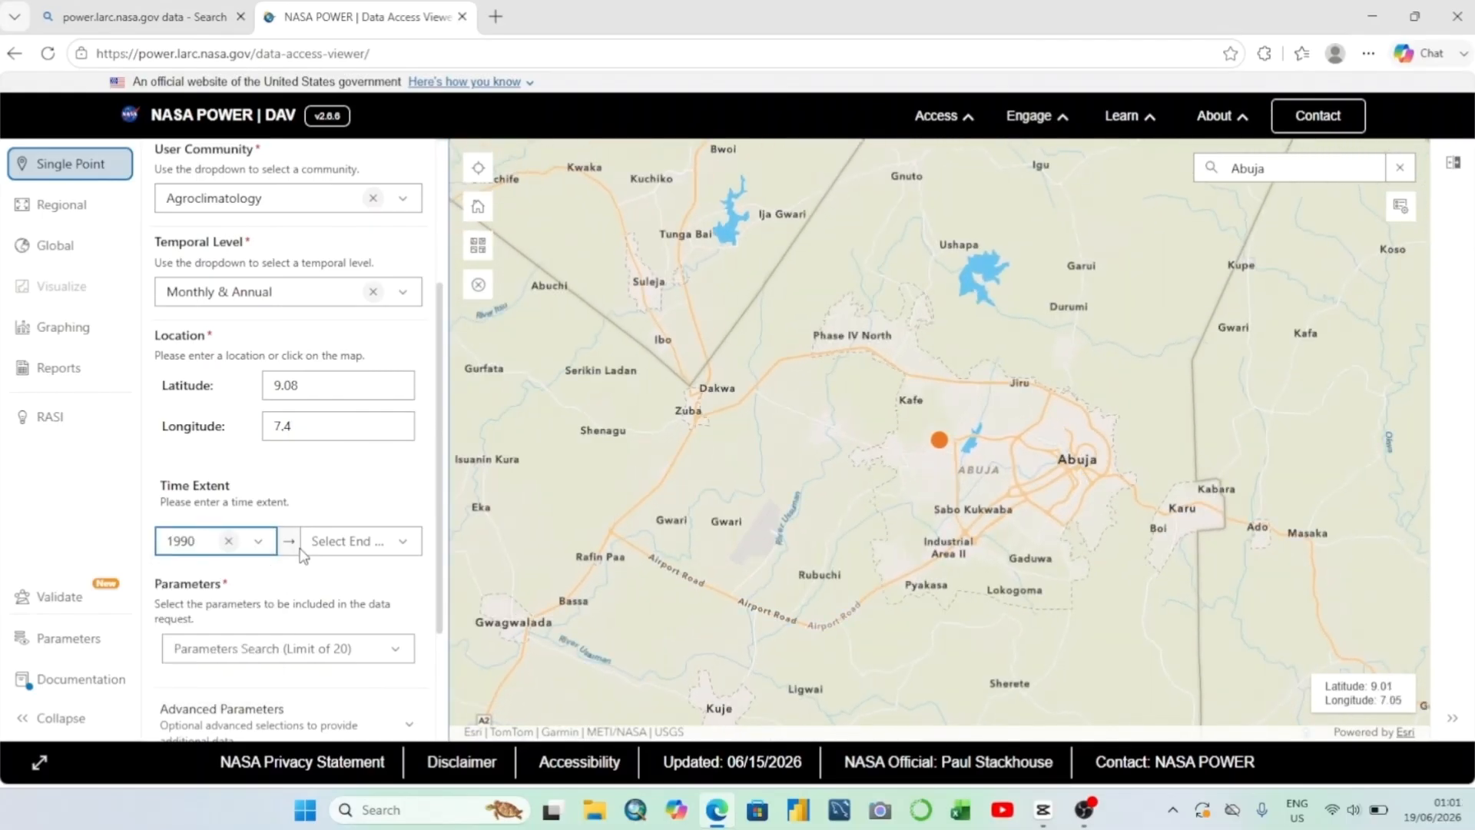
{"action": "left_click", "coordinate": [402, 549]}
{"action": "left_click_drag", "start_coordinate": [408, 586], "coordinate": [405, 719]}
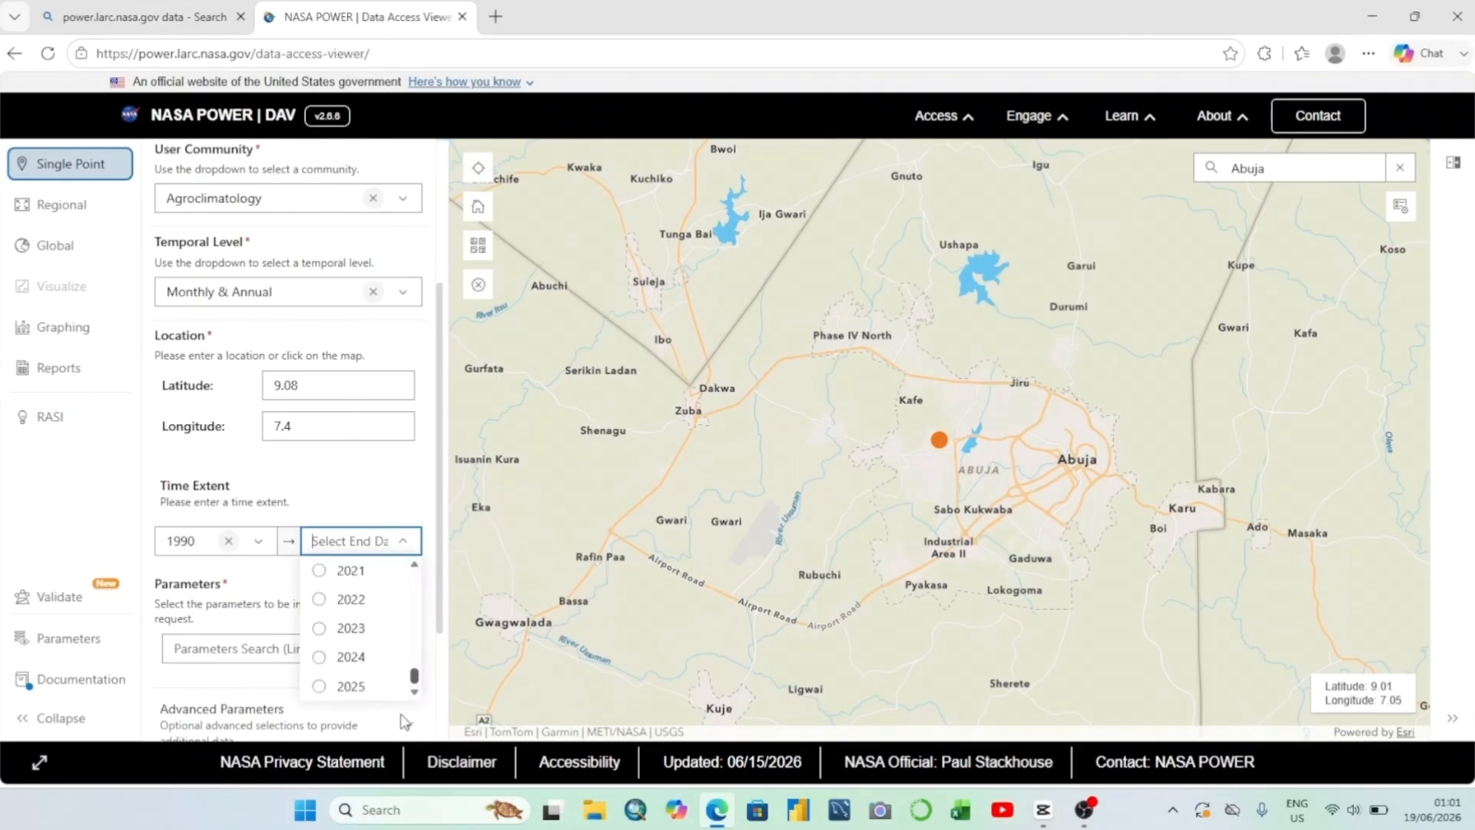
{"action": "left_click", "coordinate": [355, 688]}
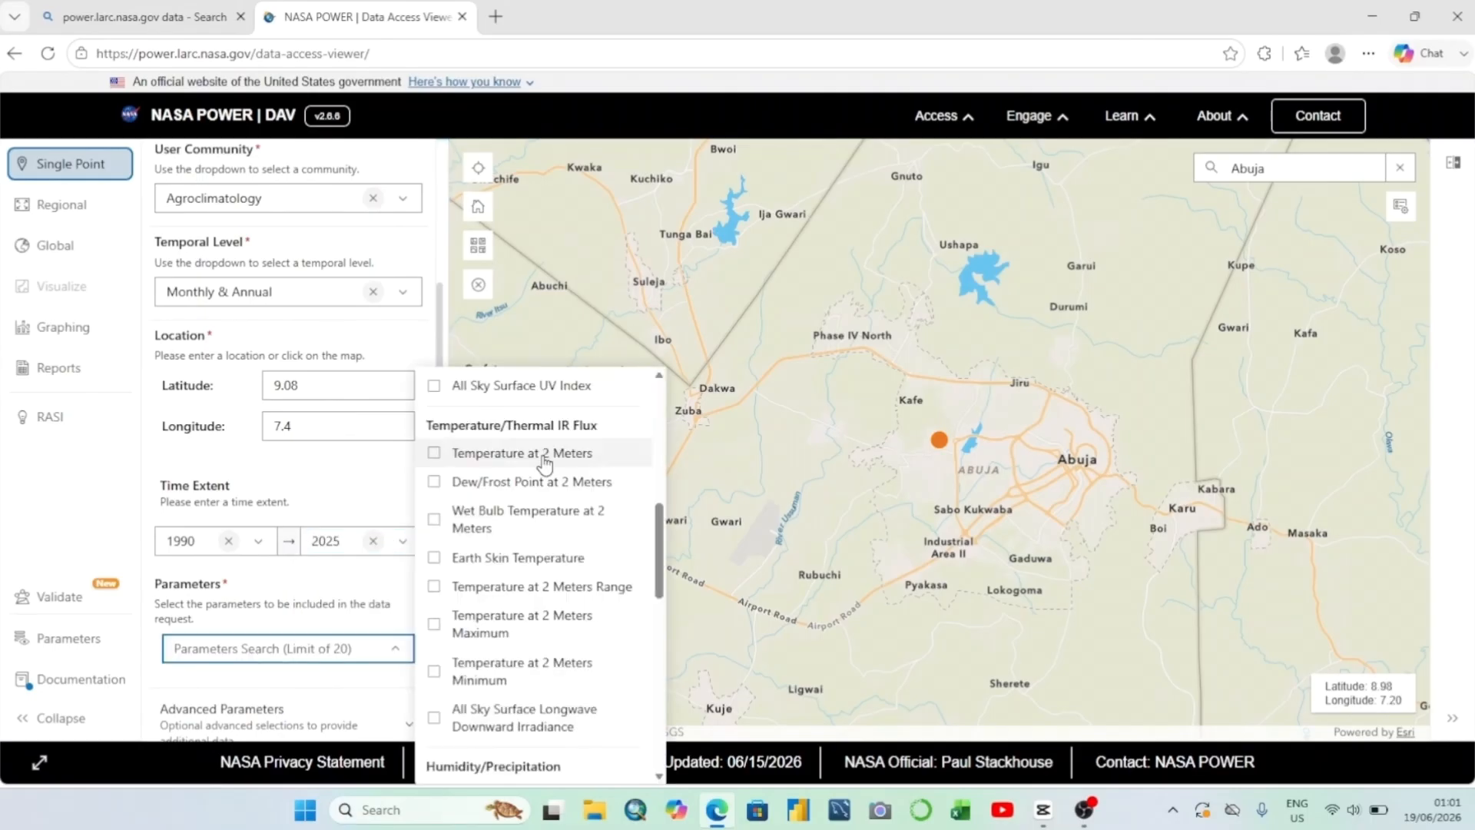
{"action": "left_click", "coordinate": [545, 456]}
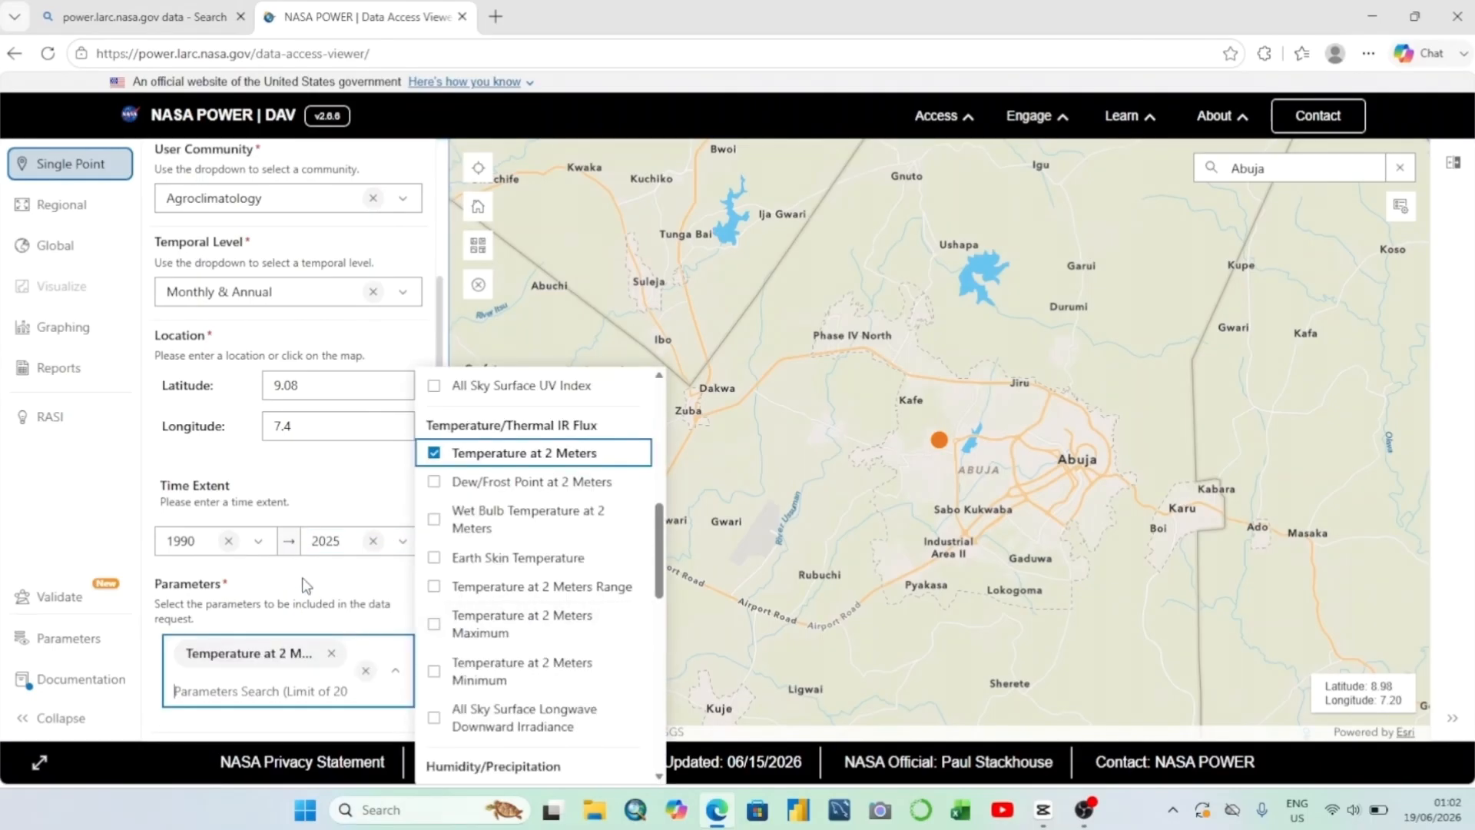
Submit the request with CSV as the download format and show the downloaded file in its folder
{"action": "scroll", "coordinate": [344, 661], "scroll_direction": "down", "scroll_amount": 3}
{"action": "left_click", "coordinate": [340, 659]}
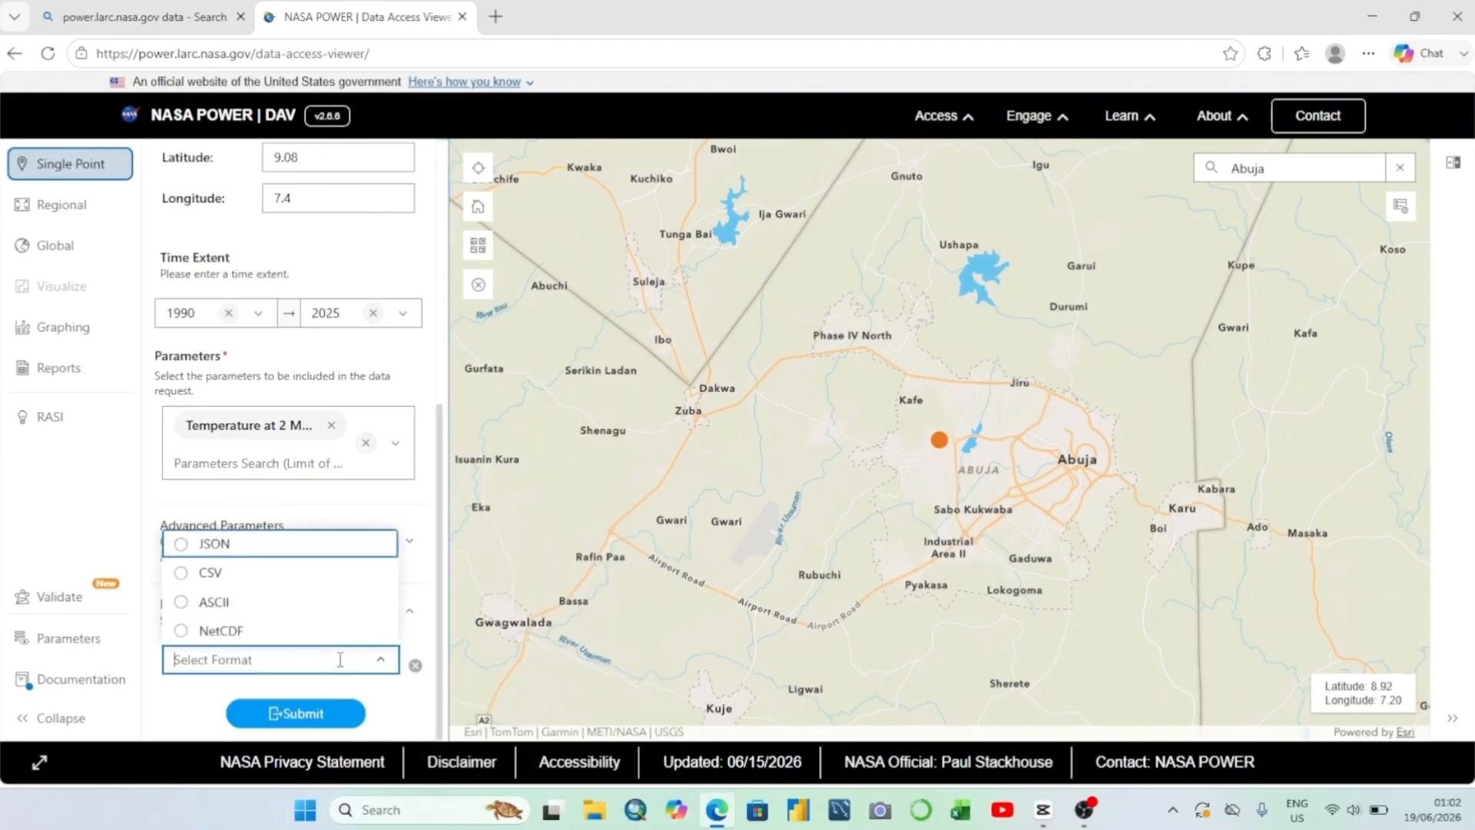
{"action": "left_click", "coordinate": [231, 576]}
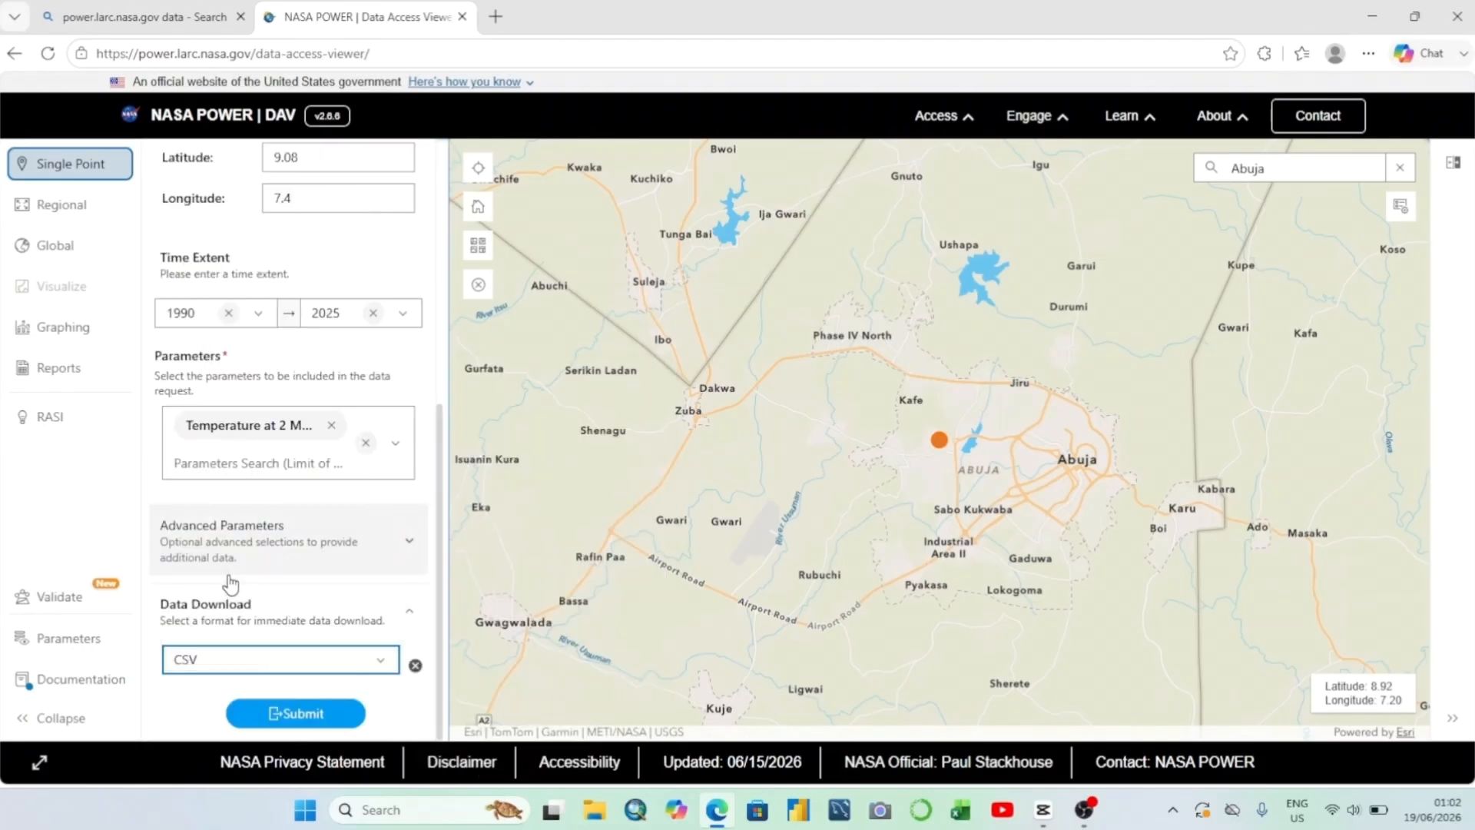
{"action": "left_click", "coordinate": [291, 723]}
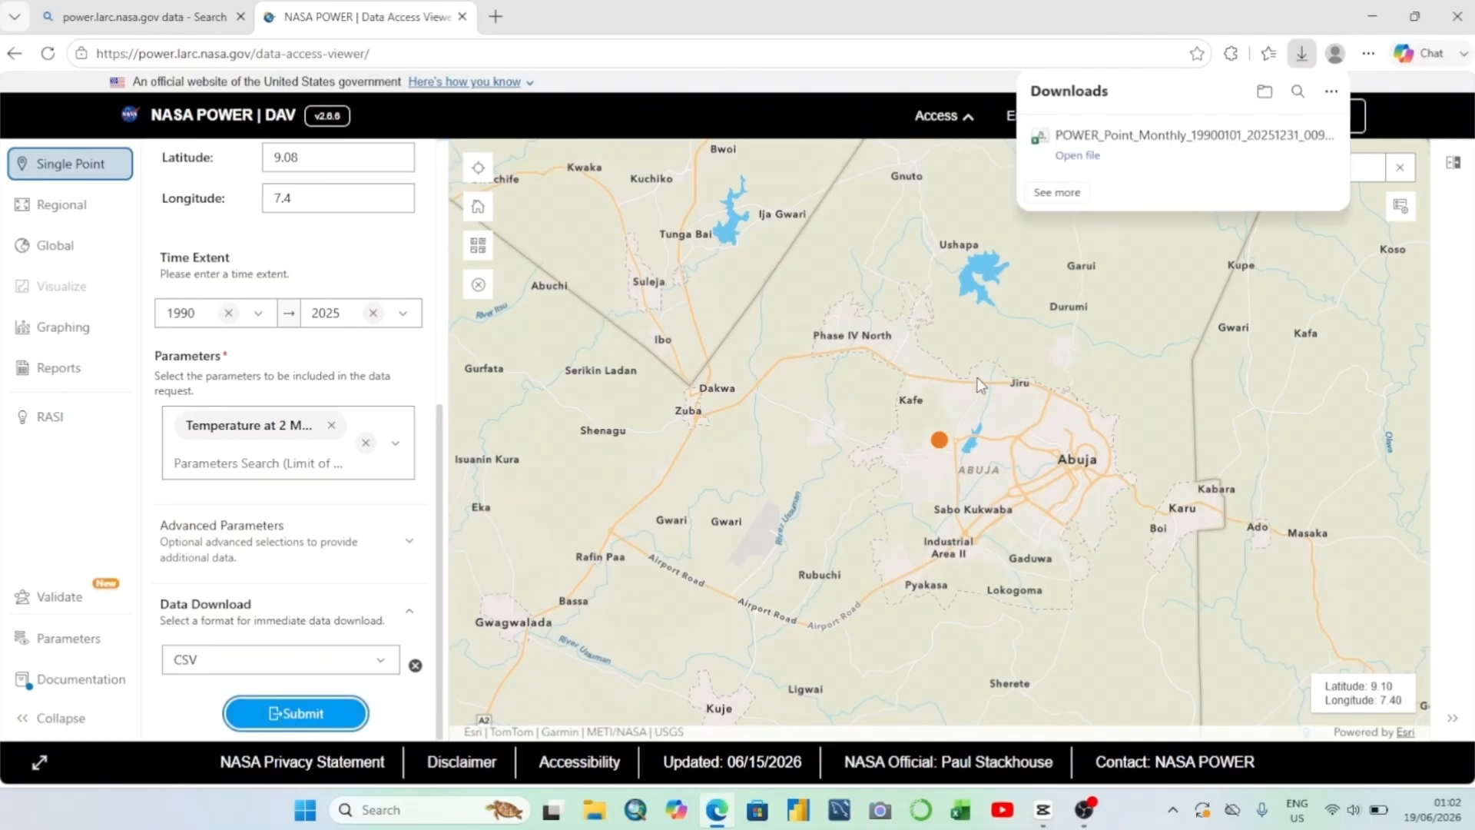
{"action": "mouse_move", "coordinate": [1096, 154]}
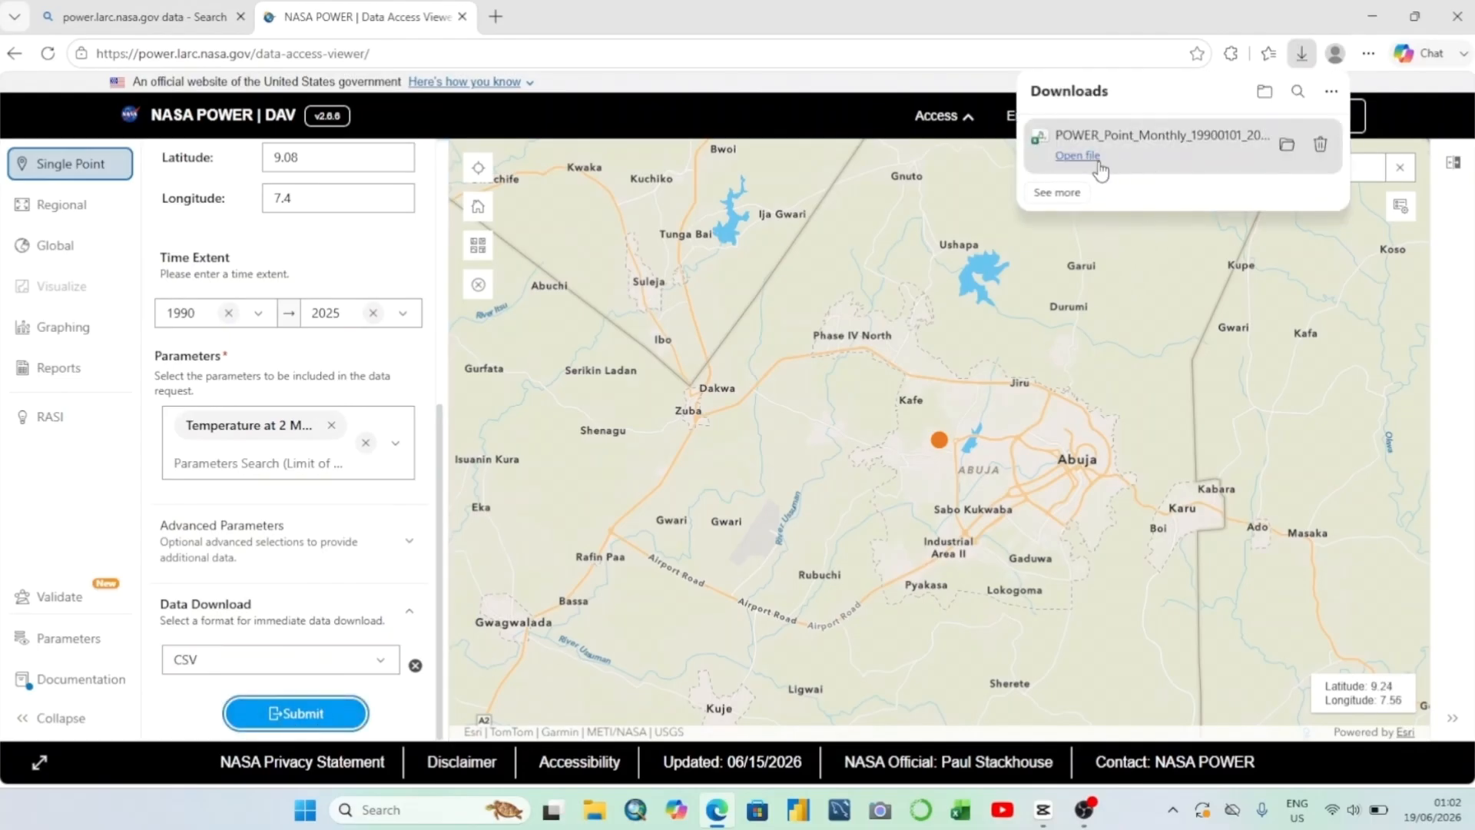
{"action": "left_click", "coordinate": [1285, 146]}
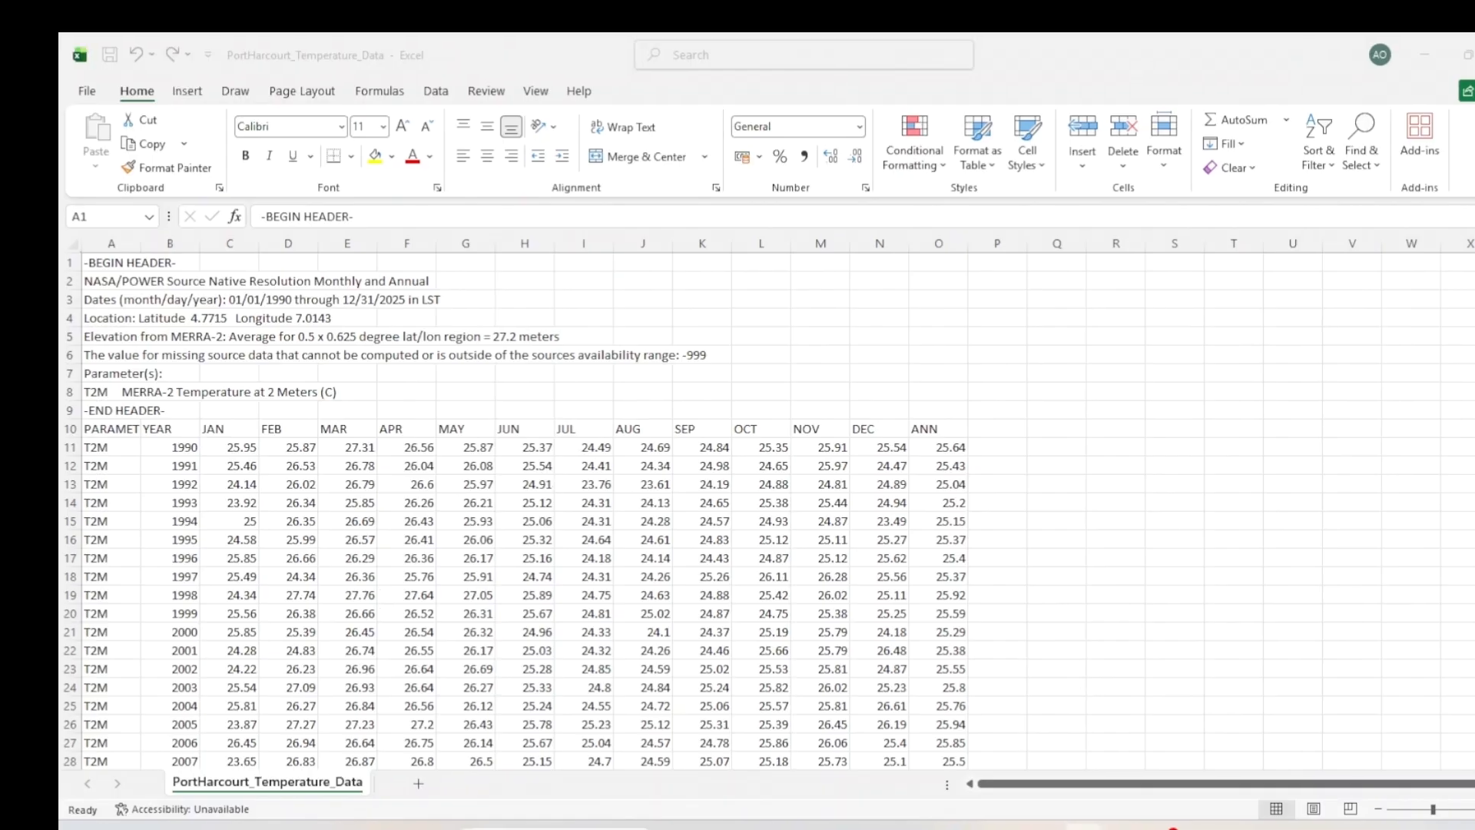
Examine the metadata header in rows 1 to 9 above the temperature table in the Excel worksheet PortHarcourt_Temperature_Data
{"action": "scroll", "coordinate": [768, 507], "scroll_direction": "down", "scroll_amount": 6}
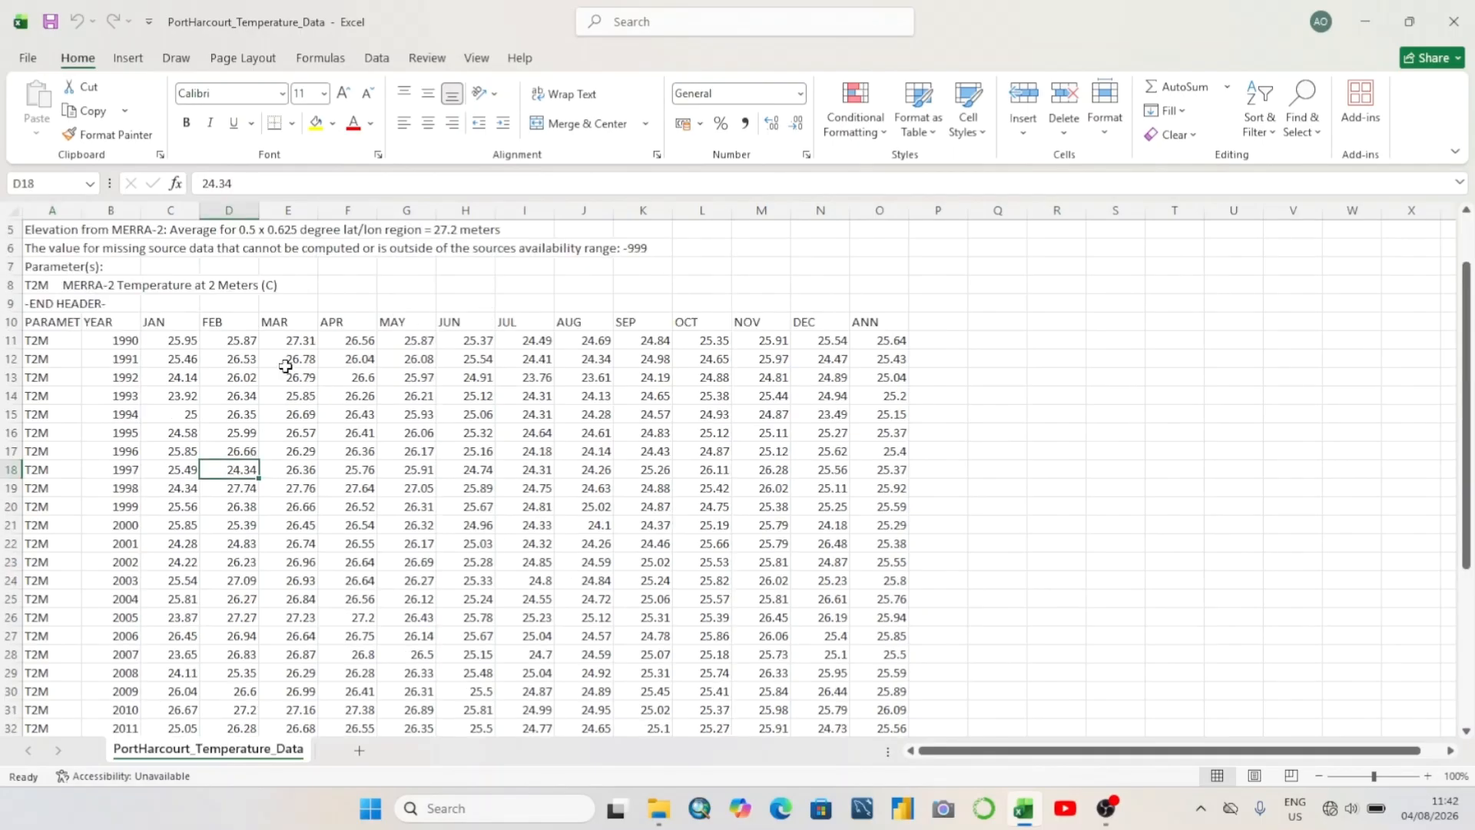
{"action": "left_click_drag", "start_coordinate": [1467, 327], "coordinate": [1467, 284]}
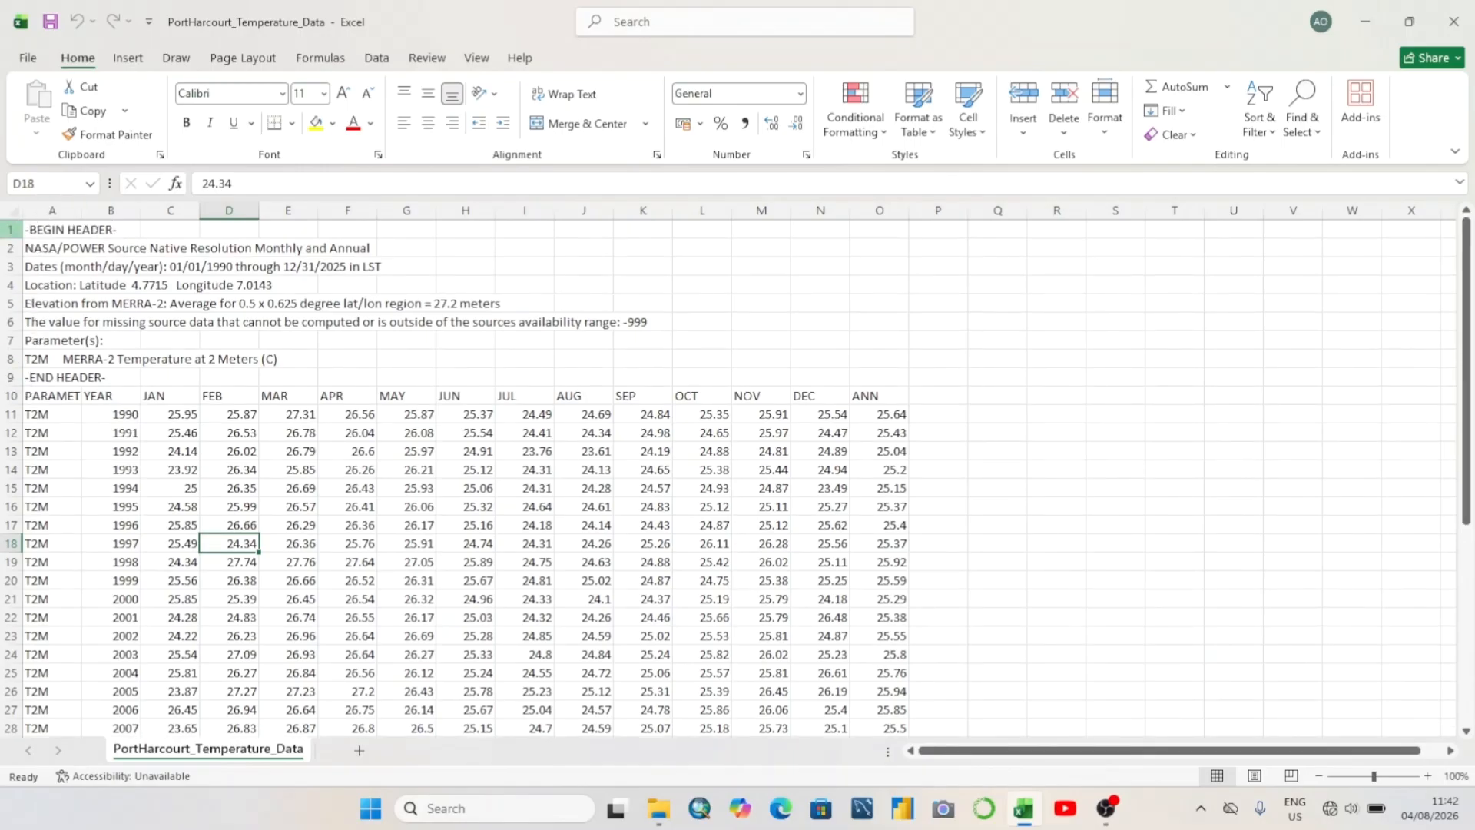
{"action": "left_click_drag", "start_coordinate": [12, 229], "coordinate": [14, 372]}
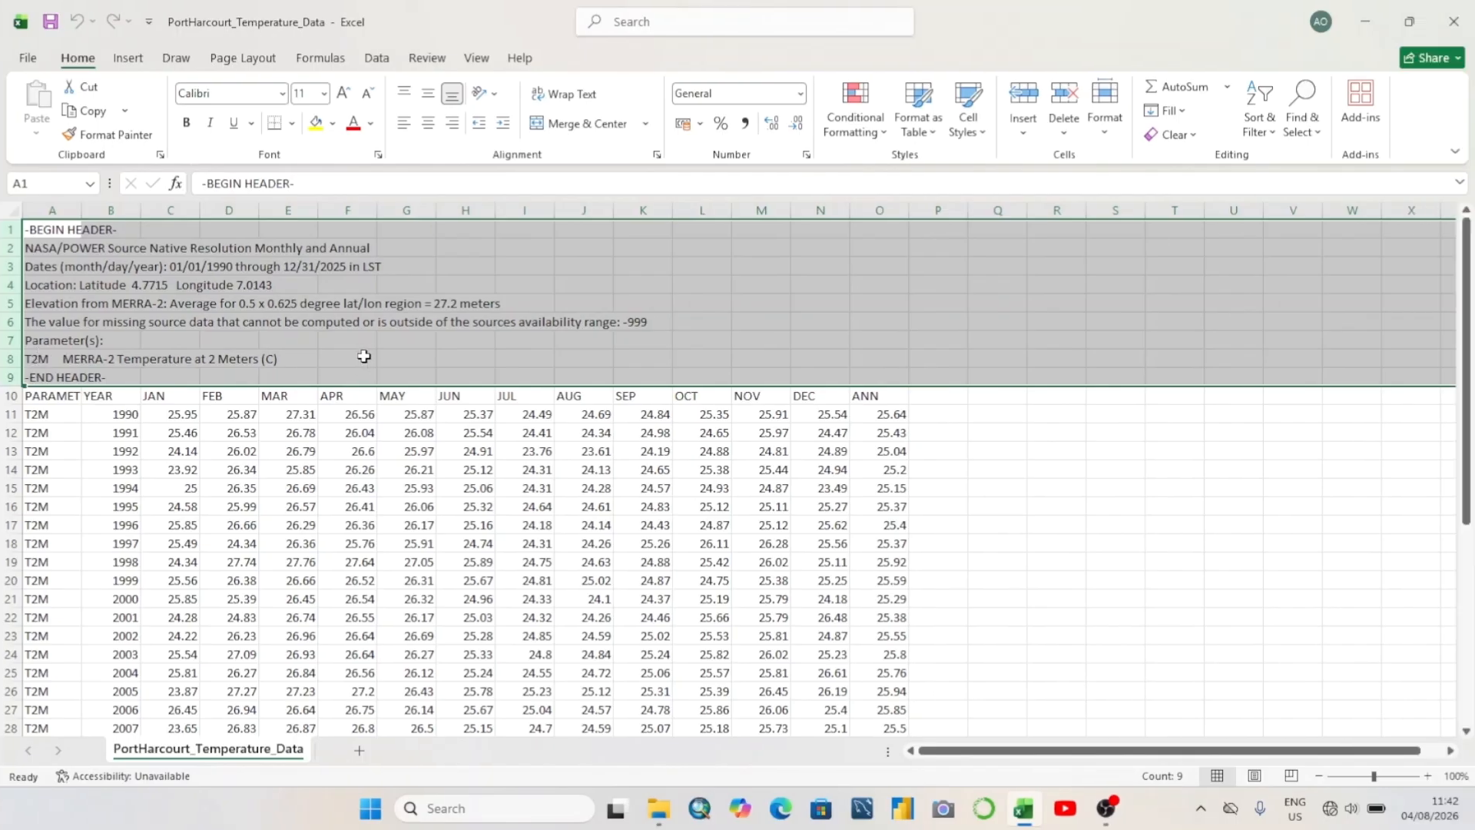
{"action": "left_click", "coordinate": [326, 452]}
Examine the PARAMETER column, the annual ANN column and the separate month columns from JAN to DEC
{"action": "left_click", "coordinate": [110, 415]}
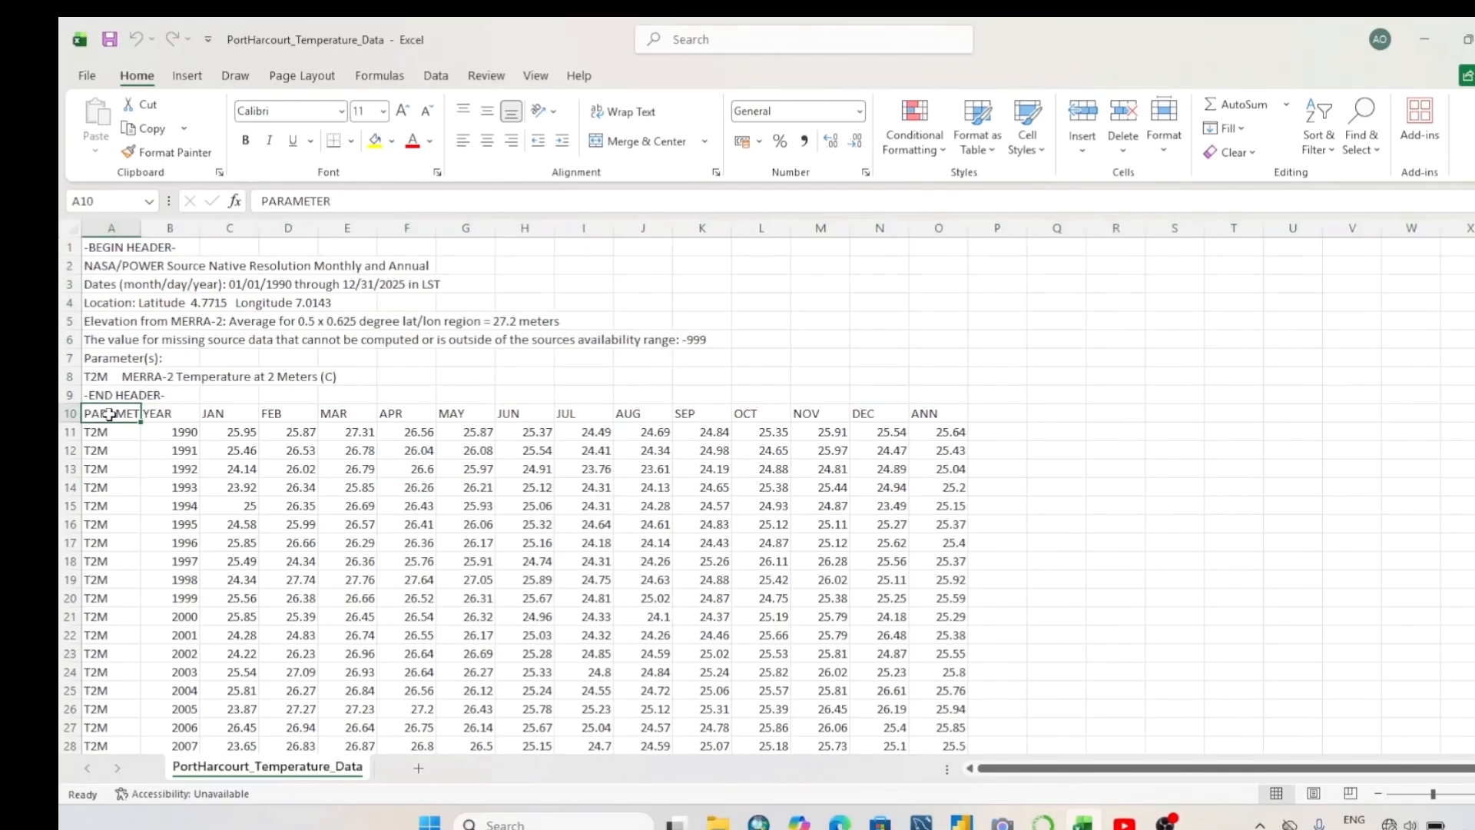
{"action": "left_click", "coordinate": [115, 218]}
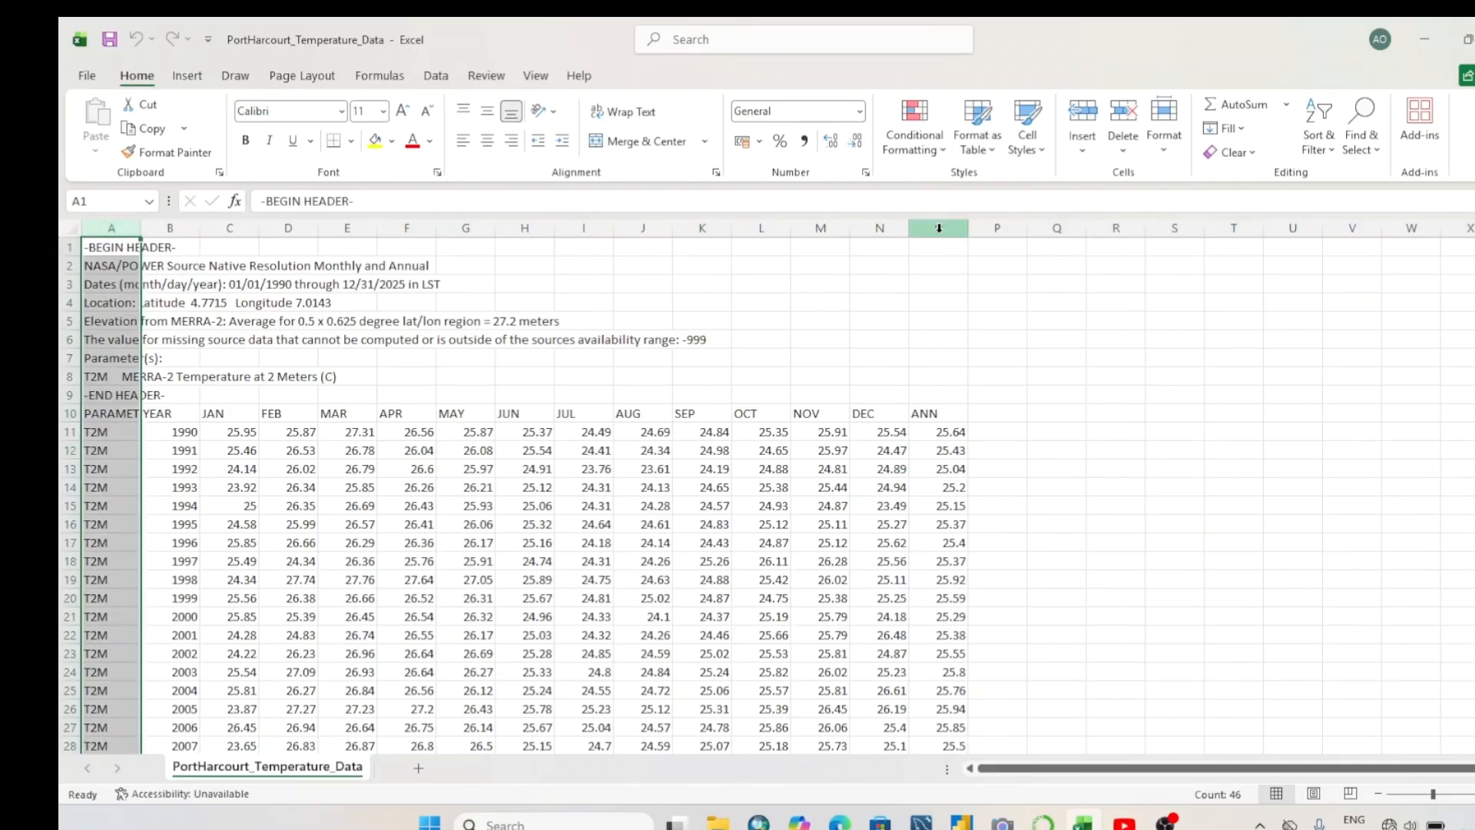
{"action": "left_click", "coordinate": [938, 227]}
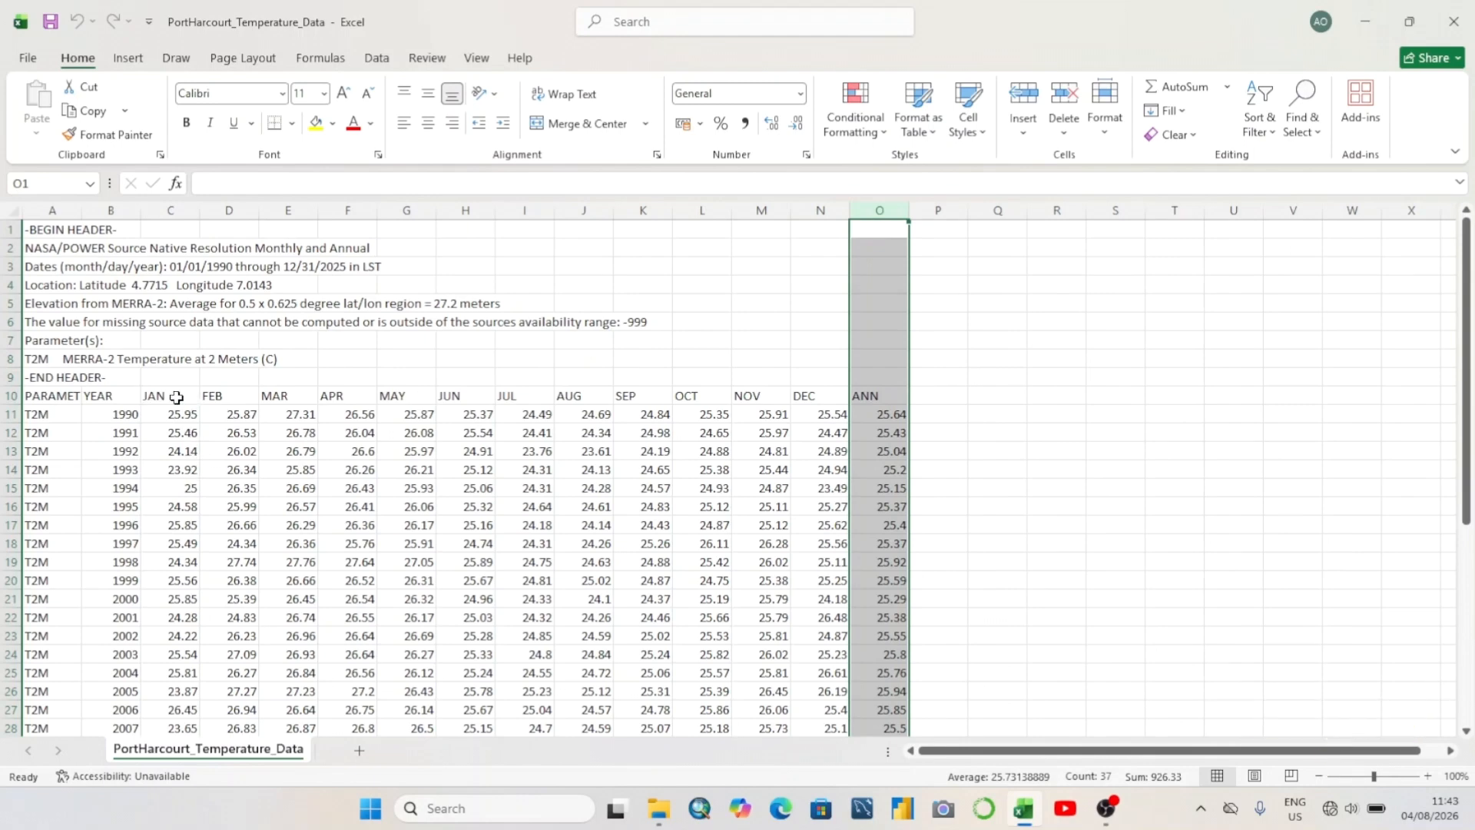
{"action": "left_click", "coordinate": [799, 378]}
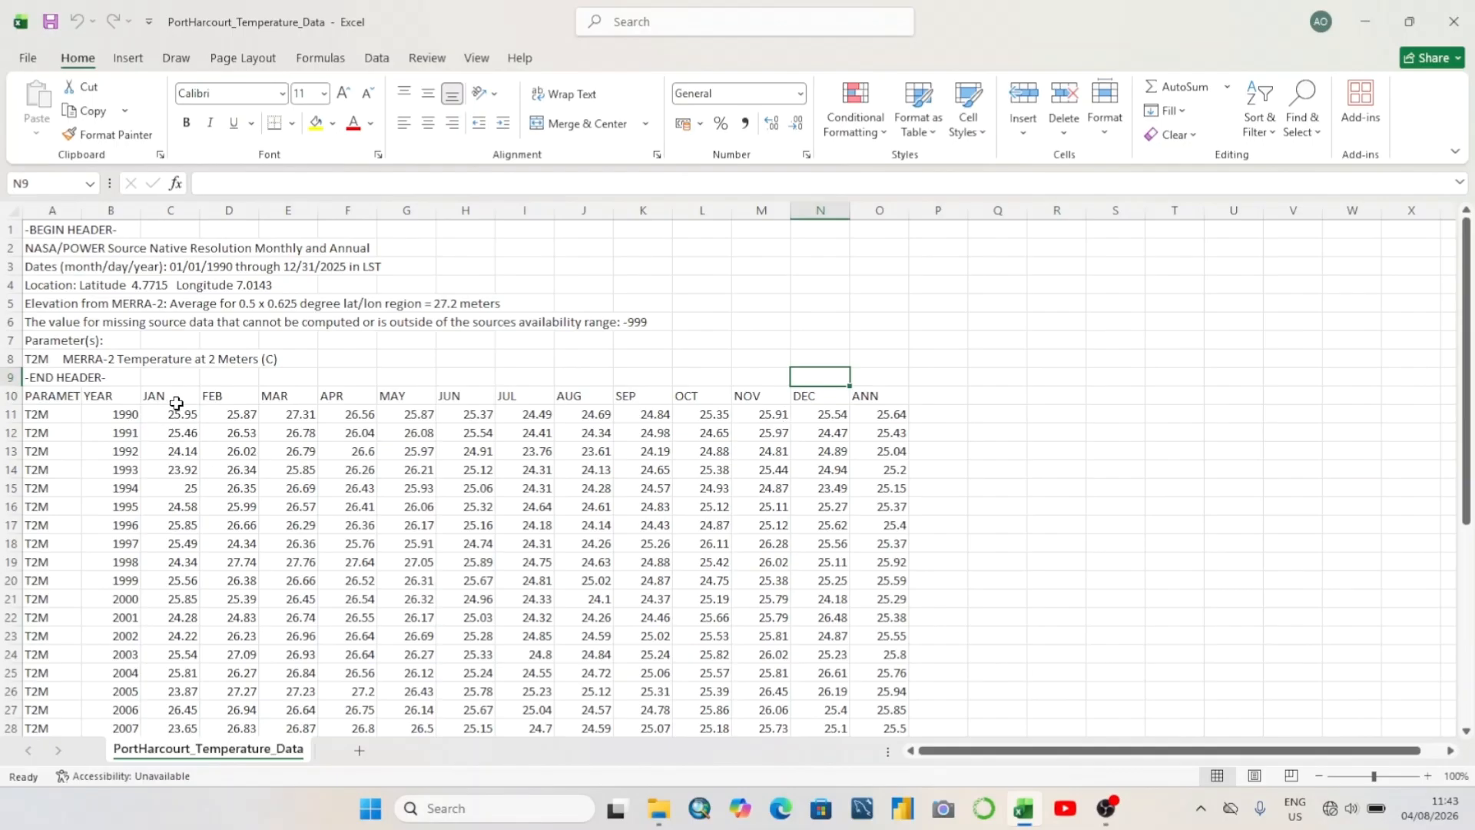
{"action": "left_click", "coordinate": [153, 401]}
{"action": "left_click", "coordinate": [221, 395]}
{"action": "left_click", "coordinate": [269, 395]}
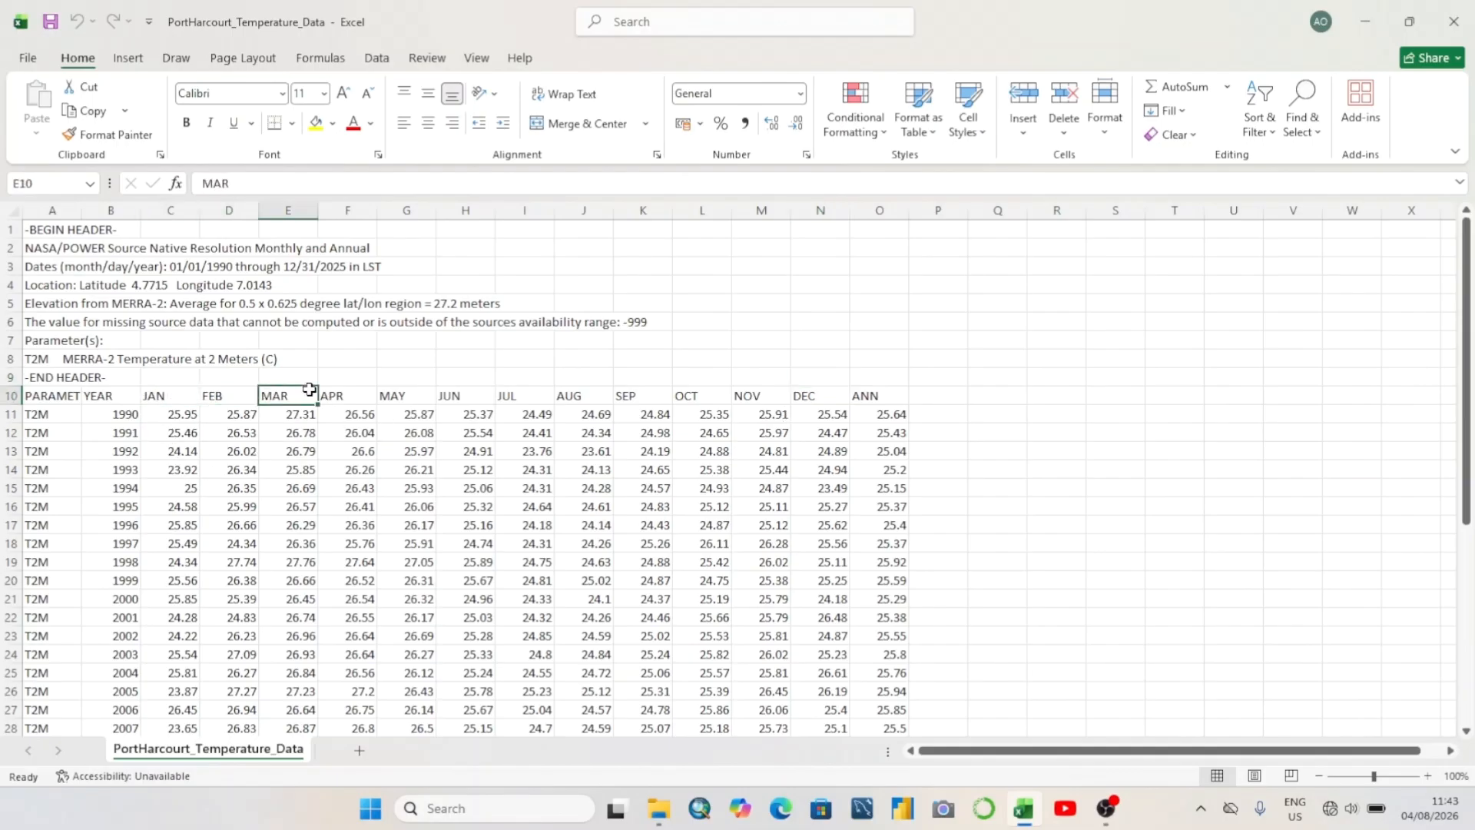
{"action": "left_click", "coordinate": [835, 401]}
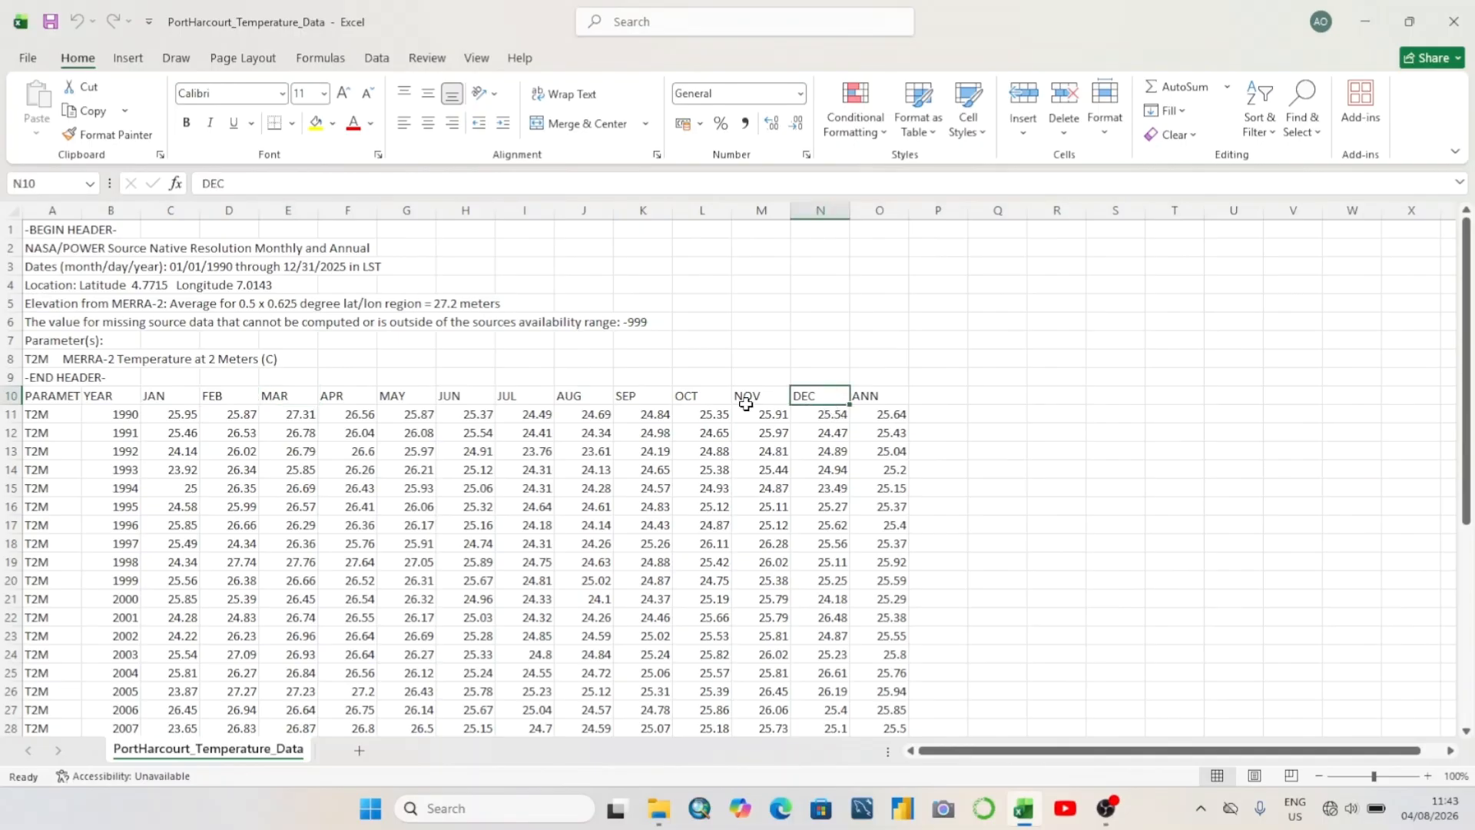
{"action": "left_click", "coordinate": [230, 209]}
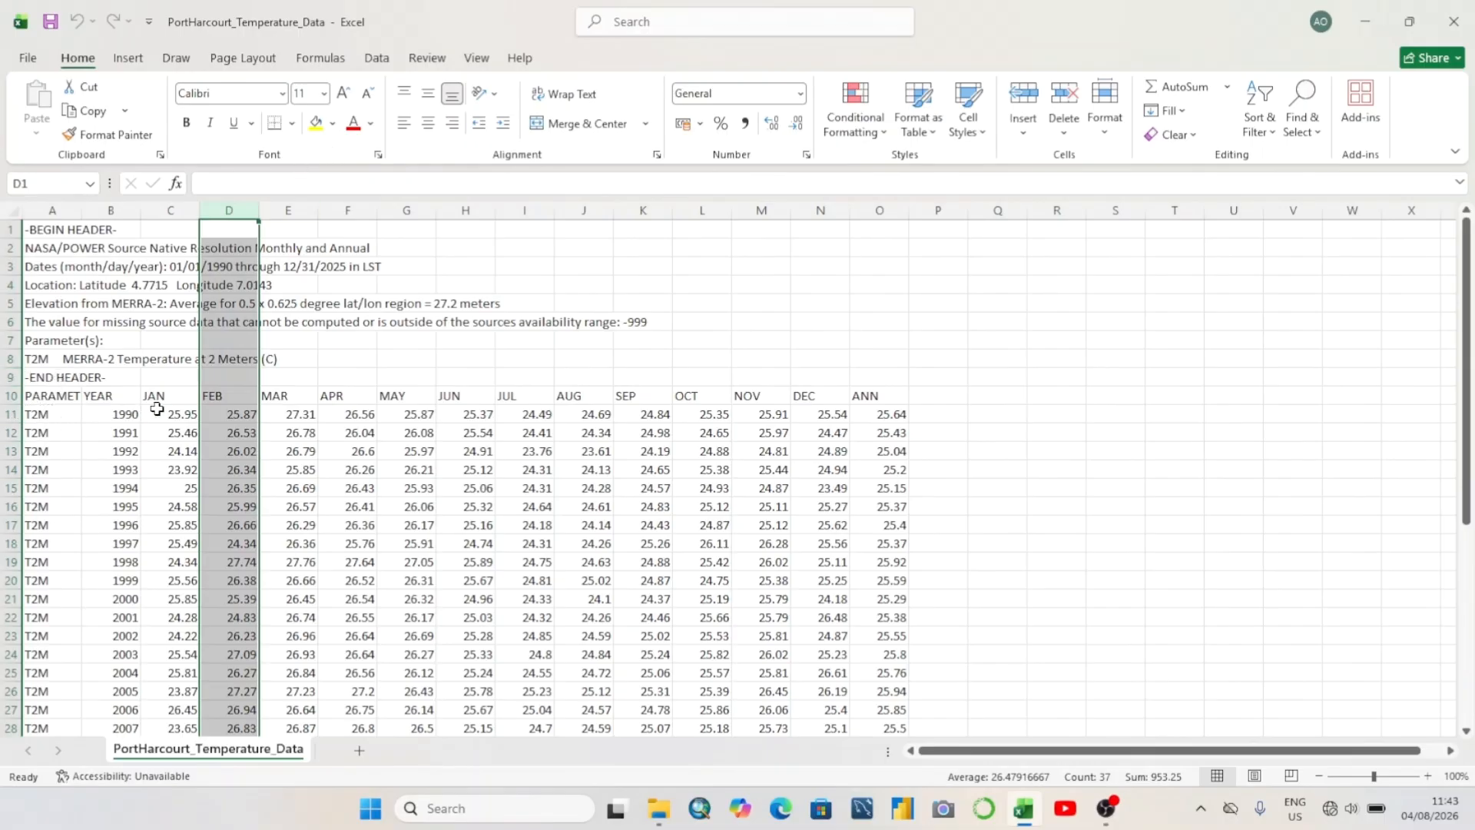
{"action": "left_click", "coordinate": [546, 456]}
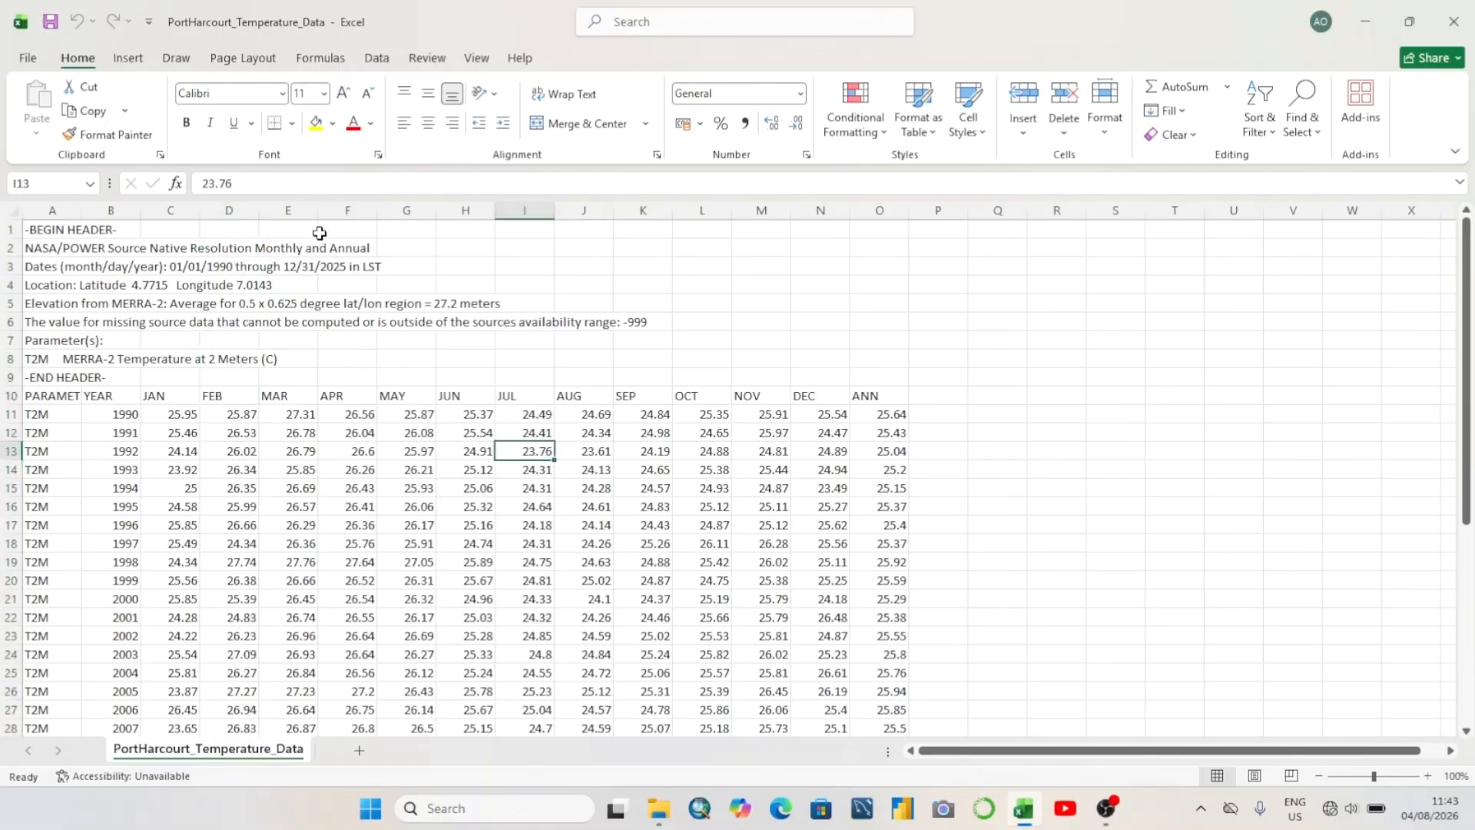
{"action": "key", "text": "Right"}
{"action": "key", "text": "Down"}
{"action": "key", "text": "Down"}
{"action": "key", "text": "Down"}
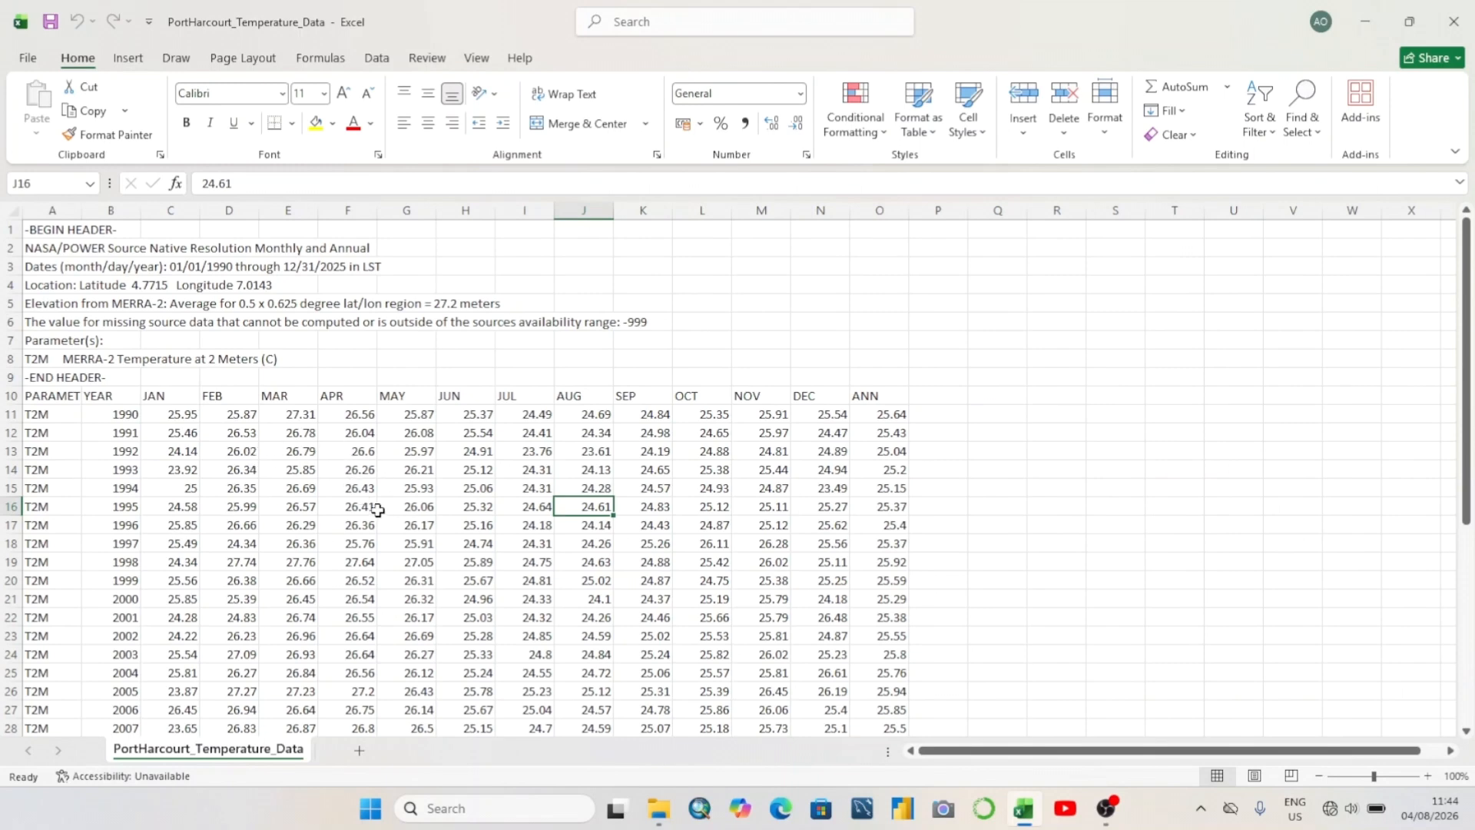
Convert the data range A1:O46 to a table with headers and load it into Power Query
{"action": "left_click", "coordinate": [363, 491]}
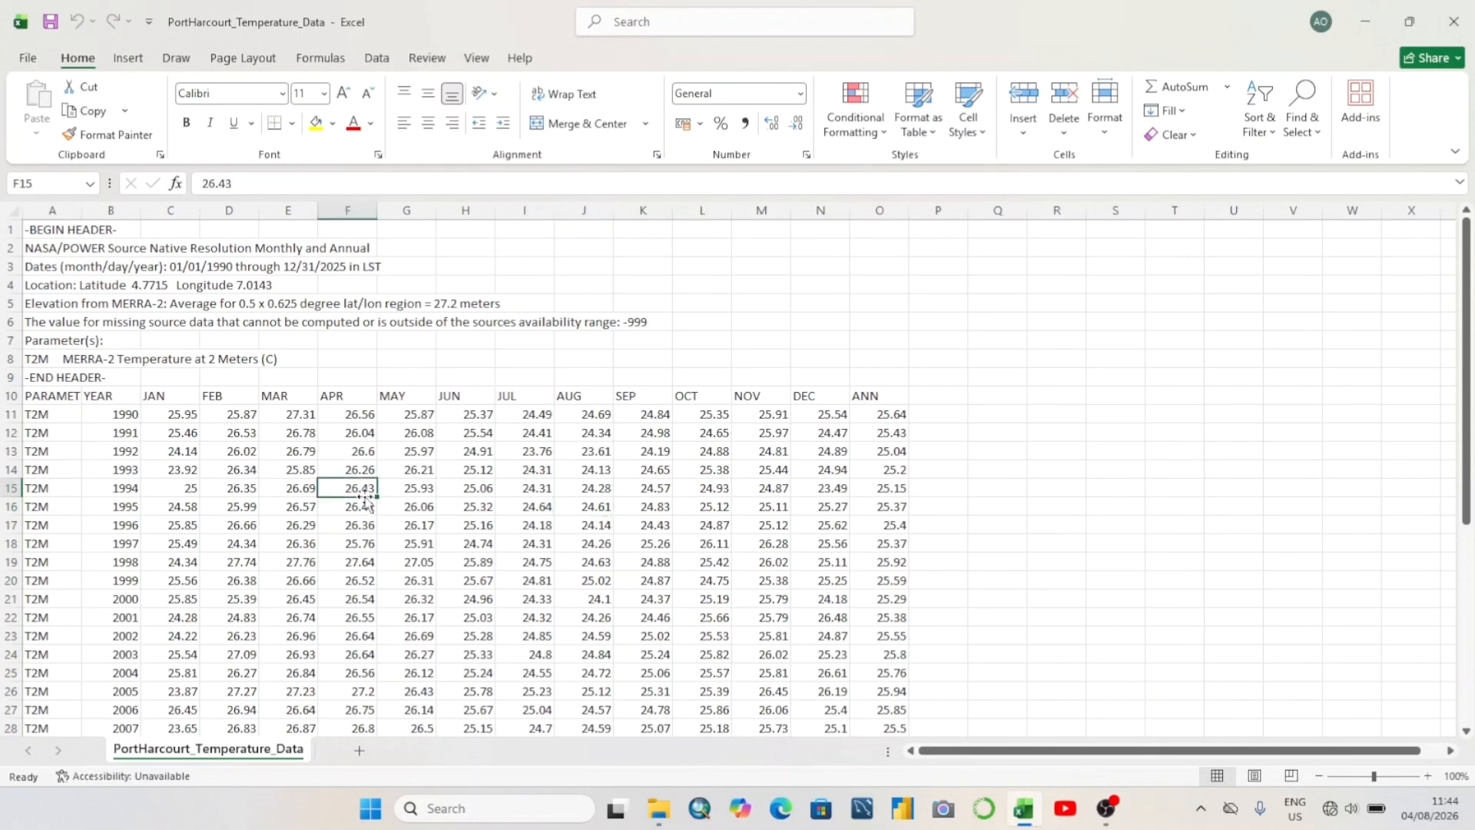
{"action": "left_click", "coordinate": [377, 60]}
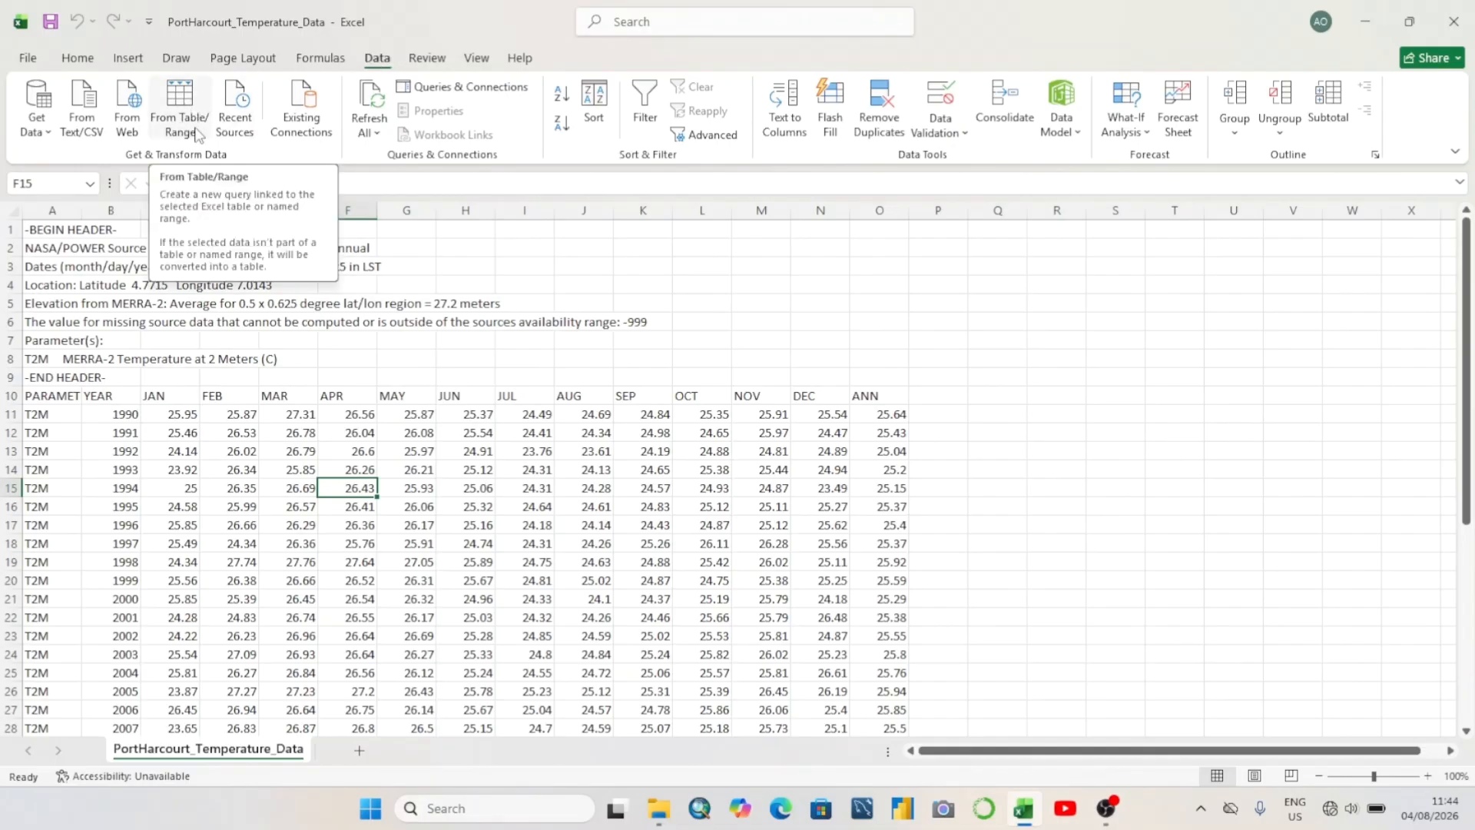
{"action": "left_click", "coordinate": [172, 114]}
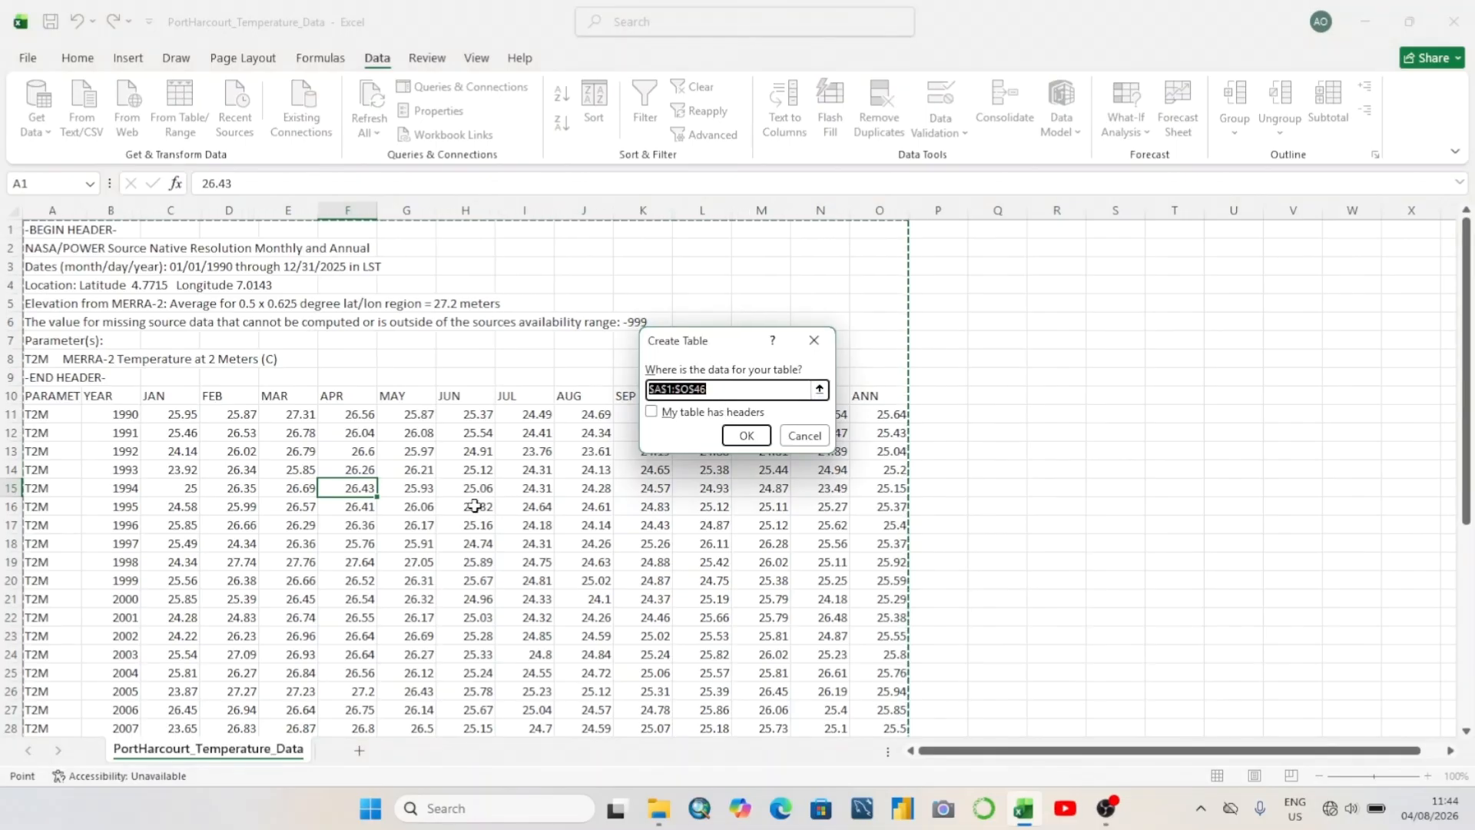
{"action": "left_click", "coordinate": [670, 417]}
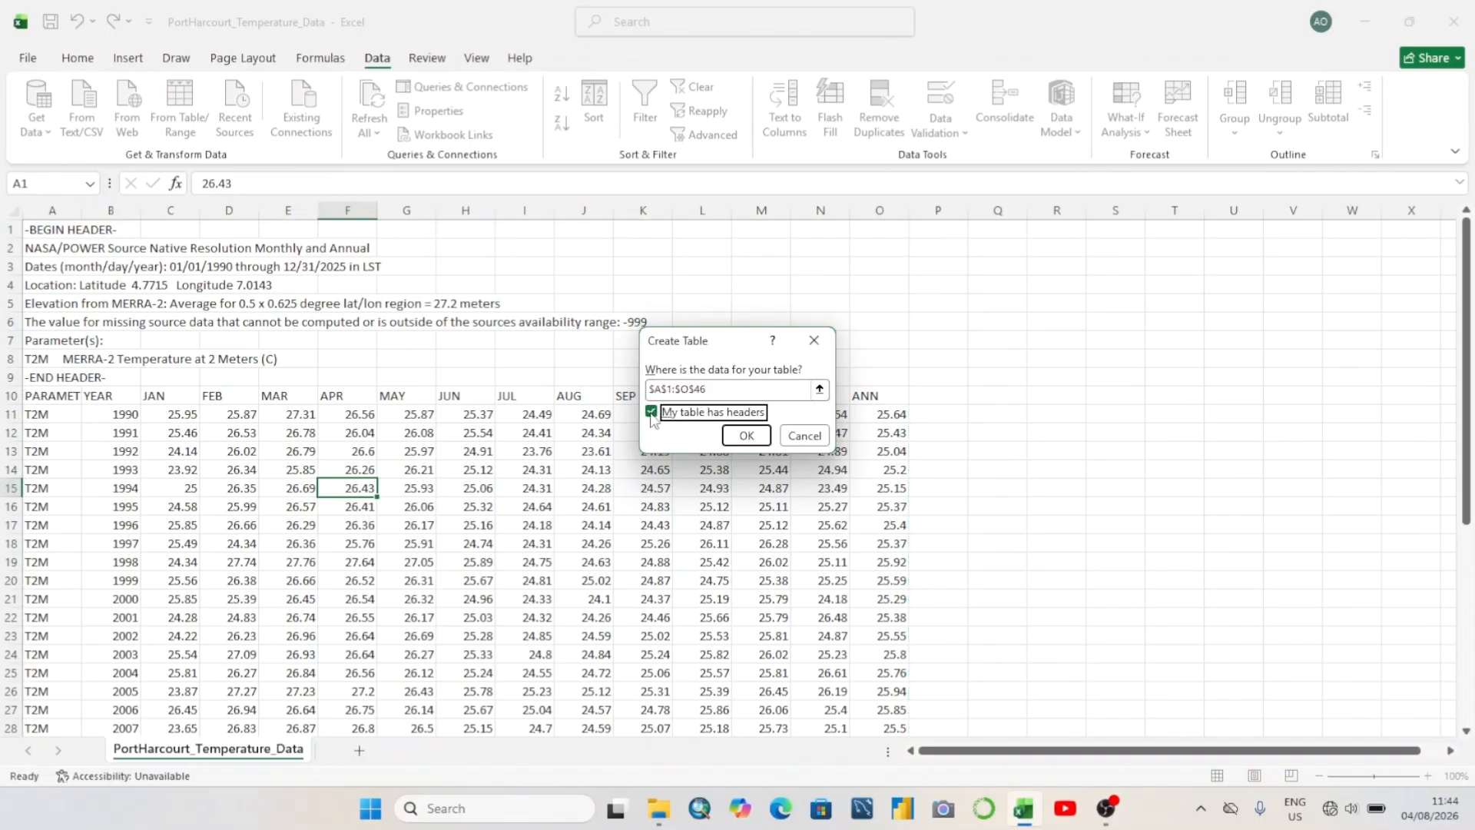
{"action": "left_click", "coordinate": [746, 435]}
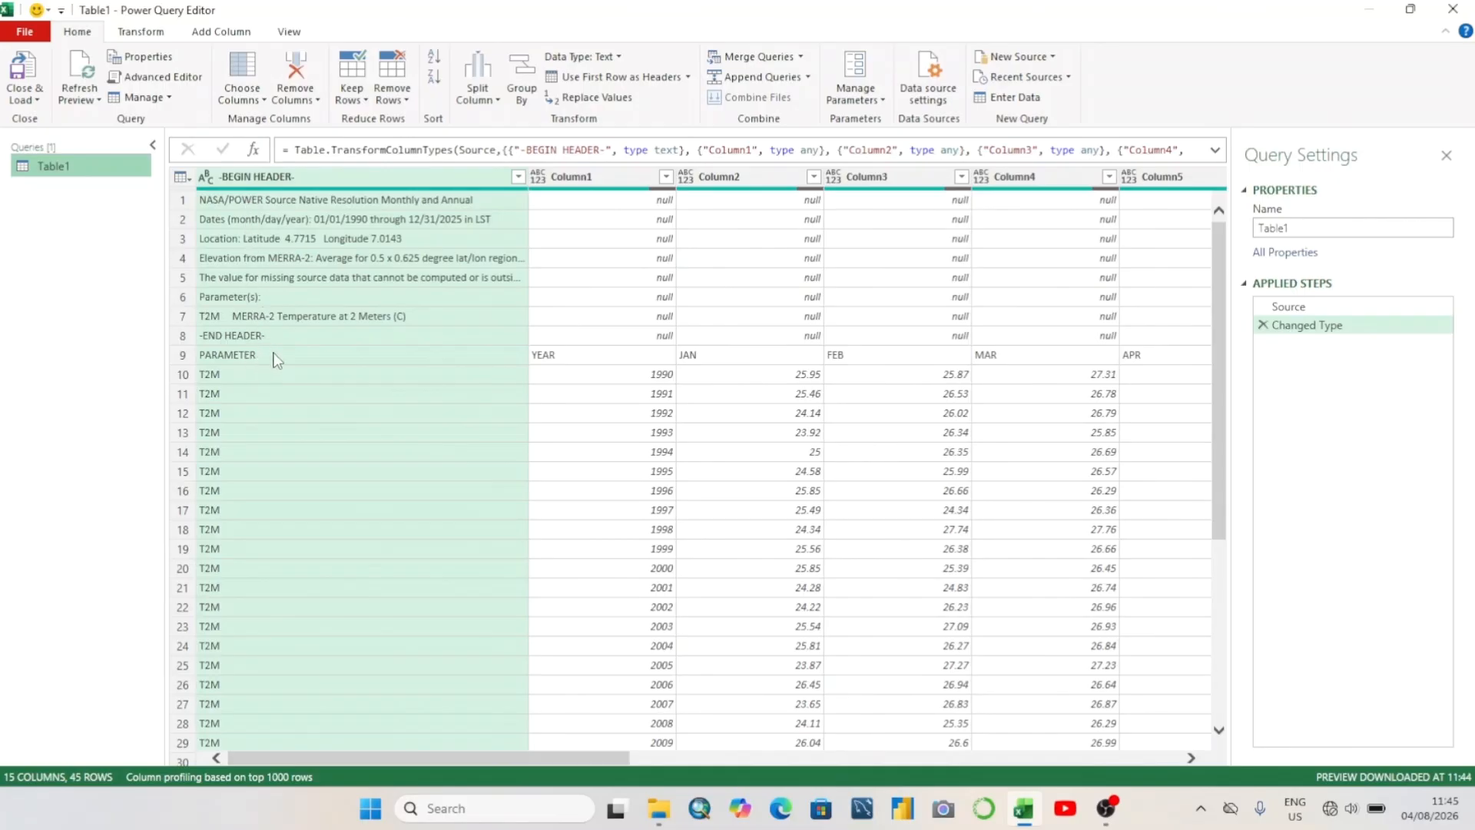
Examine the metadata rows, the column headers and the first year rows in the Table1 query preview
{"action": "left_click", "coordinate": [284, 335]}
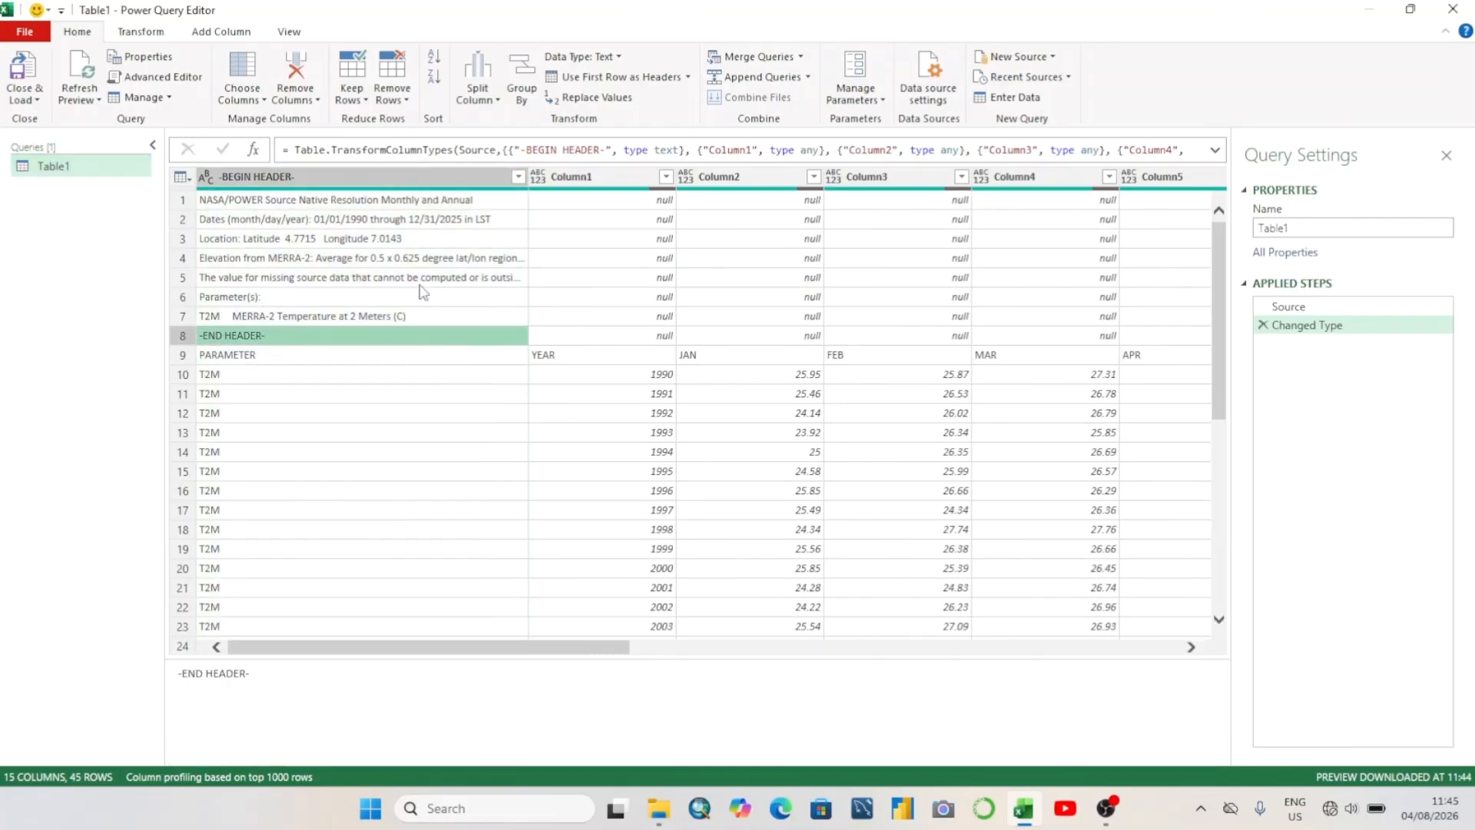
{"action": "left_click", "coordinate": [382, 179]}
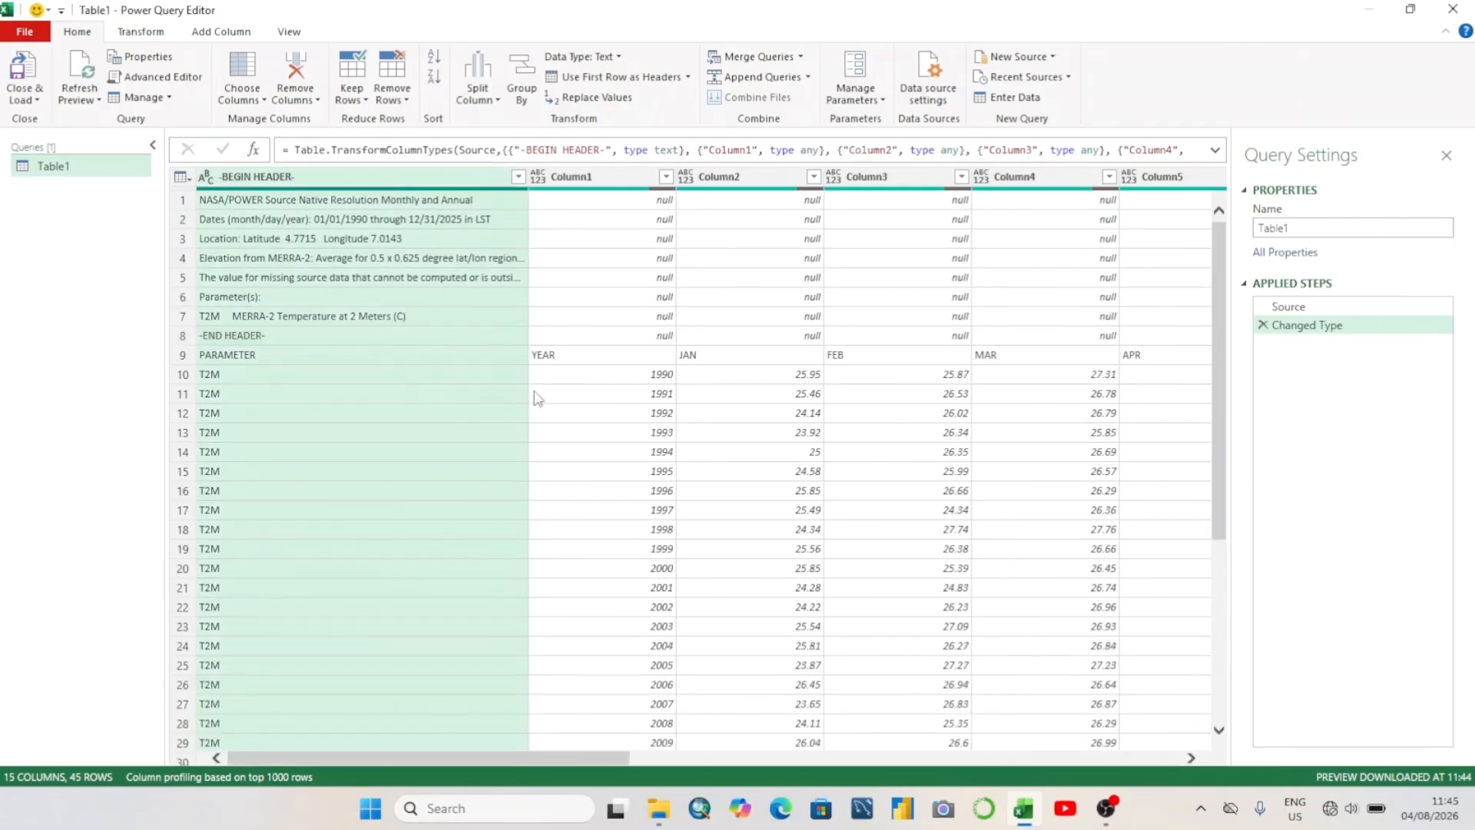
{"action": "left_click", "coordinate": [611, 375]}
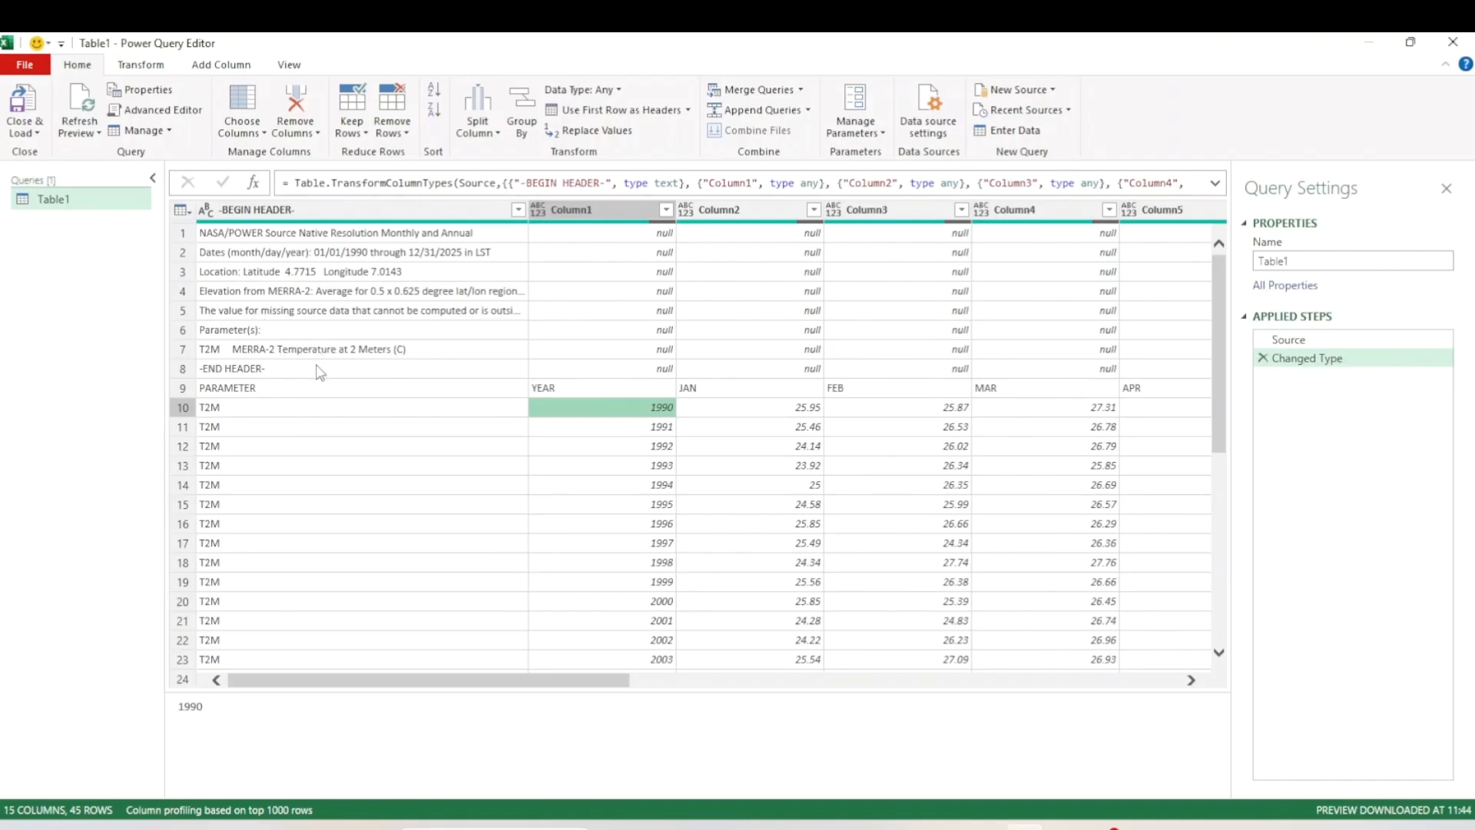
{"action": "left_click", "coordinate": [372, 428]}
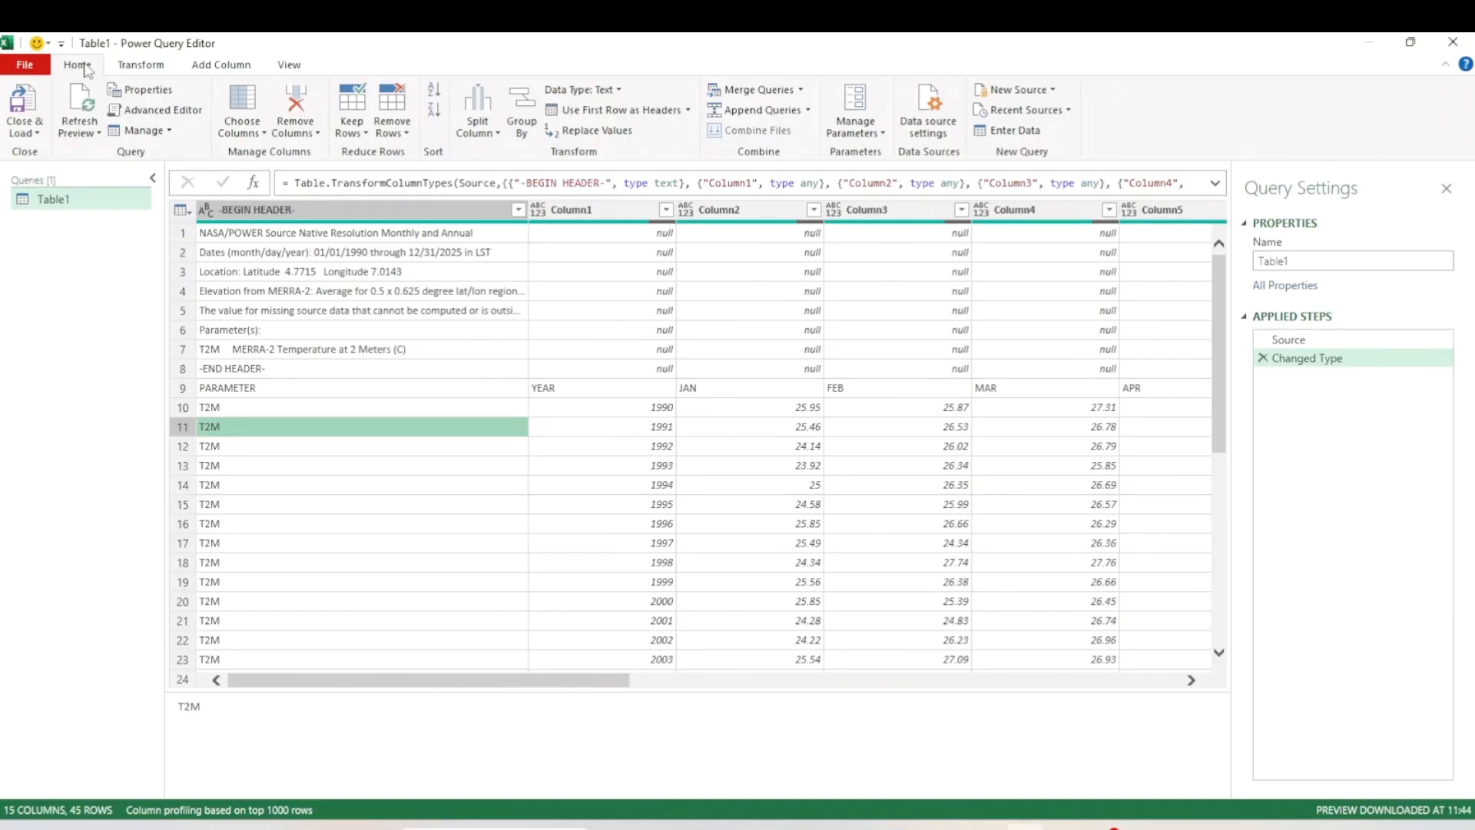
Remove the top 8 metadata rows from the Table1 query
{"action": "left_click", "coordinate": [406, 134]}
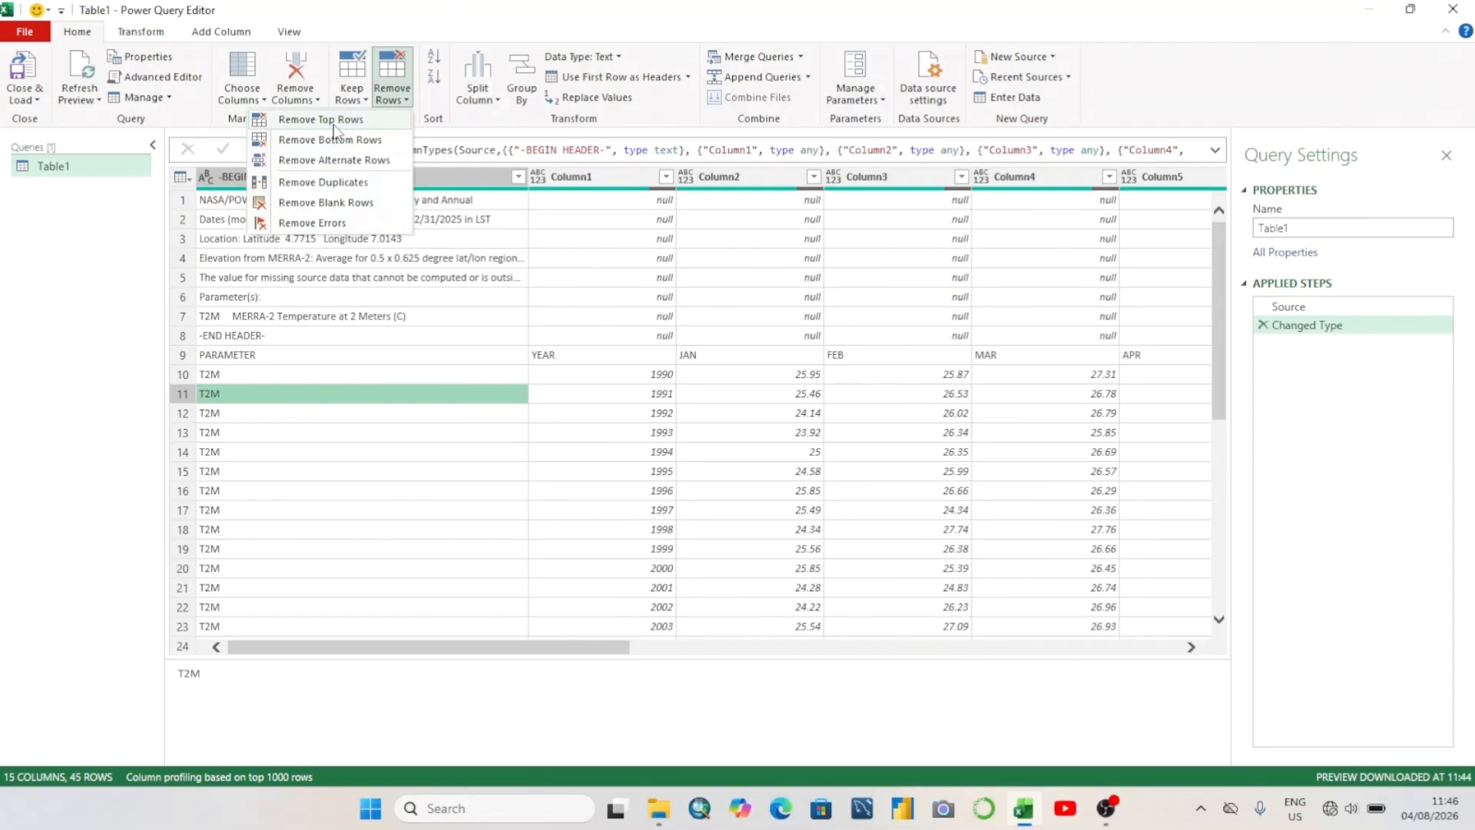
{"action": "left_click", "coordinate": [406, 103]}
{"action": "left_click", "coordinate": [408, 104]}
{"action": "left_click", "coordinate": [330, 121]}
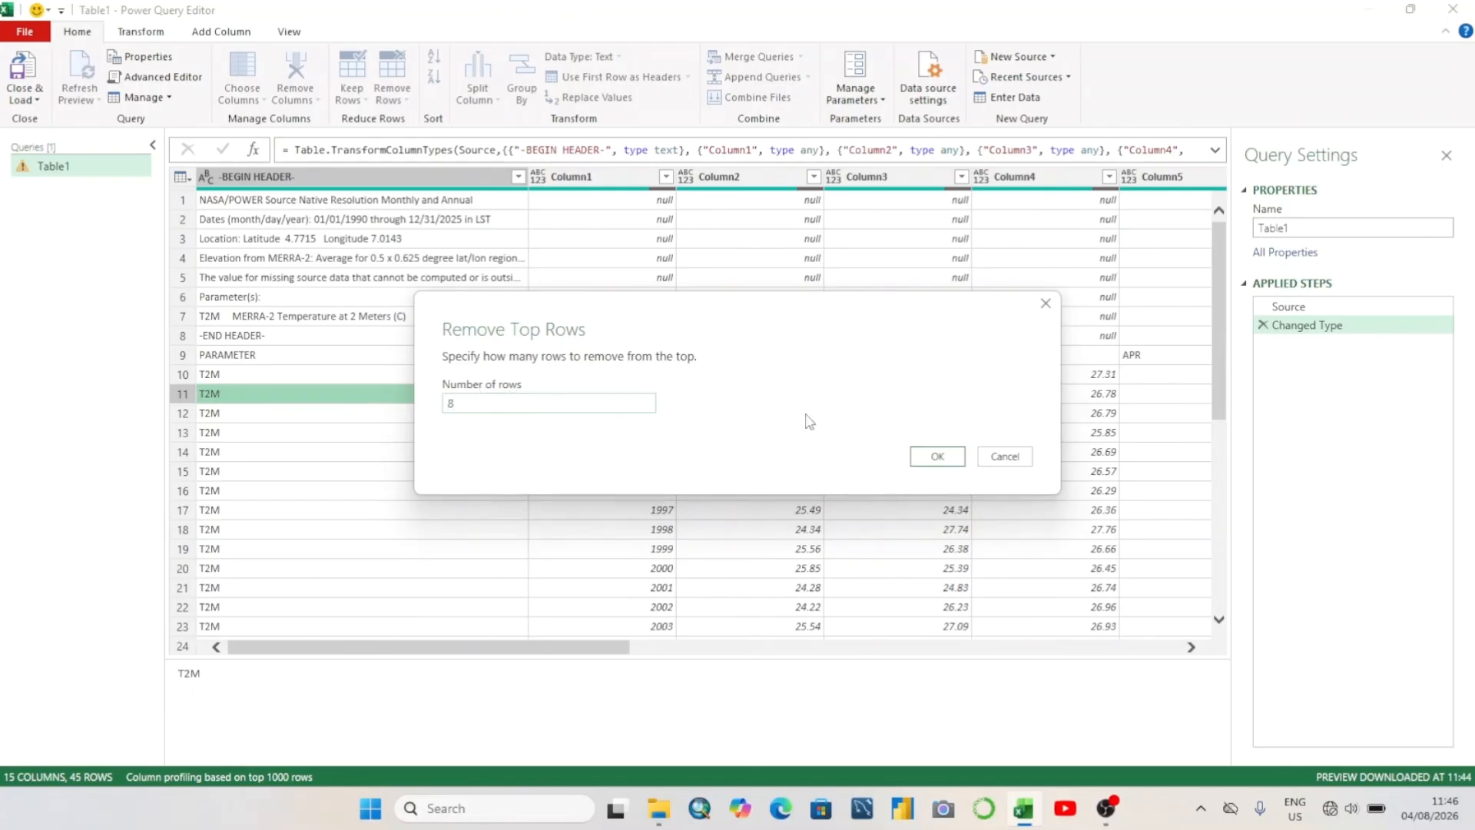
{"action": "left_click", "coordinate": [938, 457]}
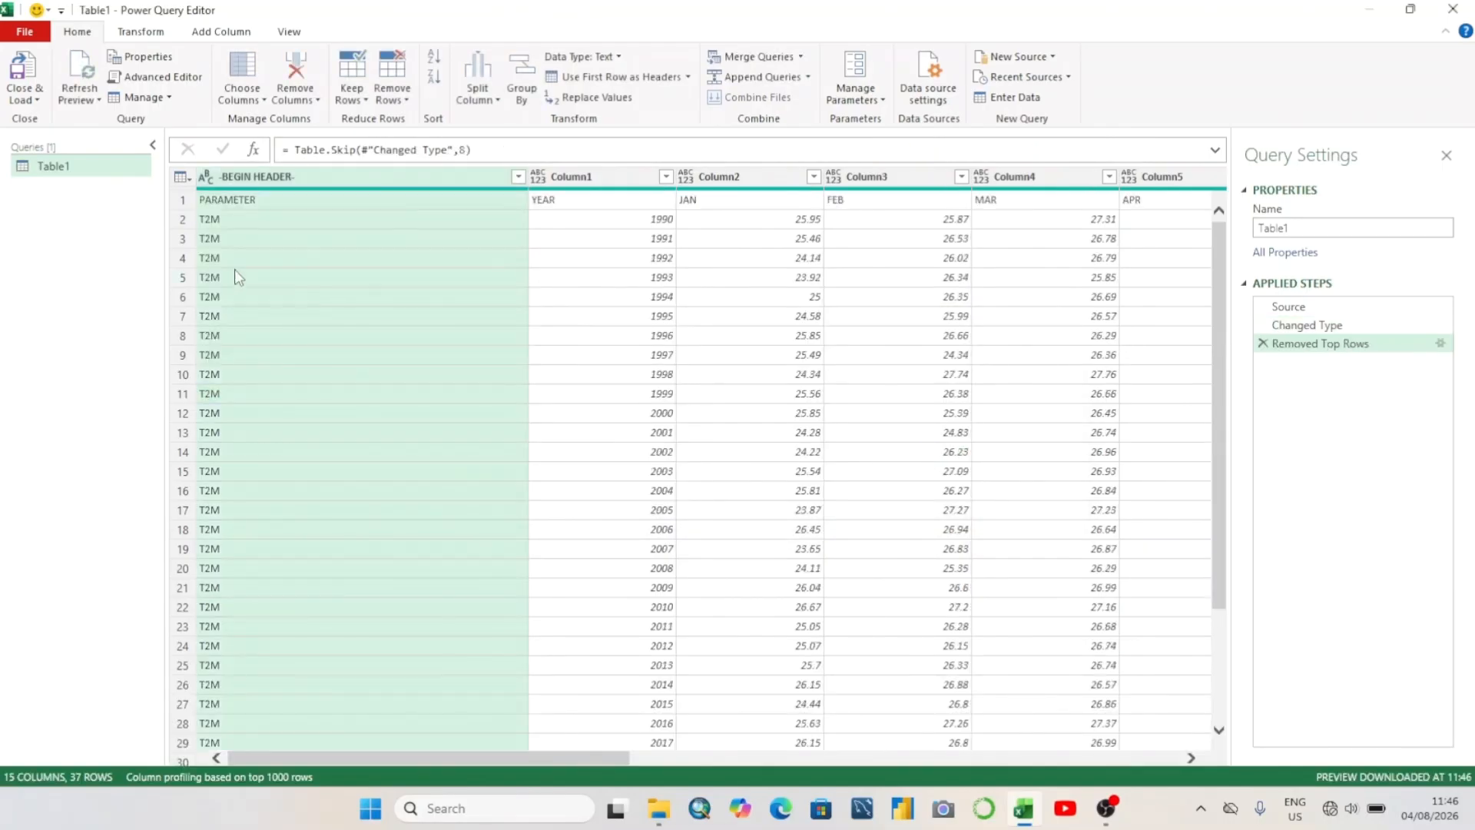
Remove the -BEGIN HEADER- parameter column and the annual ANN column, Column14, from the query
{"action": "left_click", "coordinate": [598, 337]}
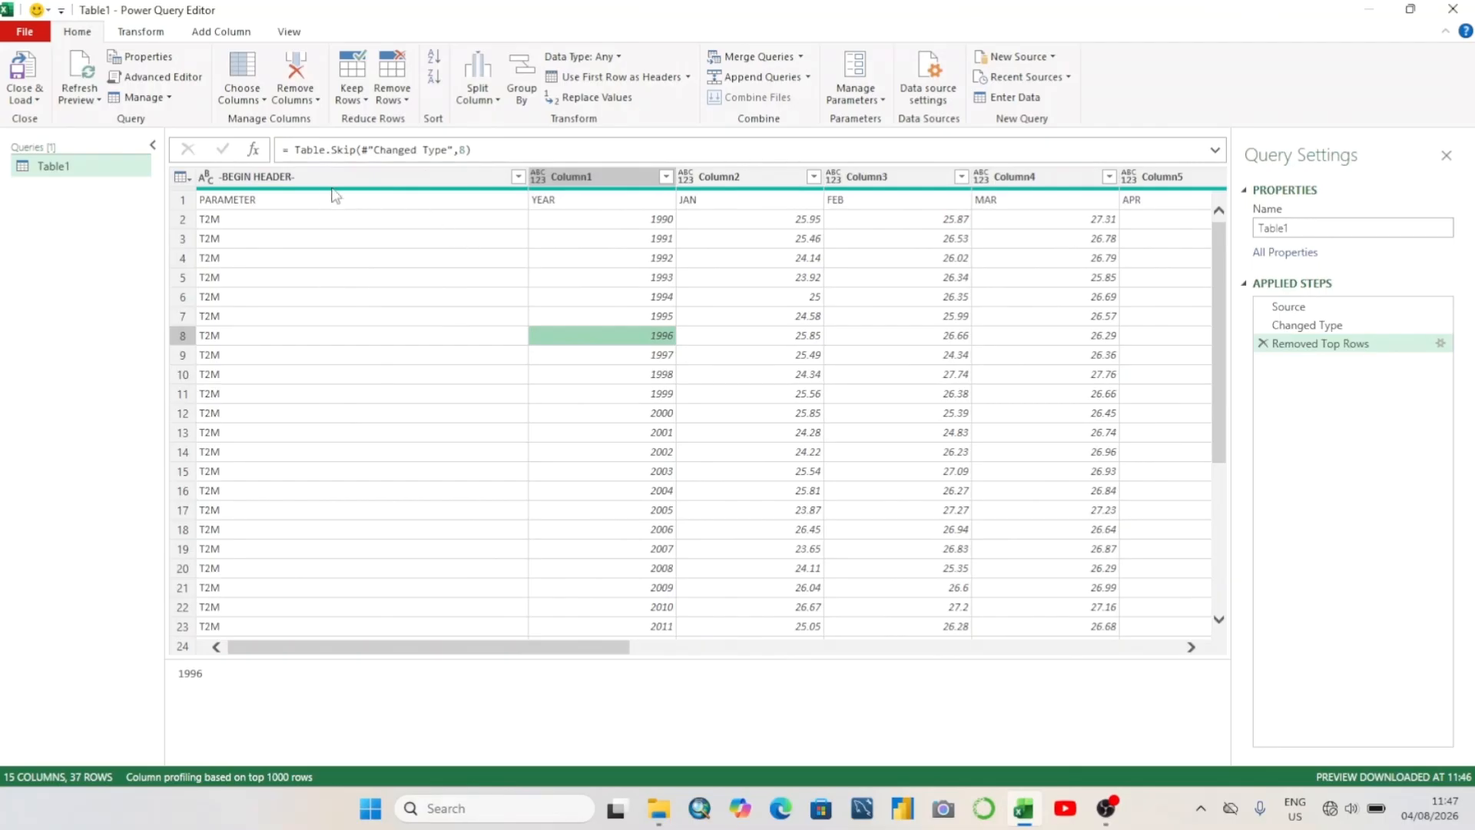
{"action": "left_click", "coordinate": [355, 182]}
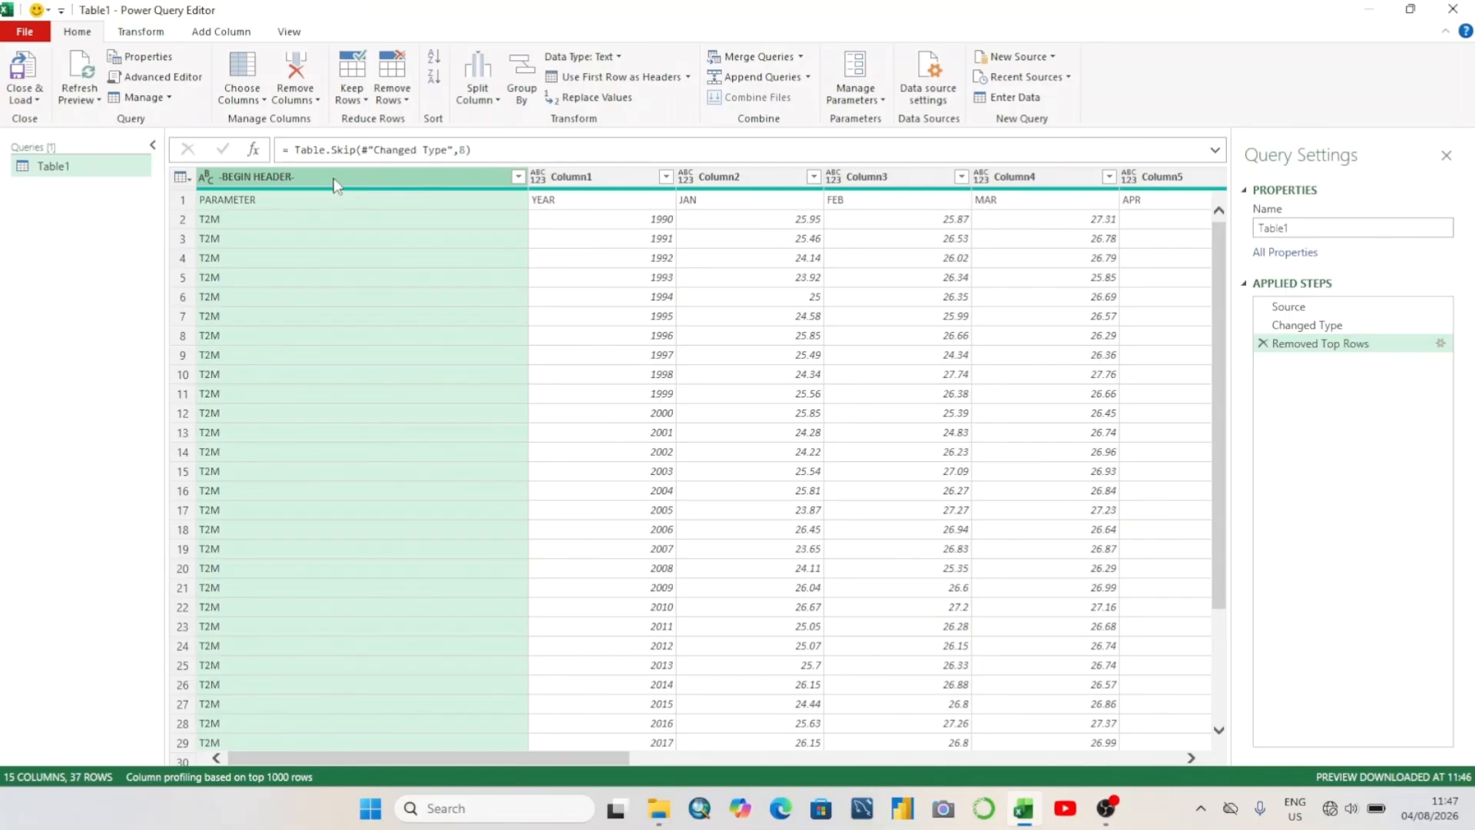
{"action": "left_click_drag", "start_coordinate": [511, 763], "coordinate": [1062, 760]}
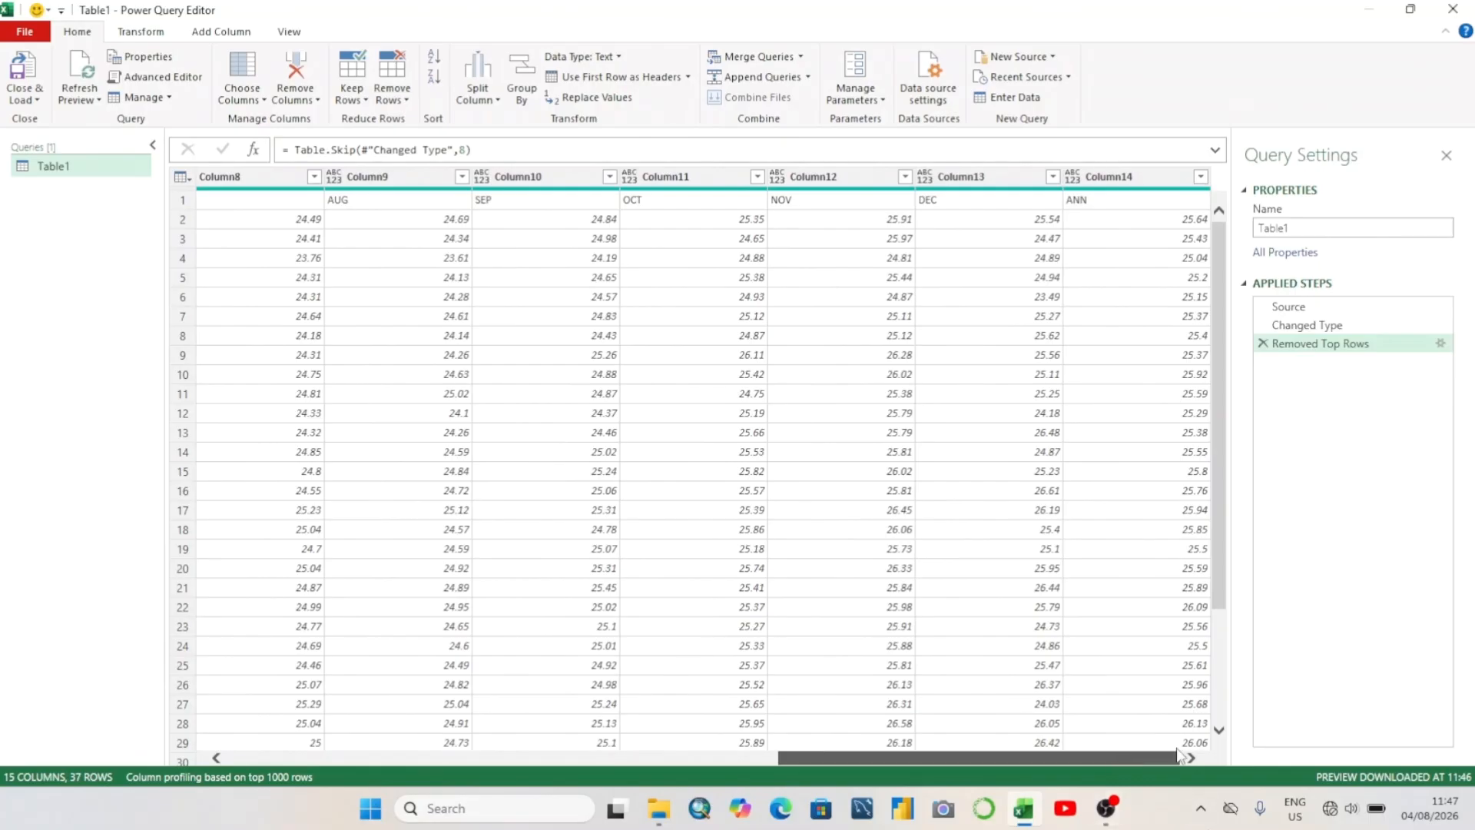
{"action": "left_click", "coordinate": [1119, 177]}
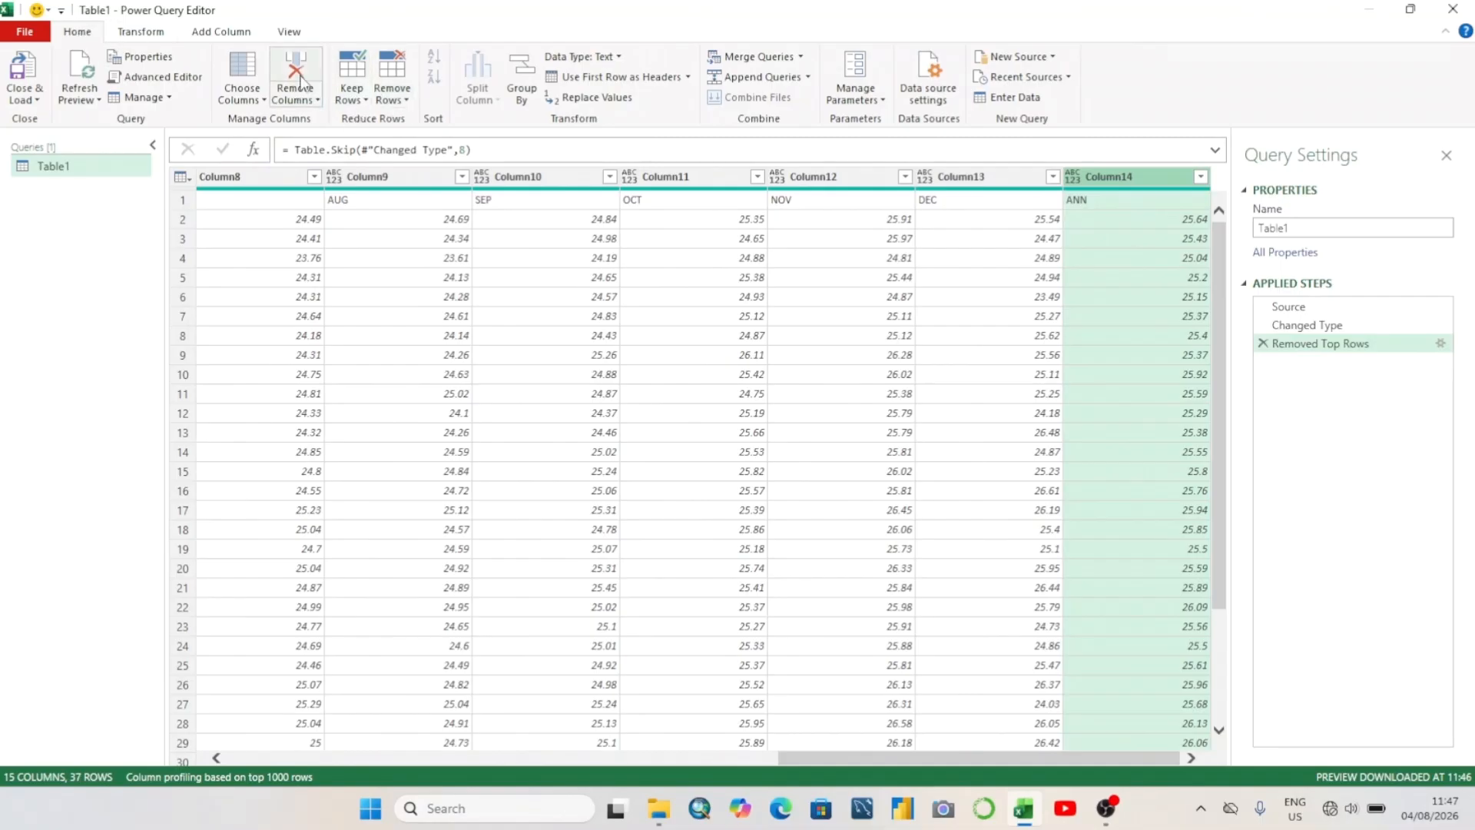
{"action": "left_click", "coordinate": [304, 106]}
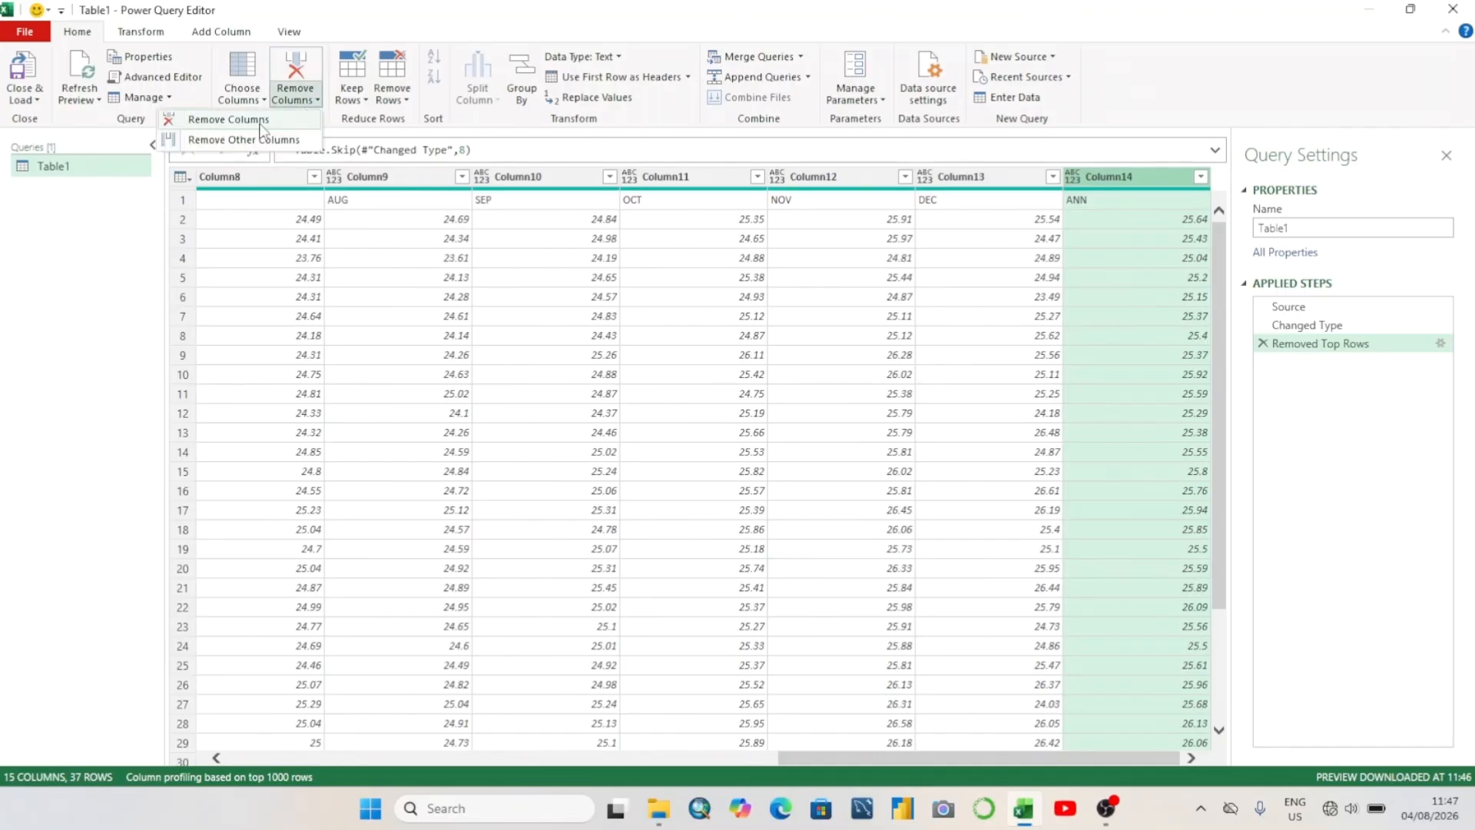
{"action": "left_click", "coordinate": [246, 121]}
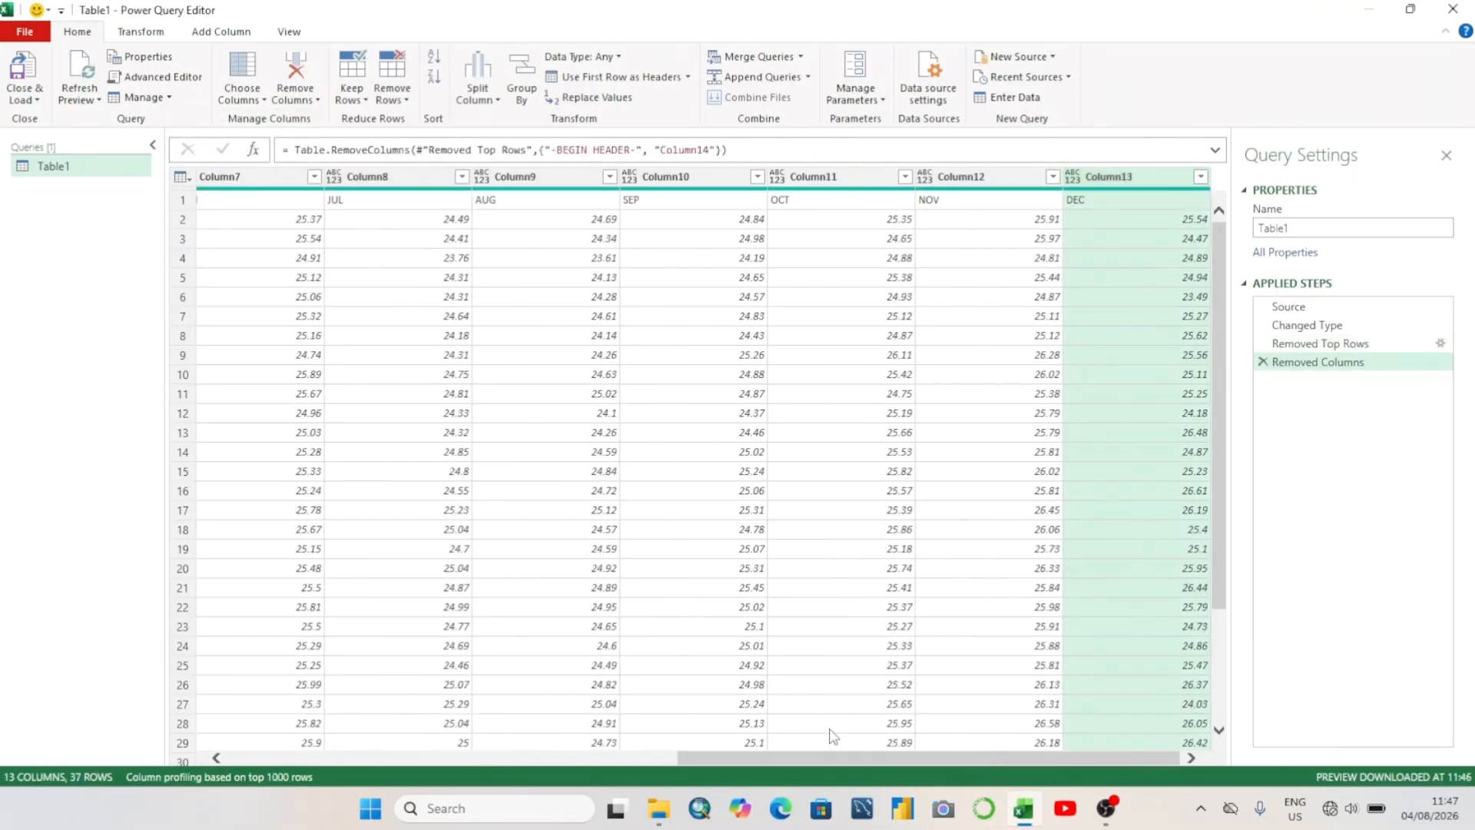
Review the remaining columns of the query from YEAR through DEC
{"action": "left_click_drag", "start_coordinate": [714, 756], "coordinate": [185, 756]}
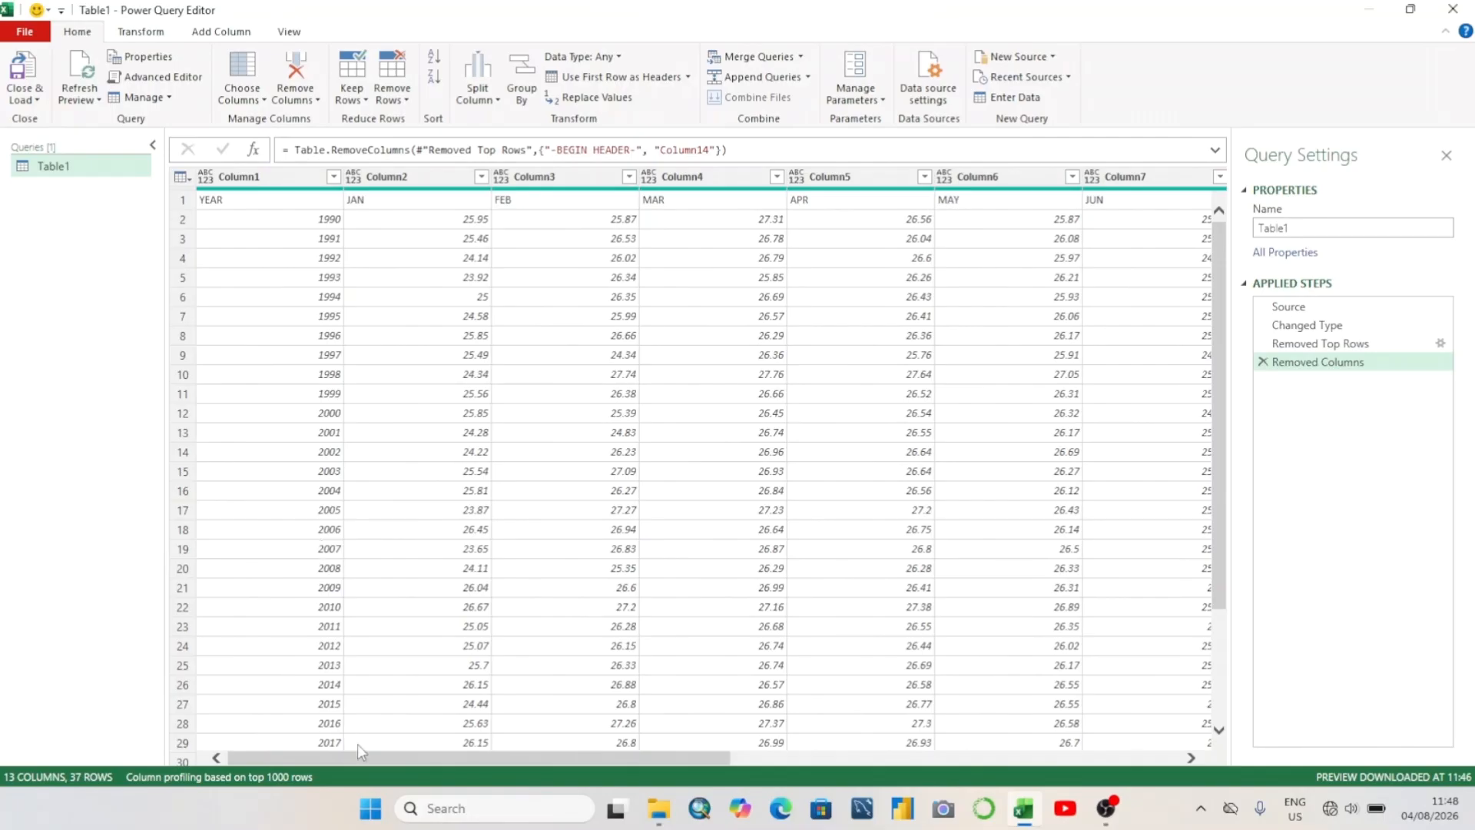
{"action": "left_click_drag", "start_coordinate": [370, 758], "coordinate": [478, 733]}
{"action": "left_click_drag", "start_coordinate": [716, 760], "coordinate": [1061, 799]}
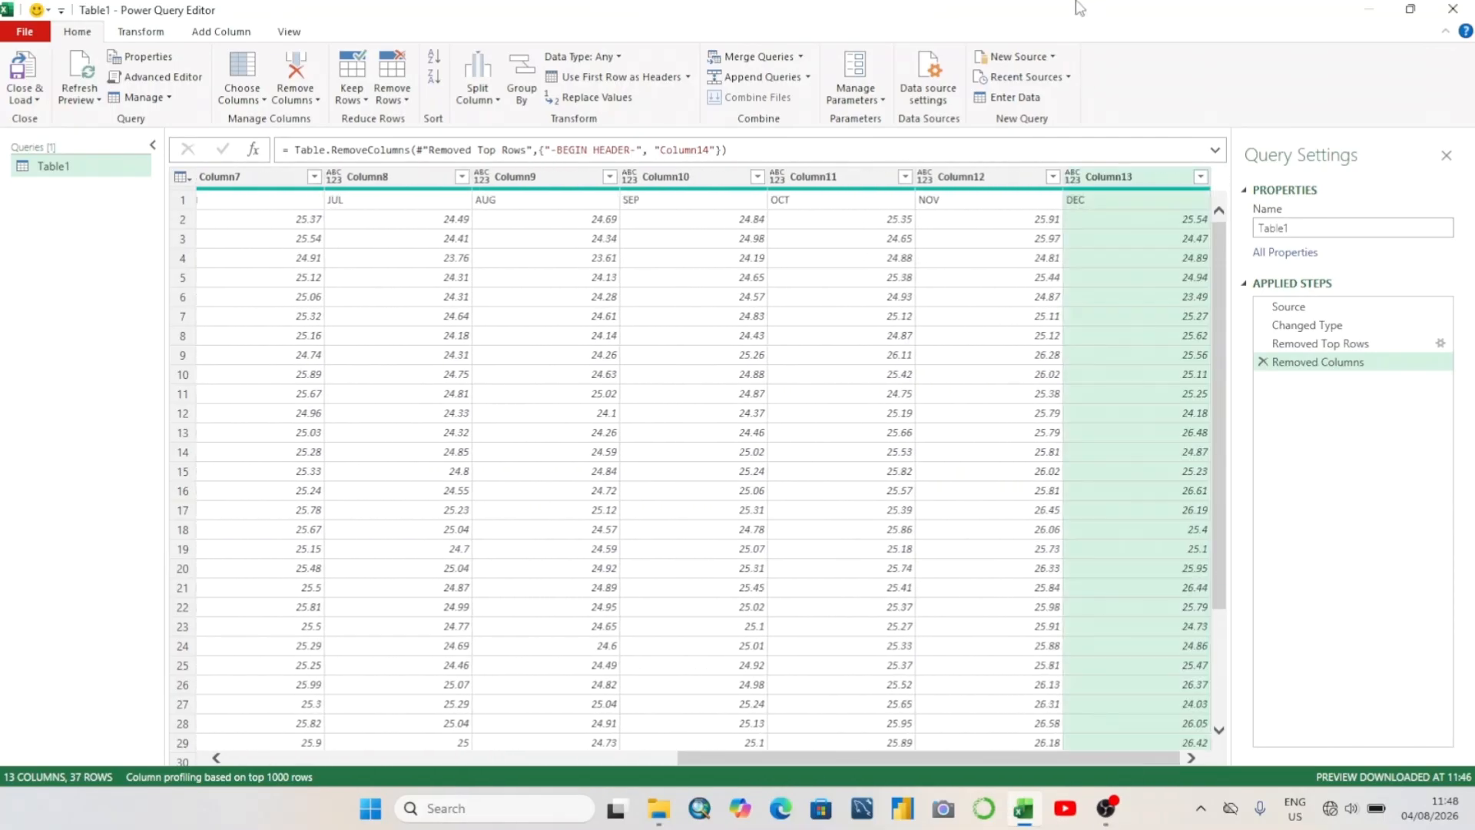
{"action": "left_click_drag", "start_coordinate": [797, 758], "coordinate": [347, 751]}
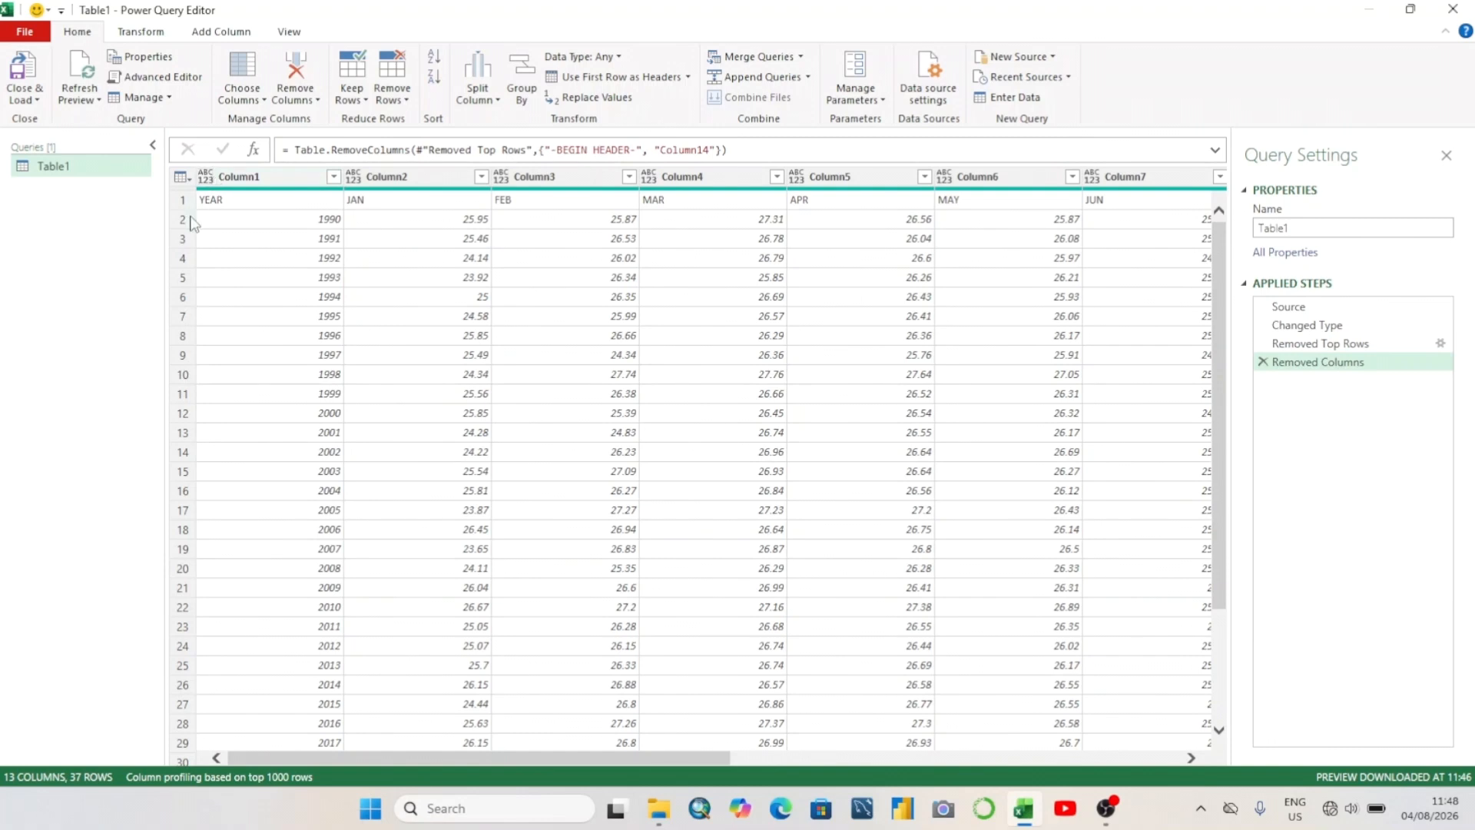
Compare the generic column names such as Column1 and Column2 with the YEAR and month labels in the first row
{"action": "left_click", "coordinate": [181, 177]}
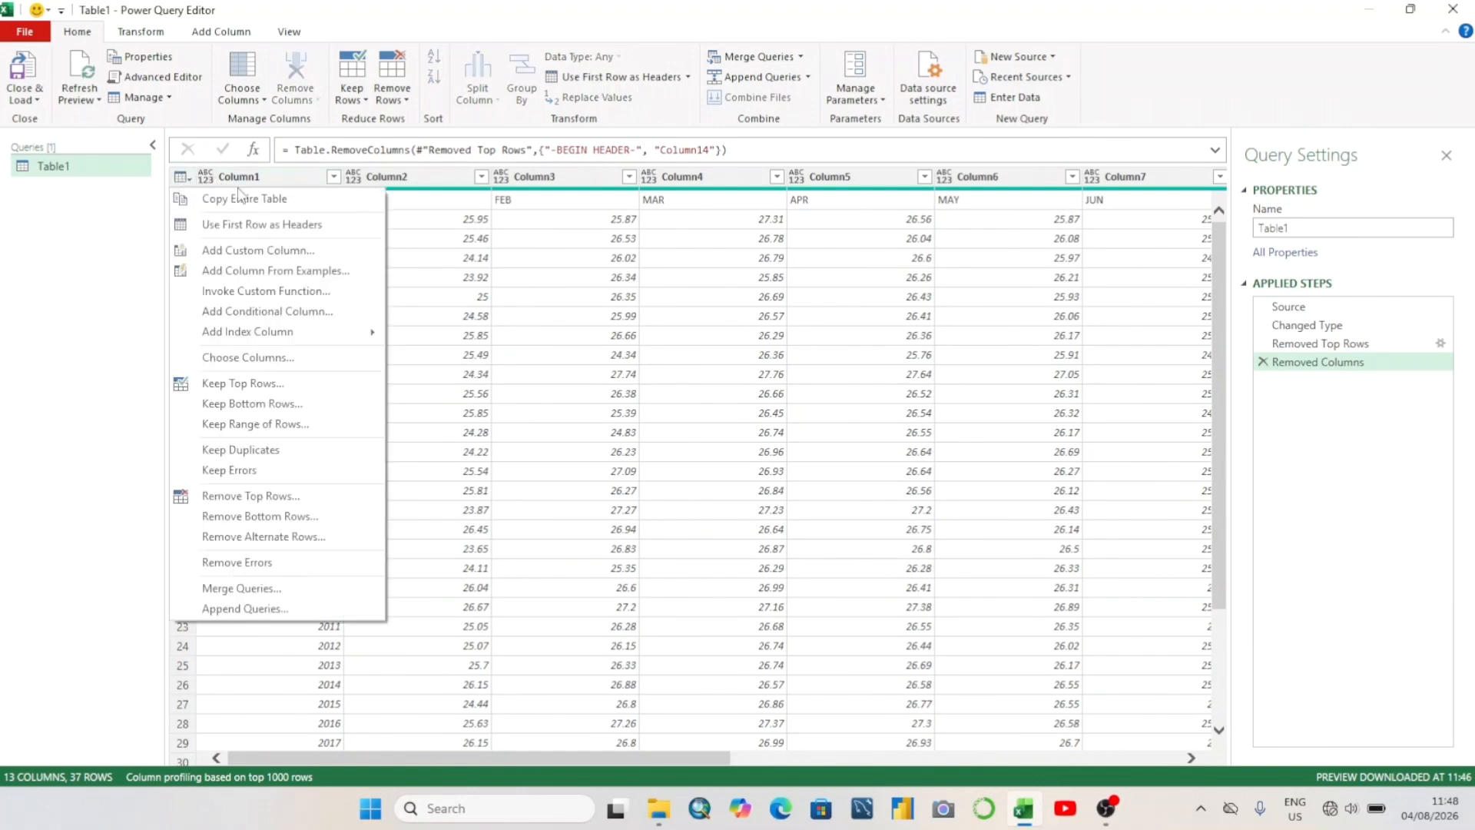
{"action": "left_click", "coordinate": [418, 224]}
{"action": "left_click", "coordinate": [305, 178]}
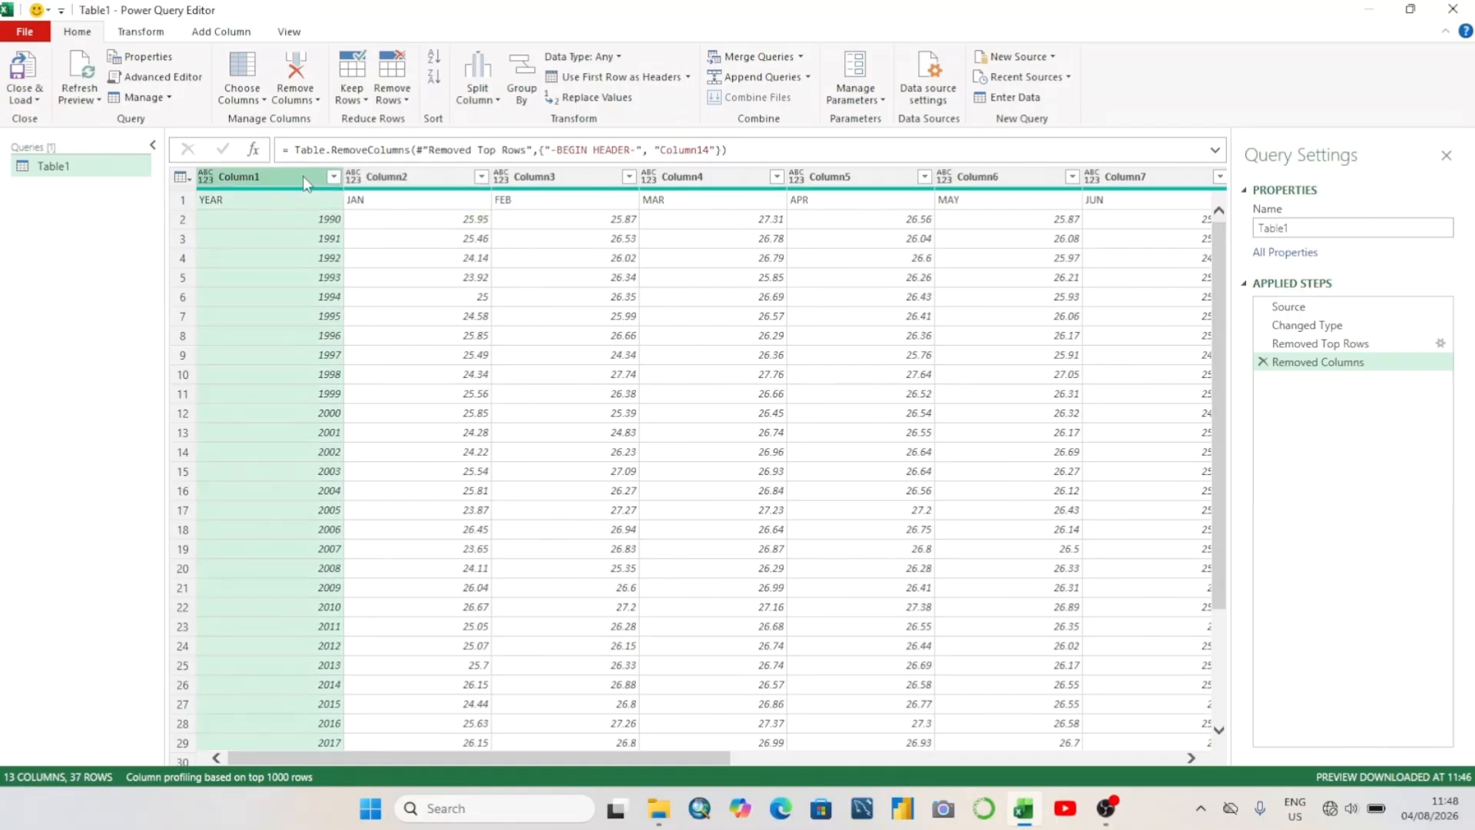
{"action": "left_click", "coordinate": [413, 263]}
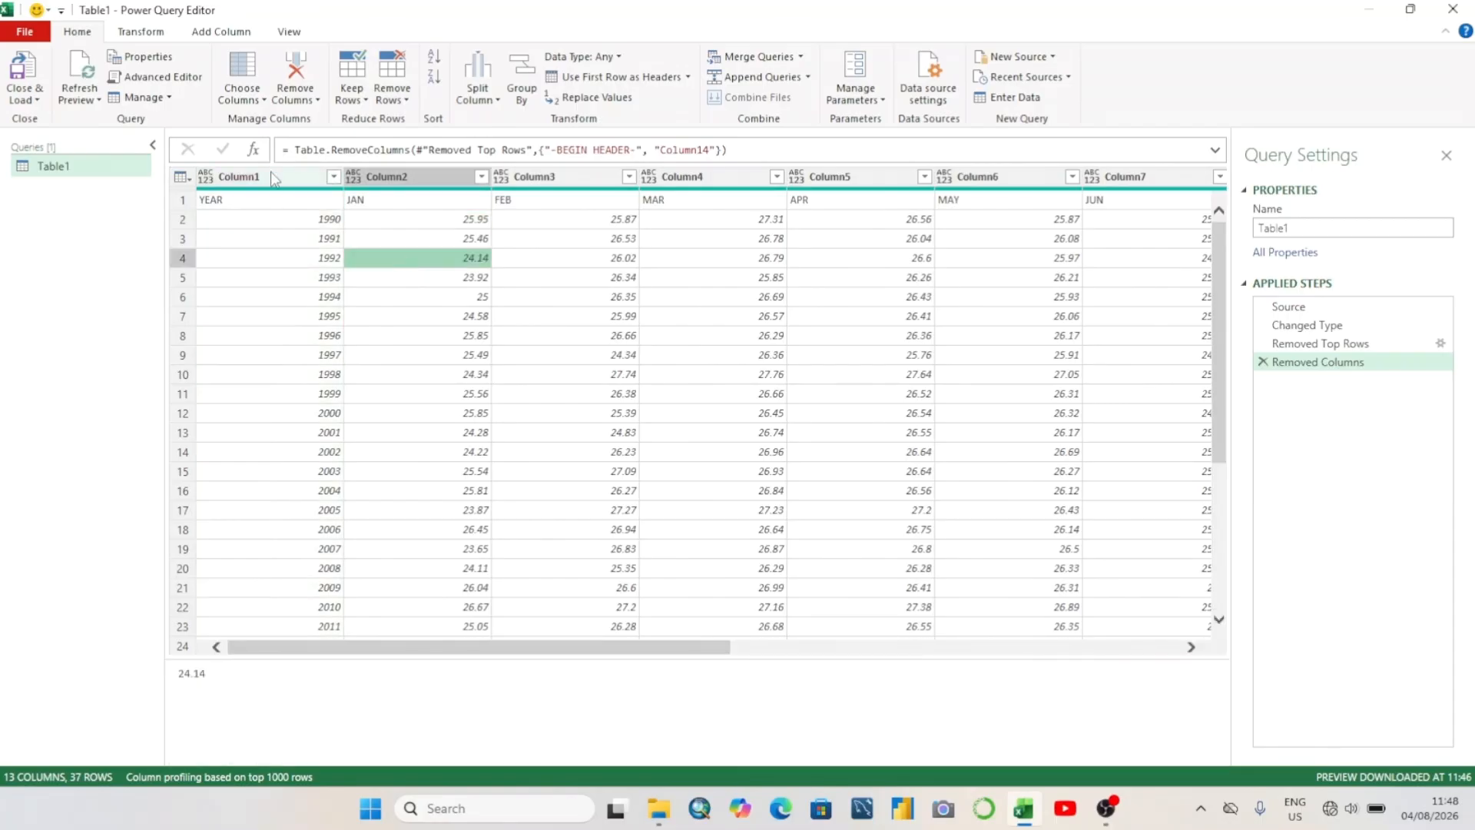
{"action": "left_click", "coordinate": [270, 174]}
{"action": "left_click", "coordinate": [350, 221]}
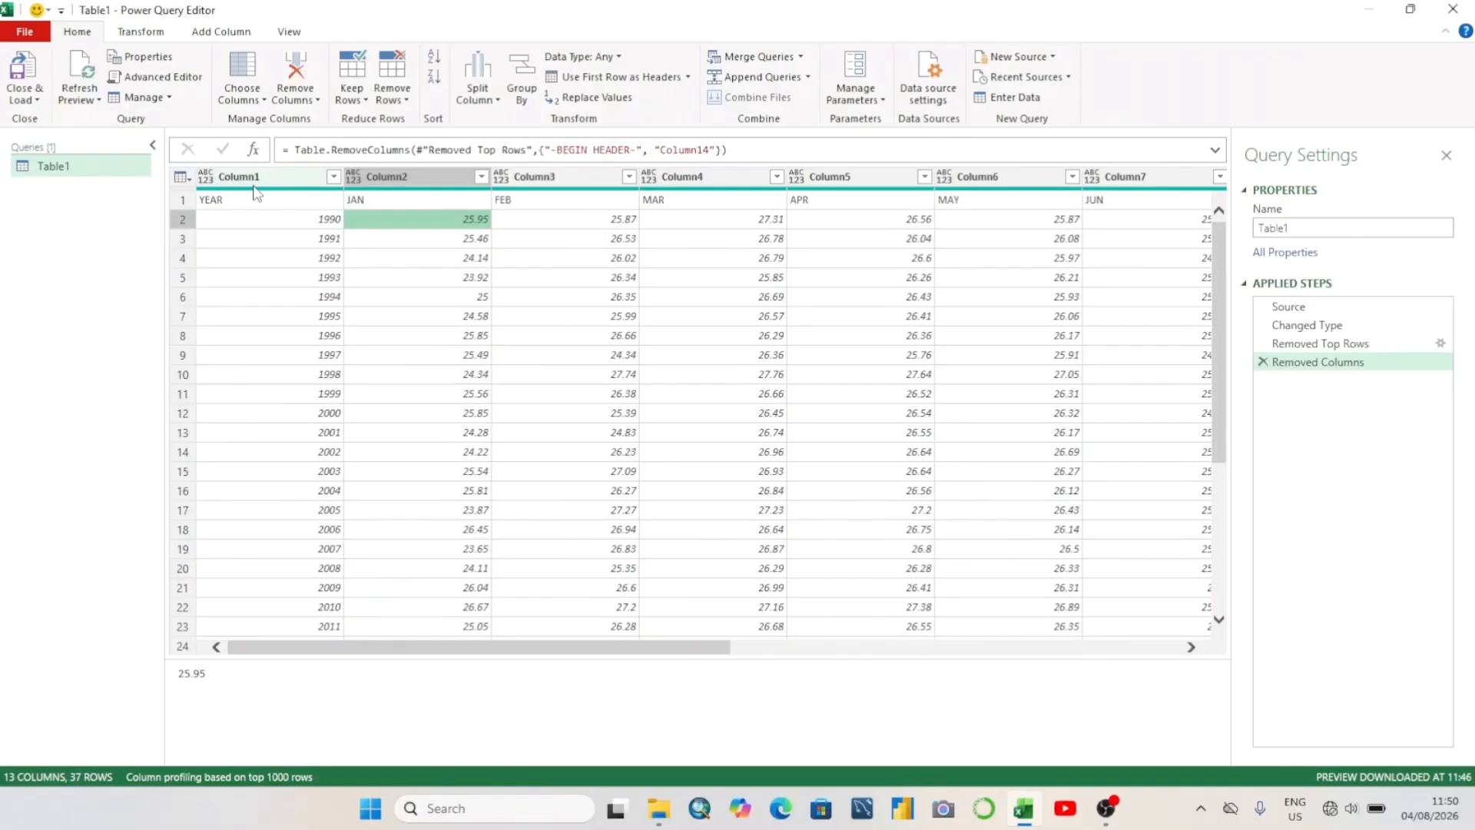
{"action": "left_click", "coordinate": [183, 199]}
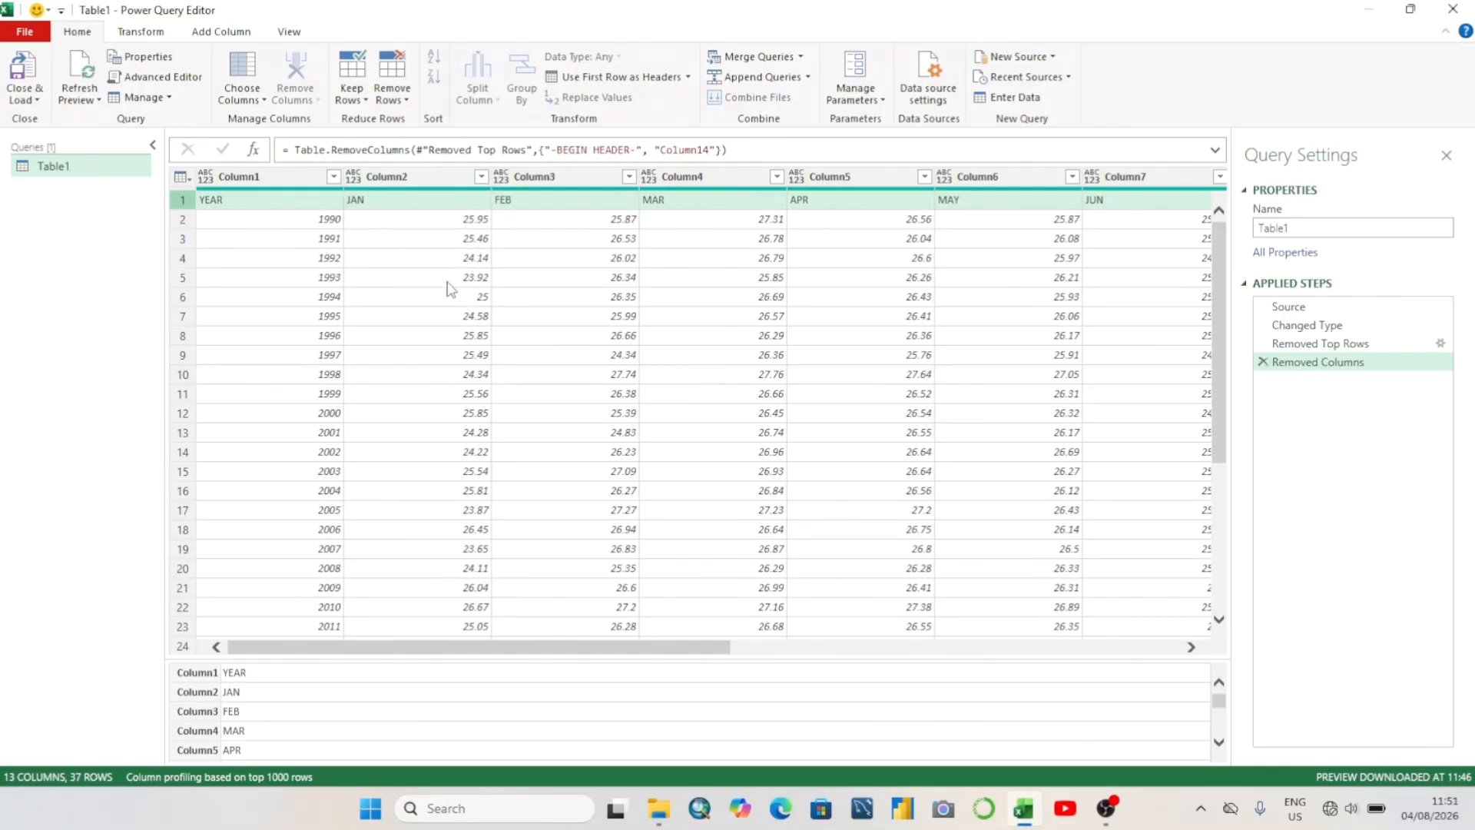
{"action": "left_click", "coordinate": [386, 202]}
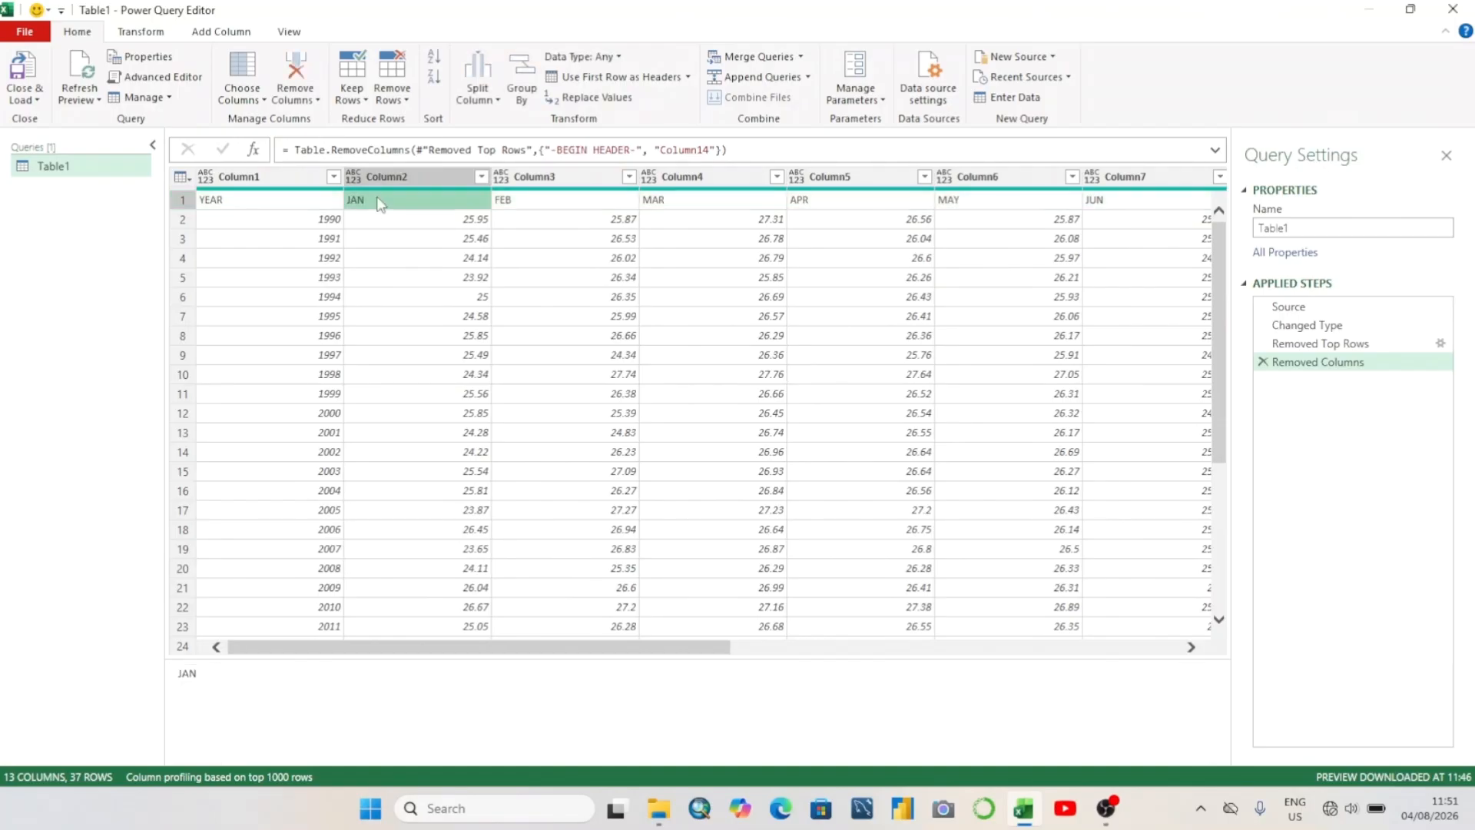
{"action": "left_click", "coordinate": [443, 225]}
{"action": "left_click", "coordinate": [439, 199]}
{"action": "left_click", "coordinate": [441, 219]}
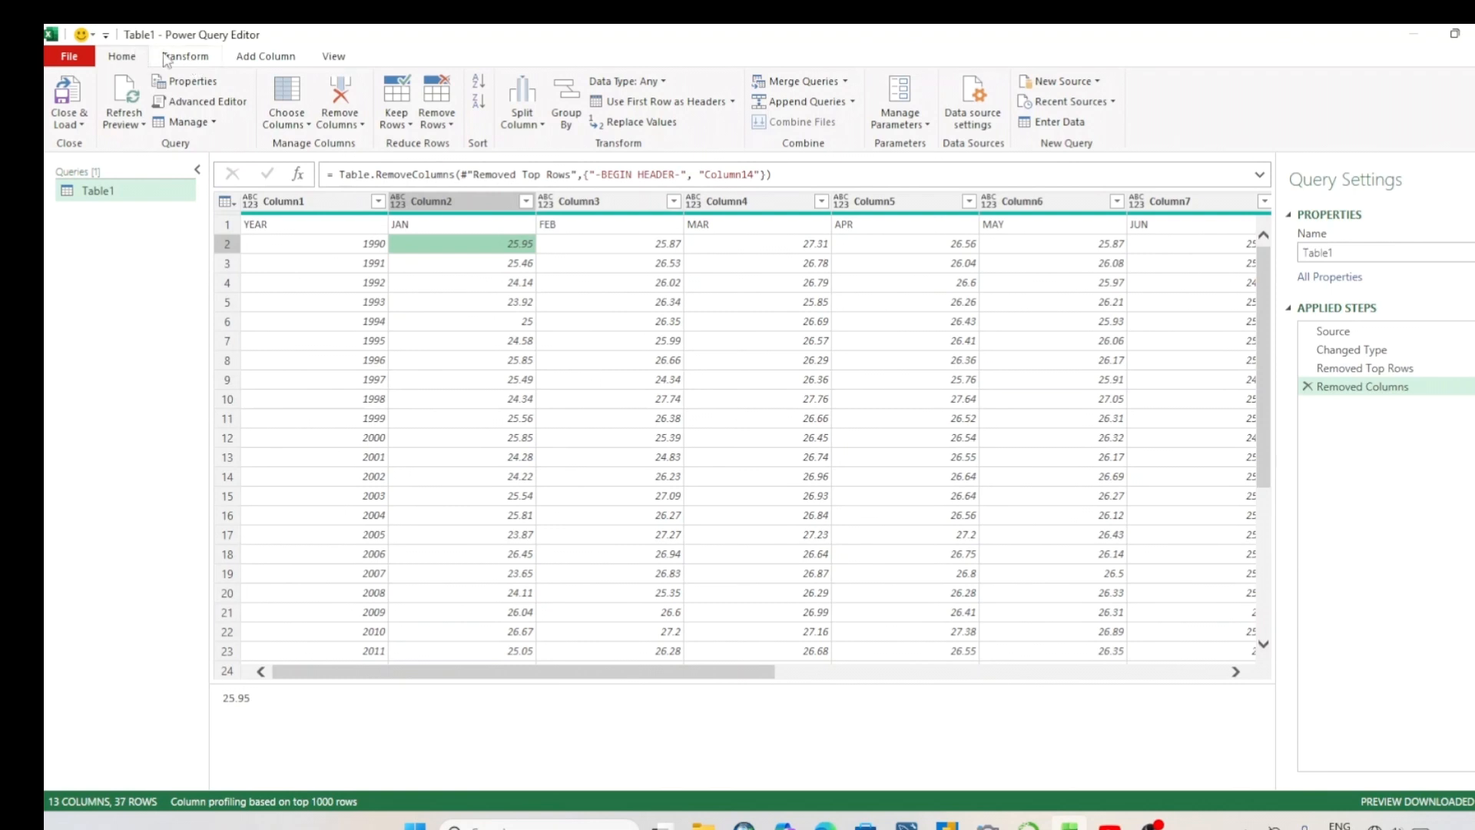
Promote the first row, containing YEAR and the month names, to column headers
{"action": "left_click", "coordinate": [183, 59]}
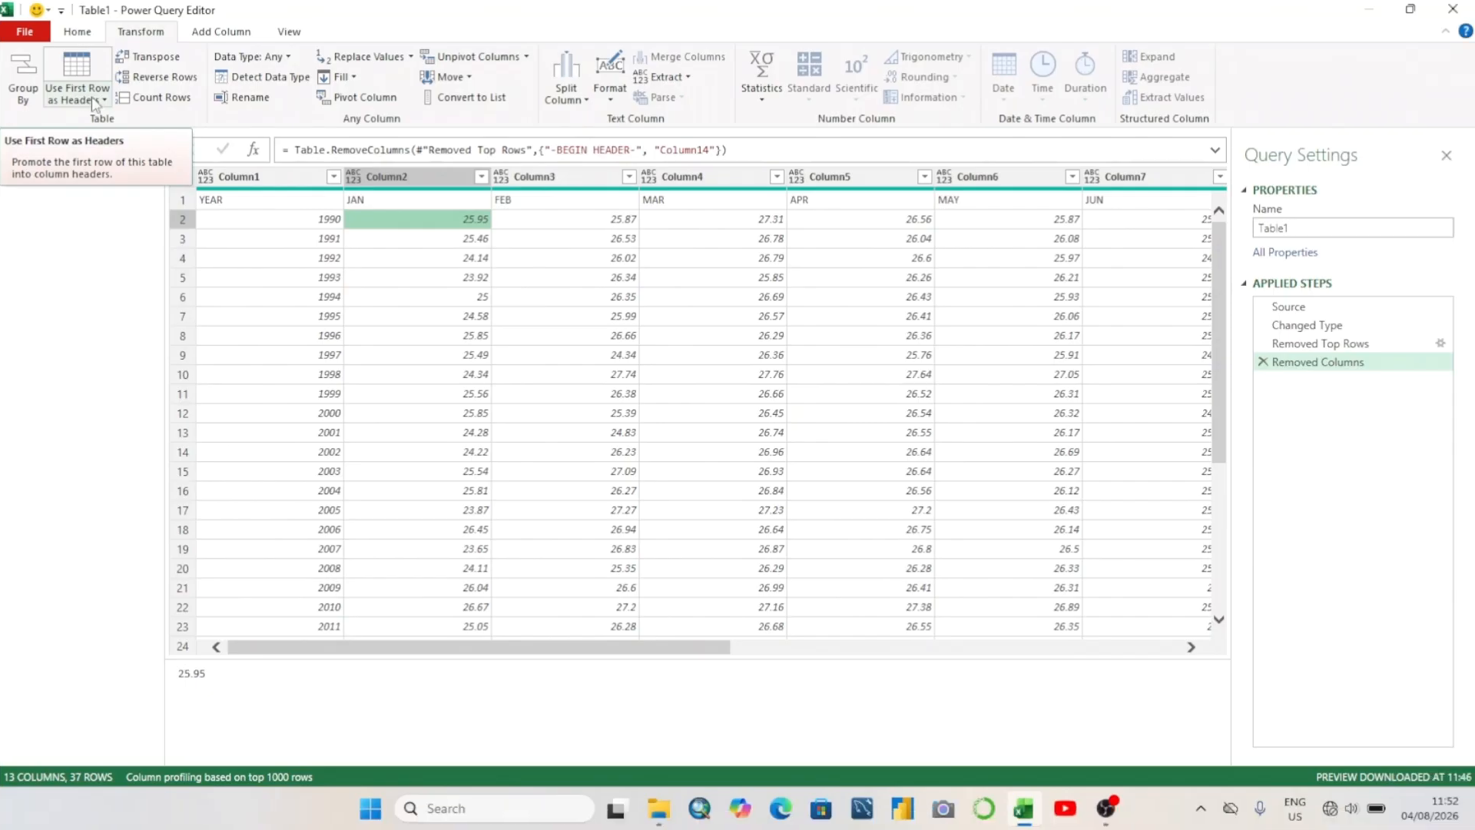
{"action": "left_click", "coordinate": [139, 128]}
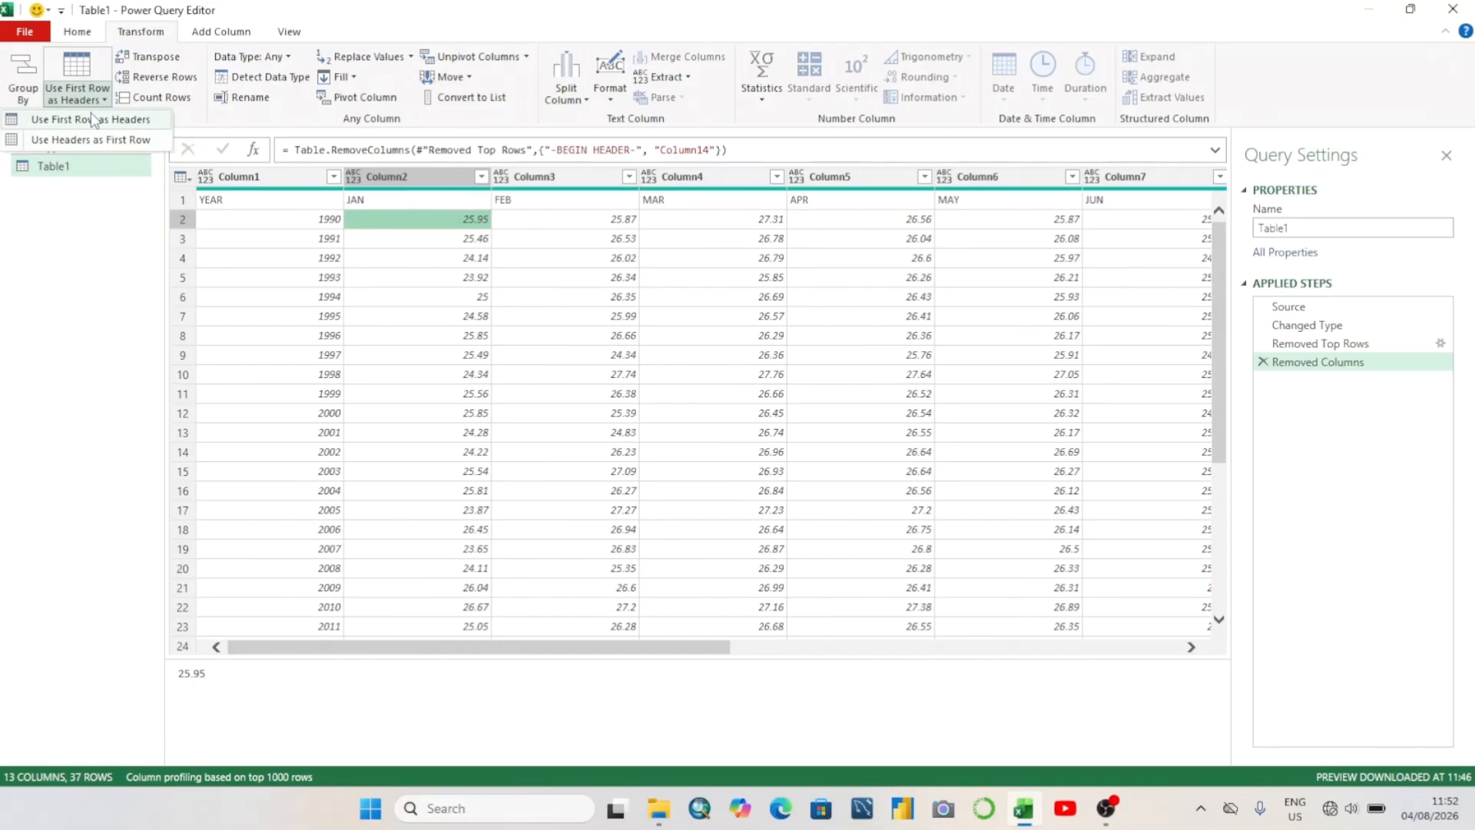
{"action": "left_click", "coordinate": [183, 204]}
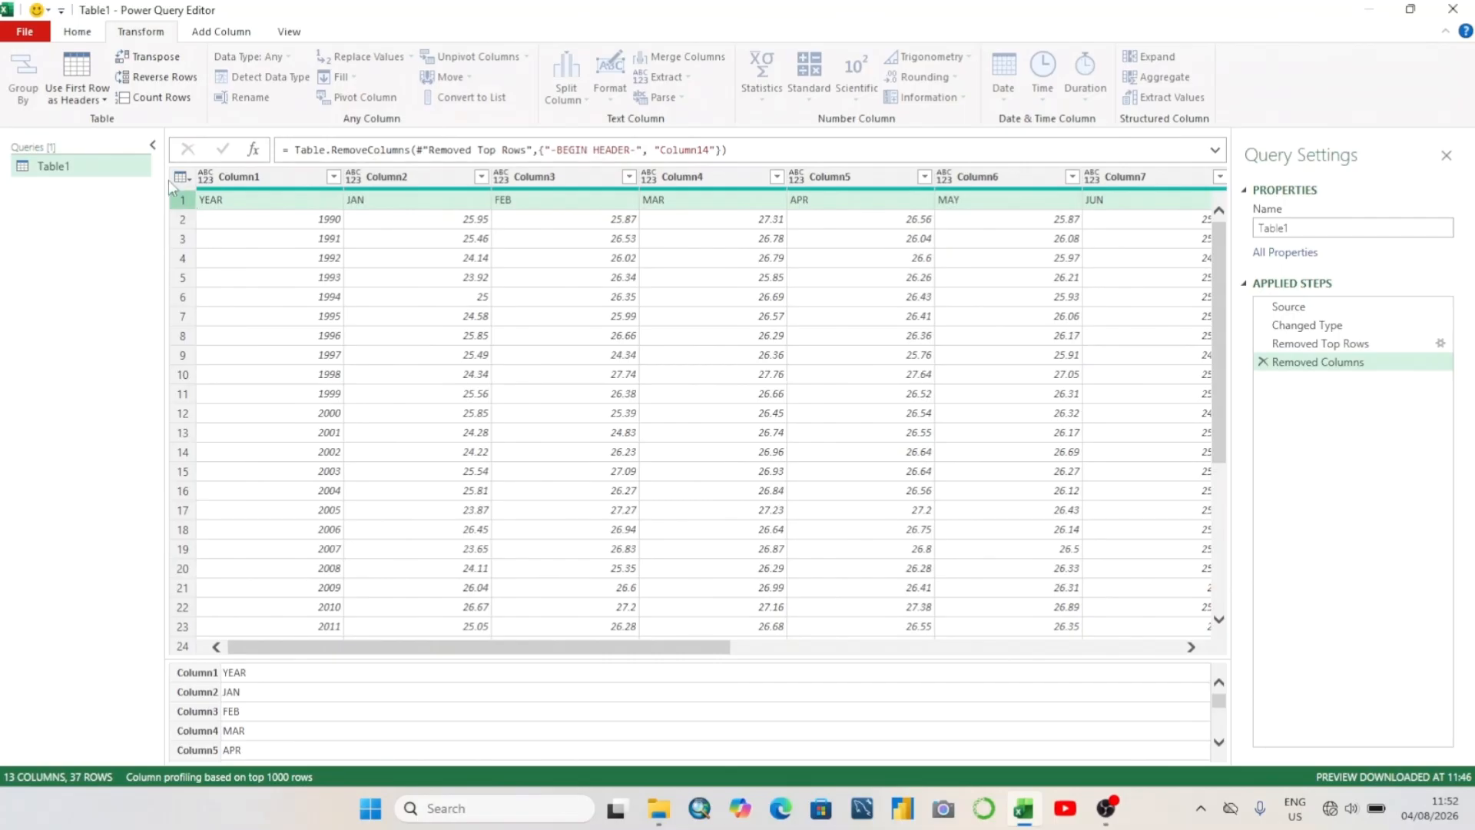
{"action": "left_click", "coordinate": [105, 101]}
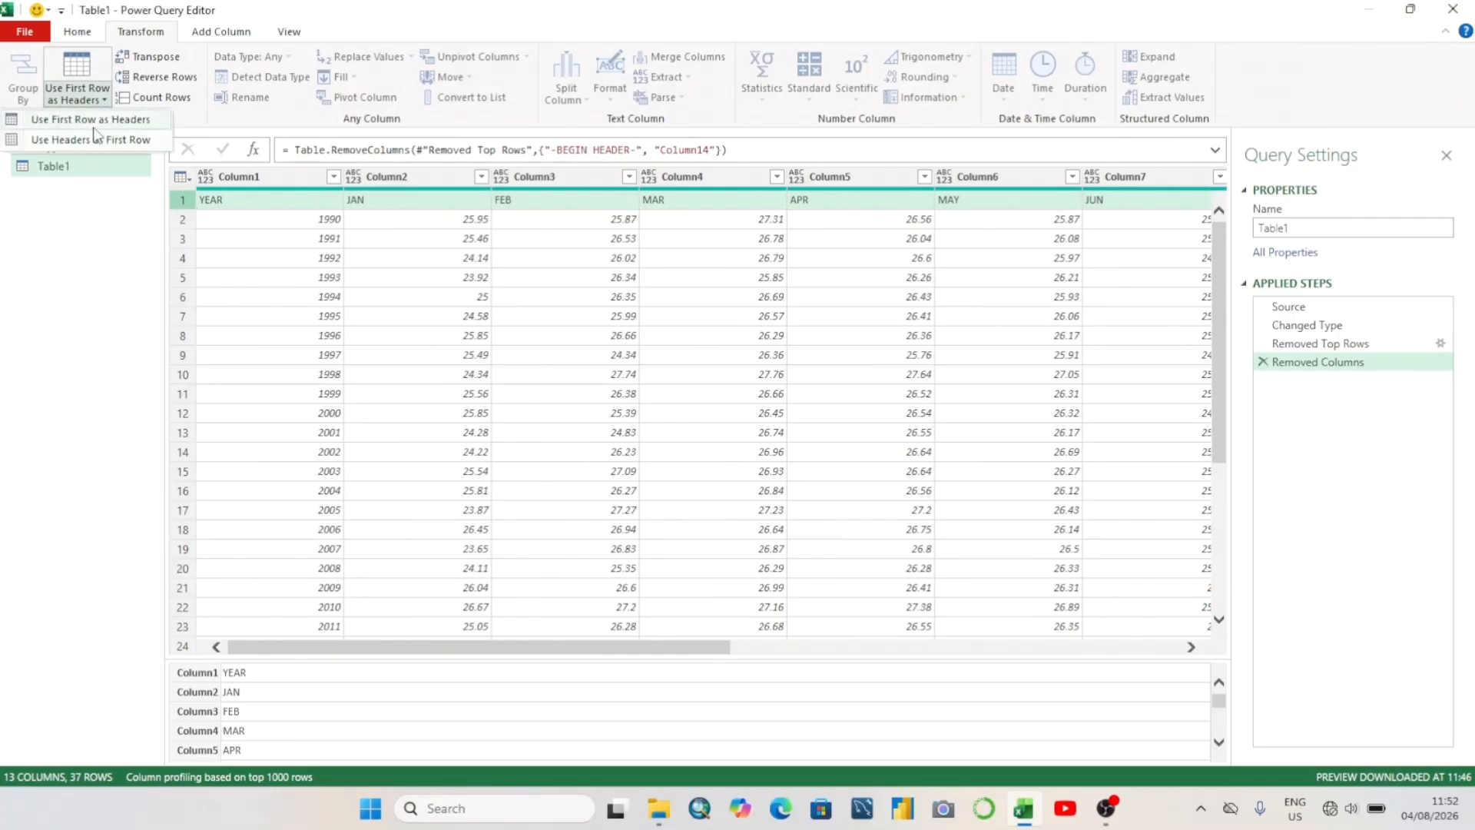
{"action": "left_click", "coordinate": [93, 120]}
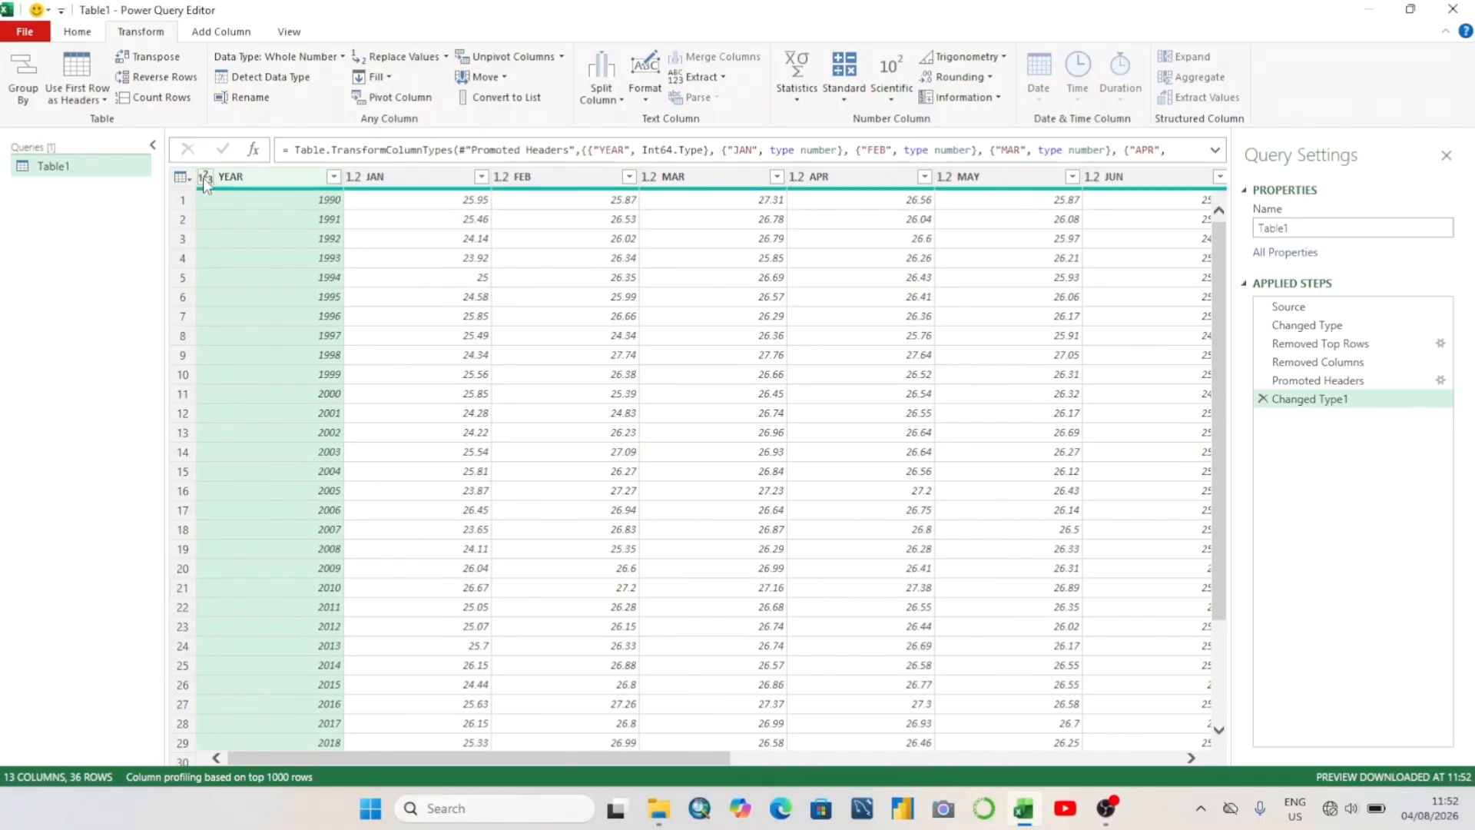
Examine the assigned data types and the available type options of the YEAR, JAN and FEB columns
{"action": "left_click", "coordinate": [502, 178]}
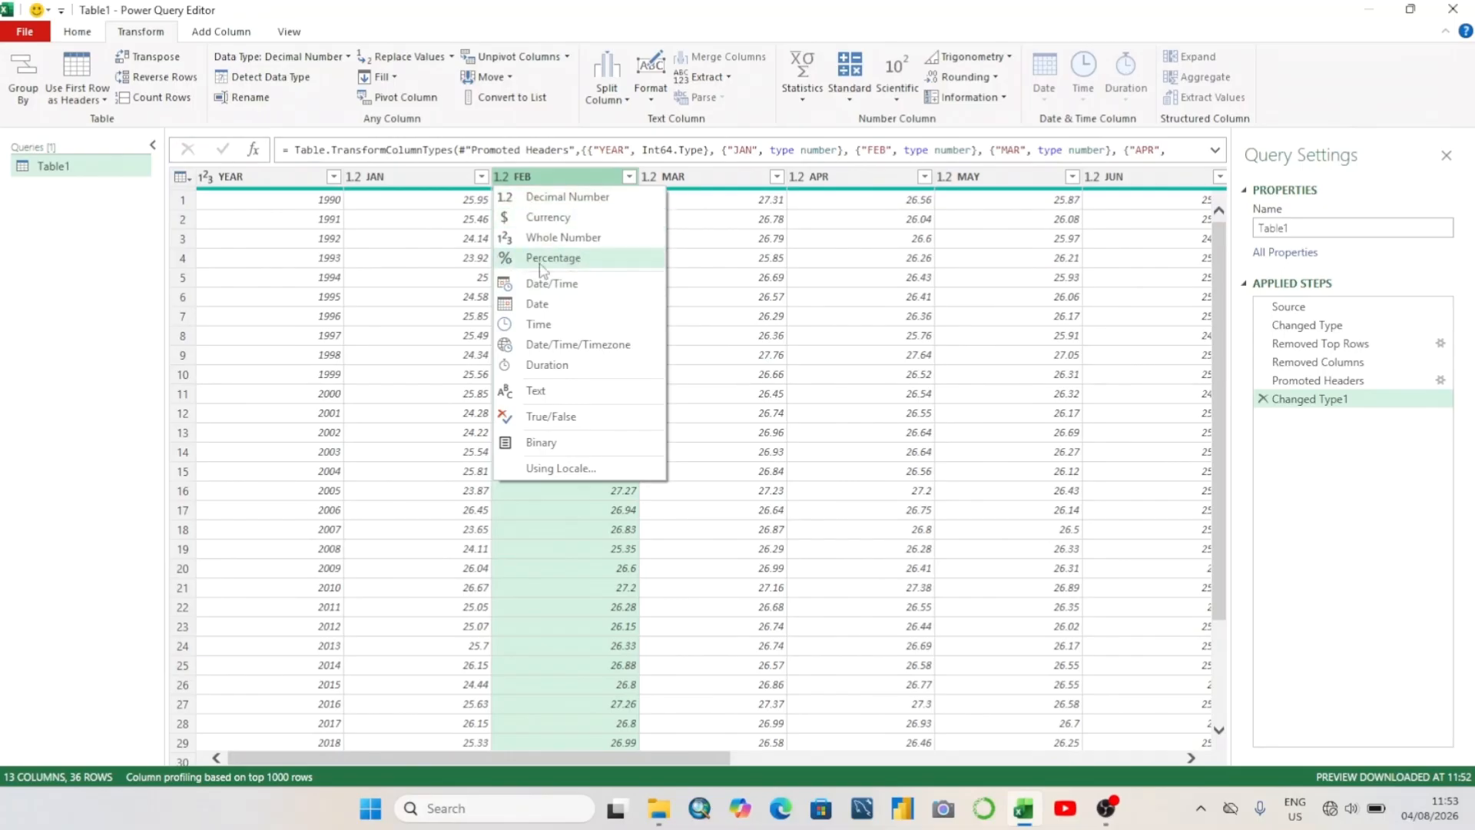
{"action": "left_click", "coordinate": [440, 277]}
{"action": "left_click", "coordinate": [586, 264]}
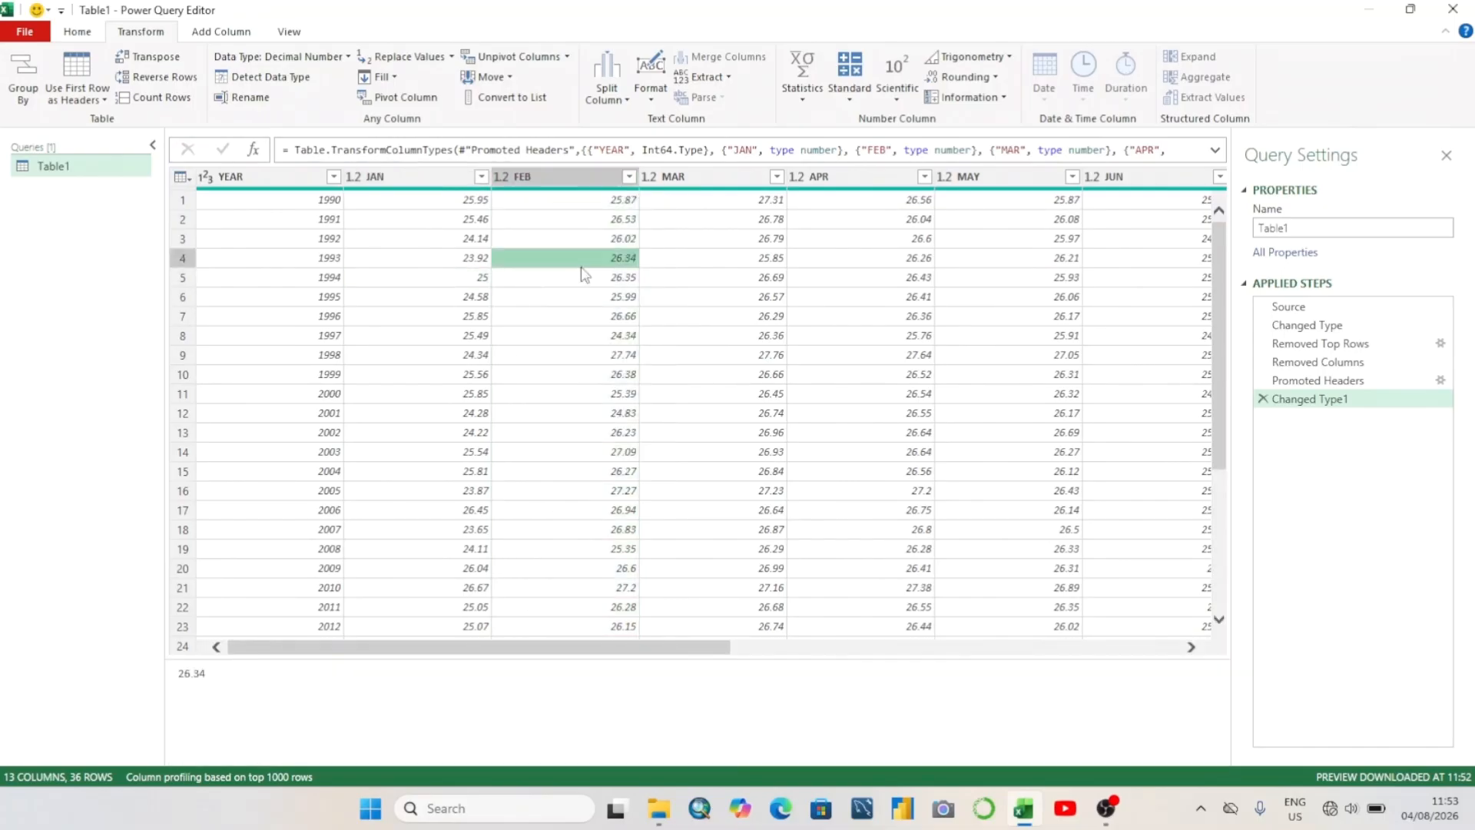
{"action": "left_click", "coordinate": [357, 182]}
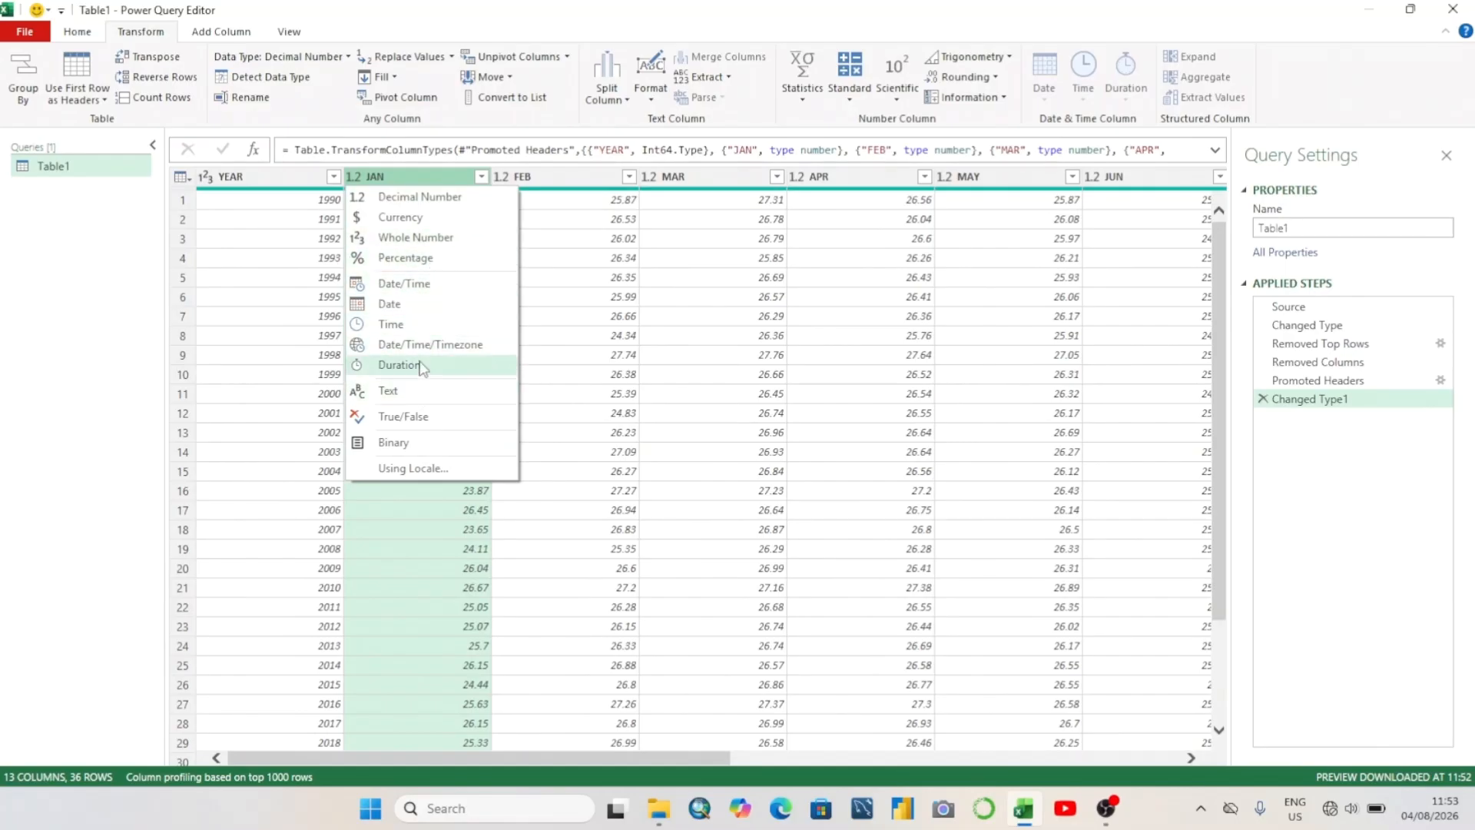
{"action": "left_click", "coordinate": [263, 224]}
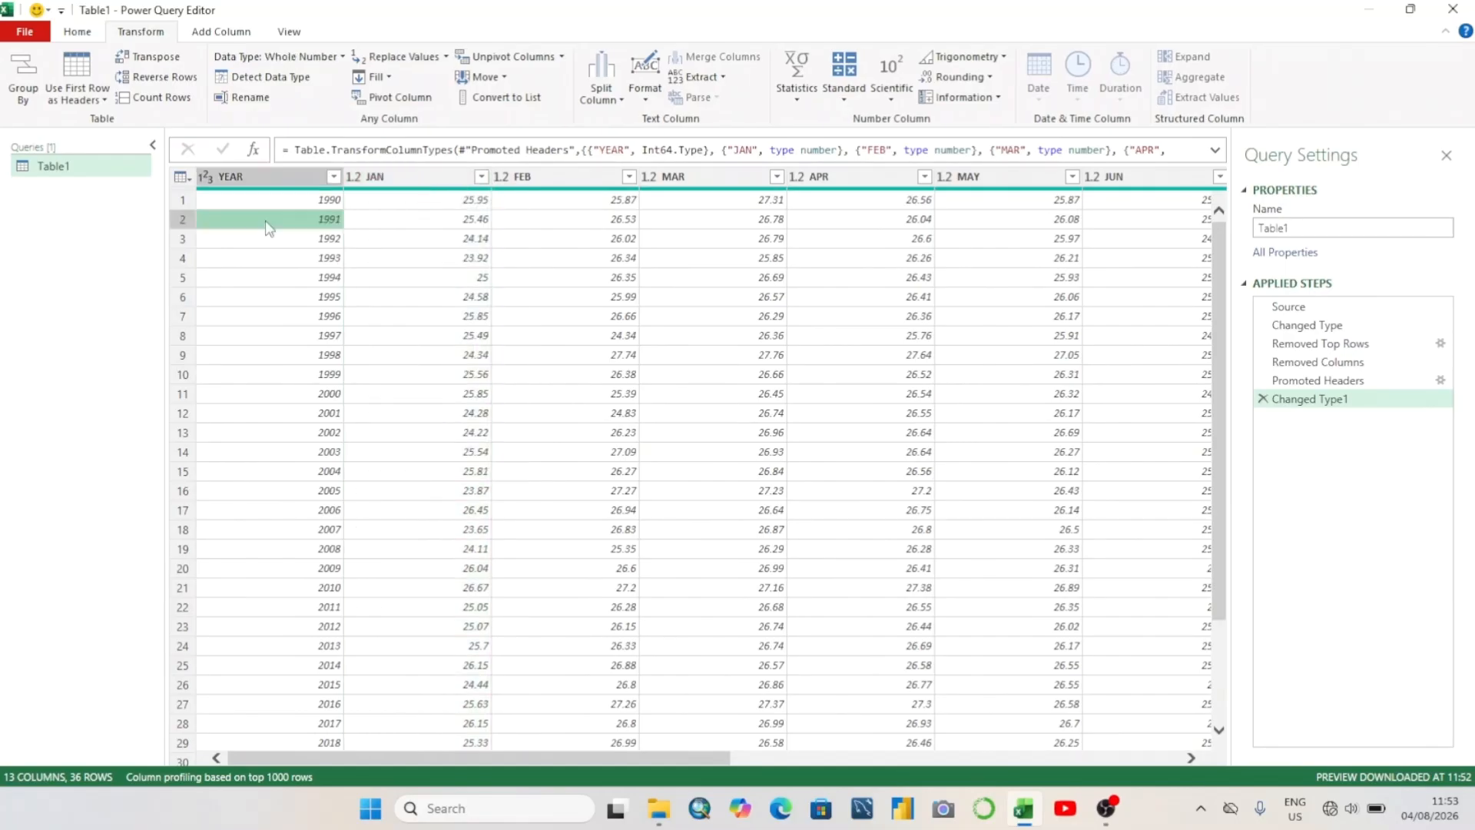
{"action": "left_click", "coordinate": [402, 183]}
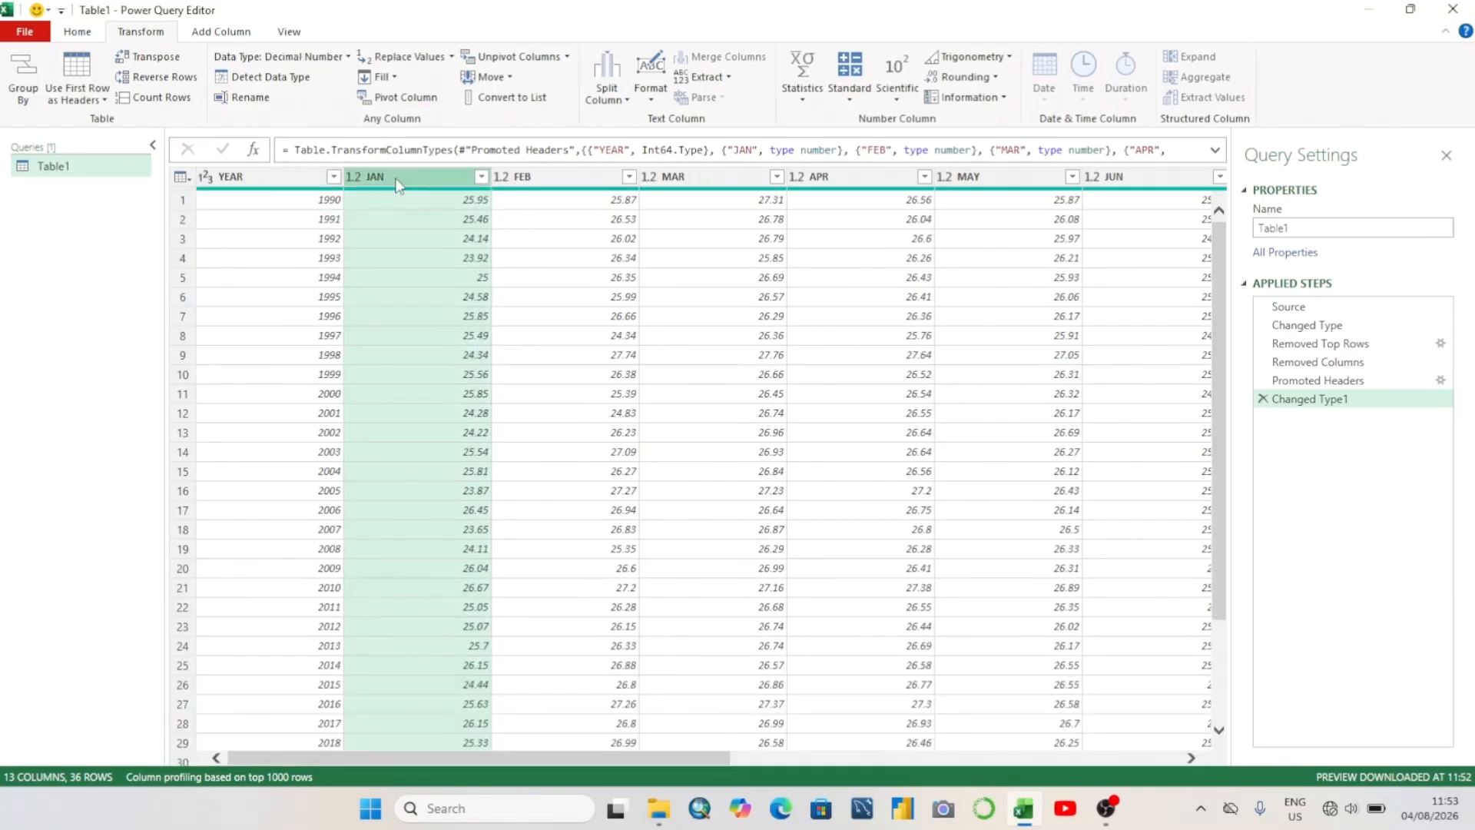
{"action": "left_click", "coordinate": [355, 177]}
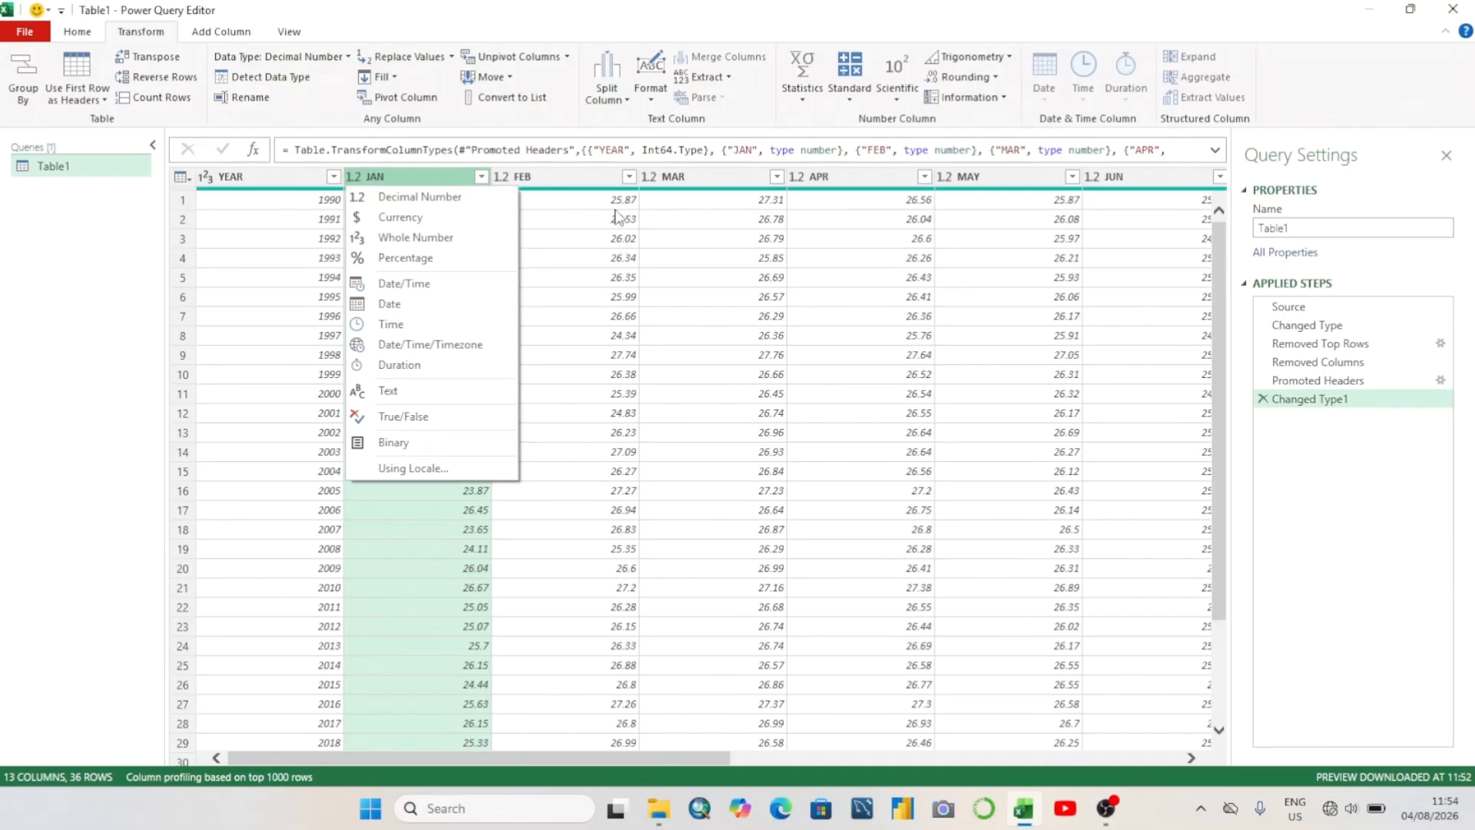
{"action": "left_click", "coordinate": [262, 257]}
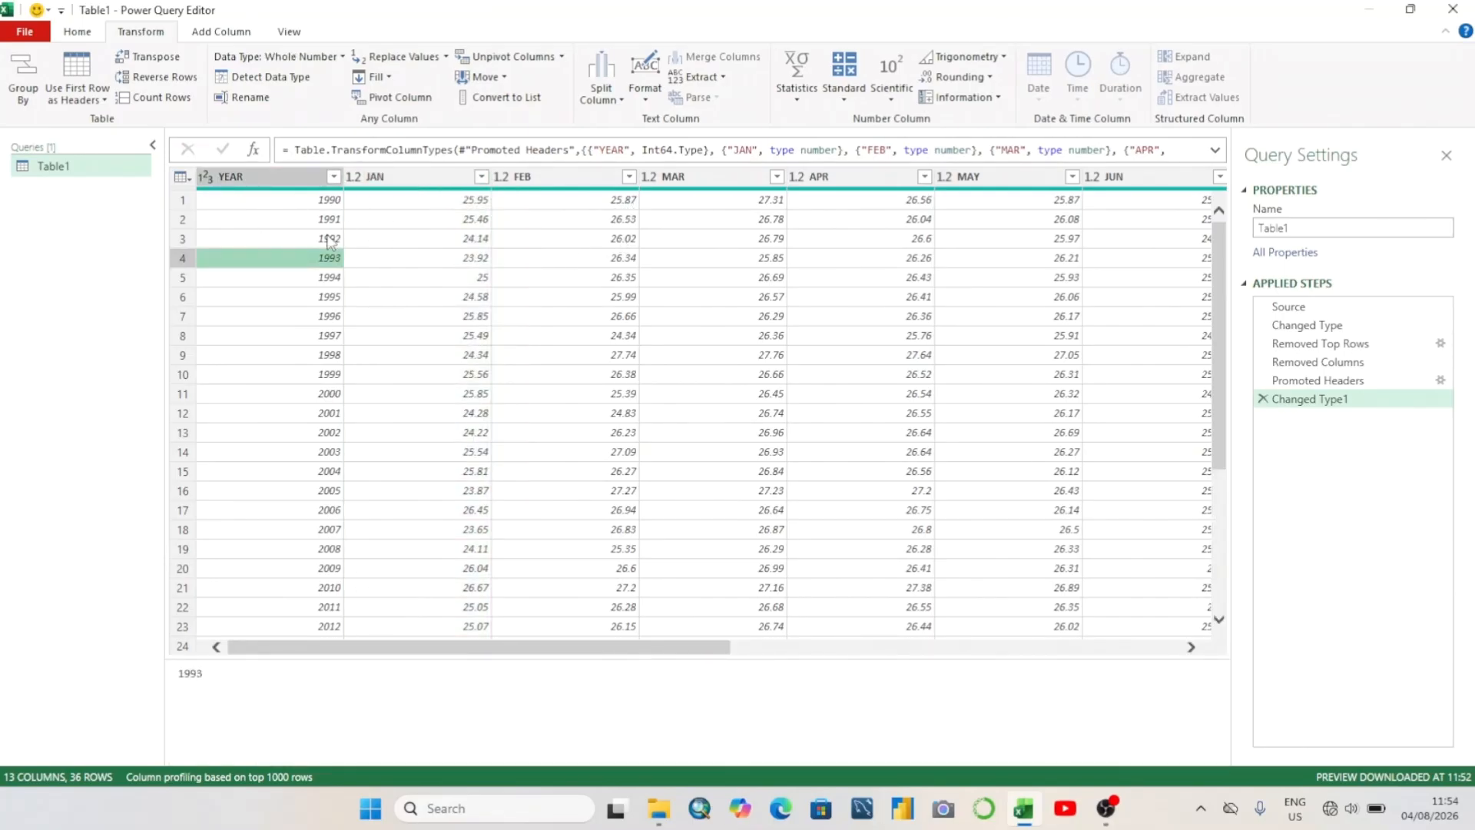
{"action": "left_click", "coordinate": [205, 178]}
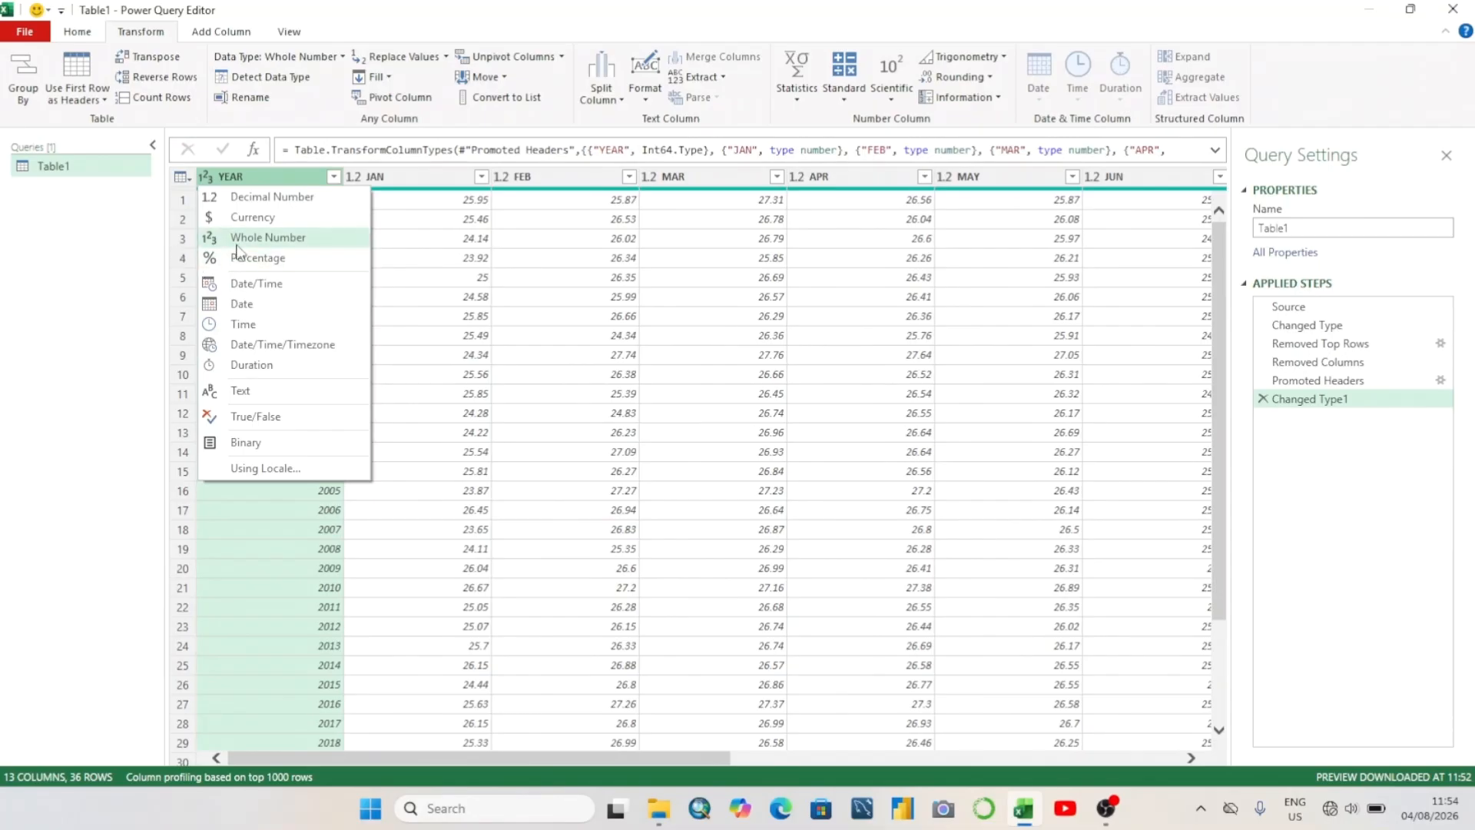
{"action": "left_click", "coordinate": [425, 240]}
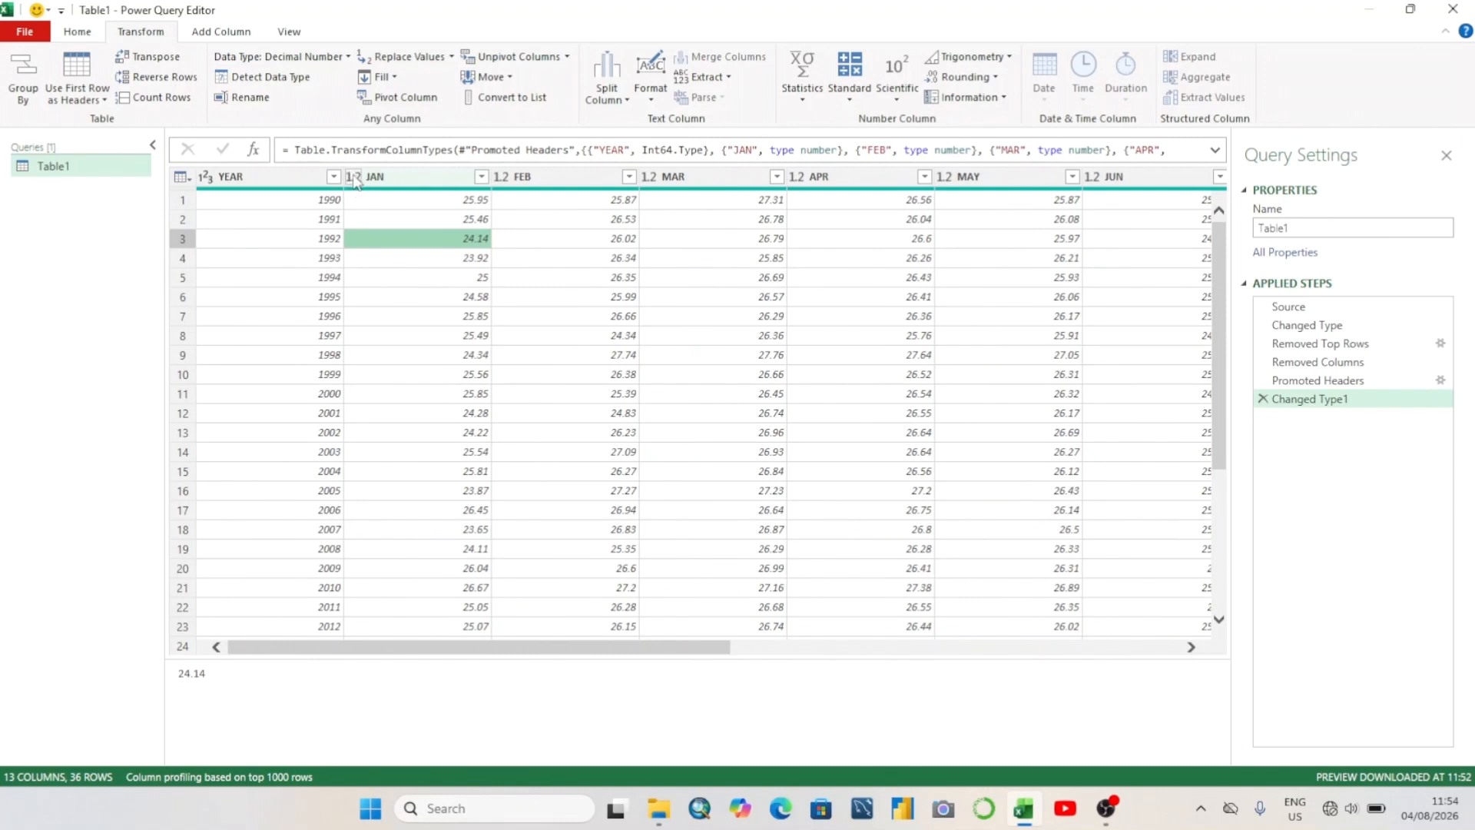
{"action": "left_click", "coordinate": [355, 179]}
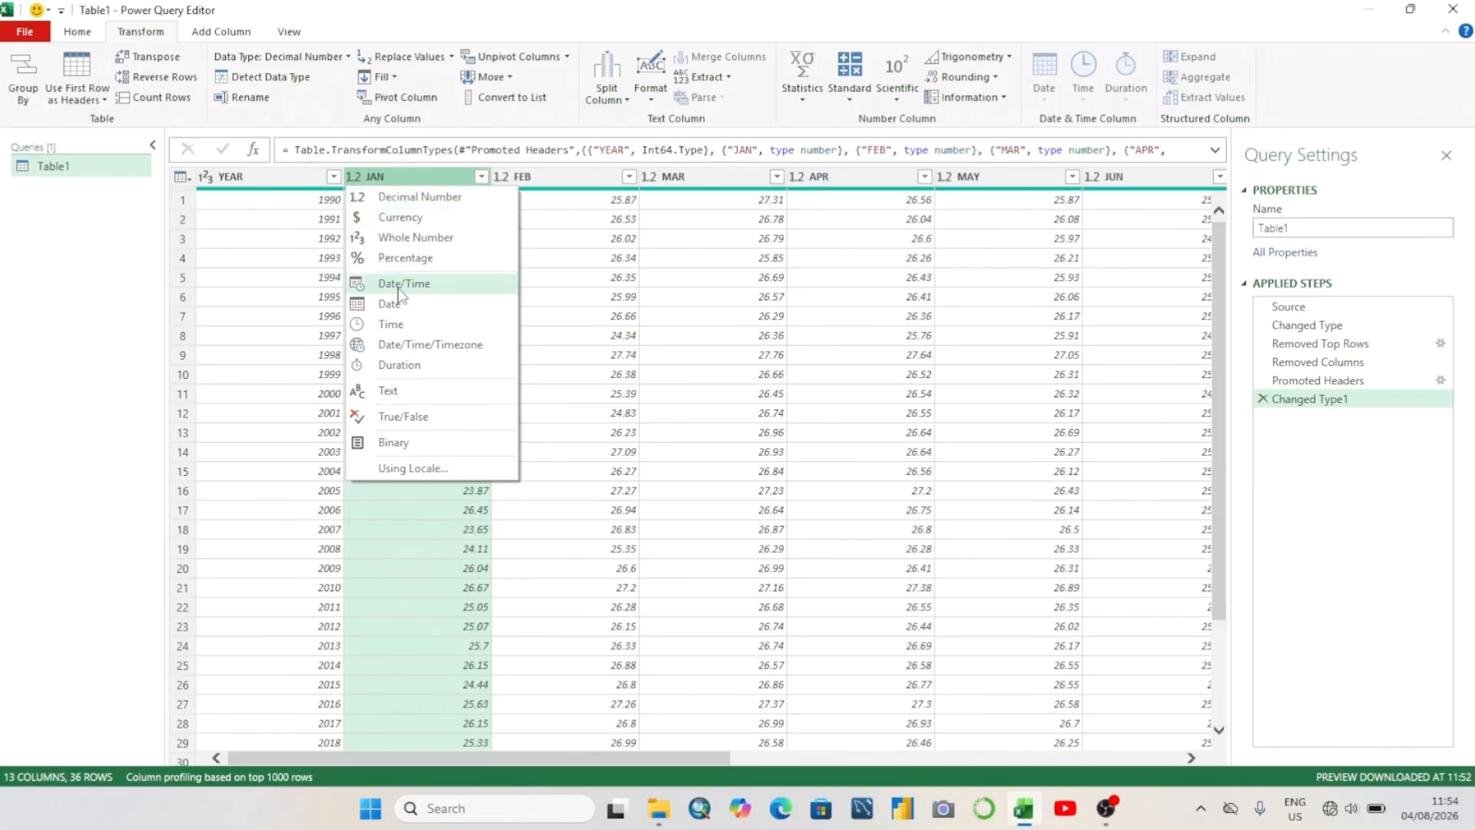
{"action": "left_click", "coordinate": [356, 180]}
{"action": "left_click", "coordinate": [355, 179]}
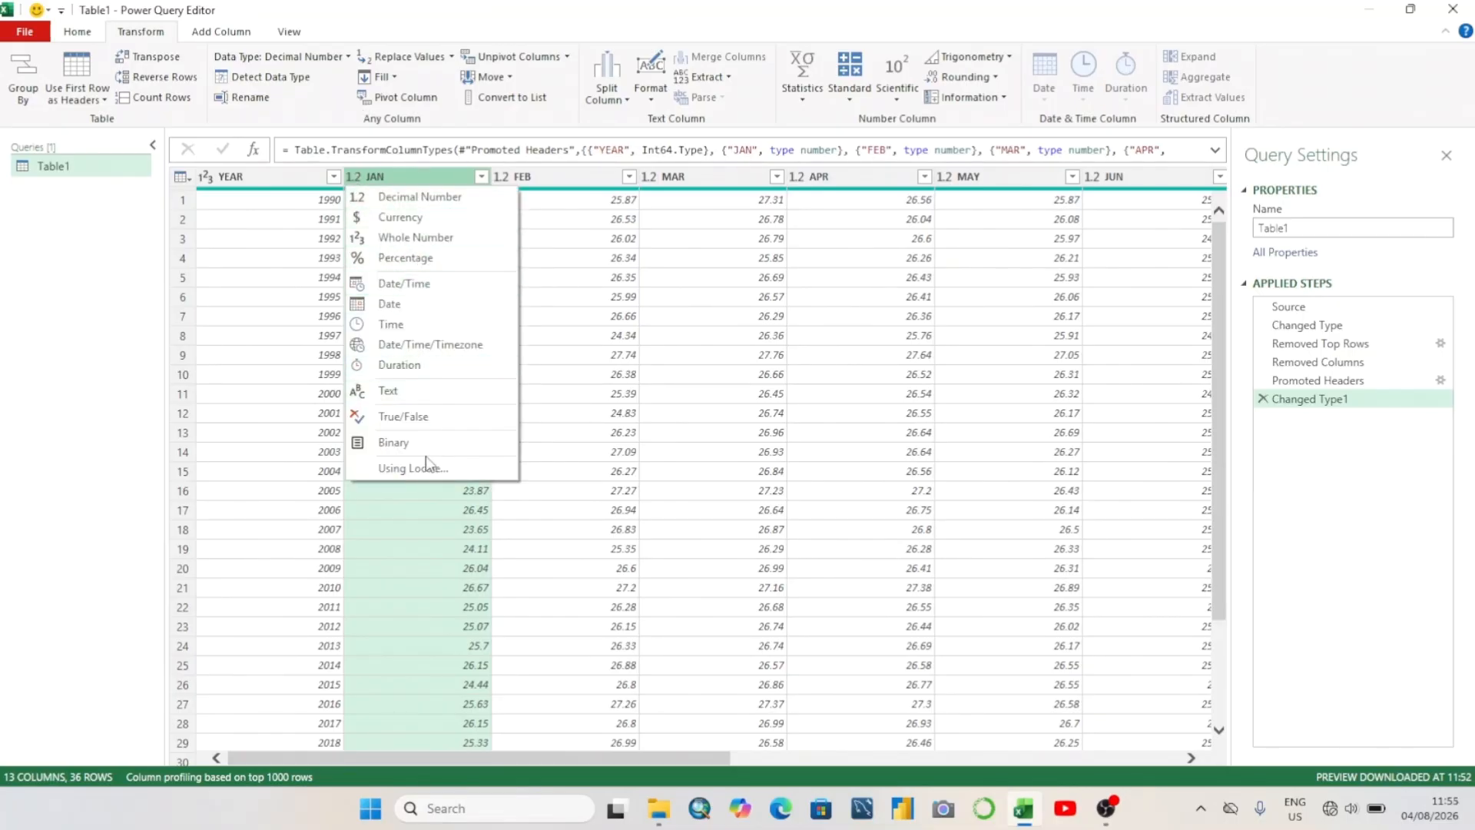
Review the data type choices for the JAN column and inspect individual temperature values in JAN and MAR
{"action": "left_click", "coordinate": [430, 509]}
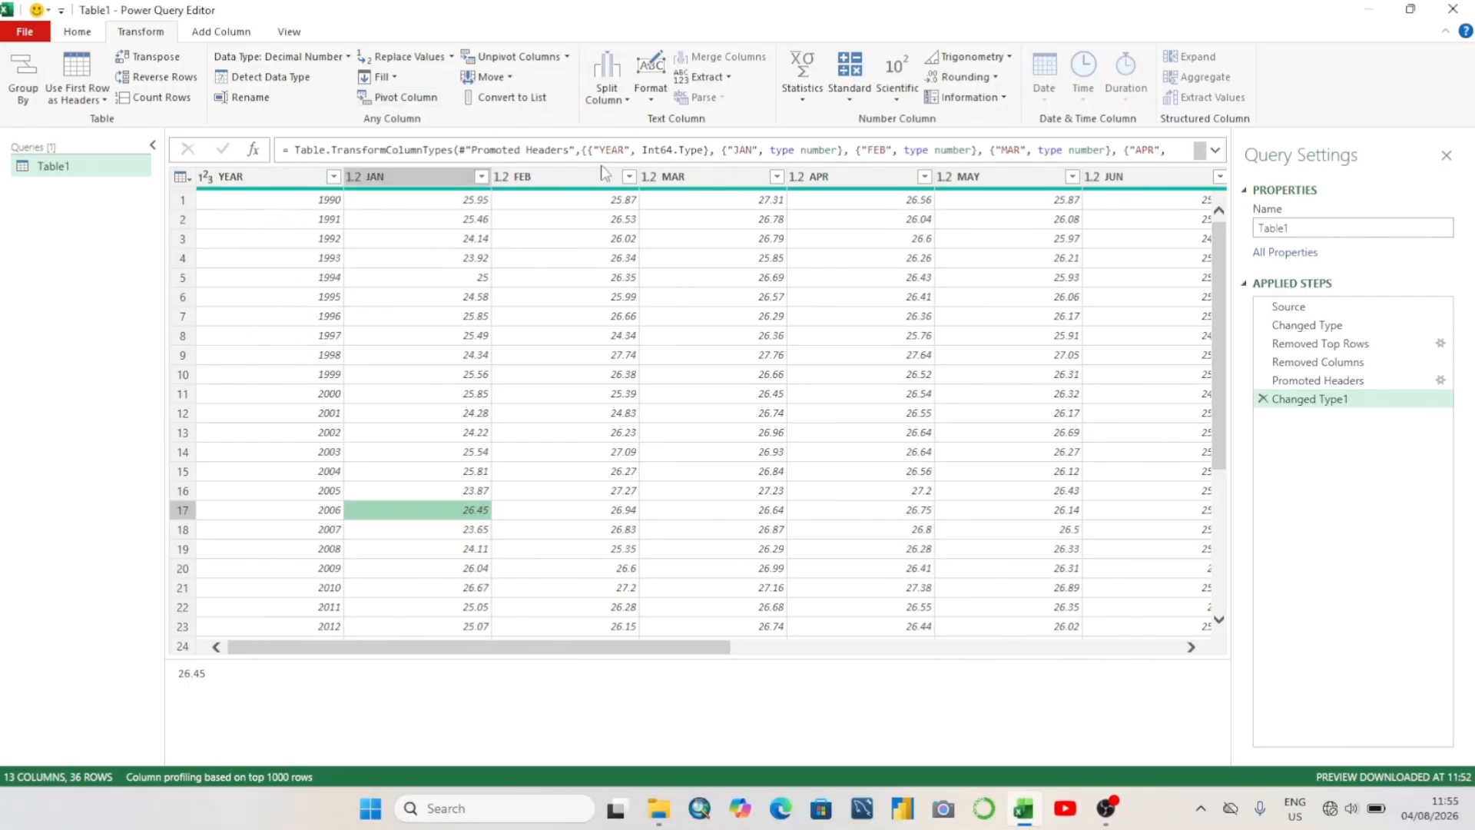
{"action": "left_click", "coordinate": [355, 178]}
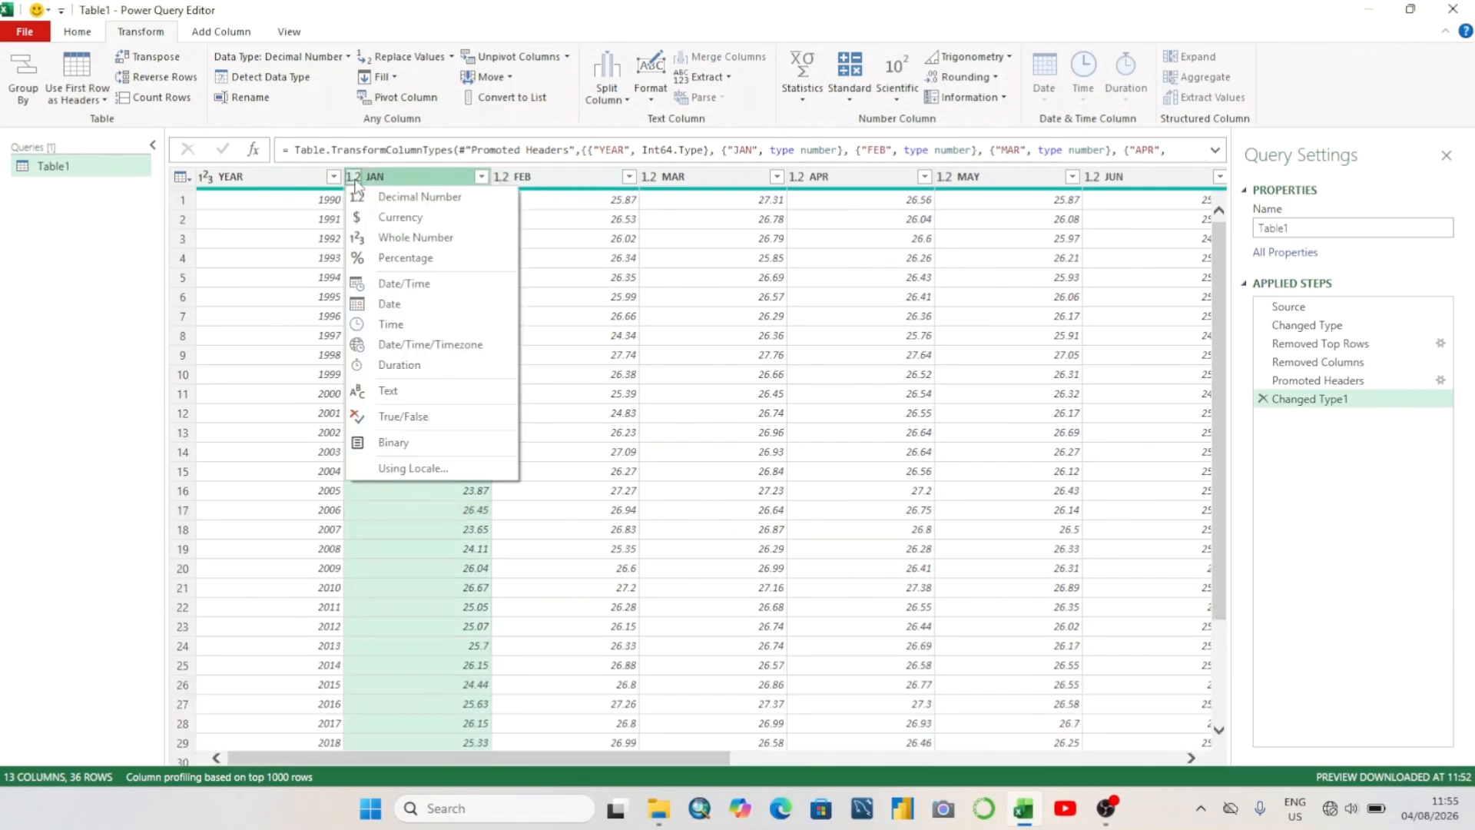
{"action": "left_click", "coordinate": [392, 238]}
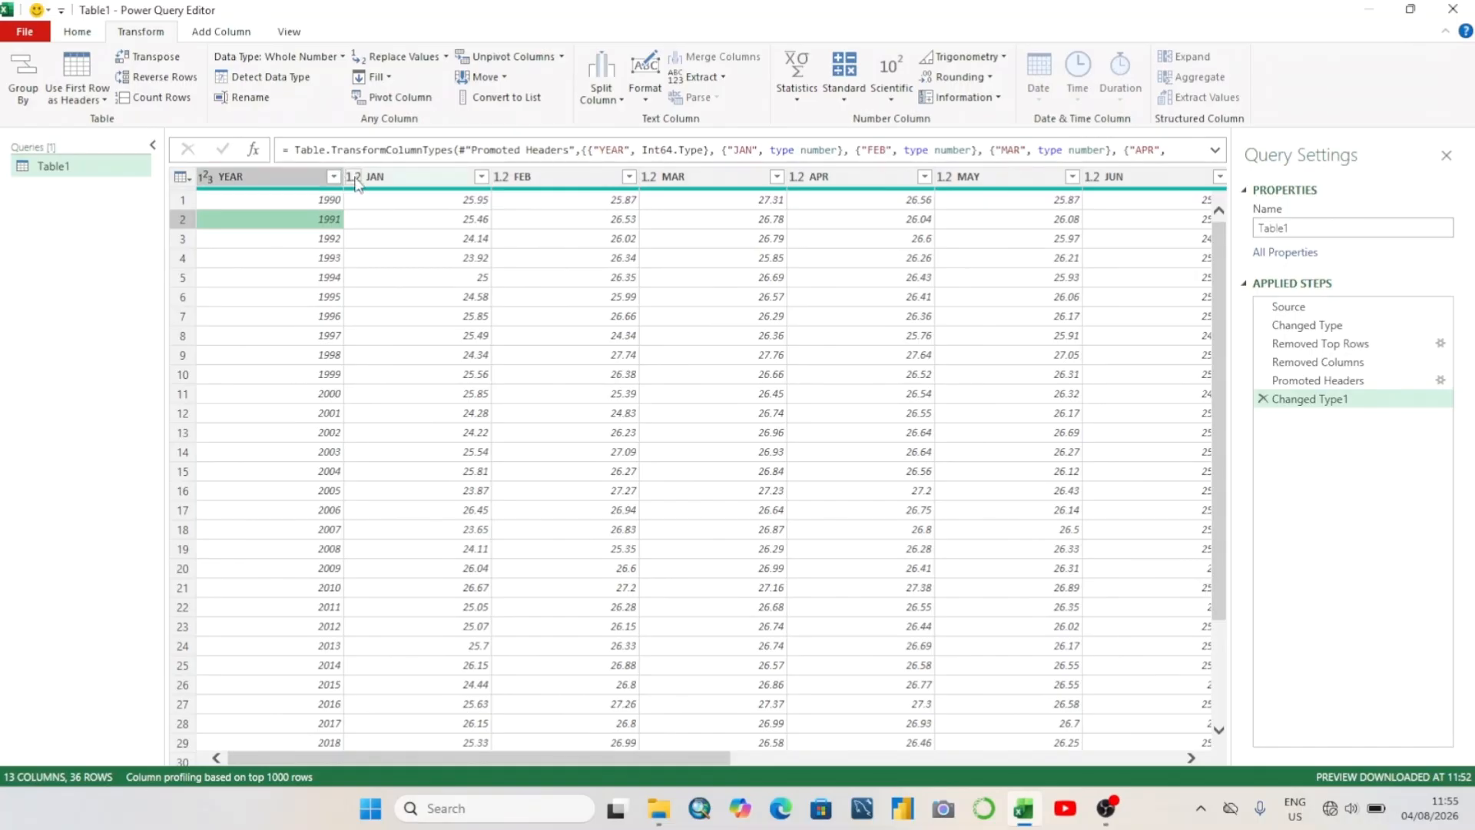
{"action": "left_click", "coordinate": [379, 232]}
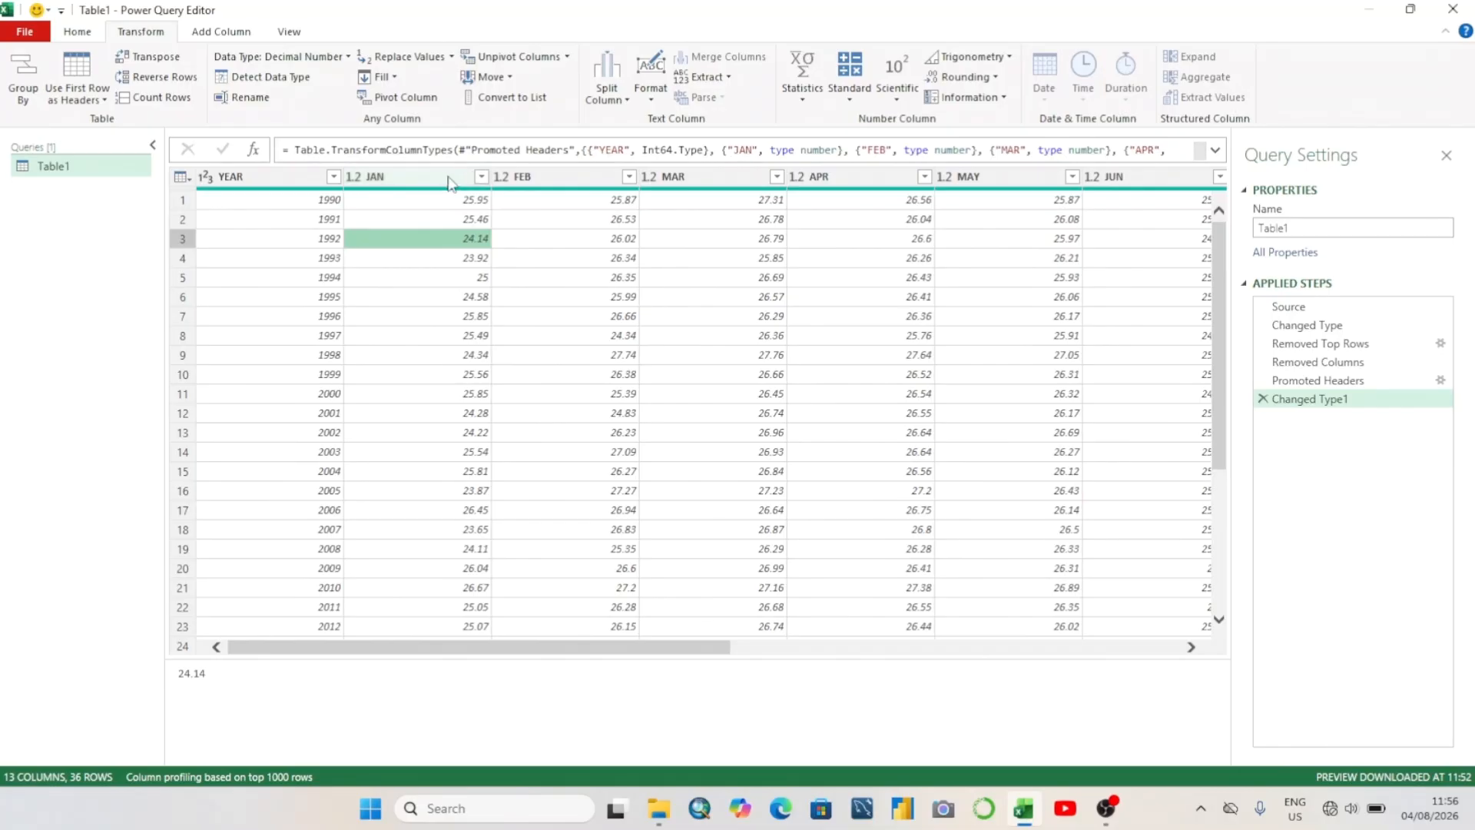
{"action": "left_click", "coordinate": [660, 312]}
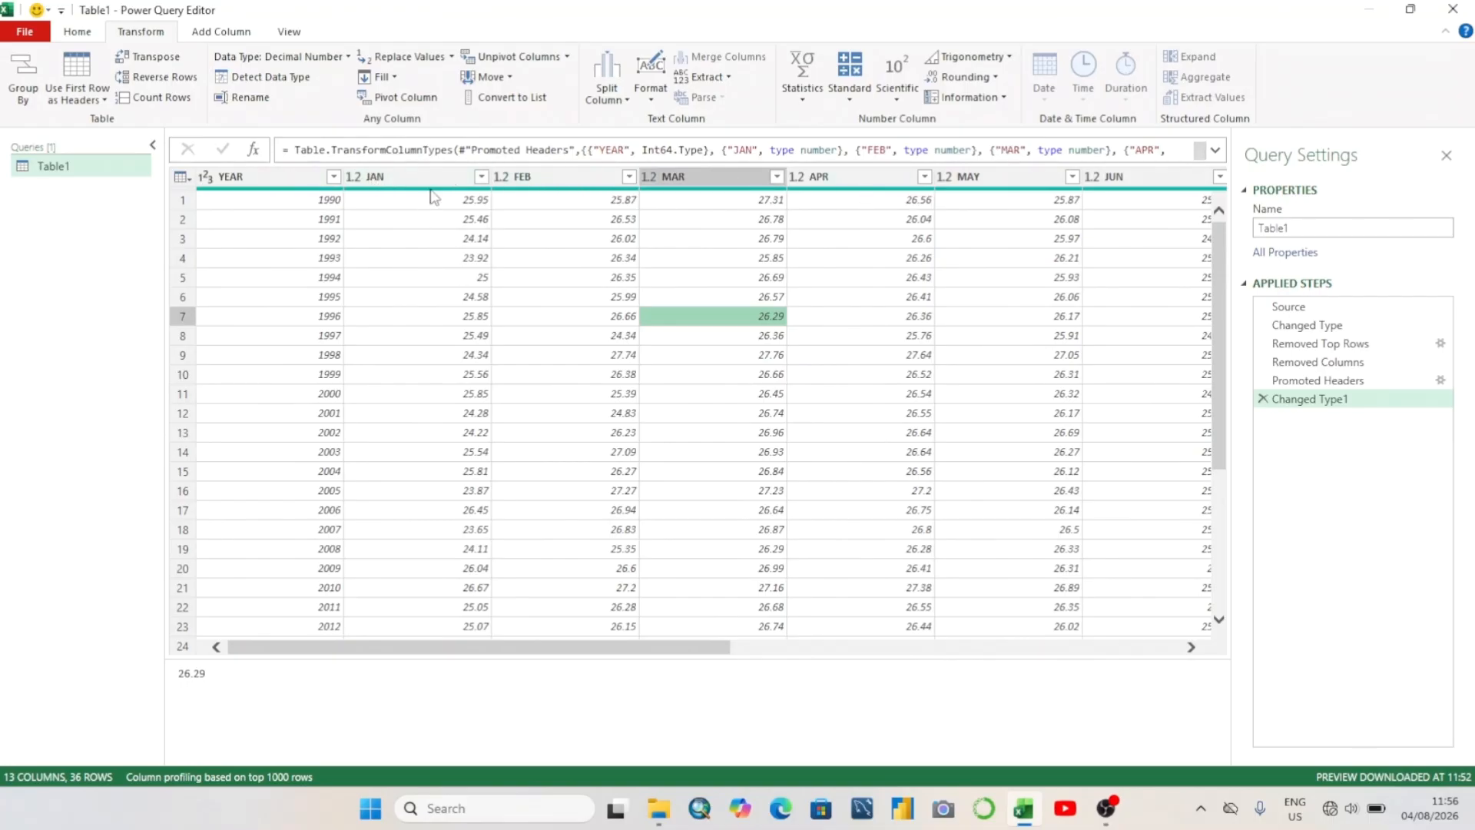
Unpivot all columns other than YEAR into attribute-value pairs
{"action": "mouse_move", "coordinate": [430, 188]}
{"action": "left_click", "coordinate": [298, 178]}
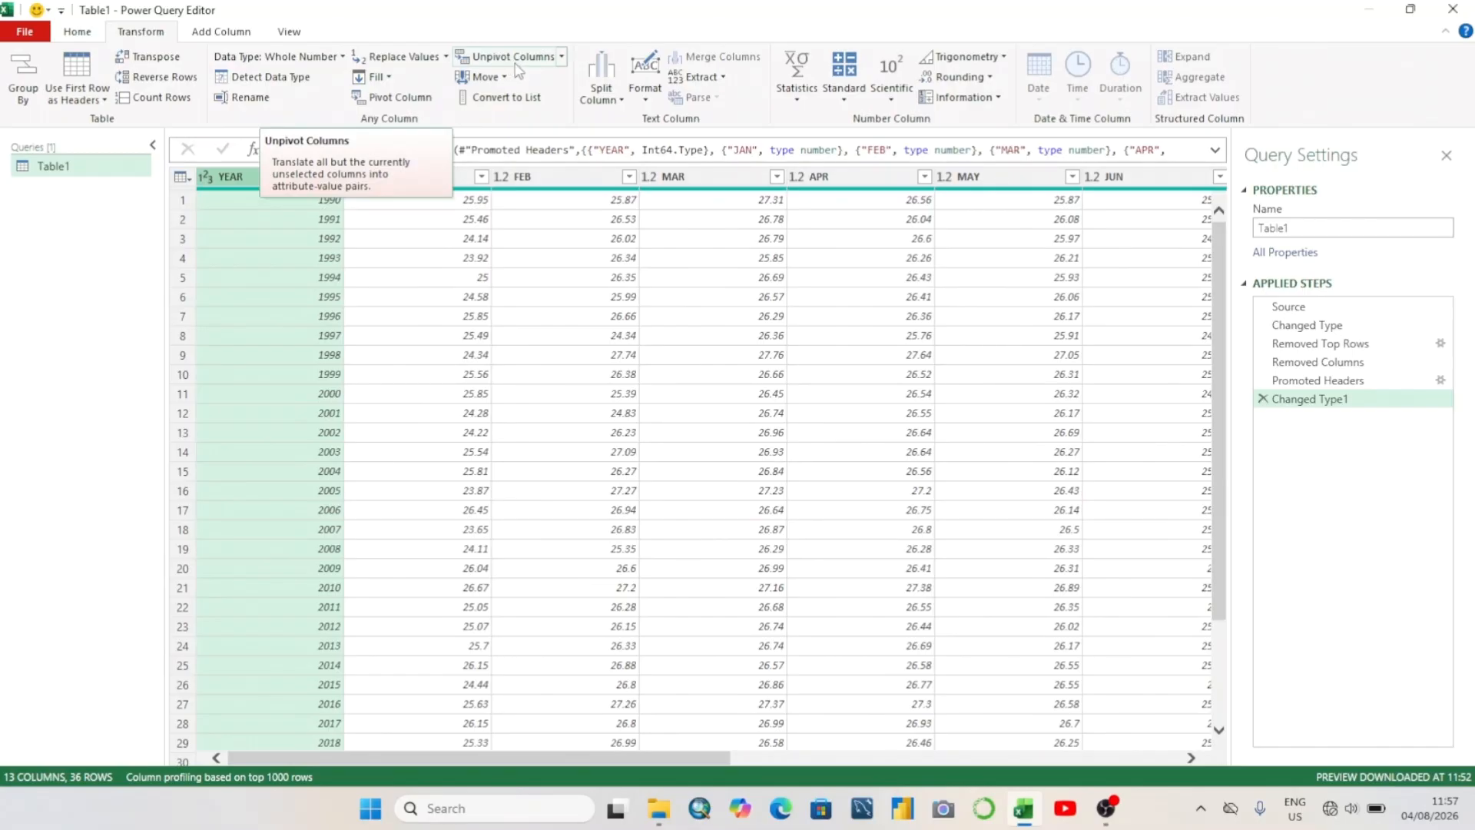
{"action": "left_click", "coordinate": [562, 58]}
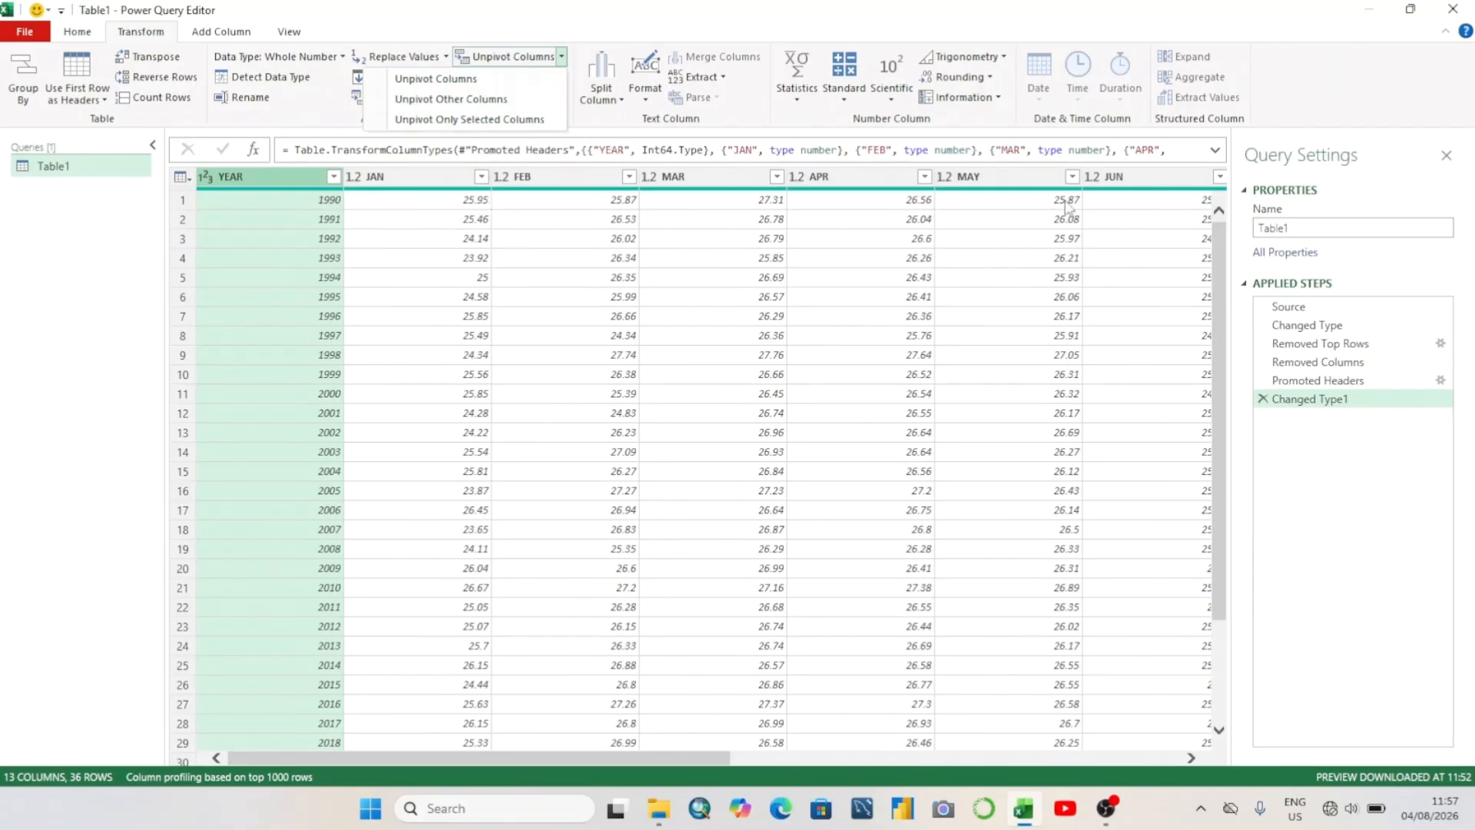
{"action": "left_click", "coordinate": [432, 100]}
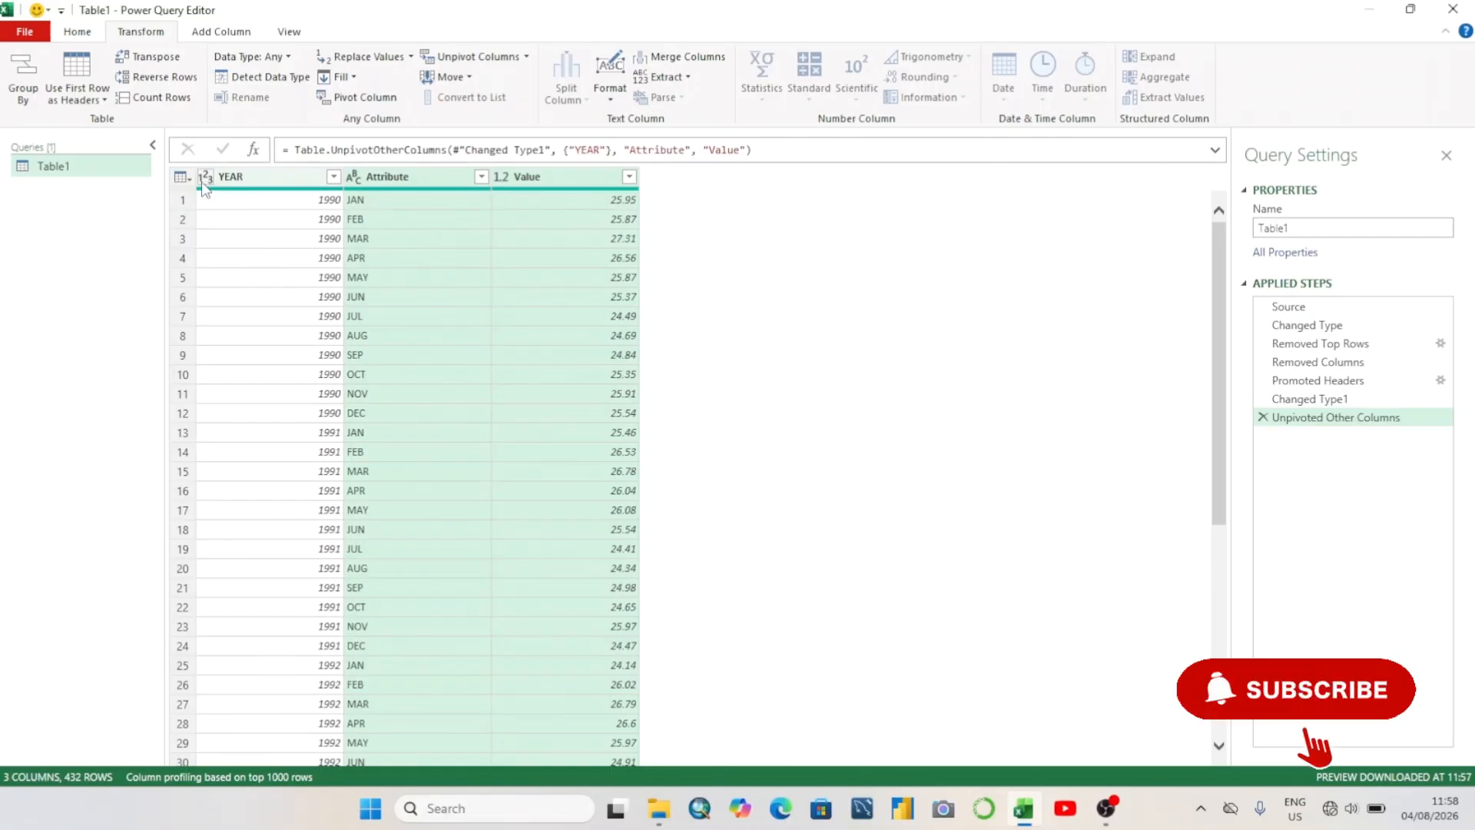
Rename the Attribute column as Month and the Value column as Temperature
{"action": "left_click", "coordinate": [504, 181]}
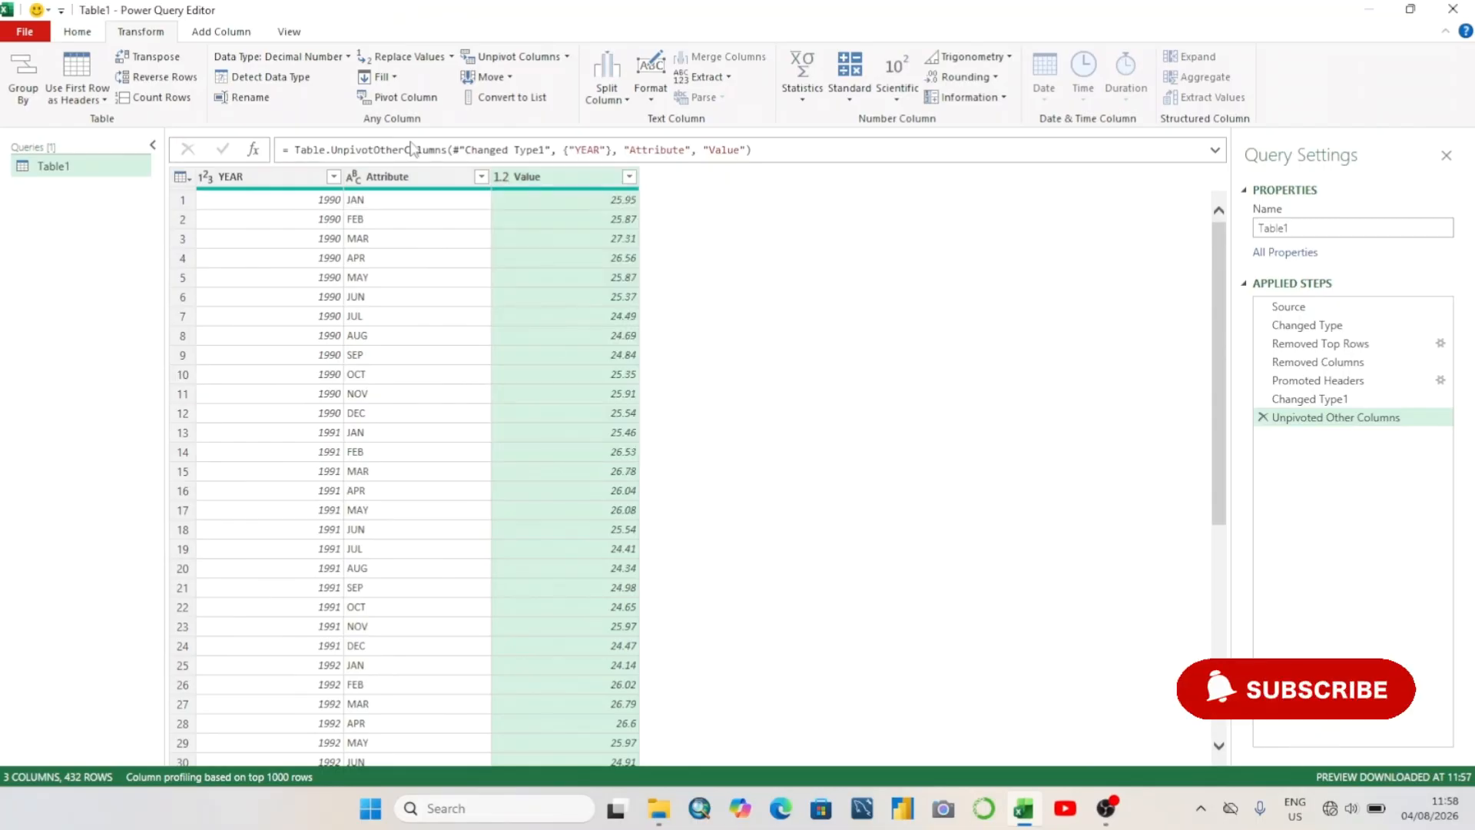
{"action": "double_click", "coordinate": [399, 178]}
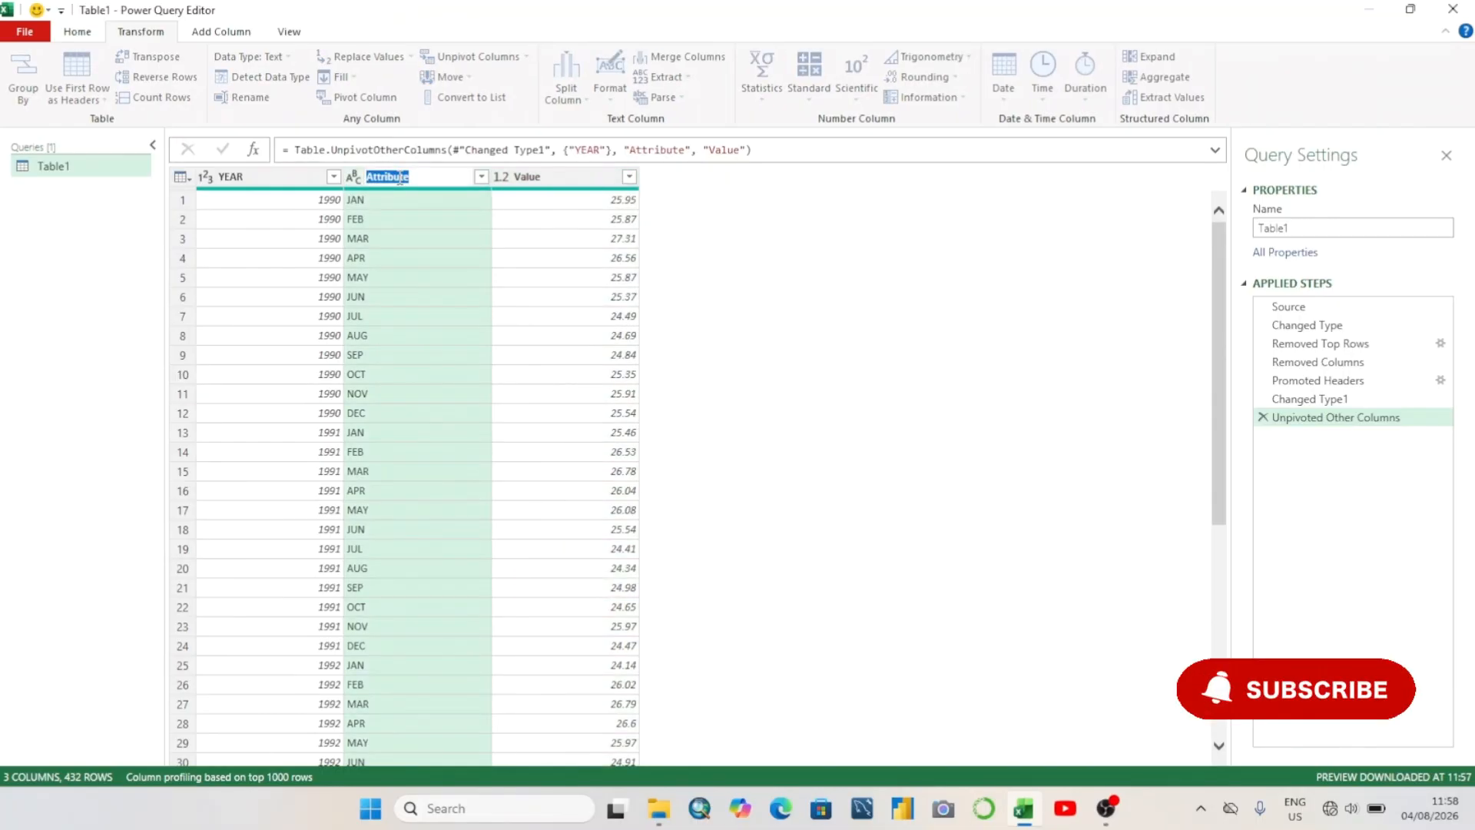
{"action": "type", "text": "Month"}
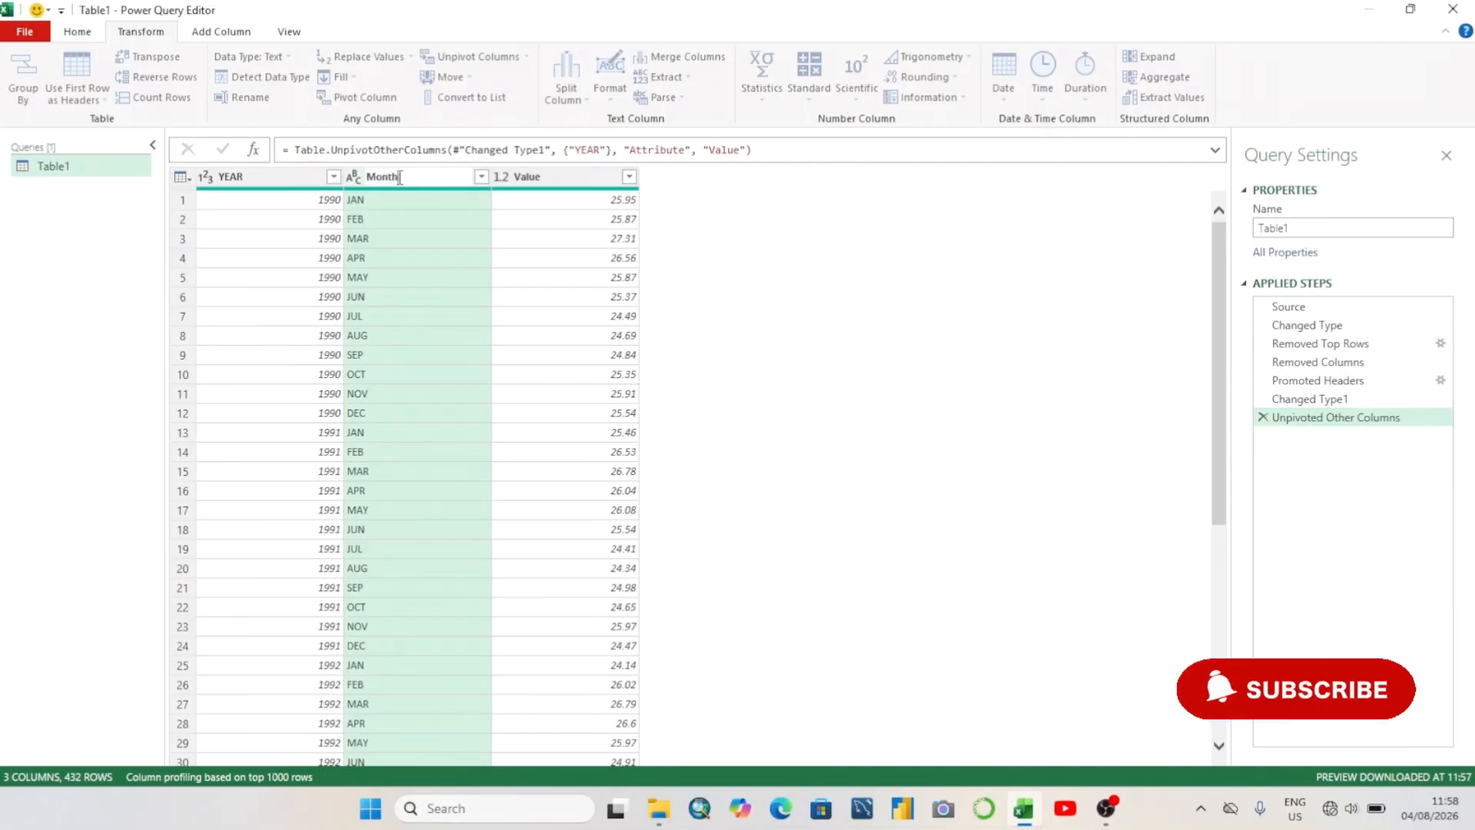
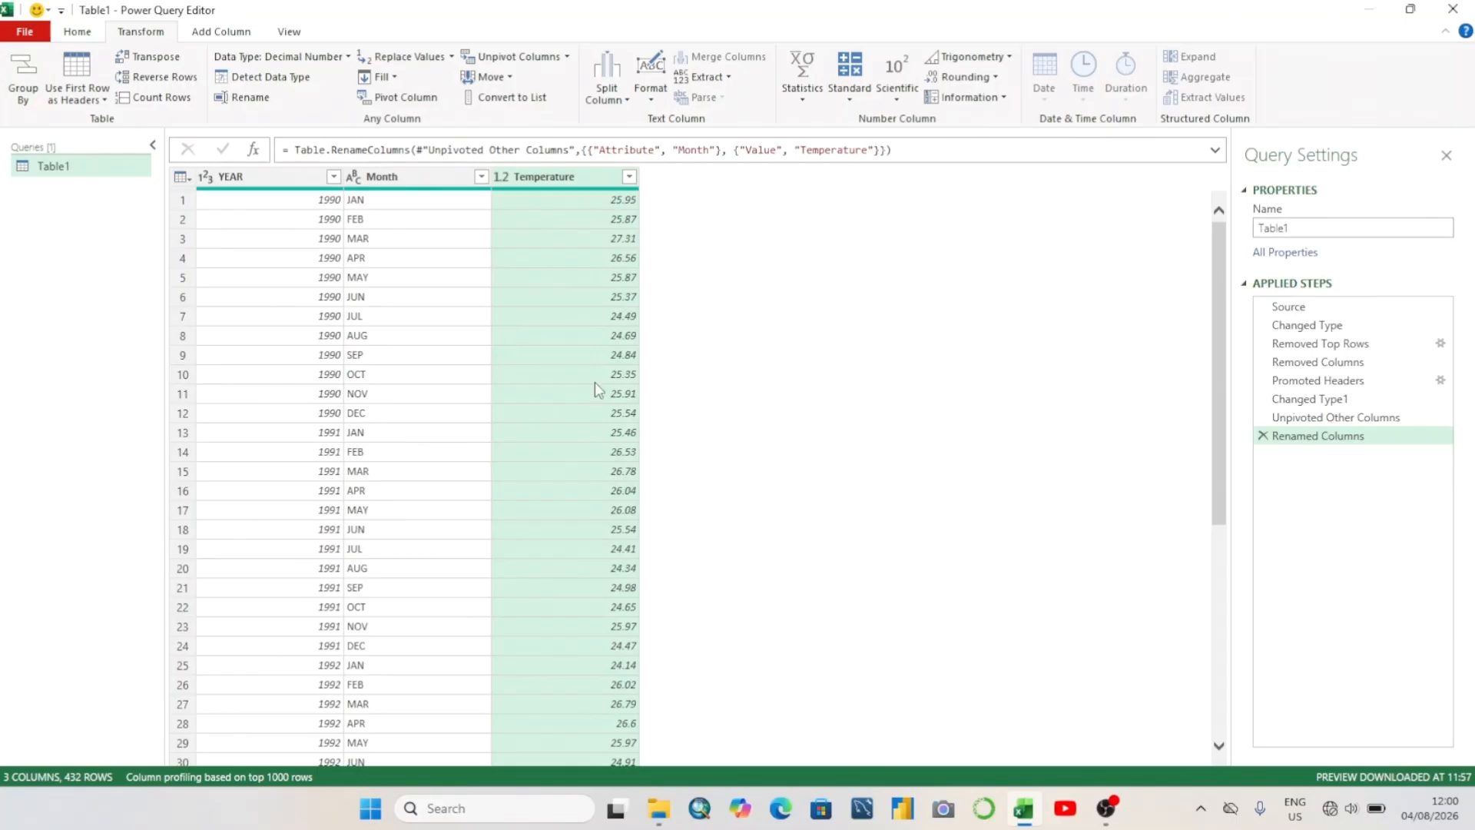
Start a new column from examples based on all columns and name it Location
{"action": "left_click", "coordinate": [1221, 743]}
{"action": "left_click_drag", "start_coordinate": [1221, 743], "coordinate": [1221, 746]}
{"action": "scroll", "coordinate": [1222, 287], "scroll_direction": "up", "scroll_amount": 17}
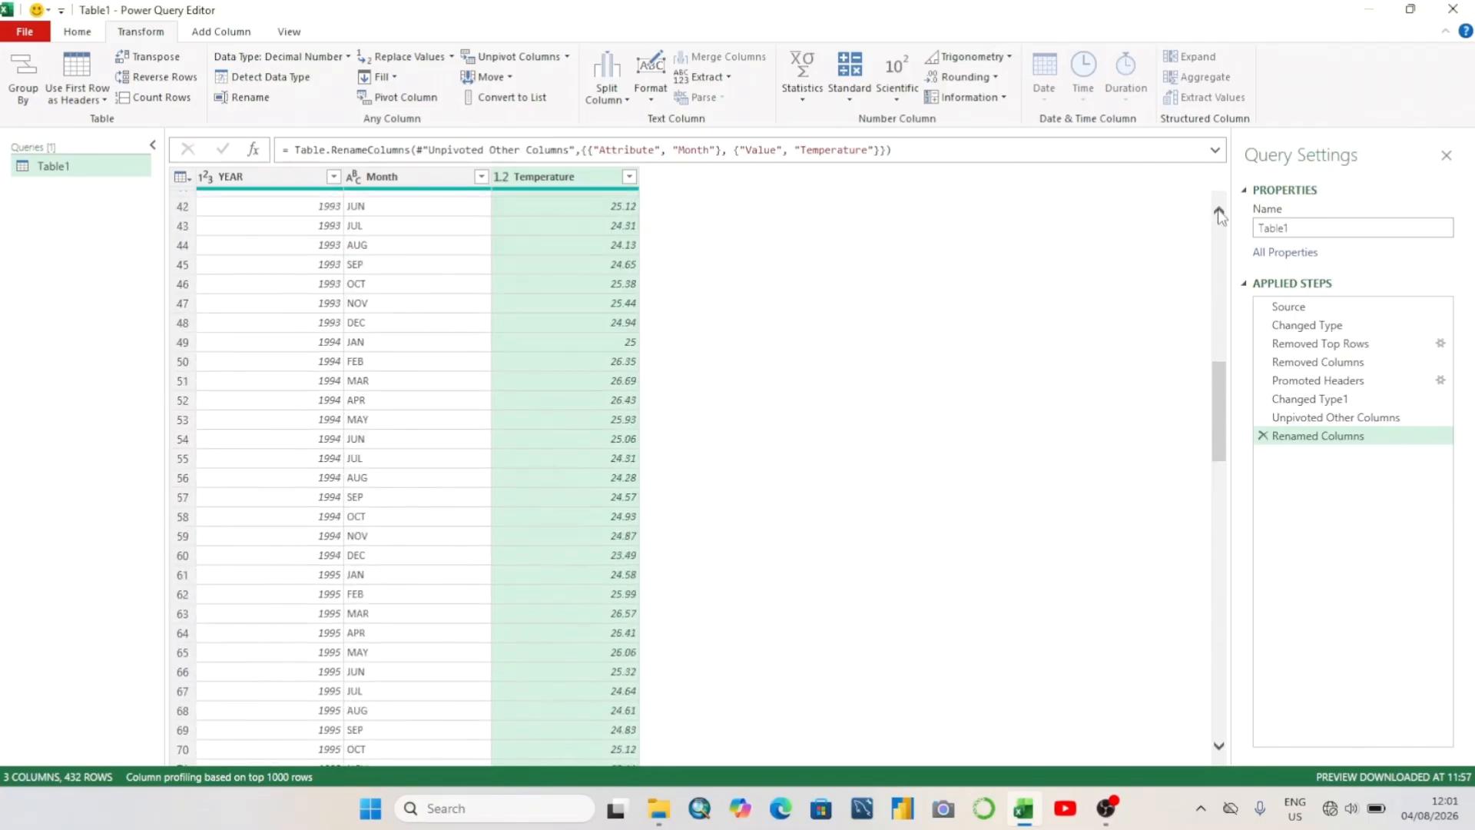
{"action": "left_click_drag", "start_coordinate": [1219, 209], "coordinate": [1220, 209]}
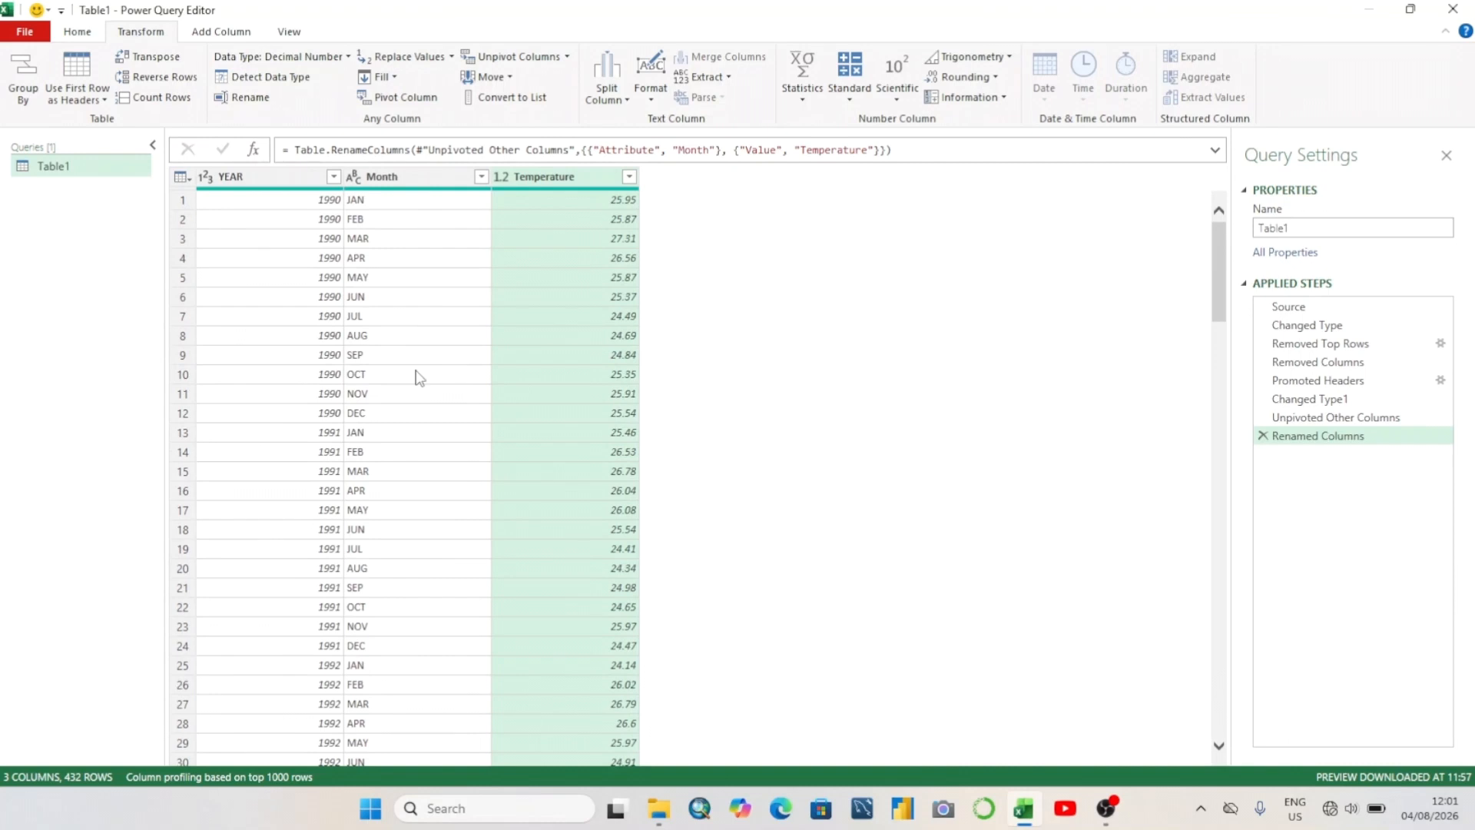
{"action": "left_click", "coordinate": [76, 31]}
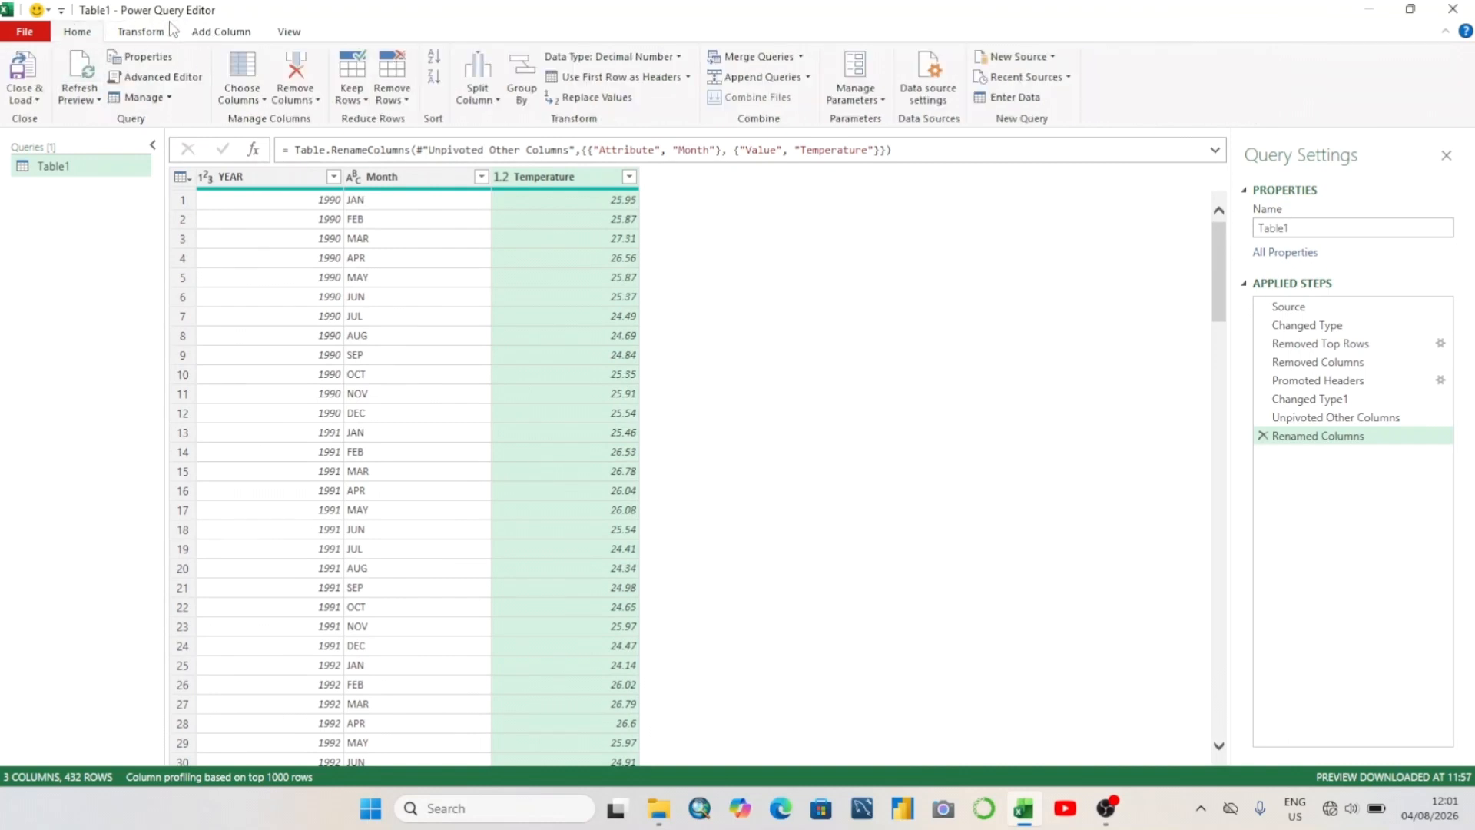
{"action": "left_click", "coordinate": [223, 34]}
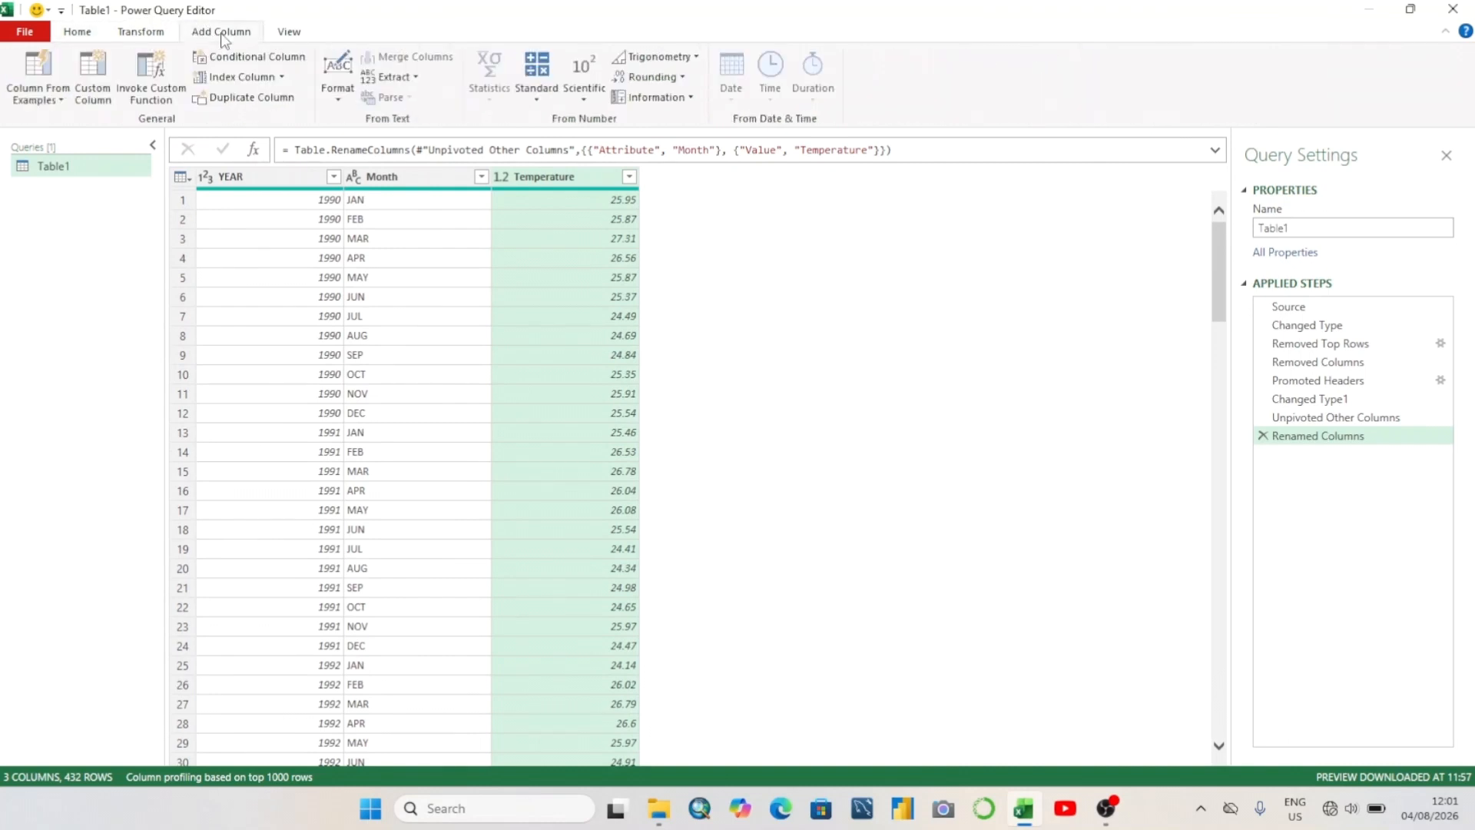
{"action": "left_click", "coordinate": [58, 98]}
{"action": "left_click", "coordinate": [72, 119]}
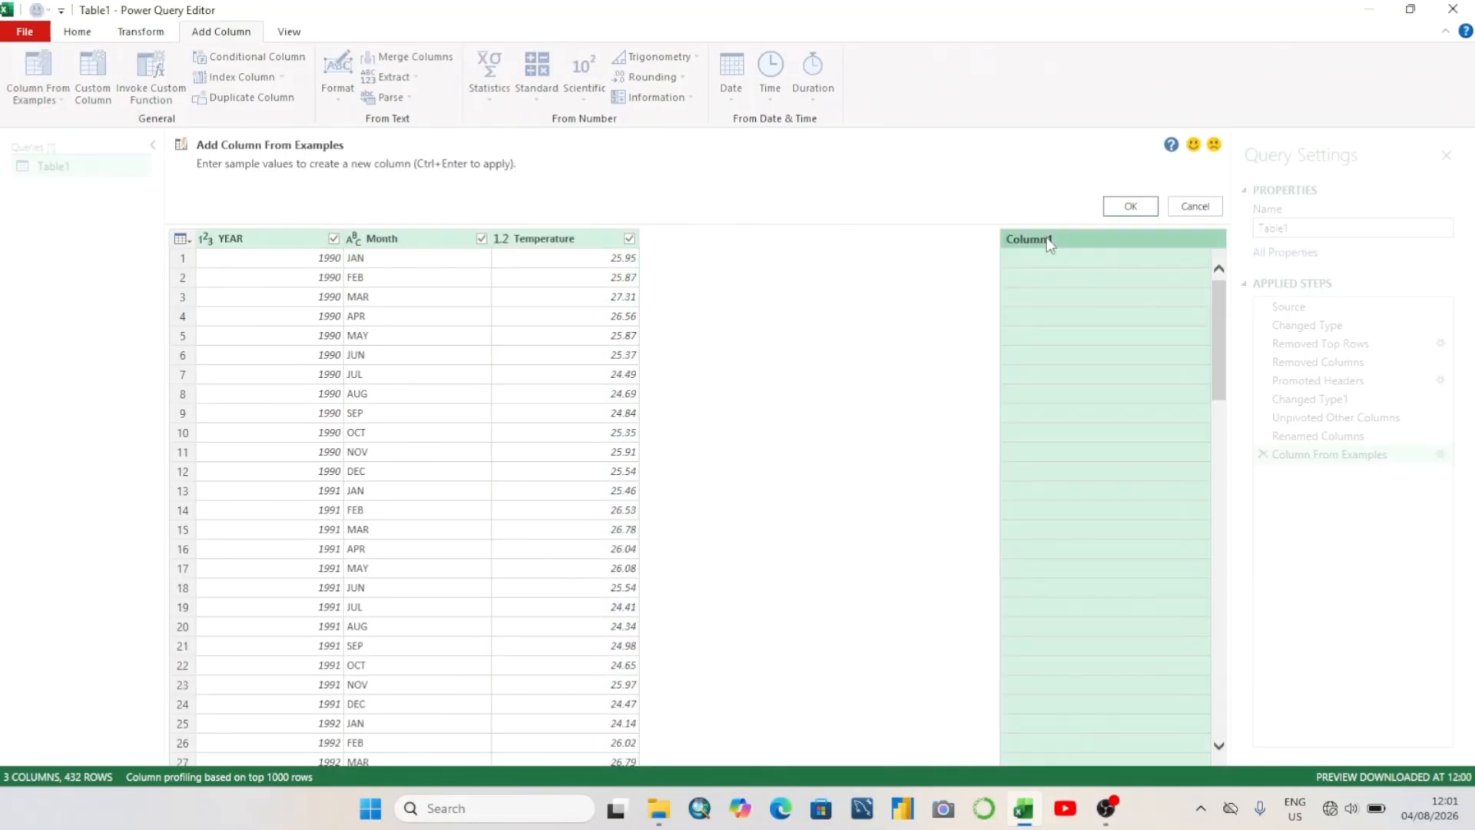
{"action": "double_click", "coordinate": [1047, 238]}
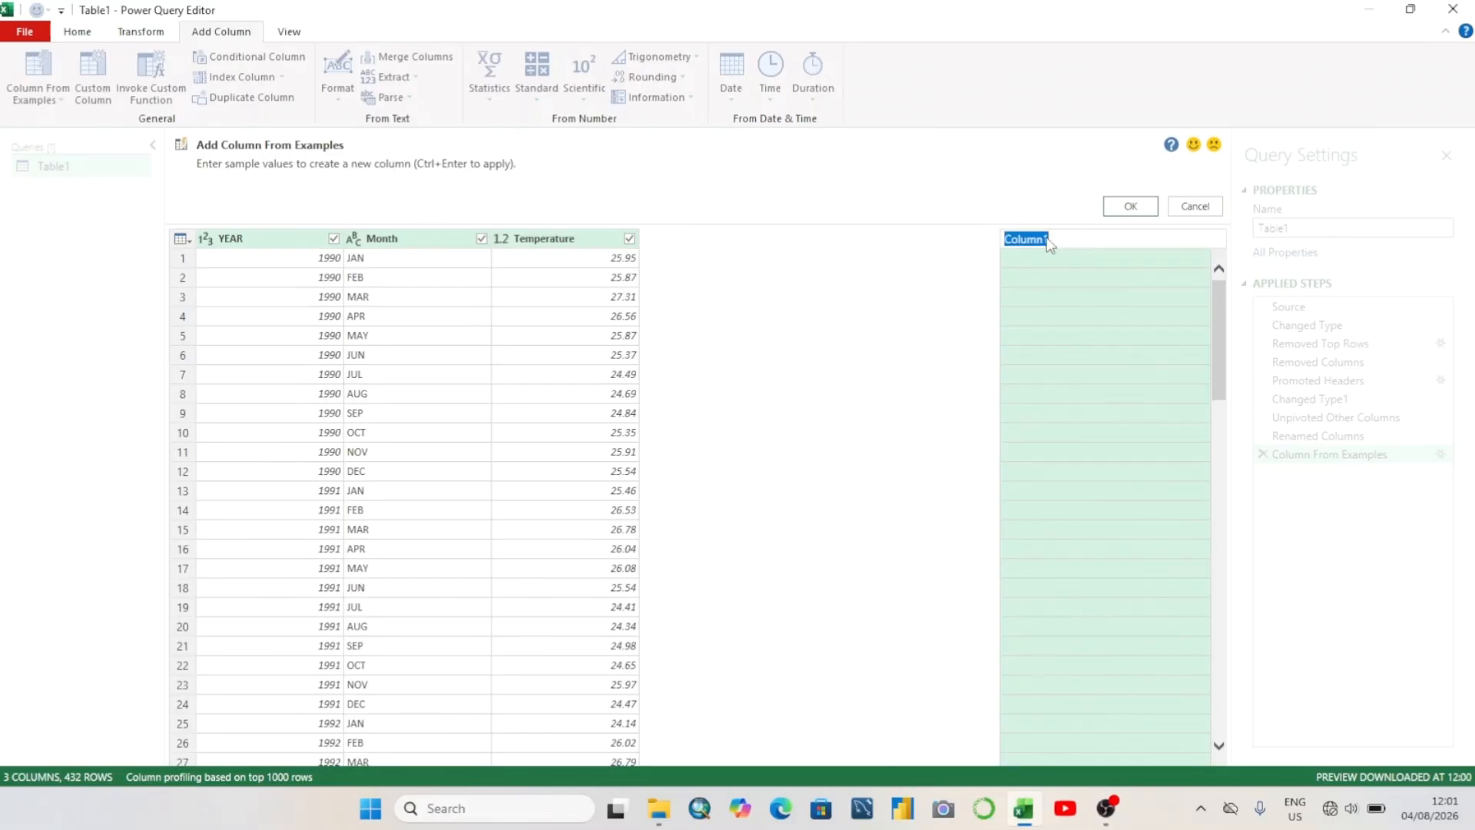
{"action": "type", "text": "Location"}
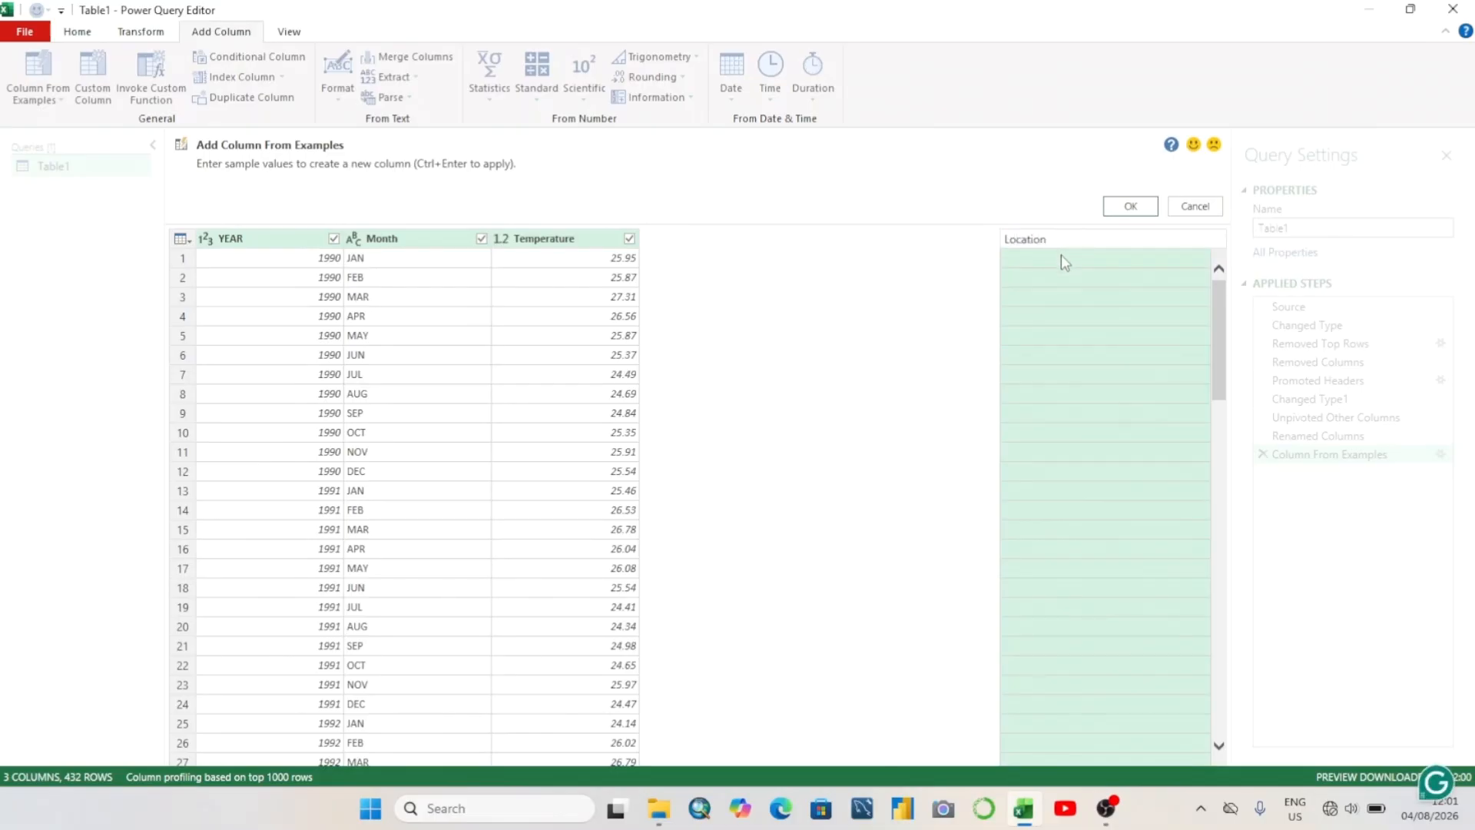
Enter Portharcourt as the example value in the first two Location rows and add the filled column to the query
{"action": "left_click", "coordinate": [1063, 257]}
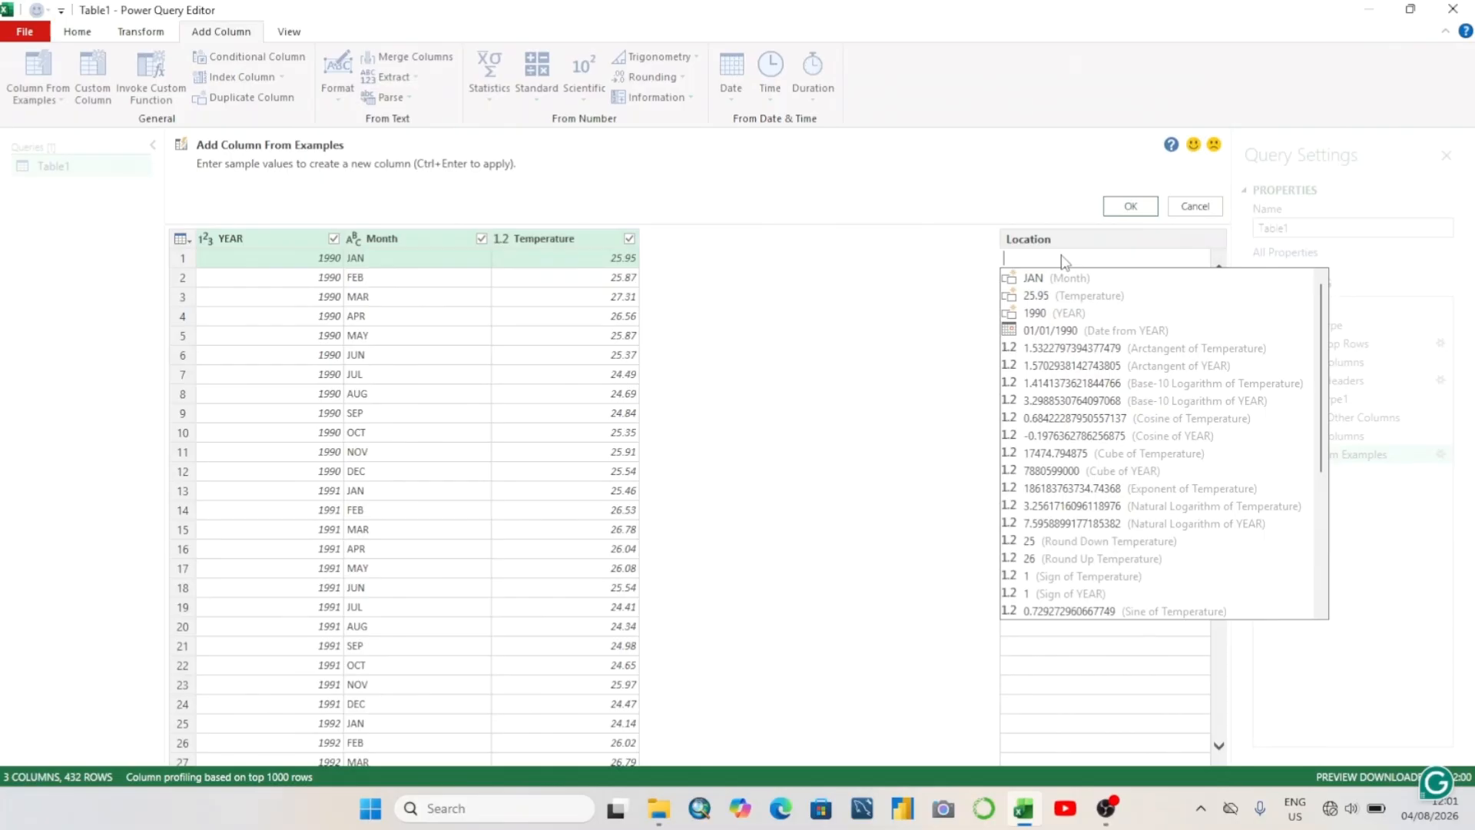
{"action": "type", "text": "Perth"}
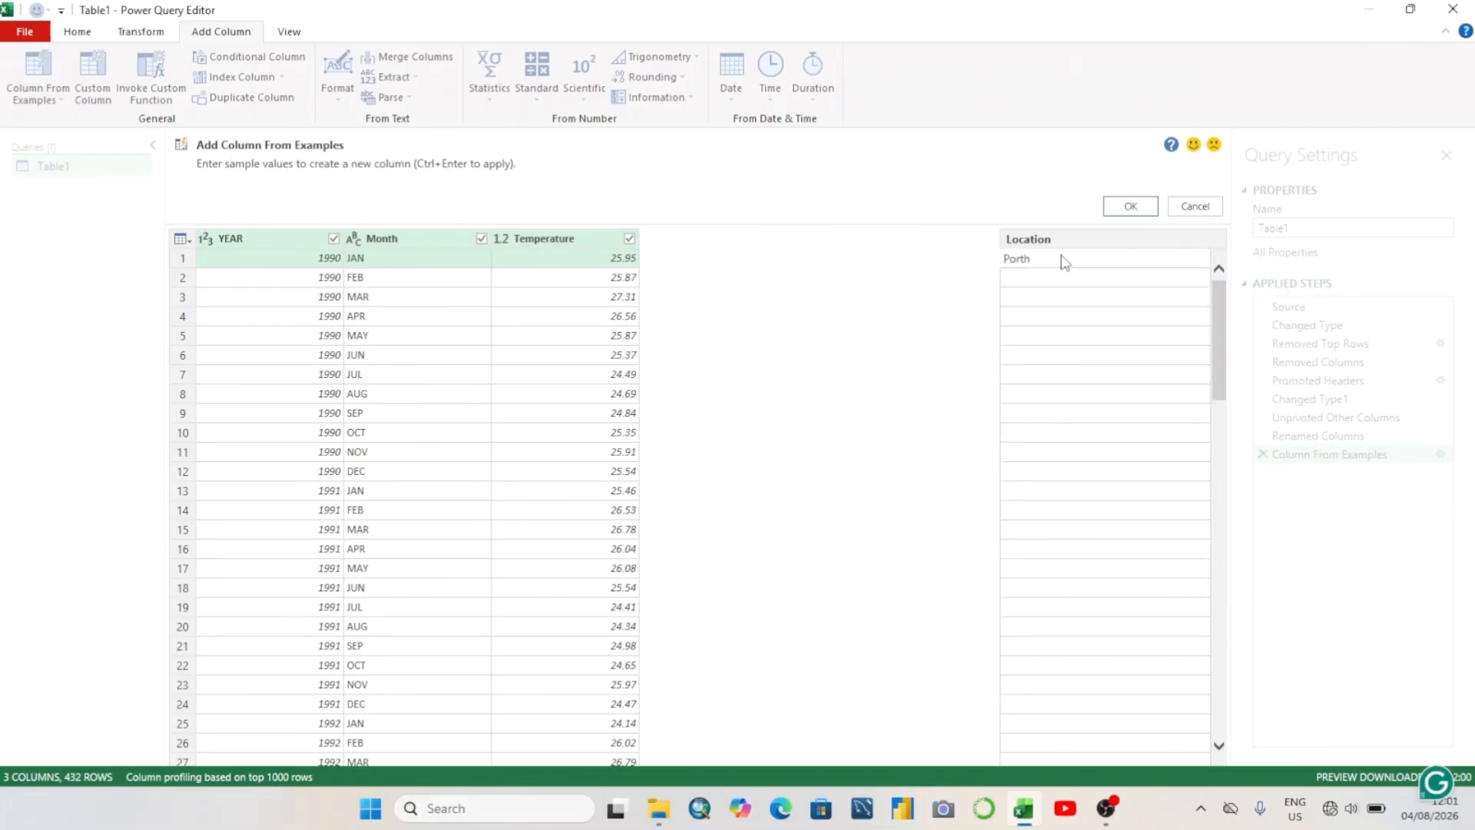
{"action": "type", "text": "arcourt"}
{"action": "left_click", "coordinate": [1064, 279]}
{"action": "type", "text": "Portharcourt"}
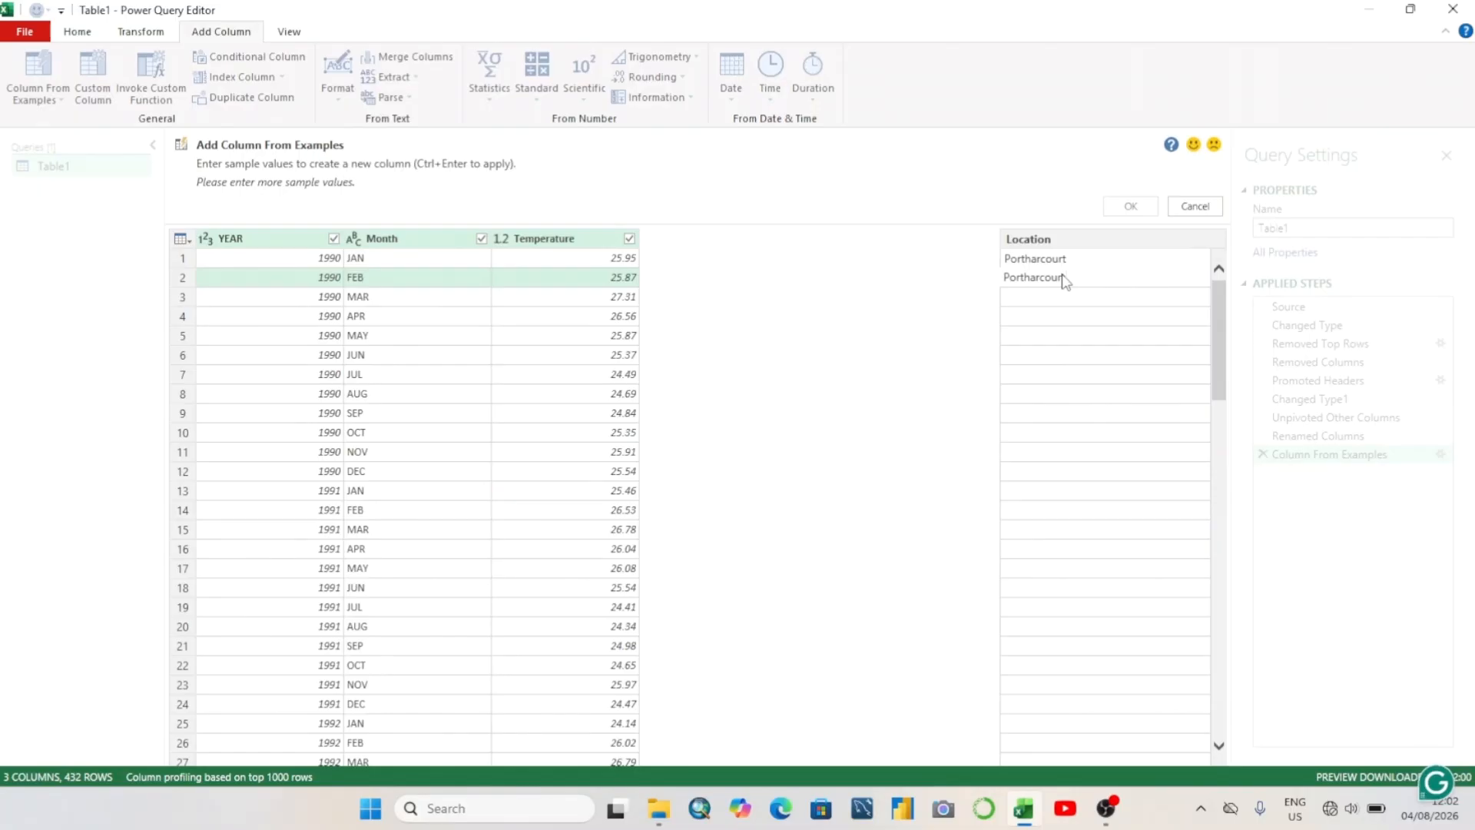
{"action": "key", "text": "Return"}
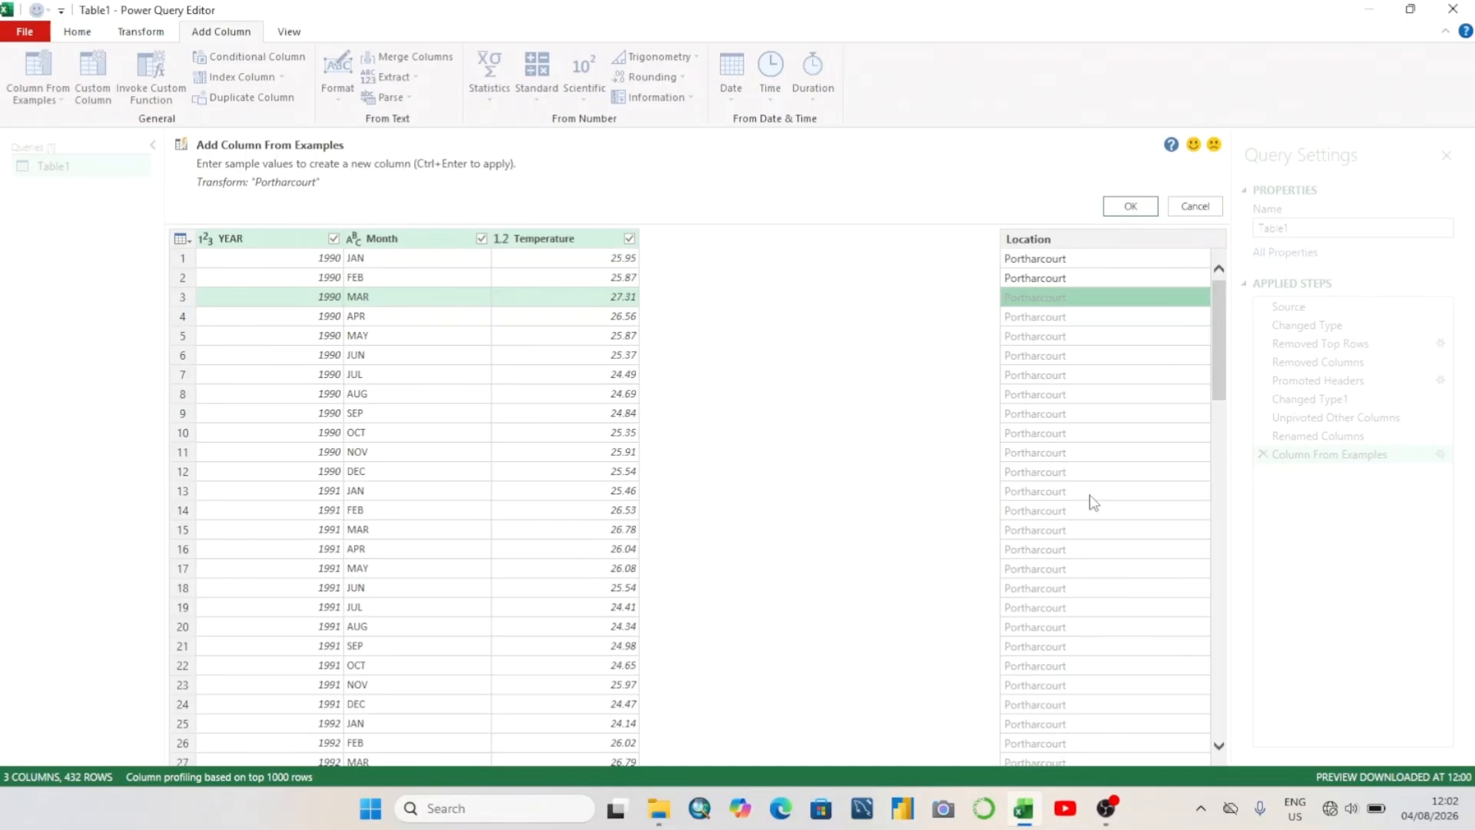
{"action": "key", "text": "Down"}
{"action": "left_click", "coordinate": [1131, 206]}
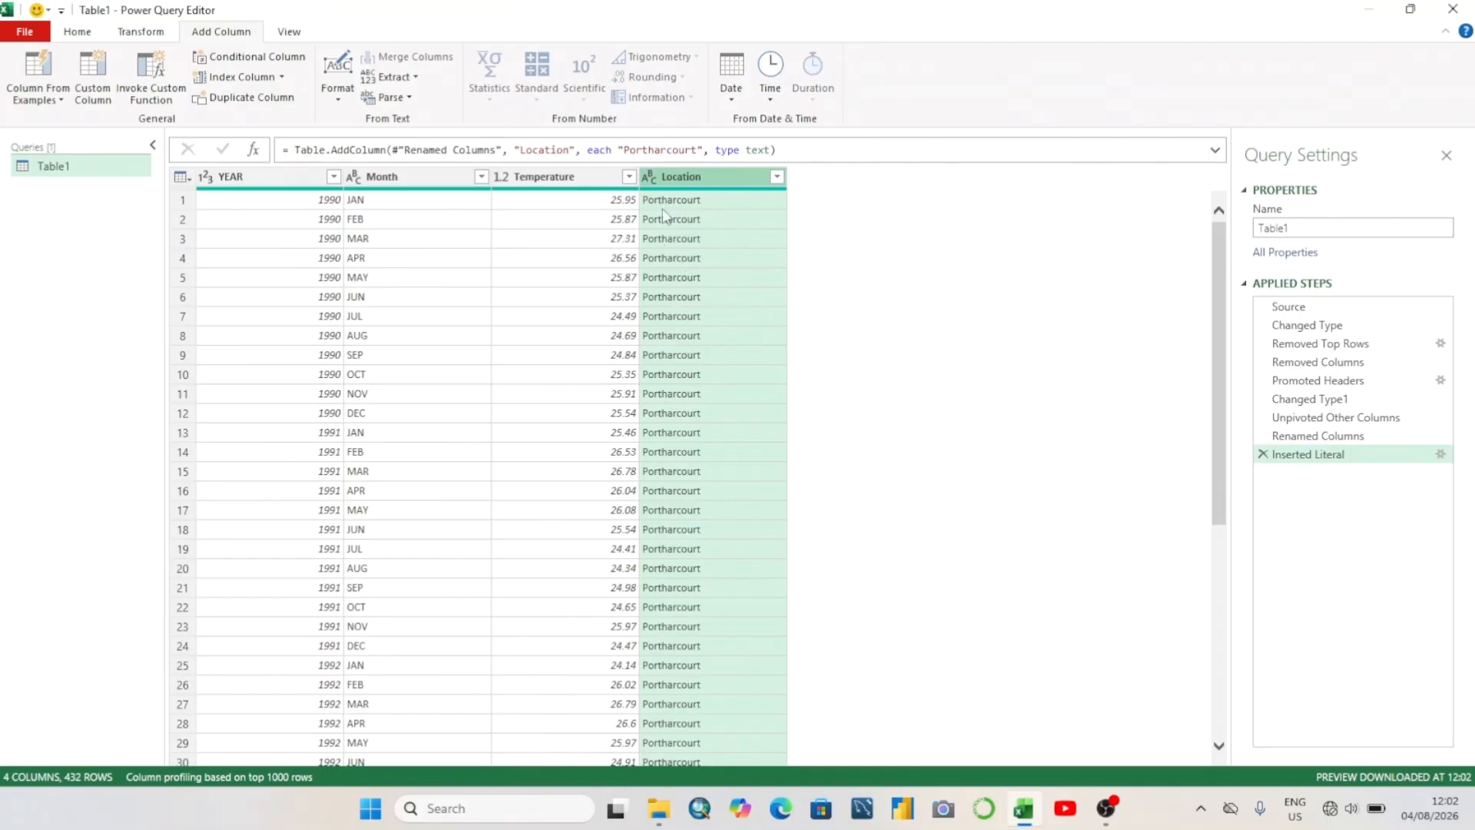
Add a column from examples named Zone, giving South South as the example value in the first two rows
{"action": "left_click", "coordinate": [39, 72]}
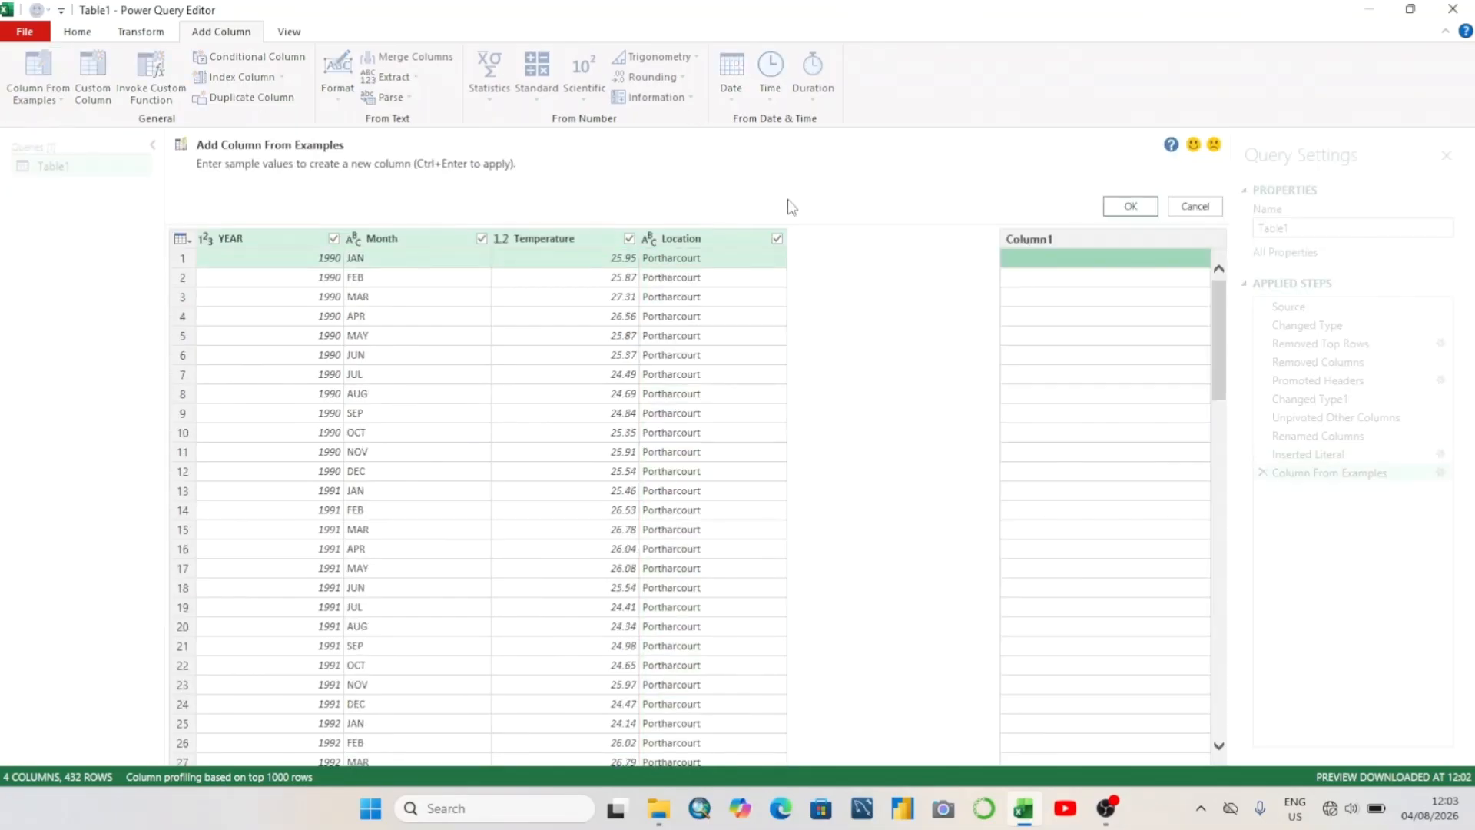
{"action": "double_click", "coordinate": [1045, 239]}
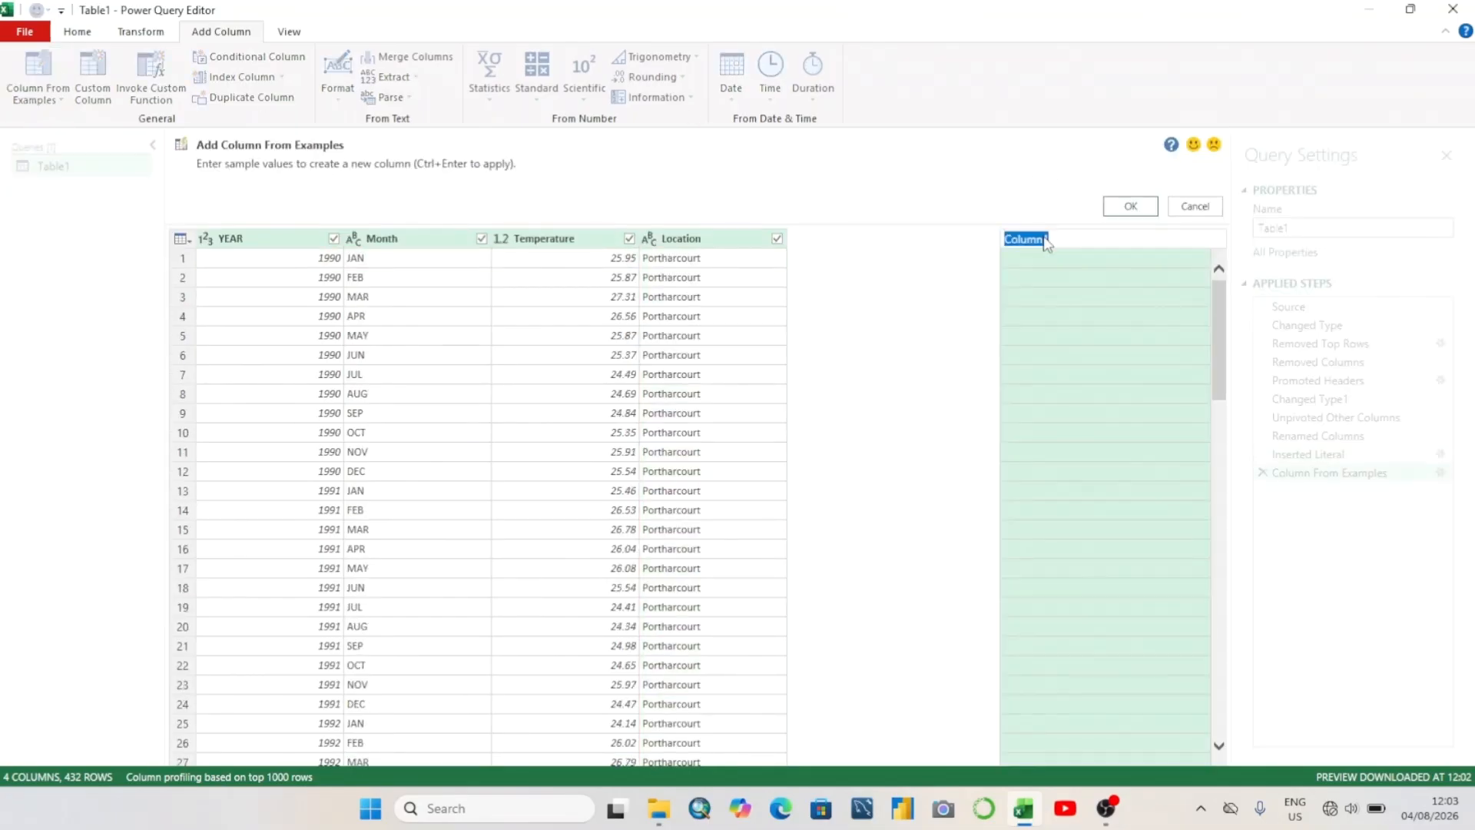
{"action": "type", "text": "Zone"}
{"action": "left_click", "coordinate": [1020, 256]}
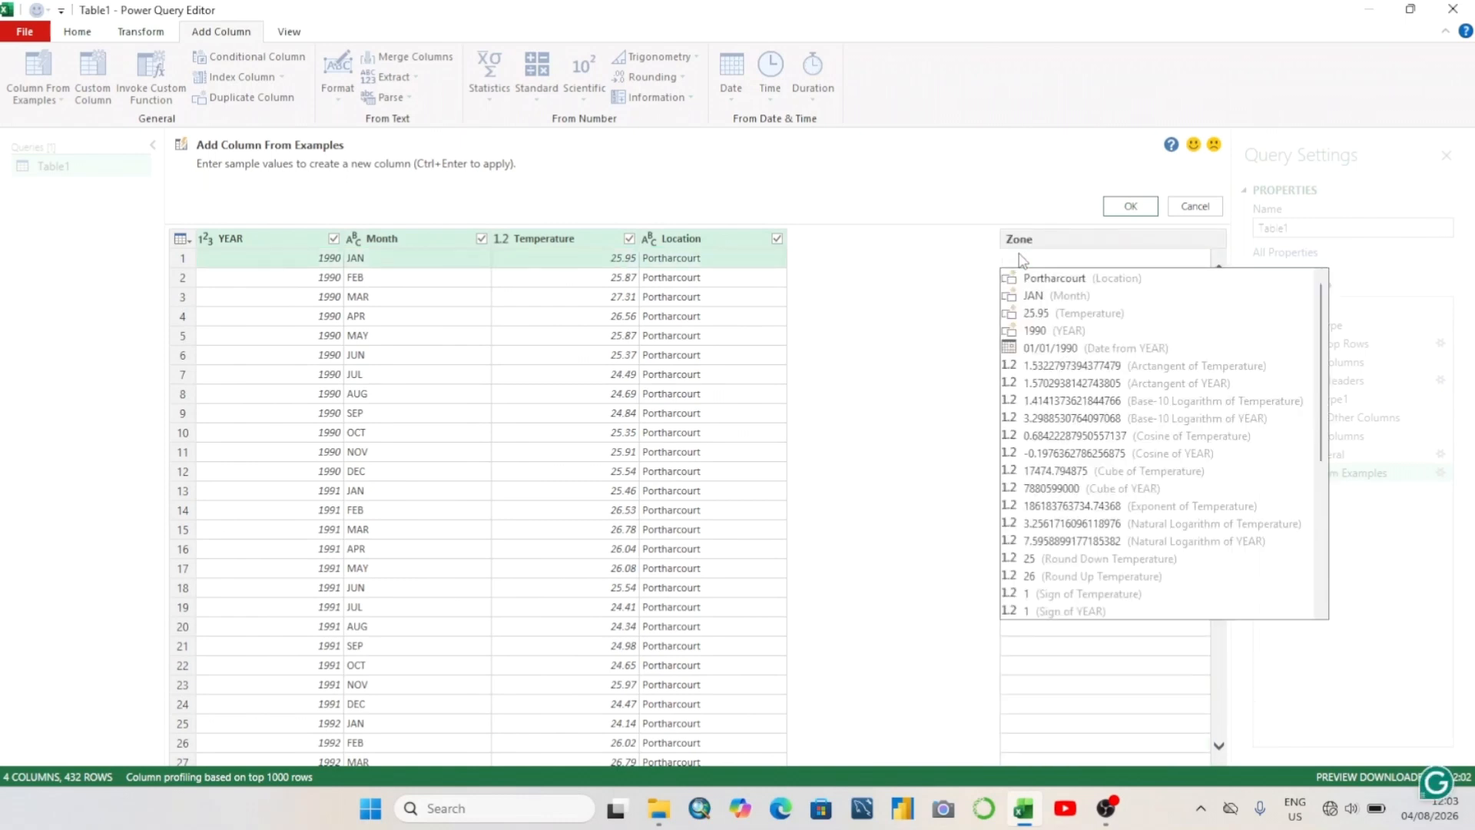
{"action": "type", "text": "South South"}
{"action": "key", "text": "Return"}
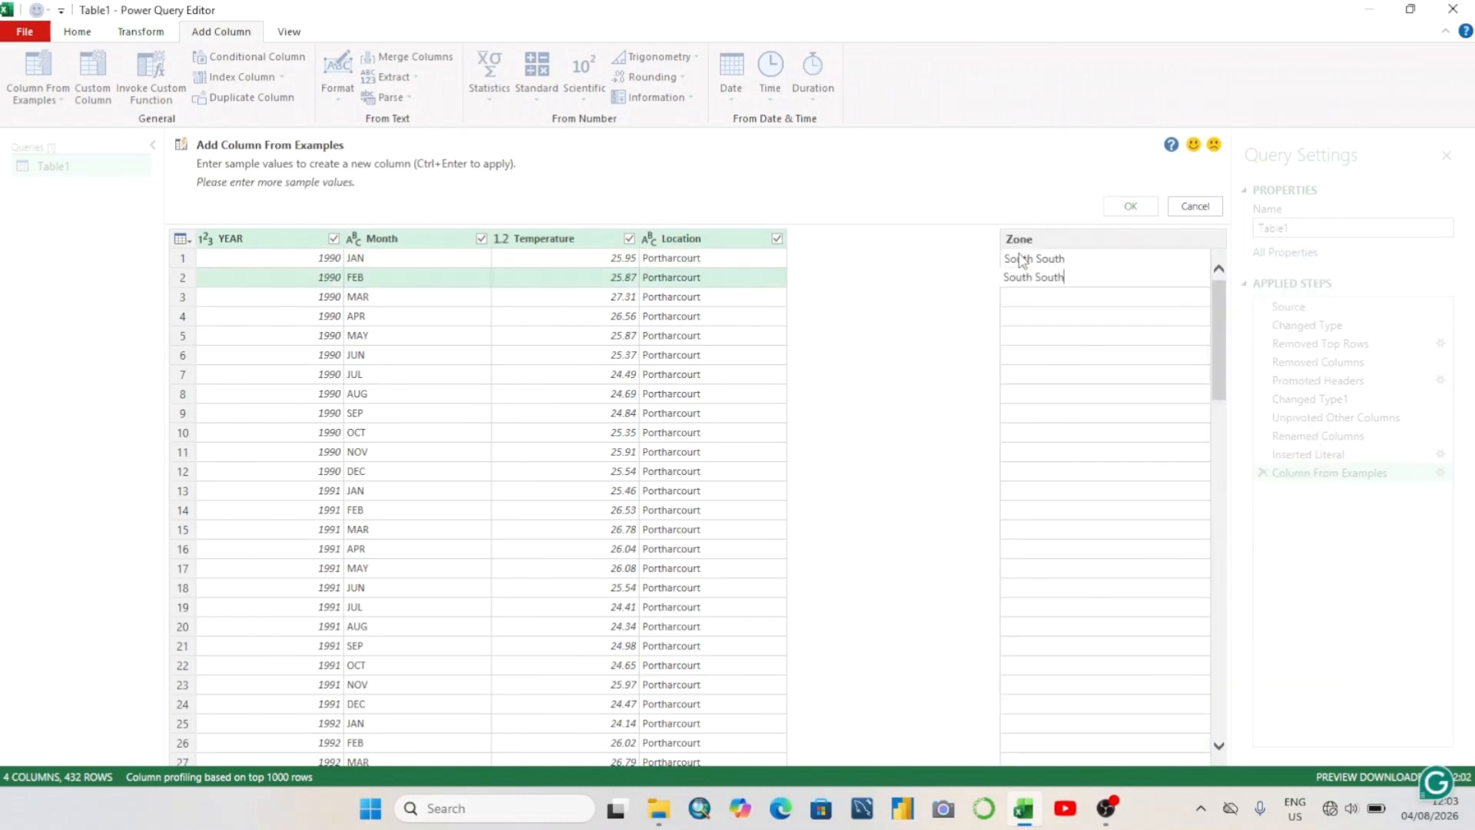
{"action": "type", "text": "South South"}
{"action": "key", "text": "Return"}
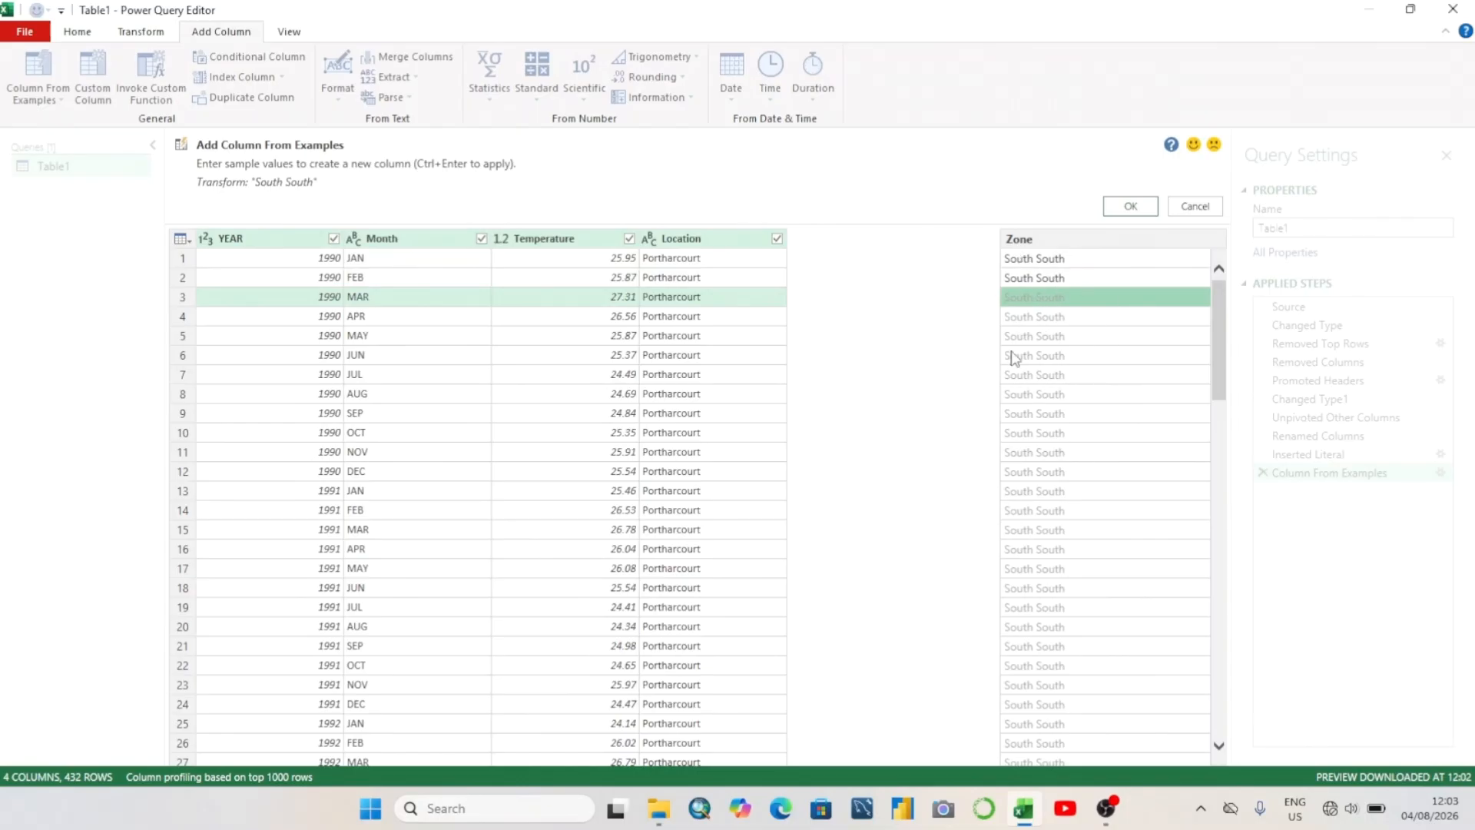
{"action": "left_click", "coordinate": [1130, 206]}
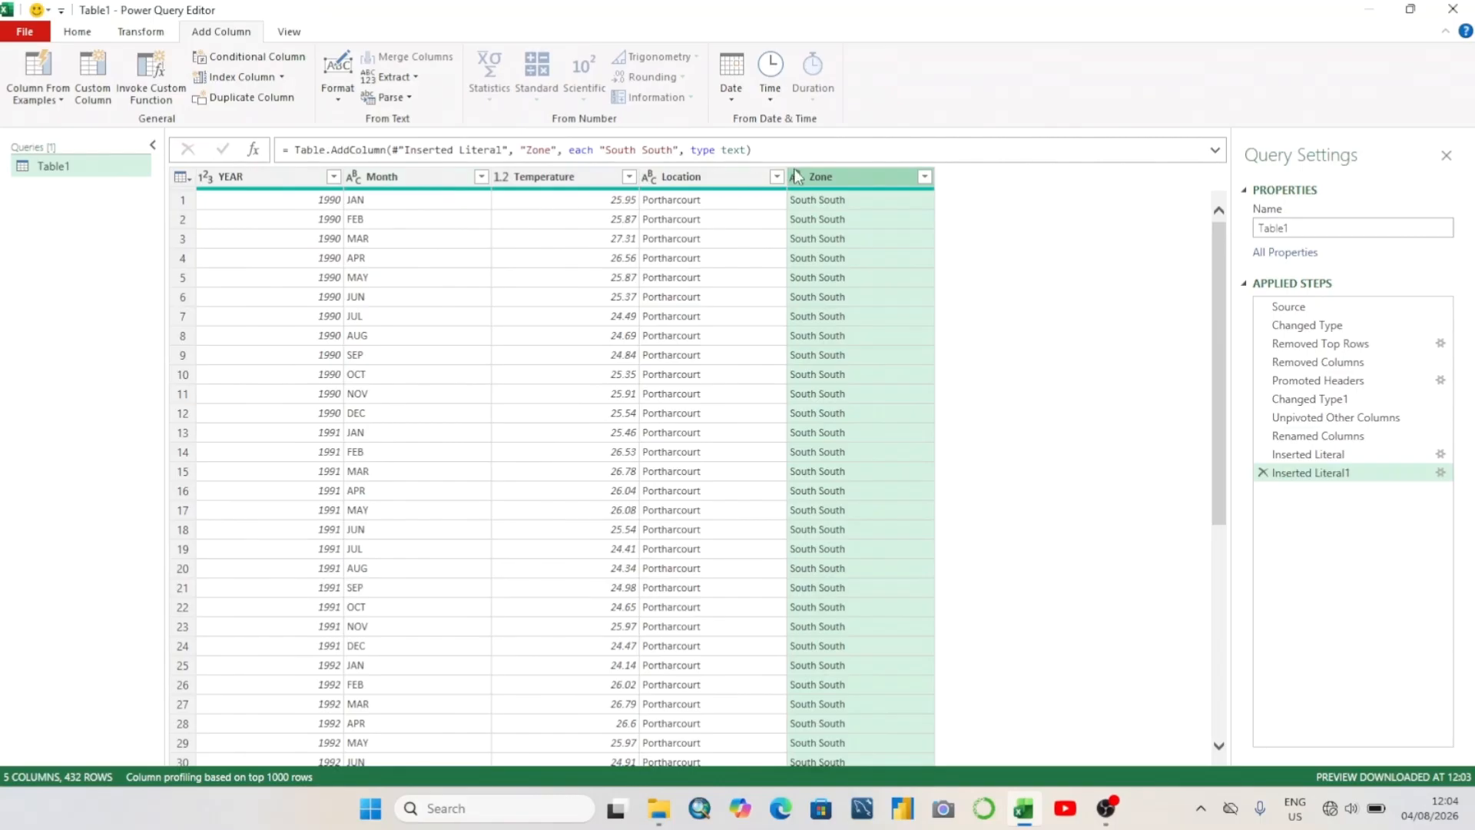
Reorder the columns so that Zone comes first and Location directly follows it, ahead of YEAR
{"action": "mouse_move", "coordinate": [826, 192]}
{"action": "left_click_drag", "start_coordinate": [847, 177], "coordinate": [231, 176]}
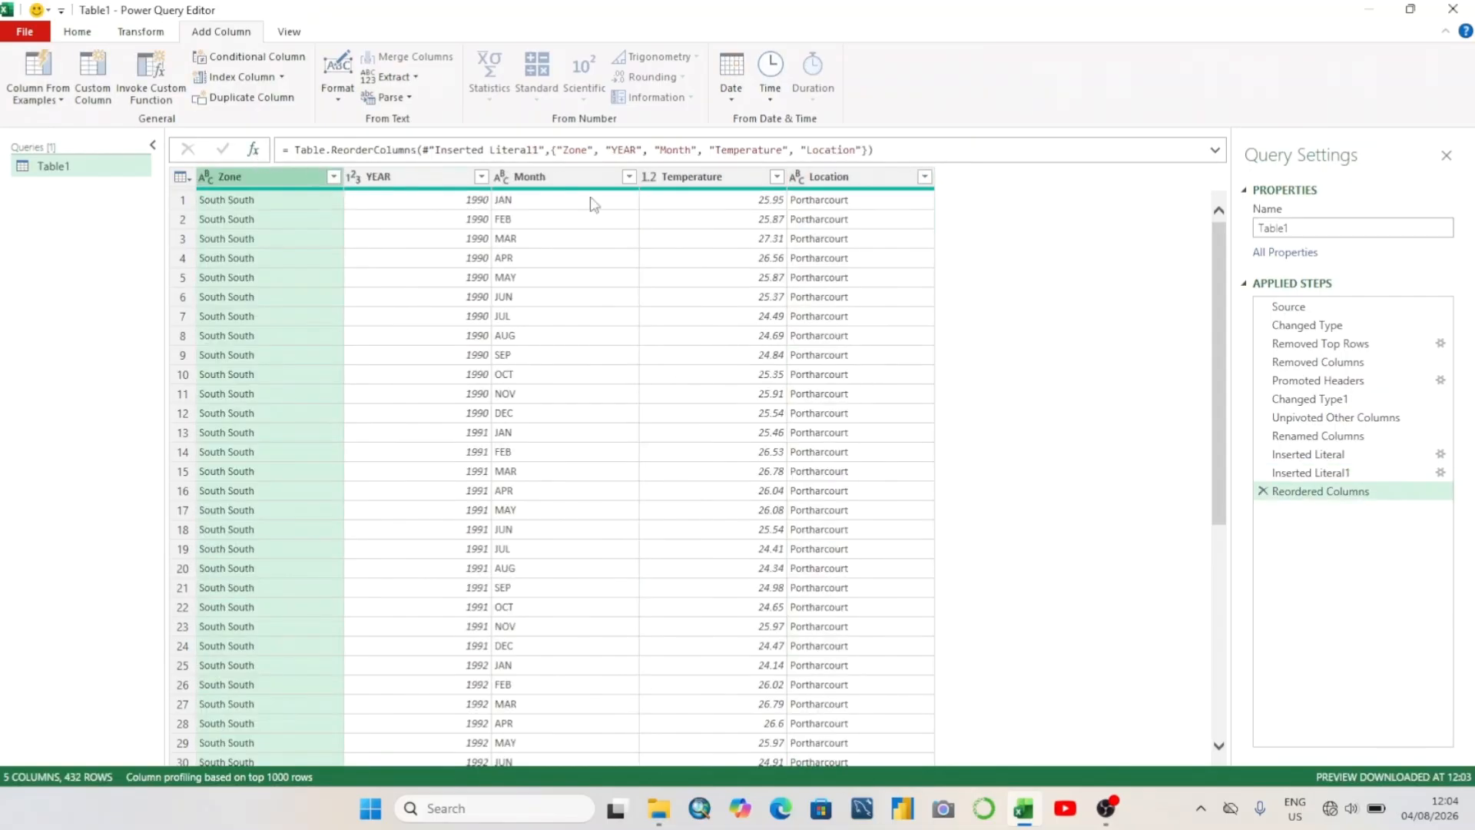
{"action": "left_click", "coordinate": [847, 178]}
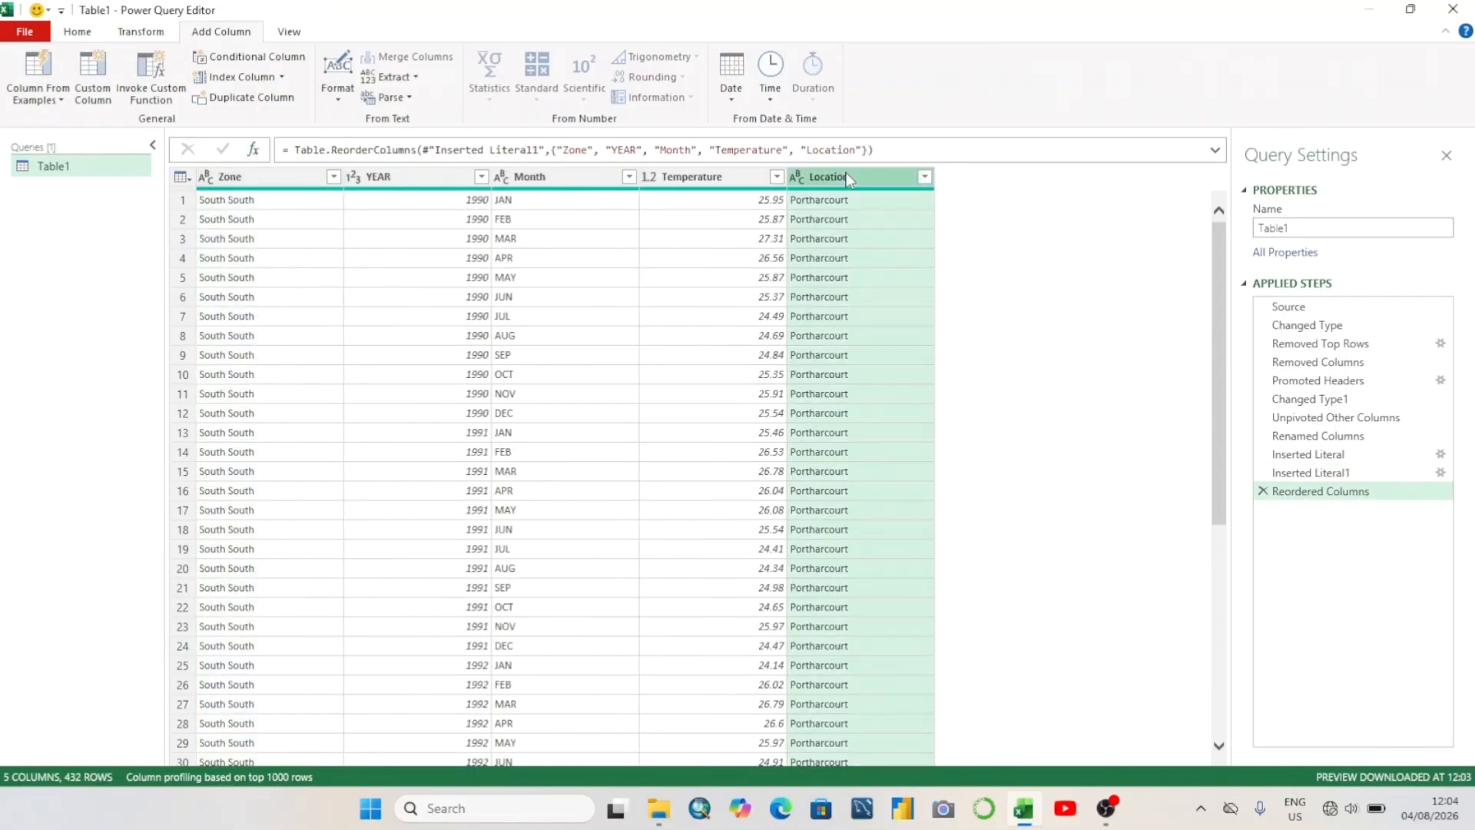
{"action": "left_click_drag", "start_coordinate": [846, 175], "coordinate": [361, 174]}
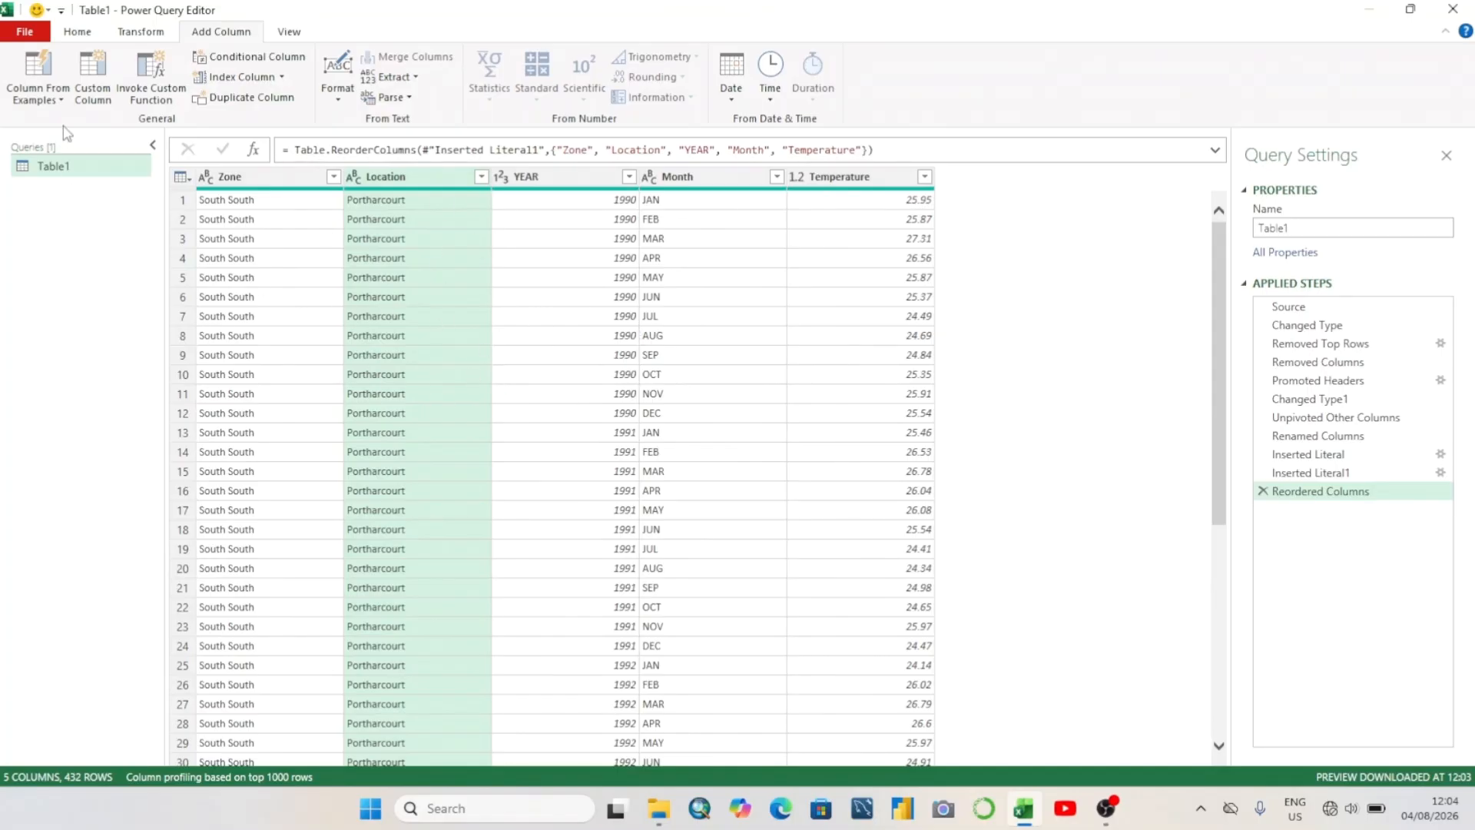
Close the query editor and load the Port Harcourt temperature query (Table1) to the workbook as a connection only
{"action": "left_click", "coordinate": [77, 31]}
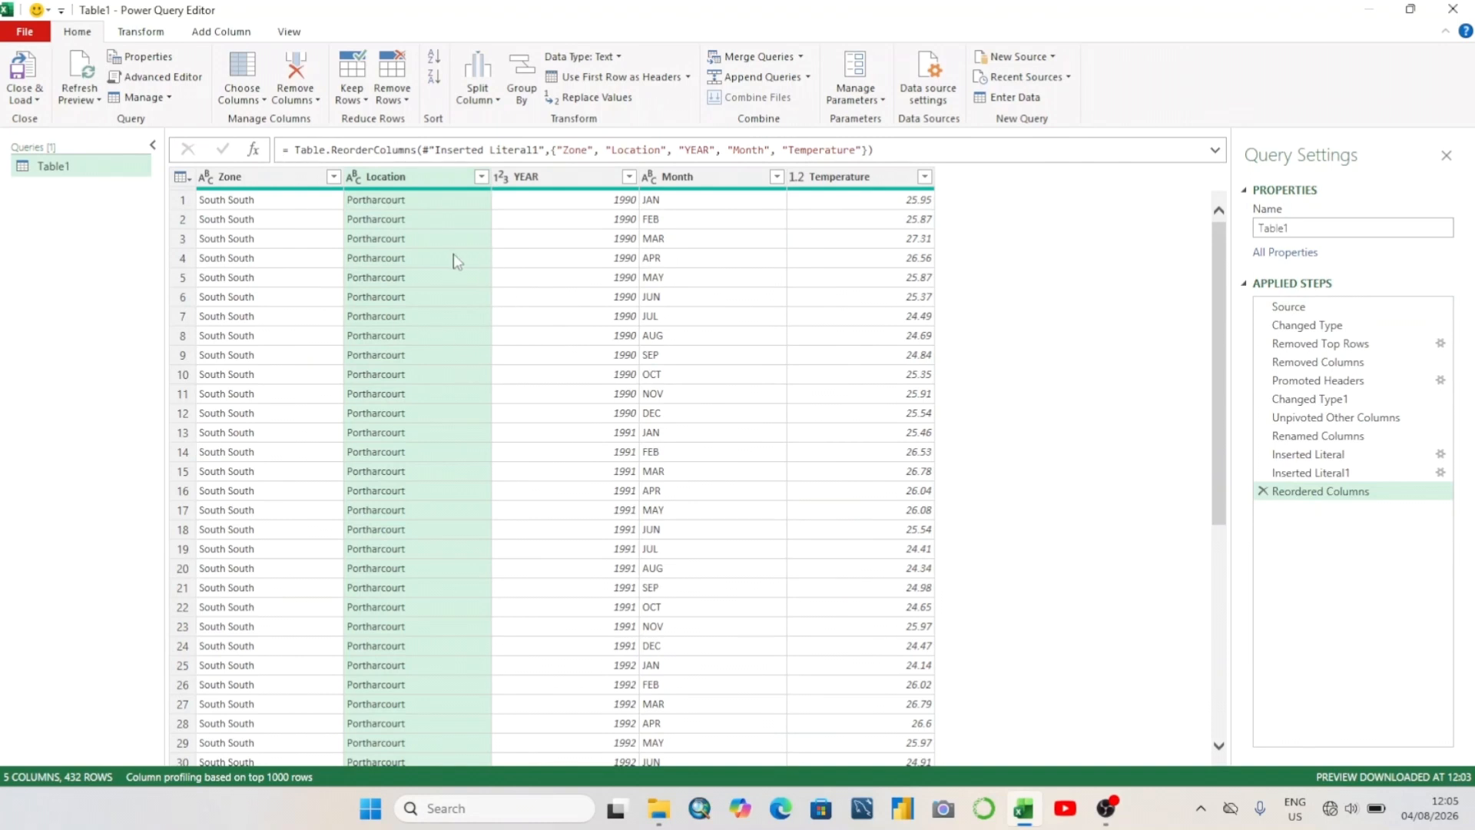
{"action": "left_click", "coordinate": [37, 100]}
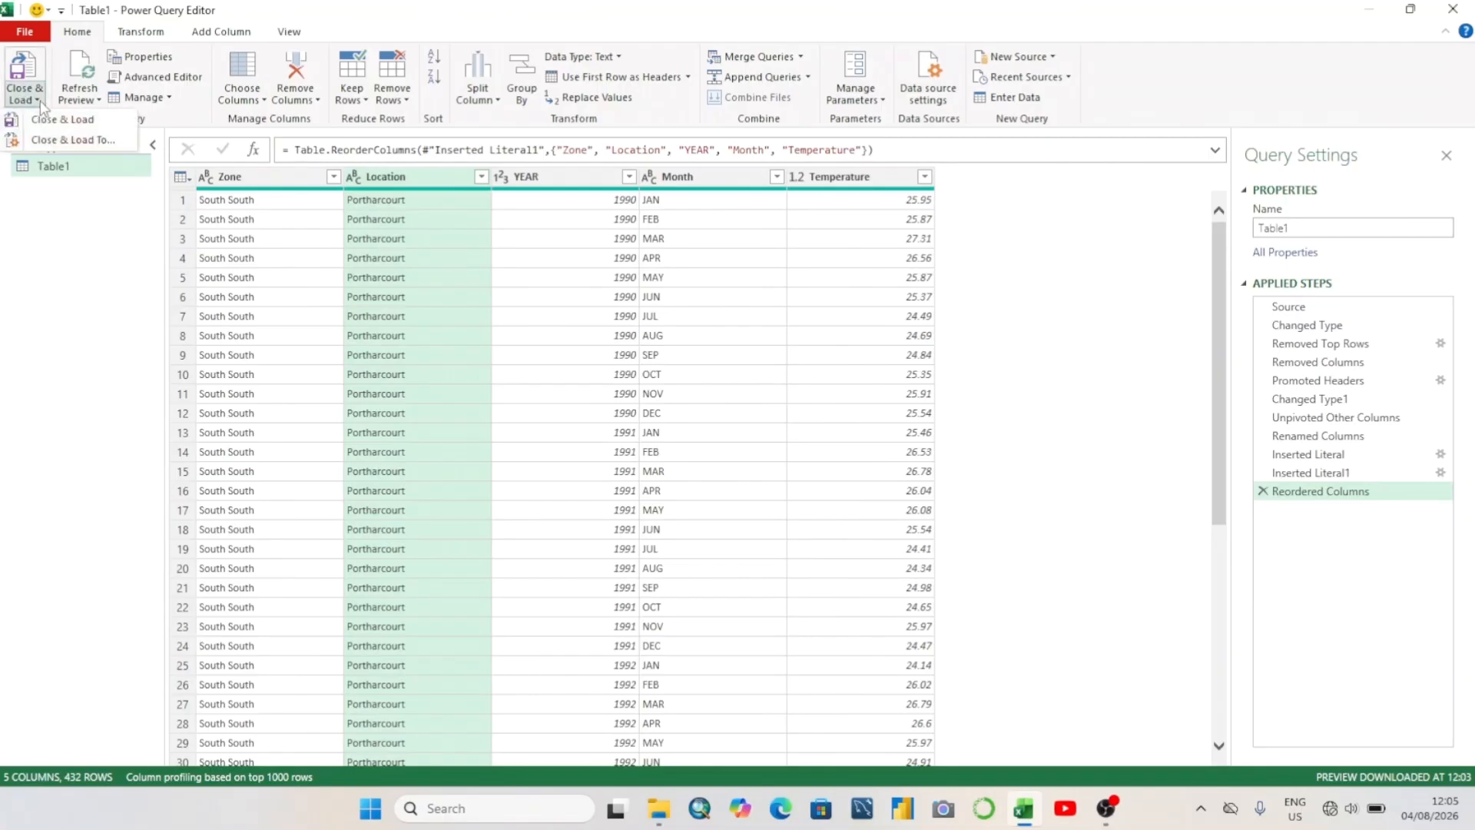
{"action": "left_click", "coordinate": [66, 141]}
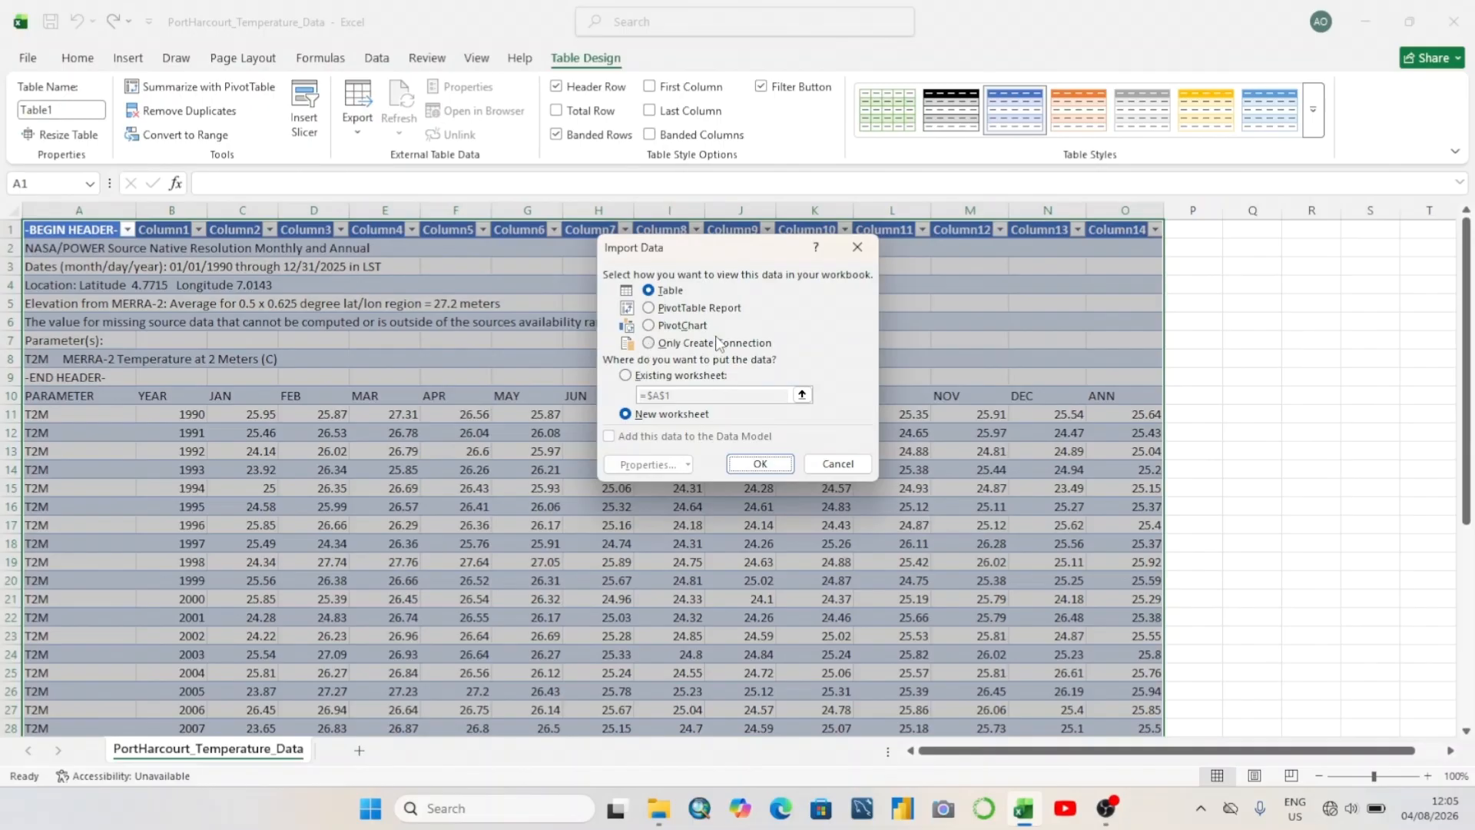
{"action": "left_click", "coordinate": [648, 344]}
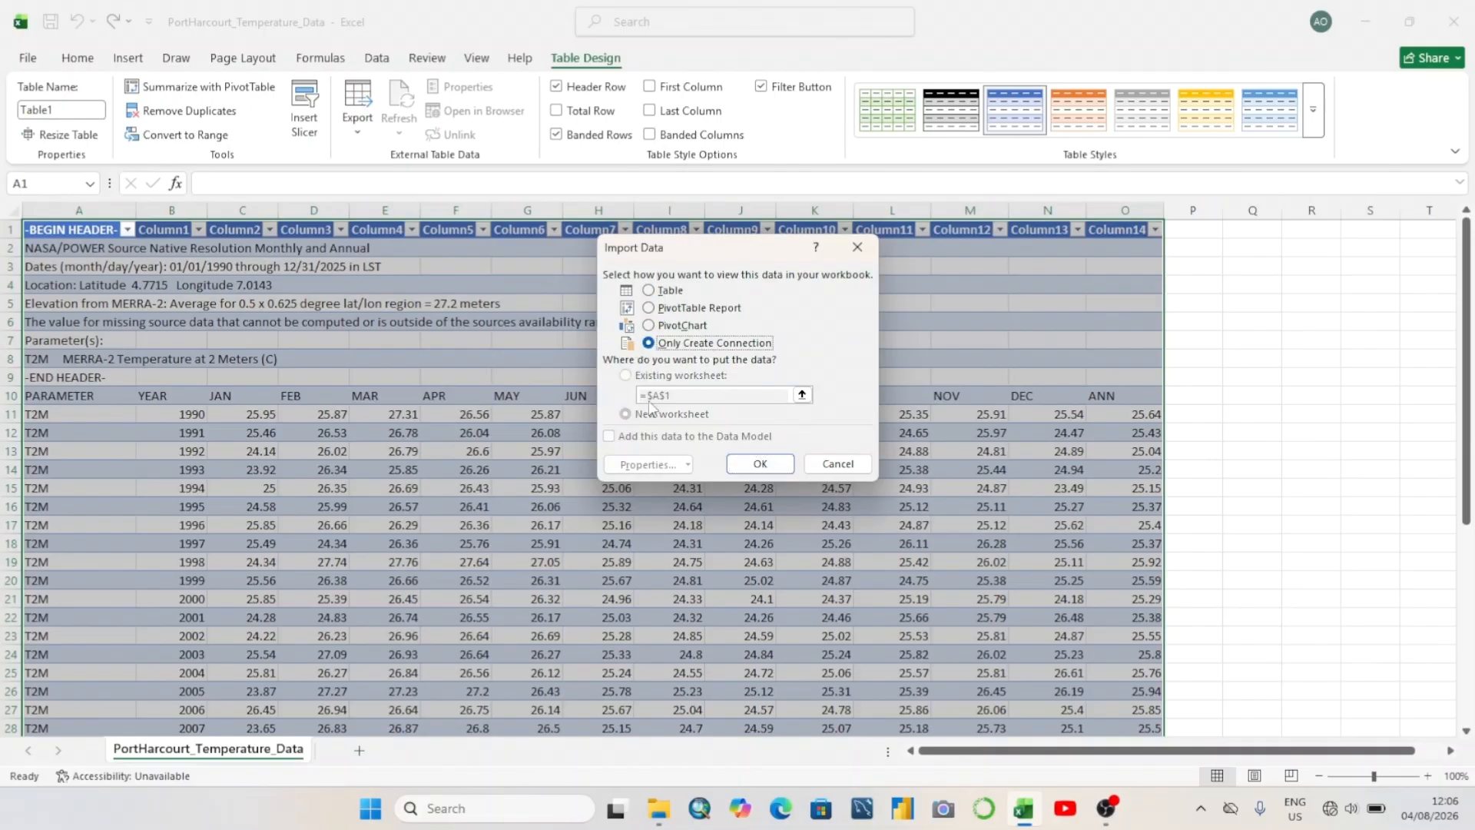
{"action": "left_click", "coordinate": [760, 463]}
{"action": "mouse_move", "coordinate": [1240, 338]}
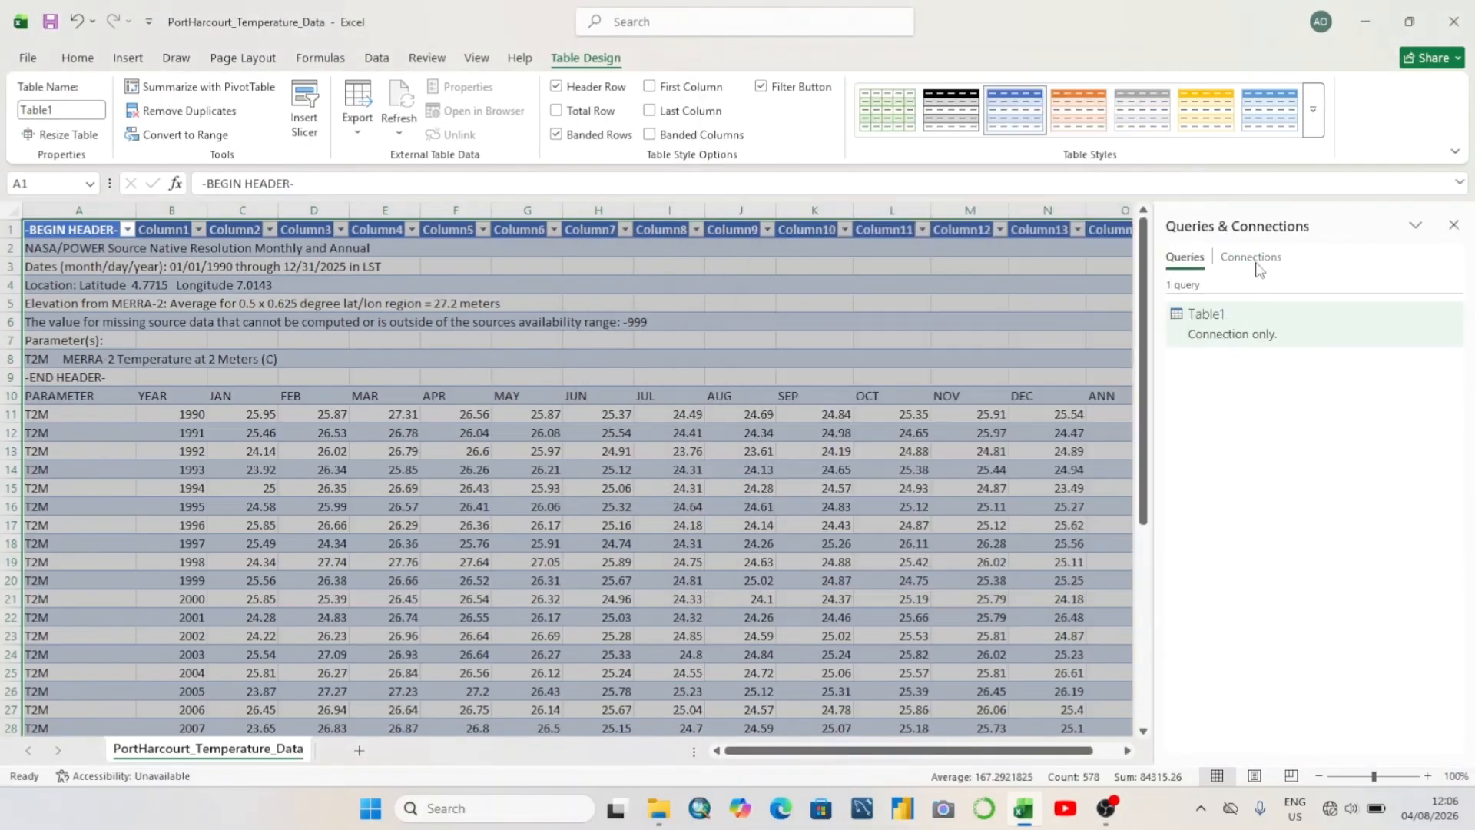
{"action": "left_click", "coordinate": [485, 342]}
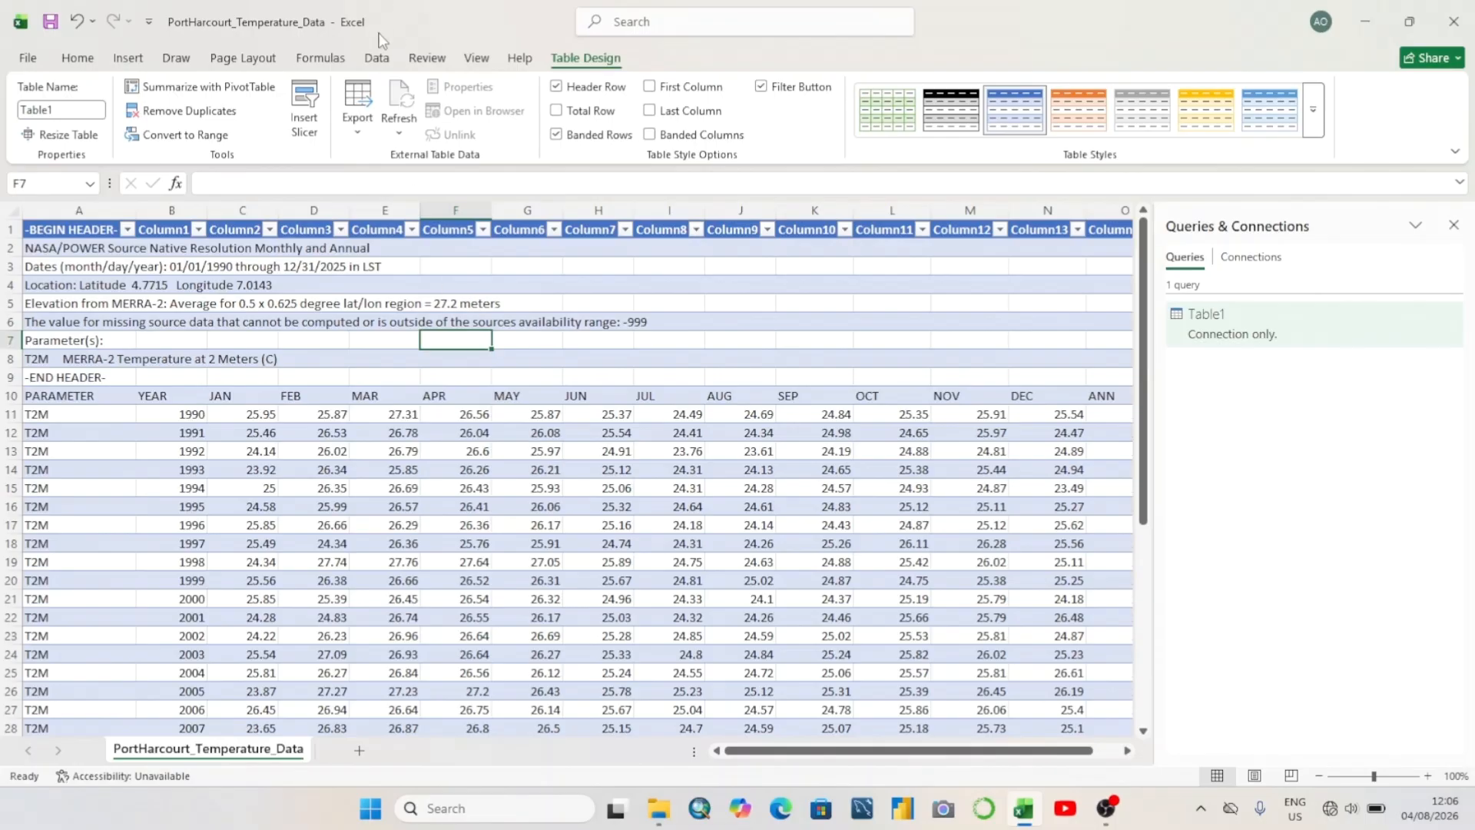
Import POWER_Point_Monthly_19900101_20251231_009d08N_007d40E_LST.csv from the Raw_Data folder of Nigeria_Temperature_Project and open it for transformation
{"action": "left_click", "coordinate": [379, 60]}
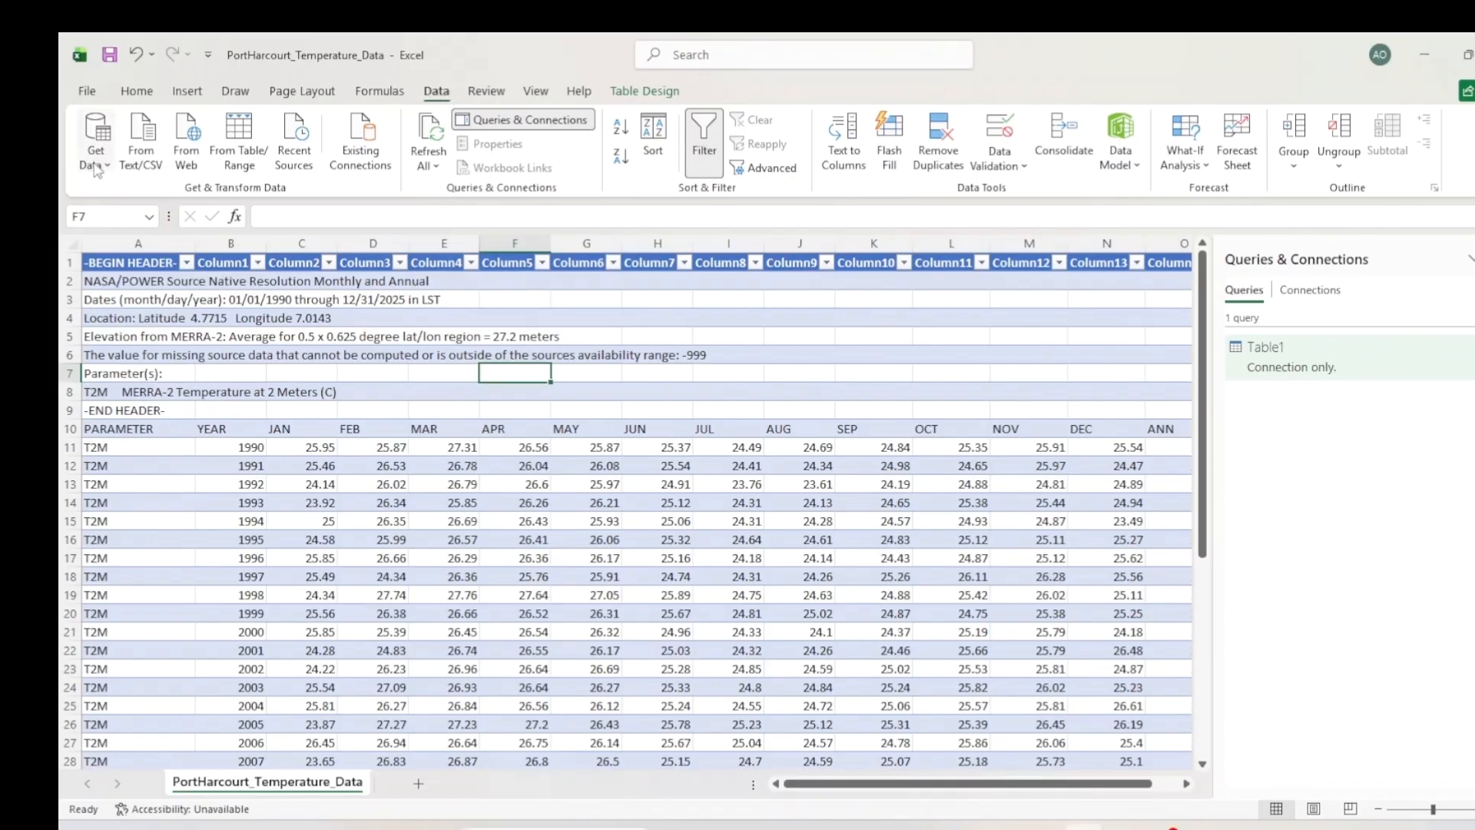
{"action": "left_click", "coordinate": [49, 133]}
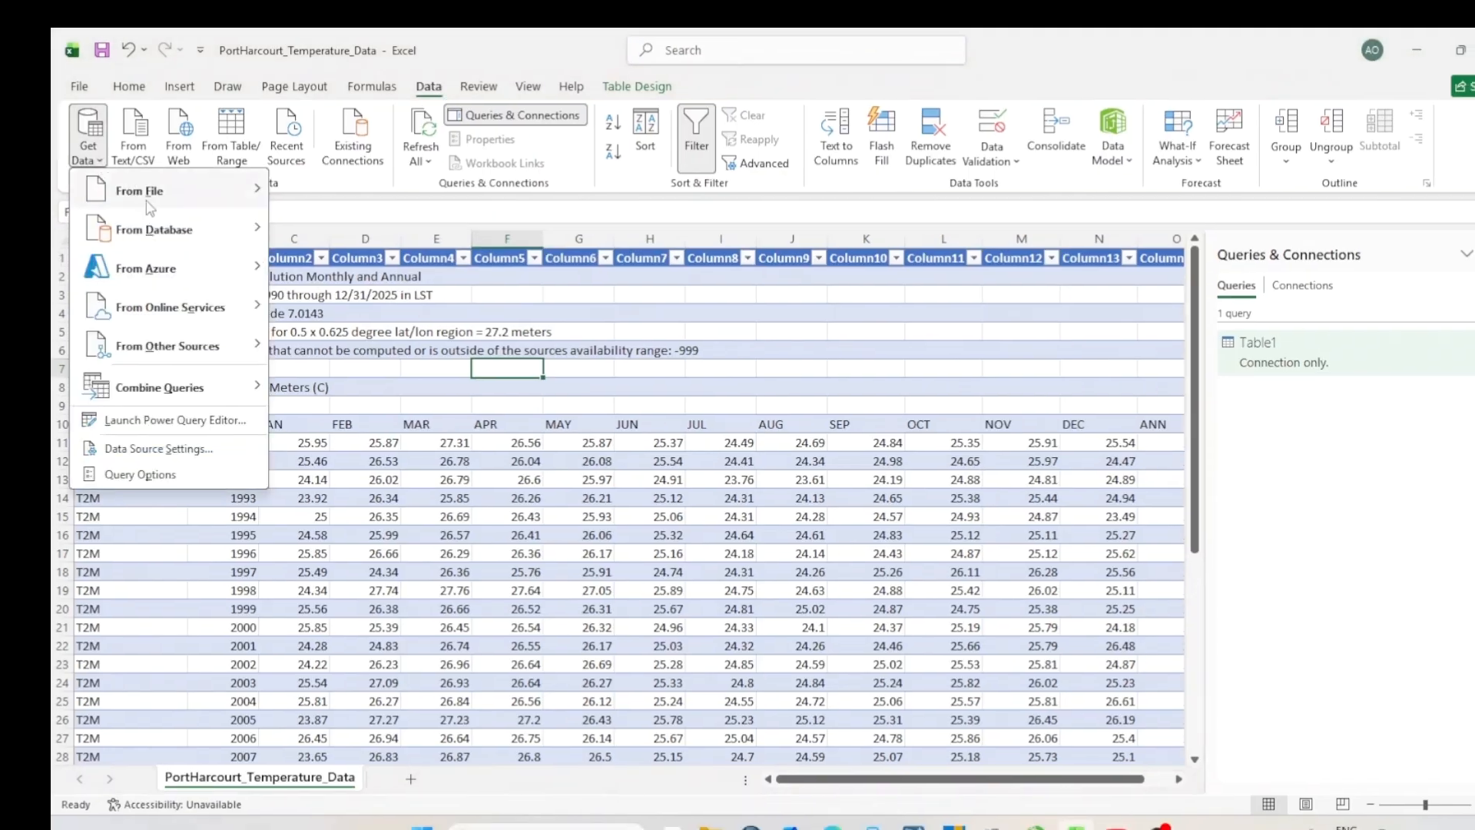
{"action": "mouse_move", "coordinate": [167, 192]}
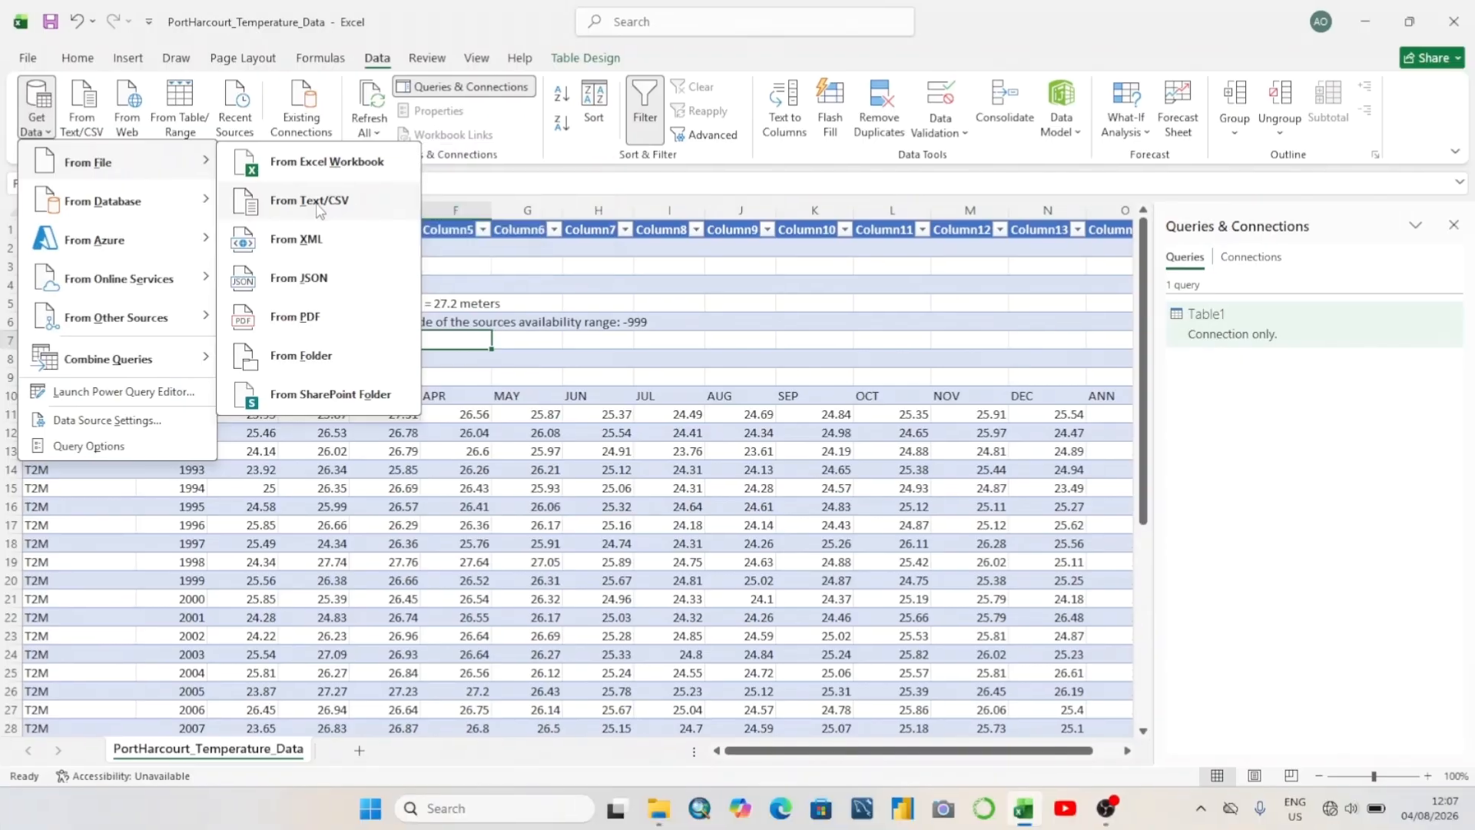
{"action": "left_click", "coordinate": [370, 237]}
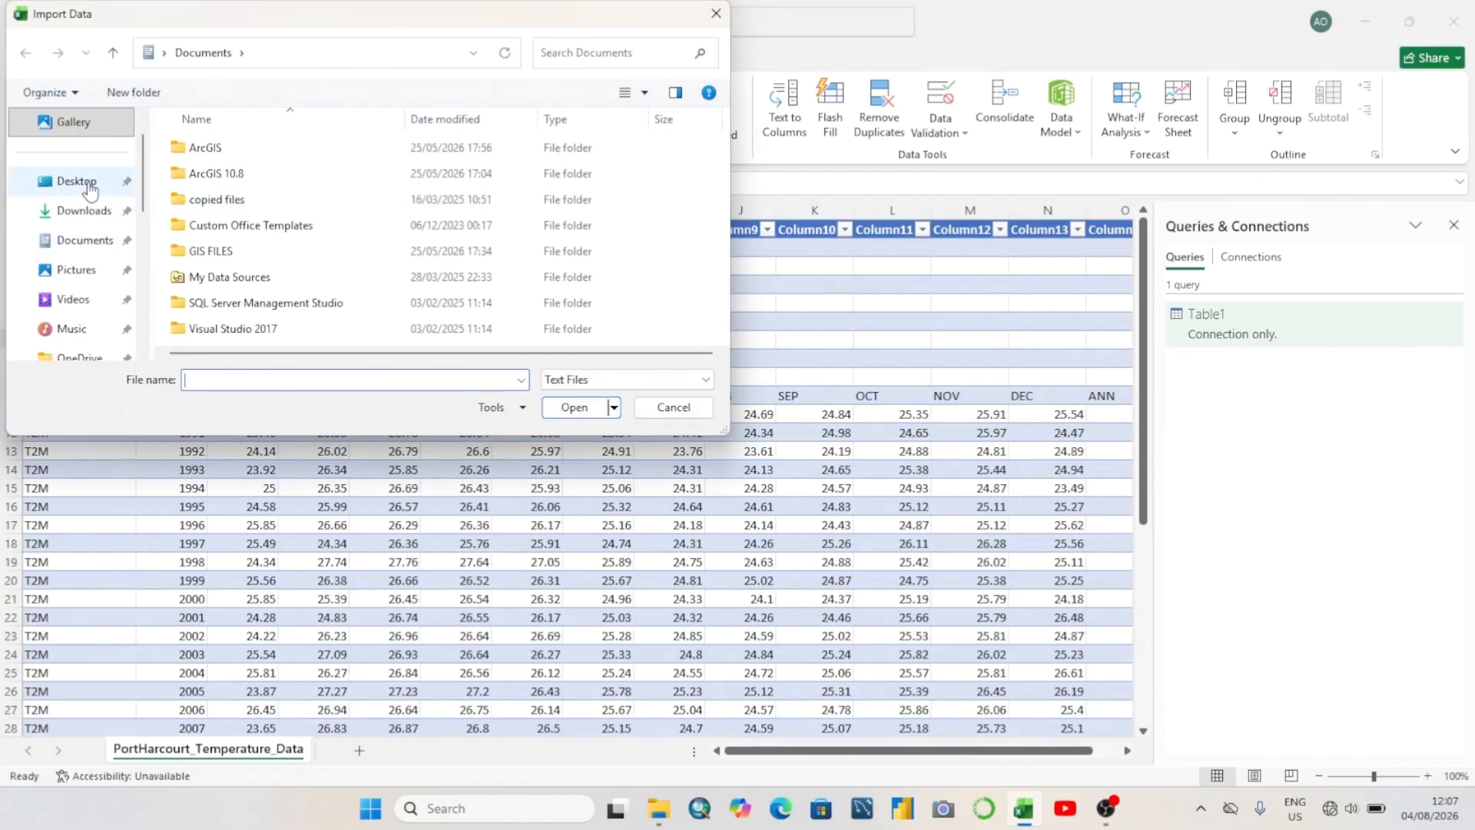
{"action": "left_click", "coordinate": [77, 181]}
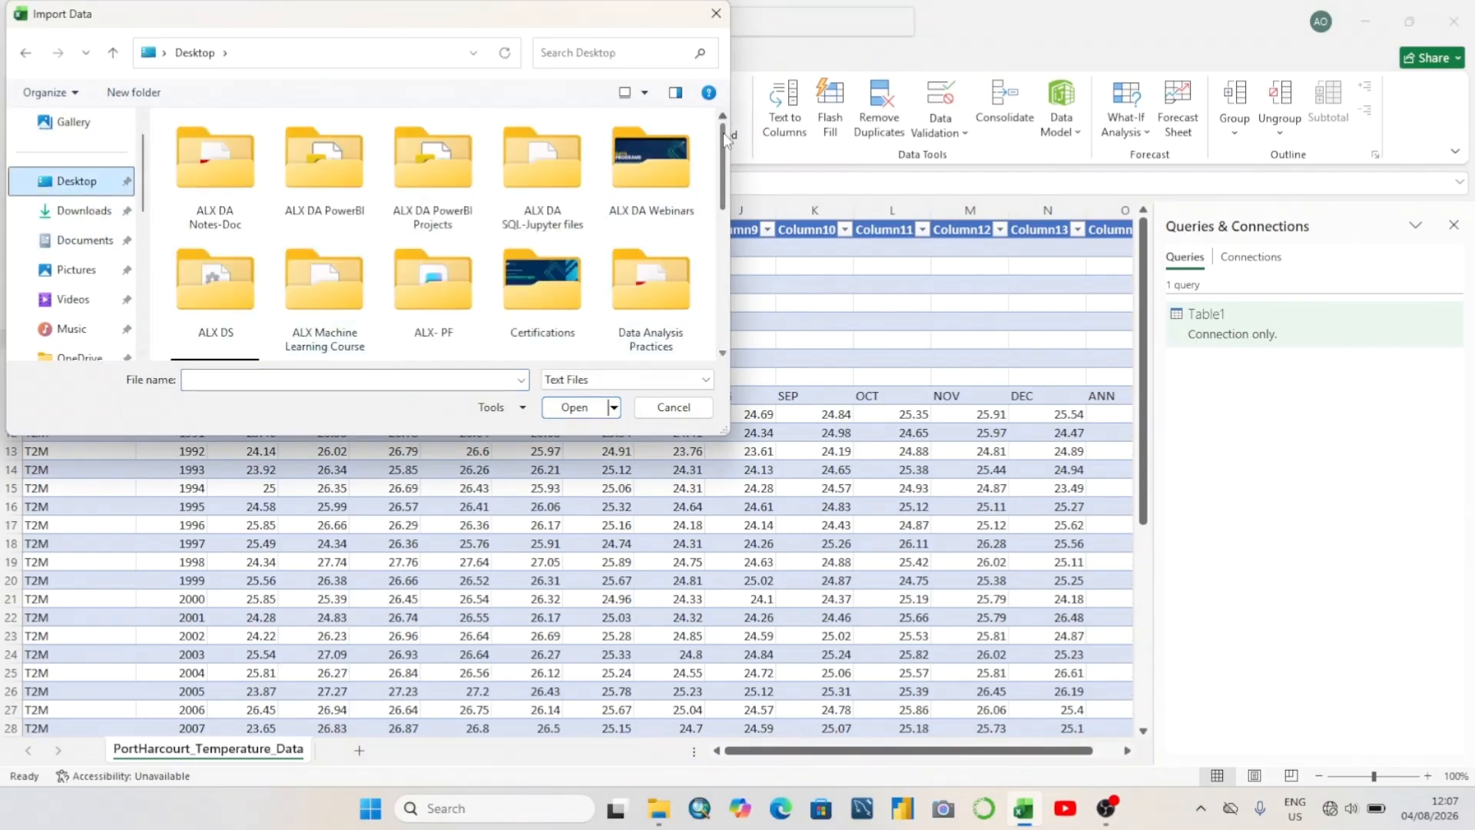
{"action": "left_click_drag", "start_coordinate": [721, 170], "coordinate": [732, 293]}
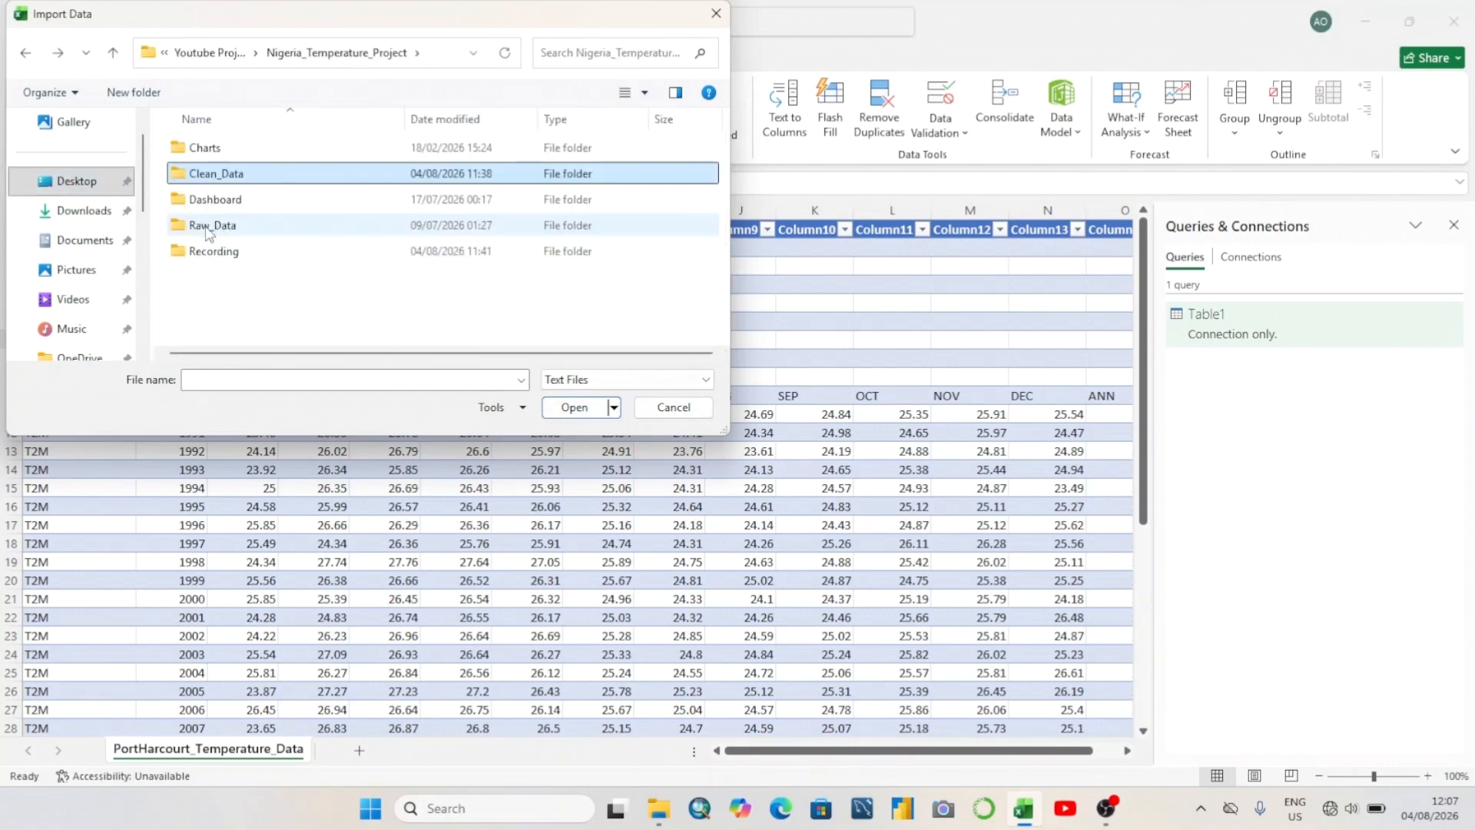
{"action": "double_click", "coordinate": [209, 227]}
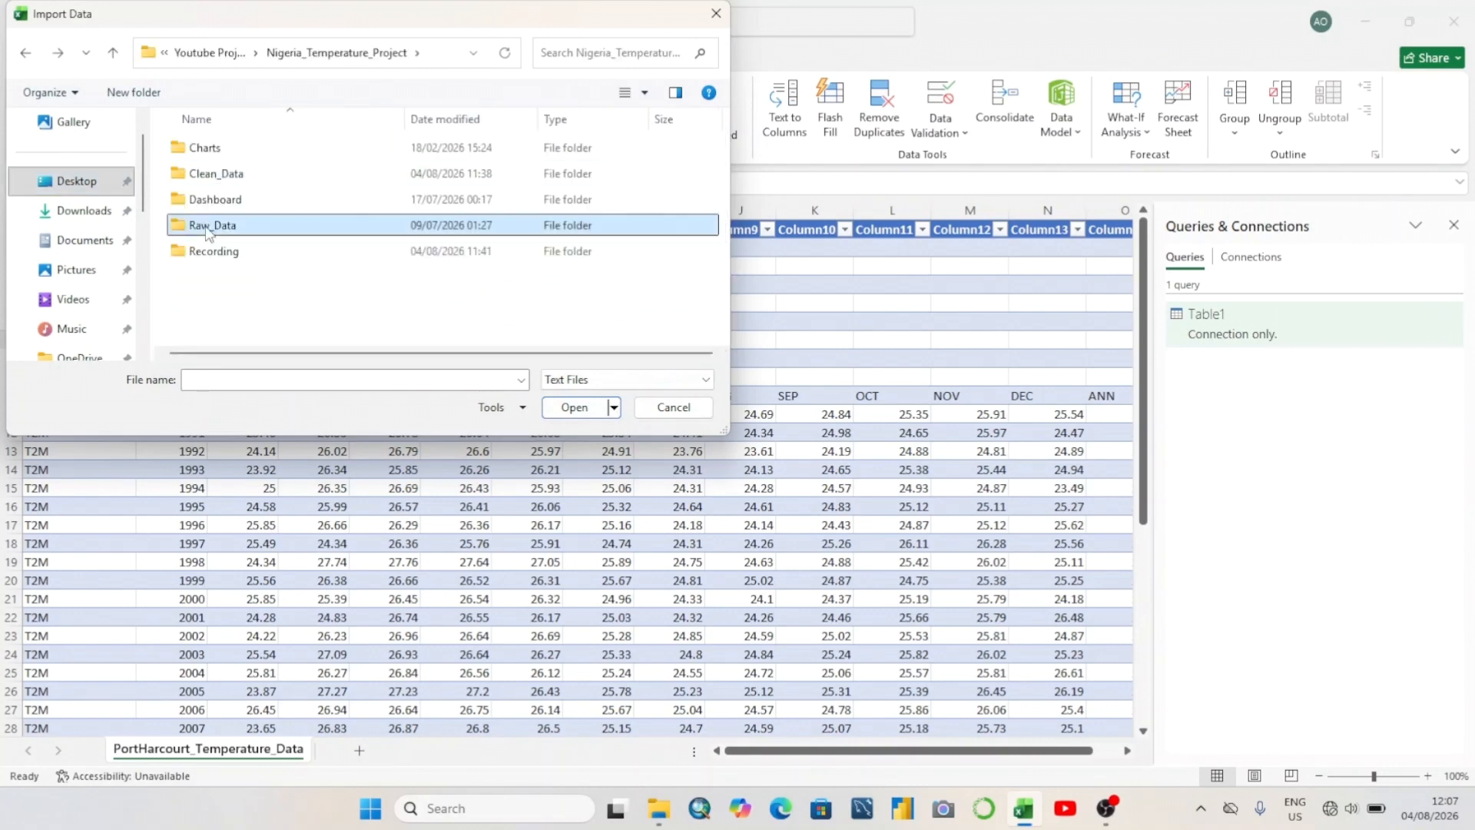
{"action": "left_click", "coordinate": [217, 303]}
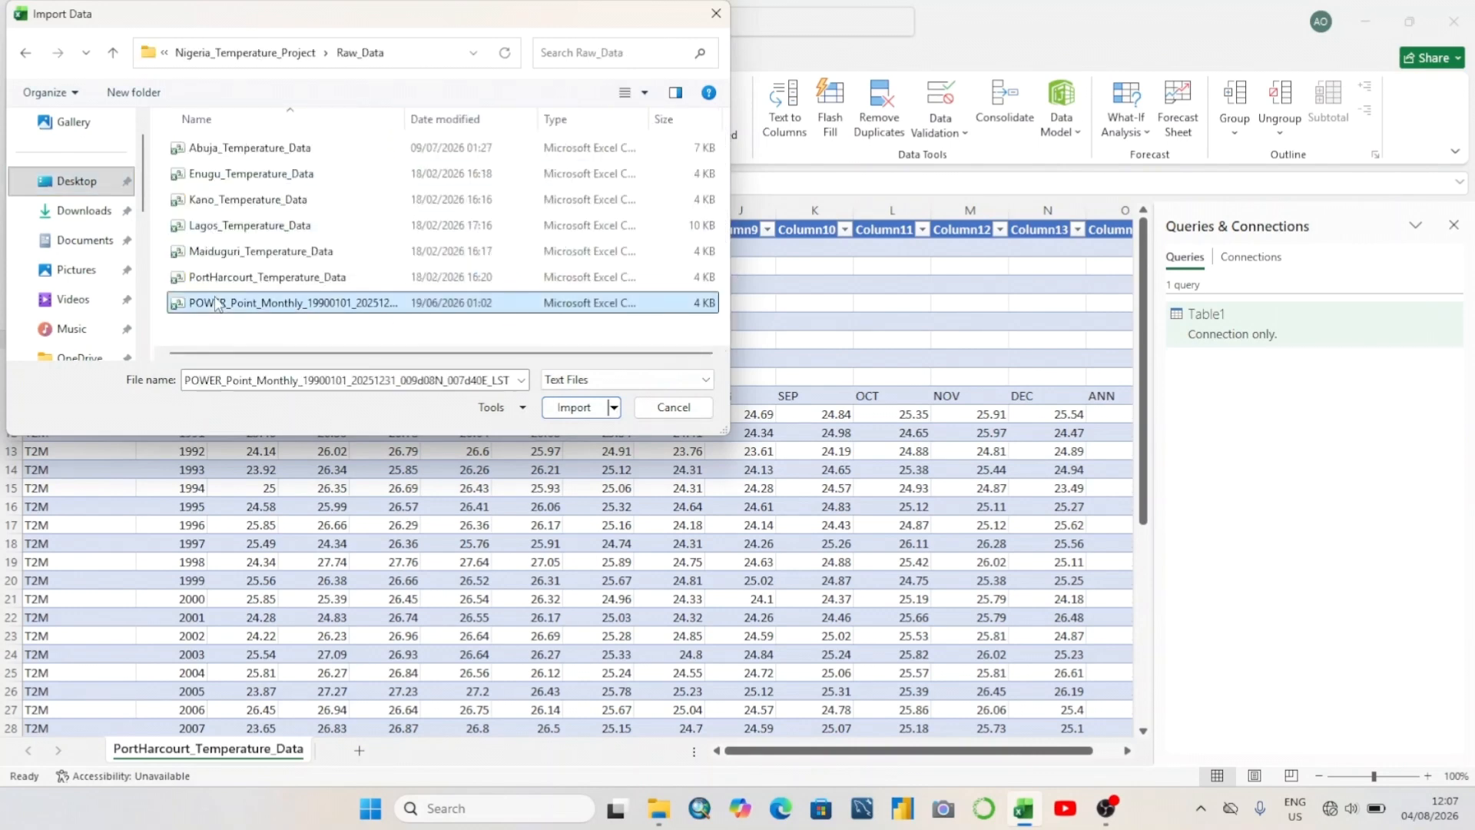
{"action": "left_click", "coordinate": [562, 412]}
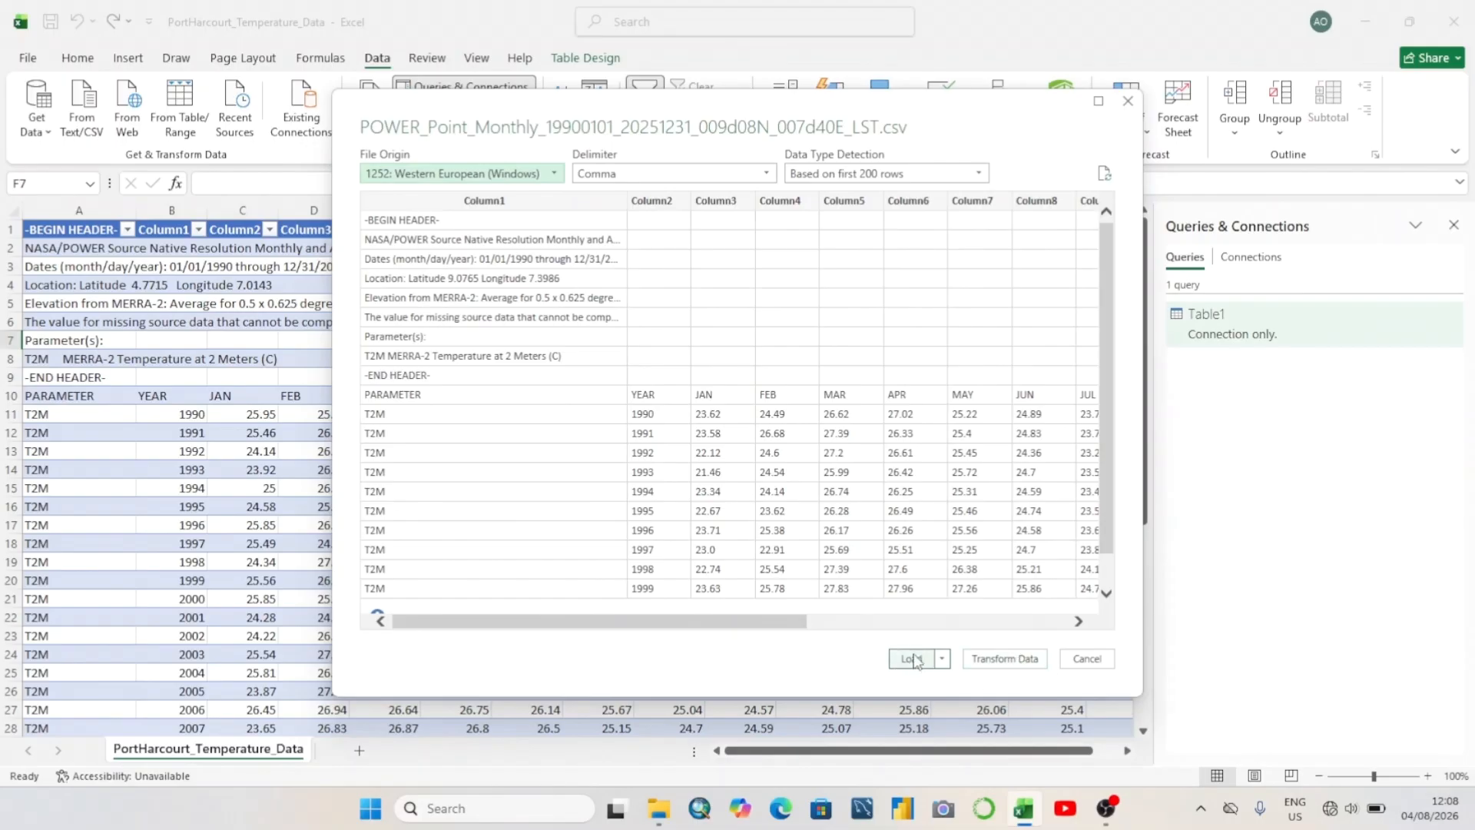
{"action": "left_click", "coordinate": [1021, 660]}
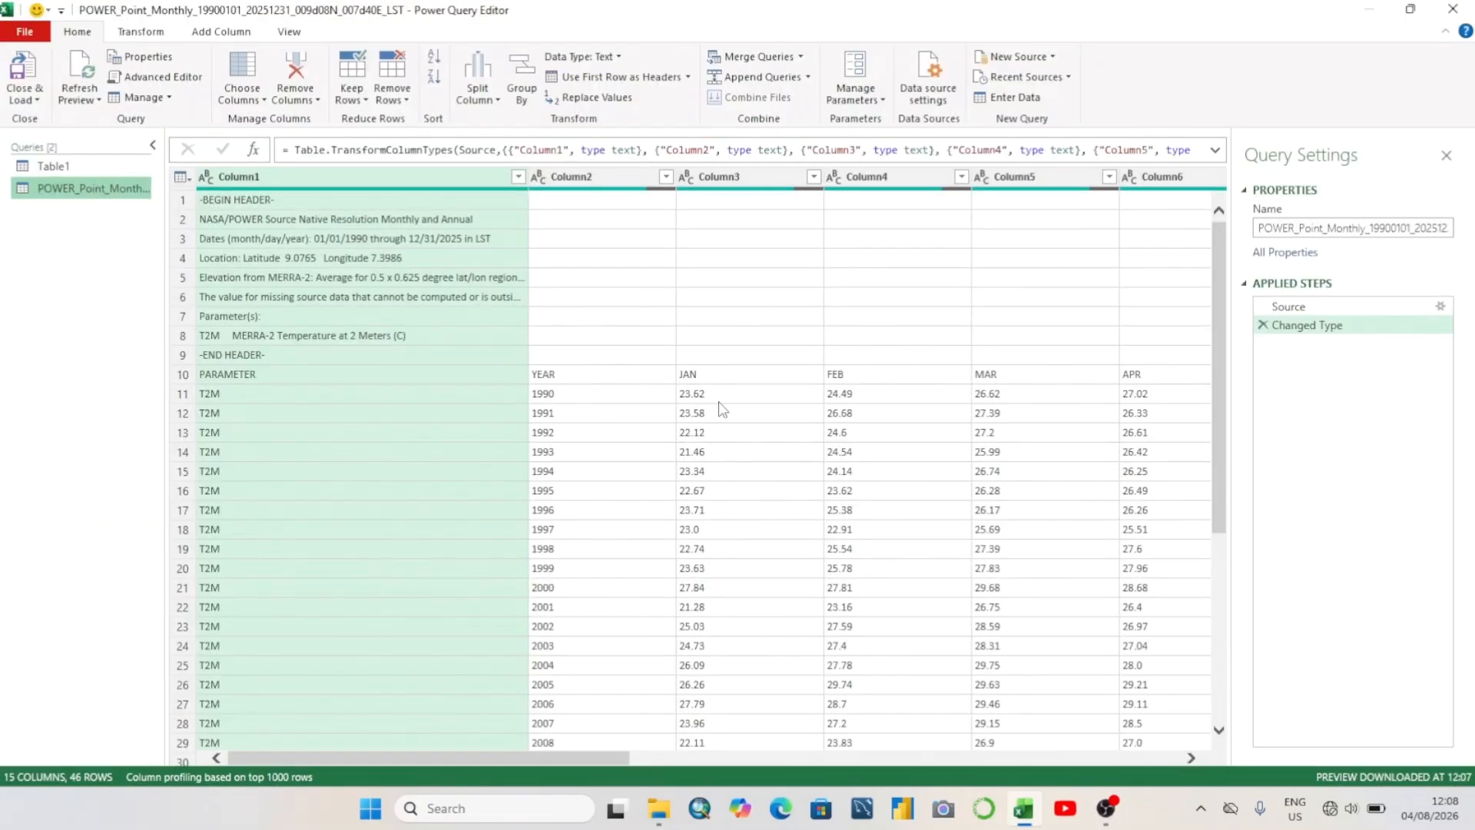
{"action": "left_click", "coordinate": [659, 321]}
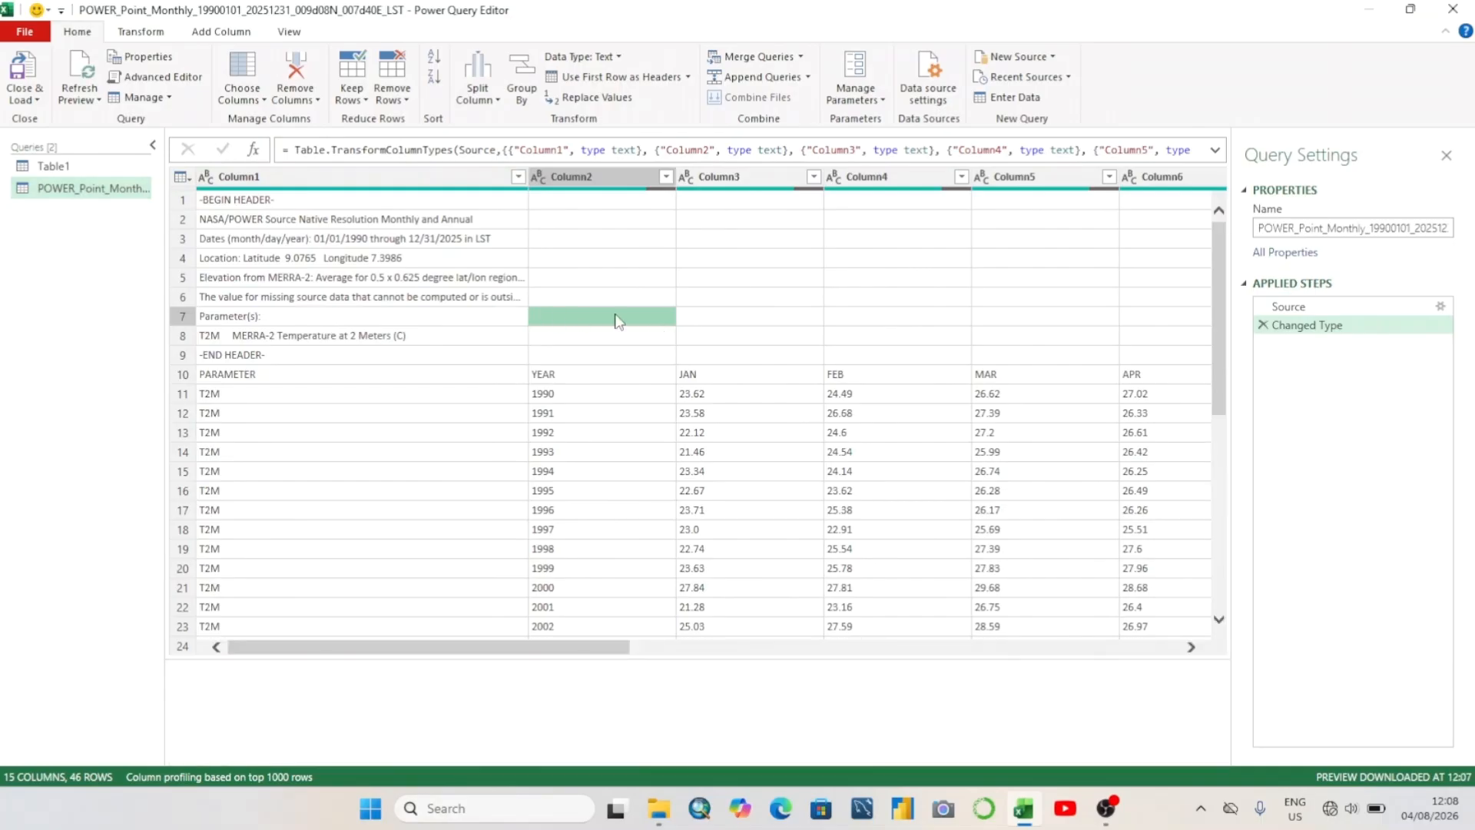
{"action": "left_click", "coordinate": [179, 201]}
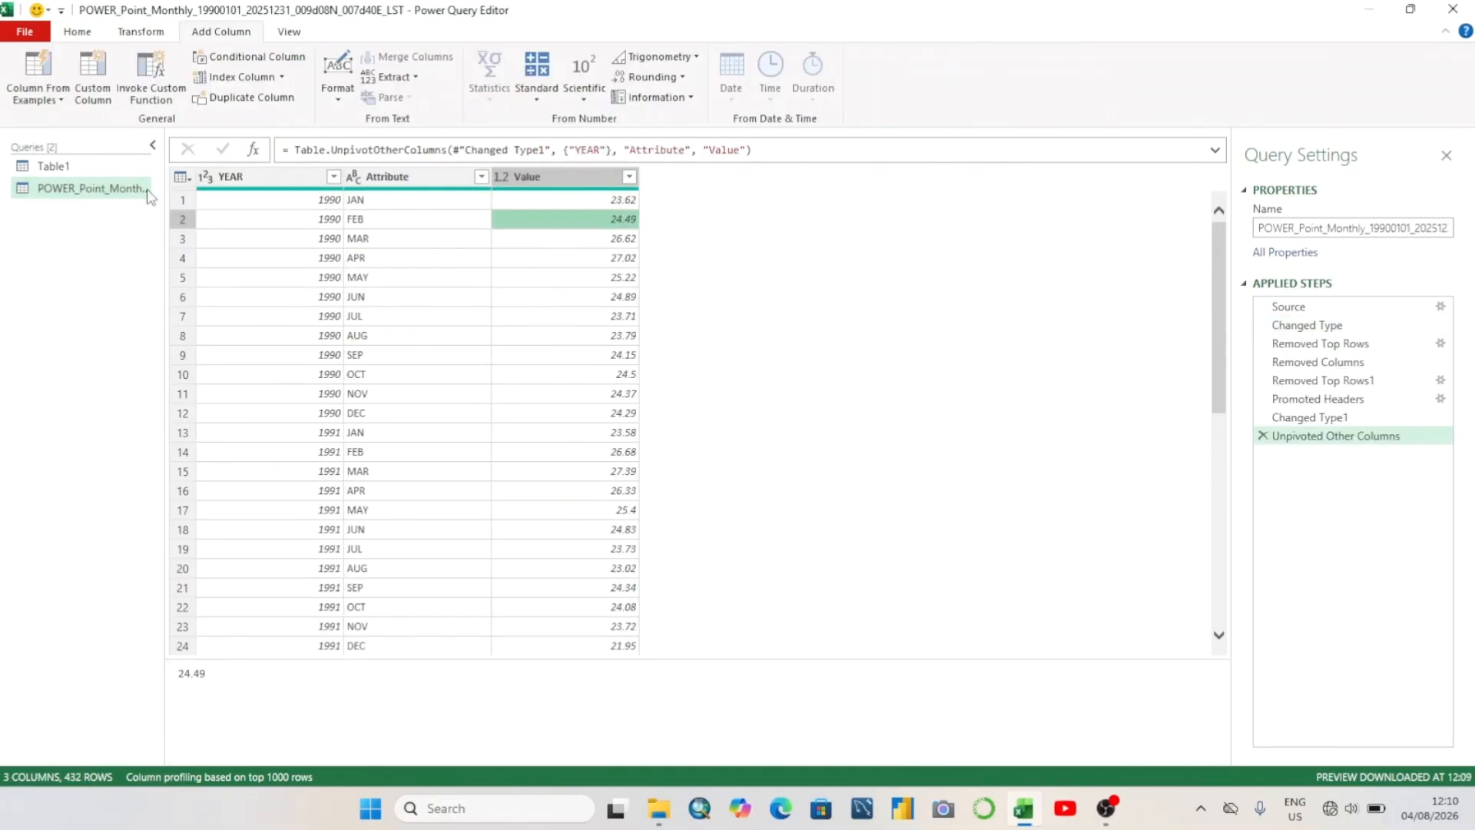
Close the query editor and load the unpivoted POWER_Point_Monthly query as a connection only
{"action": "left_click", "coordinate": [77, 31]}
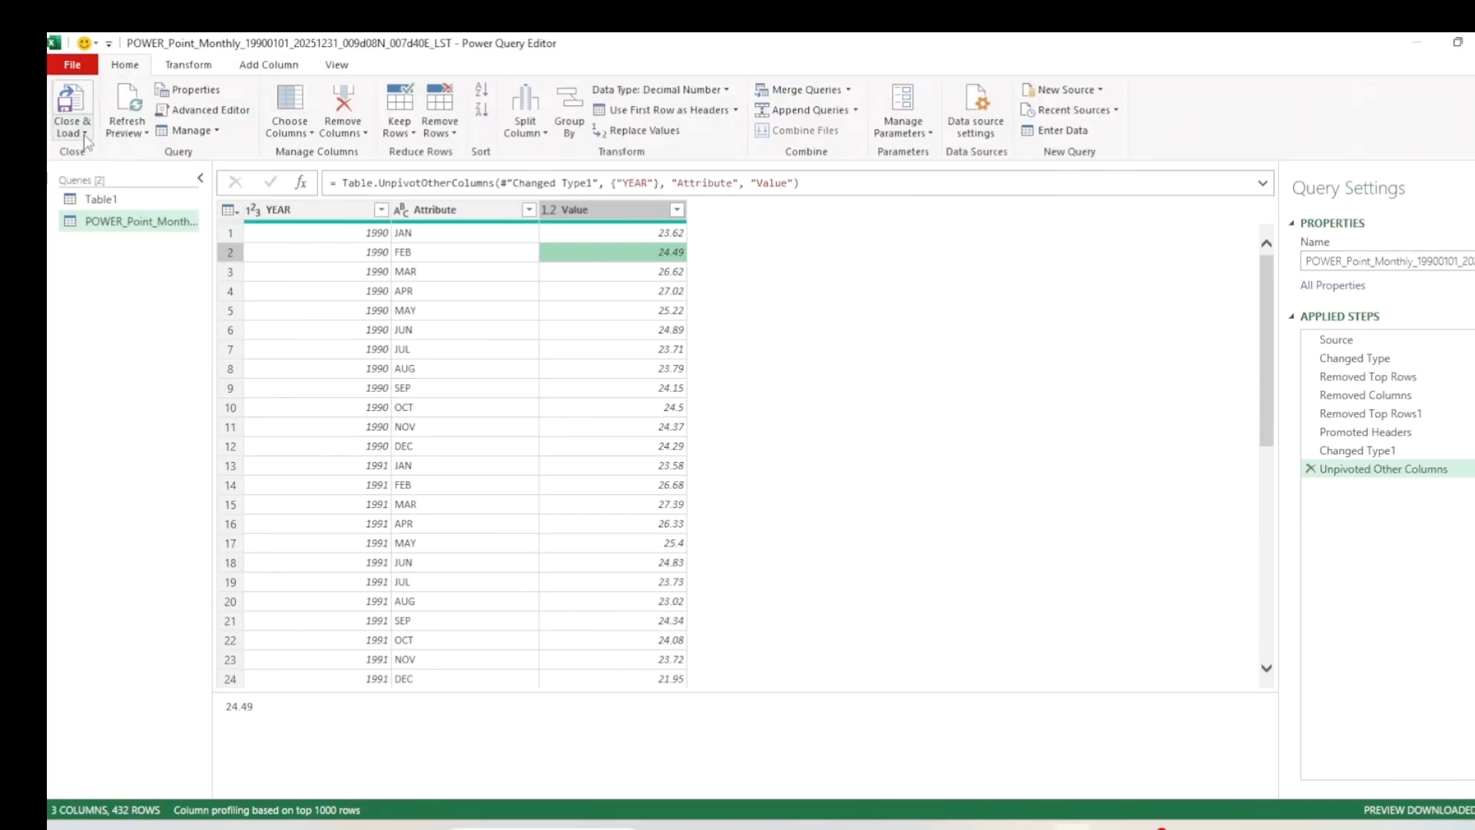
{"action": "left_click", "coordinate": [85, 135]}
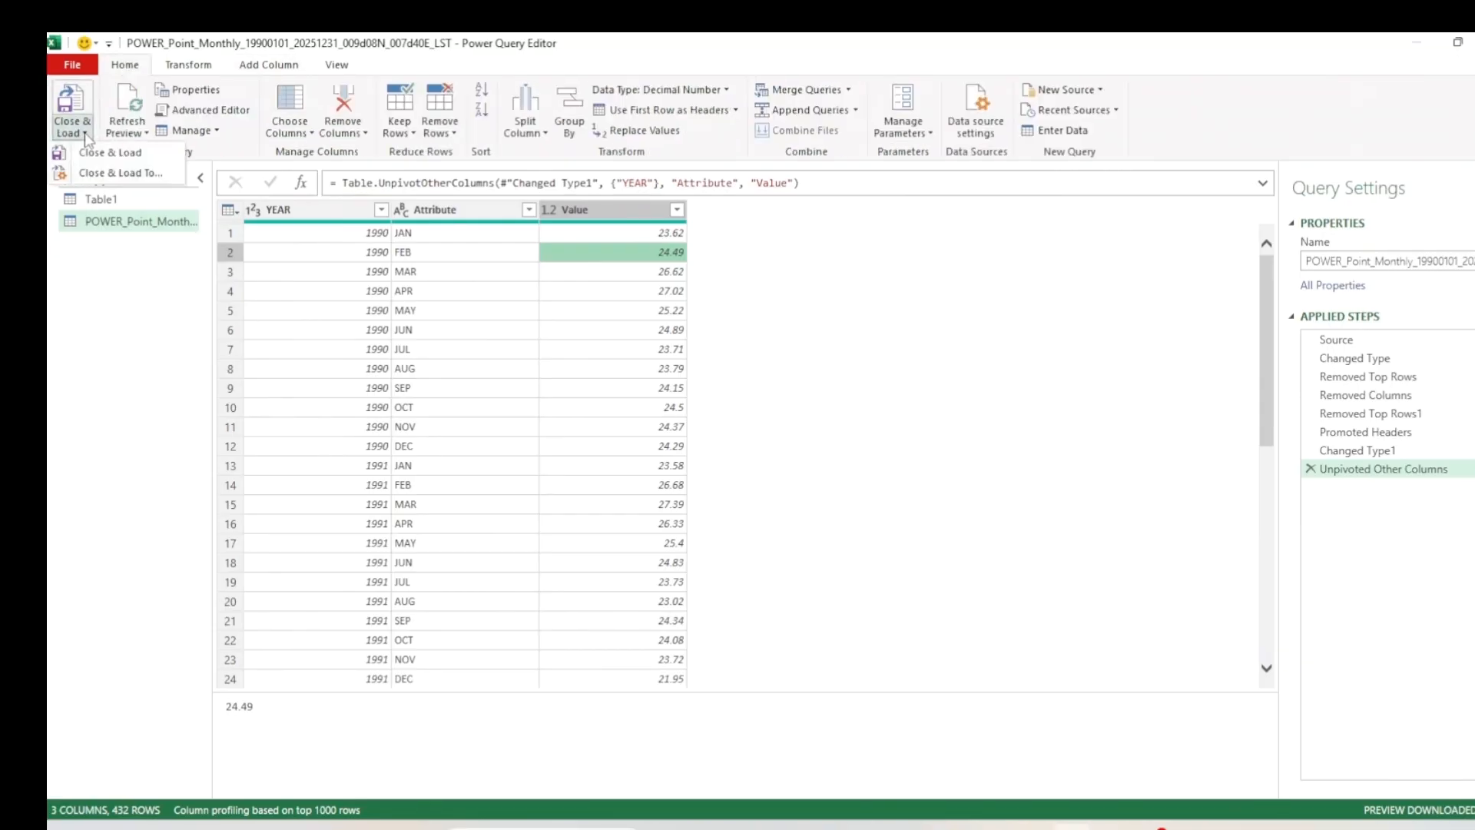
{"action": "left_click", "coordinate": [113, 174]}
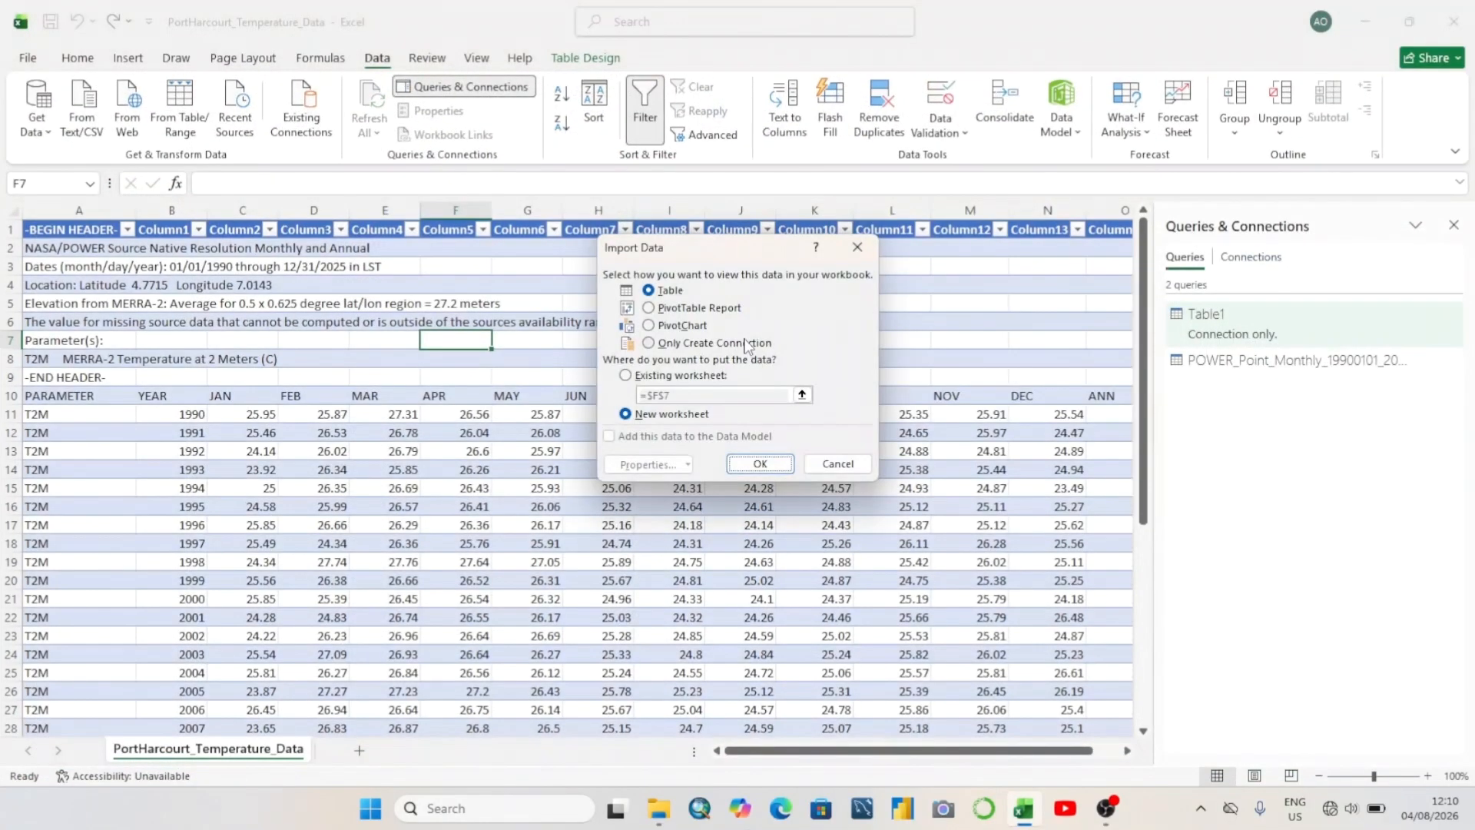
{"action": "left_click", "coordinate": [648, 346]}
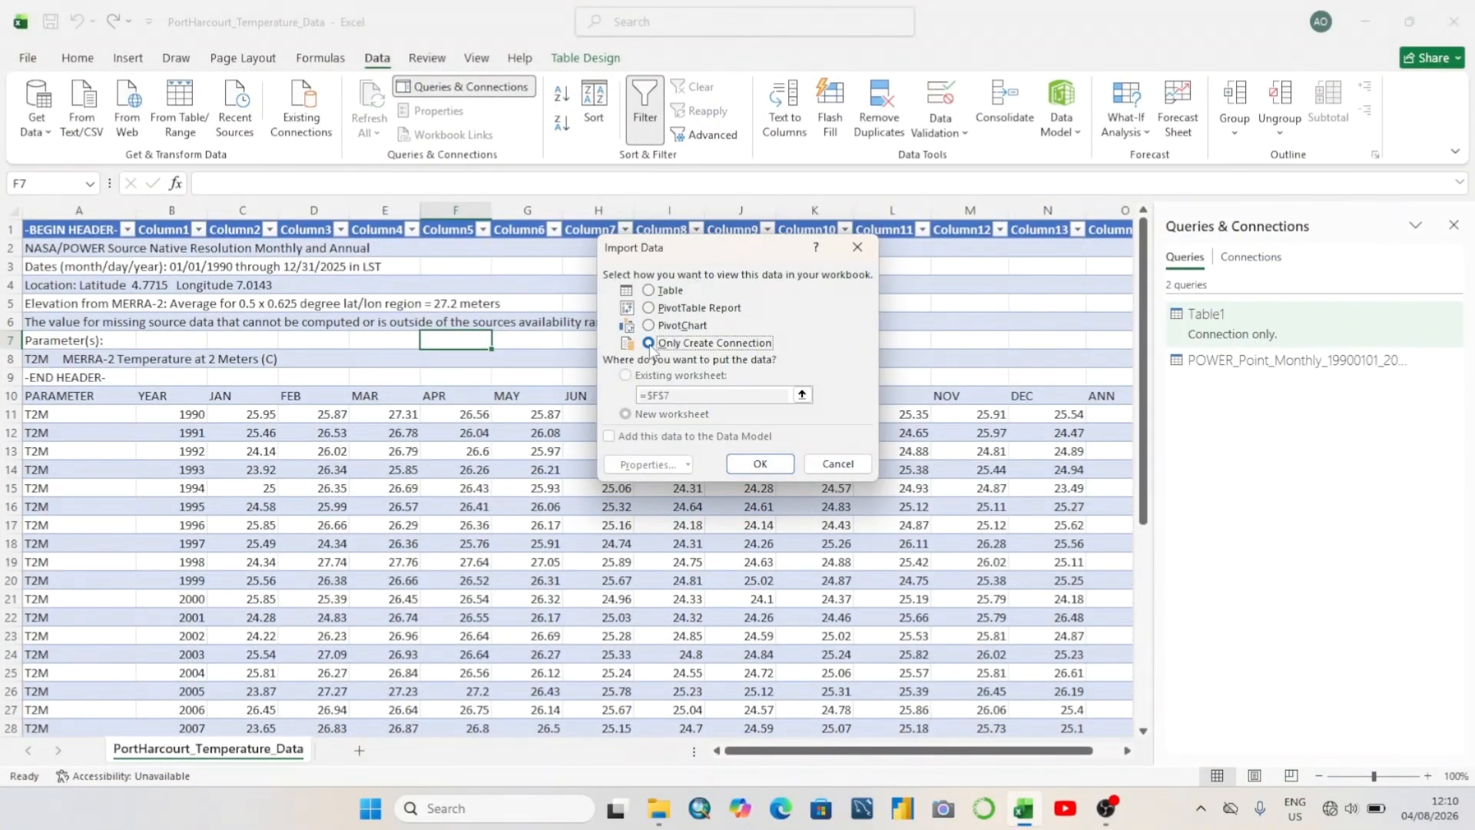
{"action": "left_click", "coordinate": [759, 464]}
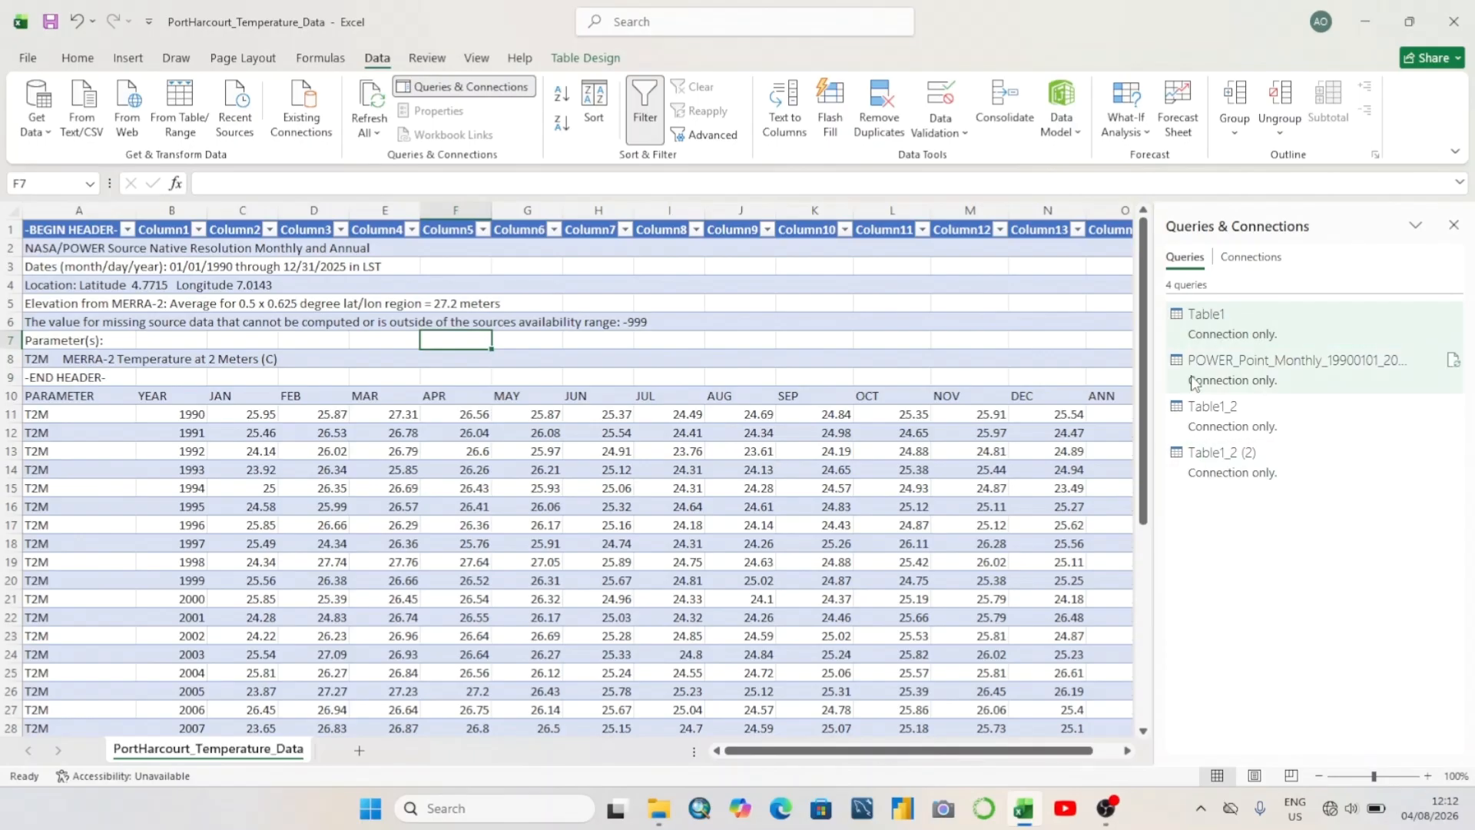
Open the Table1_2 (2) query in the editor to examine its columns, and close it back to the workbook
{"action": "double_click", "coordinate": [1223, 461]}
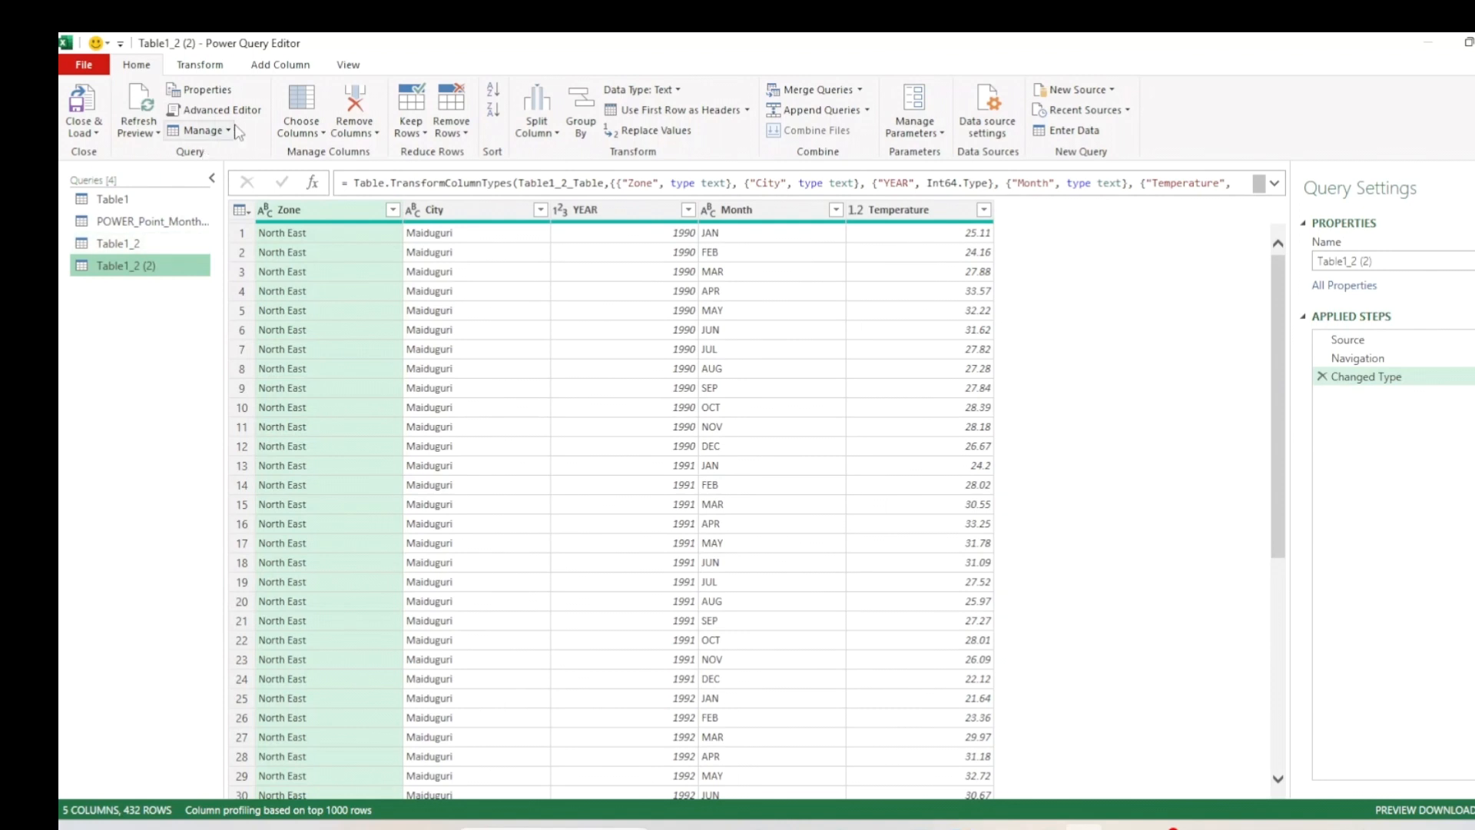
{"action": "left_click", "coordinate": [203, 66]}
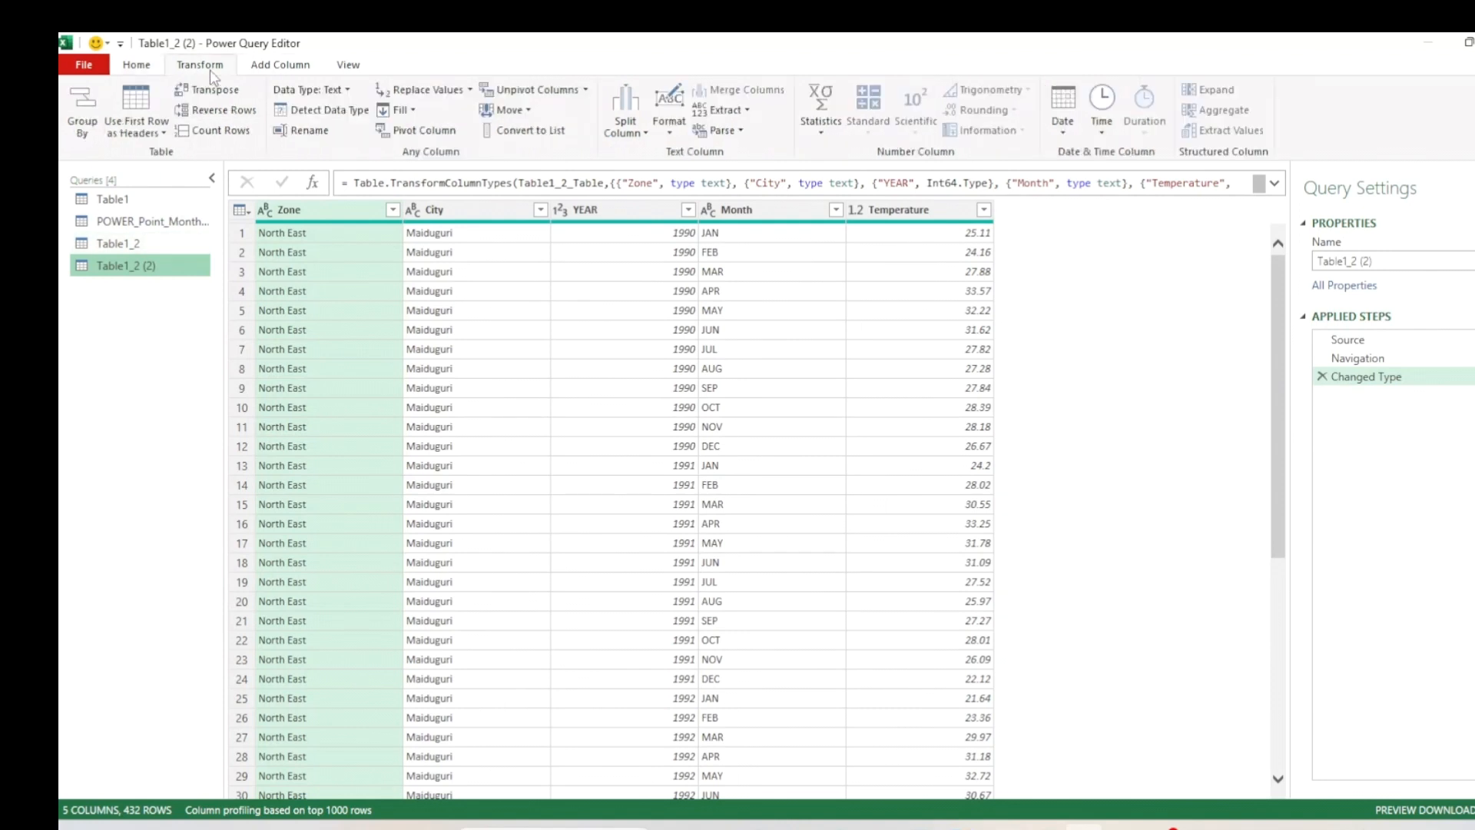
{"action": "left_click", "coordinate": [136, 64]}
{"action": "left_click", "coordinate": [94, 135]}
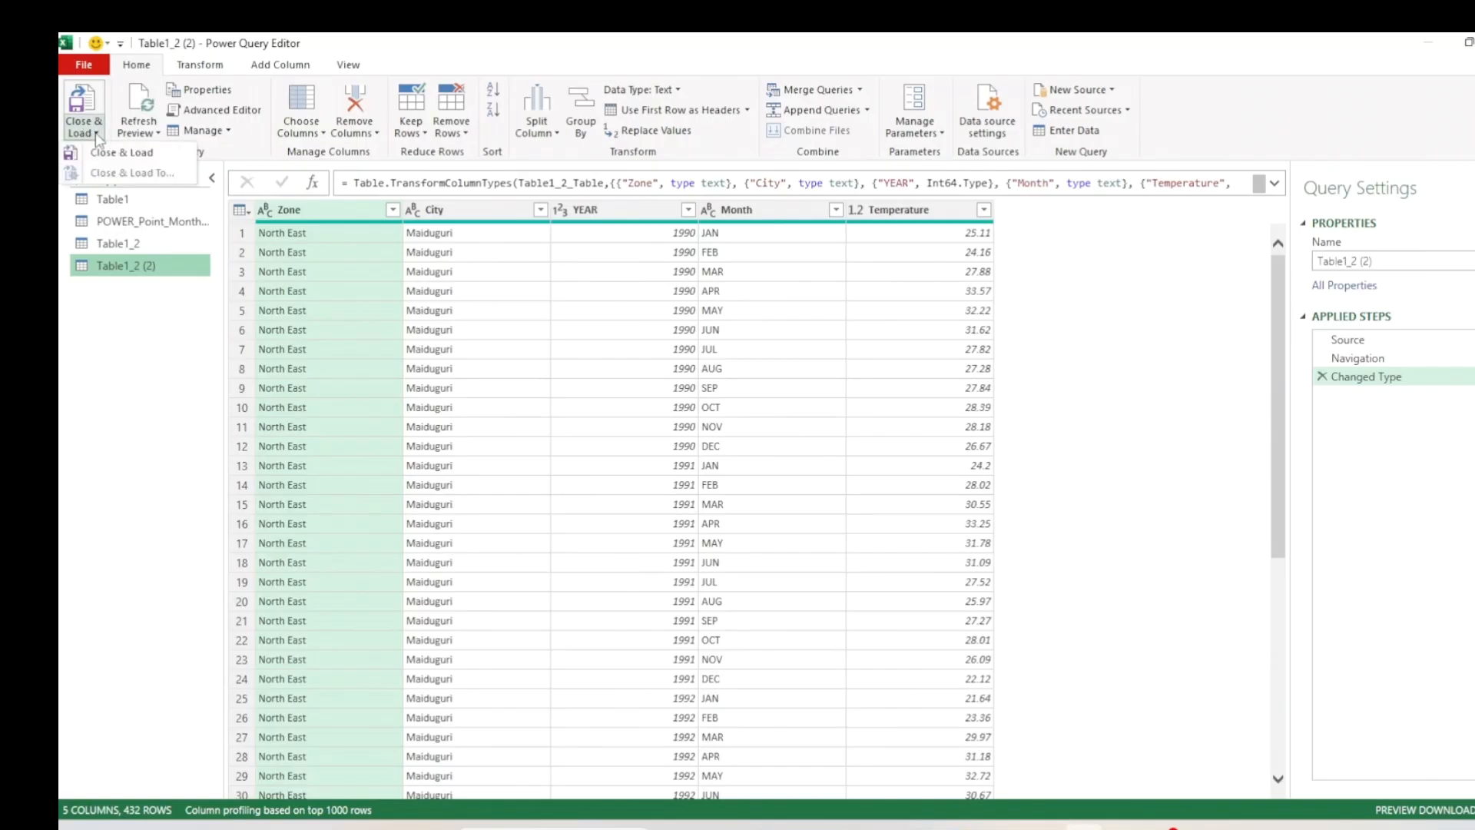
{"action": "left_click", "coordinate": [119, 152]}
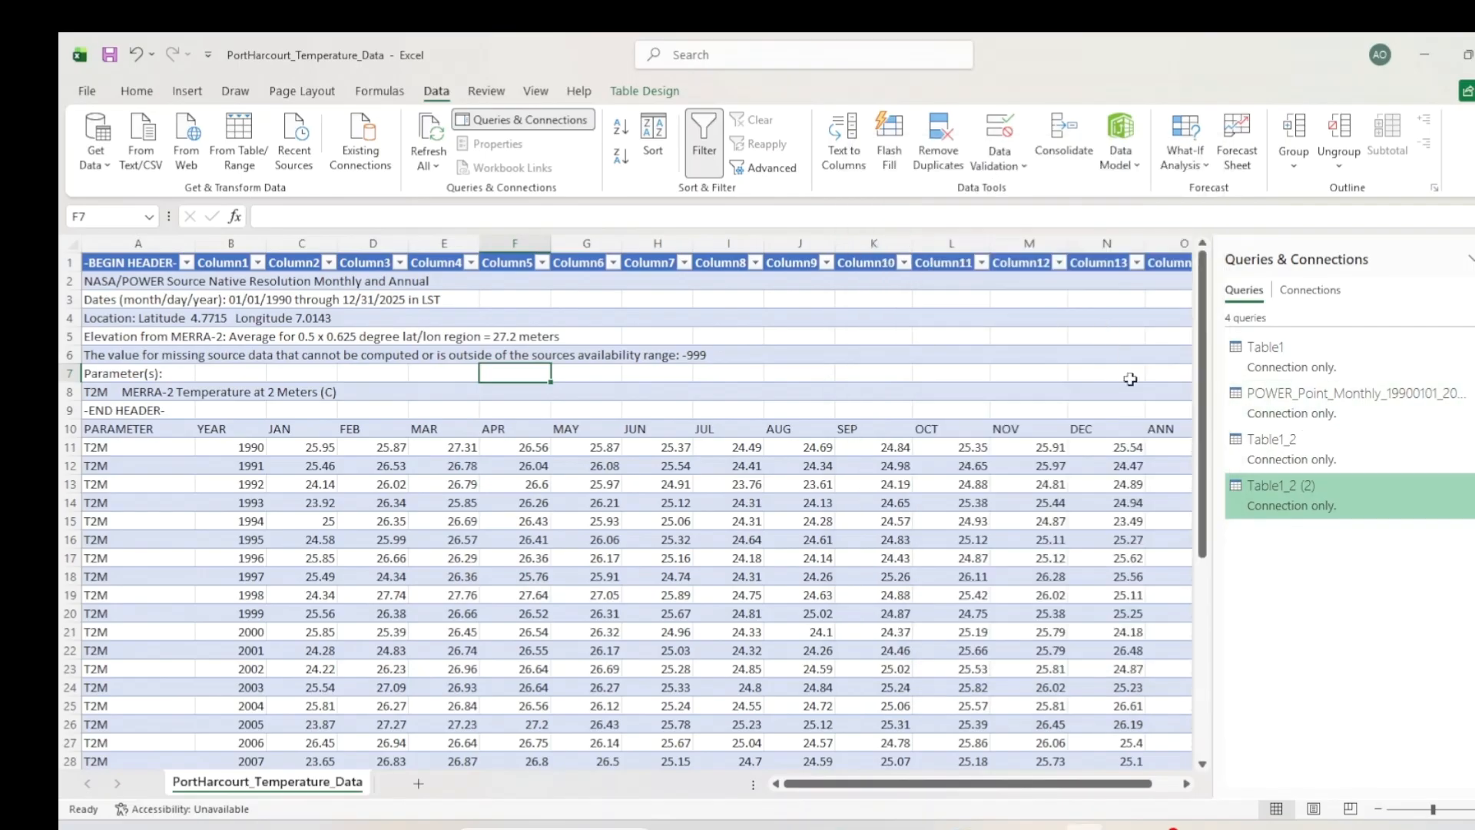
{"action": "left_click", "coordinate": [103, 164]}
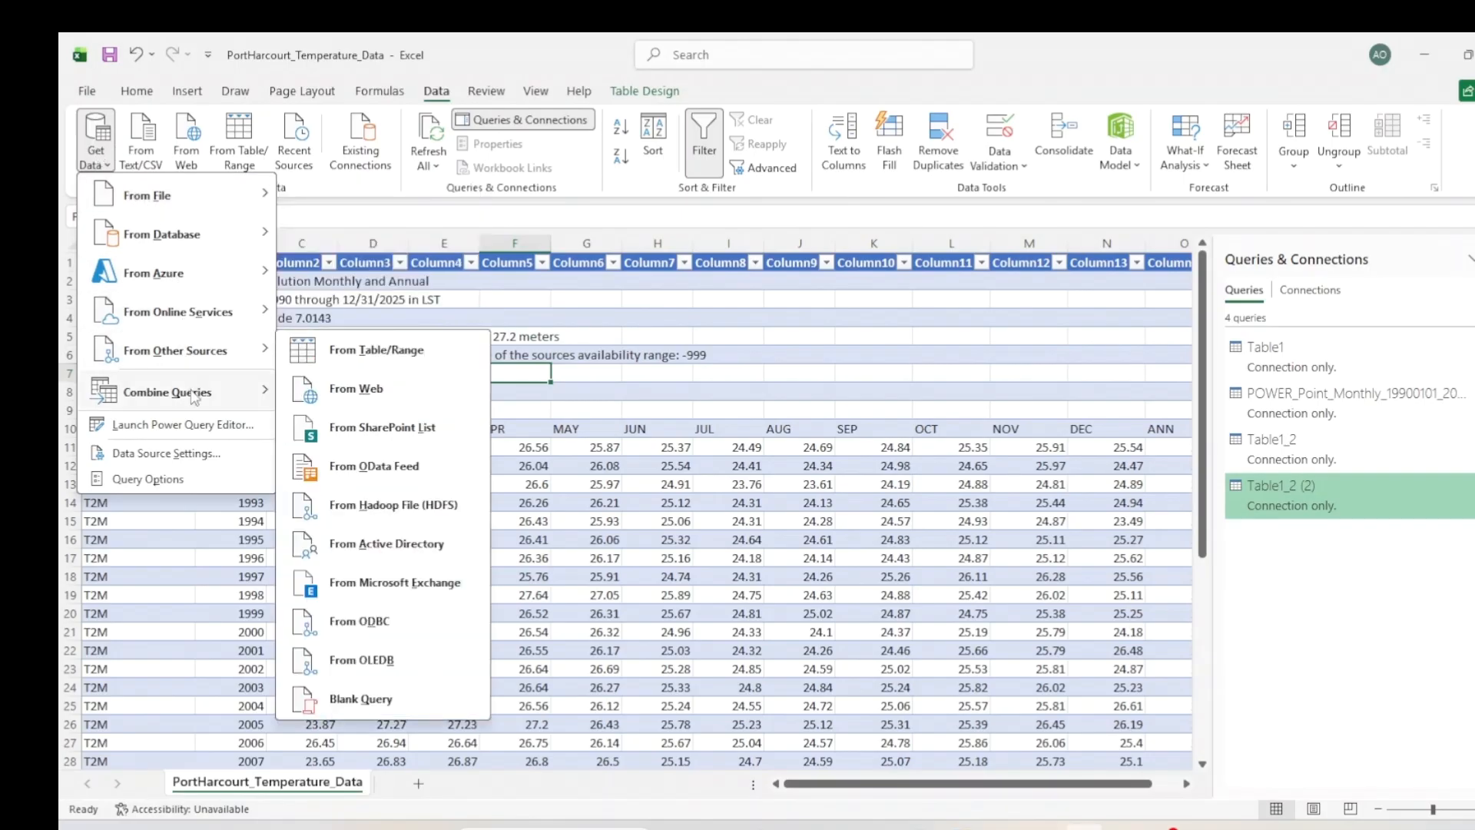
{"action": "mouse_move", "coordinate": [196, 397]}
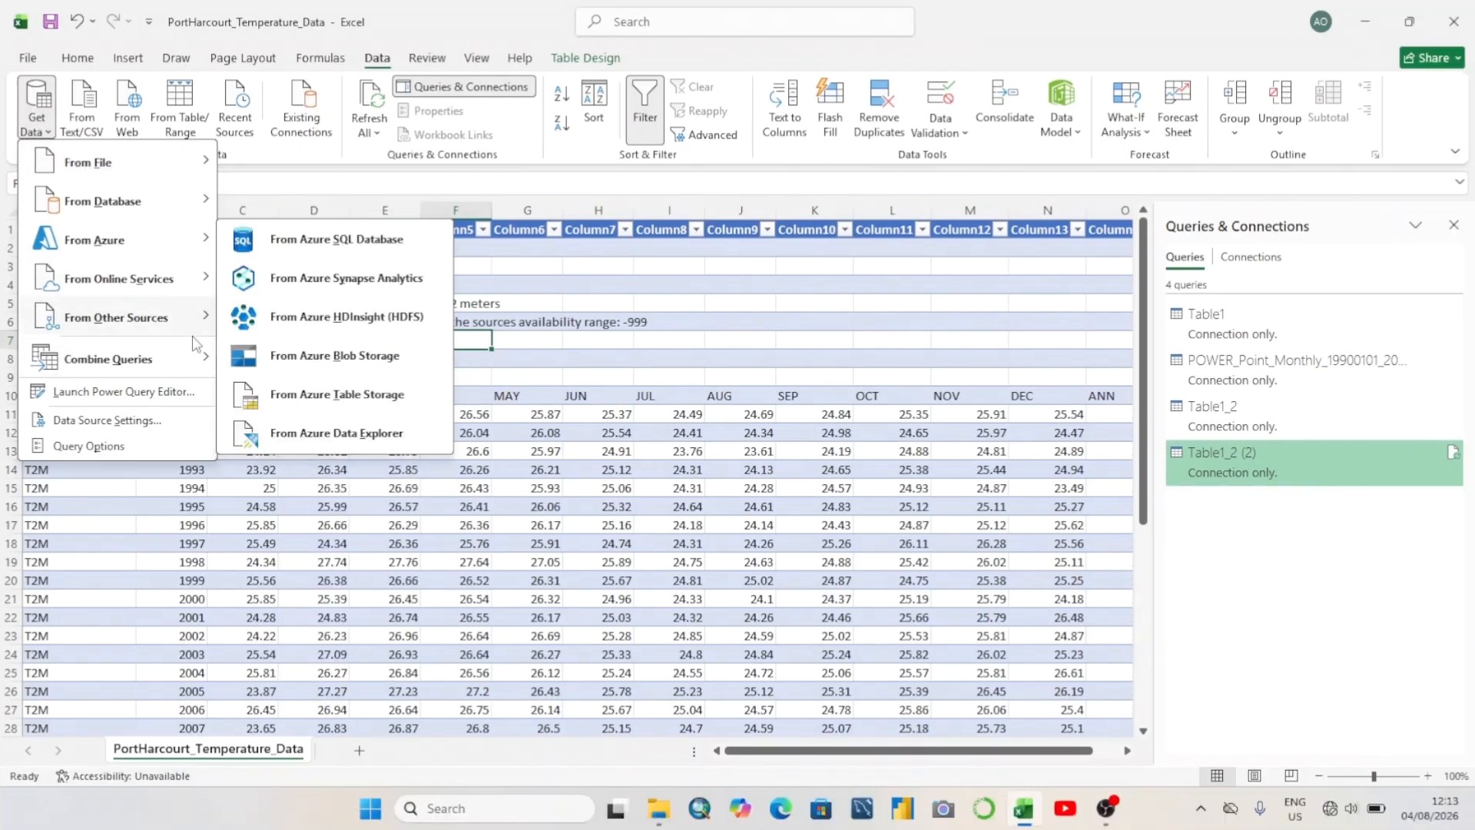
{"action": "mouse_move", "coordinate": [200, 361]}
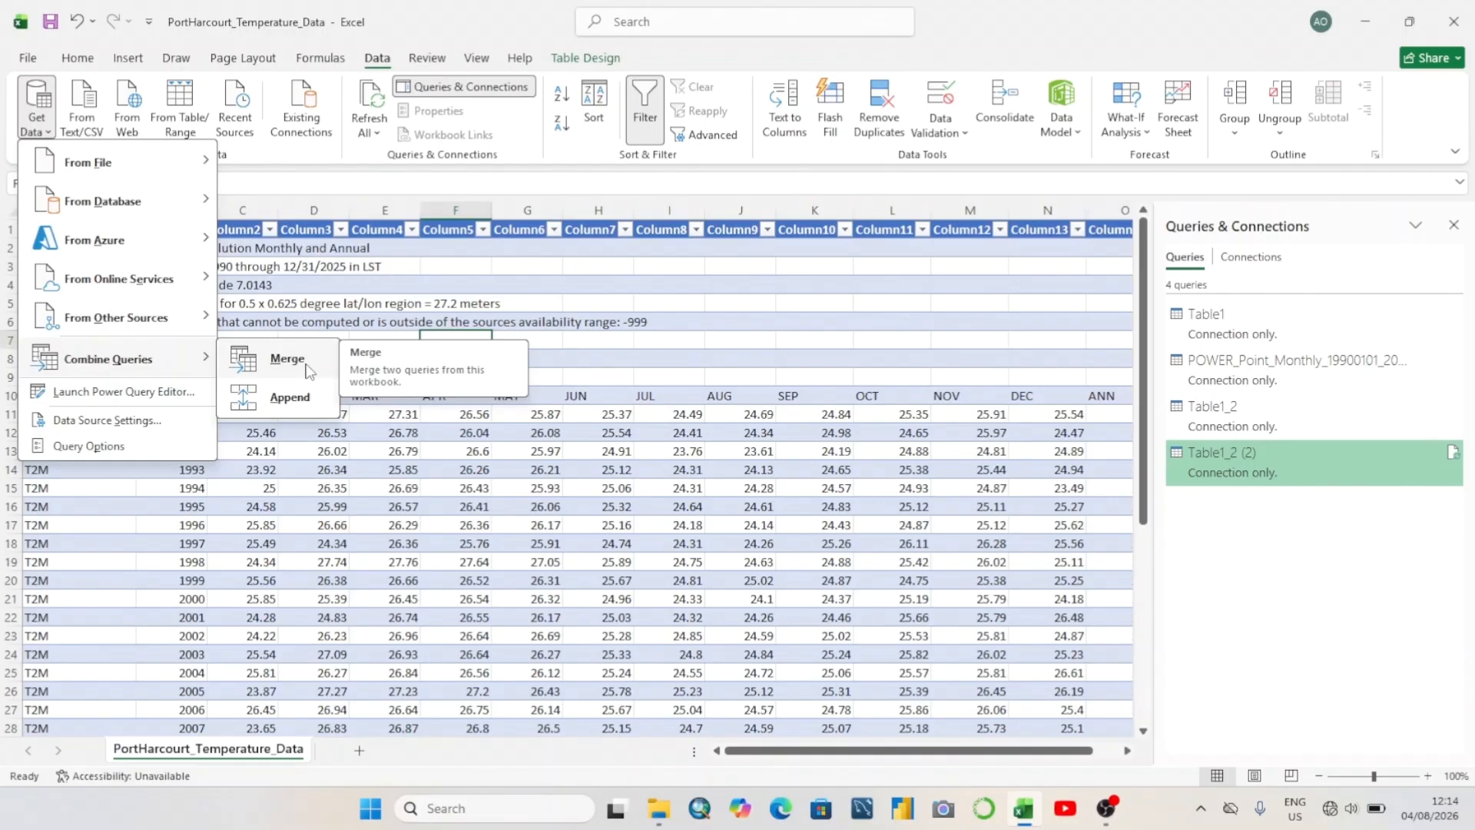
{"action": "key", "text": "Escape"}
{"action": "key", "text": "Escape"}
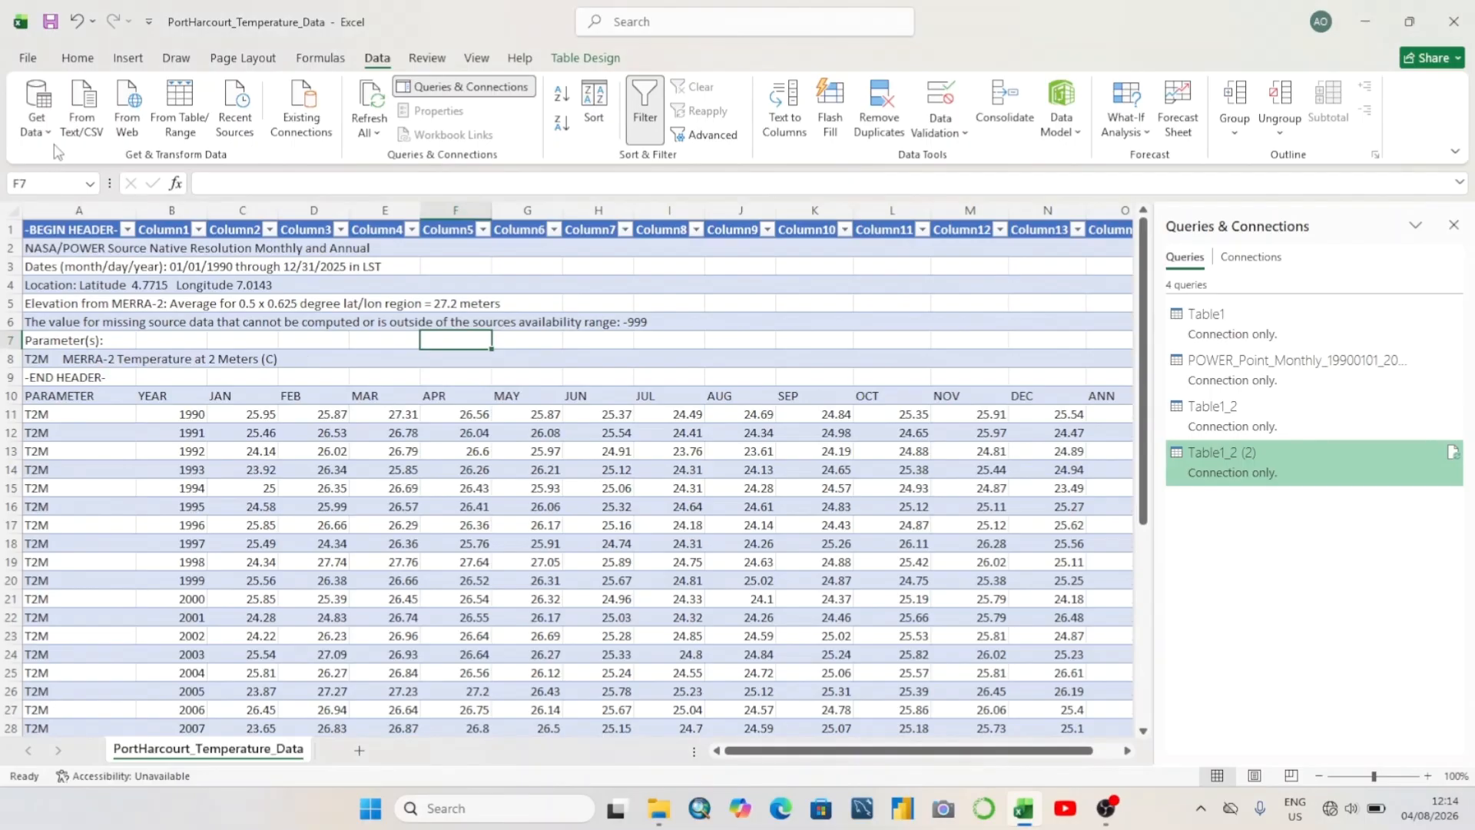
Start appending the workbook's queries with the option to concatenate three or more tables
{"action": "left_click", "coordinate": [42, 131]}
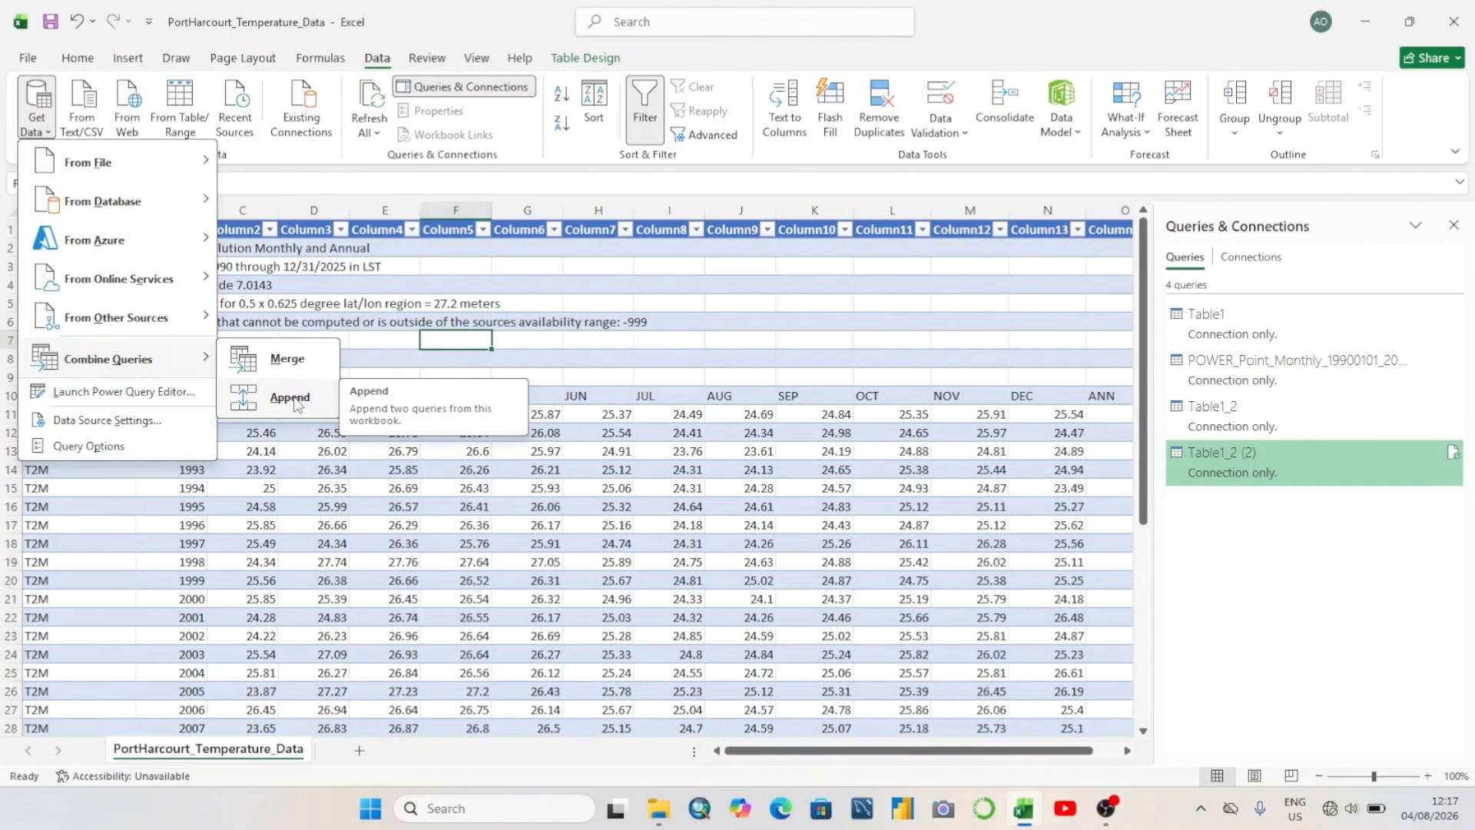
{"action": "left_click", "coordinate": [291, 398]}
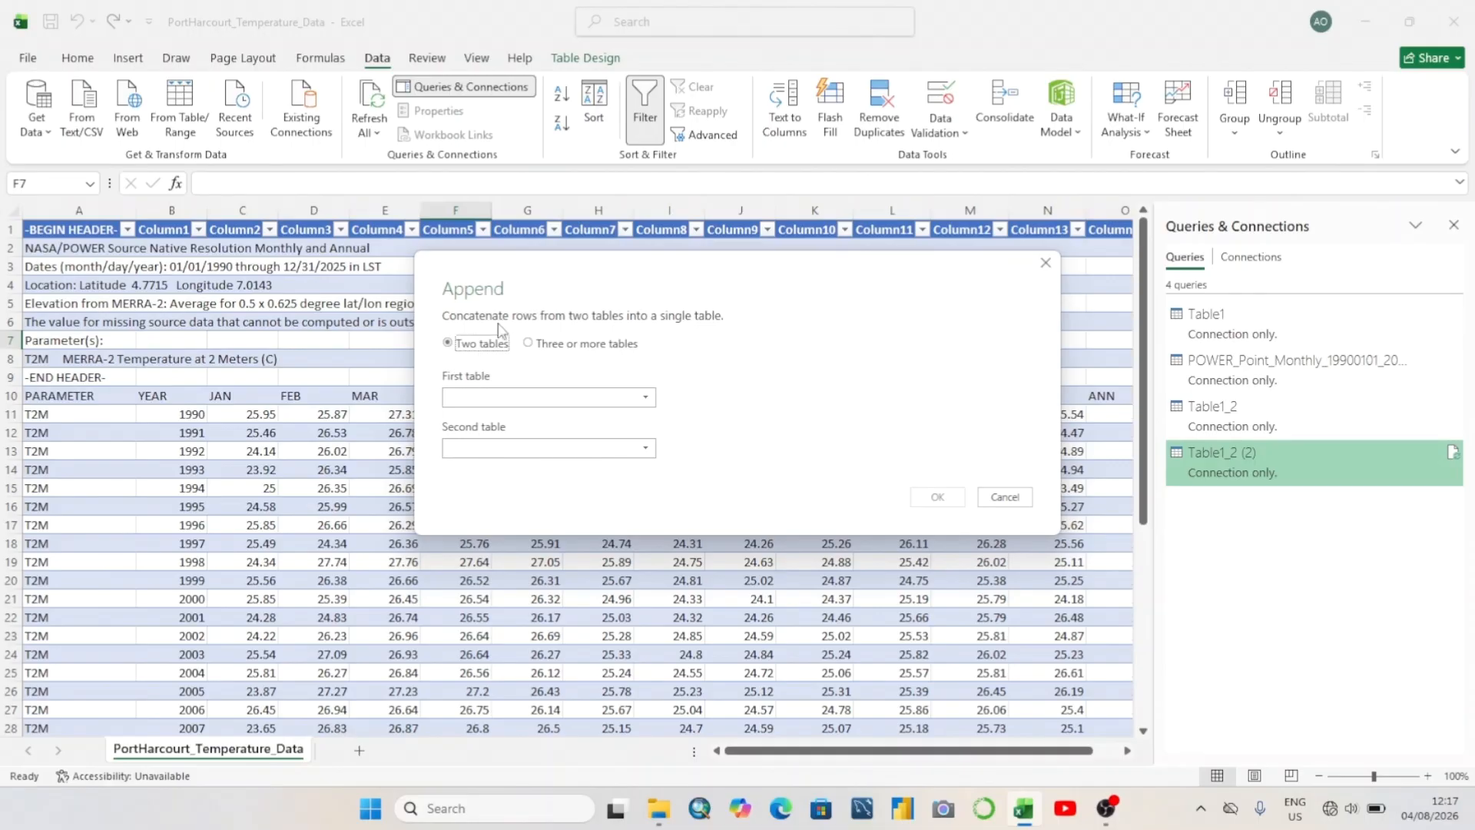
{"action": "left_click", "coordinate": [530, 345]}
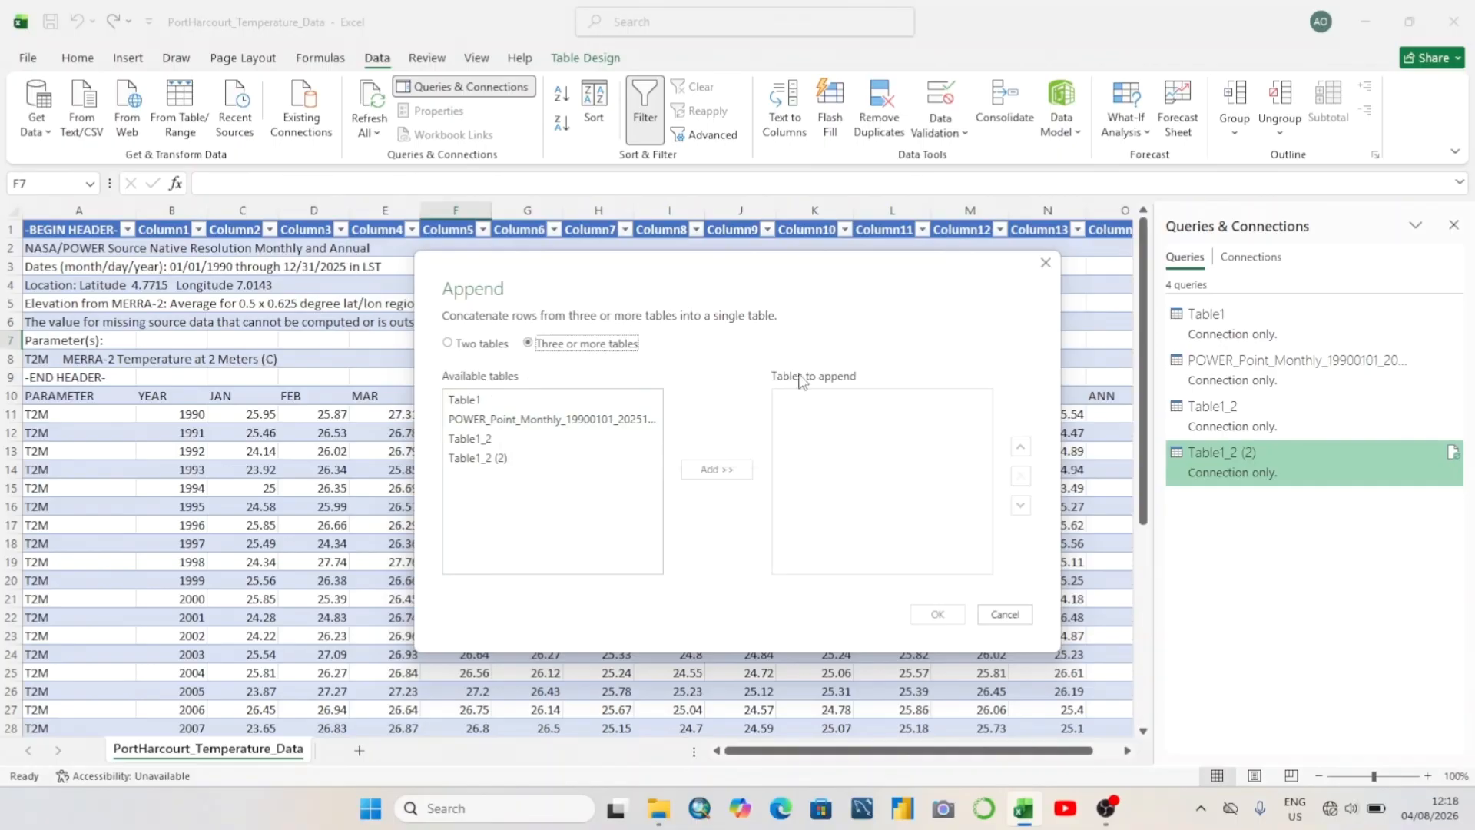
{"action": "left_click", "coordinate": [534, 403]}
{"action": "left_click", "coordinate": [530, 419], "text": "ctrl"}
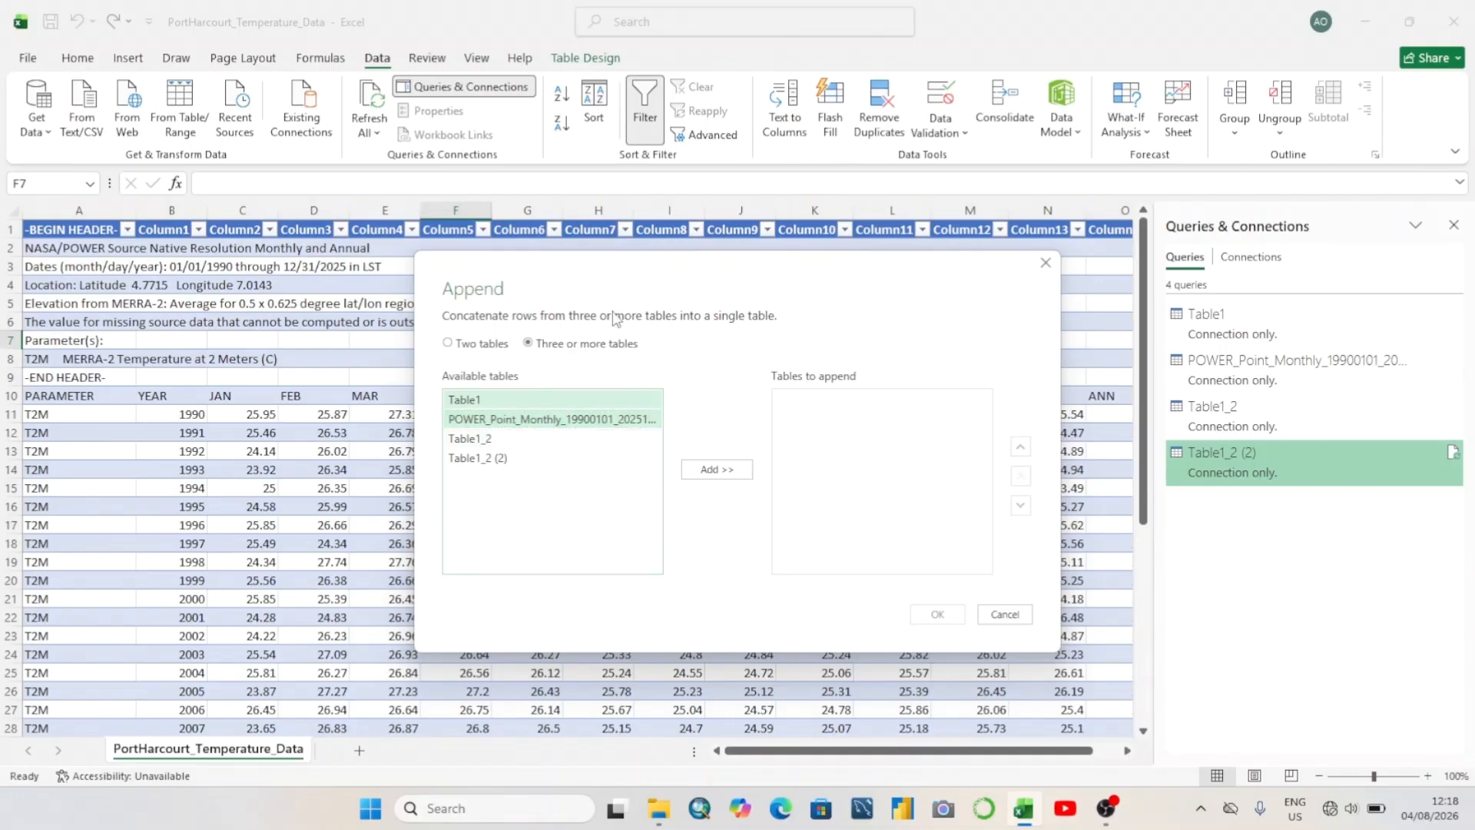
{"action": "left_click", "coordinate": [587, 399]}
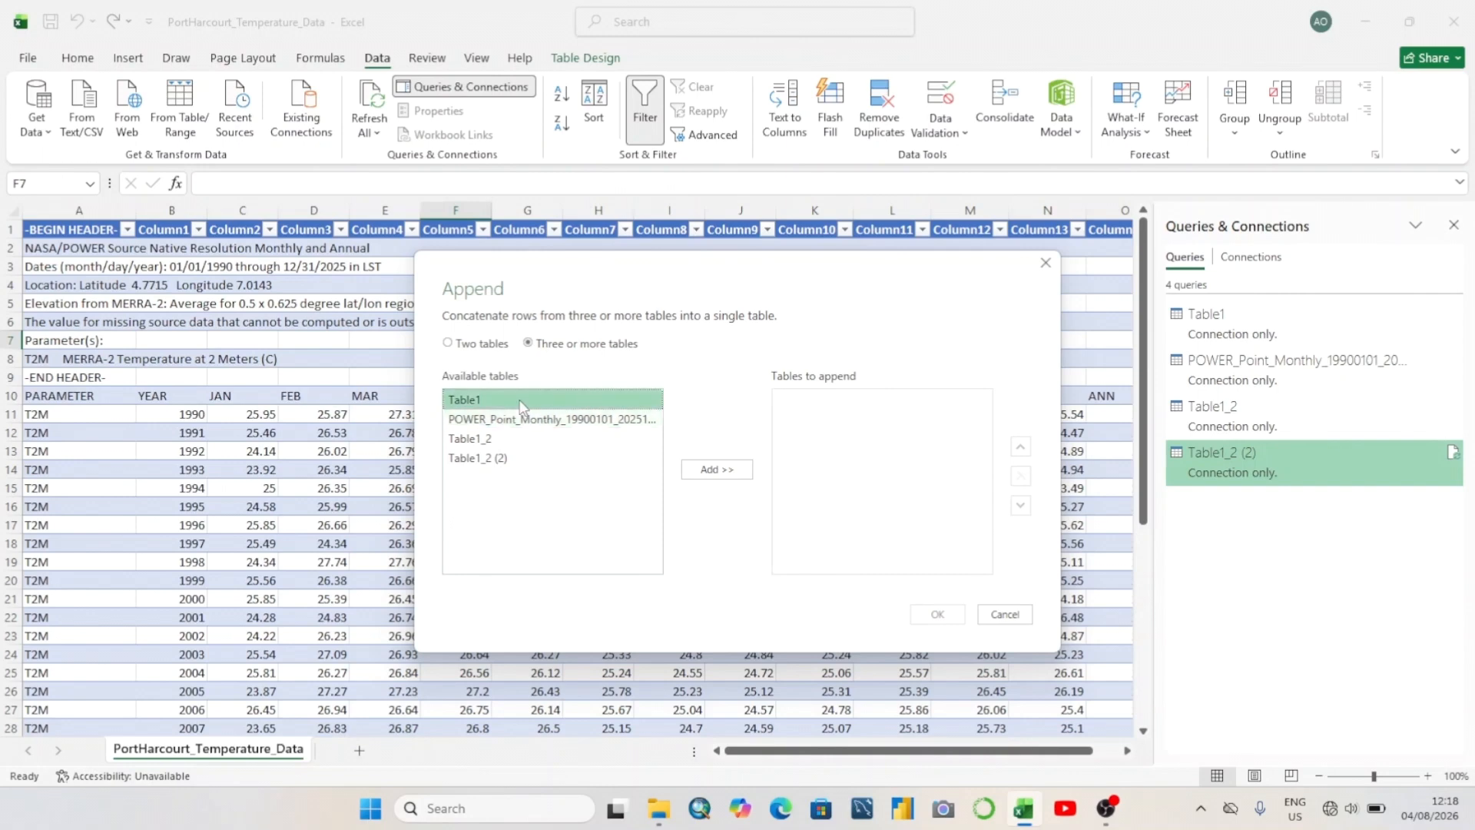
{"action": "left_click", "coordinate": [712, 471]}
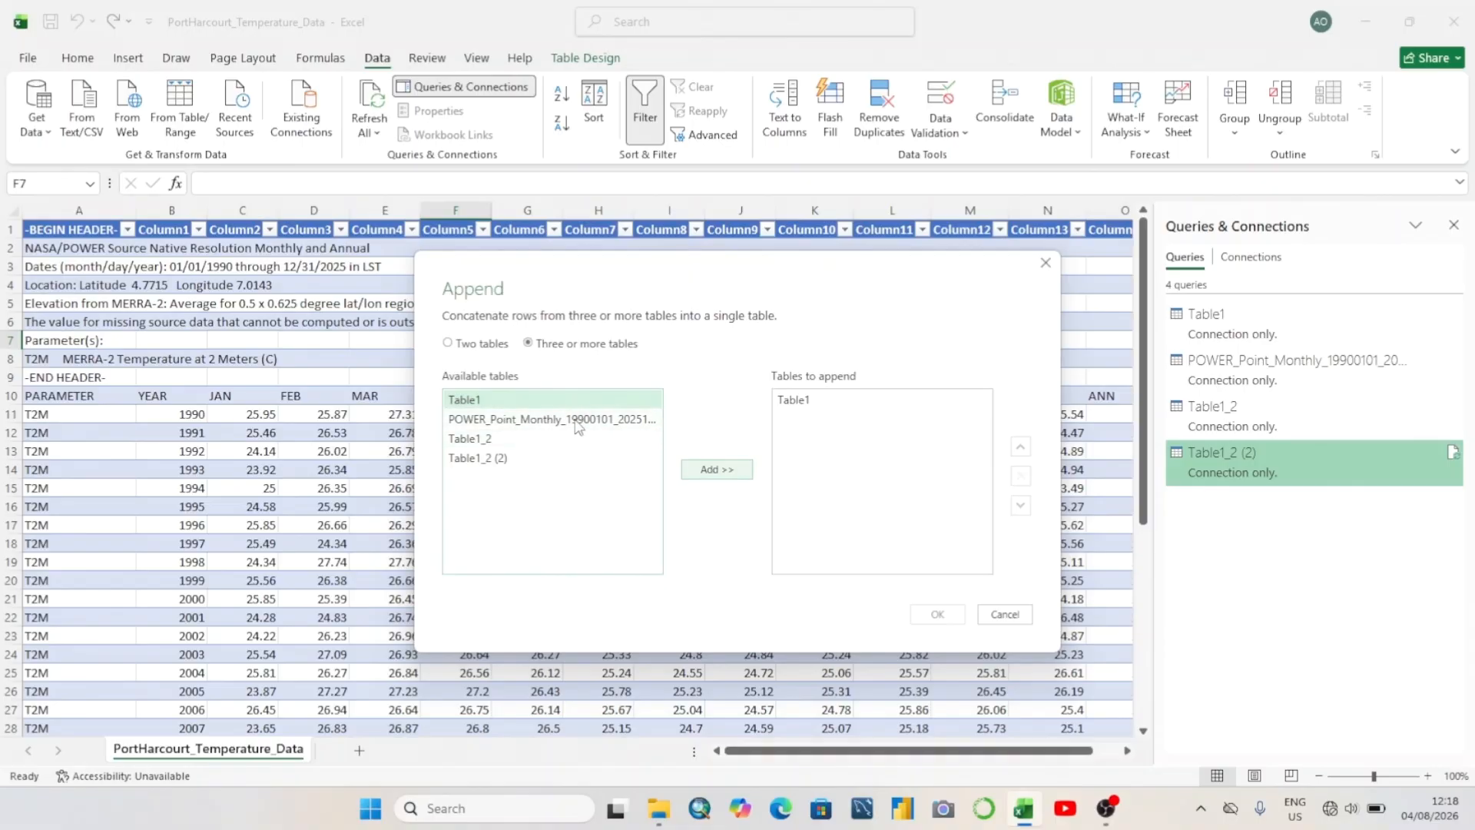
{"action": "left_click", "coordinate": [573, 423]}
{"action": "left_click", "coordinate": [703, 471]}
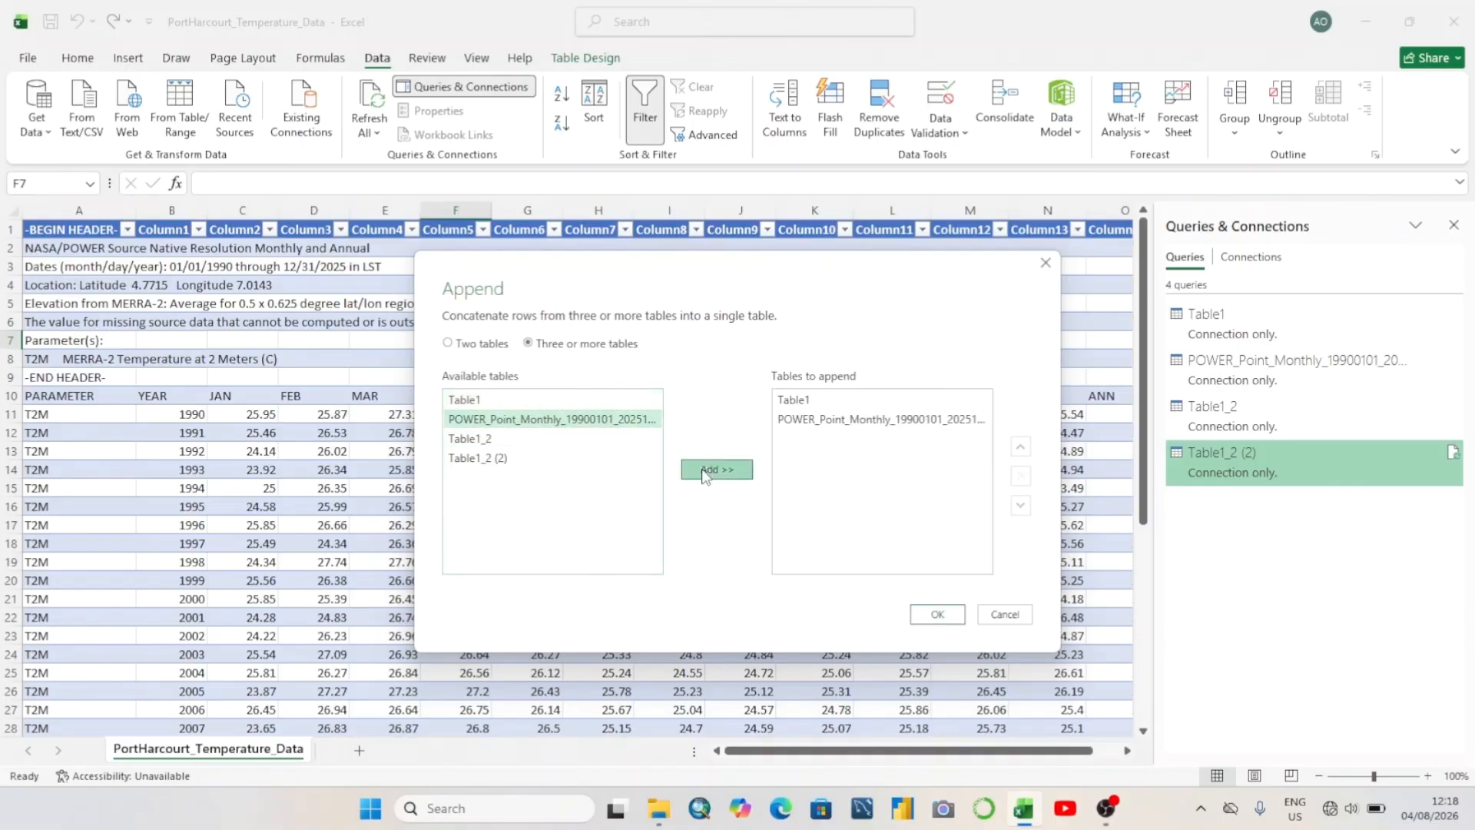
{"action": "left_click", "coordinate": [879, 401]}
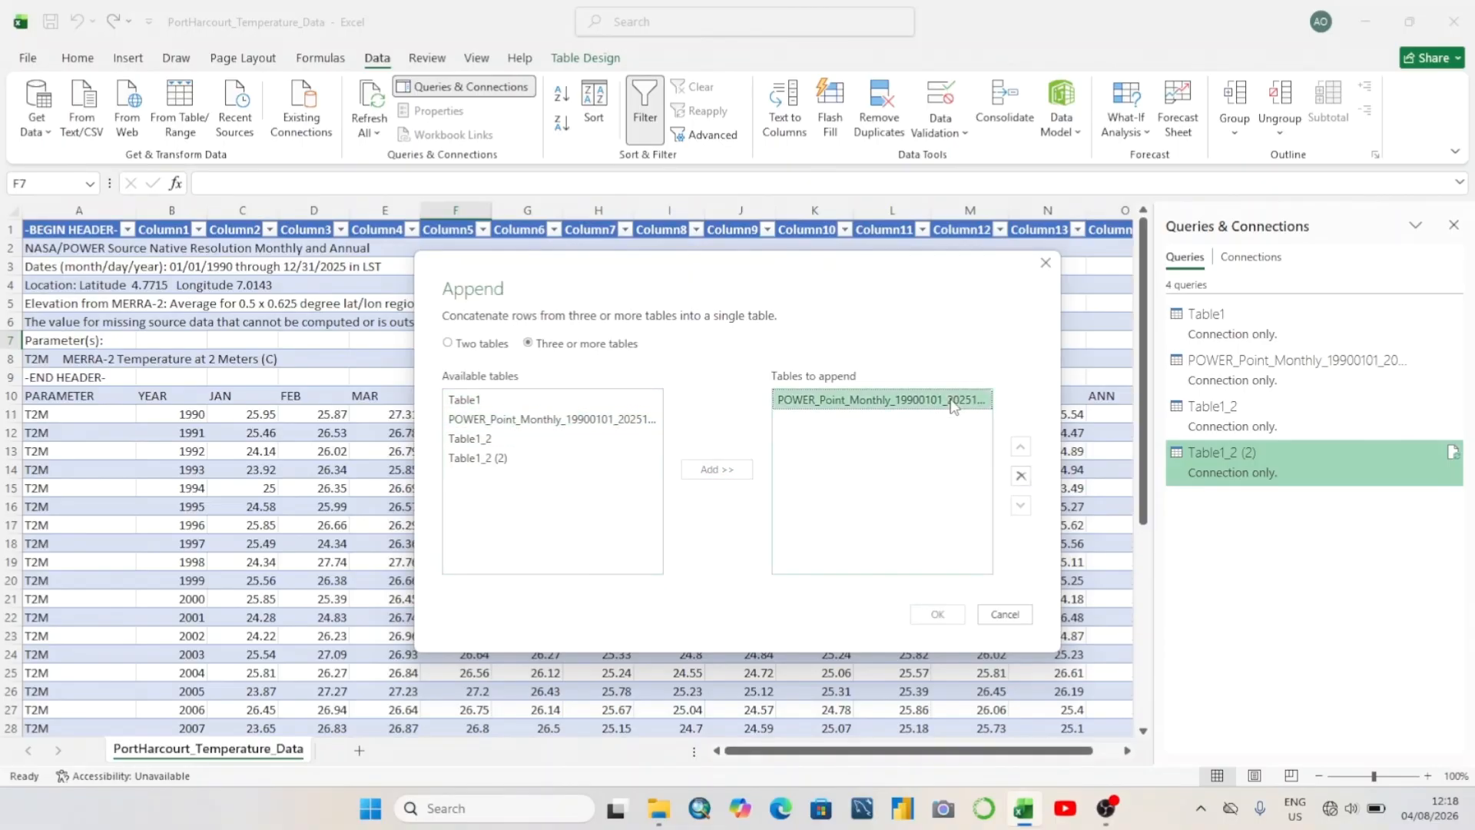
{"action": "left_click", "coordinate": [1021, 477]}
{"action": "left_click", "coordinate": [1021, 477]}
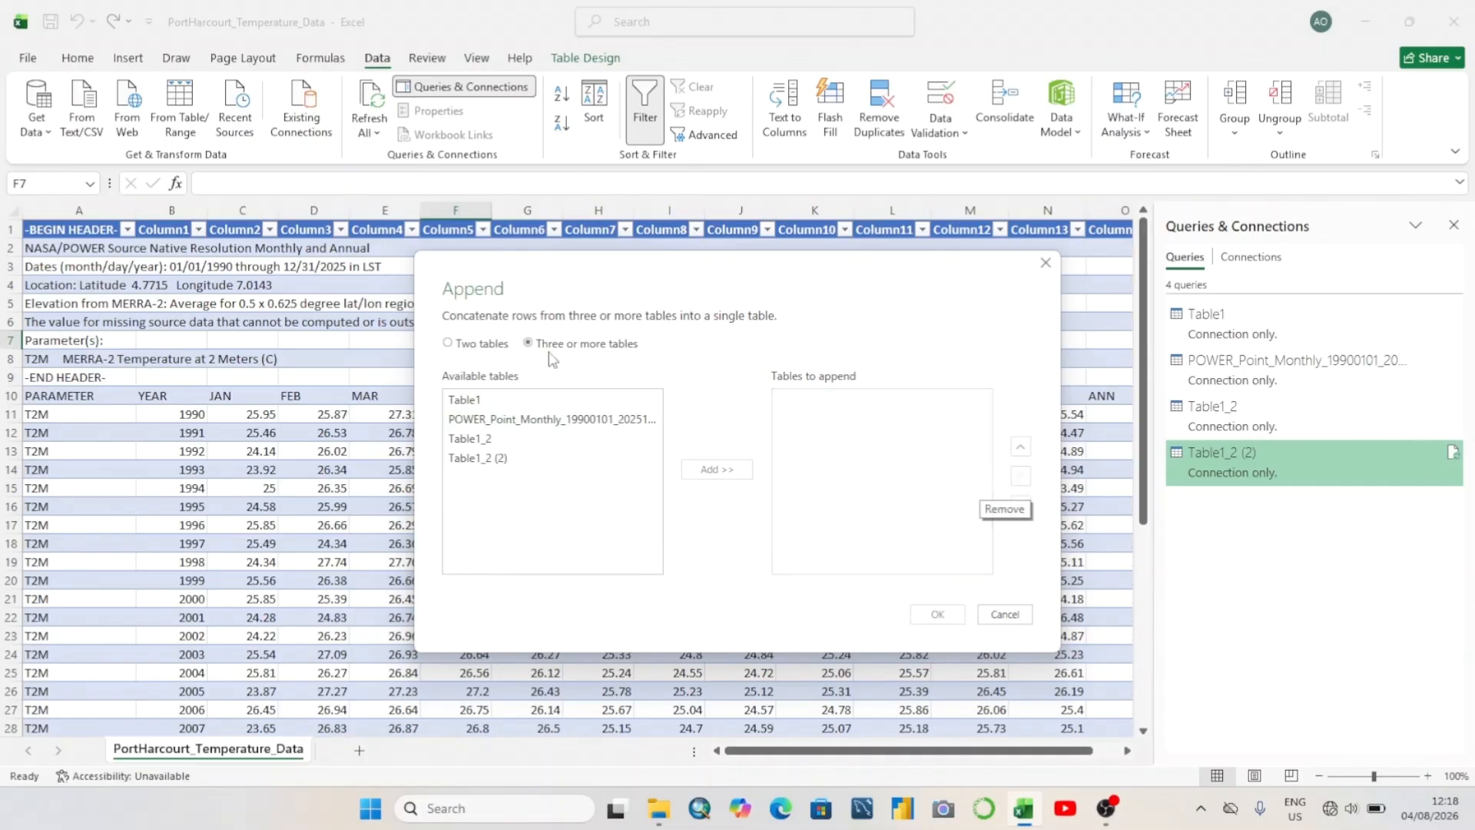
Append Table1, the POWER_Point_Monthly query, Table1_2 and Table1_2 (2) into one new query
{"action": "left_click", "coordinate": [482, 402]}
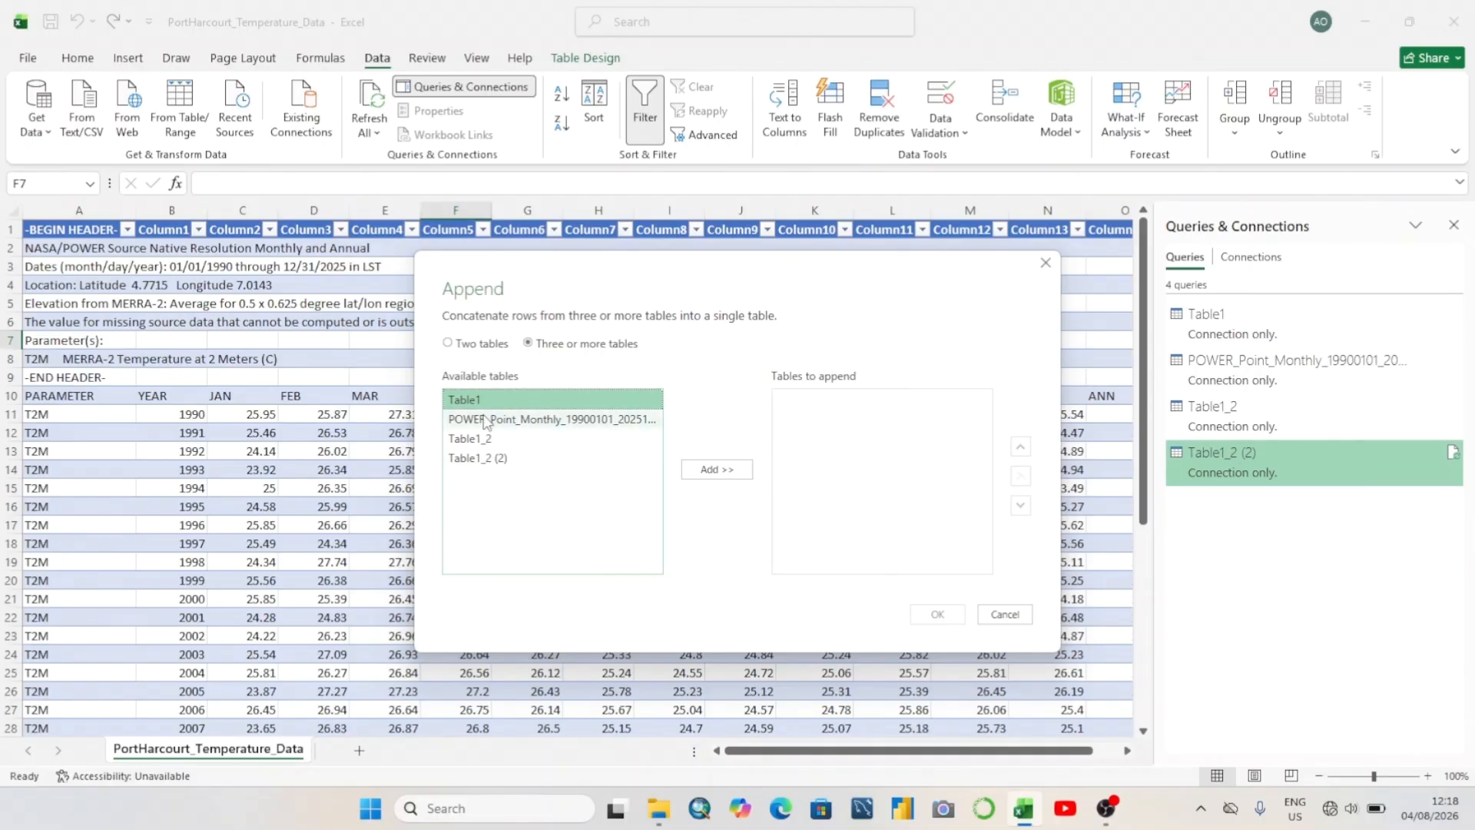
{"action": "left_click", "coordinate": [484, 421], "text": "ctrl"}
{"action": "left_click", "coordinate": [478, 439], "text": "ctrl"}
{"action": "left_click", "coordinate": [478, 458], "text": "ctrl"}
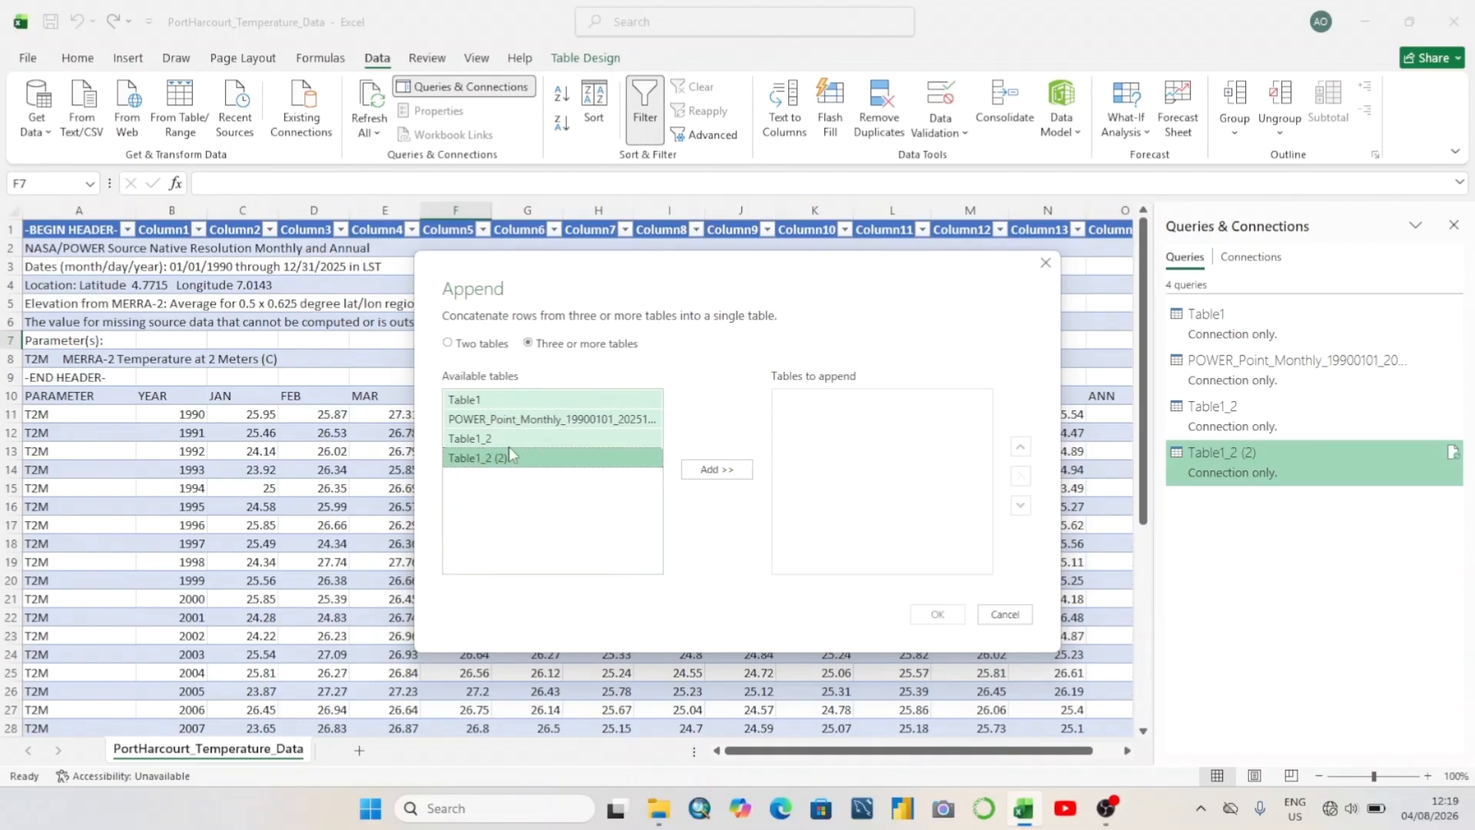
{"action": "left_click", "coordinate": [720, 470]}
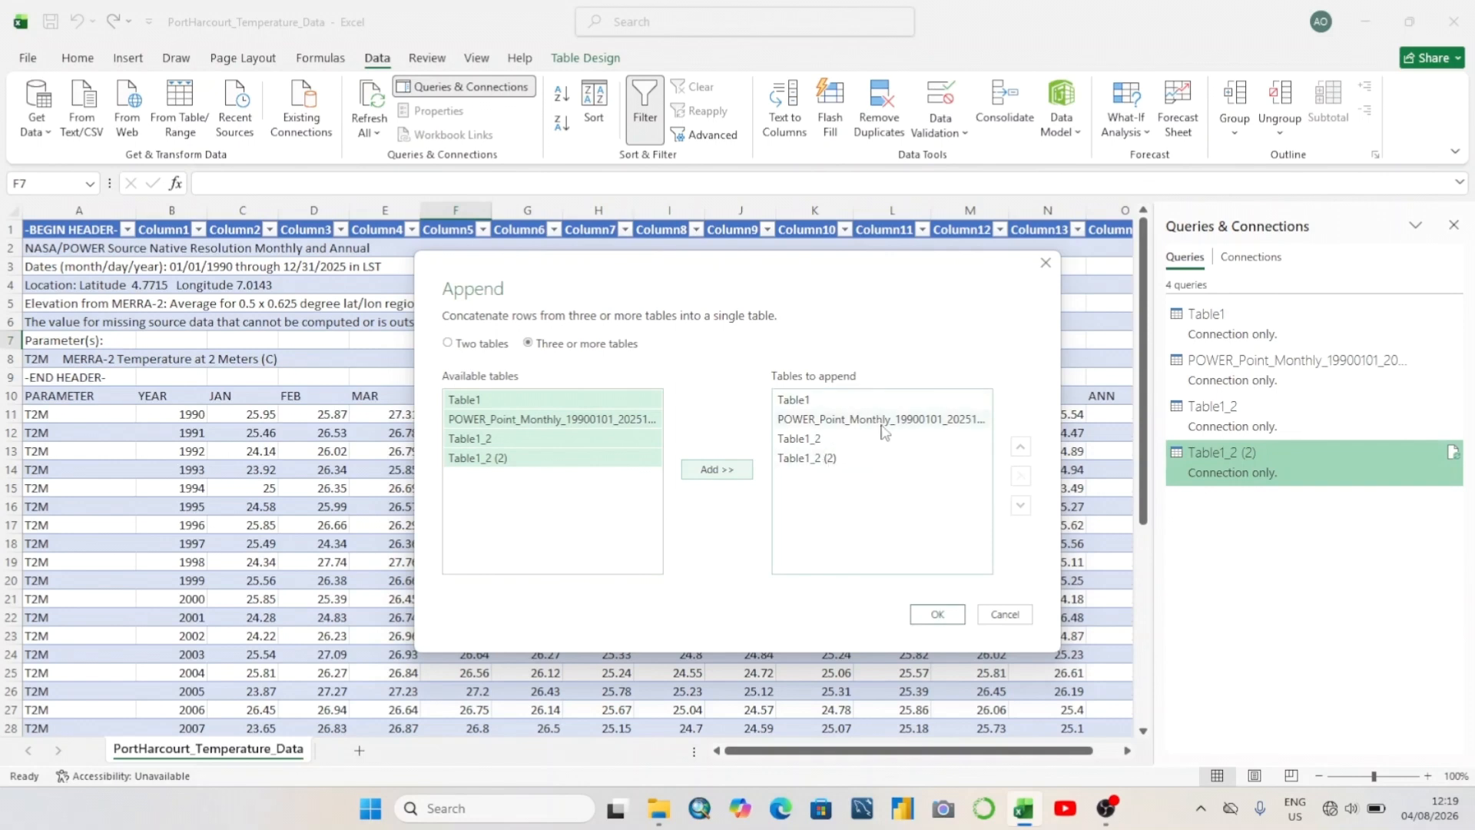
{"action": "left_click", "coordinate": [939, 615]}
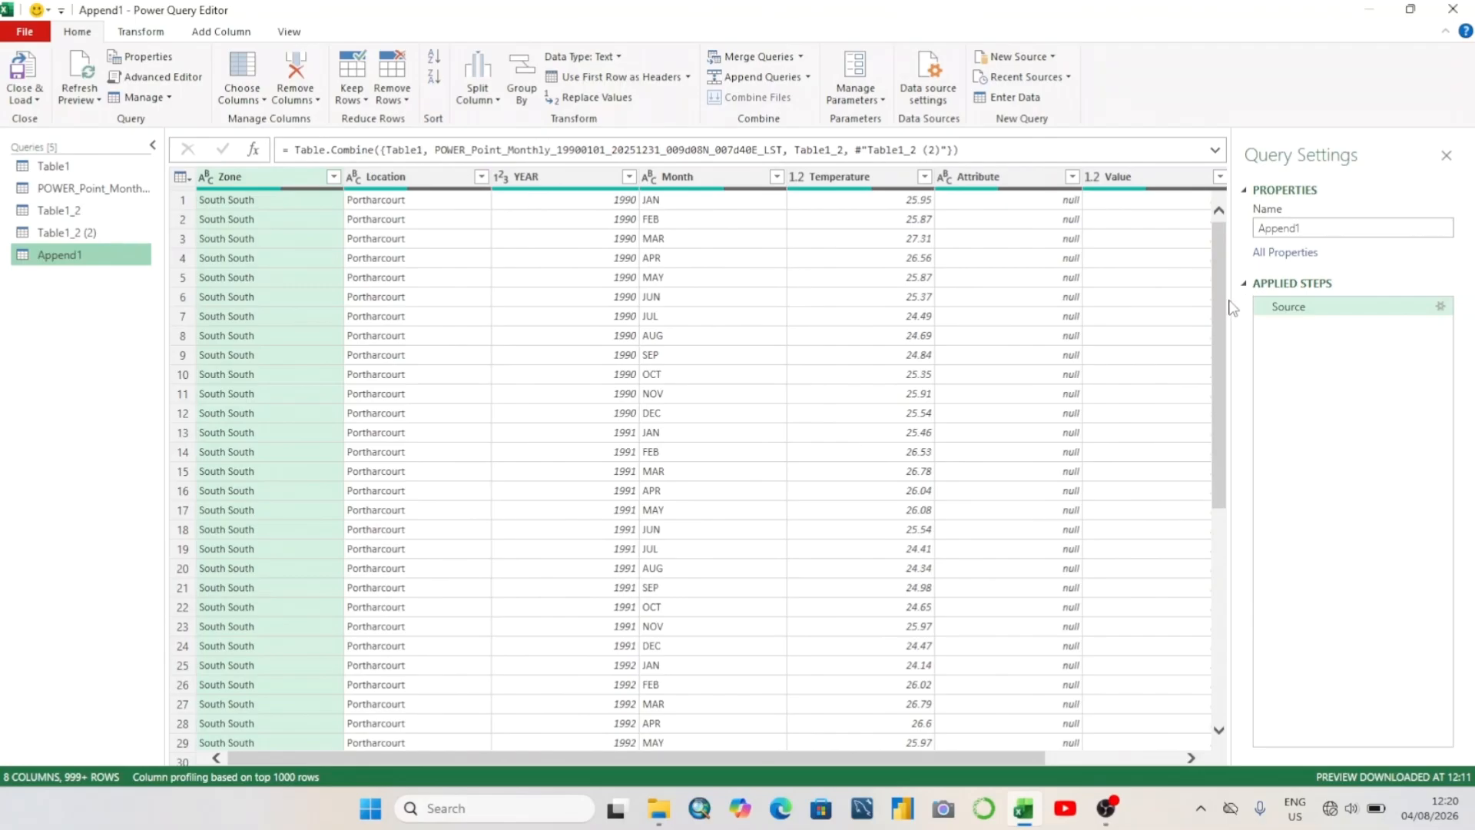
Examine the appended query's rows and columns, comparing Attribute, Value and City with the Month, Temperature and Location columns
{"action": "scroll", "coordinate": [1220, 301], "scroll_direction": "down", "scroll_amount": 15}
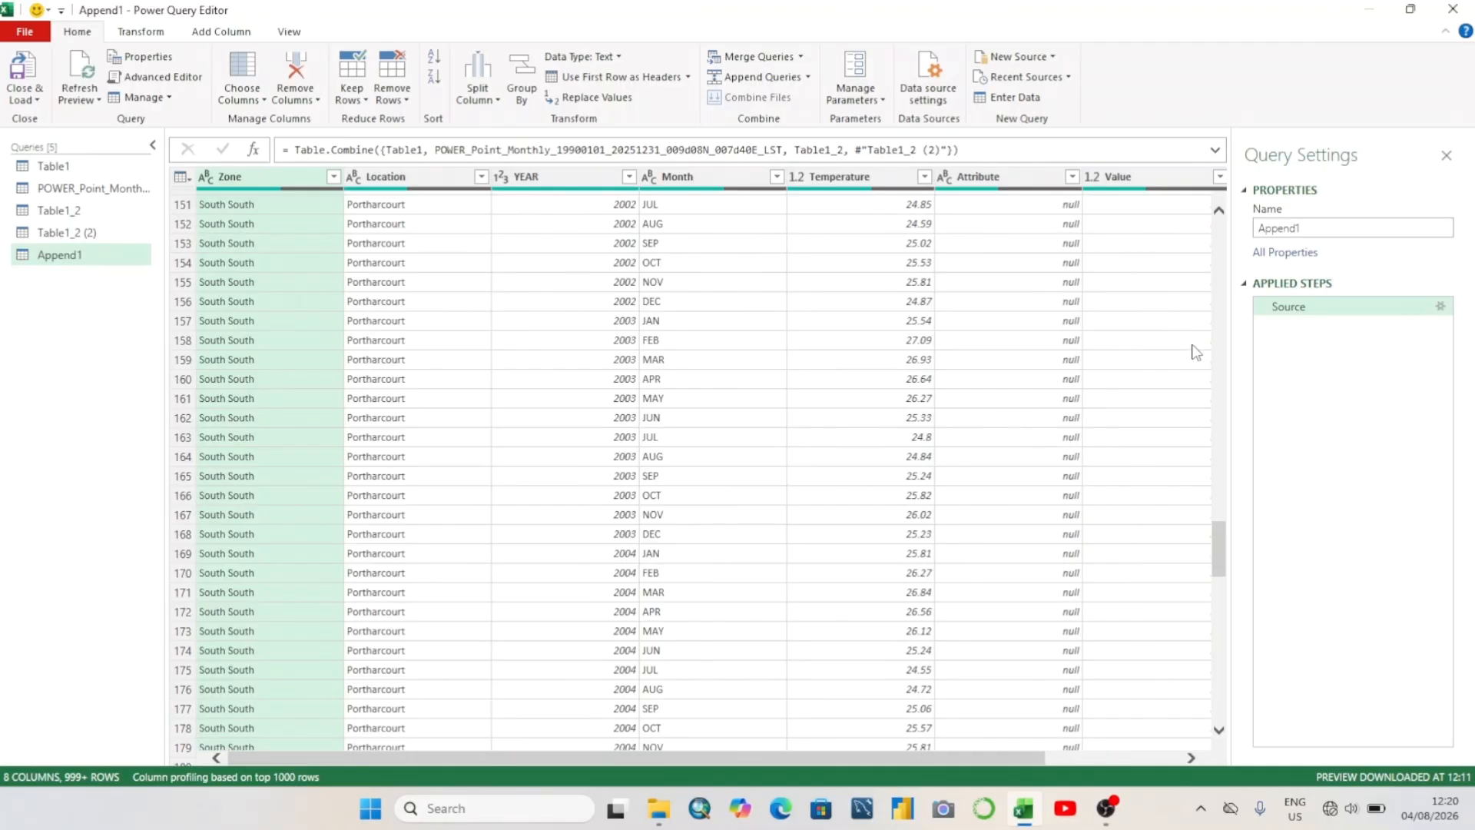
{"action": "left_click_drag", "start_coordinate": [1224, 540], "coordinate": [1225, 278]}
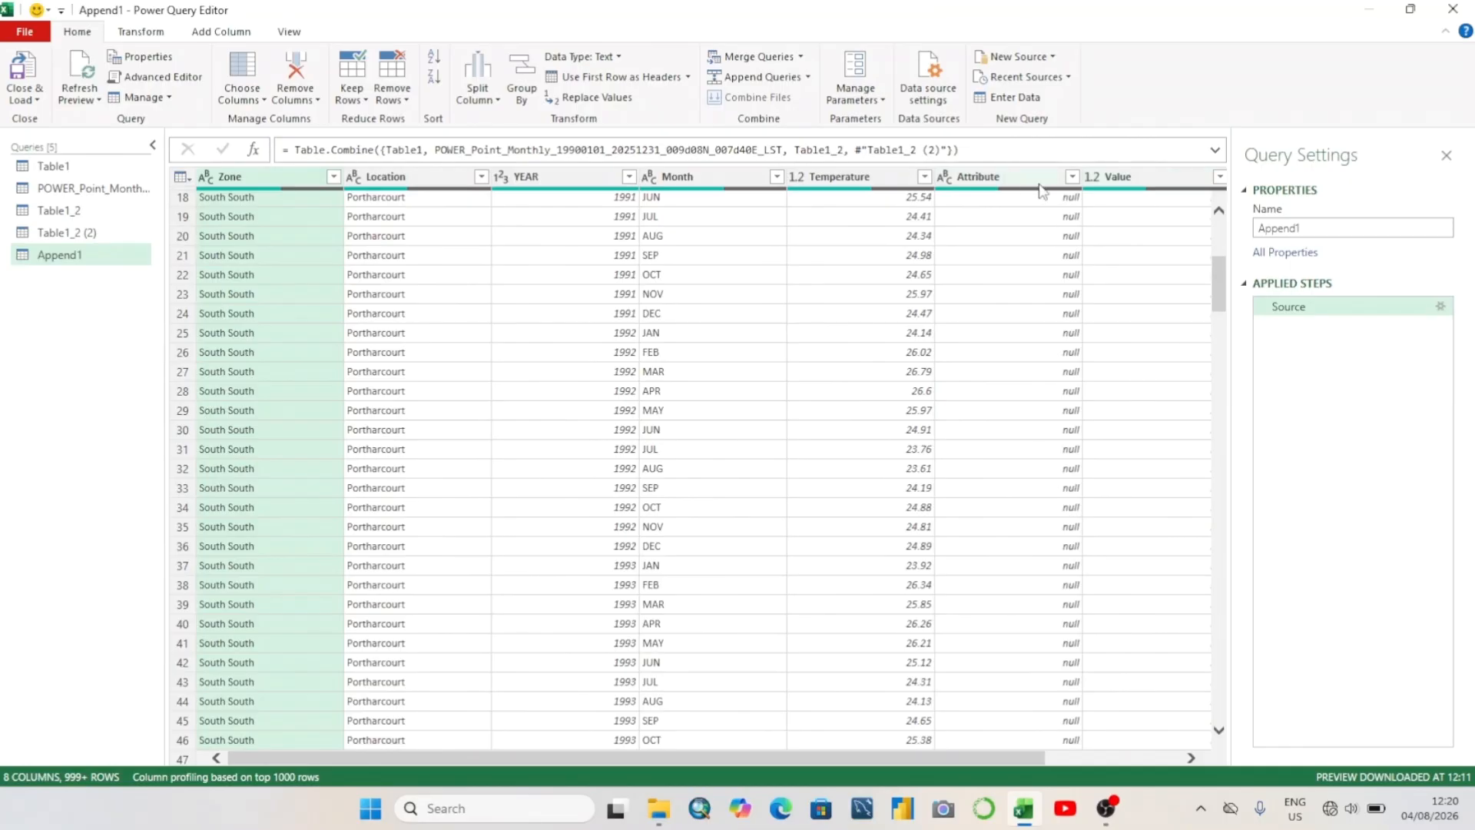
{"action": "scroll", "coordinate": [1215, 265], "scroll_direction": "up", "scroll_amount": 6}
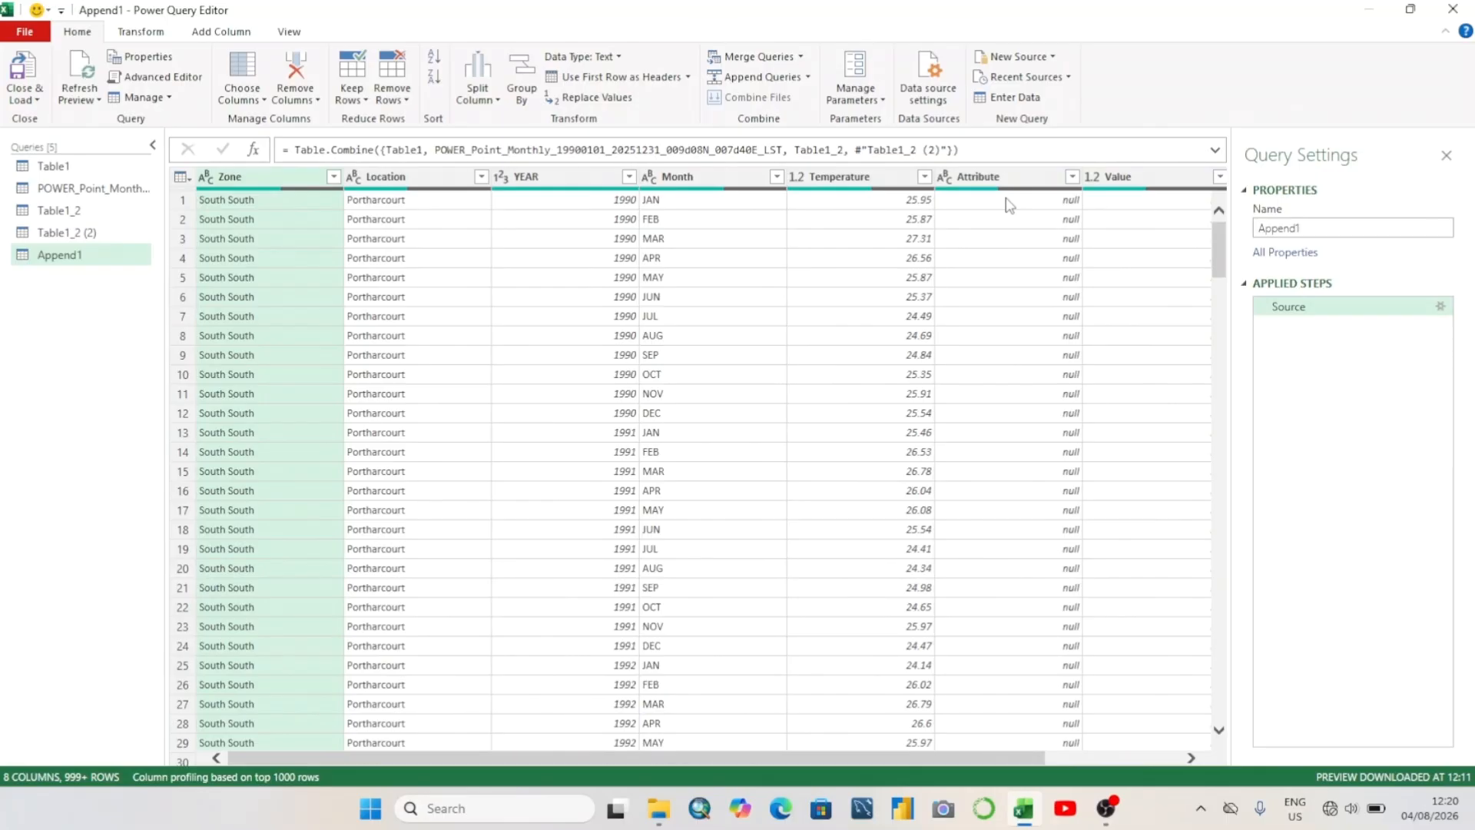
{"action": "left_click", "coordinate": [1008, 202]}
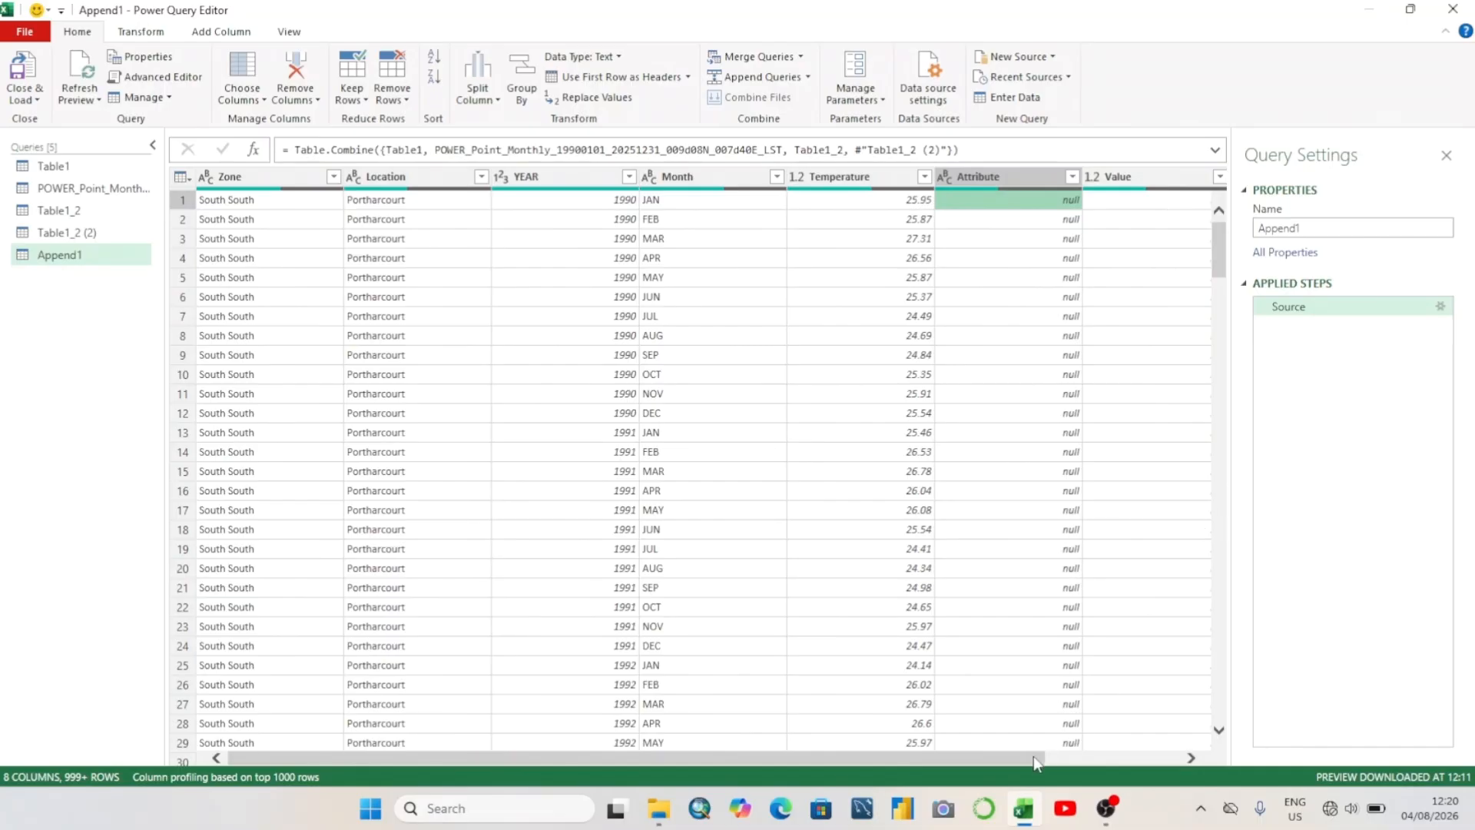
{"action": "left_click_drag", "start_coordinate": [1034, 756], "coordinate": [1100, 783]}
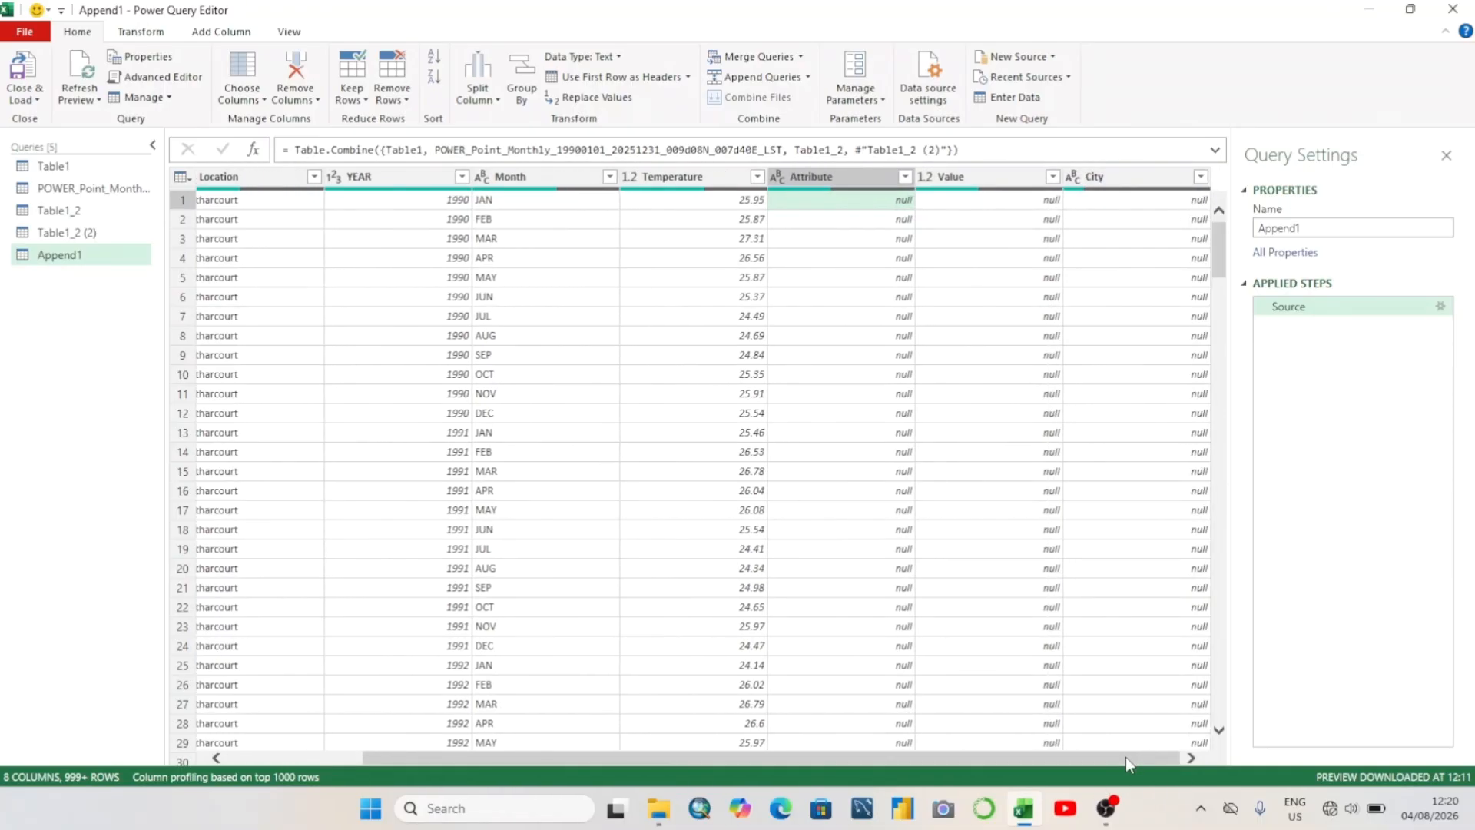
{"action": "left_click", "coordinate": [836, 185]}
{"action": "left_click_drag", "start_coordinate": [898, 759], "coordinate": [763, 759]}
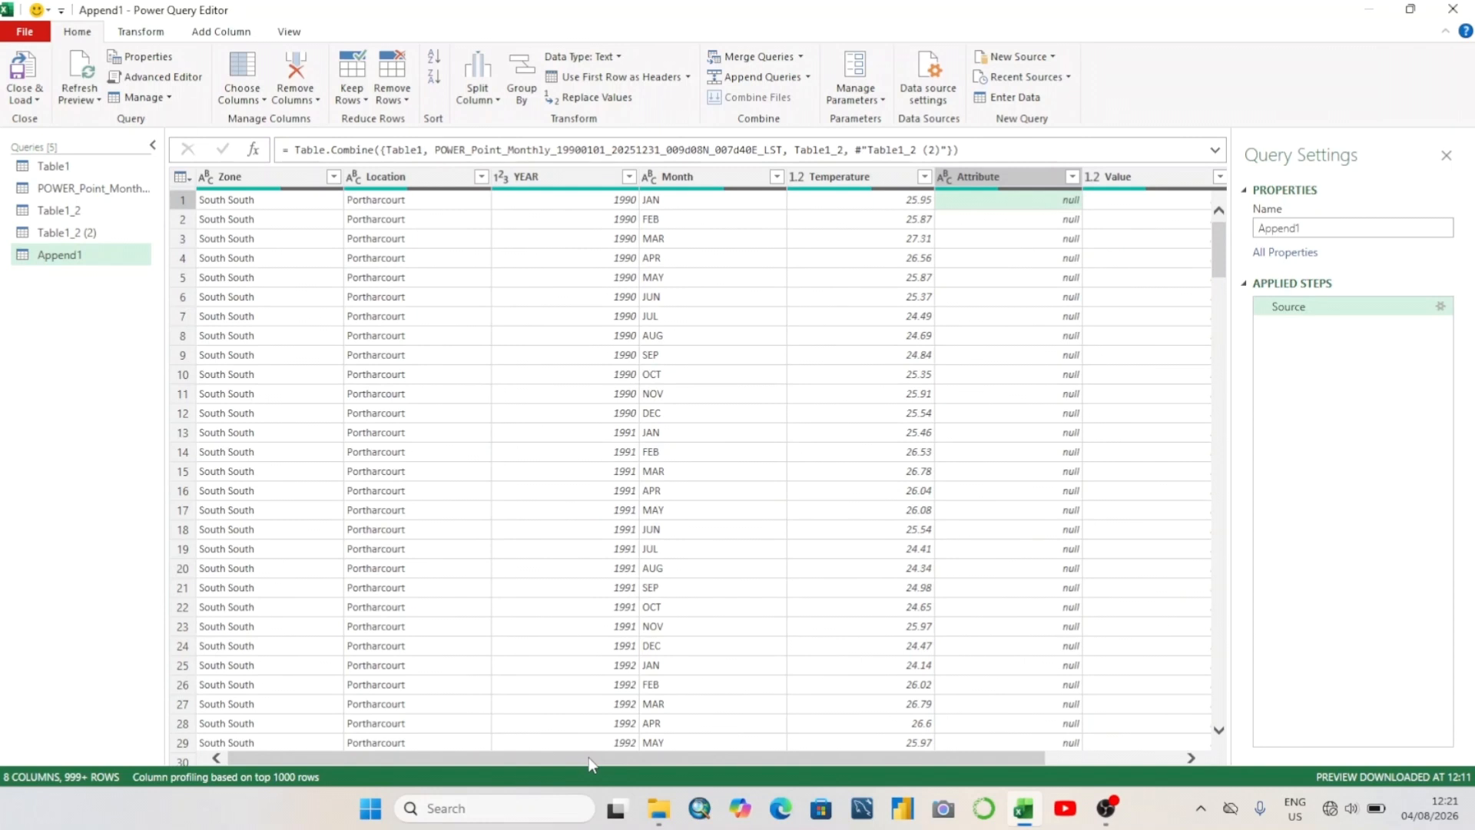
{"action": "left_click_drag", "start_coordinate": [591, 762], "coordinate": [859, 730]}
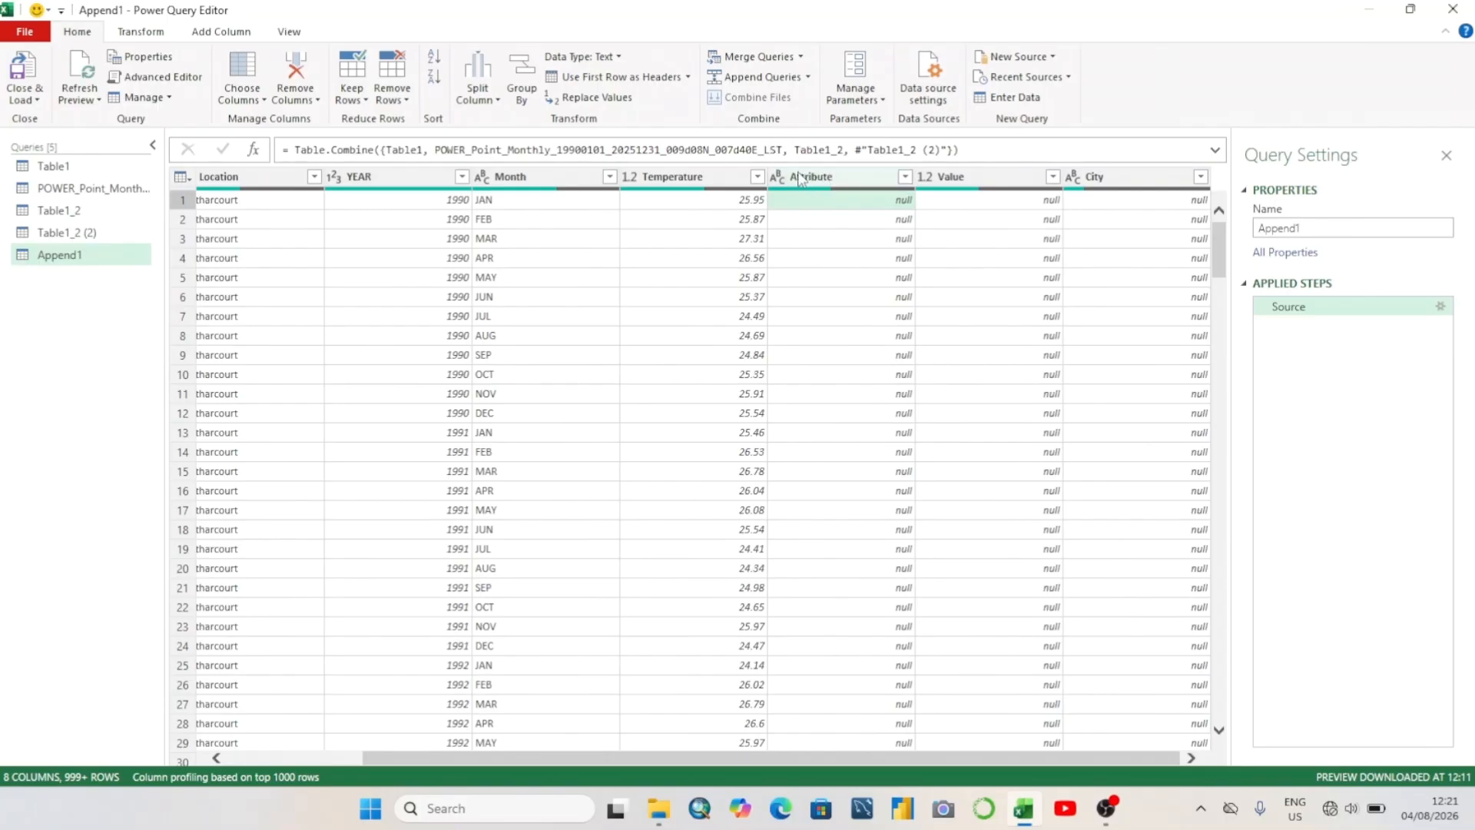
{"action": "mouse_move", "coordinate": [873, 199]}
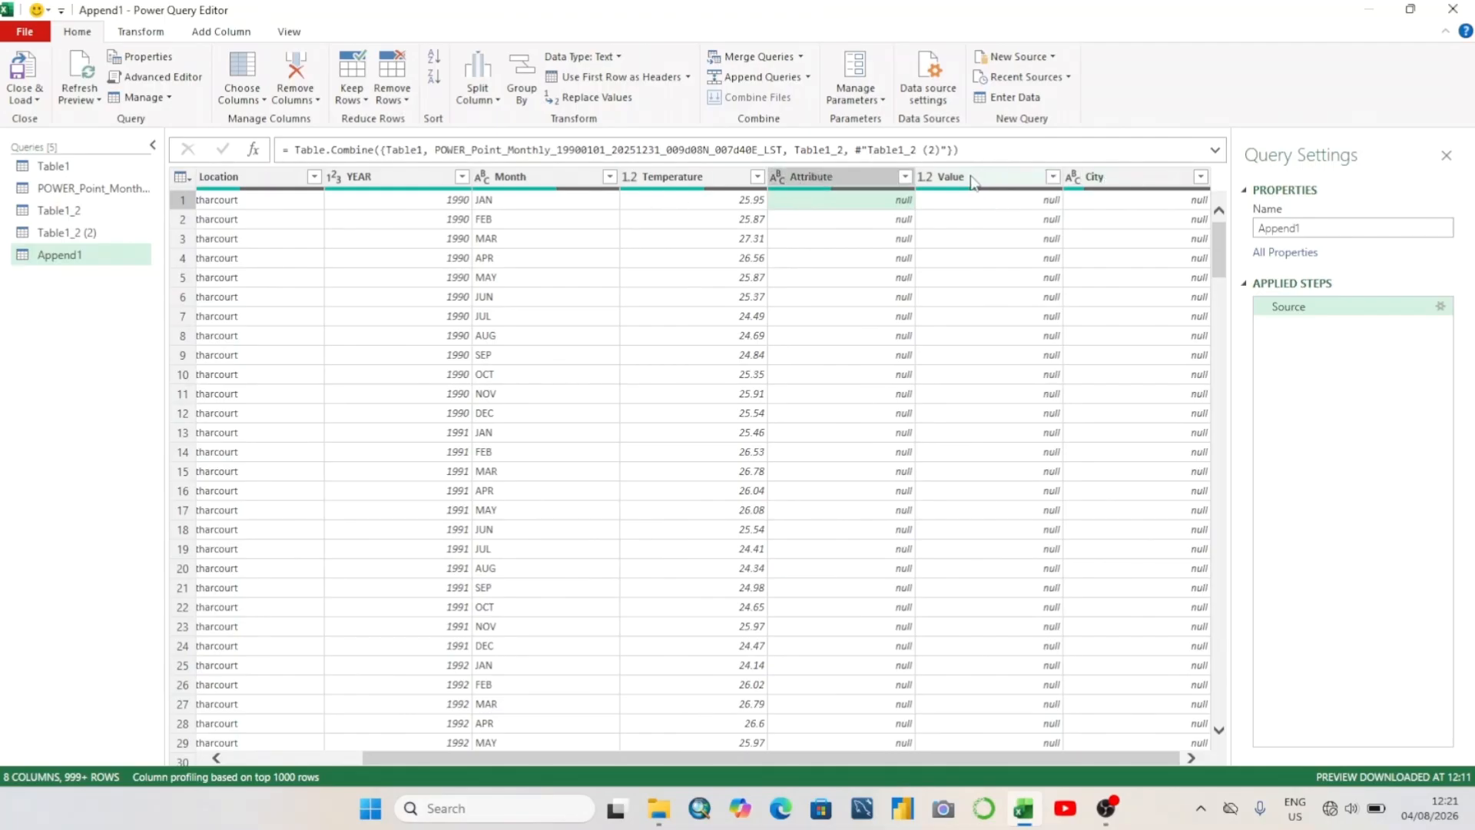
{"action": "mouse_move", "coordinate": [485, 193]}
{"action": "left_click_drag", "start_coordinate": [1222, 276], "coordinate": [1221, 653]}
{"action": "left_click_drag", "start_coordinate": [1212, 340], "coordinate": [1201, 202]}
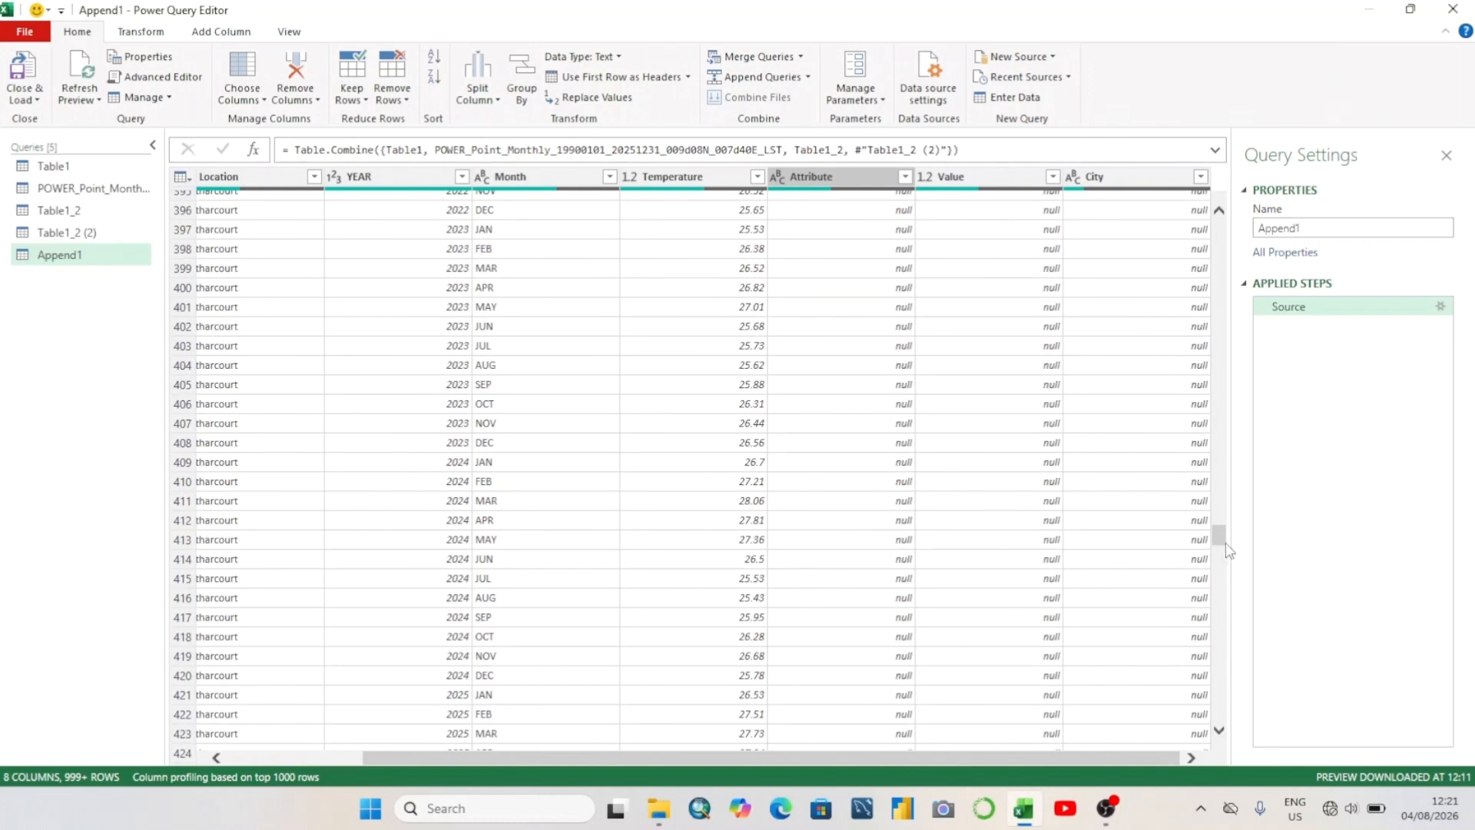
{"action": "left_click_drag", "start_coordinate": [1221, 541], "coordinate": [1223, 225]}
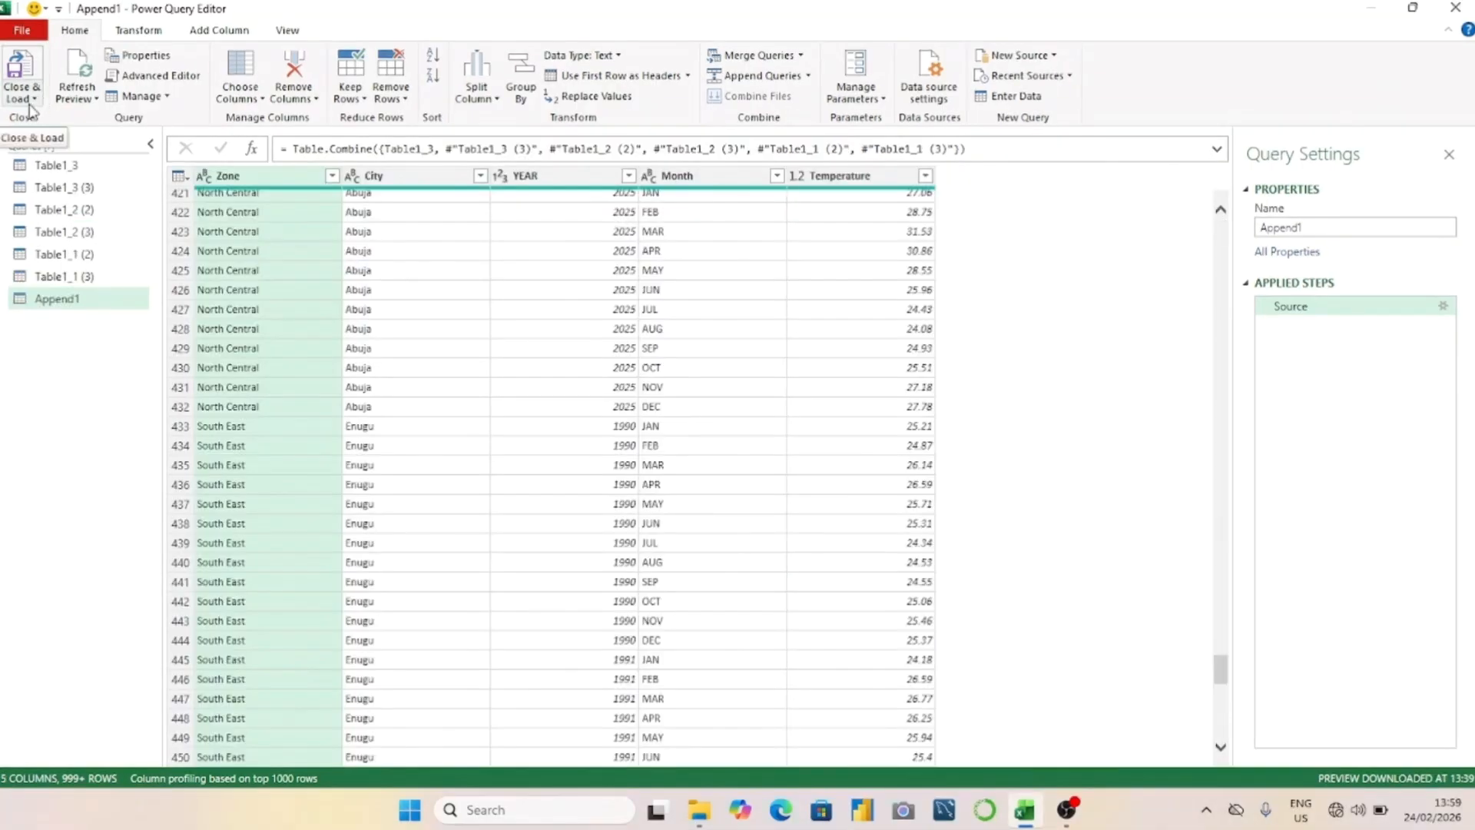
Close the query editor and load the six-table Append1 query into the workbook, checking the loaded rows through to the end
{"action": "left_click", "coordinate": [30, 108]}
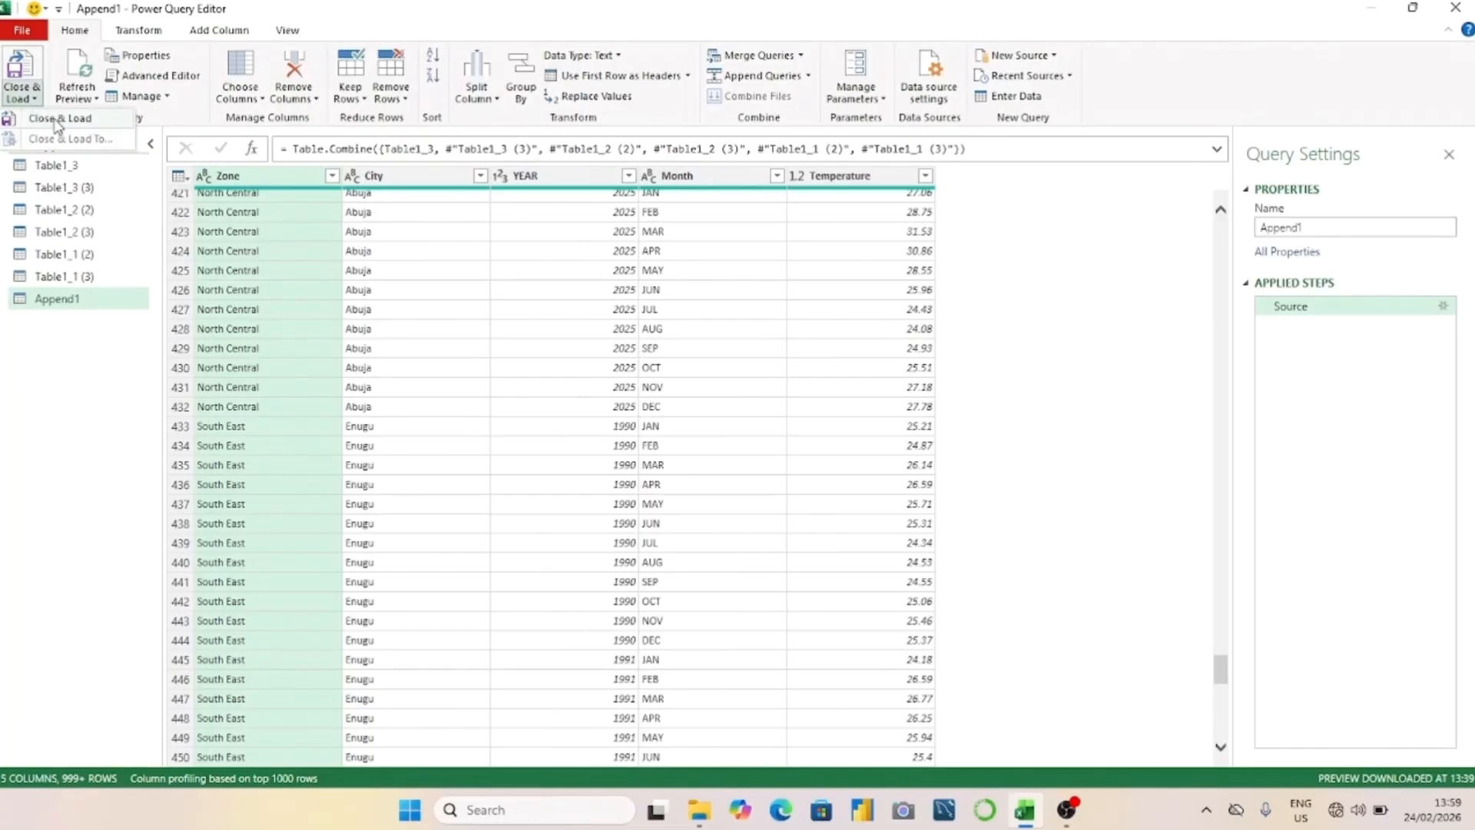
{"action": "left_click", "coordinate": [57, 120]}
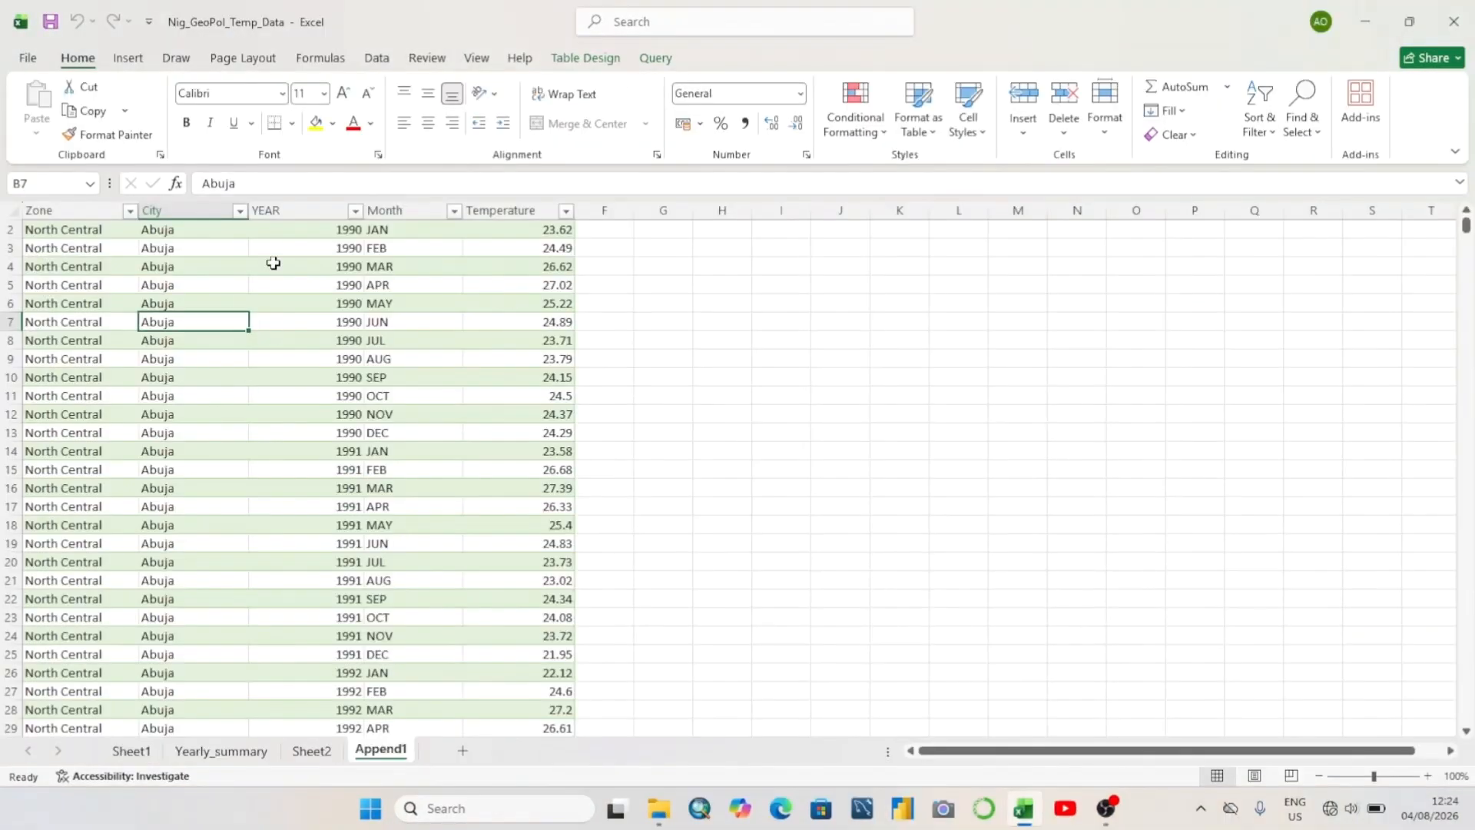
{"action": "left_click", "coordinate": [590, 341]}
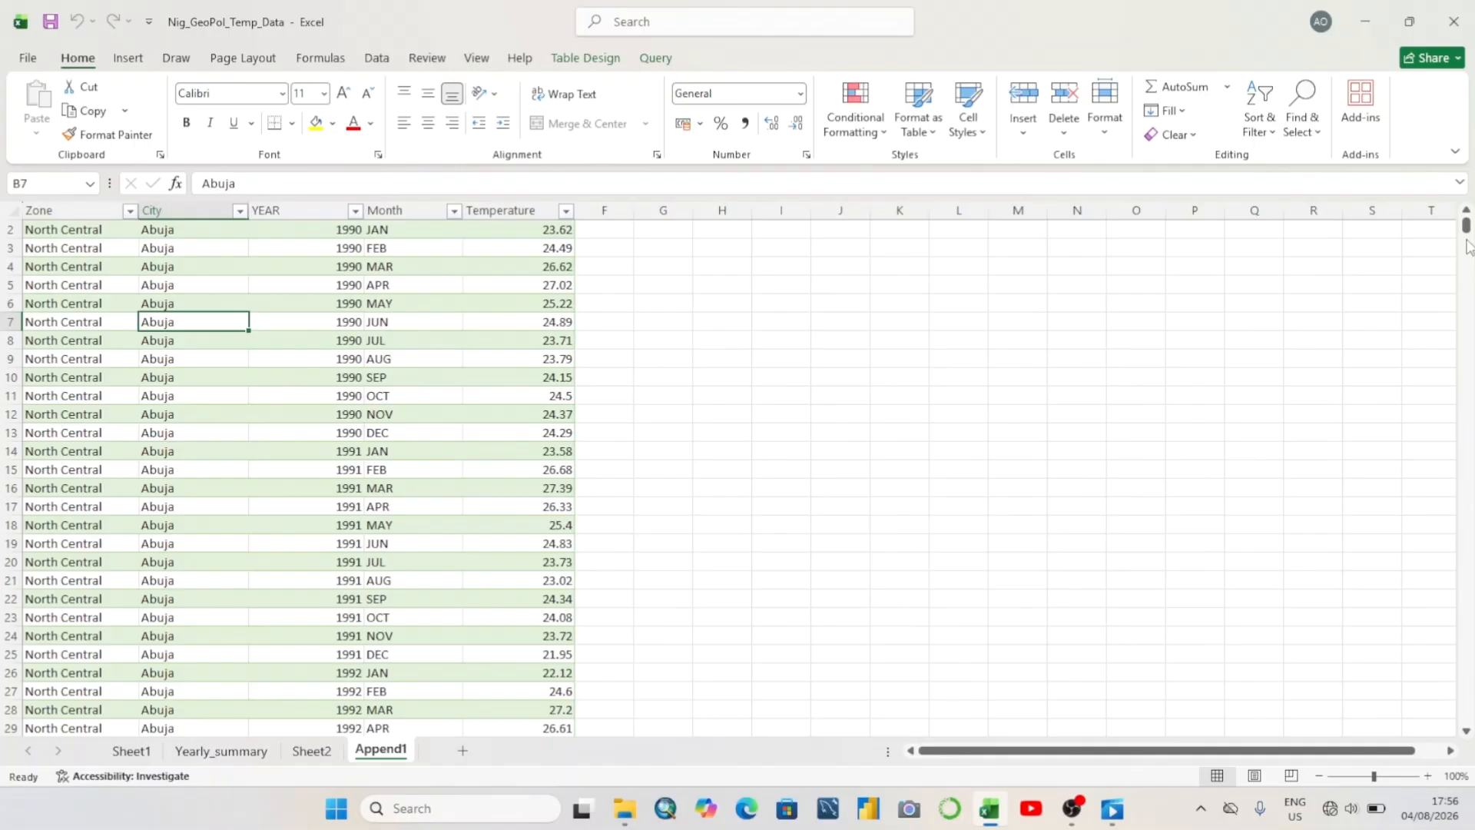
{"action": "left_click_drag", "start_coordinate": [1468, 245], "coordinate": [1423, 742]}
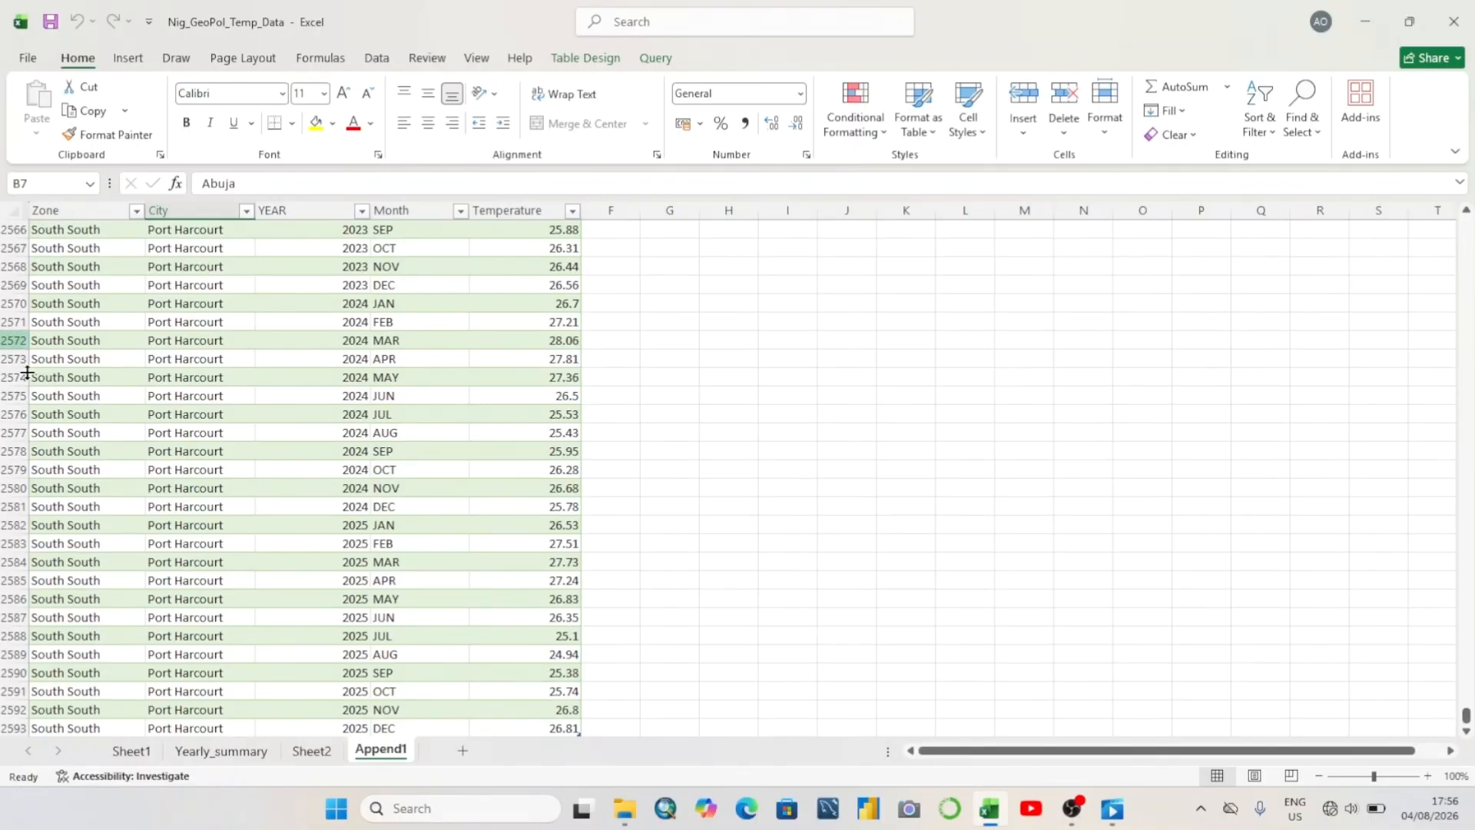
{"action": "key", "text": "ctrl+BackSpace"}
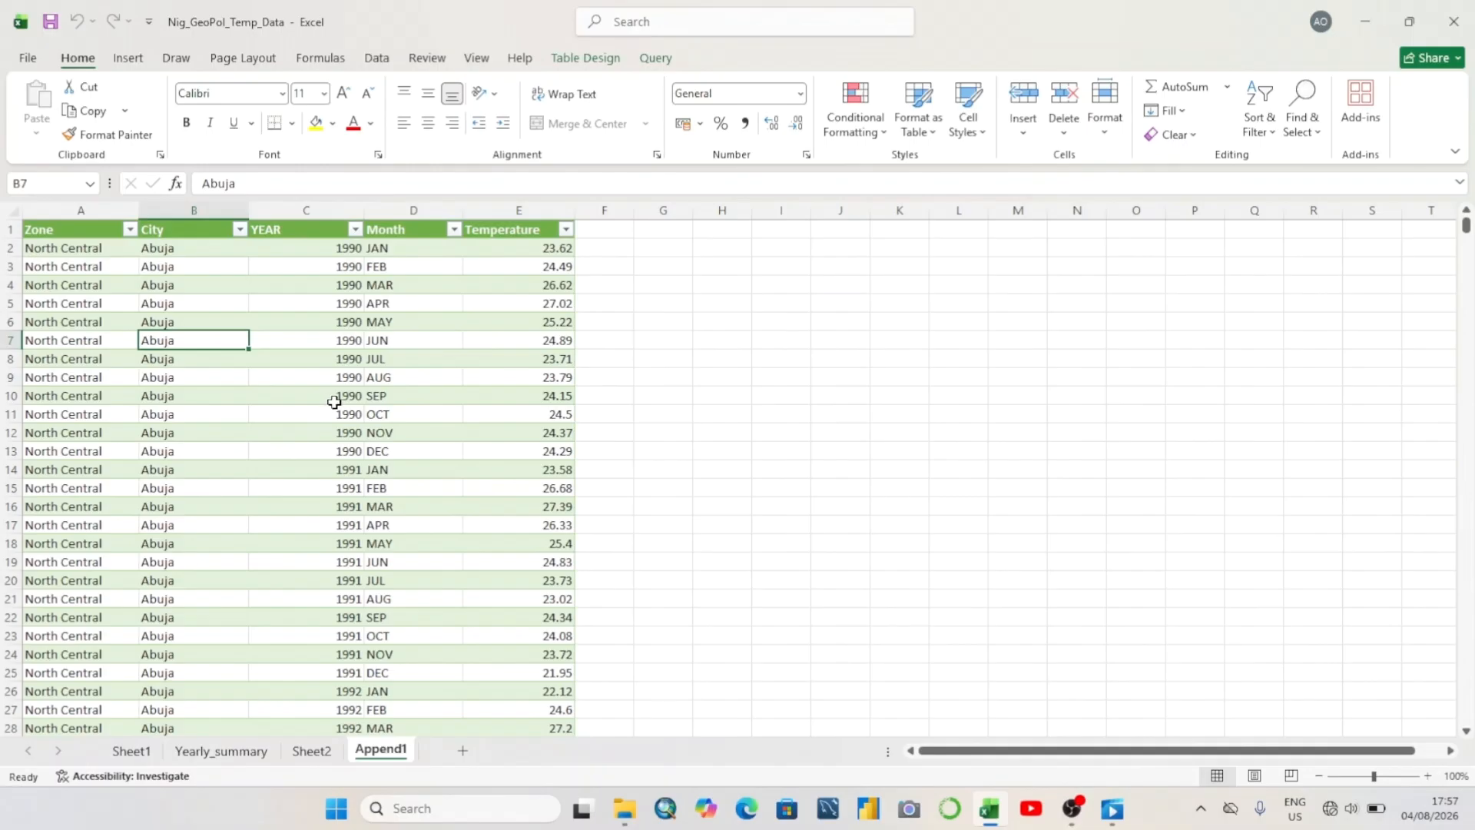
Insert a PivotTable based on the Append1 table, placed on a new worksheet
{"action": "left_click", "coordinate": [270, 392]}
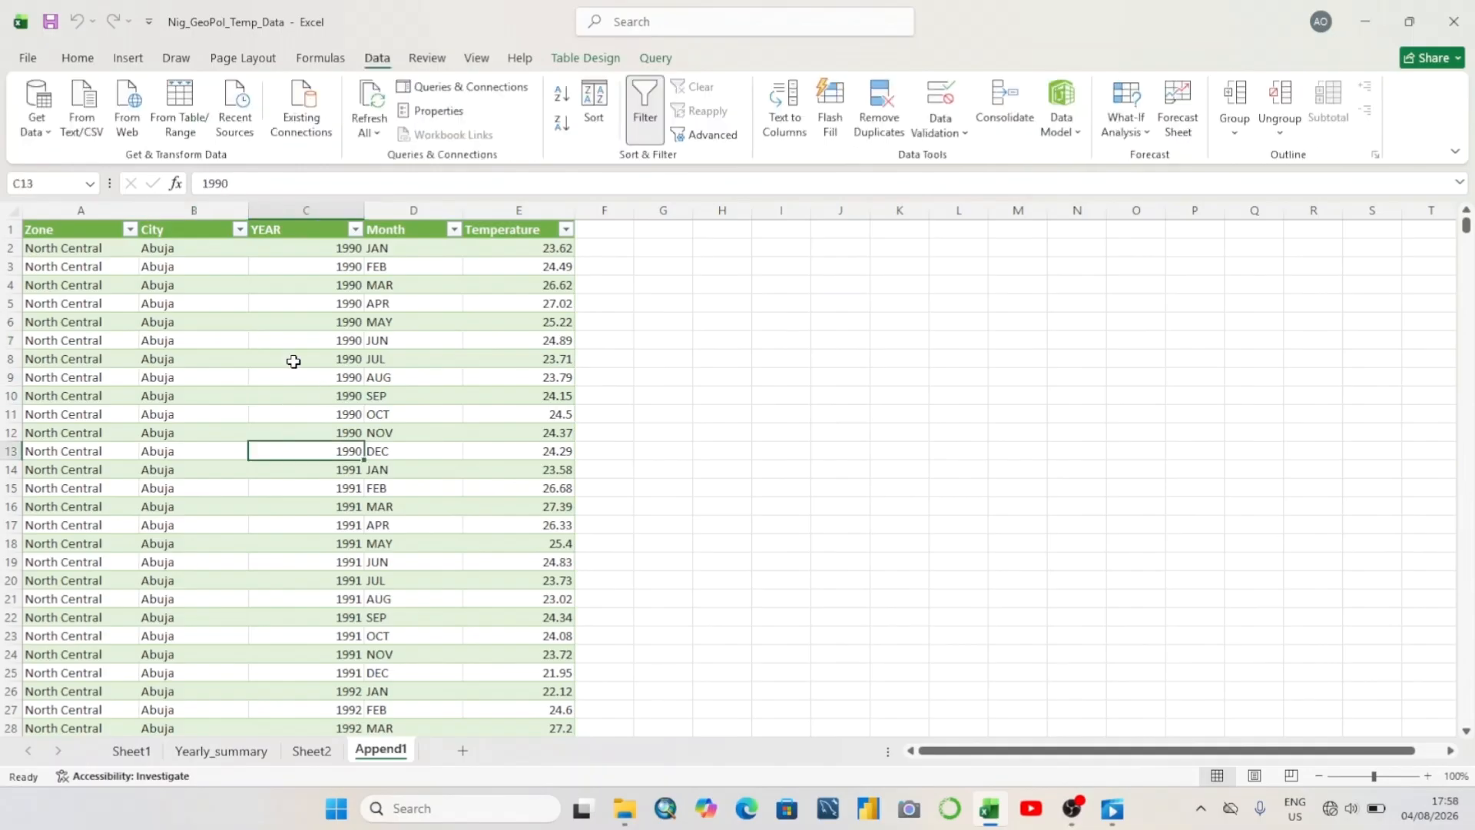
{"action": "left_click_drag", "start_coordinate": [293, 362], "coordinate": [292, 372]}
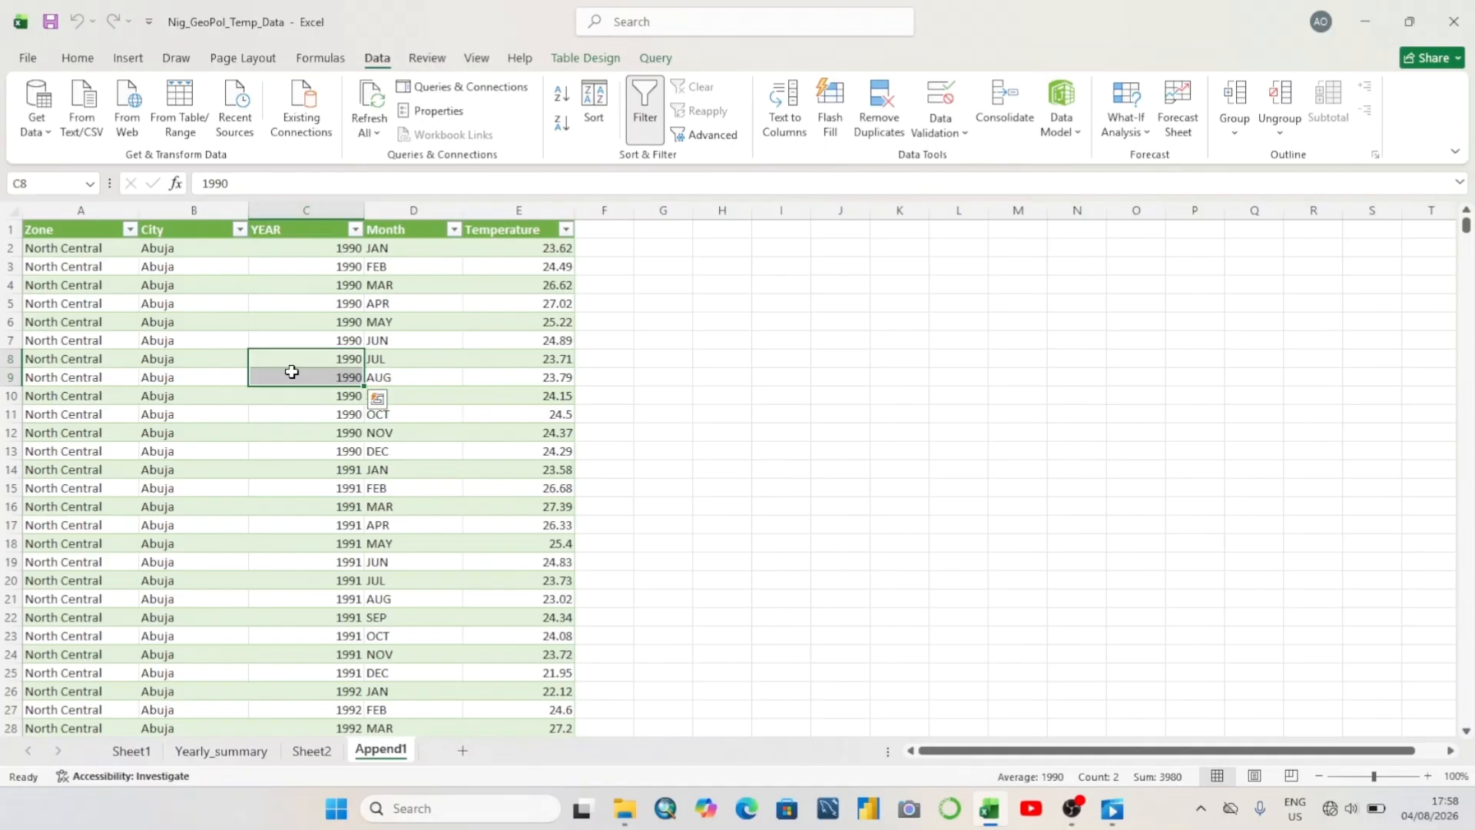
{"action": "left_click", "coordinate": [256, 438]}
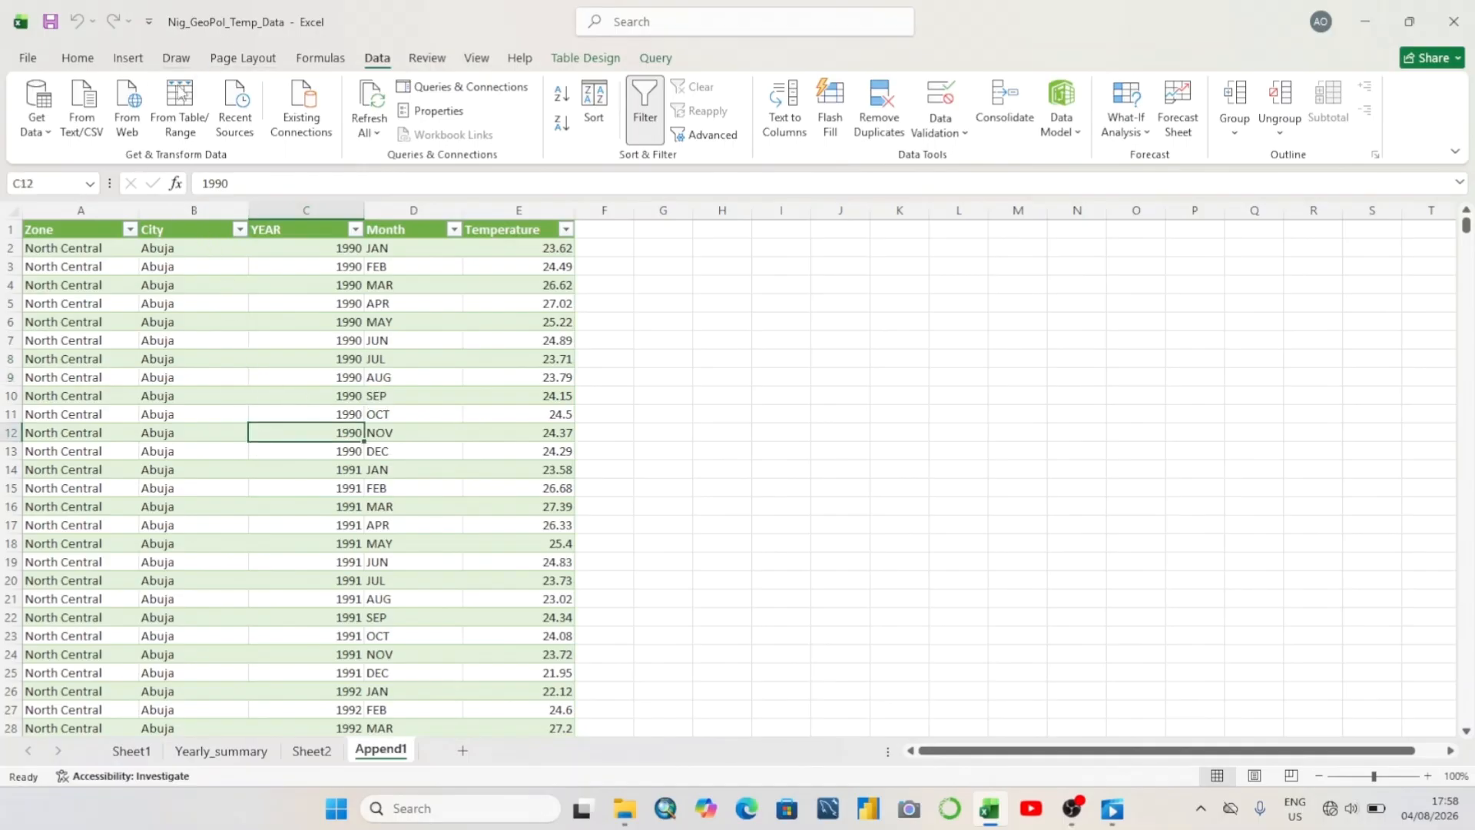
{"action": "left_click", "coordinate": [128, 60]}
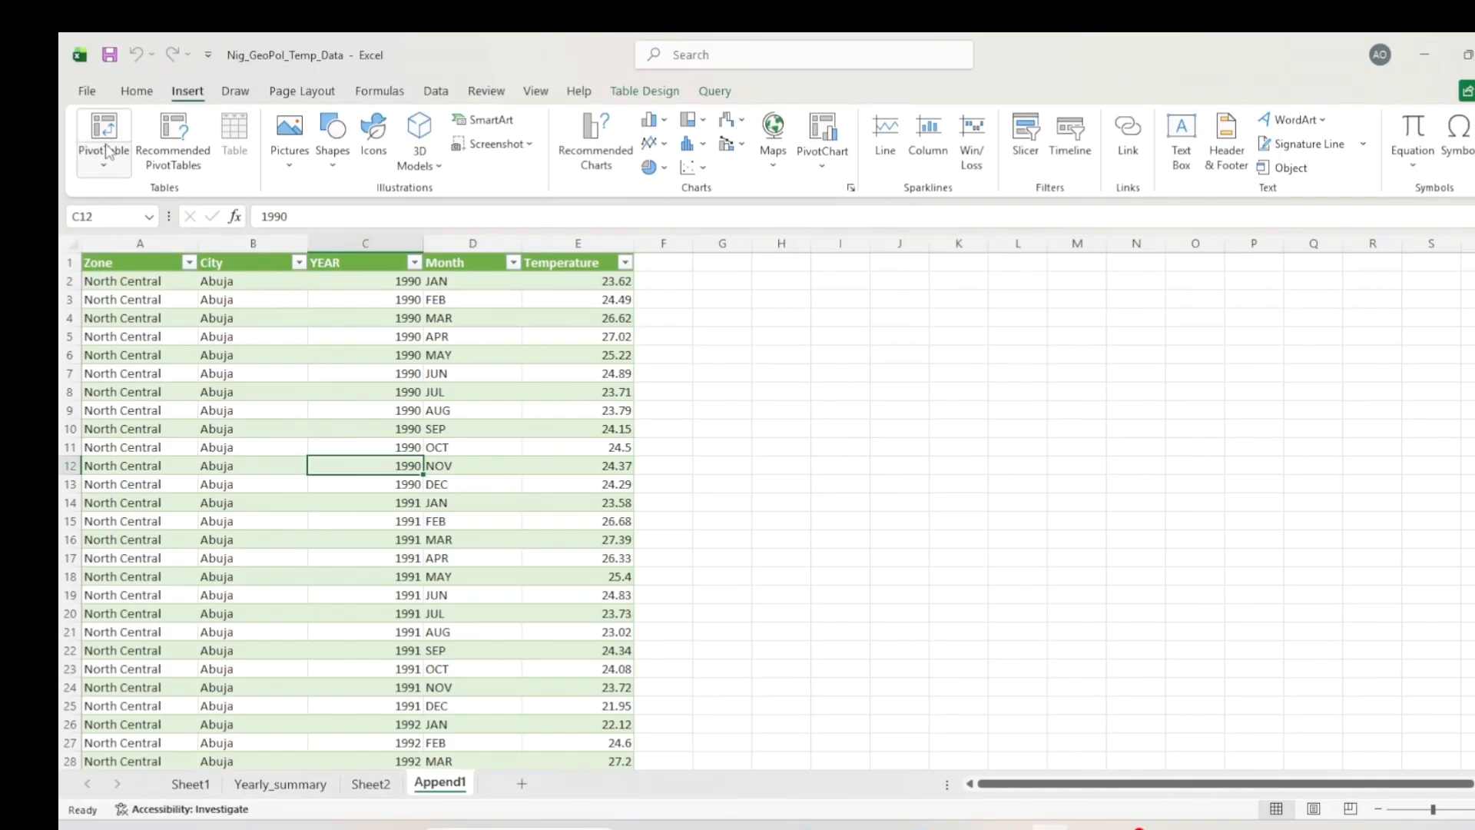
{"action": "left_click", "coordinate": [108, 154]}
{"action": "left_click", "coordinate": [130, 194]}
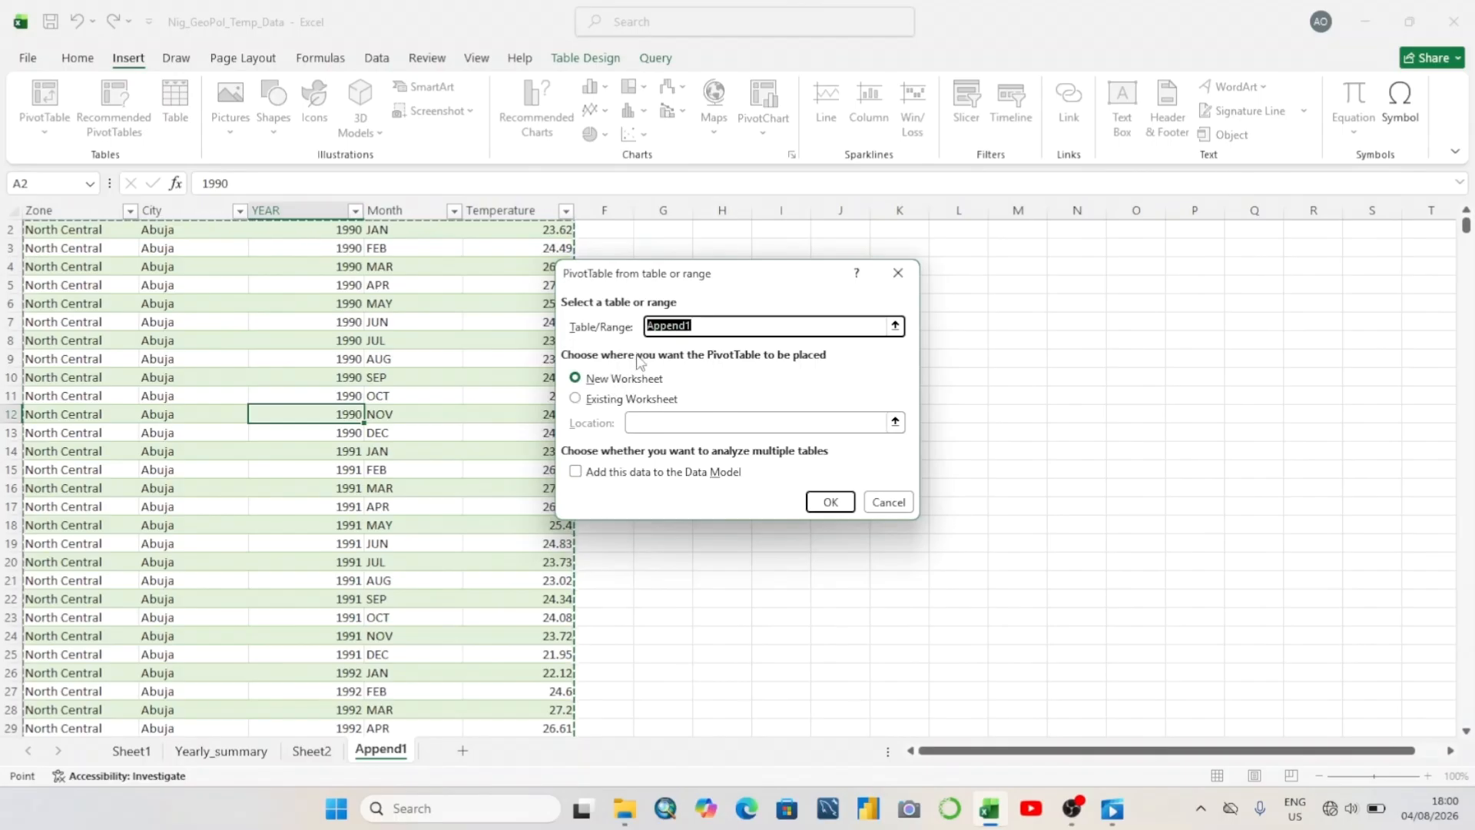
{"action": "left_click", "coordinate": [579, 380]}
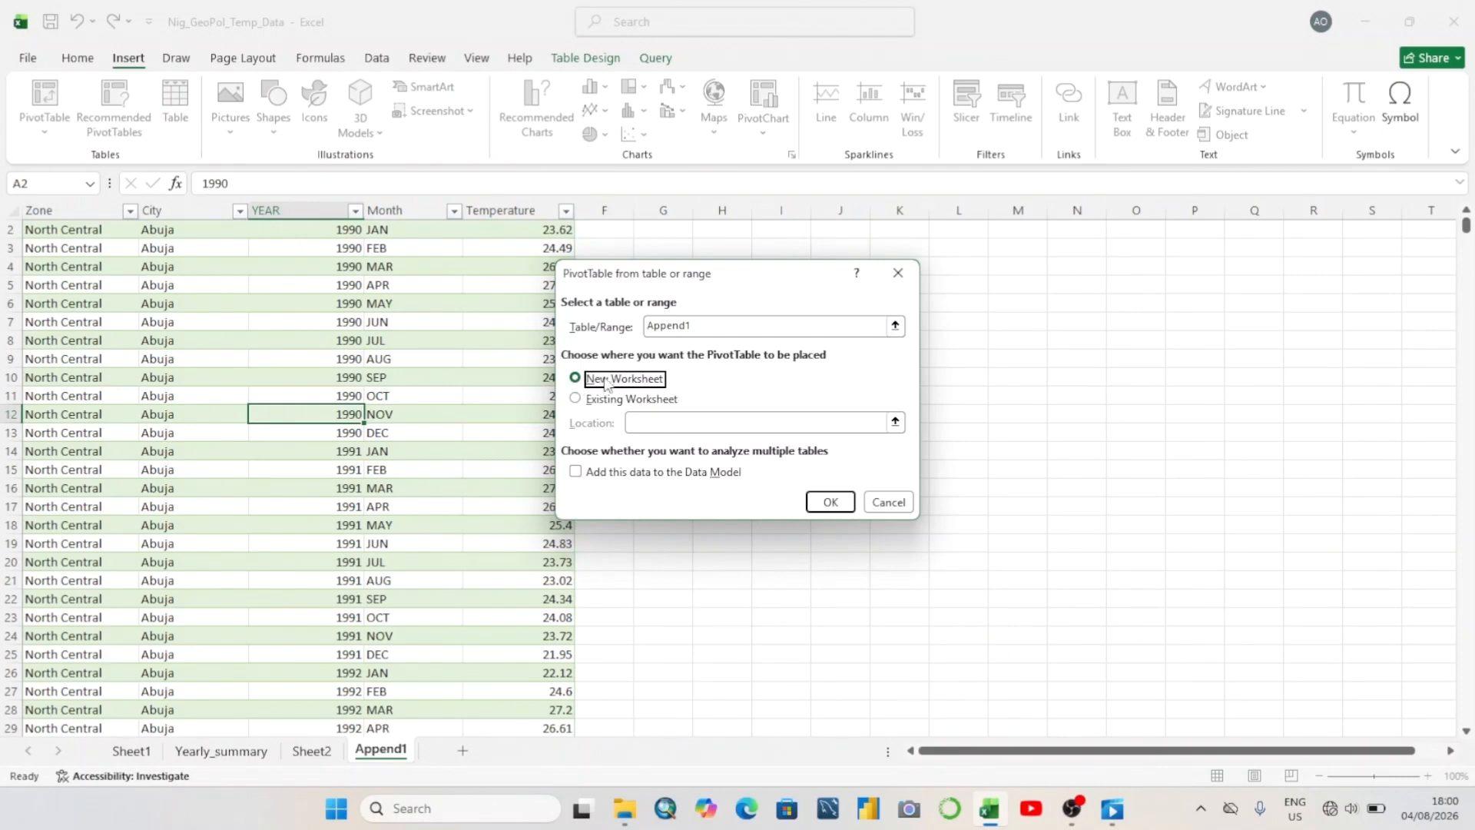
{"action": "left_click", "coordinate": [818, 502]}
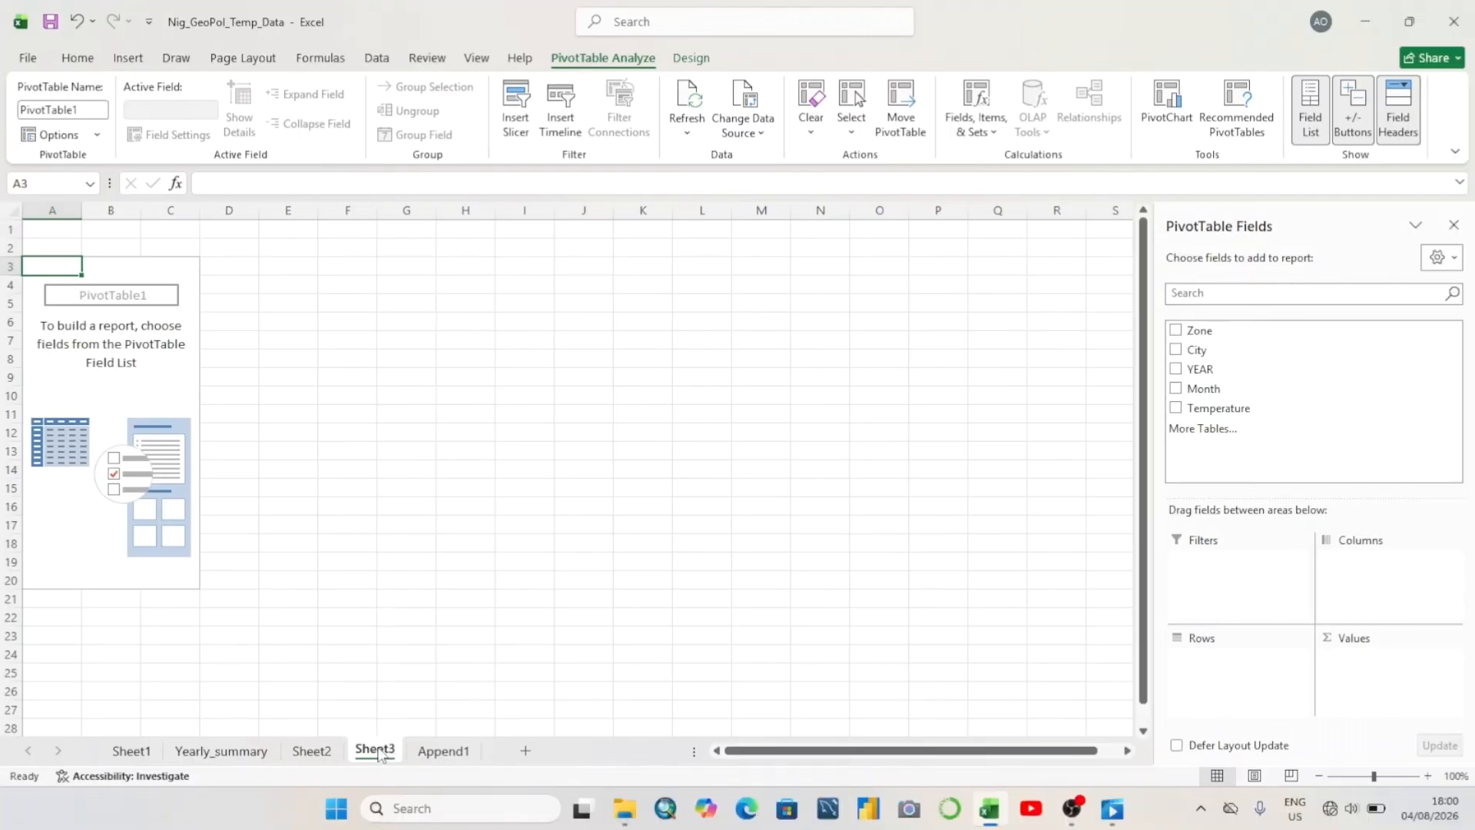
Rename the new PivotTable worksheet as Pivot Tables
{"action": "double_click", "coordinate": [376, 750]}
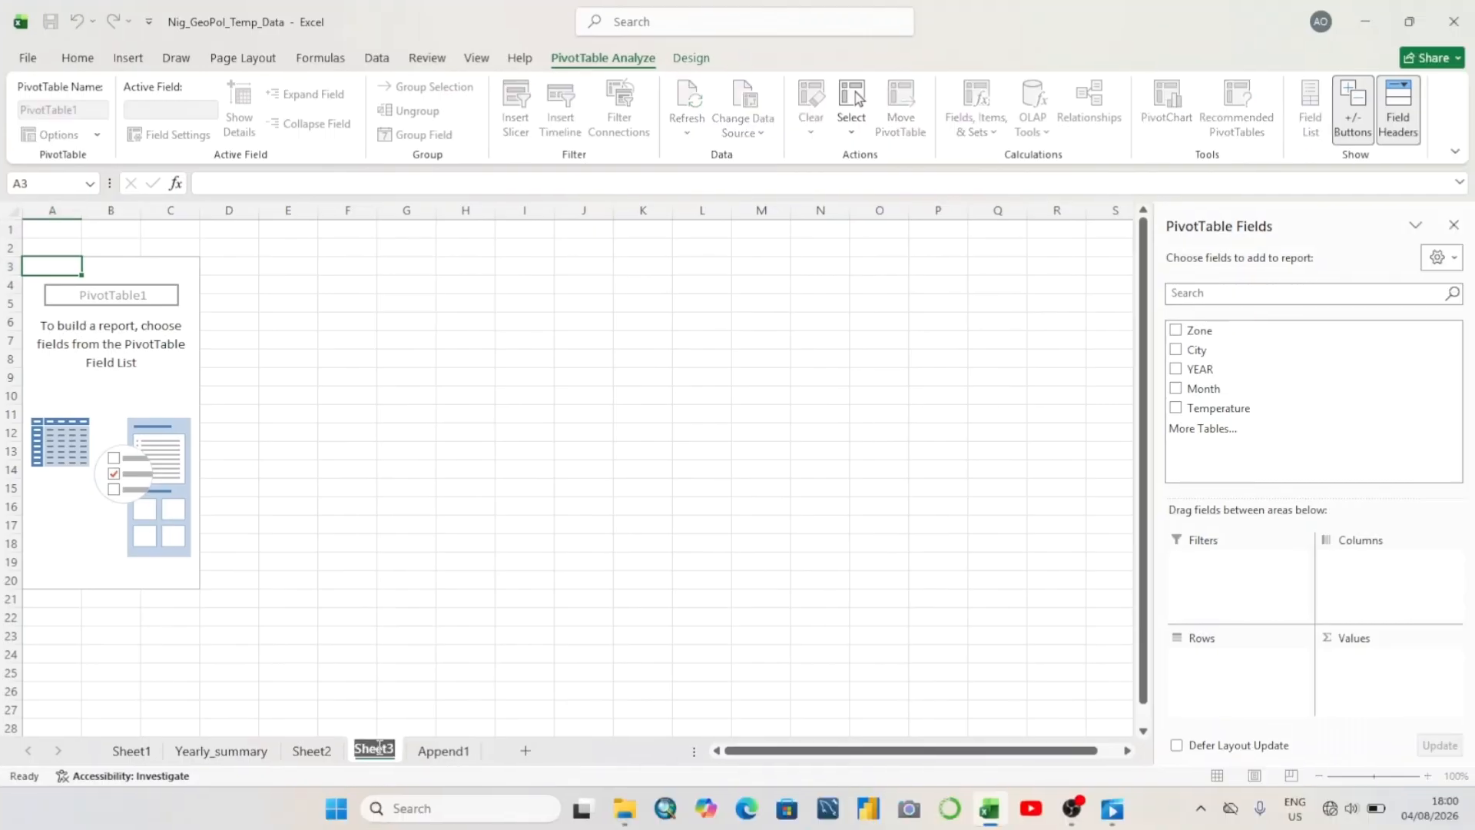
{"action": "type", "text": "Pivot Tables"}
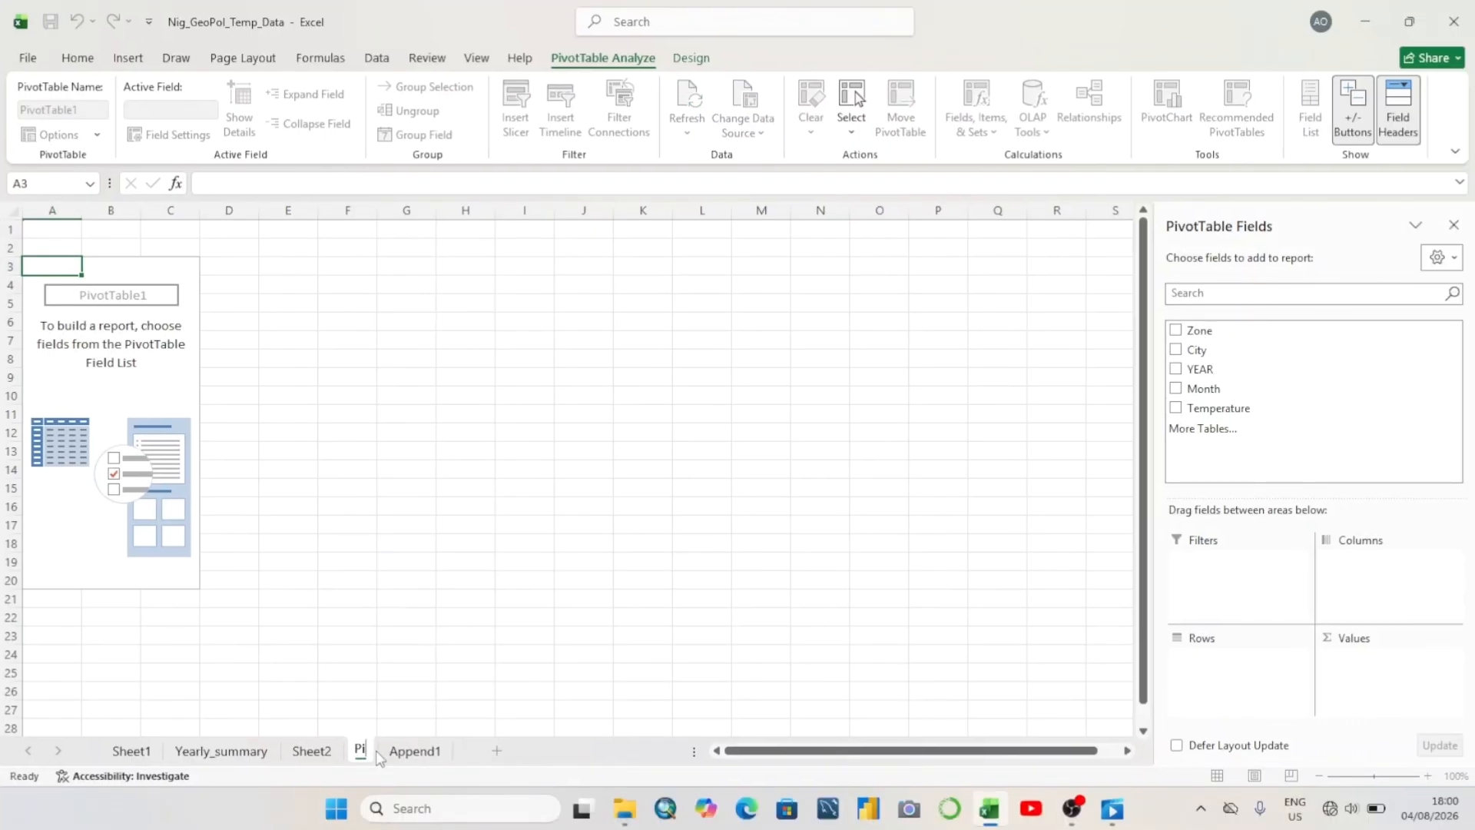
{"action": "key", "text": "Return"}
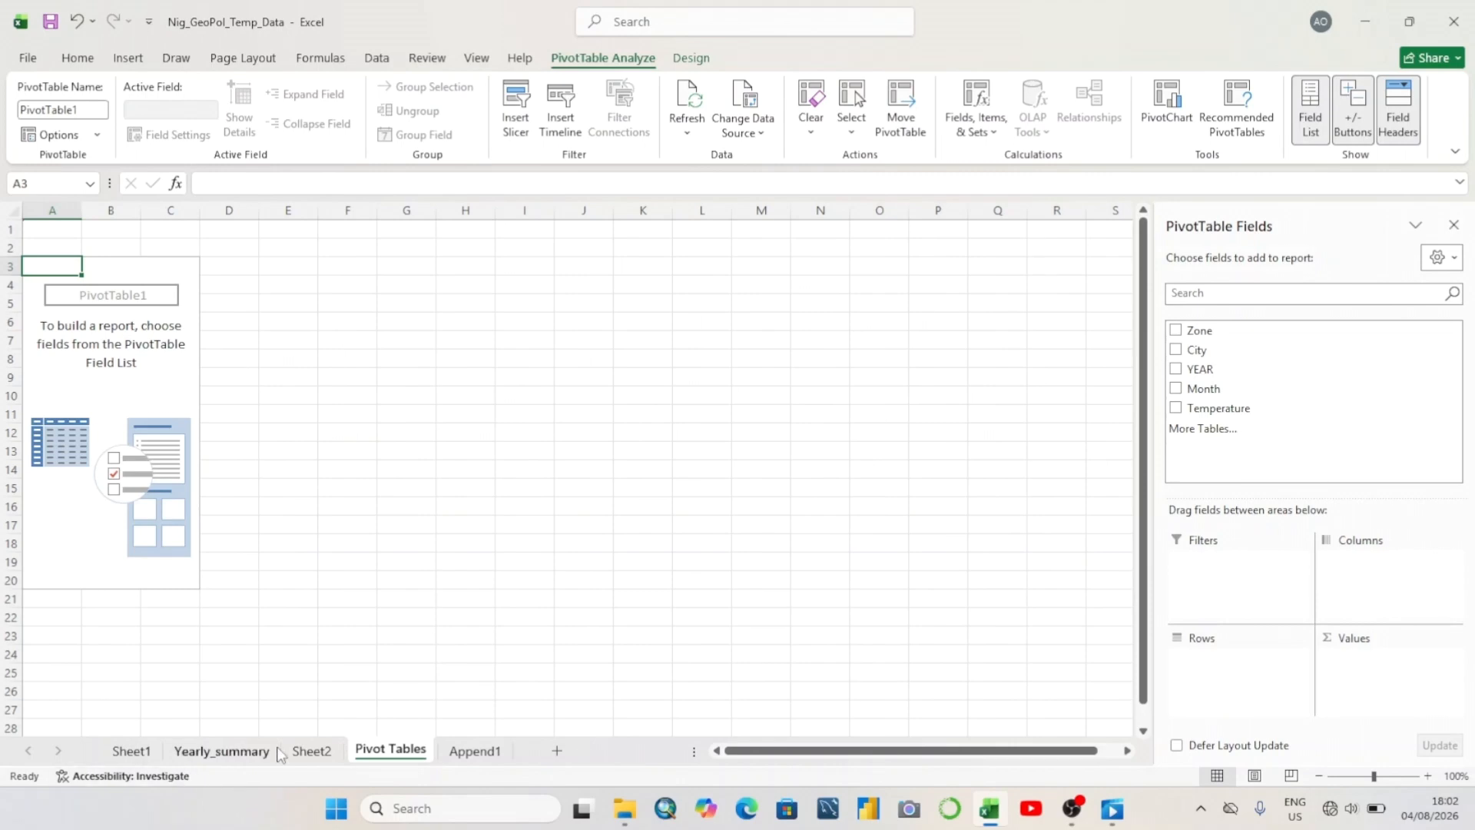
Review the YEAR and Month columns of the combined table on the Append1 sheet
{"action": "left_click", "coordinate": [478, 757]}
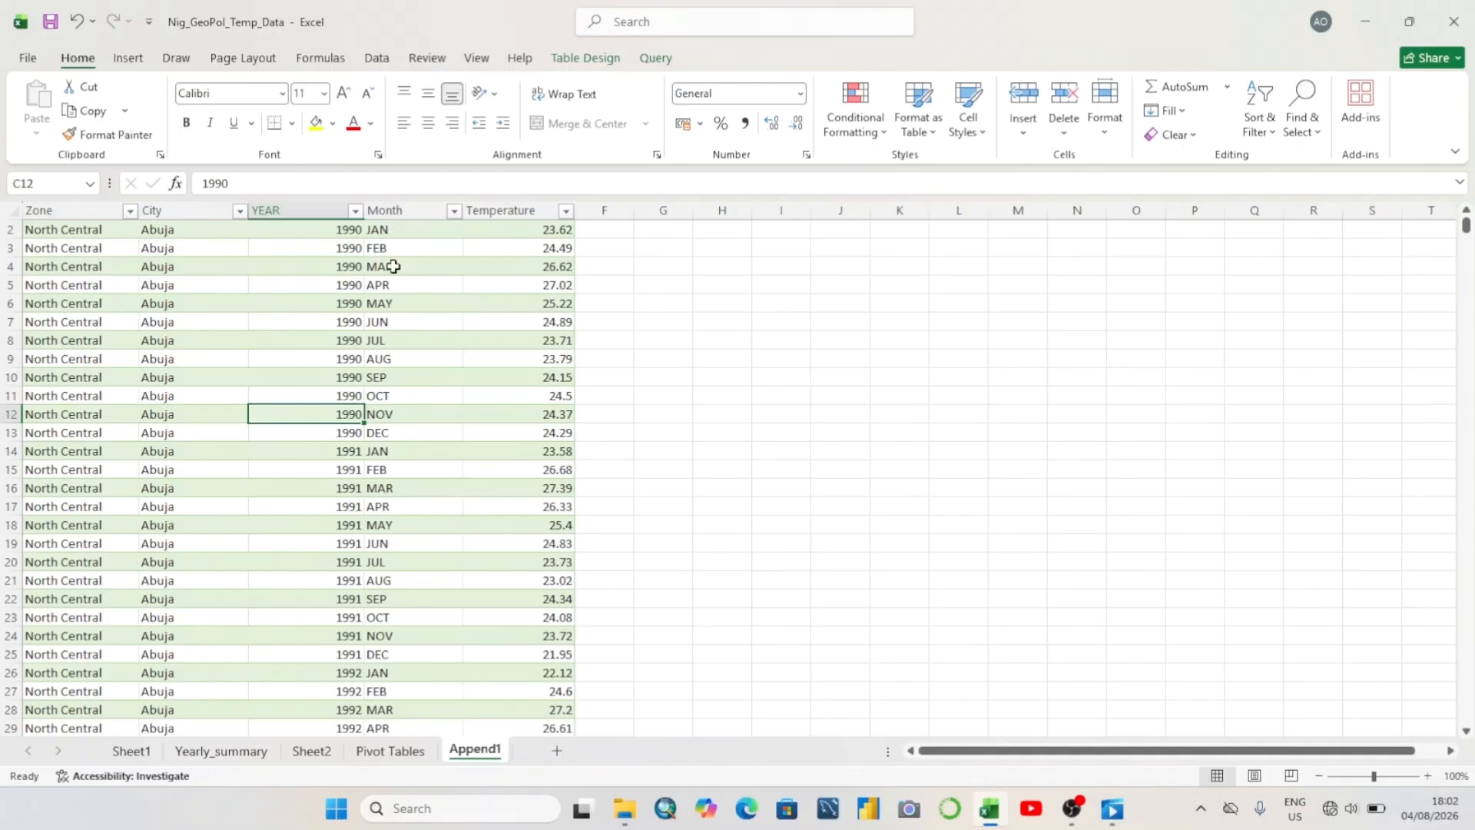
{"action": "key", "text": "ctrl+space"}
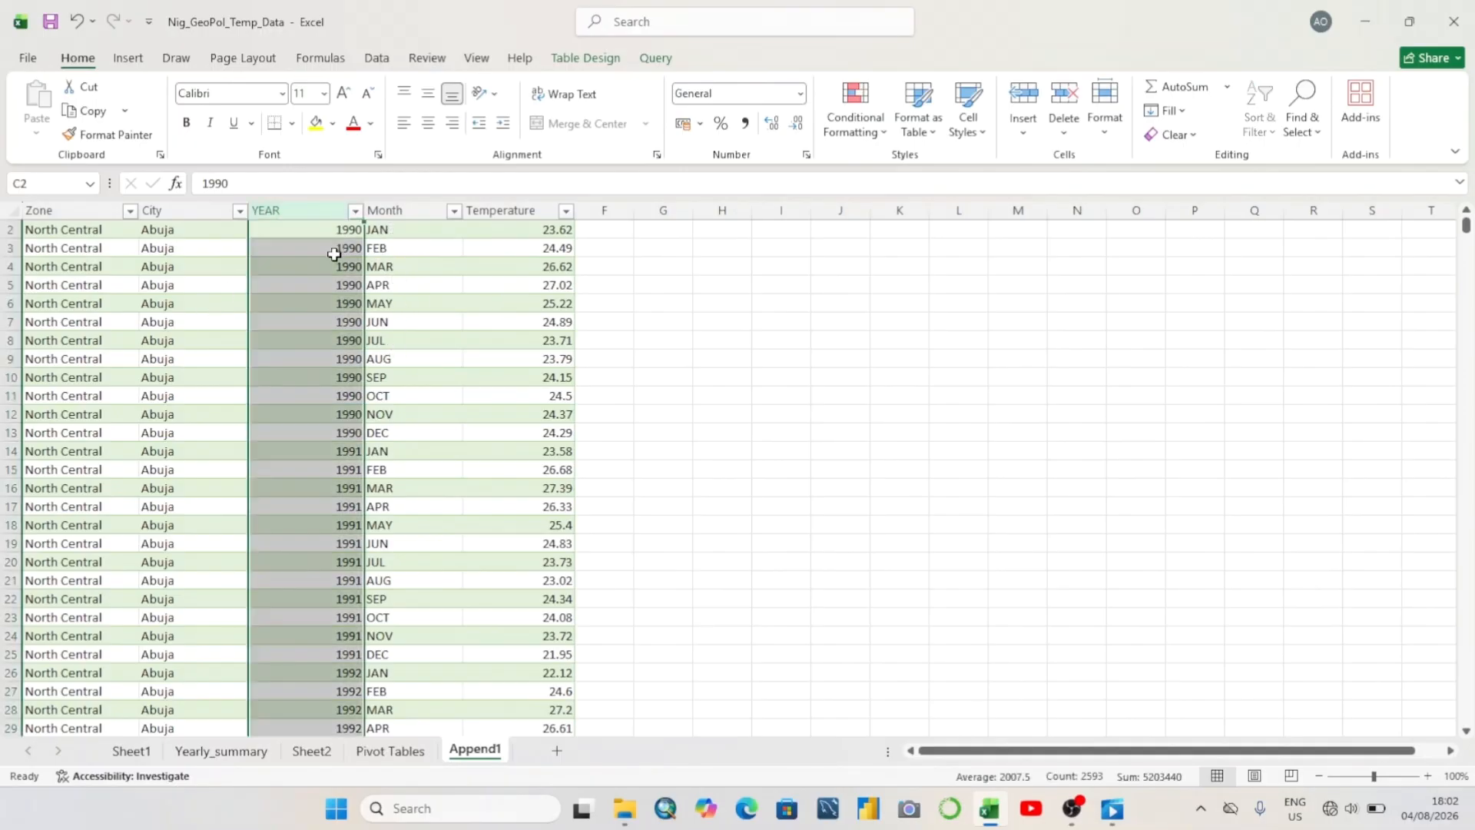
{"action": "left_click", "coordinate": [816, 292]}
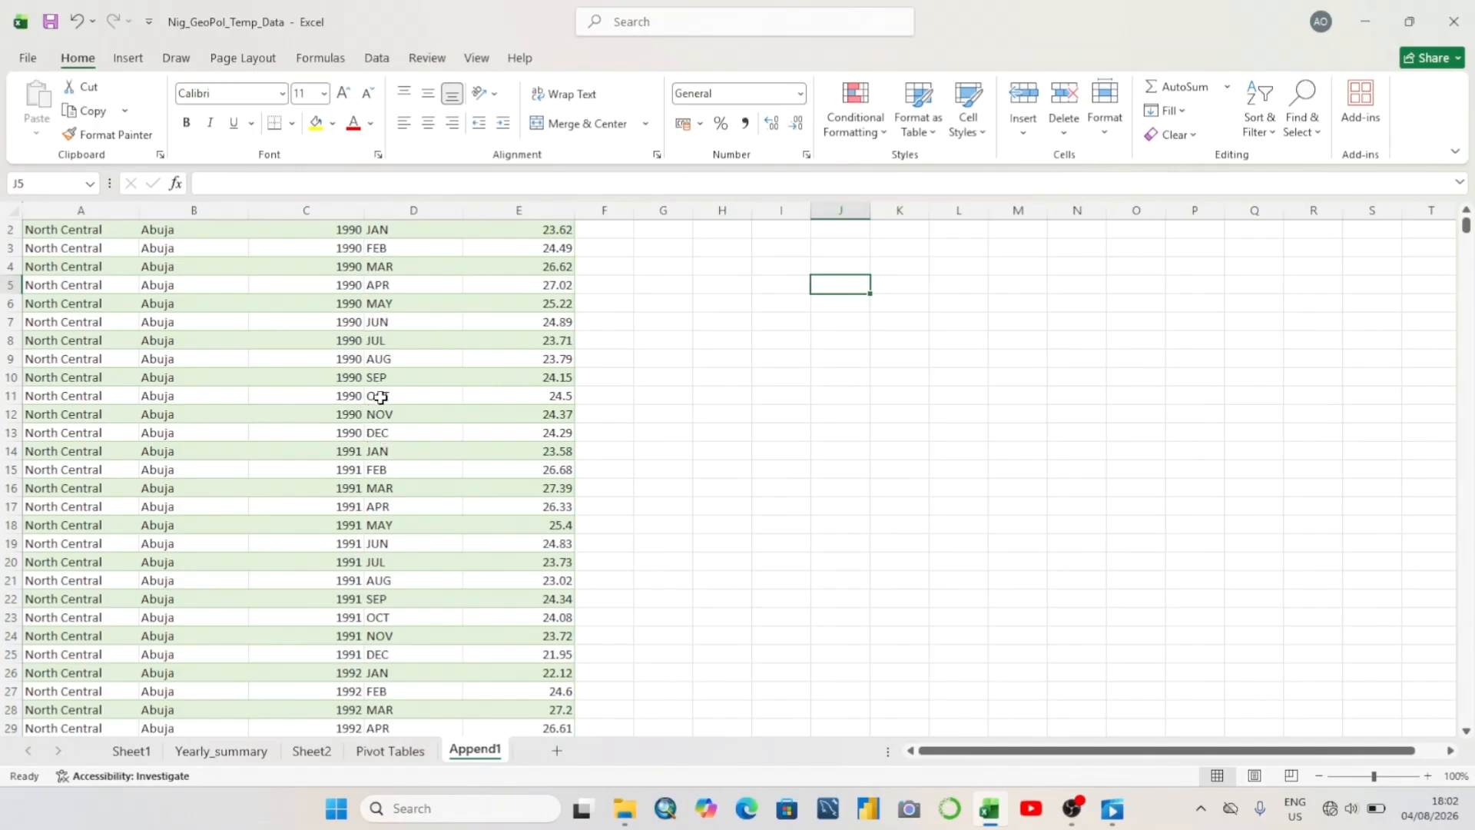
{"action": "left_click", "coordinate": [390, 430]}
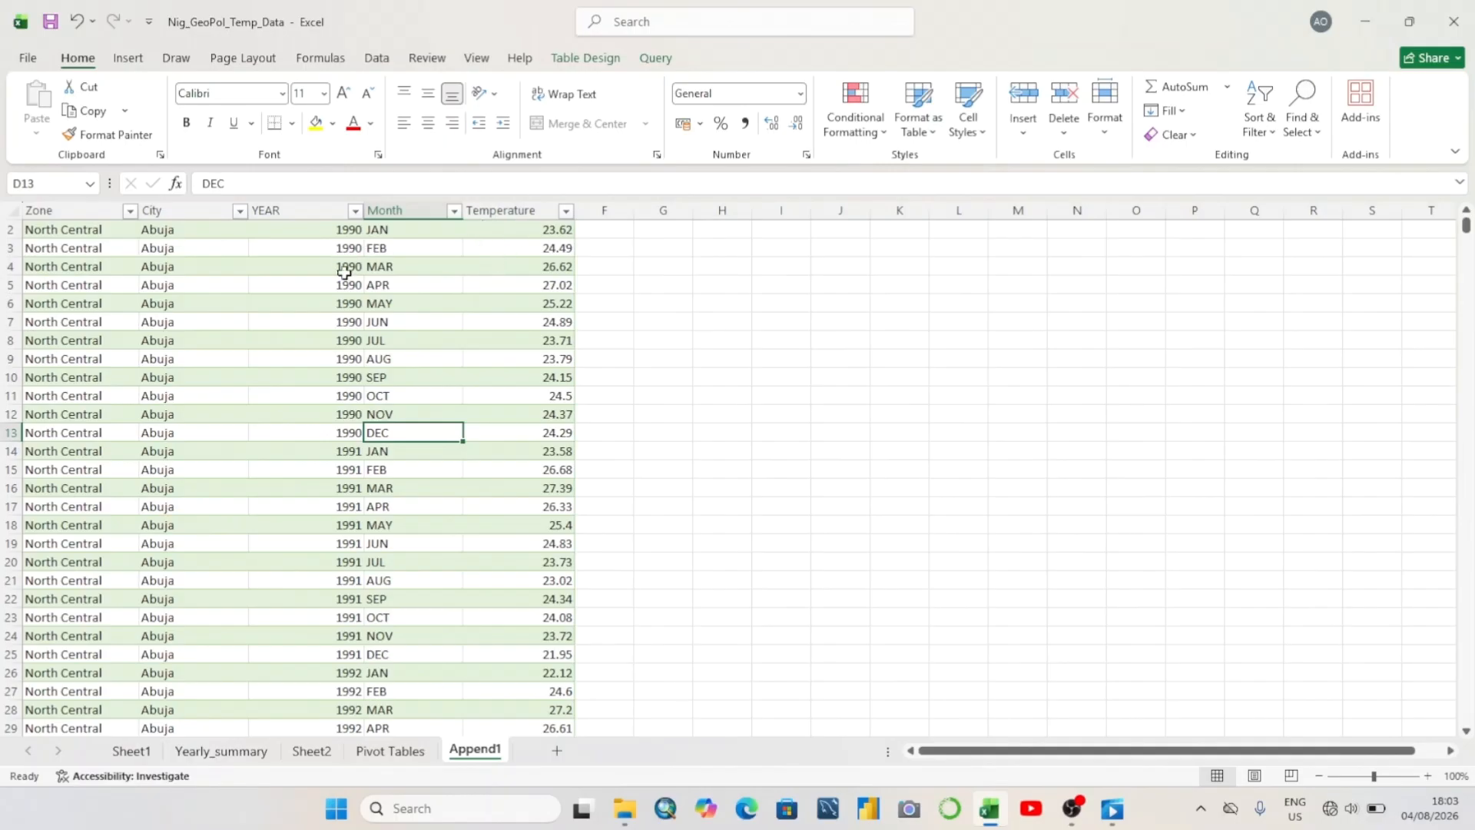
Lay out the PivotTable on the Pivot Tables sheet with YEAR as rows, City as columns and Temperature as values
{"action": "left_click", "coordinate": [382, 753]}
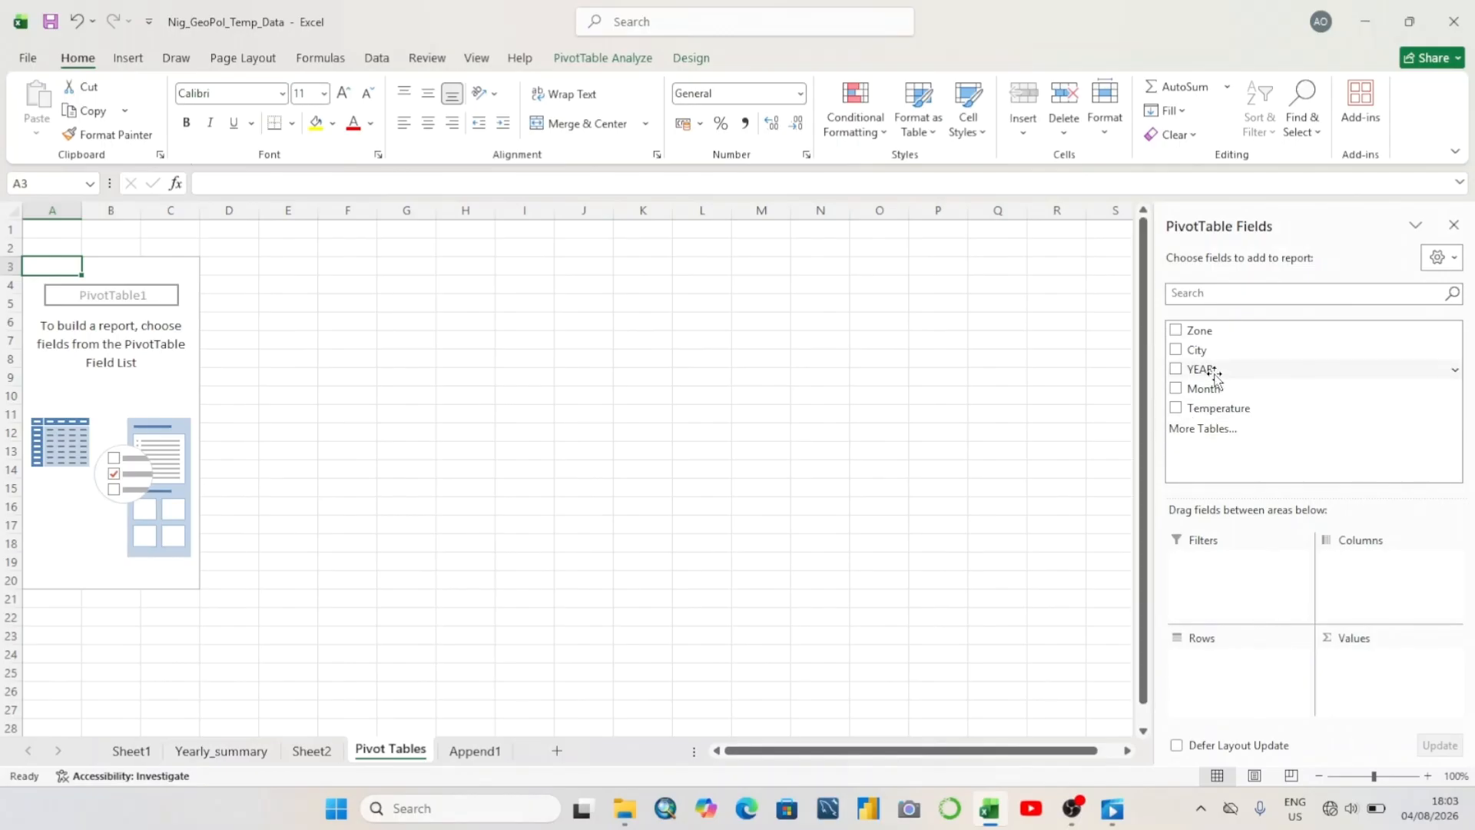
{"action": "left_click_drag", "start_coordinate": [1203, 369], "coordinate": [1223, 680]}
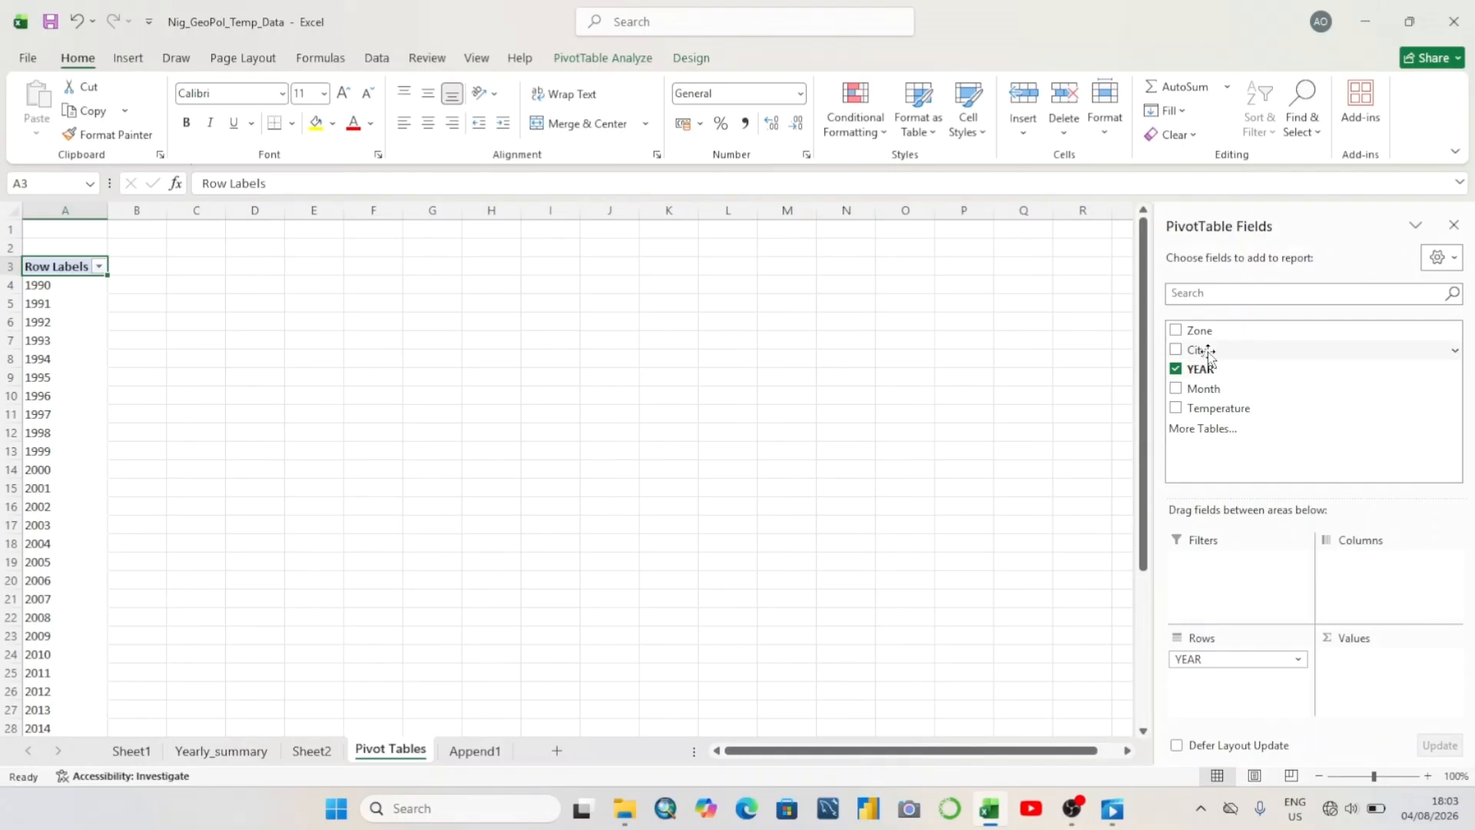
{"action": "left_click_drag", "start_coordinate": [1197, 350], "coordinate": [1355, 567]}
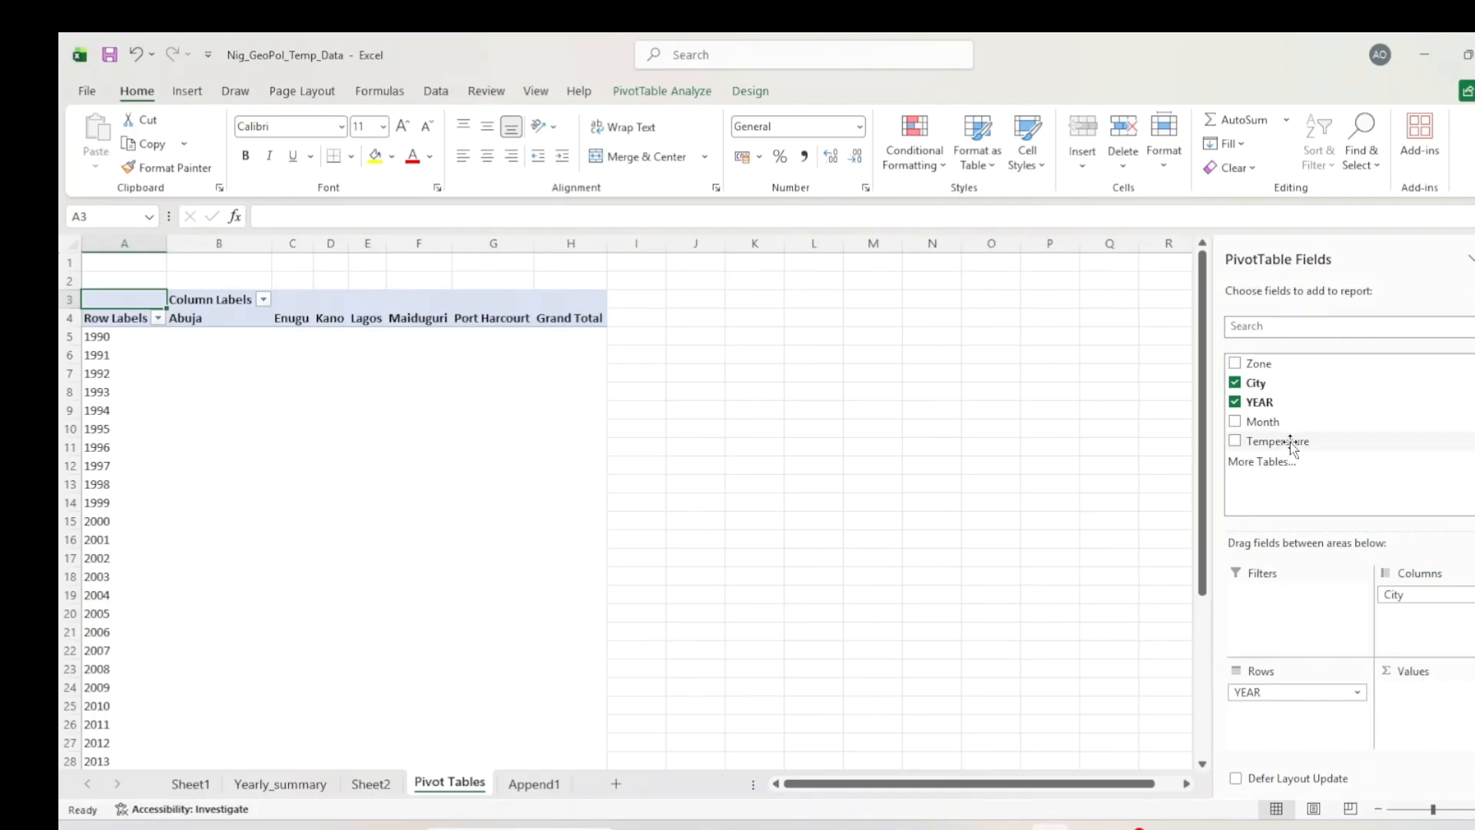
{"action": "left_click_drag", "start_coordinate": [1293, 447], "coordinate": [1441, 711]}
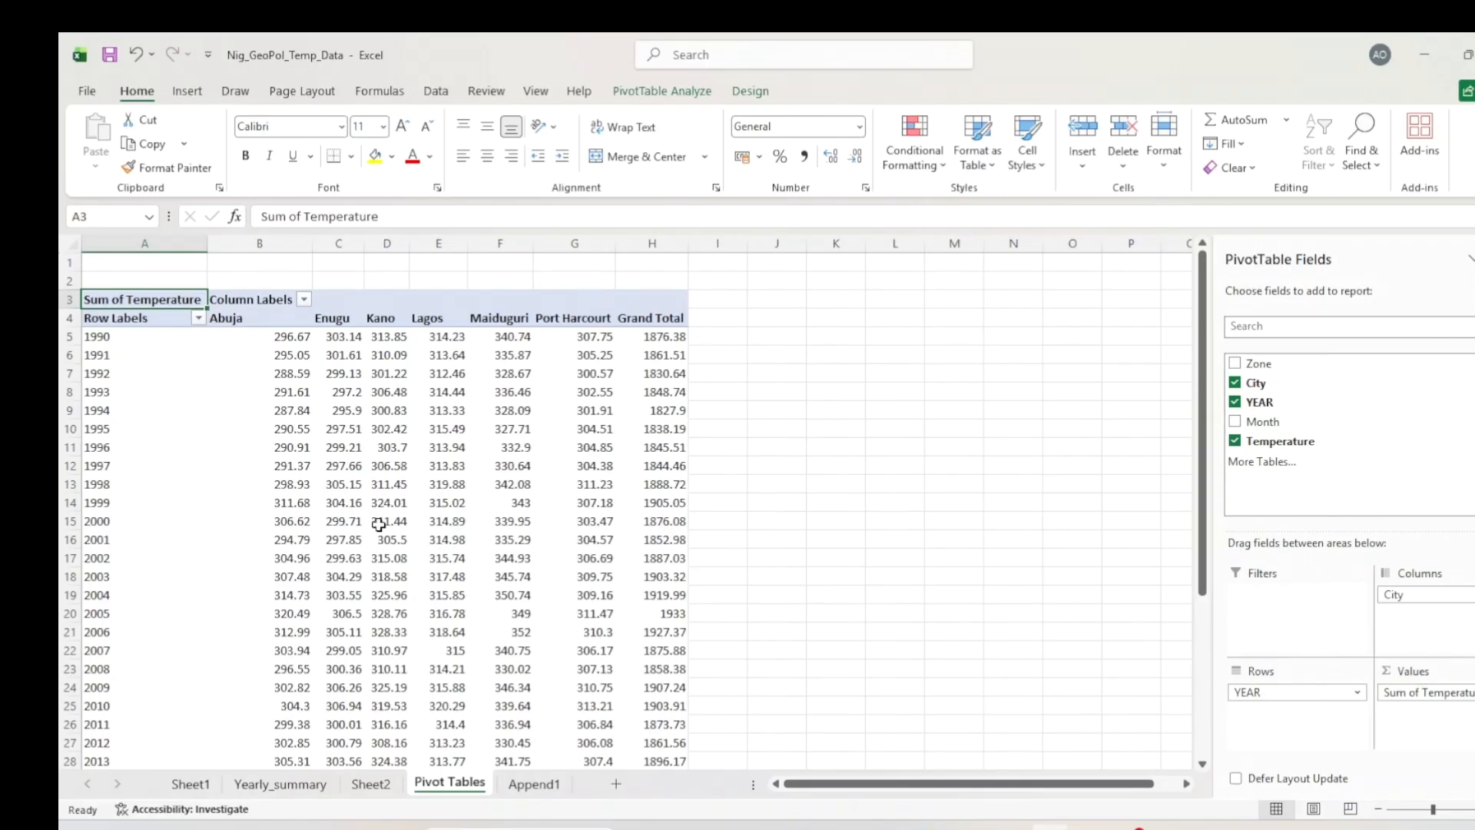
Summarize the PivotTable's Temperature values by Average instead of Sum
{"action": "left_click", "coordinate": [115, 319]}
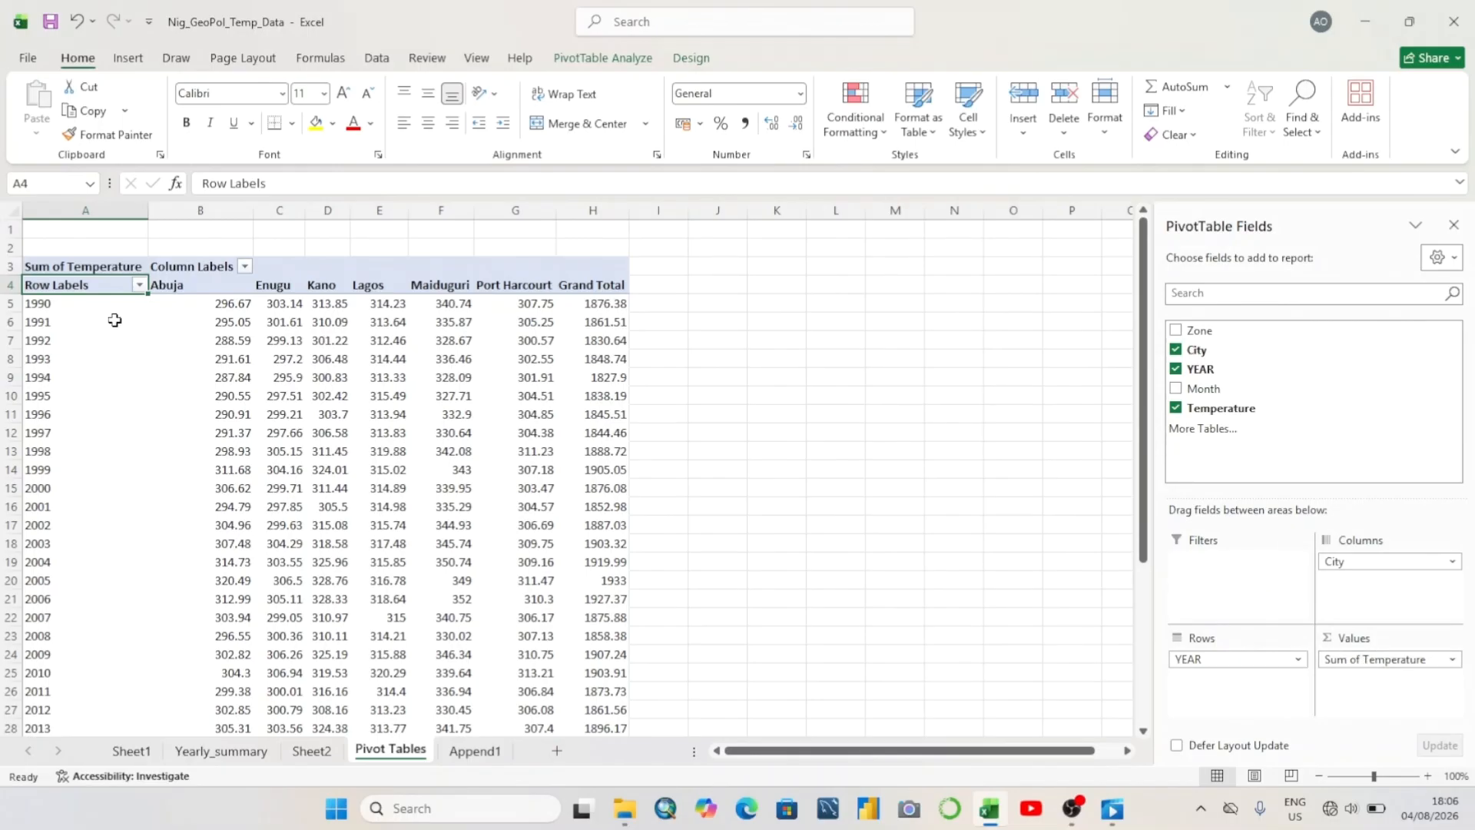
{"action": "mouse_move", "coordinate": [235, 306]}
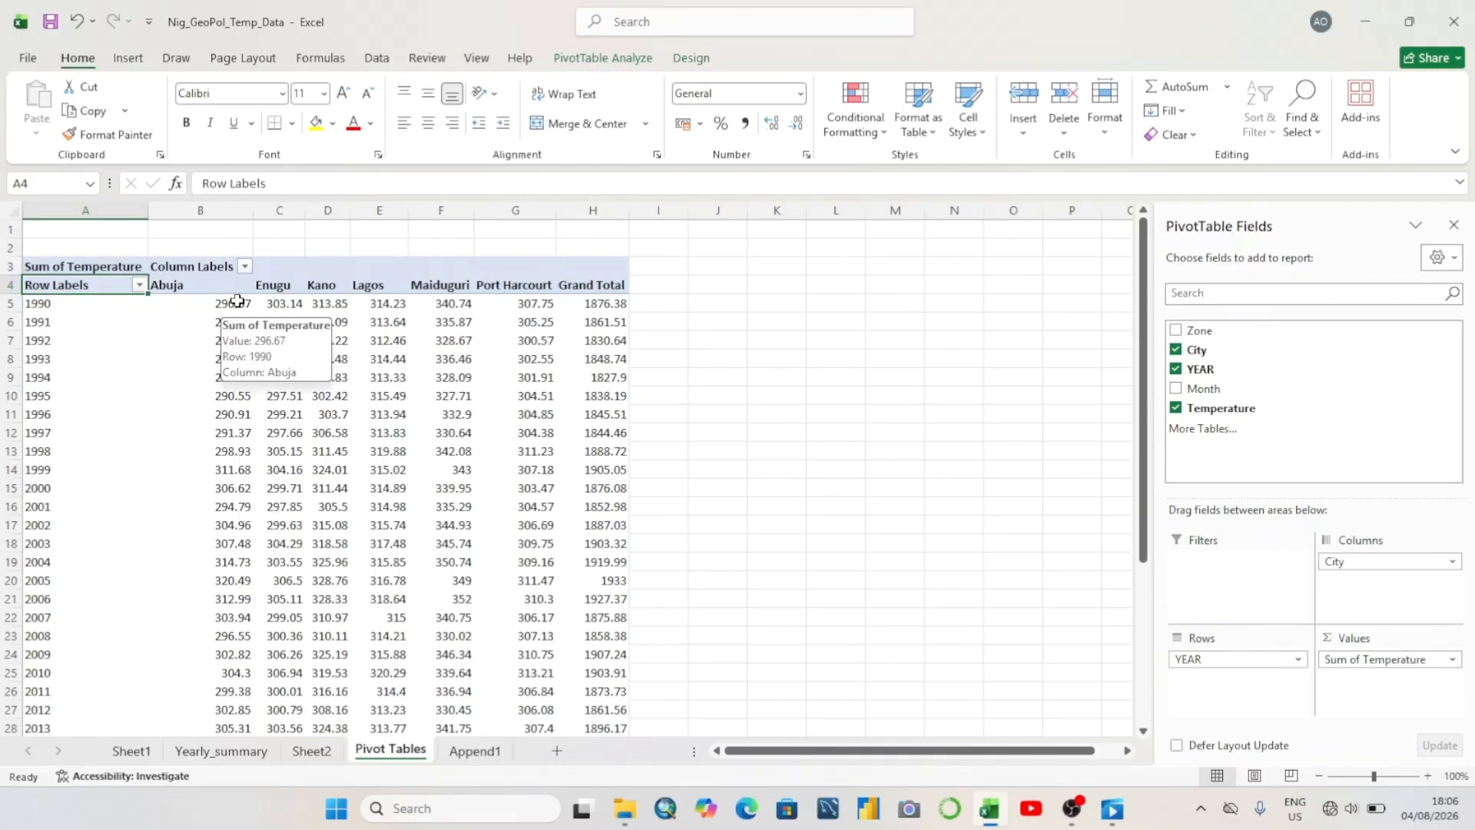
{"action": "mouse_move", "coordinate": [283, 295]}
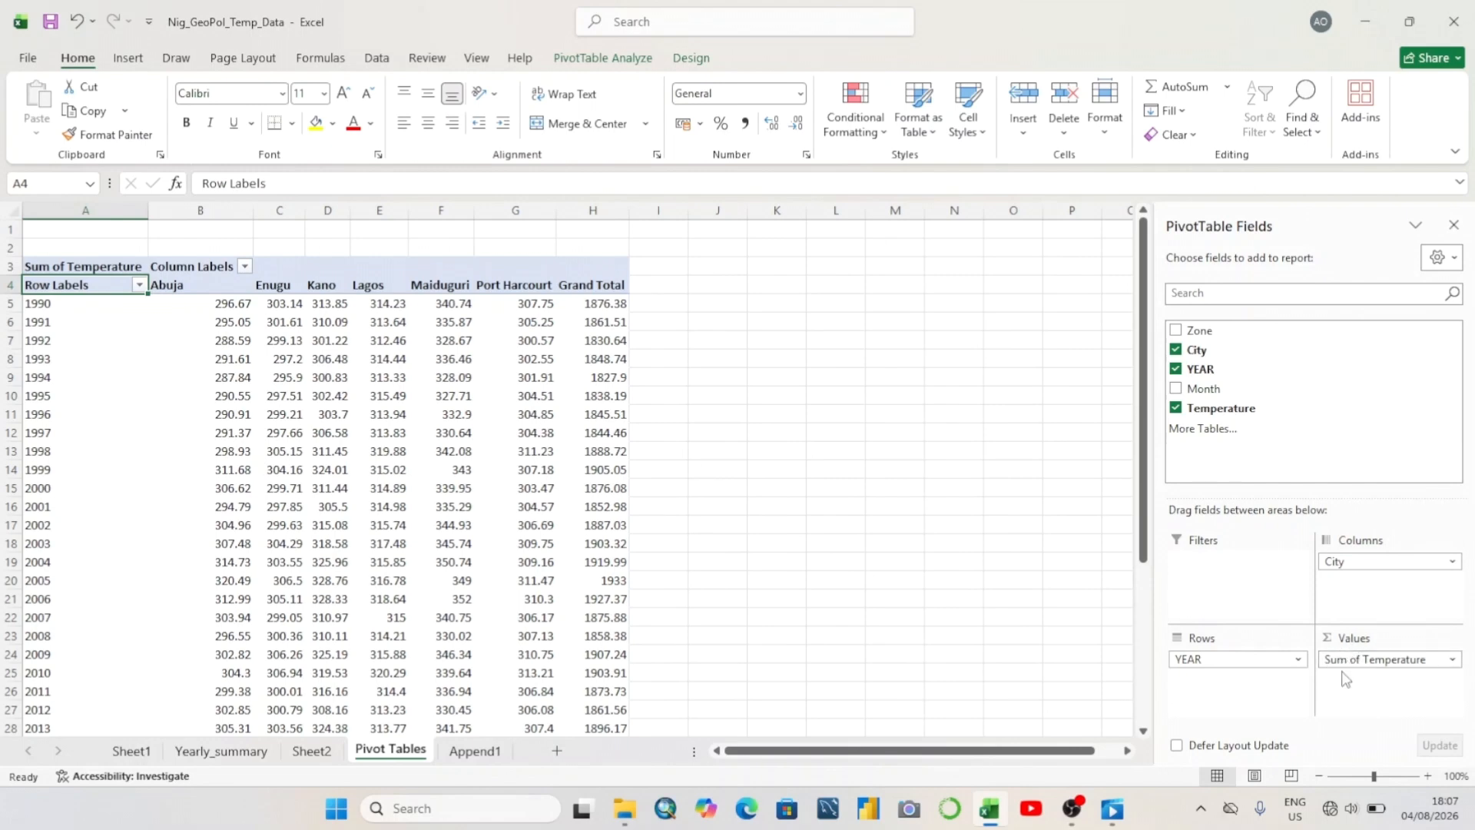
{"action": "left_click", "coordinate": [1452, 661]}
{"action": "left_click", "coordinate": [1452, 663]}
{"action": "left_click", "coordinate": [1453, 662]}
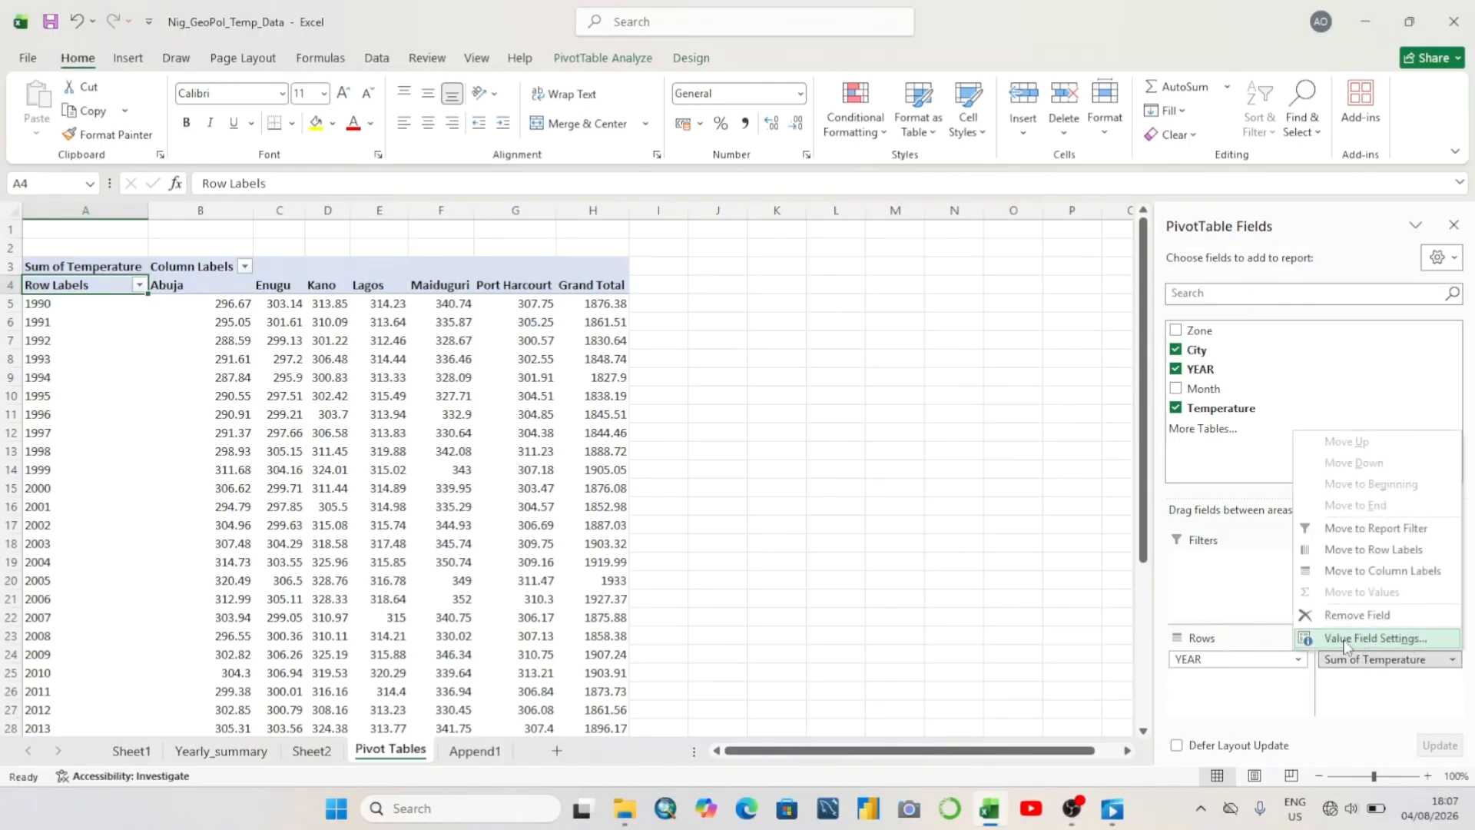
{"action": "left_click", "coordinate": [1351, 639]}
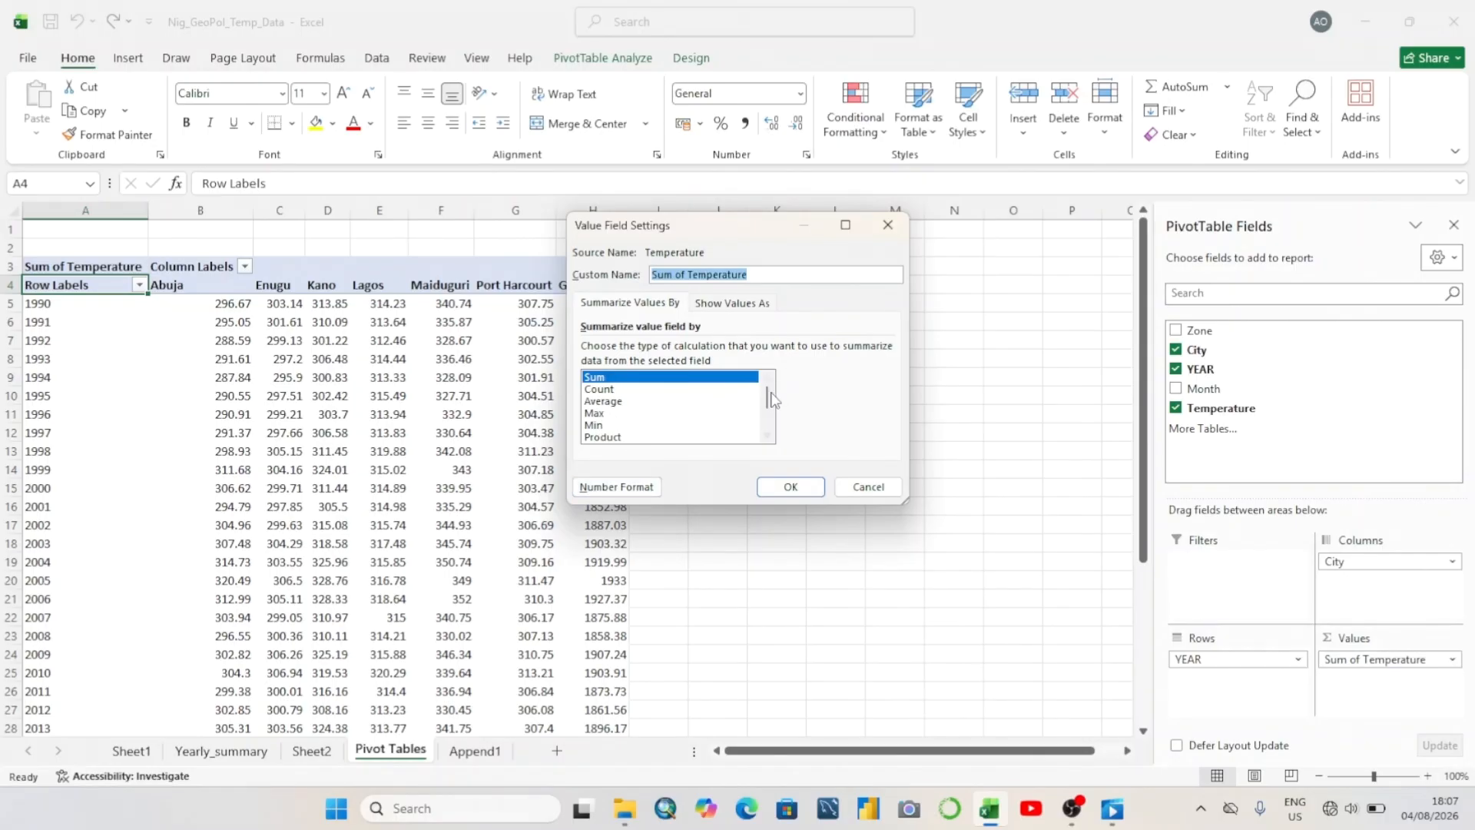
{"action": "left_click_drag", "start_coordinate": [769, 400], "coordinate": [772, 417]}
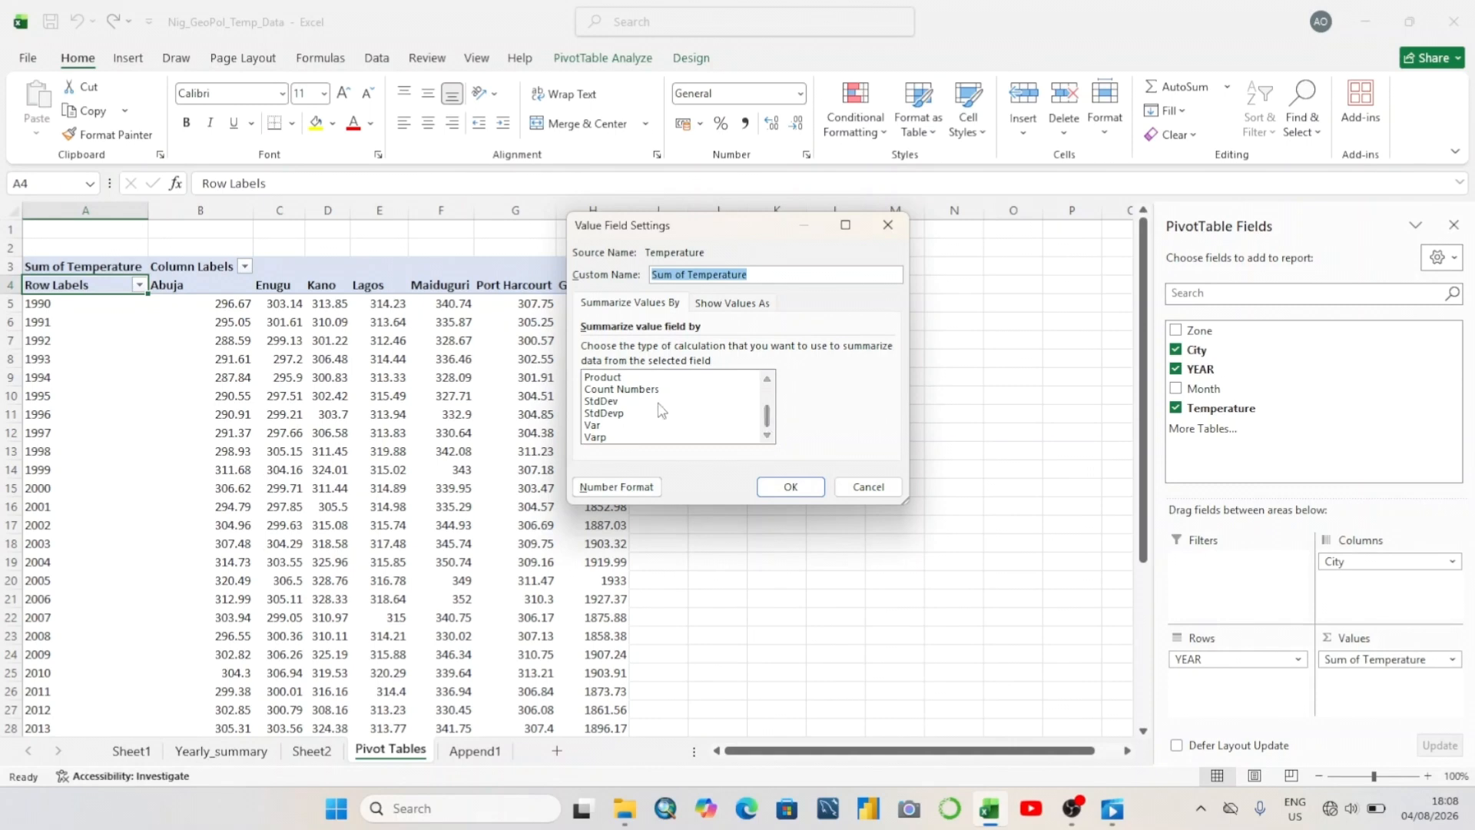
{"action": "left_click", "coordinate": [668, 434]}
{"action": "left_click_drag", "start_coordinate": [766, 412], "coordinate": [773, 380]}
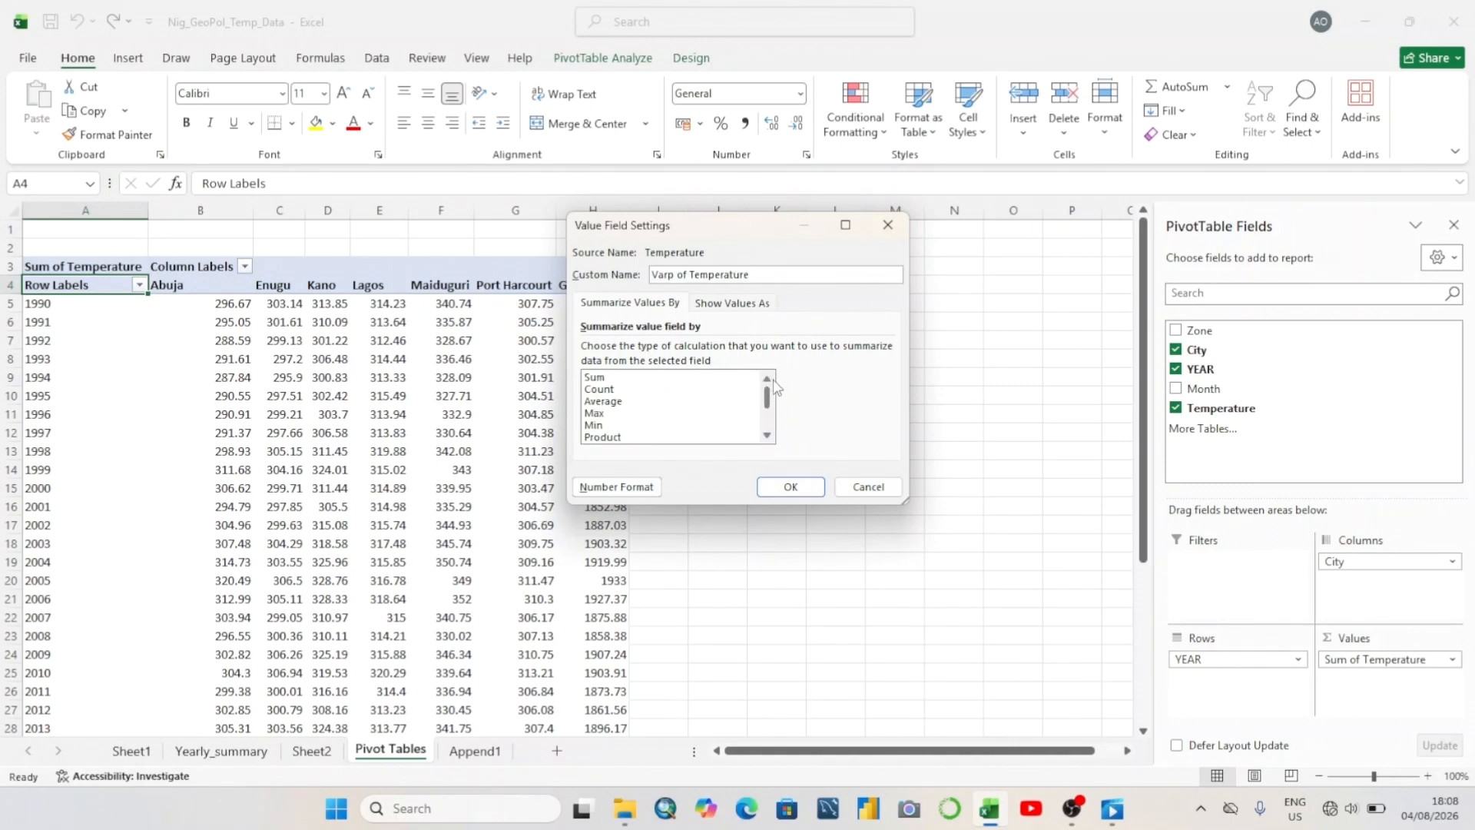
{"action": "left_click", "coordinate": [614, 402]}
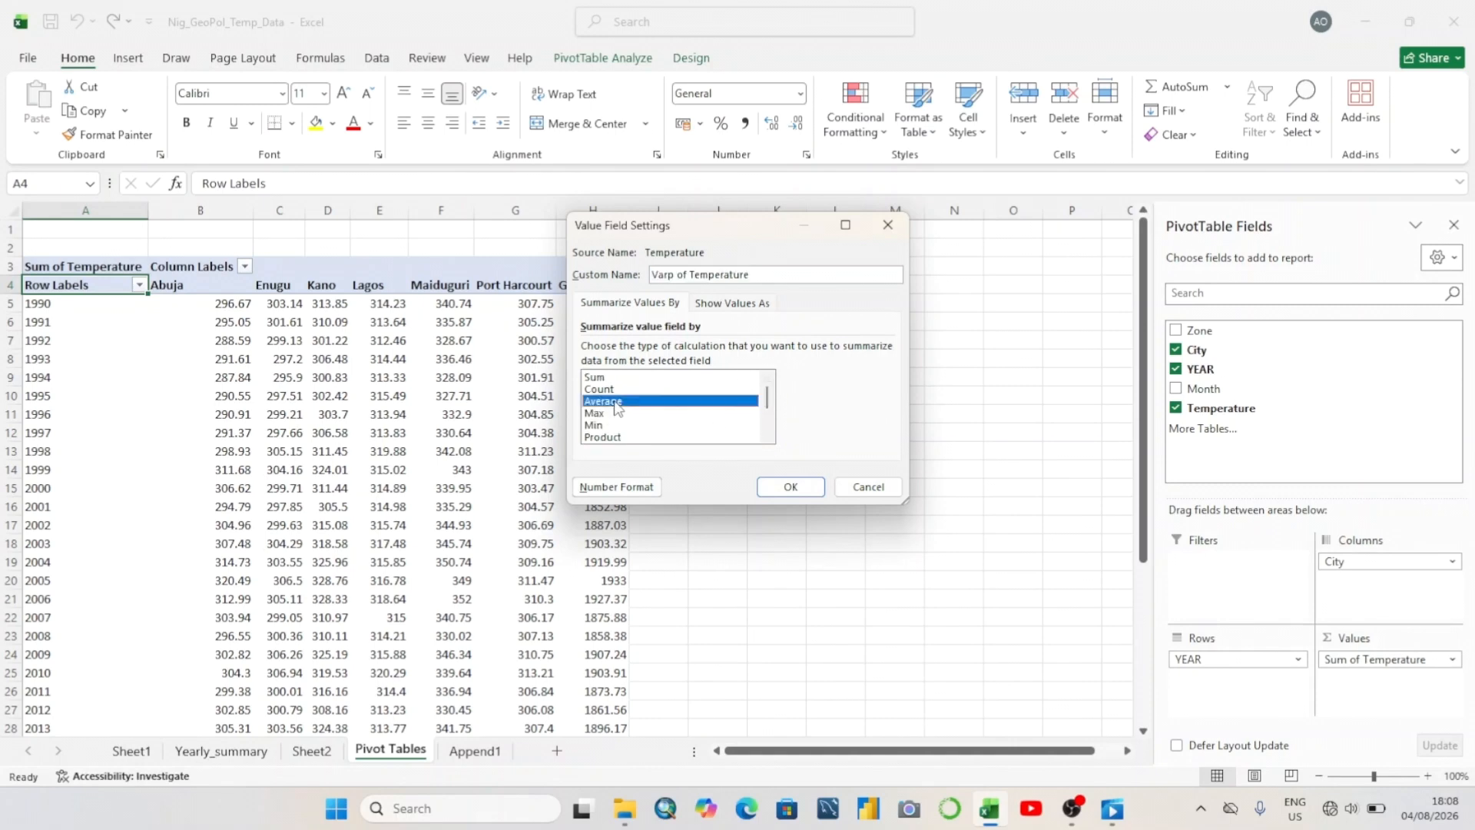
{"action": "left_click", "coordinate": [791, 487]}
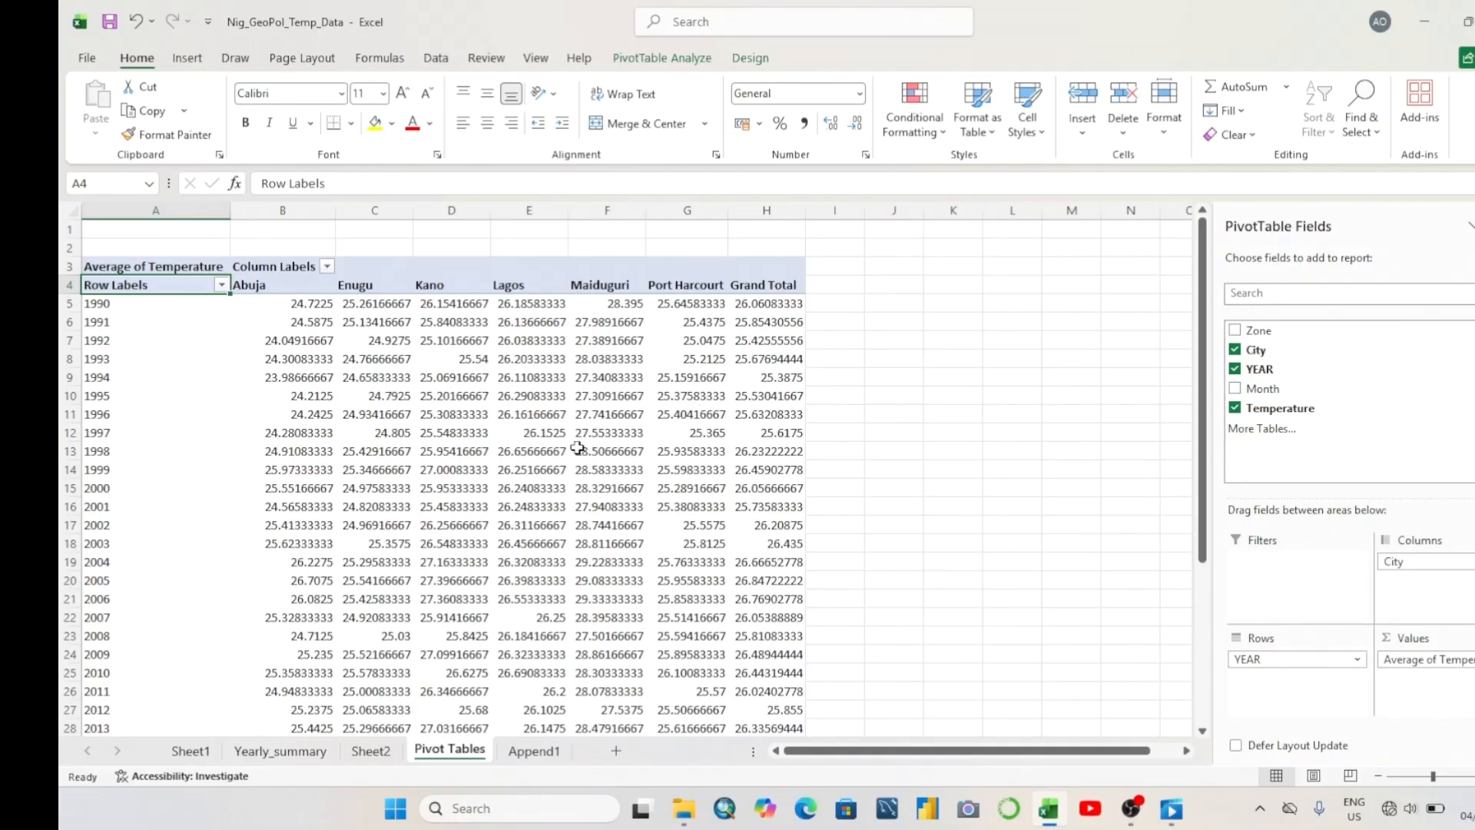
Examine the yearly average temperatures for each city and in the Grand Total column
{"action": "mouse_move", "coordinate": [576, 450]}
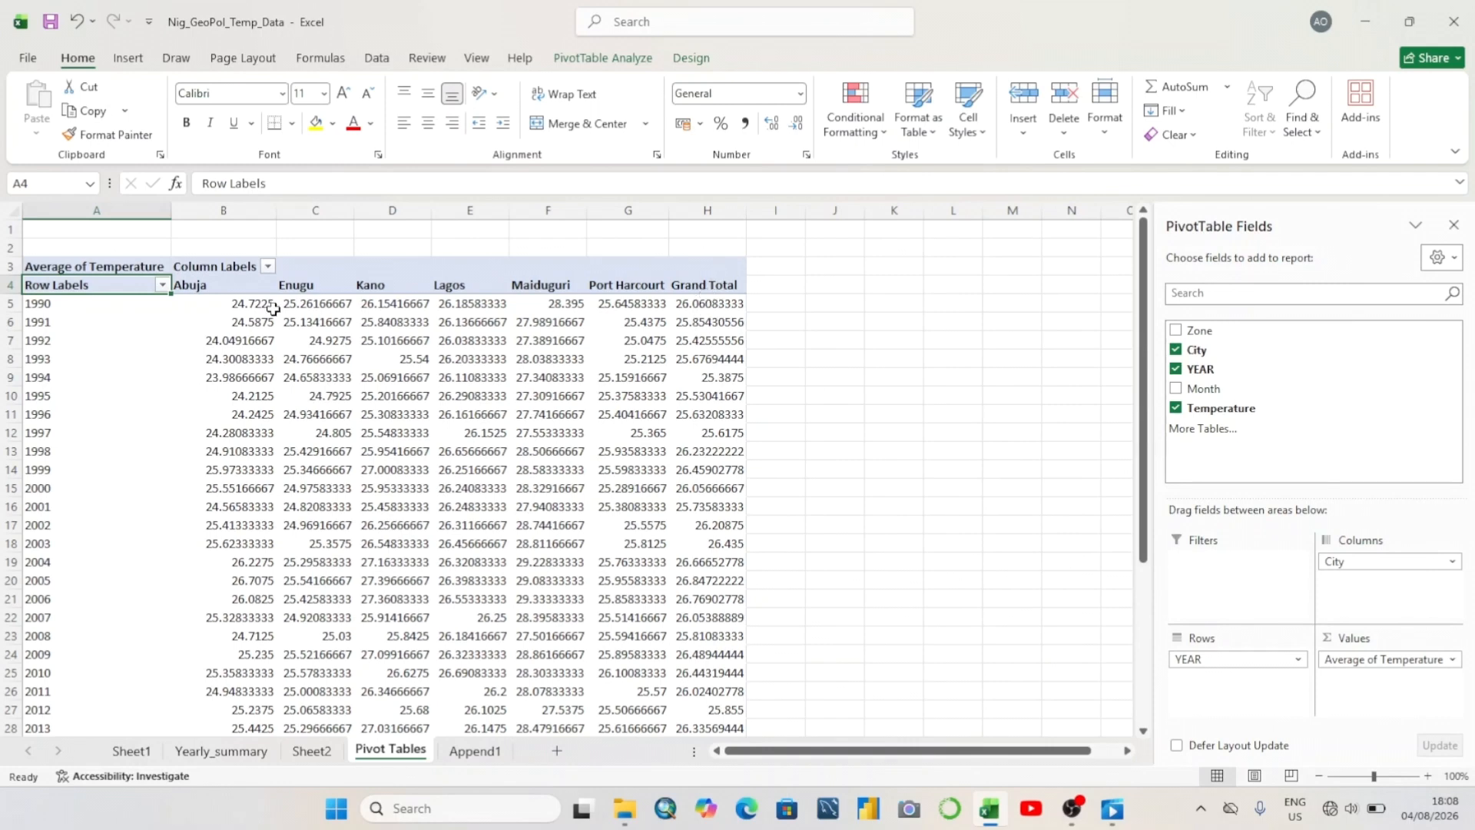
{"action": "mouse_move", "coordinate": [256, 305]}
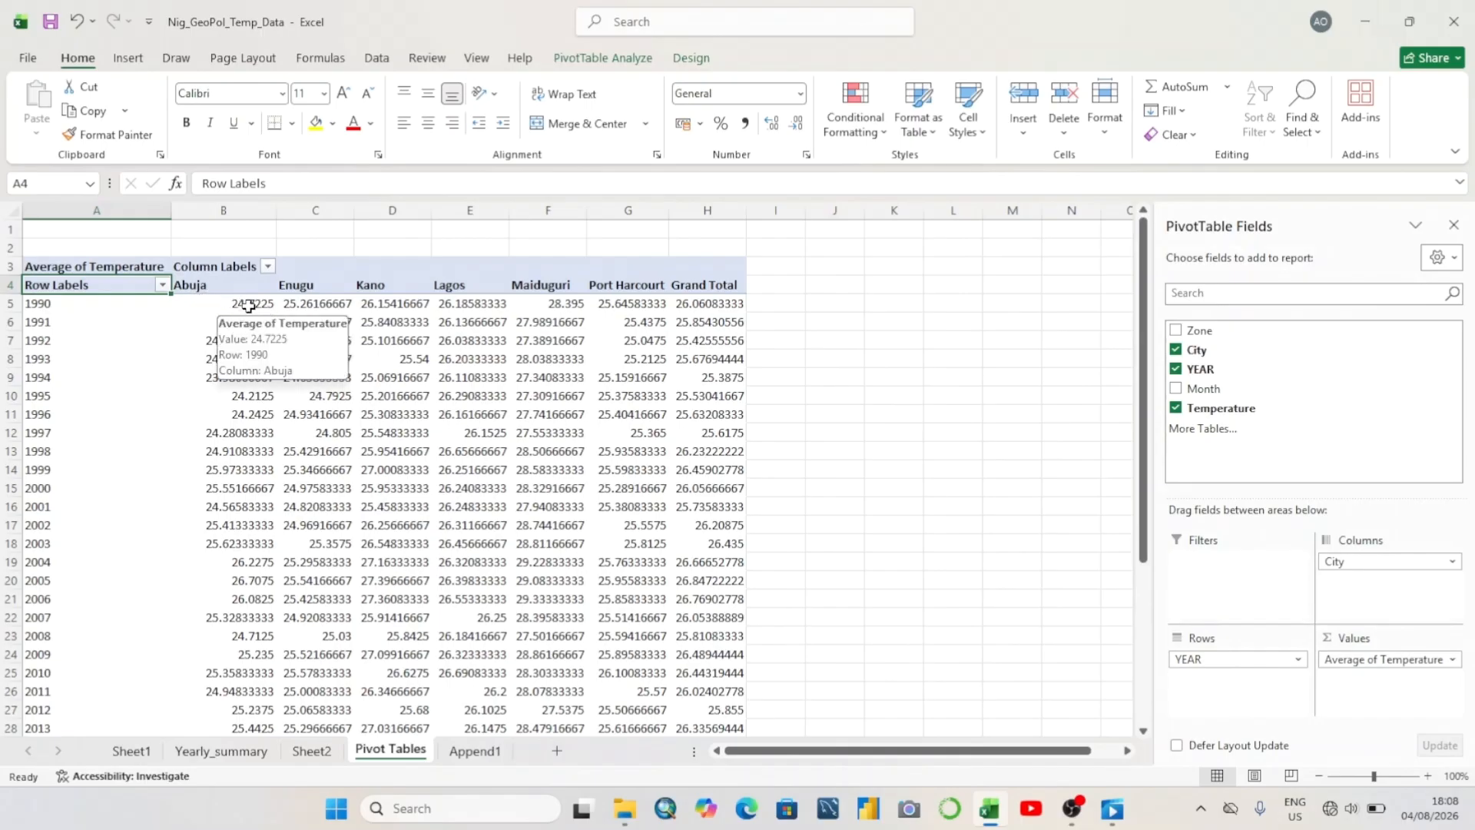
{"action": "mouse_move", "coordinate": [309, 297]}
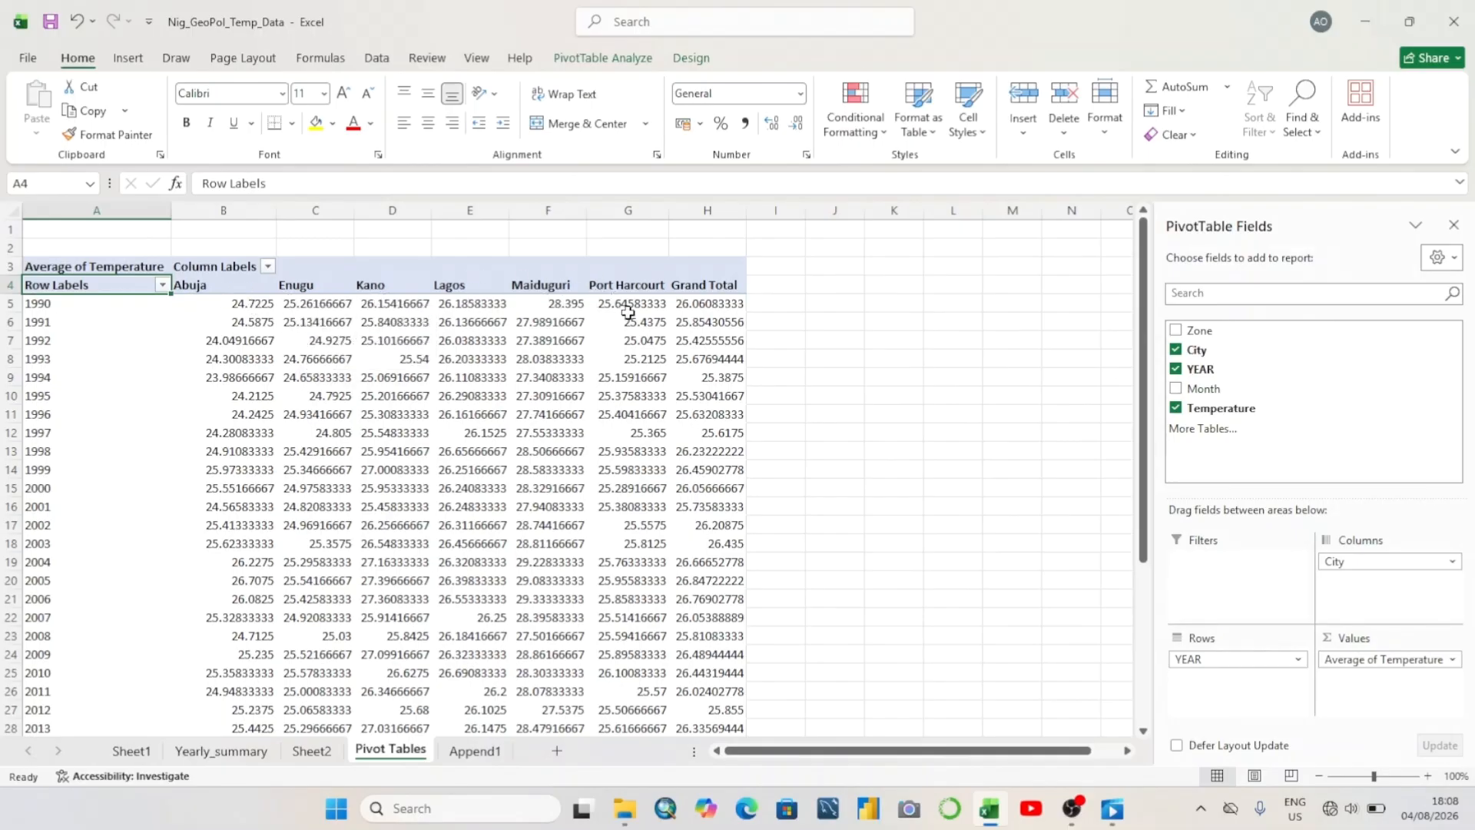
{"action": "mouse_move", "coordinate": [702, 305]}
{"action": "mouse_move", "coordinate": [597, 369]}
{"action": "mouse_move", "coordinate": [594, 425]}
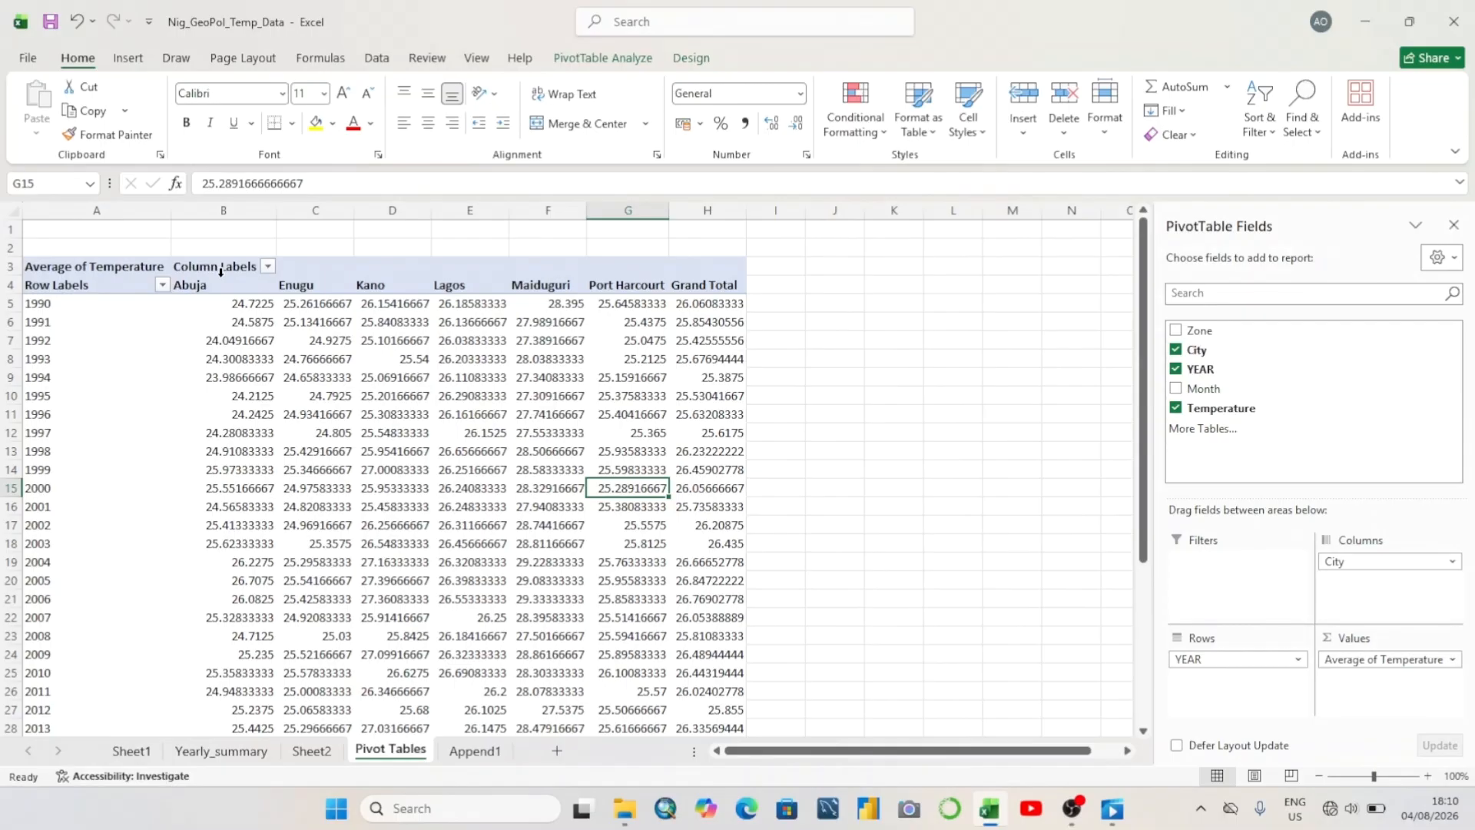
{"action": "left_click", "coordinate": [222, 266]}
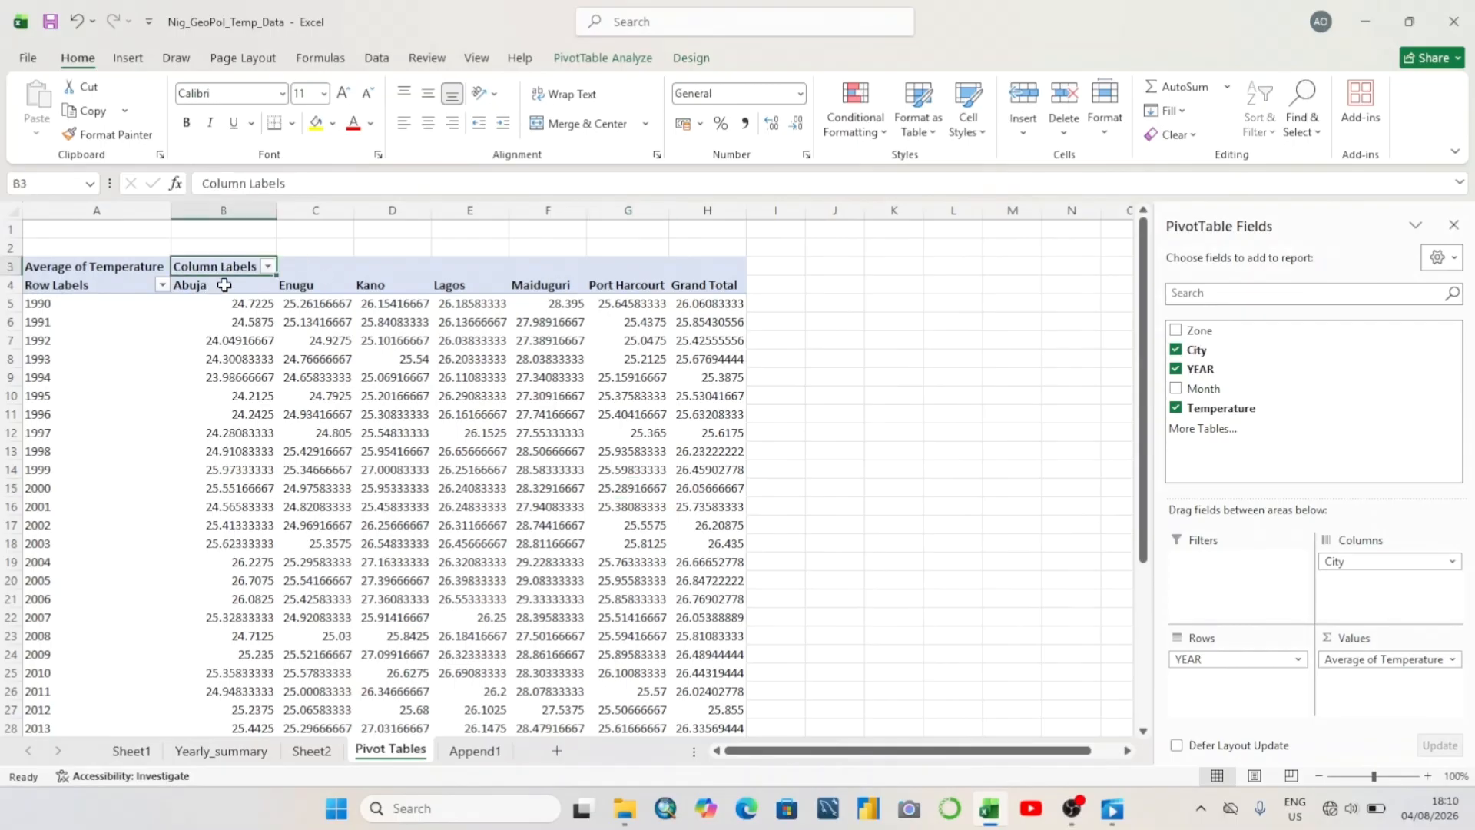
{"action": "left_click_drag", "start_coordinate": [223, 304], "coordinate": [738, 525]}
{"action": "left_click", "coordinate": [810, 490]}
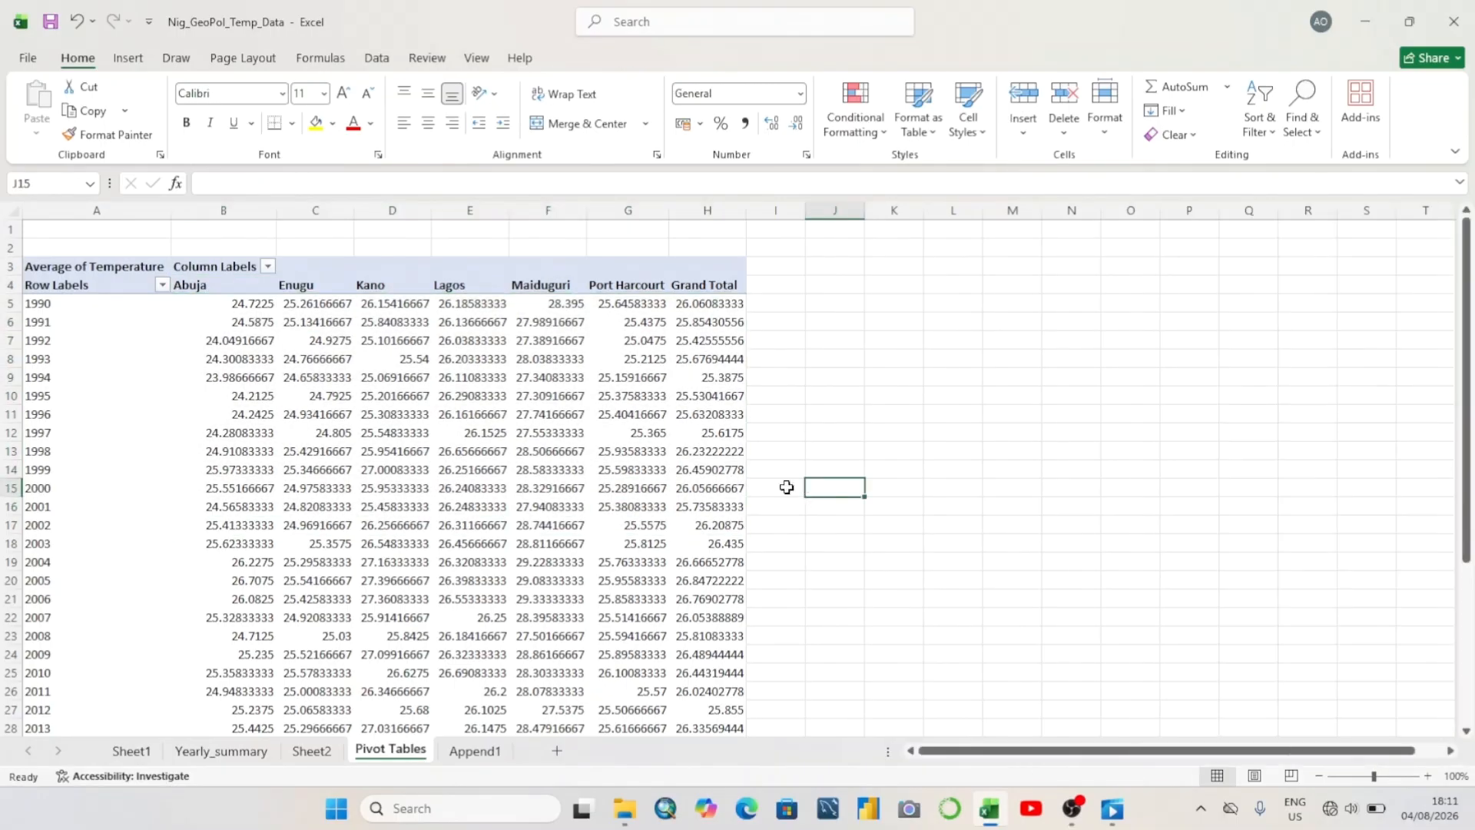
Format all the PivotTable's average temperature values as Number with two decimal places
{"action": "left_click", "coordinate": [225, 309]}
{"action": "left_click_drag", "start_coordinate": [227, 313], "coordinate": [700, 680]}
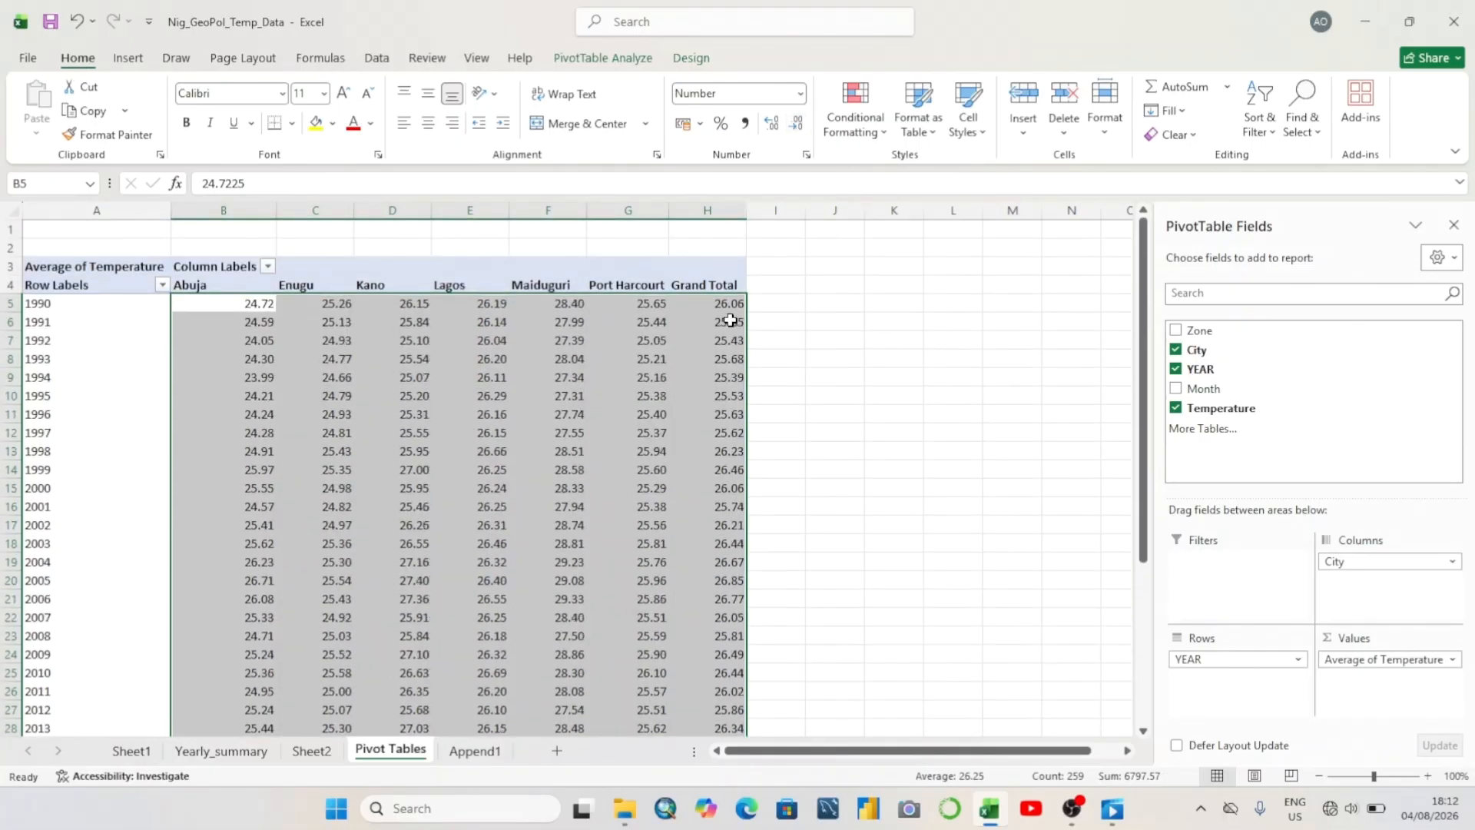
{"action": "left_click", "coordinate": [712, 340]}
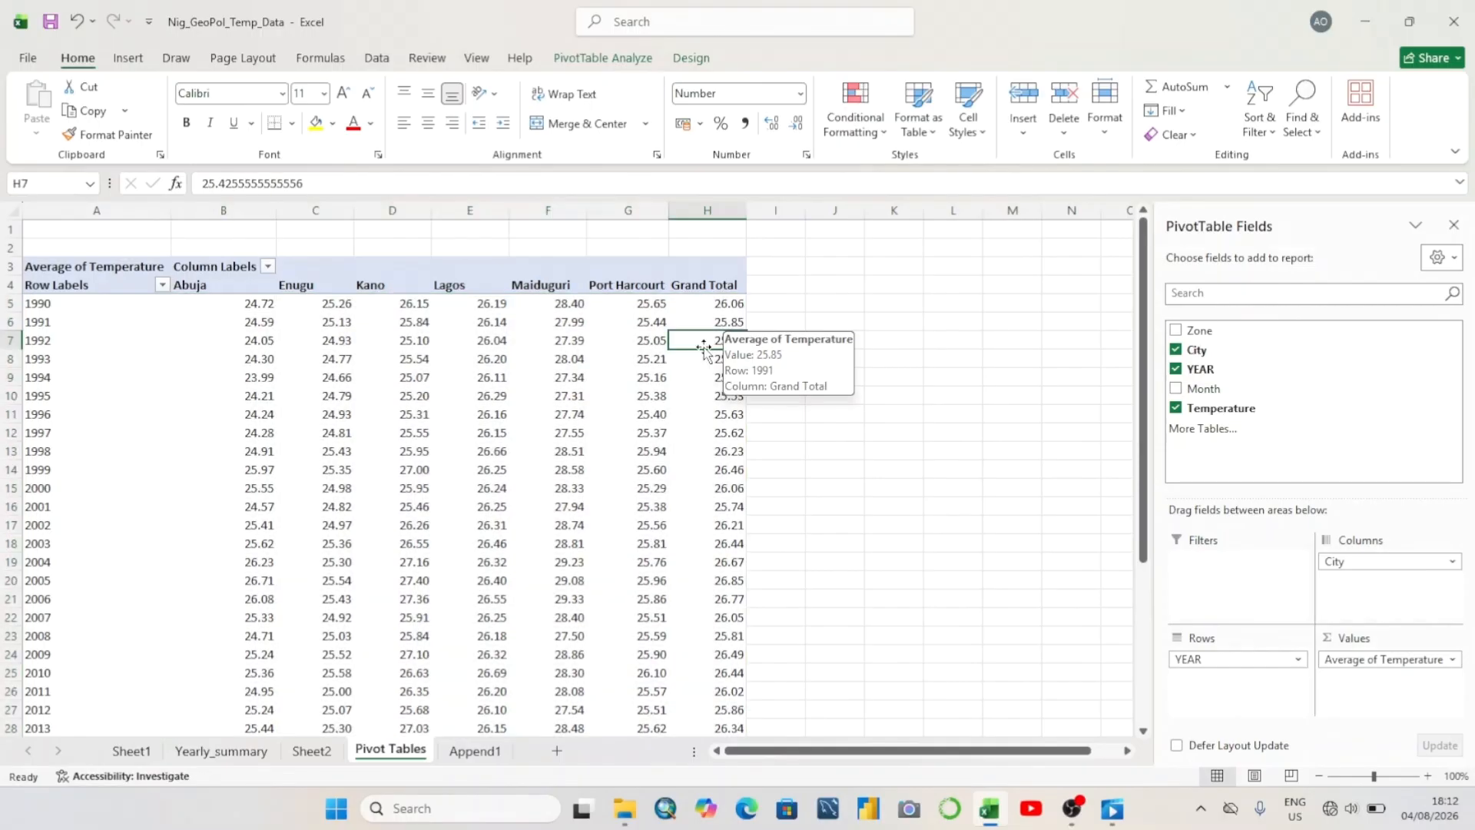
{"action": "left_click_drag", "start_coordinate": [861, 358], "coordinate": [866, 358]}
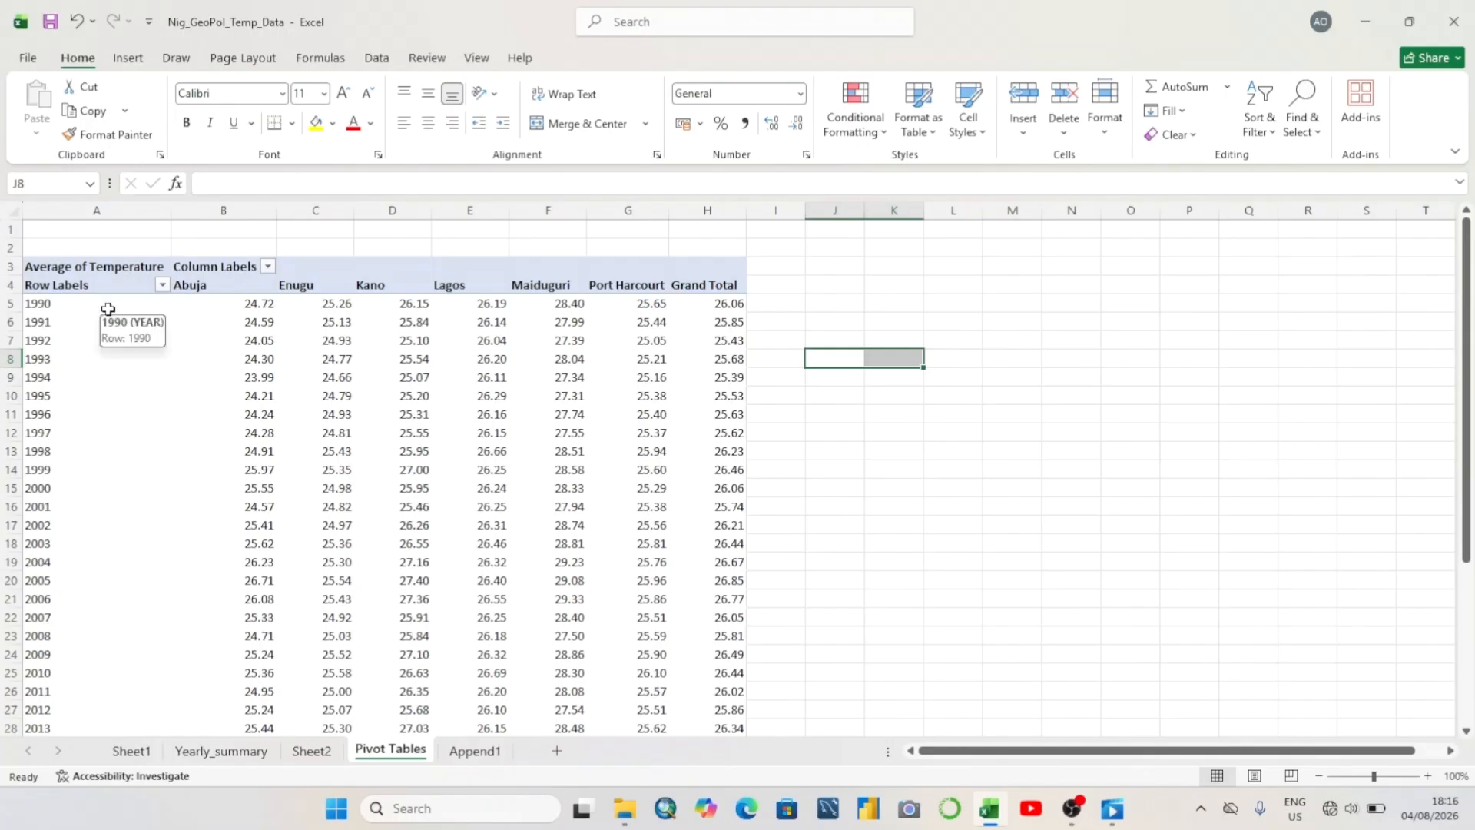
Rename the PivotTable's Grand Total heading as Overall Average
{"action": "left_click", "coordinate": [708, 287]}
{"action": "key", "text": "BackSpace"}
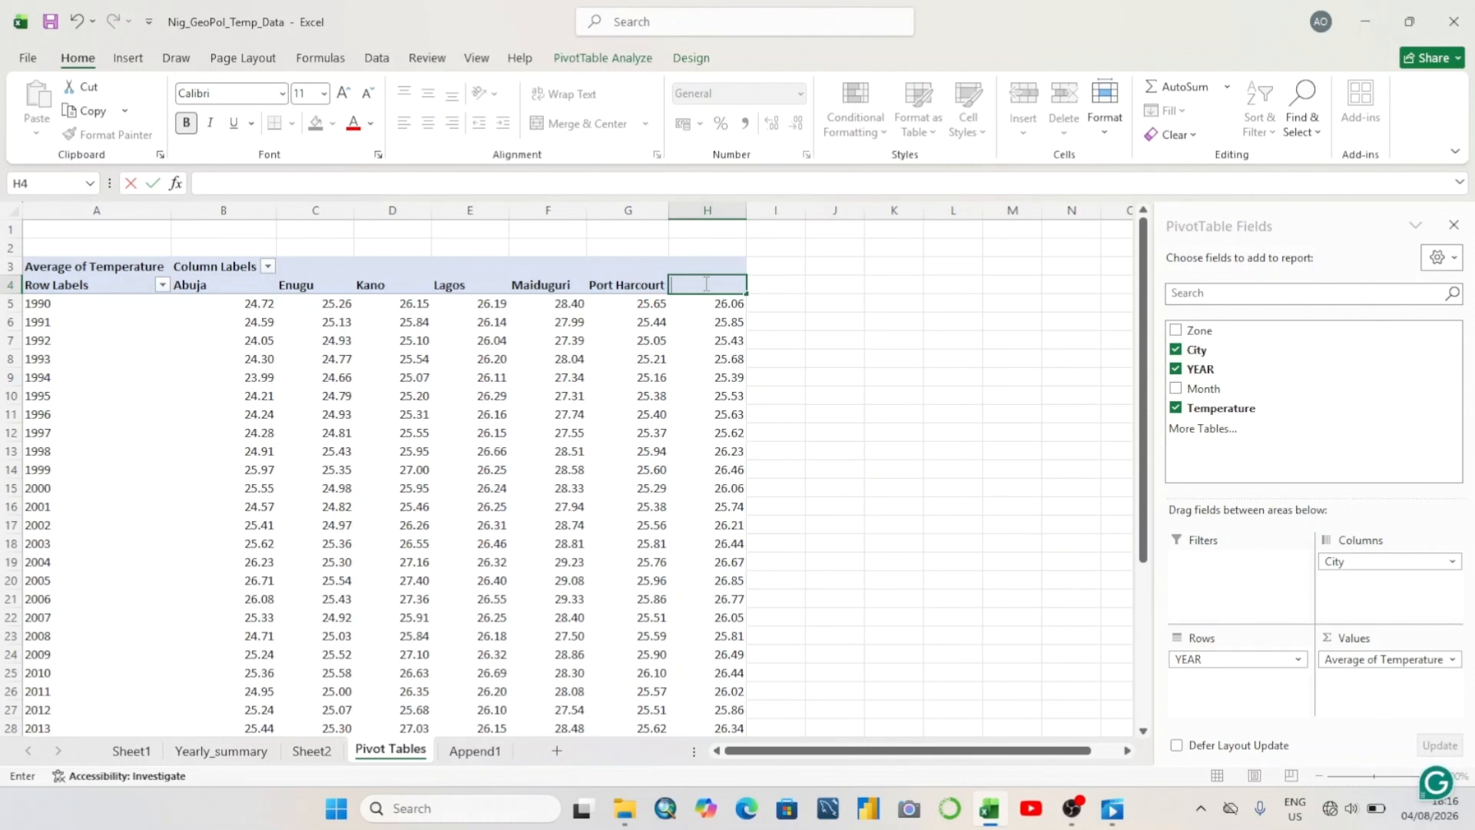
{"action": "key", "text": "F2"}
{"action": "type", "text": "Overa"}
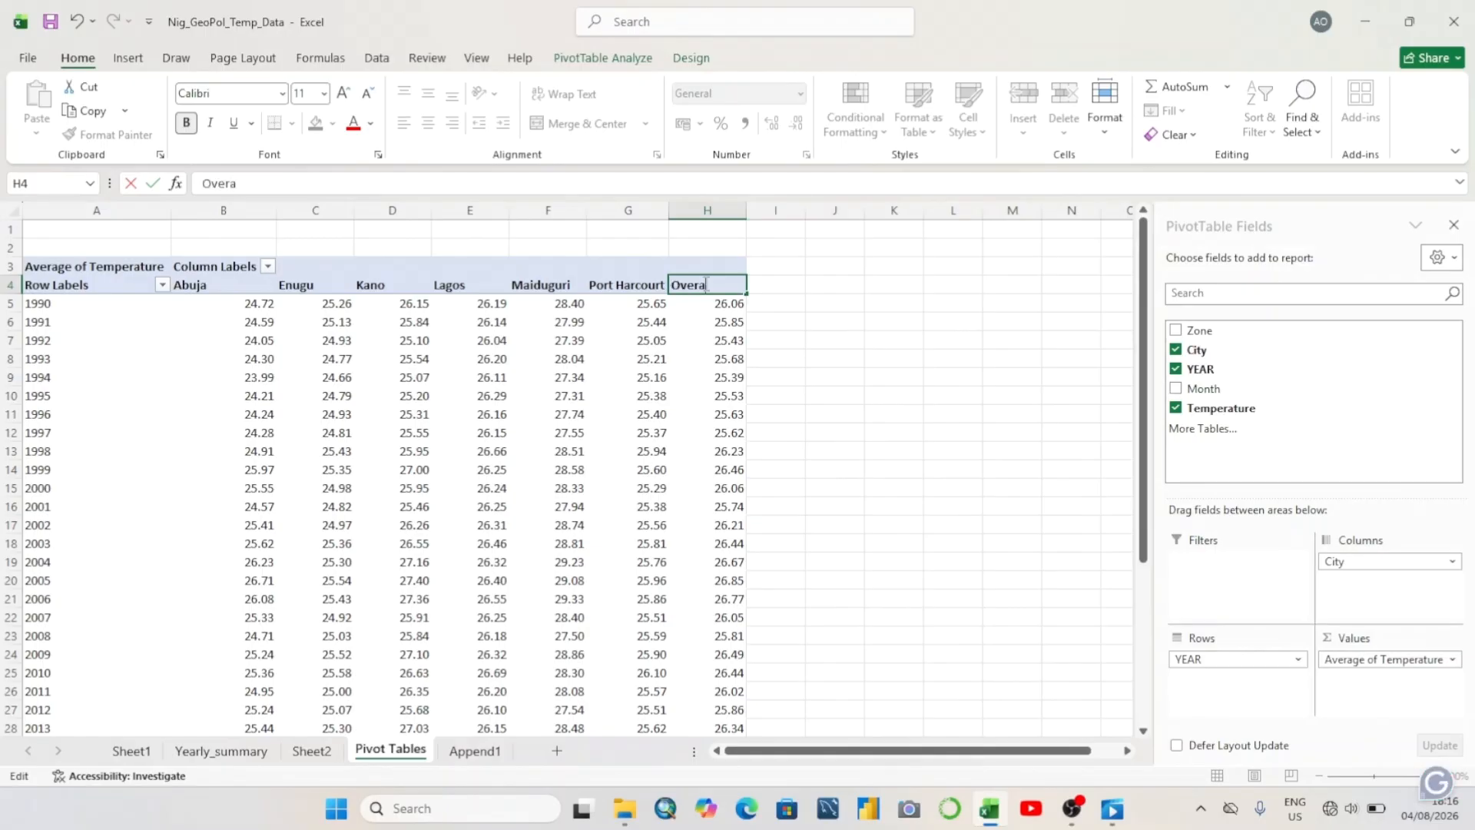
{"action": "type", "text": "ll Average"}
{"action": "left_click", "coordinate": [979, 321]}
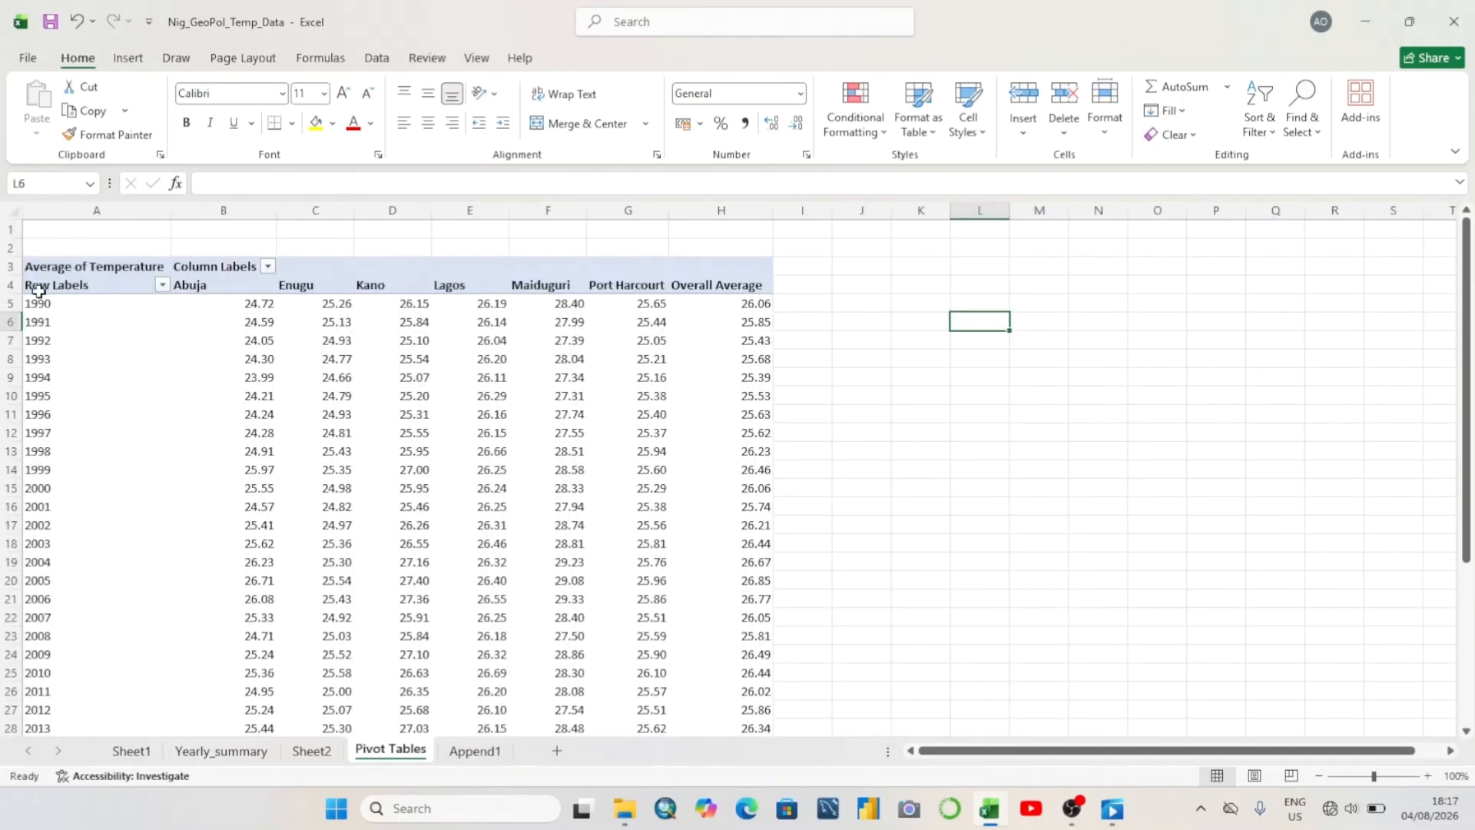
Insert a line chart of the PivotTable's yearly city averages for 1990 to 2025 and place it beside the table
{"action": "left_click_drag", "start_coordinate": [38, 290], "coordinate": [522, 767]}
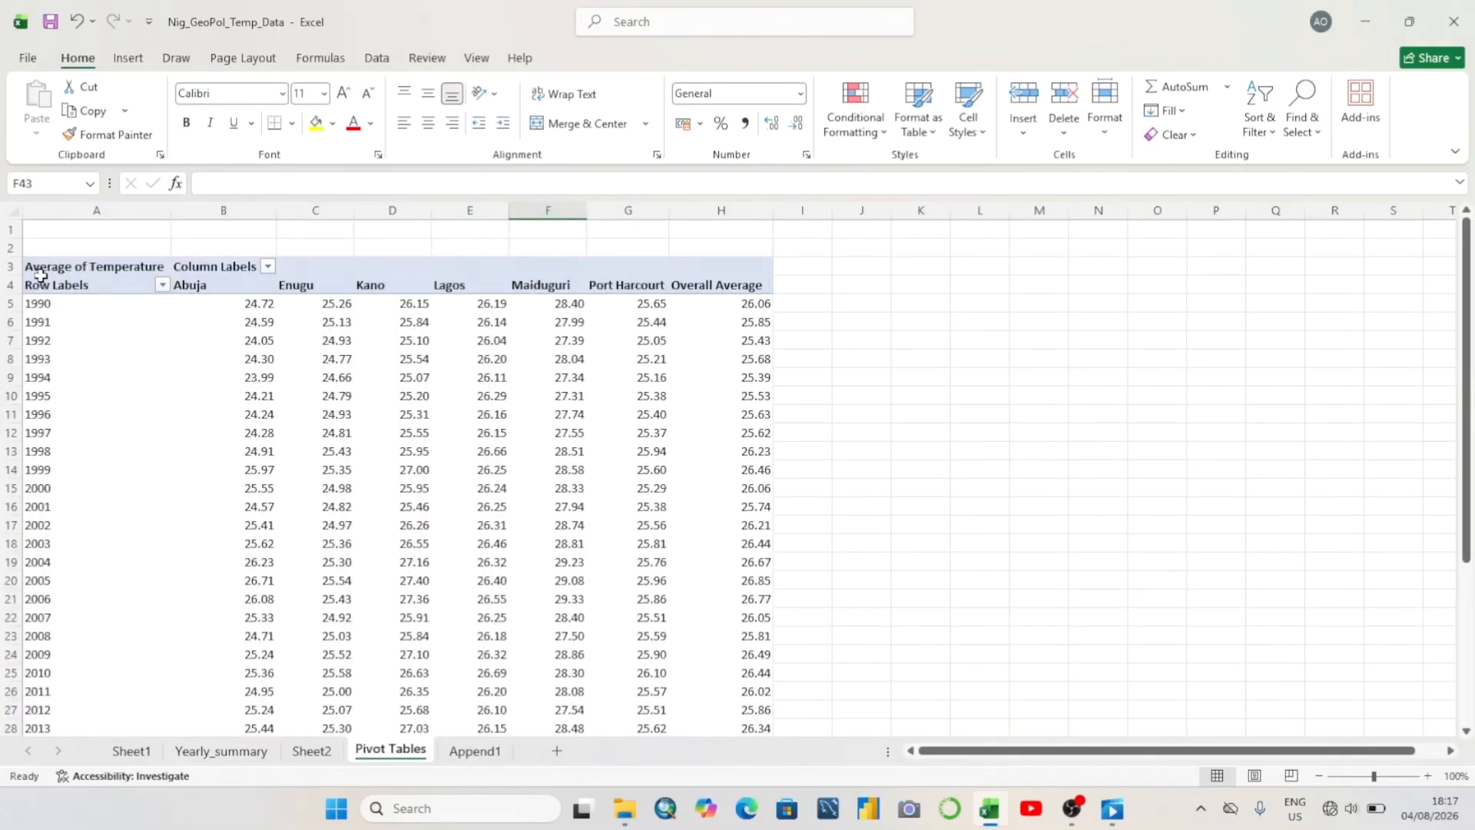
{"action": "left_click_drag", "start_coordinate": [40, 278], "coordinate": [604, 686]}
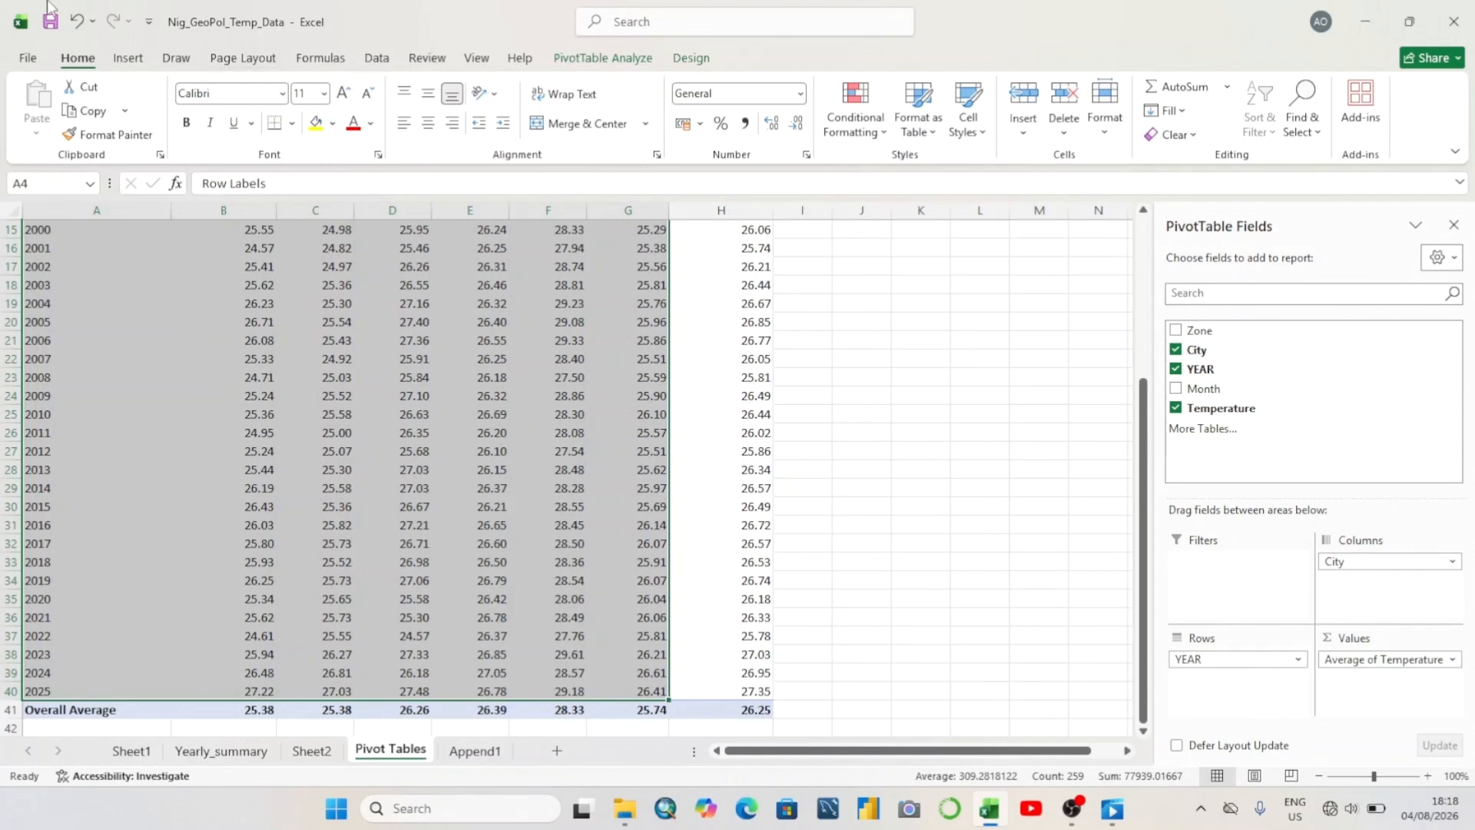
{"action": "left_click", "coordinate": [136, 58]}
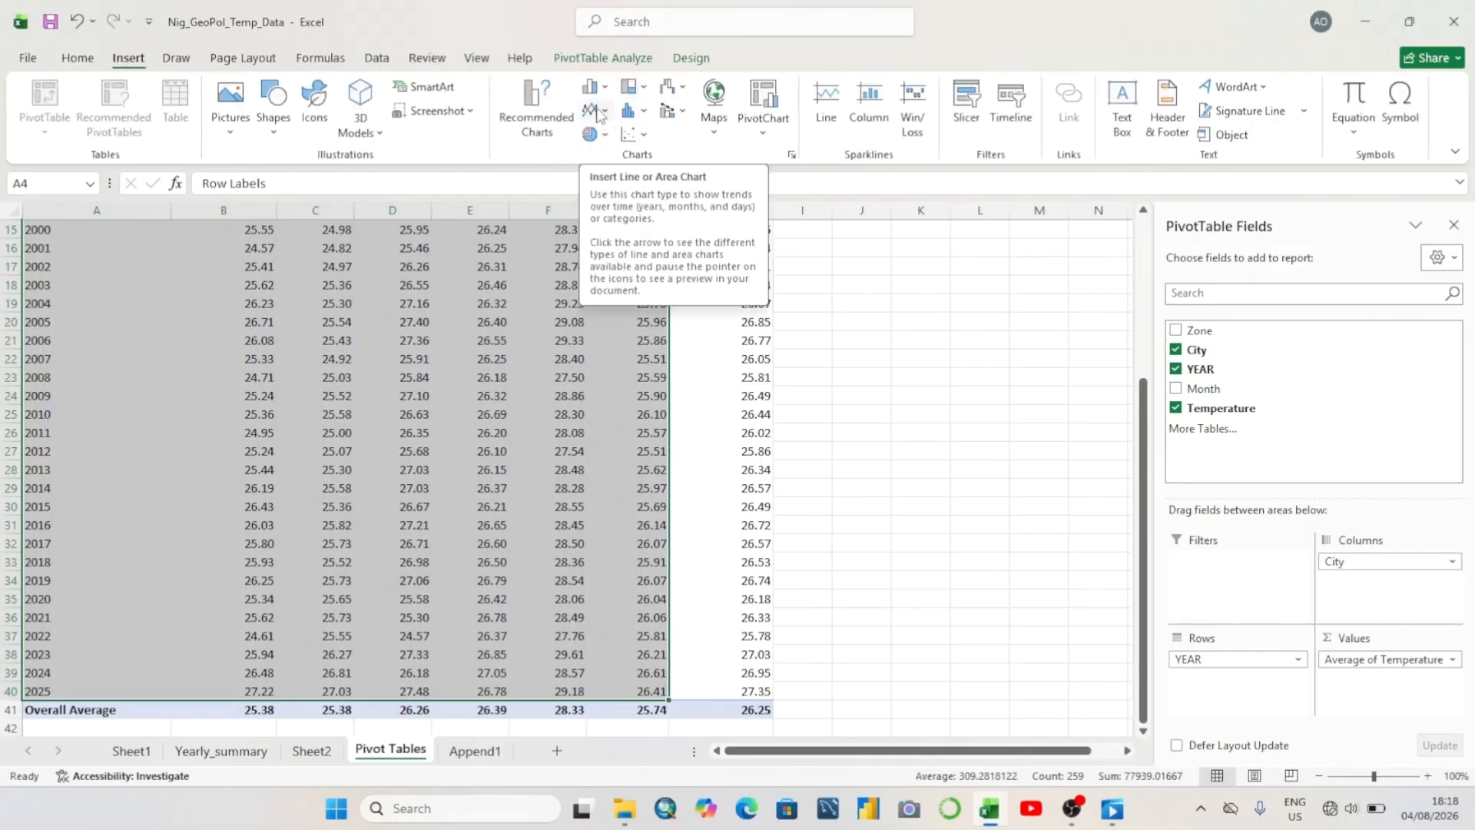
{"action": "left_click", "coordinate": [602, 112]}
{"action": "left_click", "coordinate": [606, 173]}
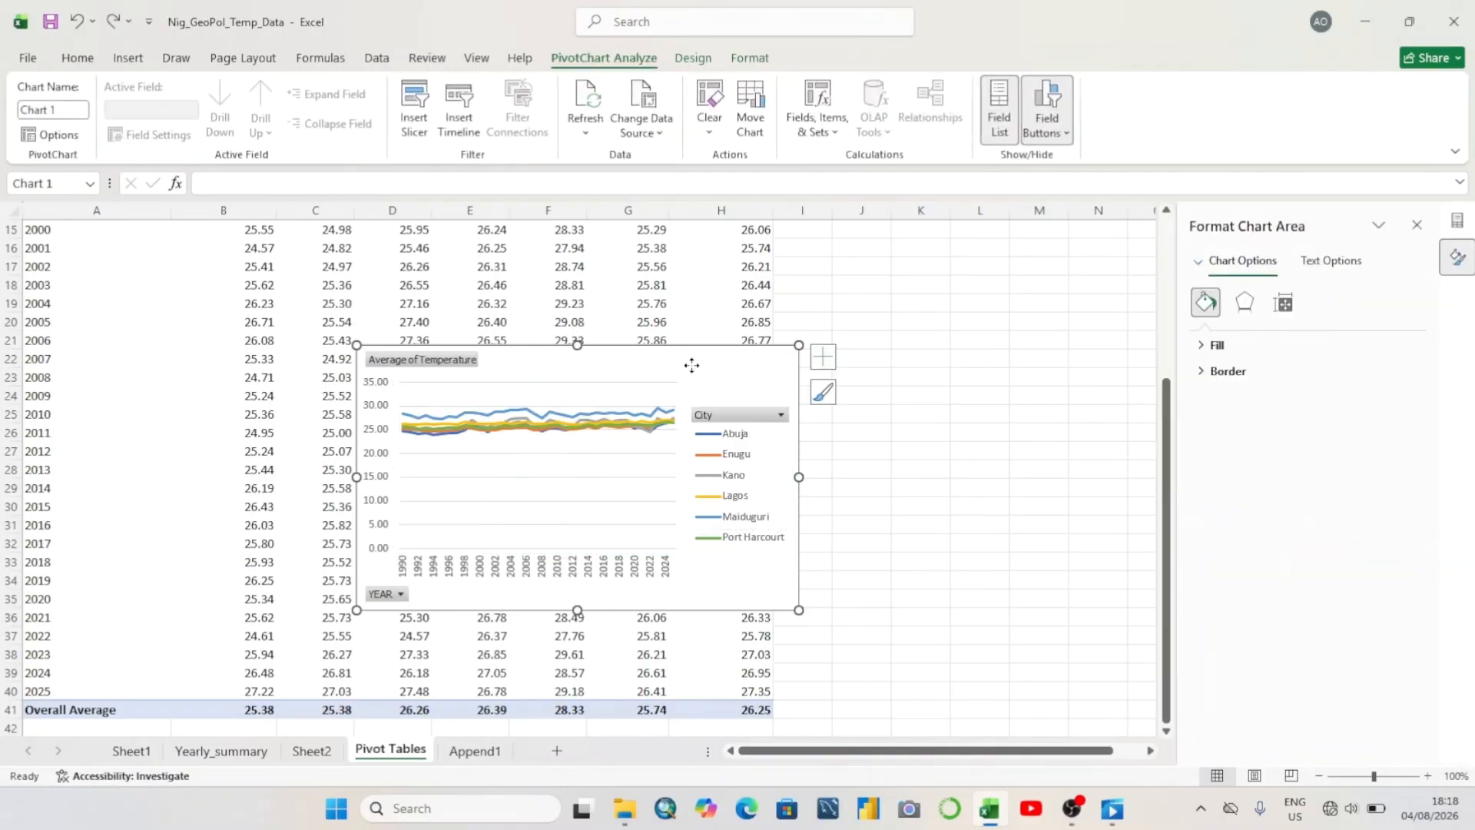
{"action": "left_click_drag", "start_coordinate": [691, 372], "coordinate": [1134, 333]}
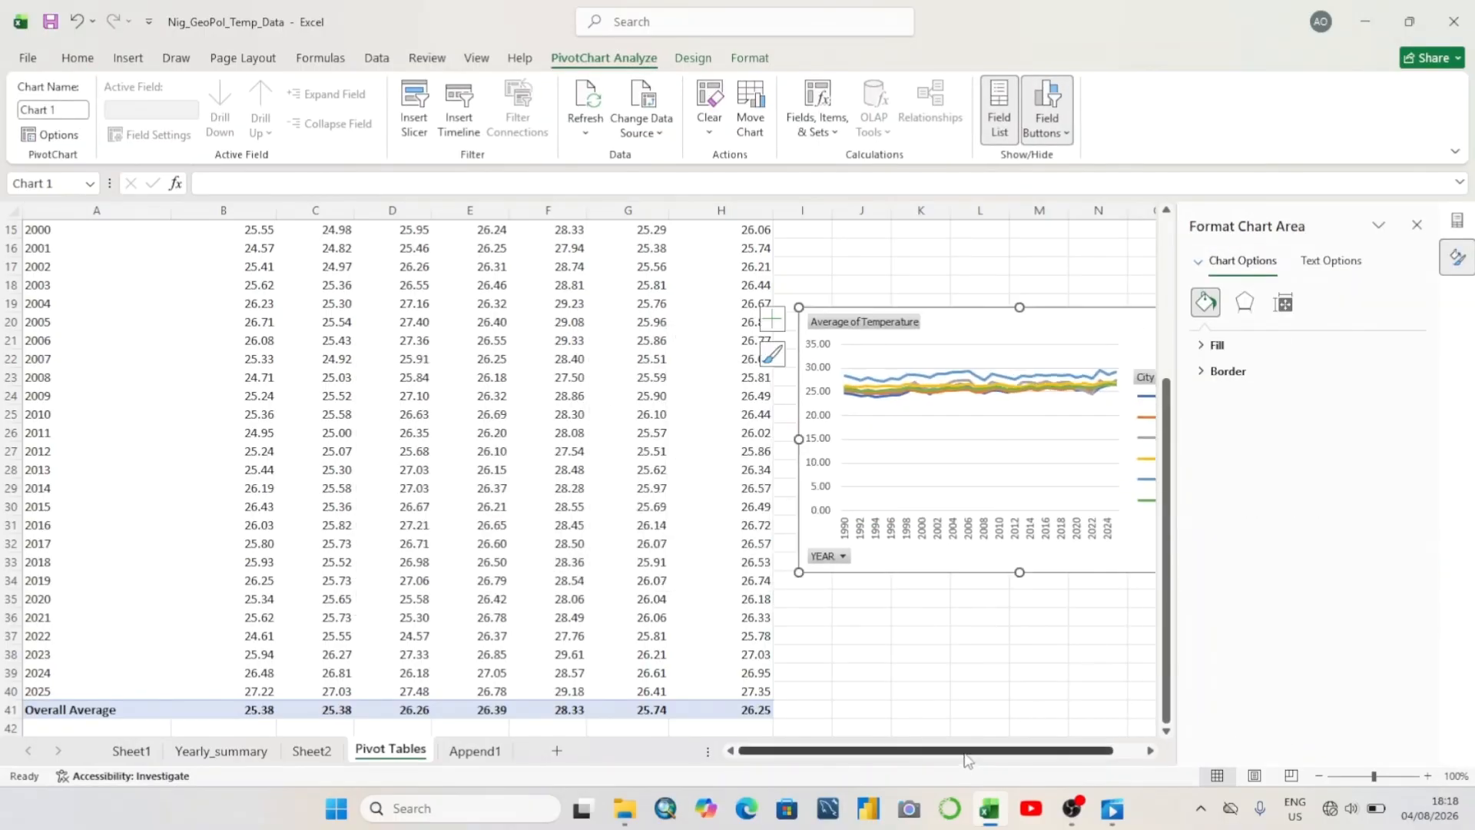
{"action": "left_click_drag", "start_coordinate": [993, 750], "coordinate": [1025, 739]}
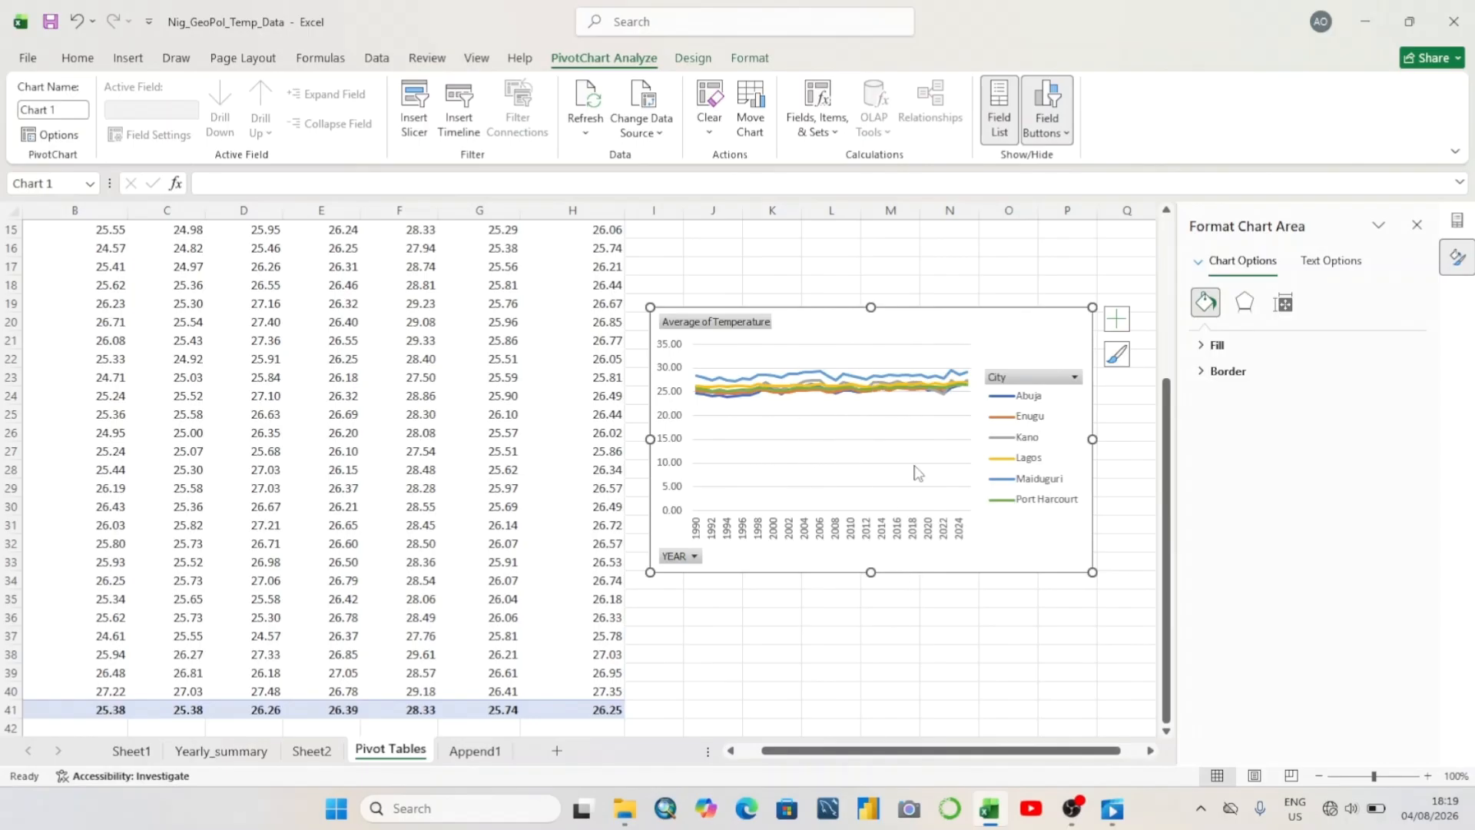
Set the chart's vertical axis bounds to a minimum of 24 and a maximum of 30
{"action": "left_click", "coordinate": [670, 407]}
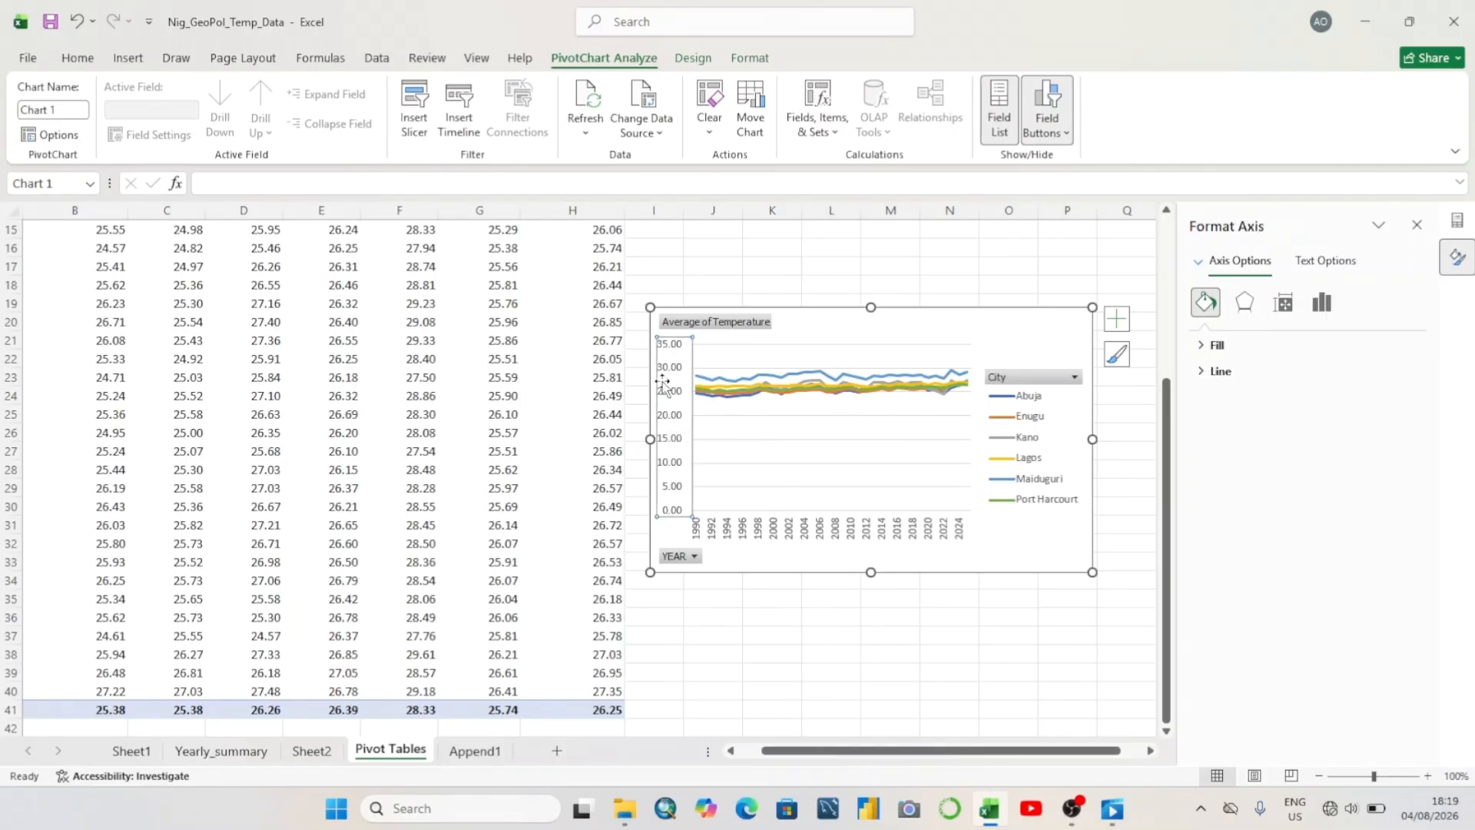
{"action": "left_click", "coordinate": [803, 329]}
{"action": "left_click", "coordinate": [669, 430]}
{"action": "right_click", "coordinate": [669, 401]}
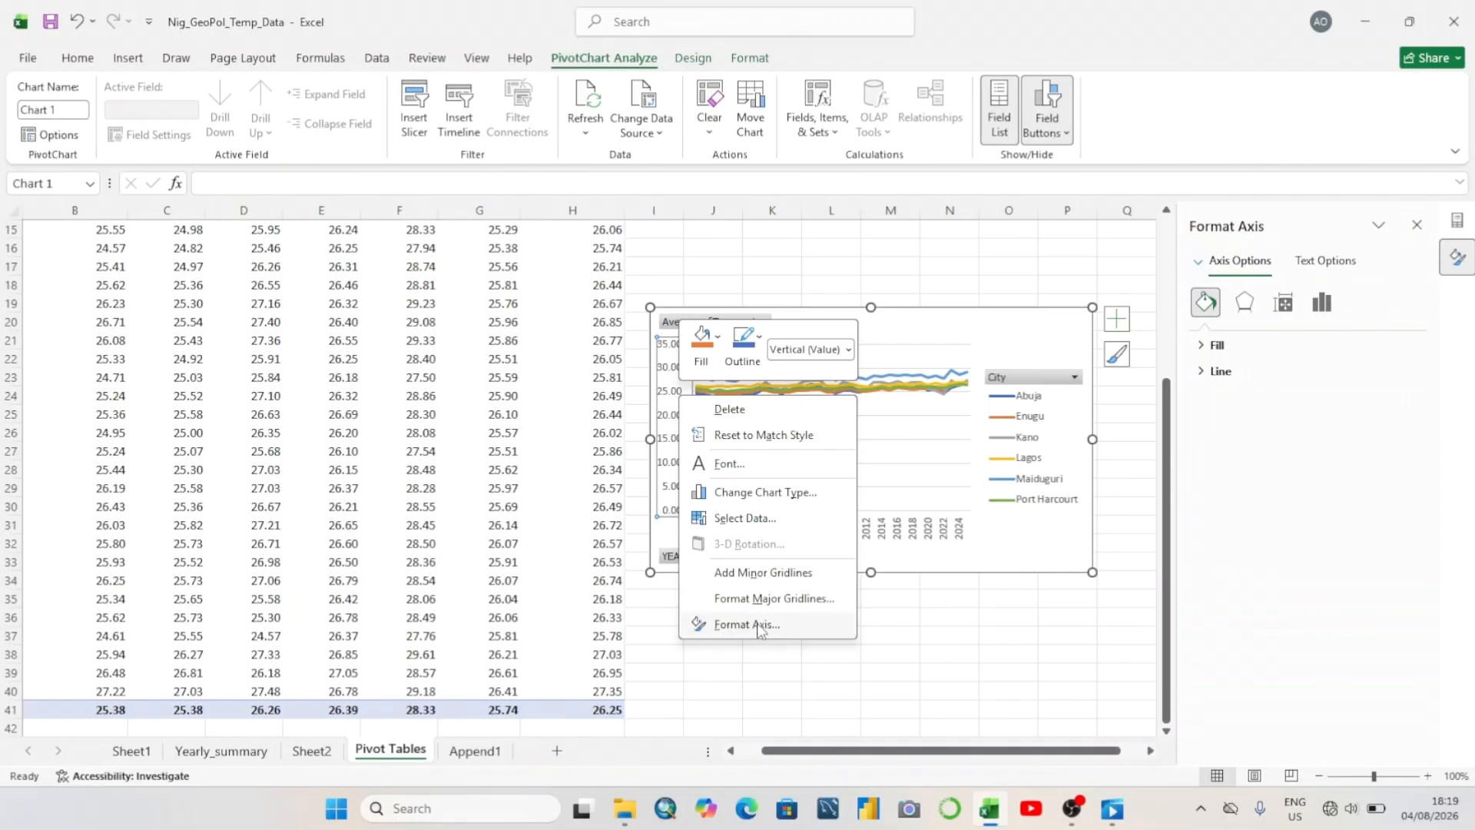
{"action": "left_click", "coordinate": [762, 624]}
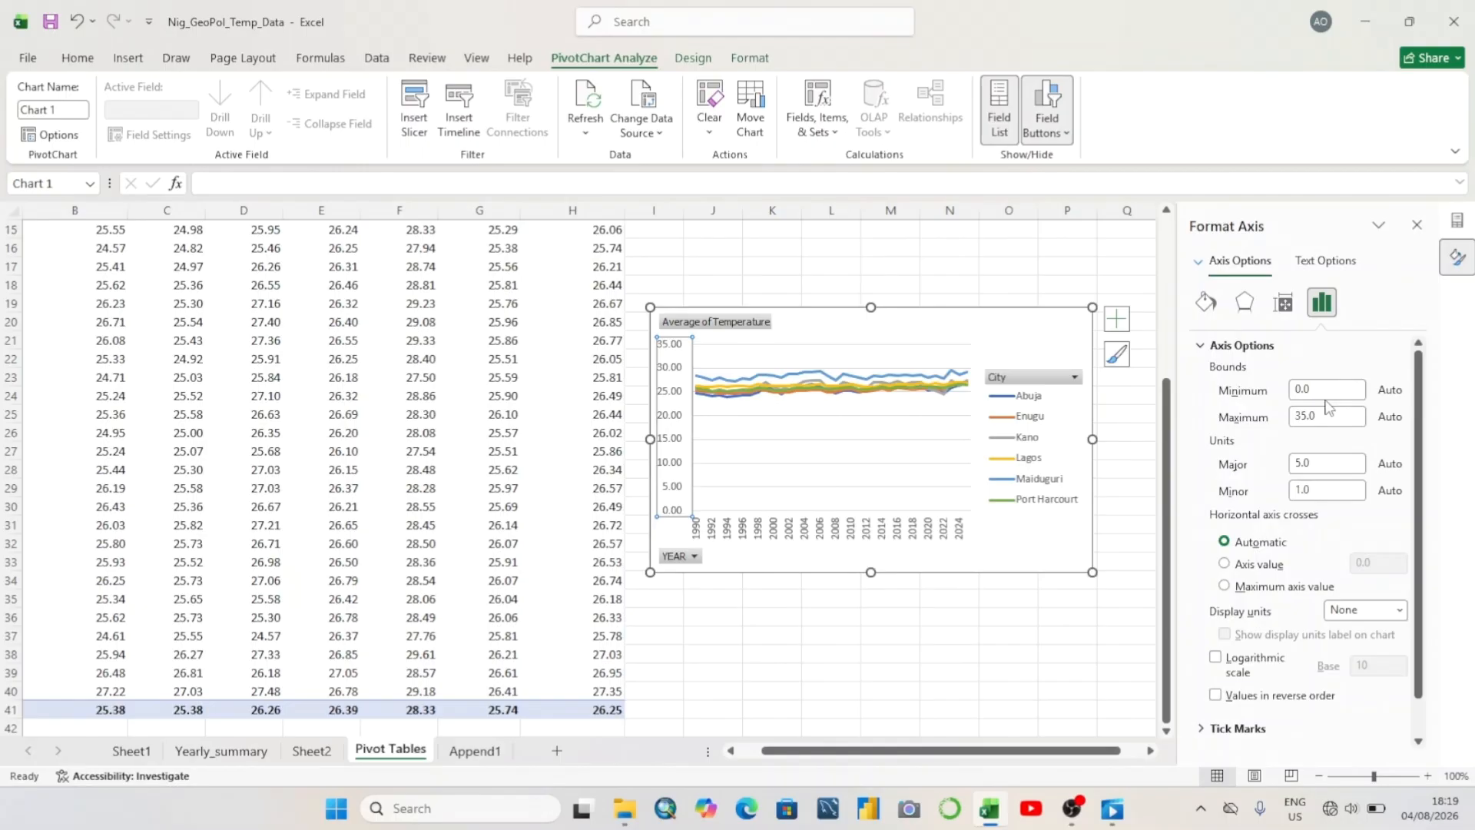
{"action": "left_click_drag", "start_coordinate": [1317, 391], "coordinate": [1293, 393]}
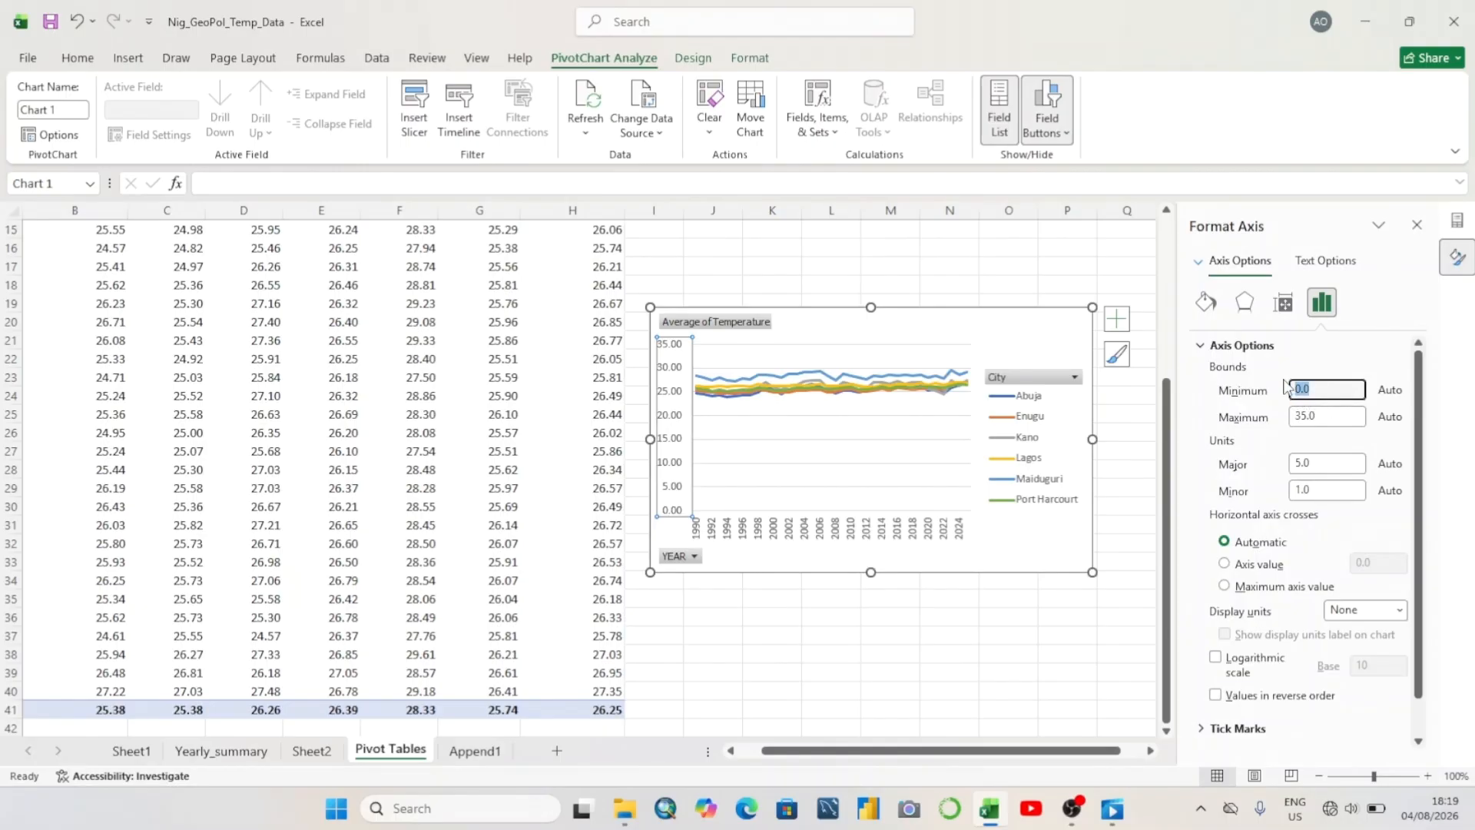
{"action": "type", "text": "24"}
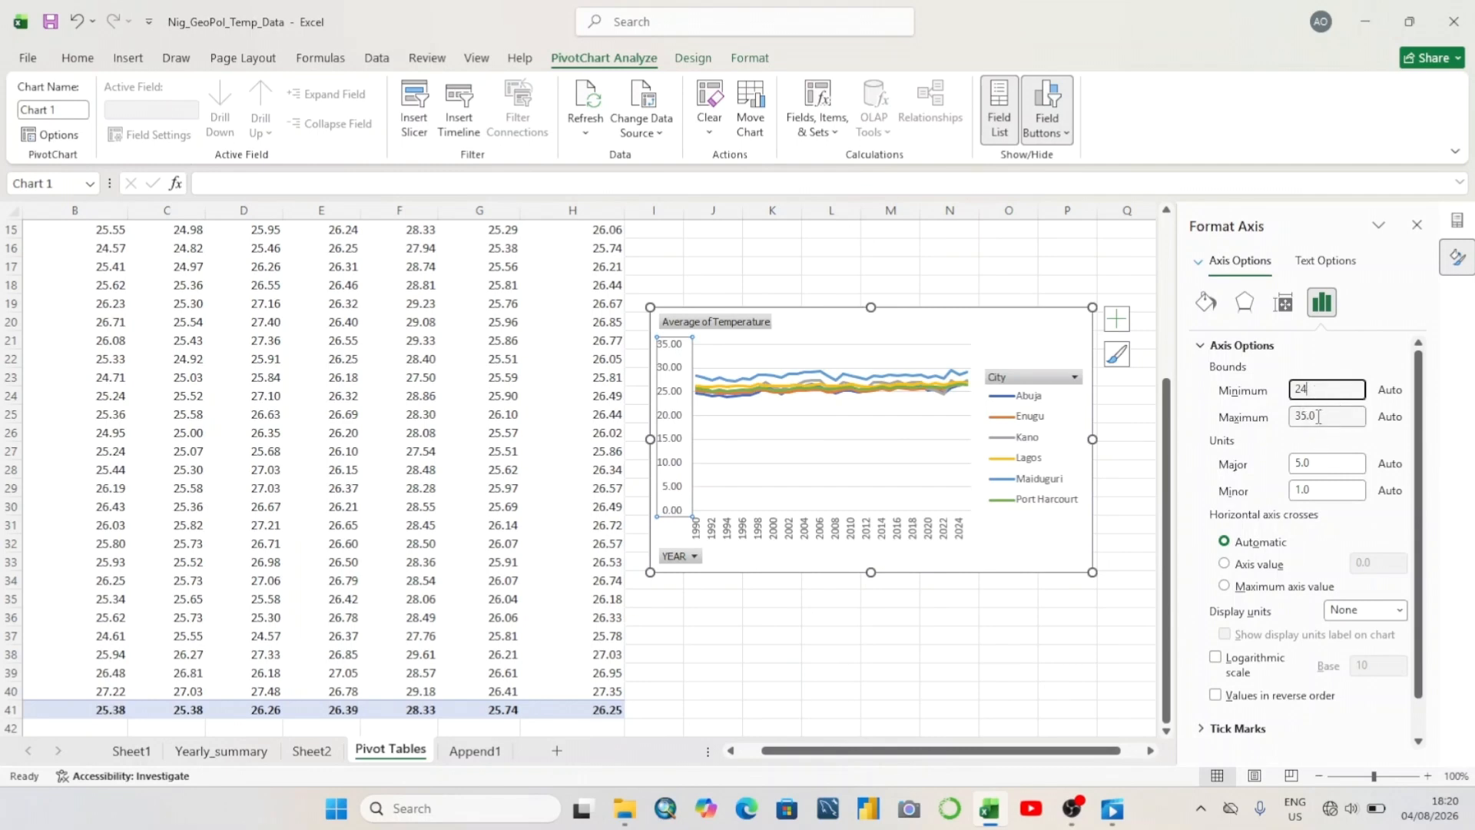
{"action": "left_click", "coordinate": [1291, 415]}
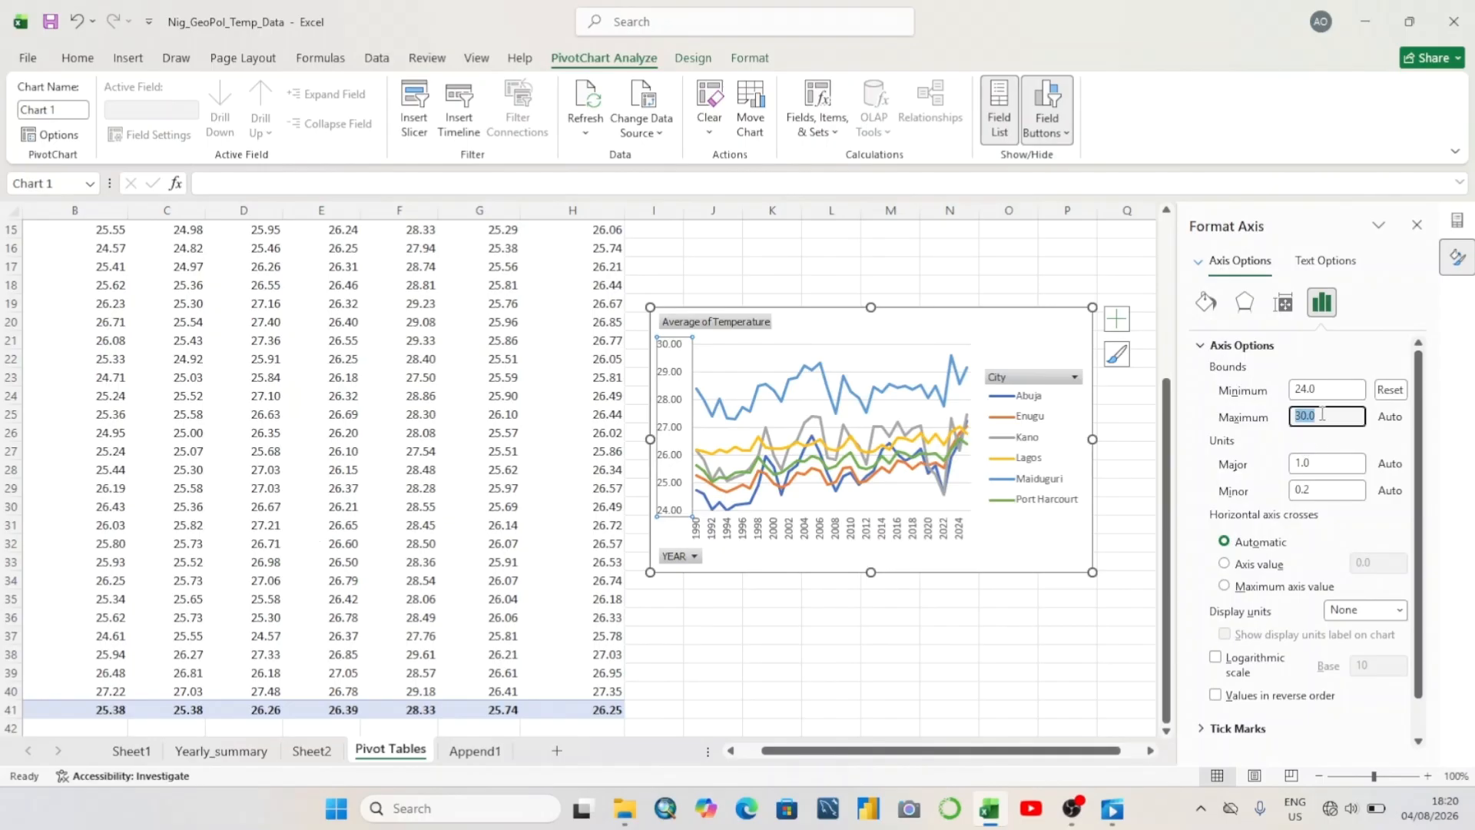
{"action": "type", "text": "30"}
{"action": "left_click", "coordinate": [1067, 671]}
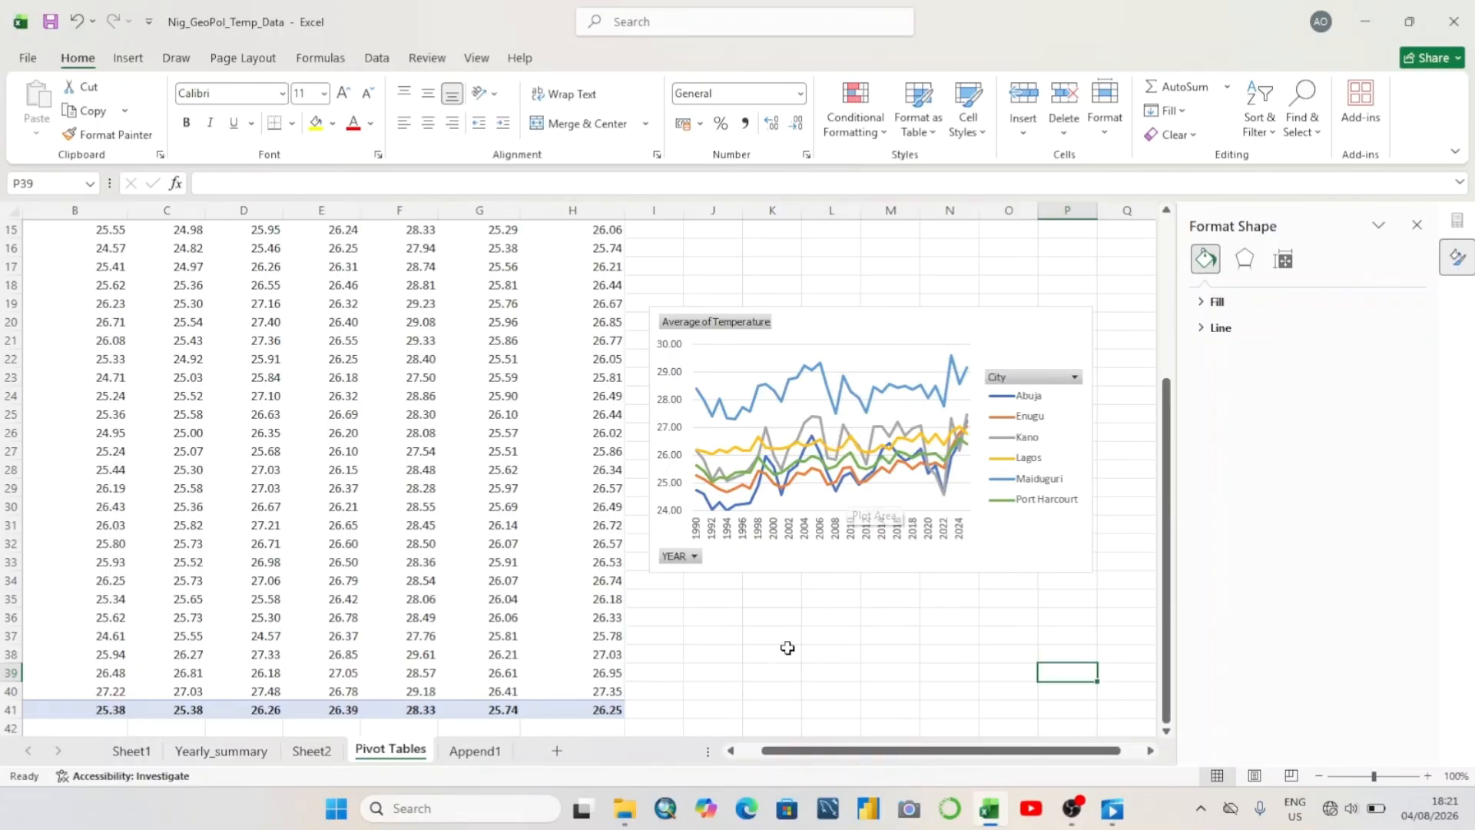
Inspect the Maiduguri temperature line in the chart across the years
{"action": "left_click", "coordinate": [941, 421]}
{"action": "left_click", "coordinate": [942, 401]}
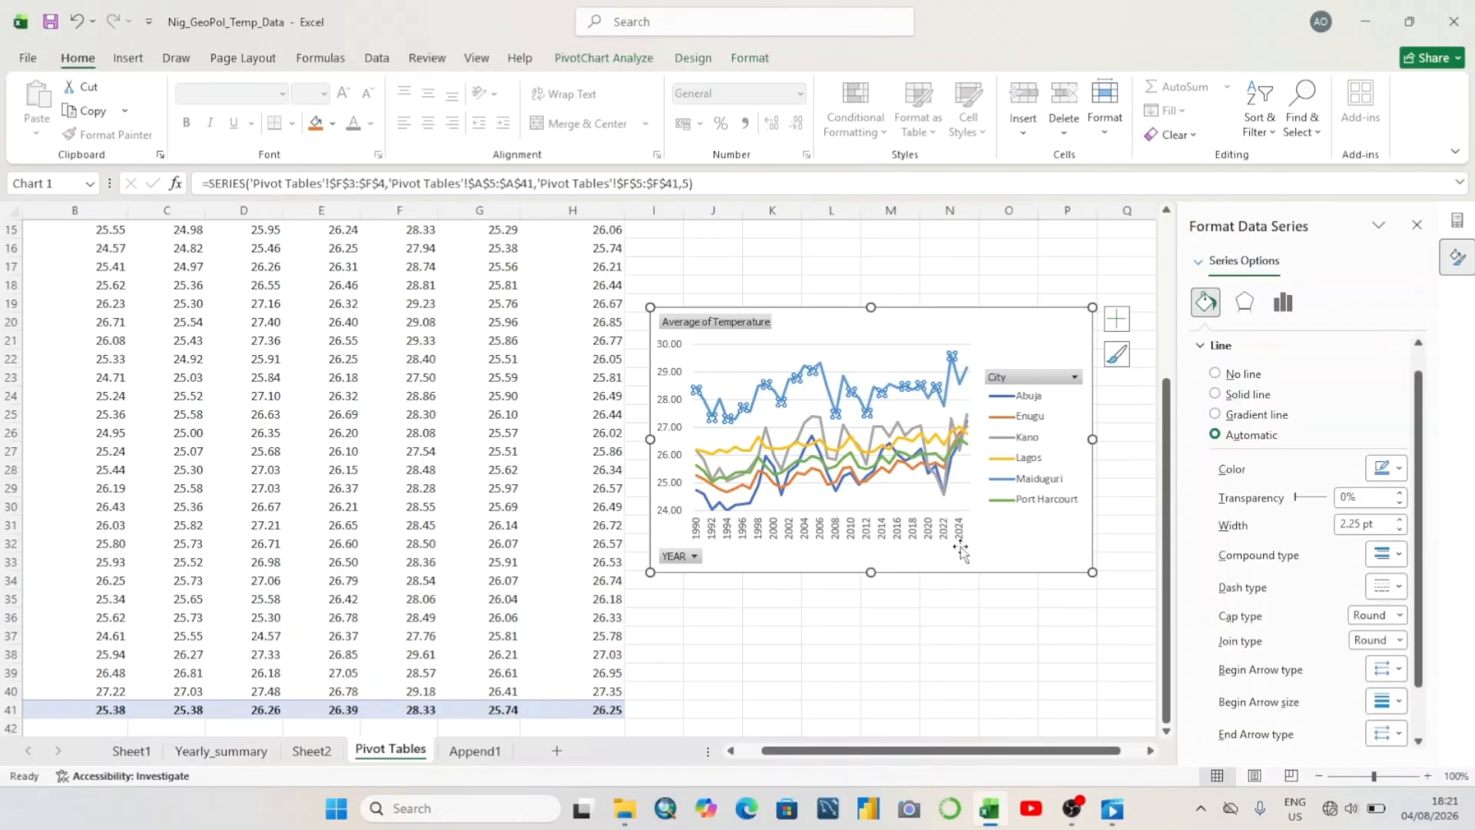
{"action": "left_click_drag", "start_coordinate": [736, 662], "coordinate": [736, 670]}
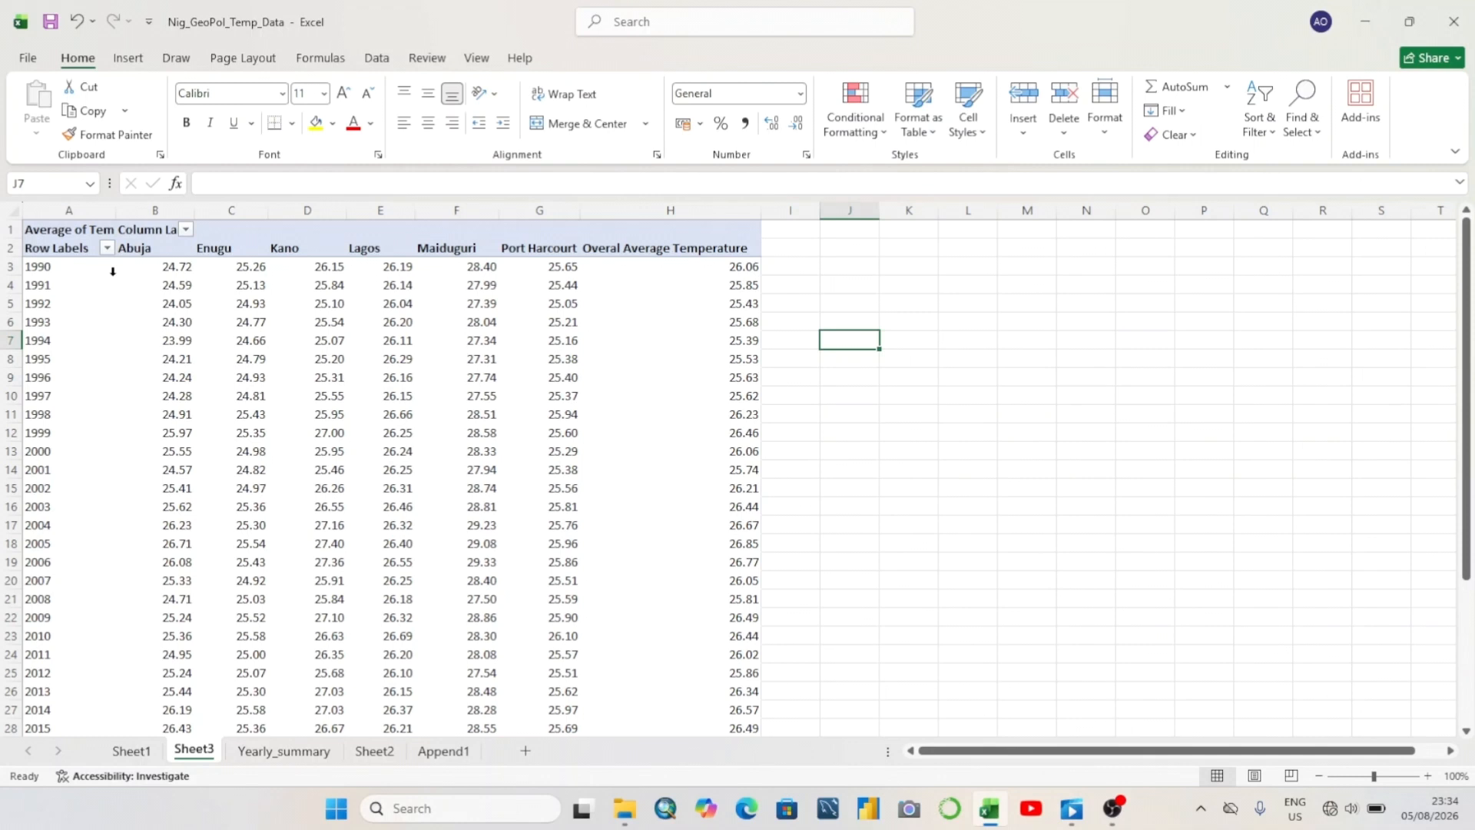
Sort the years in Sheet3's PivotTable in descending order by Average of Temperature
{"action": "left_click", "coordinate": [123, 323]}
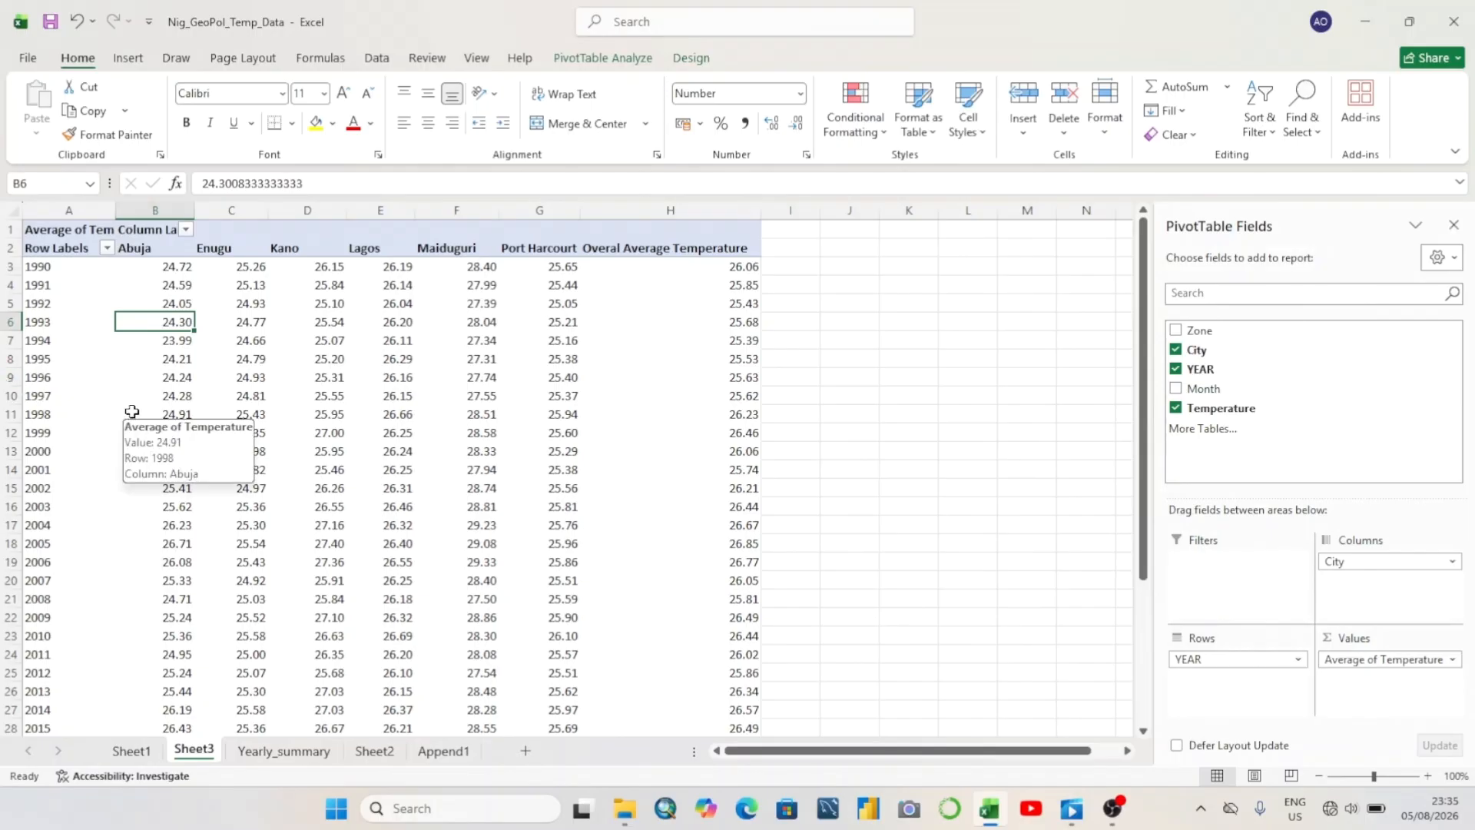
{"action": "left_click", "coordinate": [108, 248]}
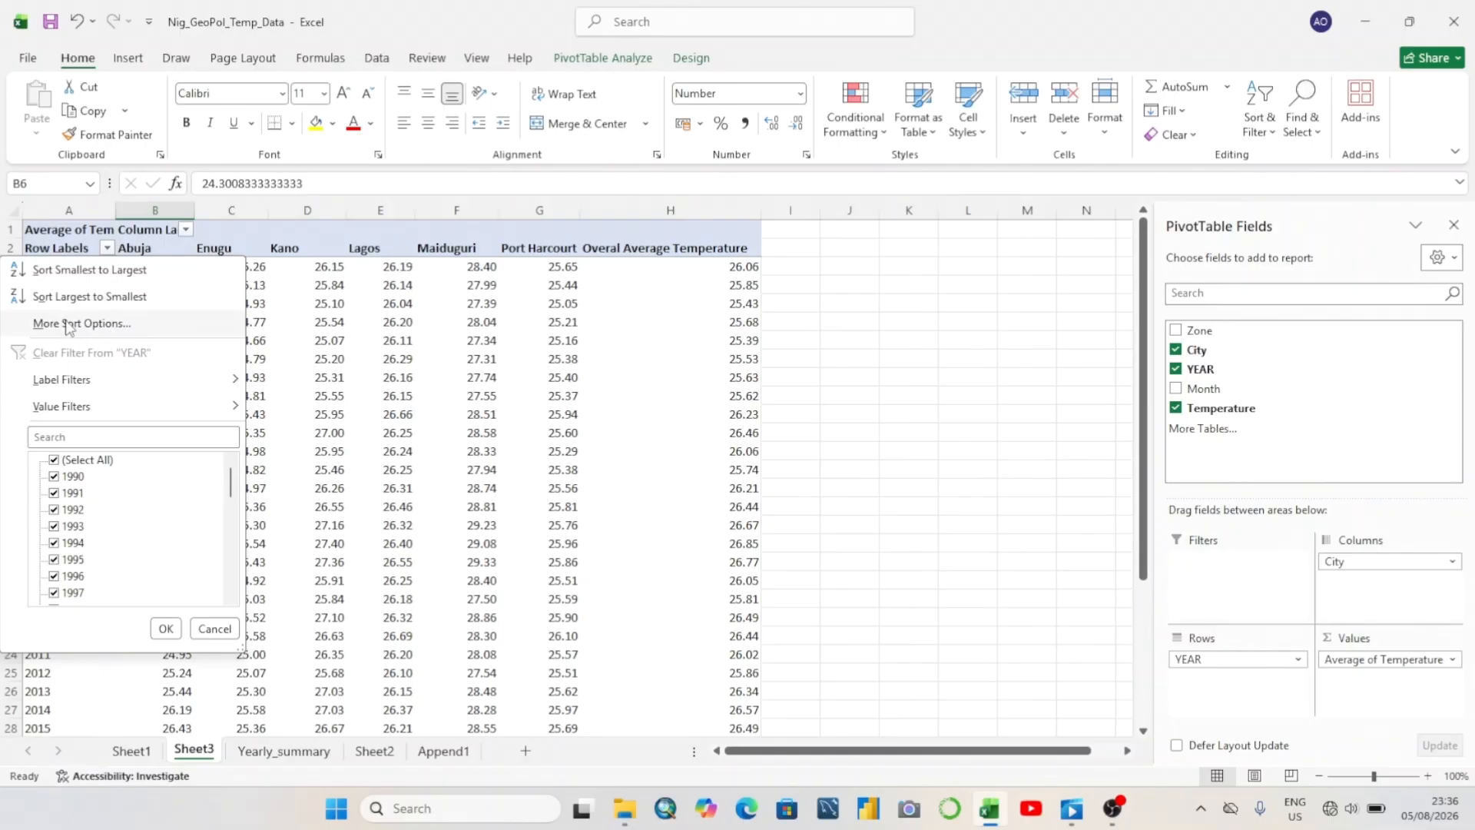
{"action": "left_click", "coordinate": [90, 327]}
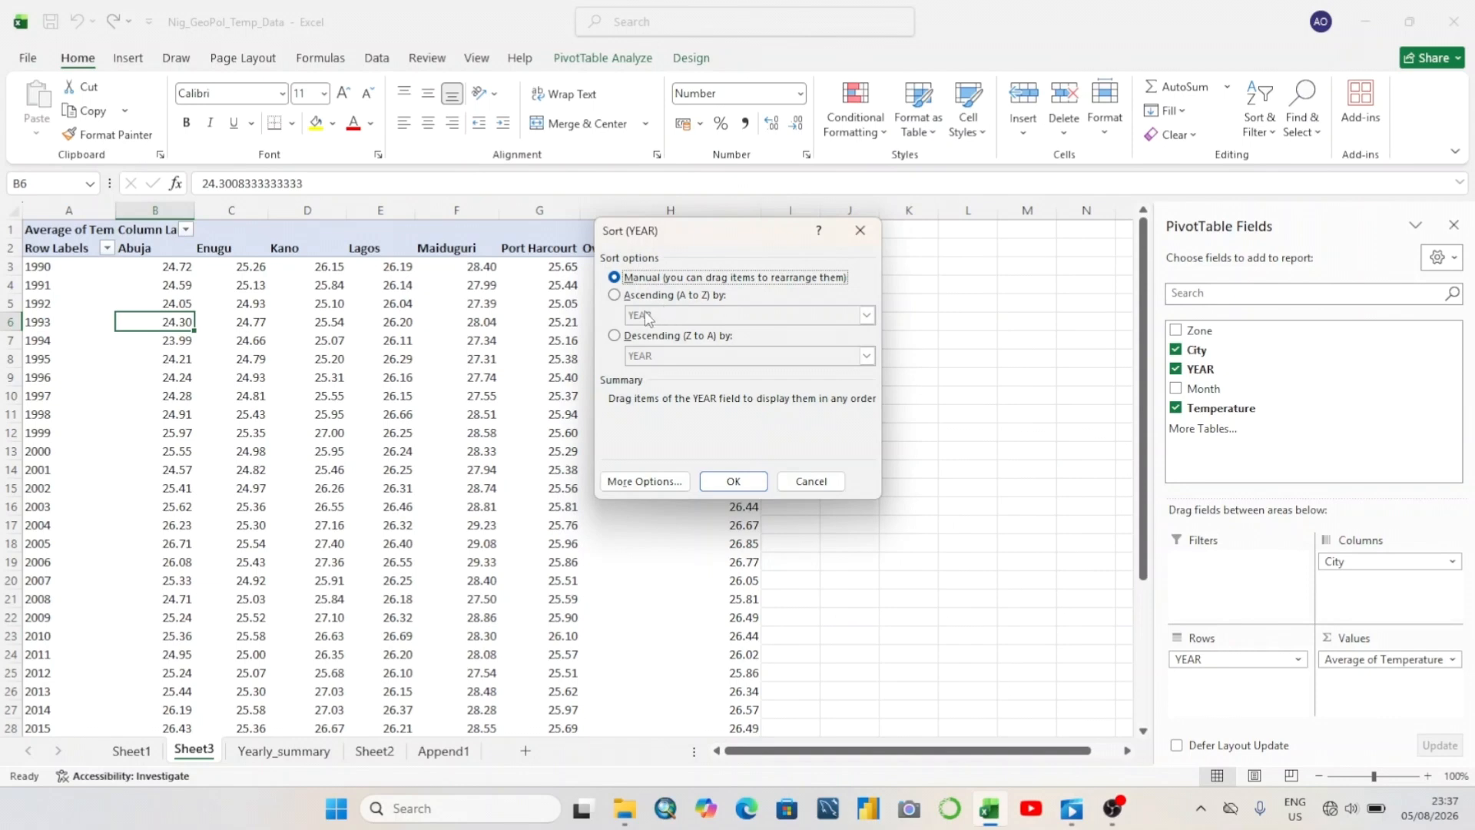
{"action": "left_click", "coordinate": [615, 336]}
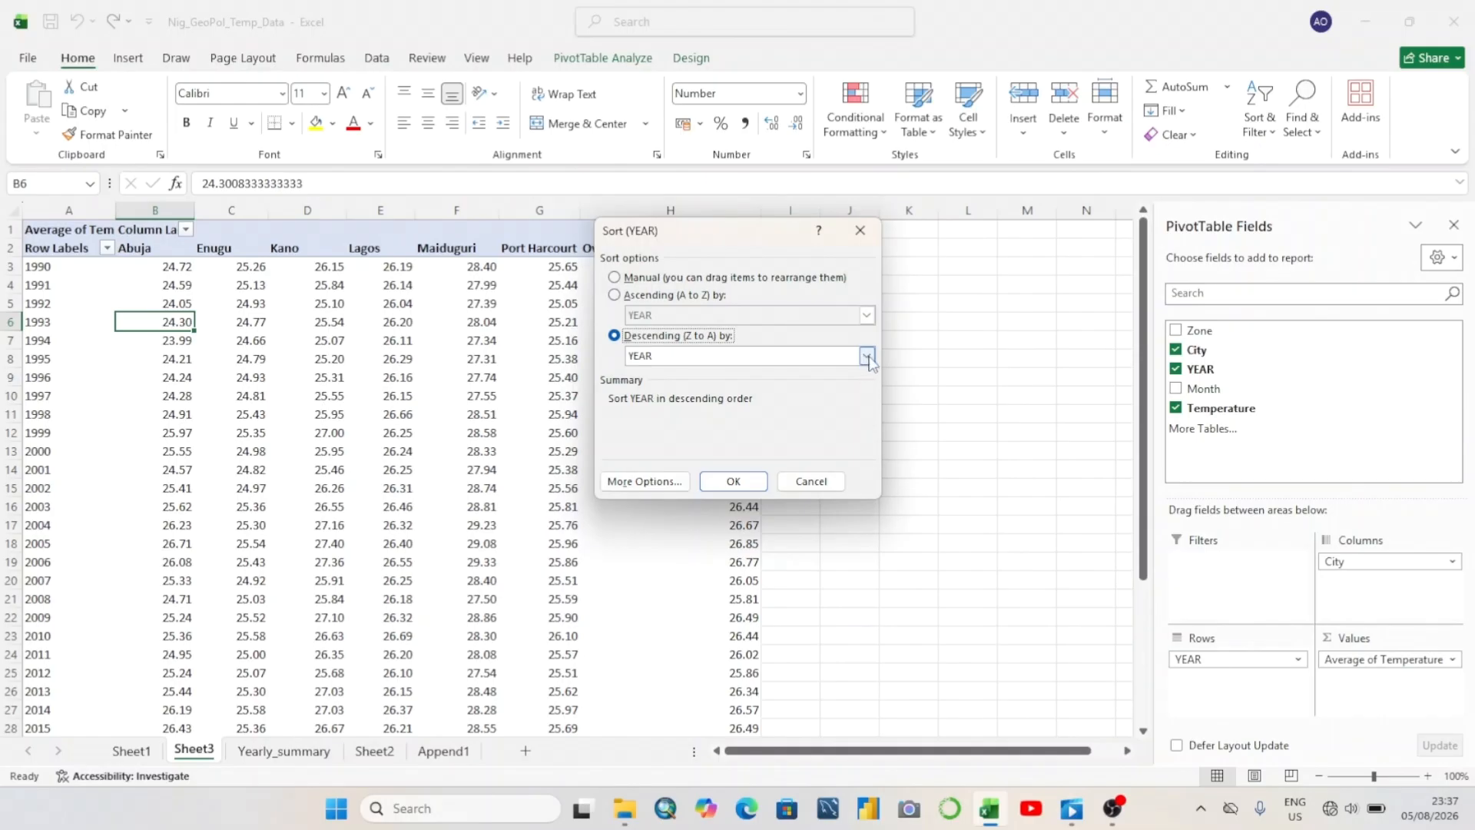
{"action": "left_click", "coordinate": [868, 358]}
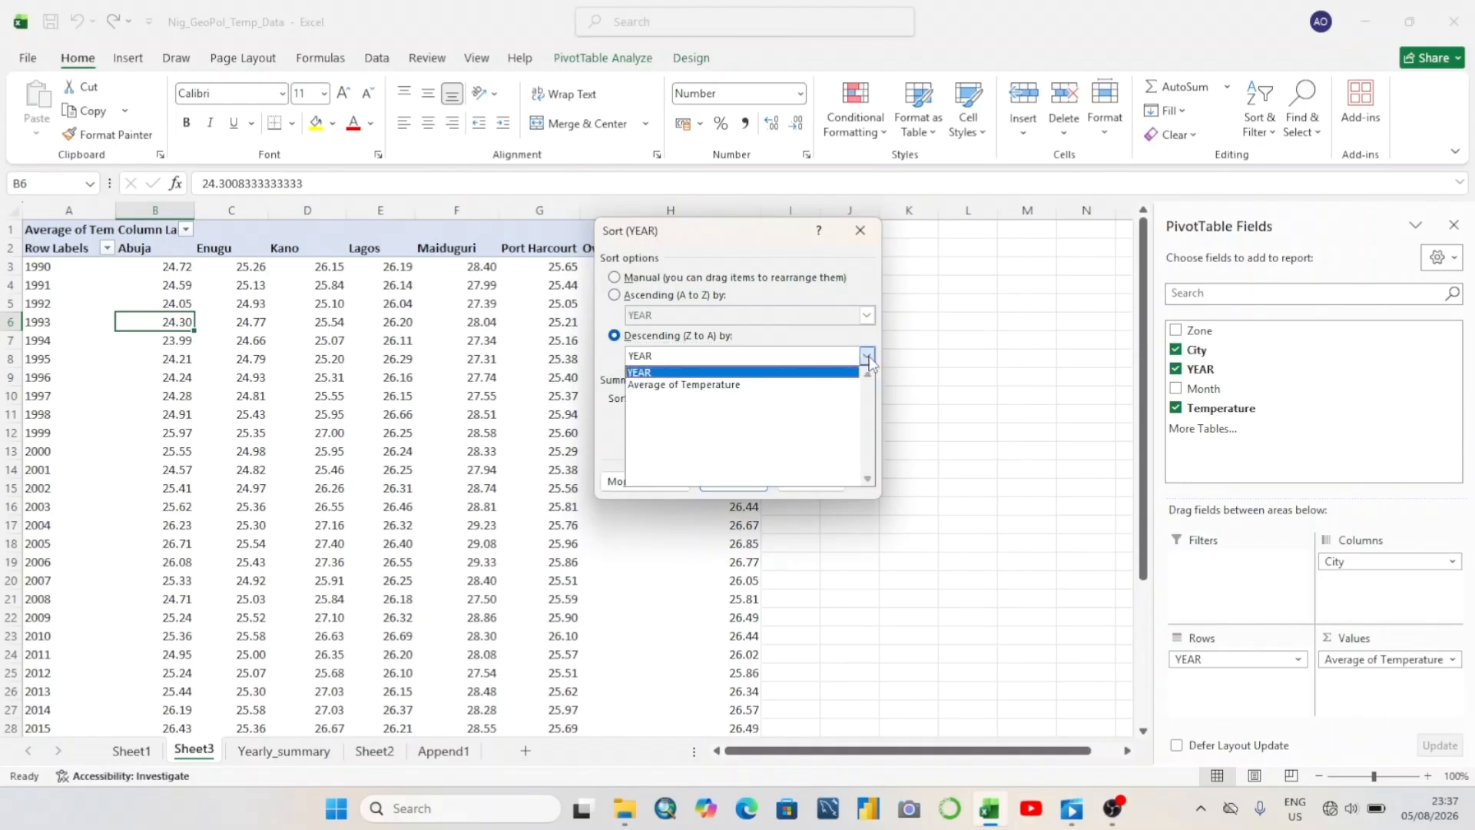
{"action": "left_click", "coordinate": [681, 386]}
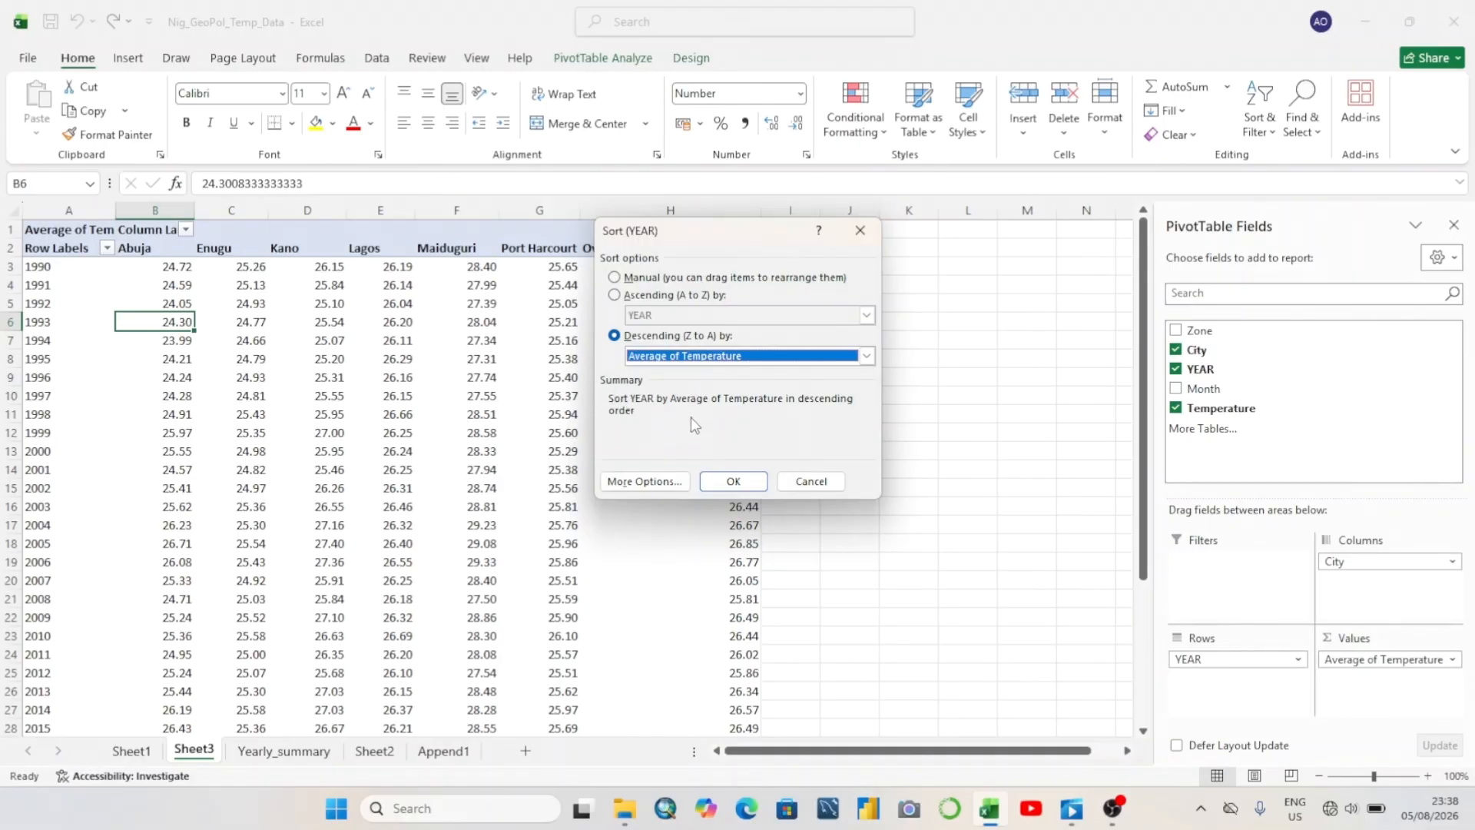
{"action": "left_click", "coordinate": [734, 482]}
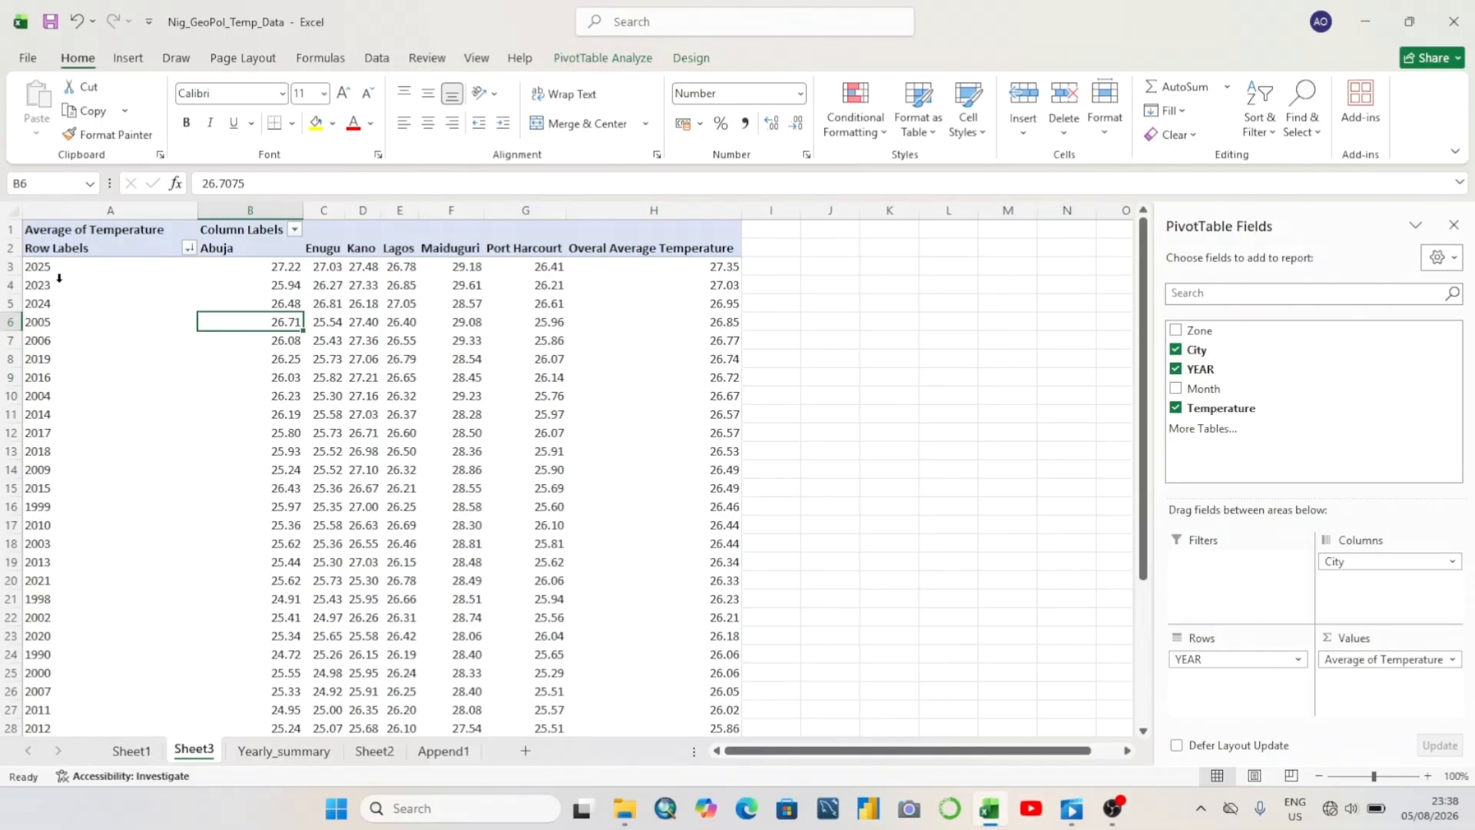
Examine the warmest years in the sorted PivotTable, highlighting the 2025 and 2005 rows
{"action": "left_click", "coordinate": [12, 267]}
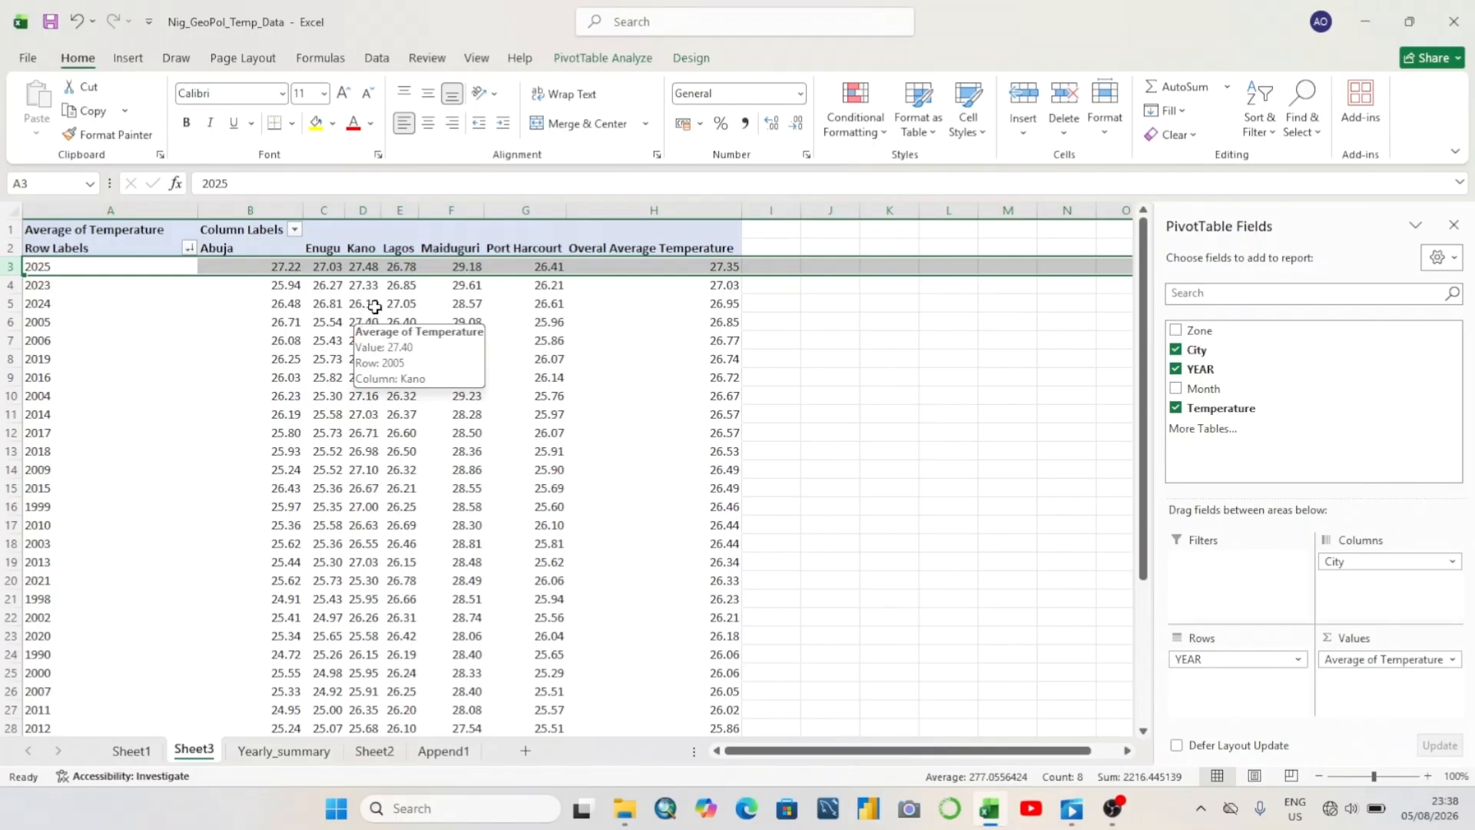
{"action": "mouse_move", "coordinate": [374, 307]}
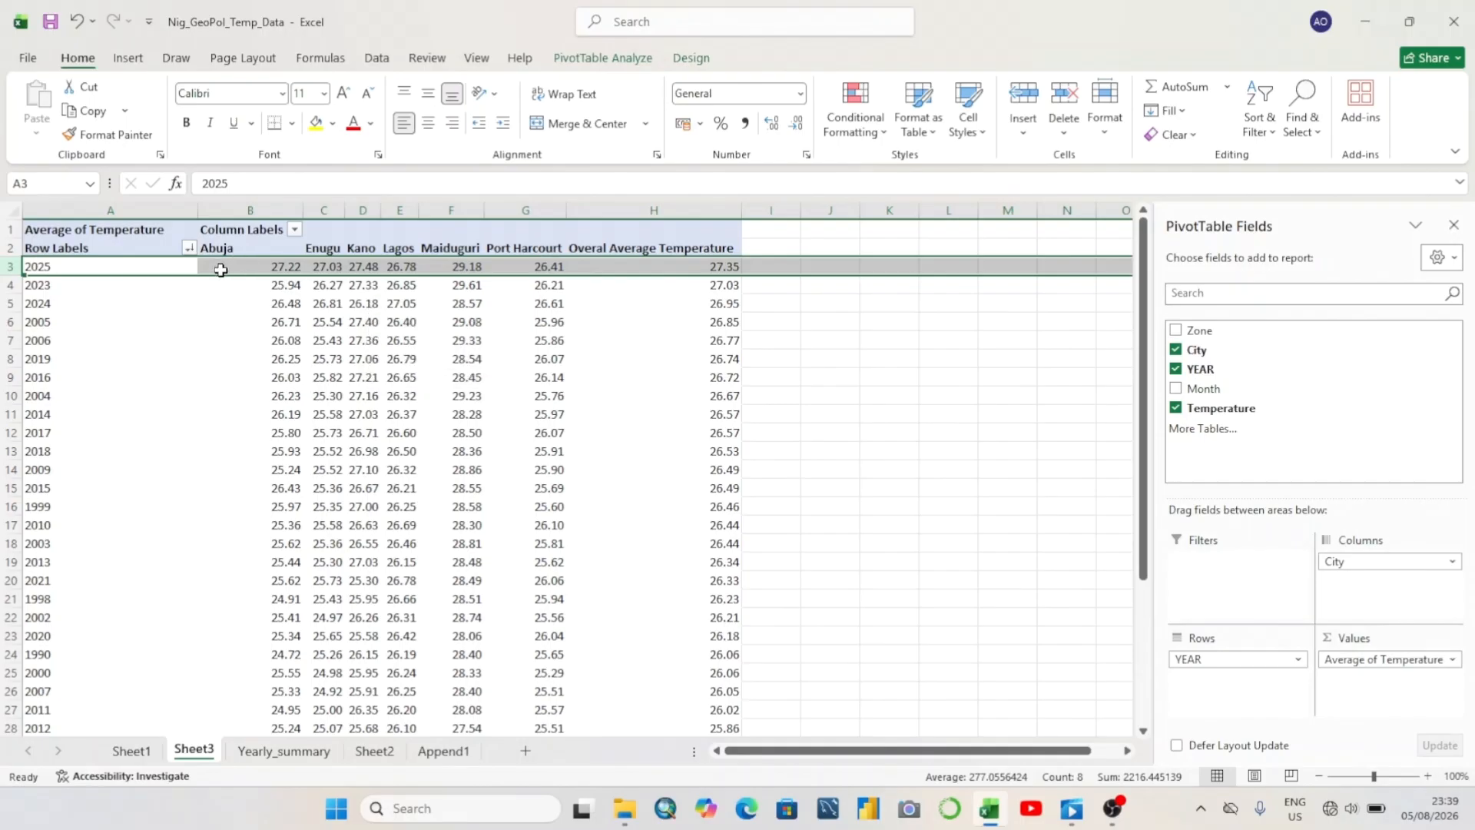
{"action": "mouse_move", "coordinate": [573, 293]}
{"action": "left_click", "coordinate": [11, 320]}
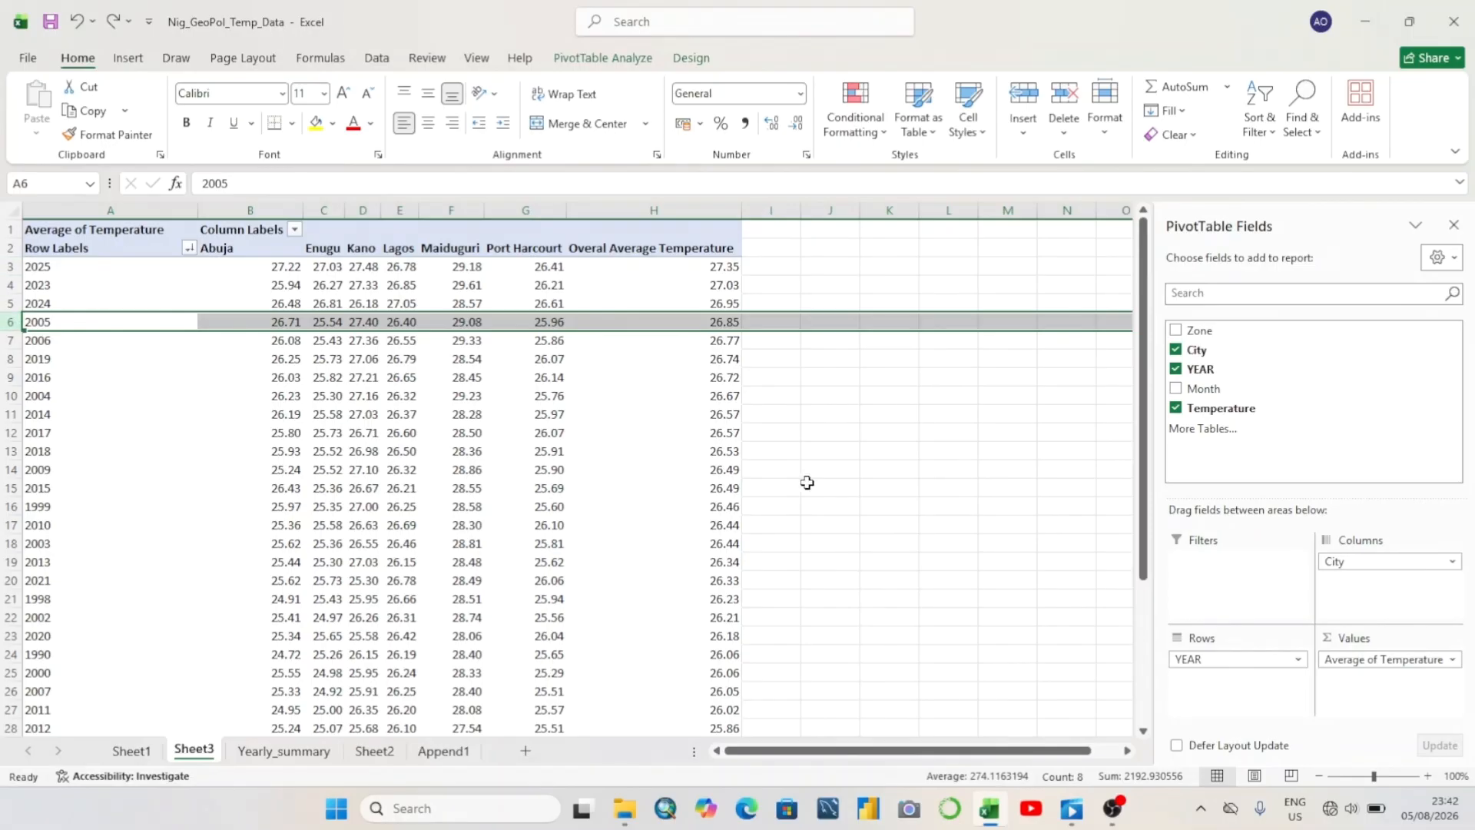
{"action": "left_click", "coordinate": [770, 395]}
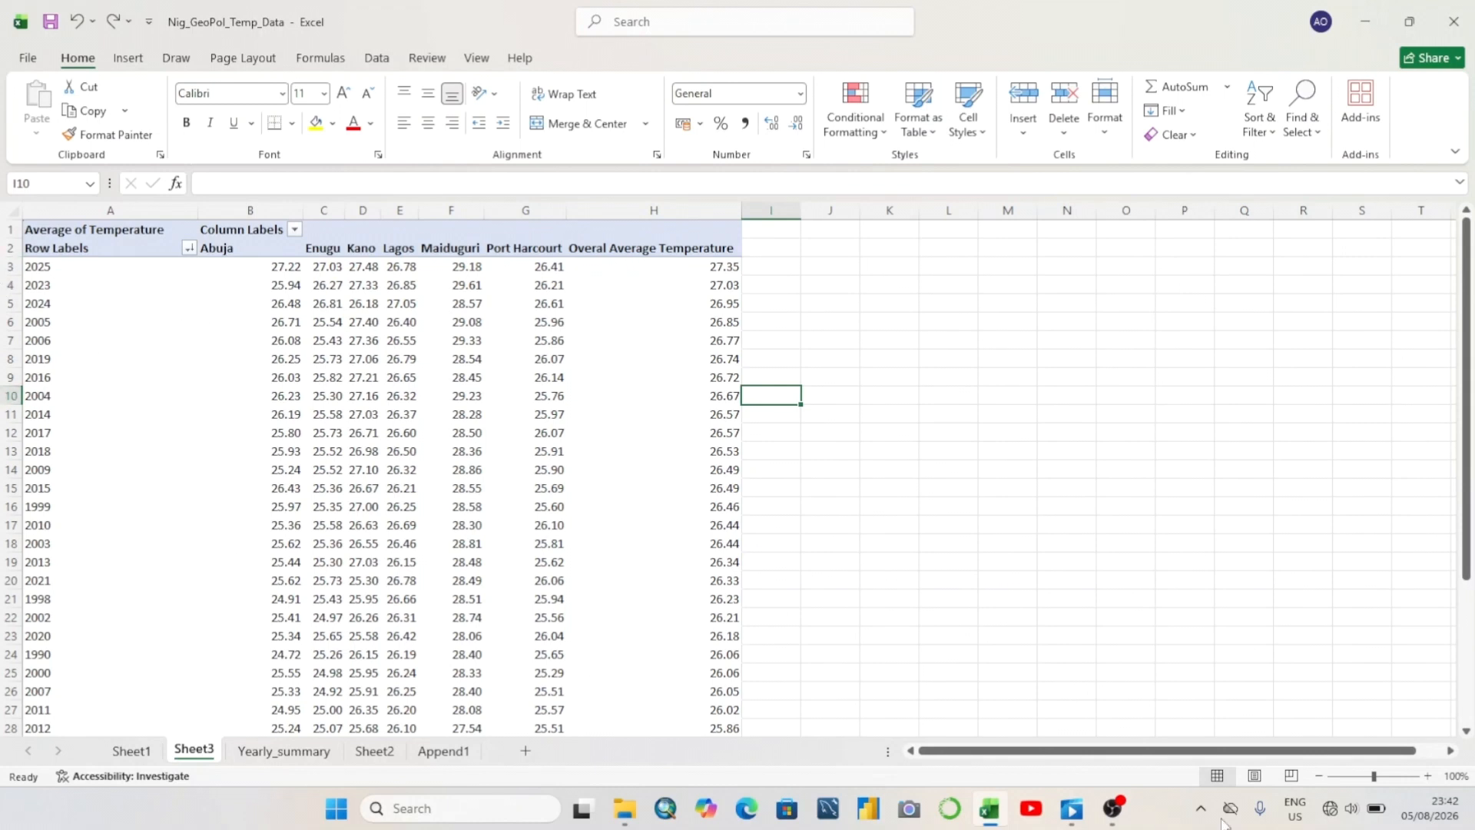
Copy Sheet1's PivotTable to cell M7 of Sheet3 and rename its Grand Total heading as Overall Average Temp
{"action": "left_click", "coordinate": [132, 751]}
{"action": "scroll", "coordinate": [240, 534], "scroll_direction": "left", "scroll_amount": 3}
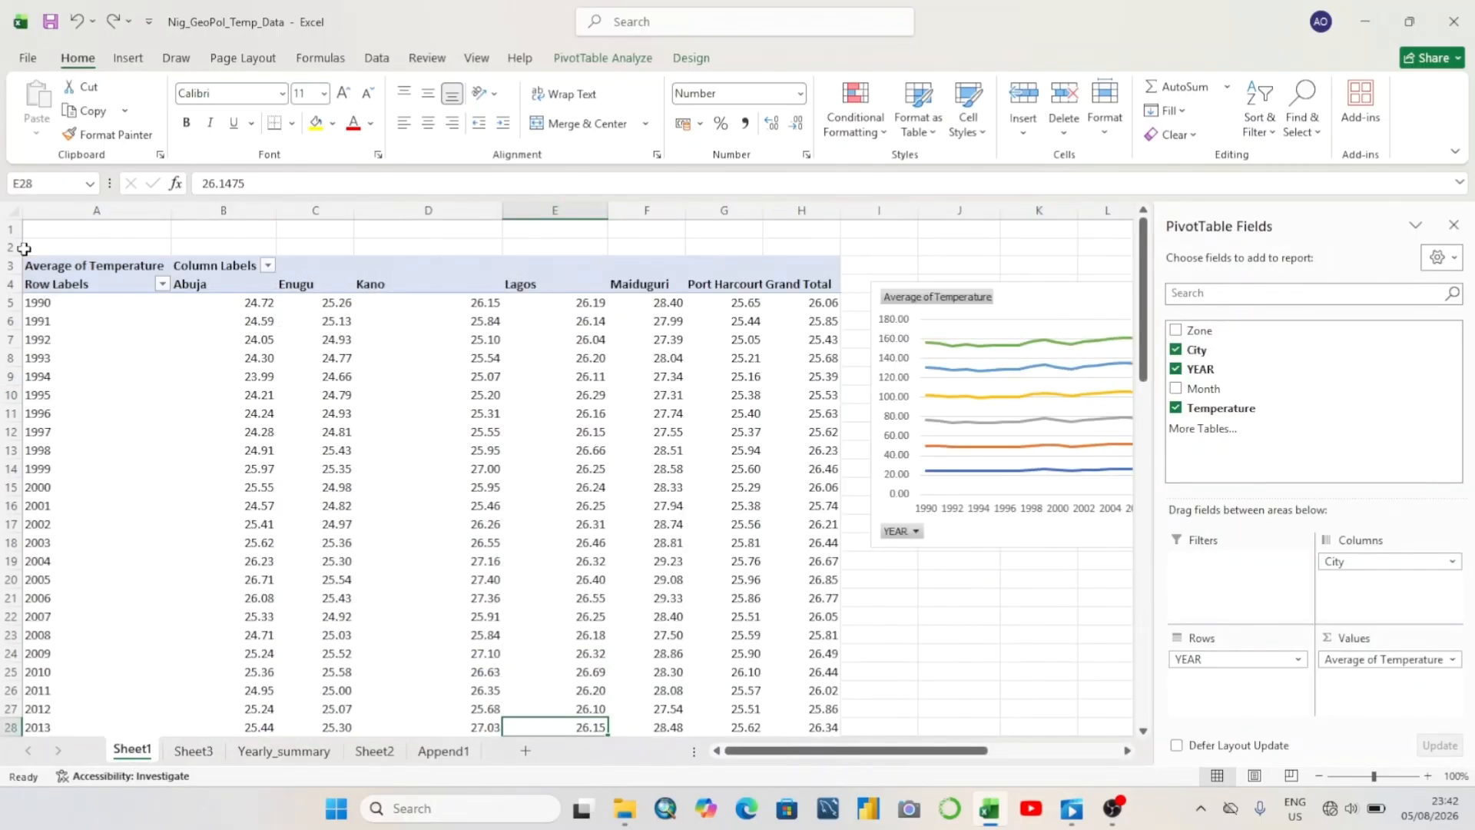
{"action": "left_click", "coordinate": [54, 280]}
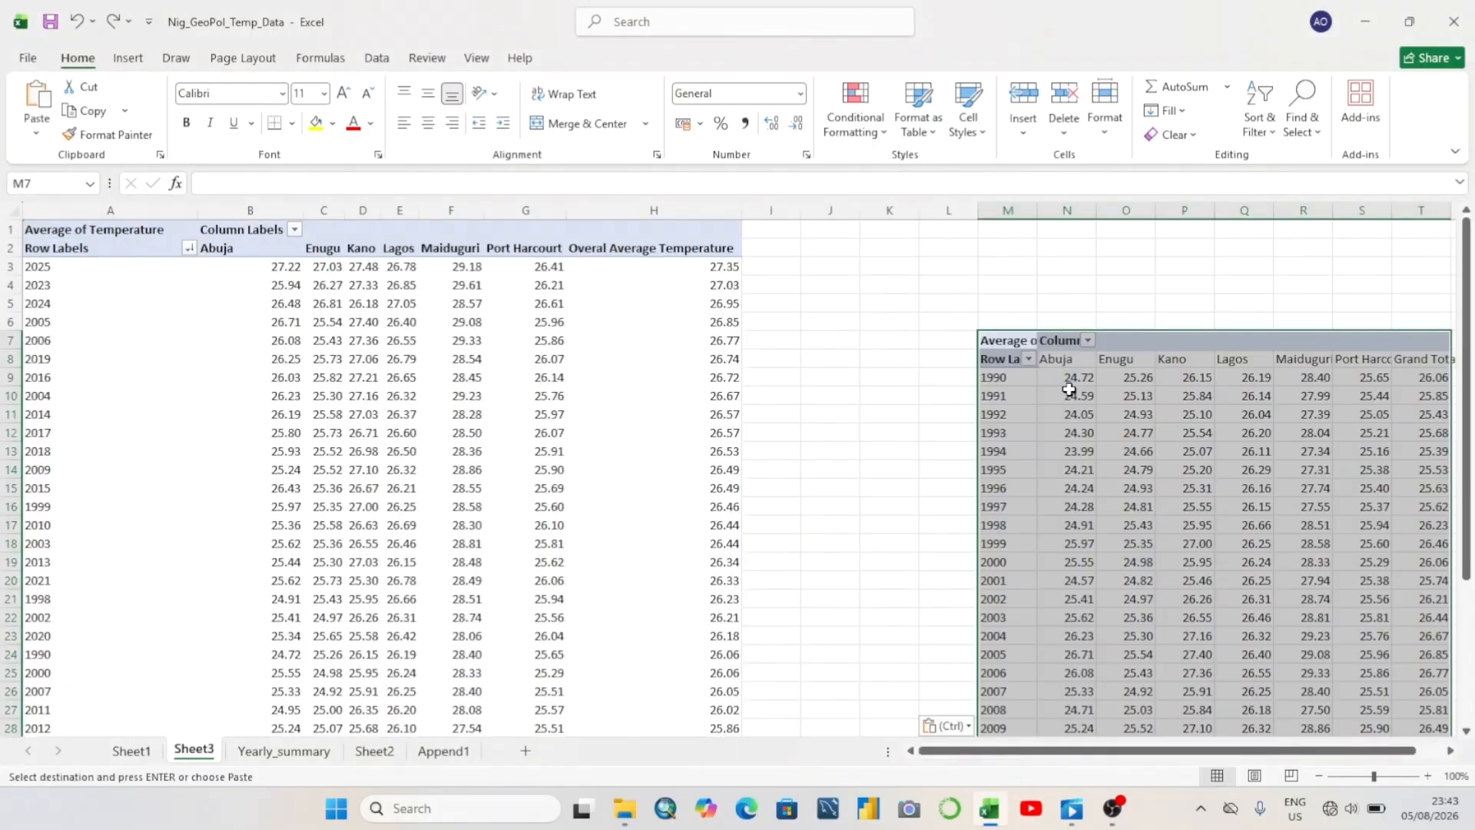
{"action": "left_click", "coordinate": [1045, 589]}
{"action": "scroll", "coordinate": [1045, 588], "scroll_direction": "right", "scroll_amount": 3}
{"action": "left_click", "coordinate": [891, 470]}
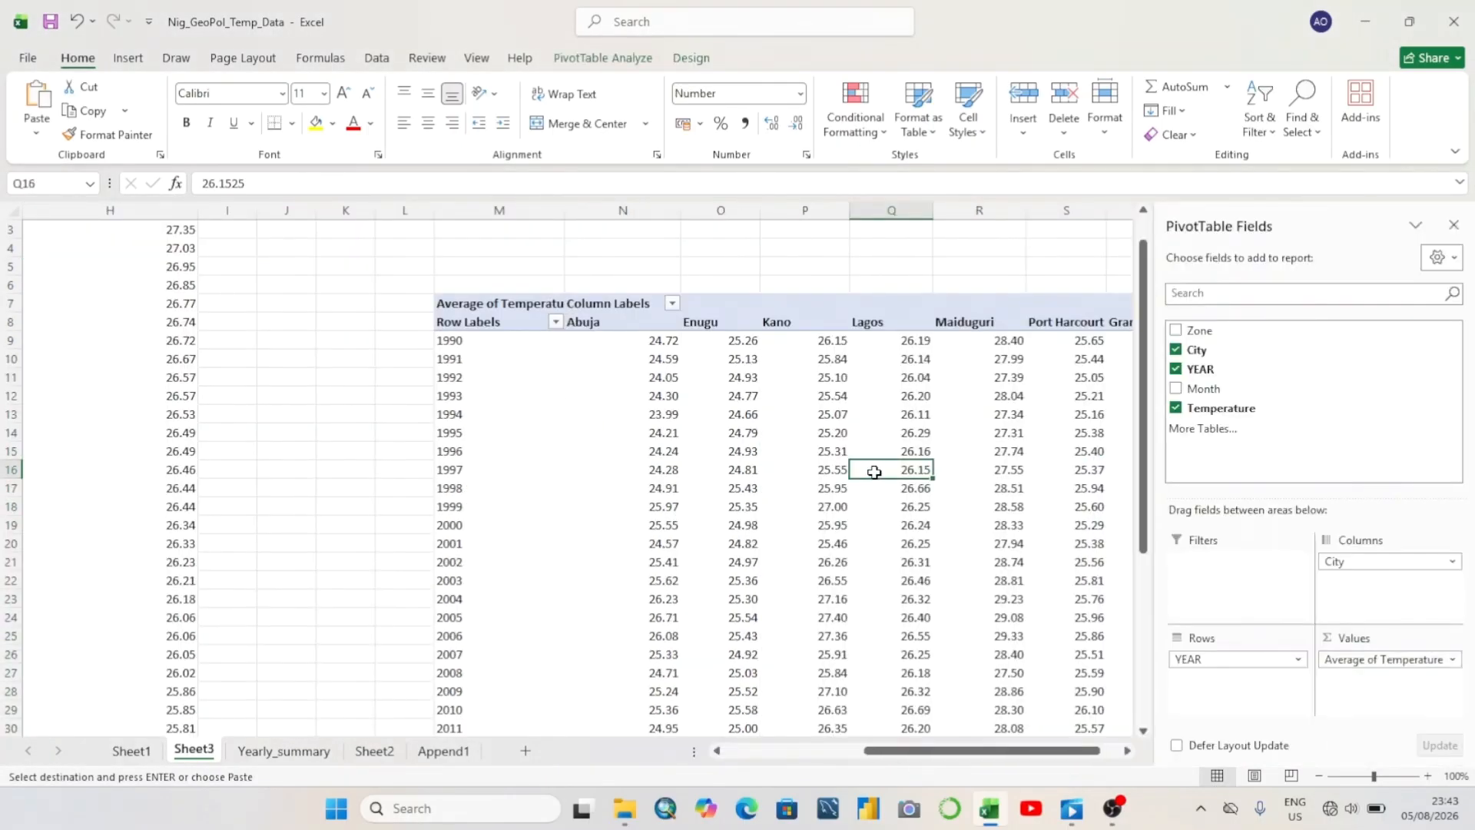
{"action": "left_click", "coordinate": [988, 272]}
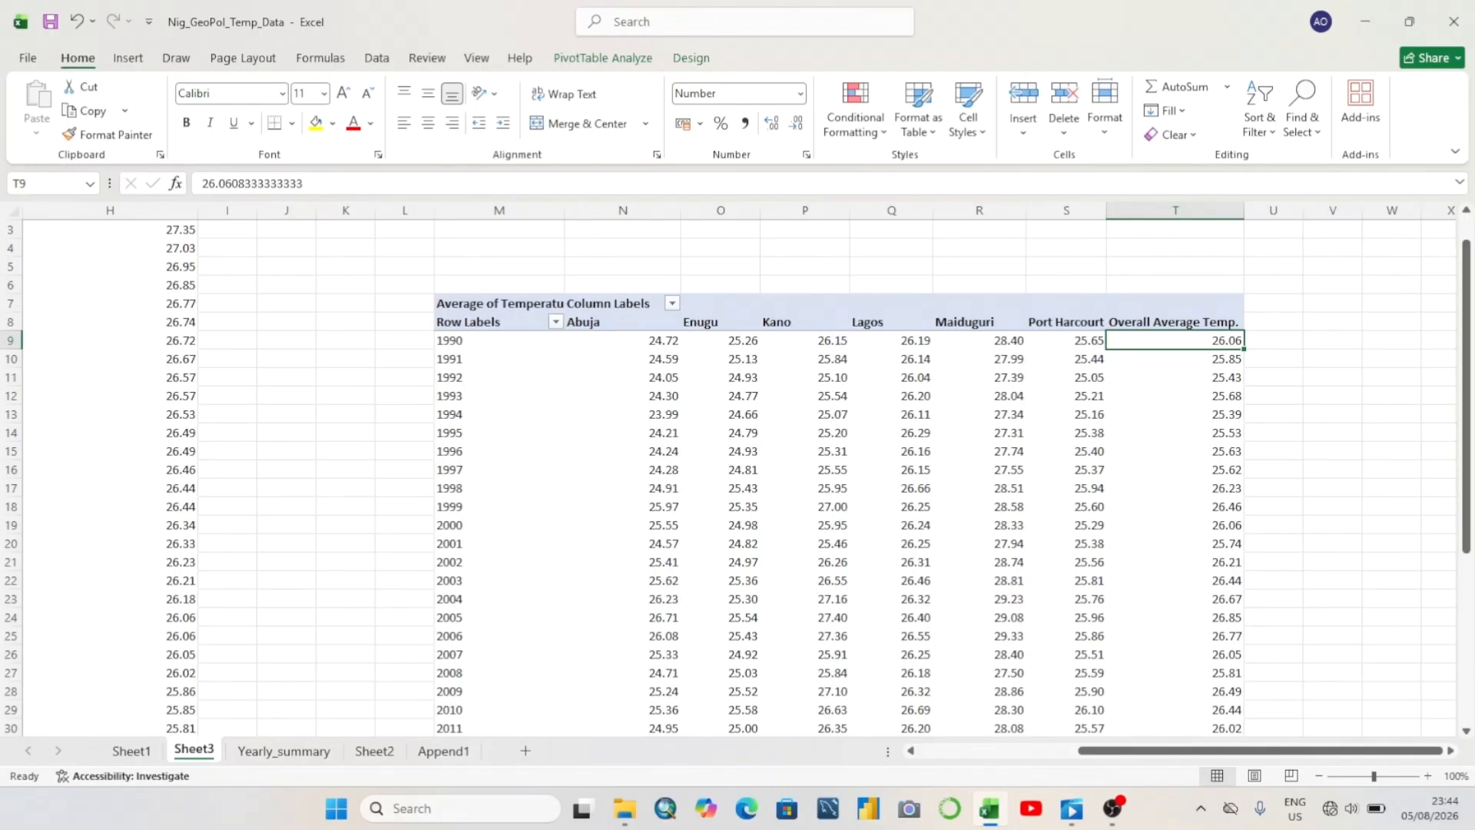
Sort the years in the copied PivotTable at M7 in ascending order by Average of Temperature
{"action": "left_click_drag", "start_coordinate": [1464, 492], "coordinate": [1467, 506]}
{"action": "left_click", "coordinate": [590, 432]}
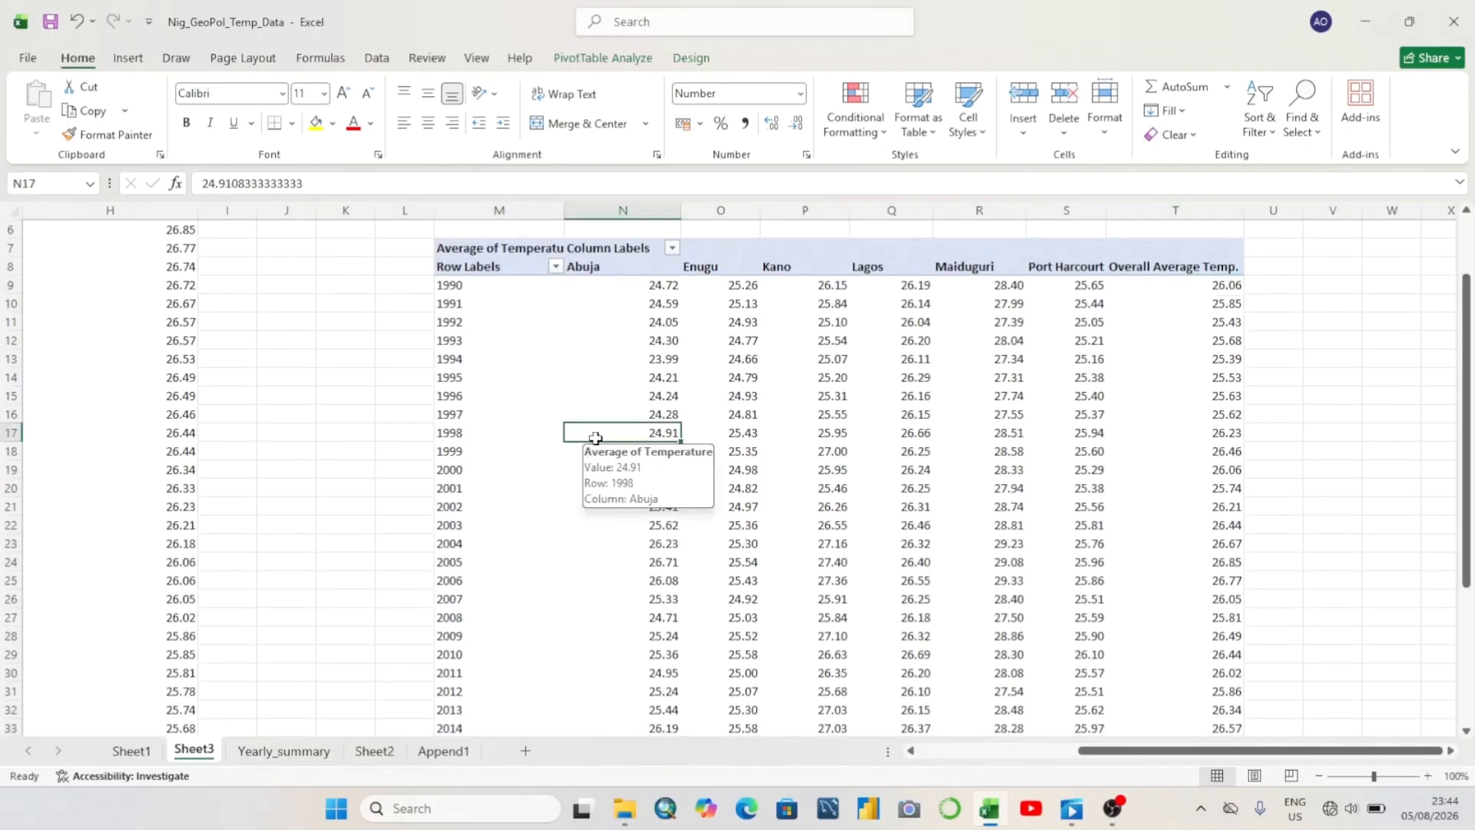
{"action": "left_click", "coordinate": [592, 378]}
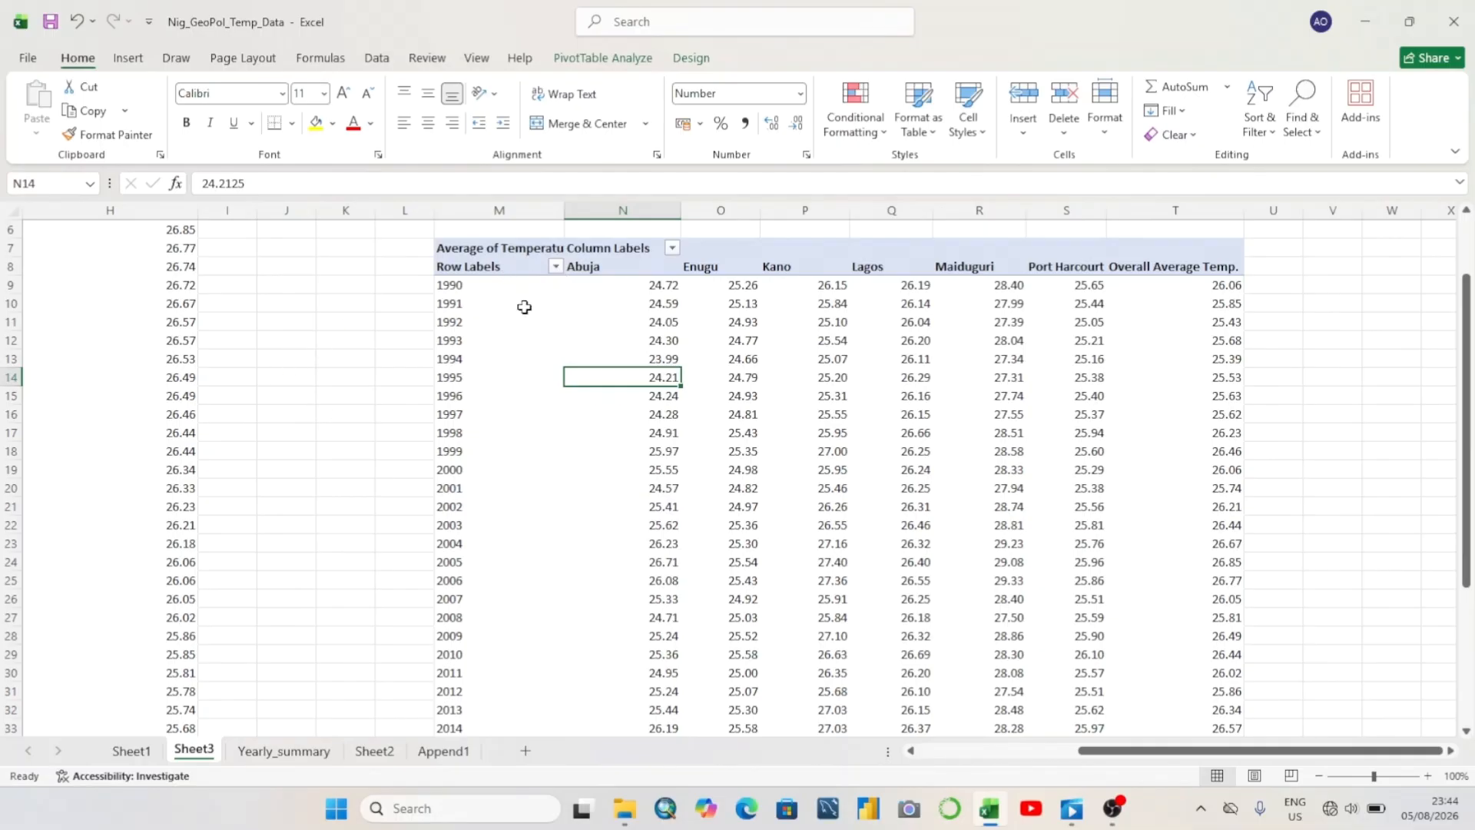
{"action": "left_click", "coordinate": [554, 266]}
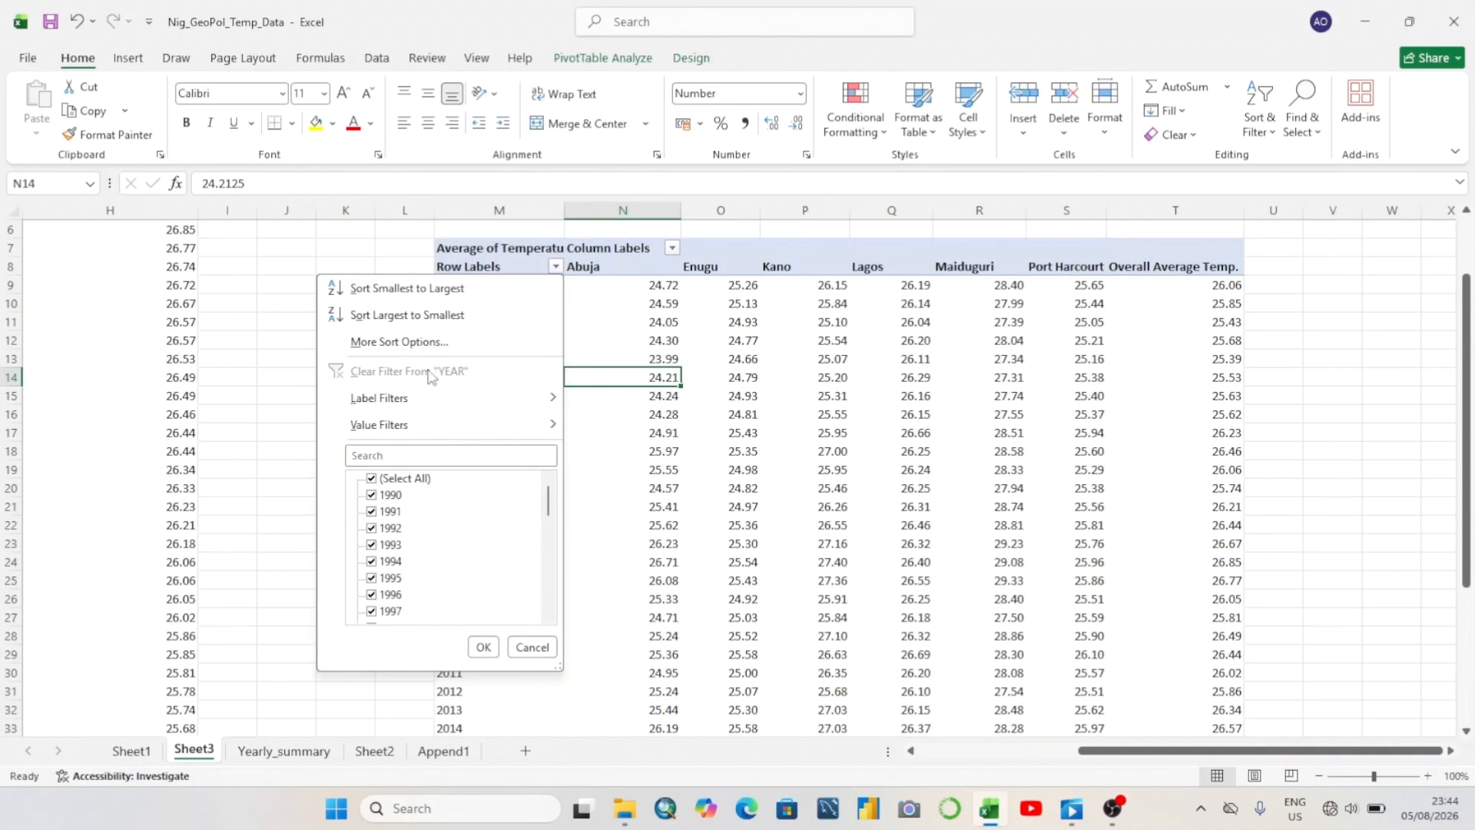
{"action": "left_click", "coordinate": [389, 344]}
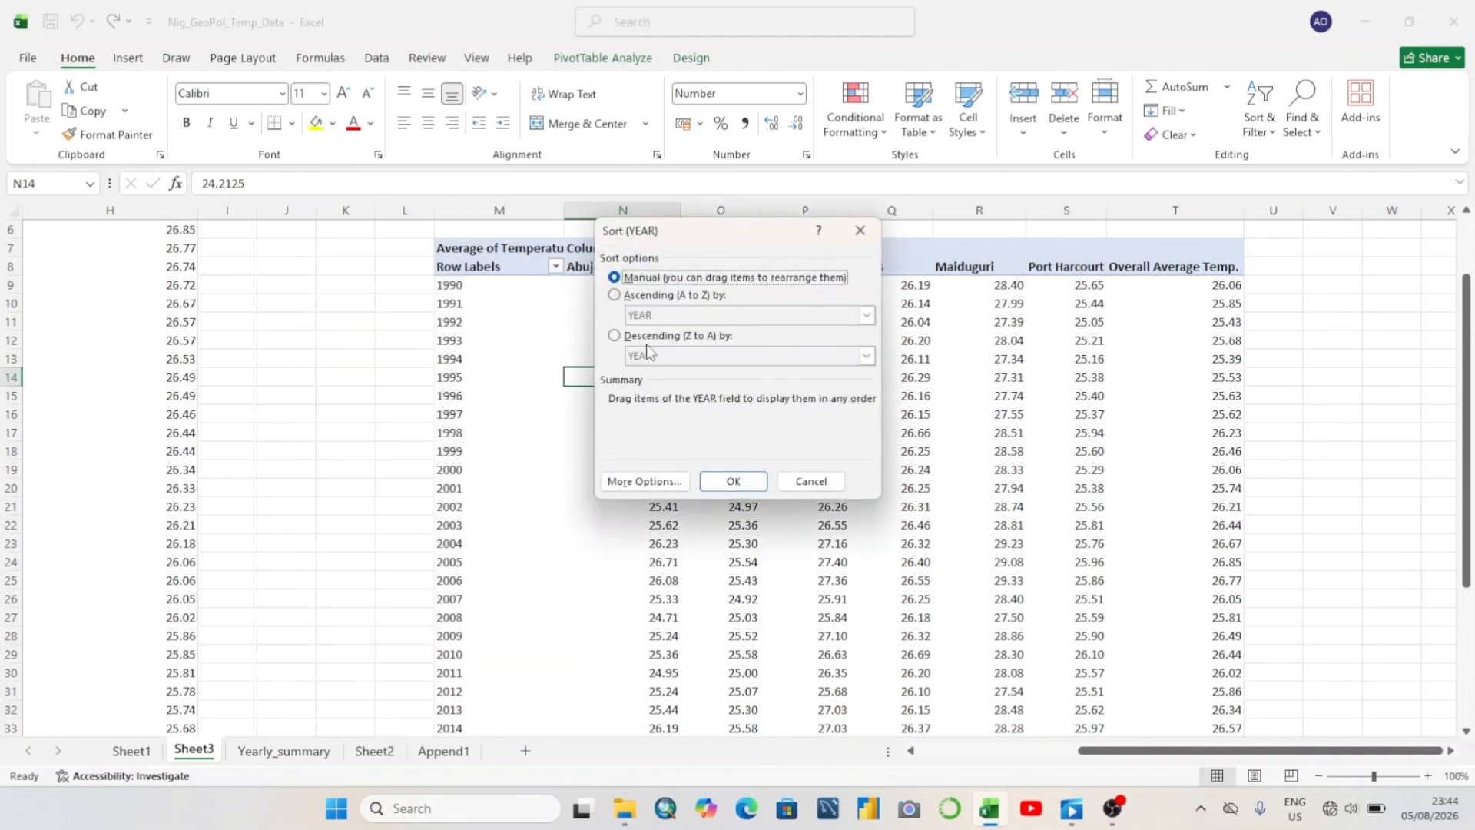
{"action": "left_click", "coordinate": [615, 296]}
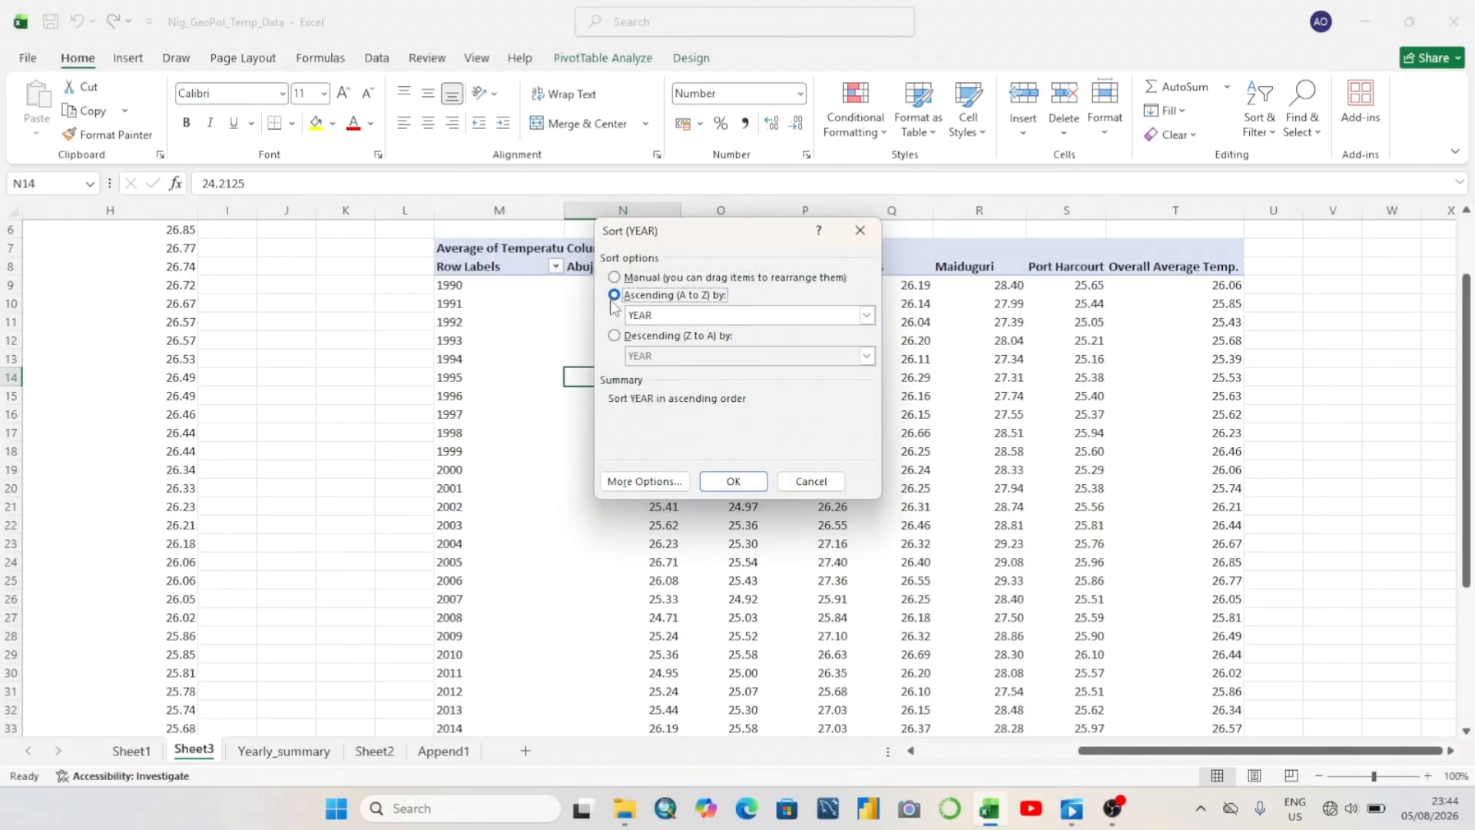
{"action": "left_click", "coordinate": [867, 316]}
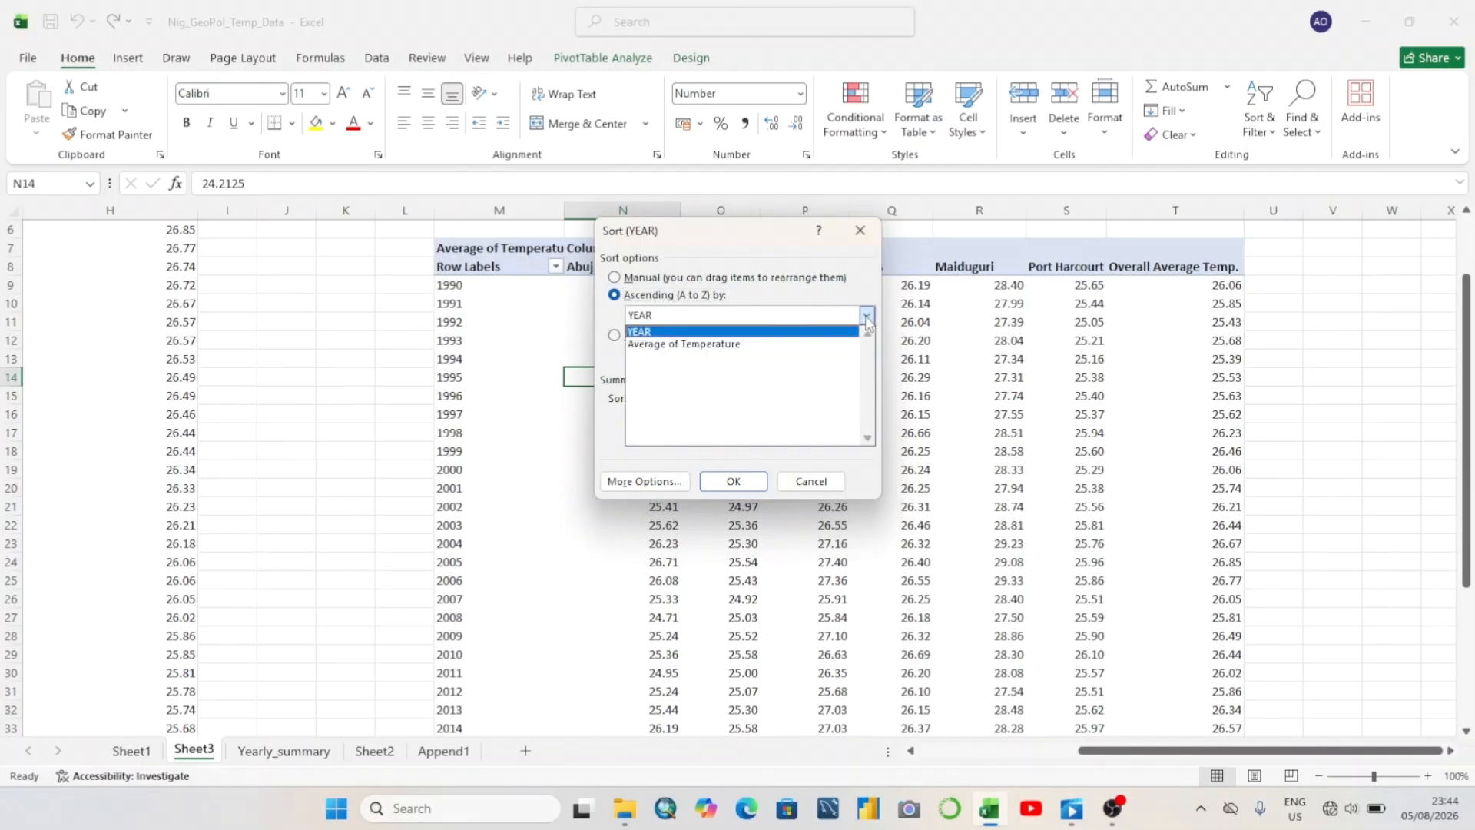
{"action": "left_click", "coordinate": [704, 345]}
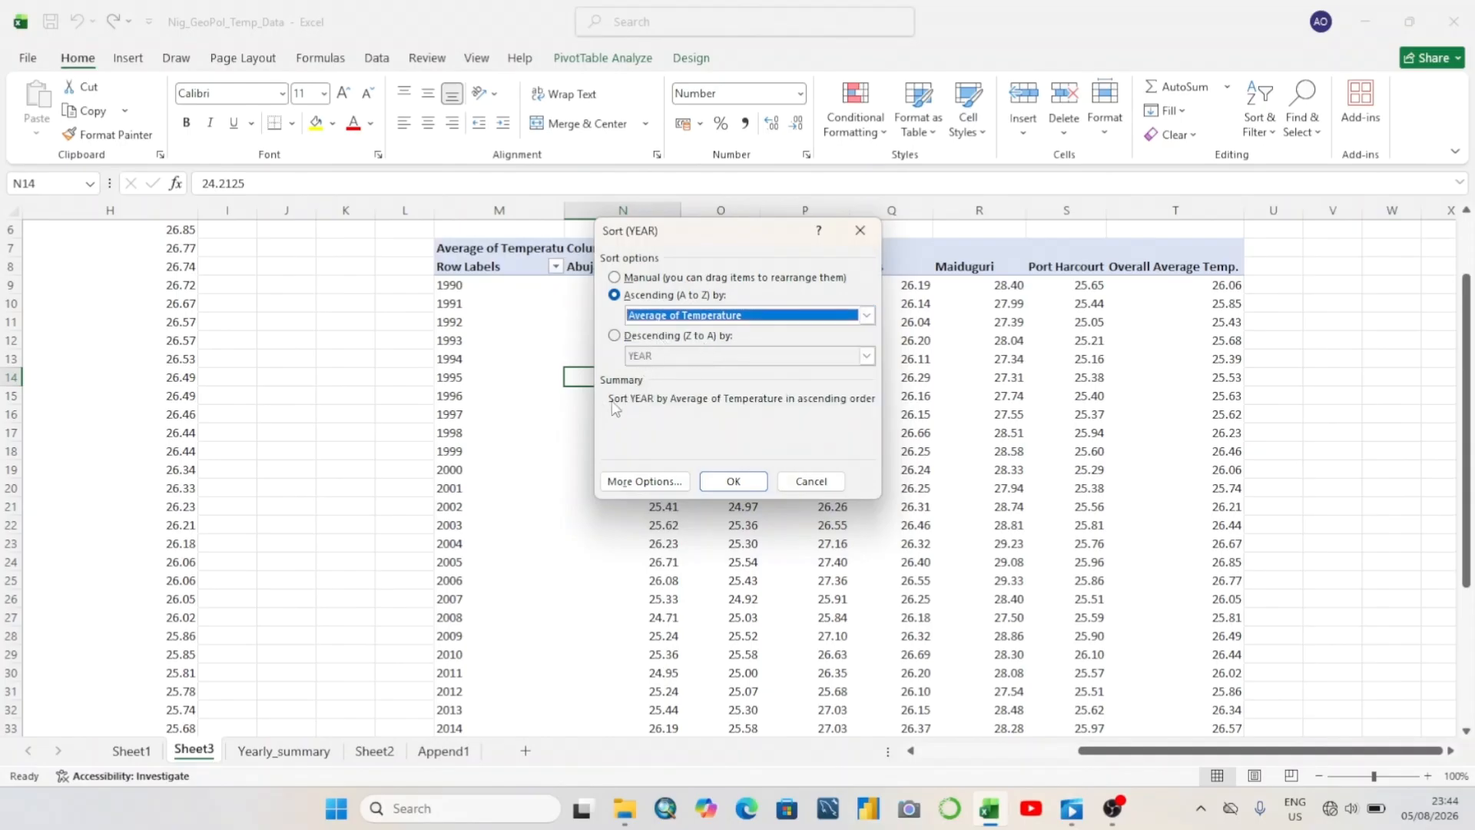
{"action": "left_click", "coordinate": [736, 482]}
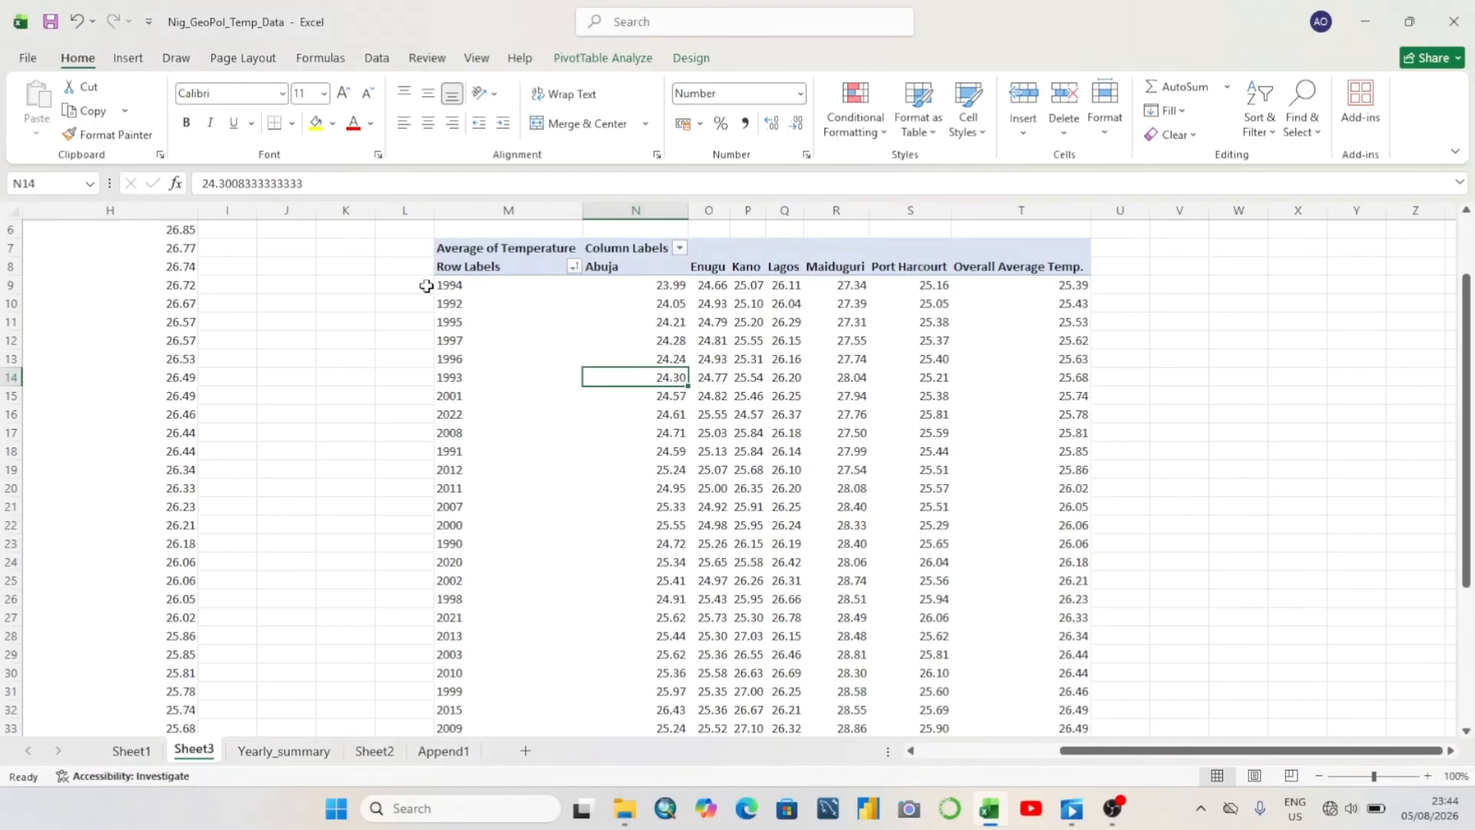
Examine the coolest year's averages in the ascending PivotTable and compare its overall average with the warmest year's in the descending PivotTable
{"action": "left_click", "coordinate": [394, 289]}
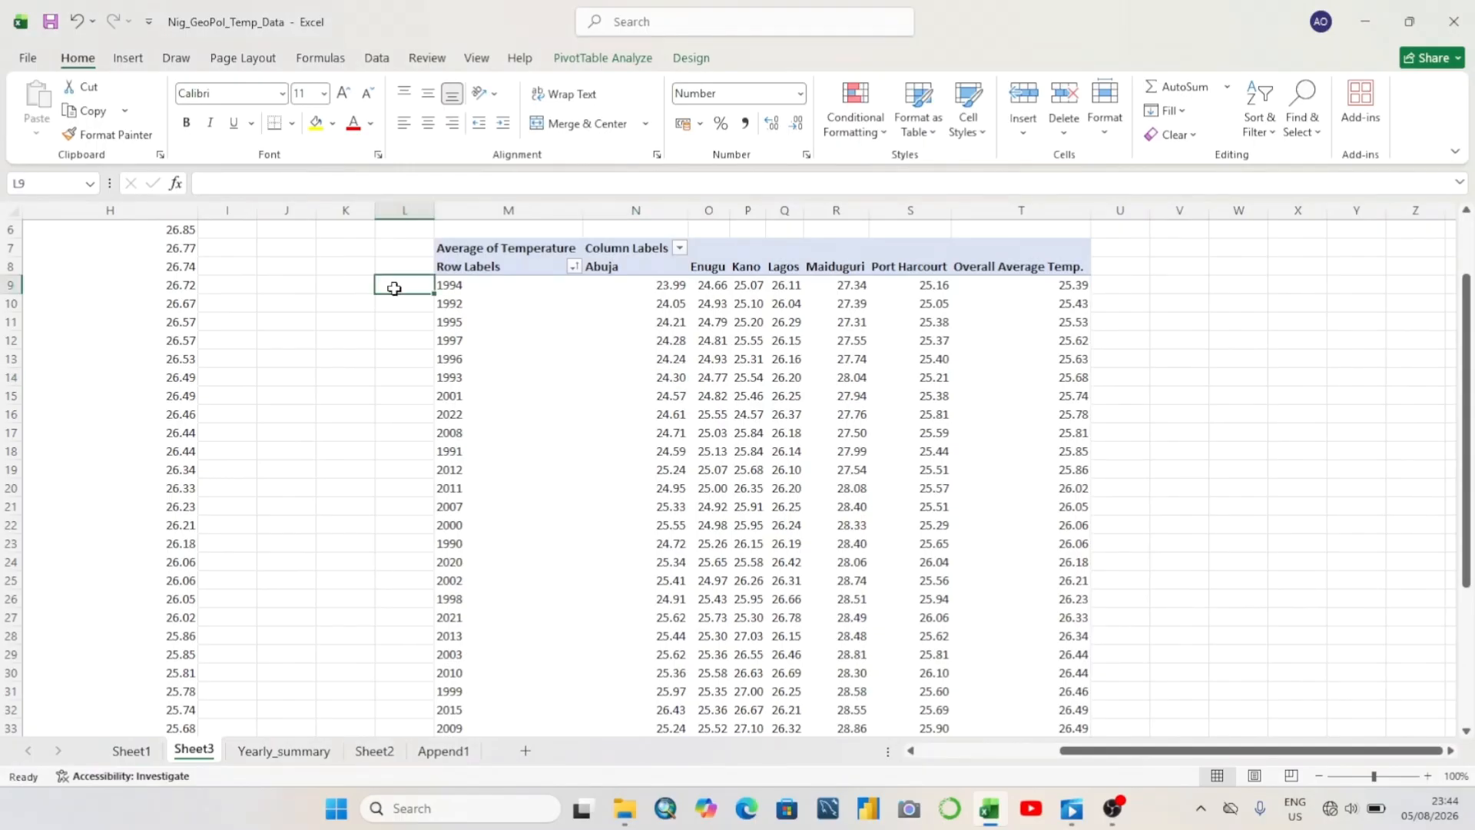
{"action": "left_click", "coordinate": [470, 288]}
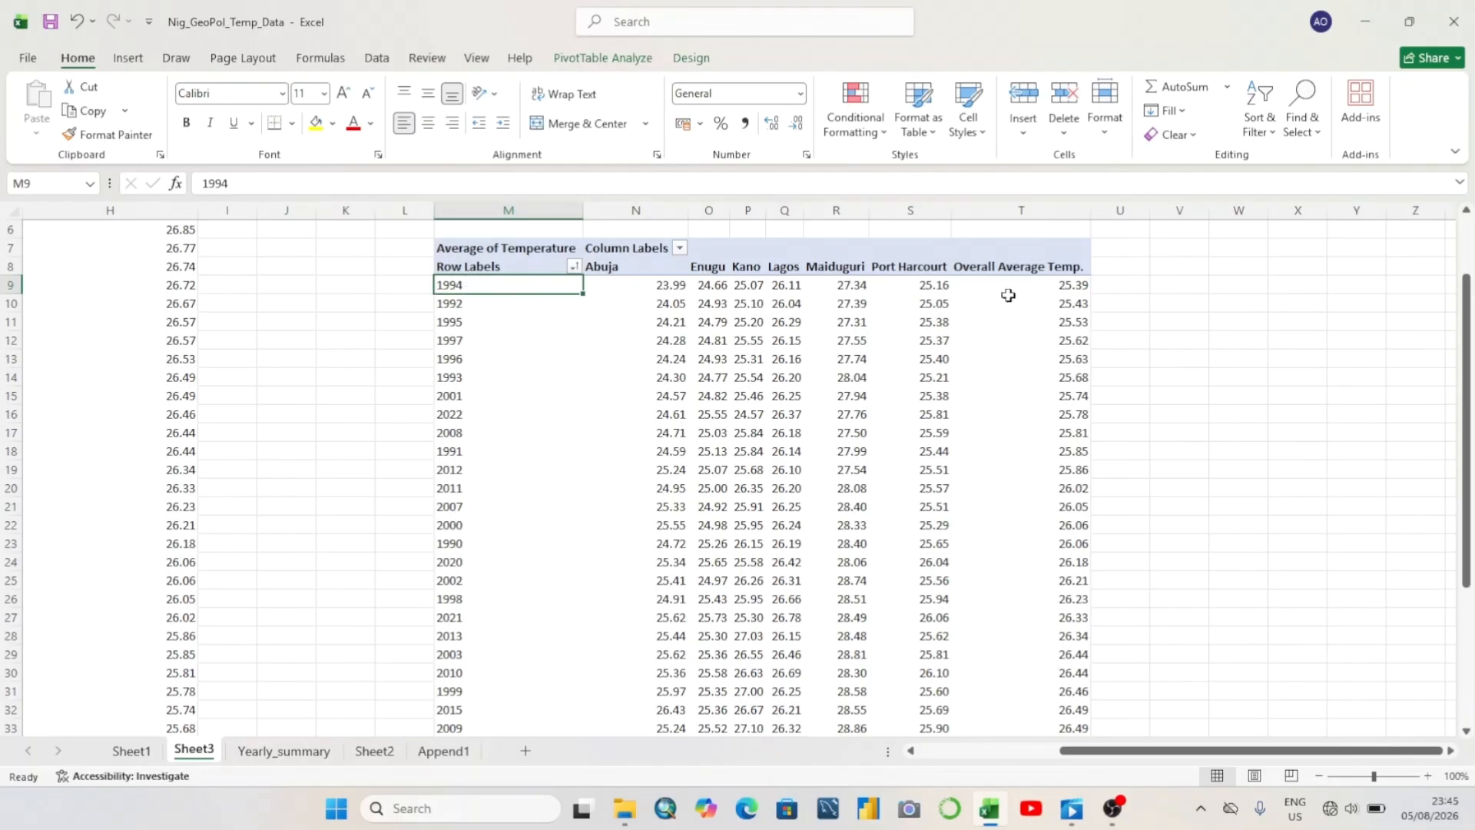
{"action": "left_click", "coordinate": [1076, 289]}
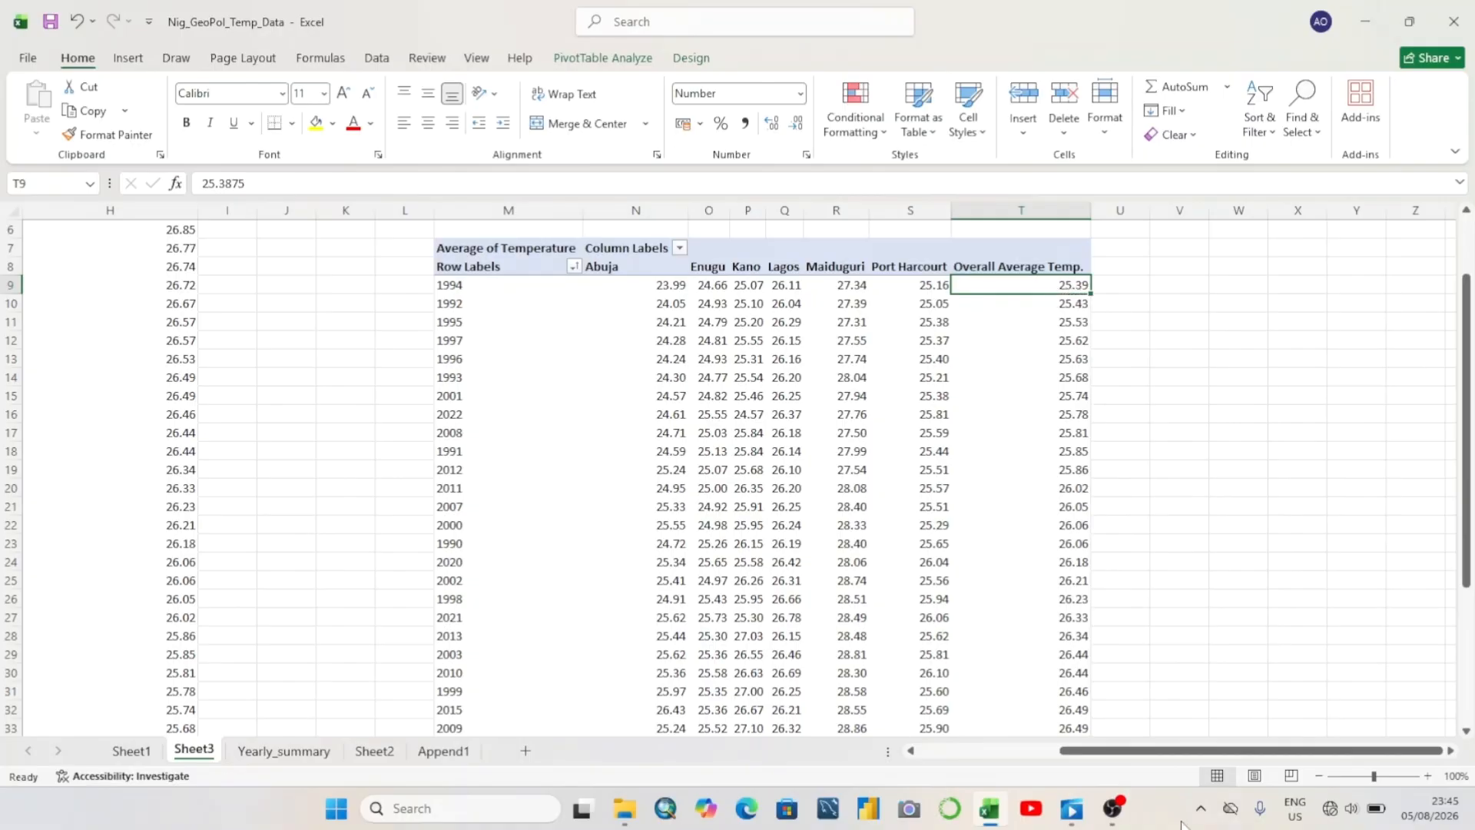
{"action": "left_click_drag", "start_coordinate": [1068, 750], "coordinate": [926, 750]}
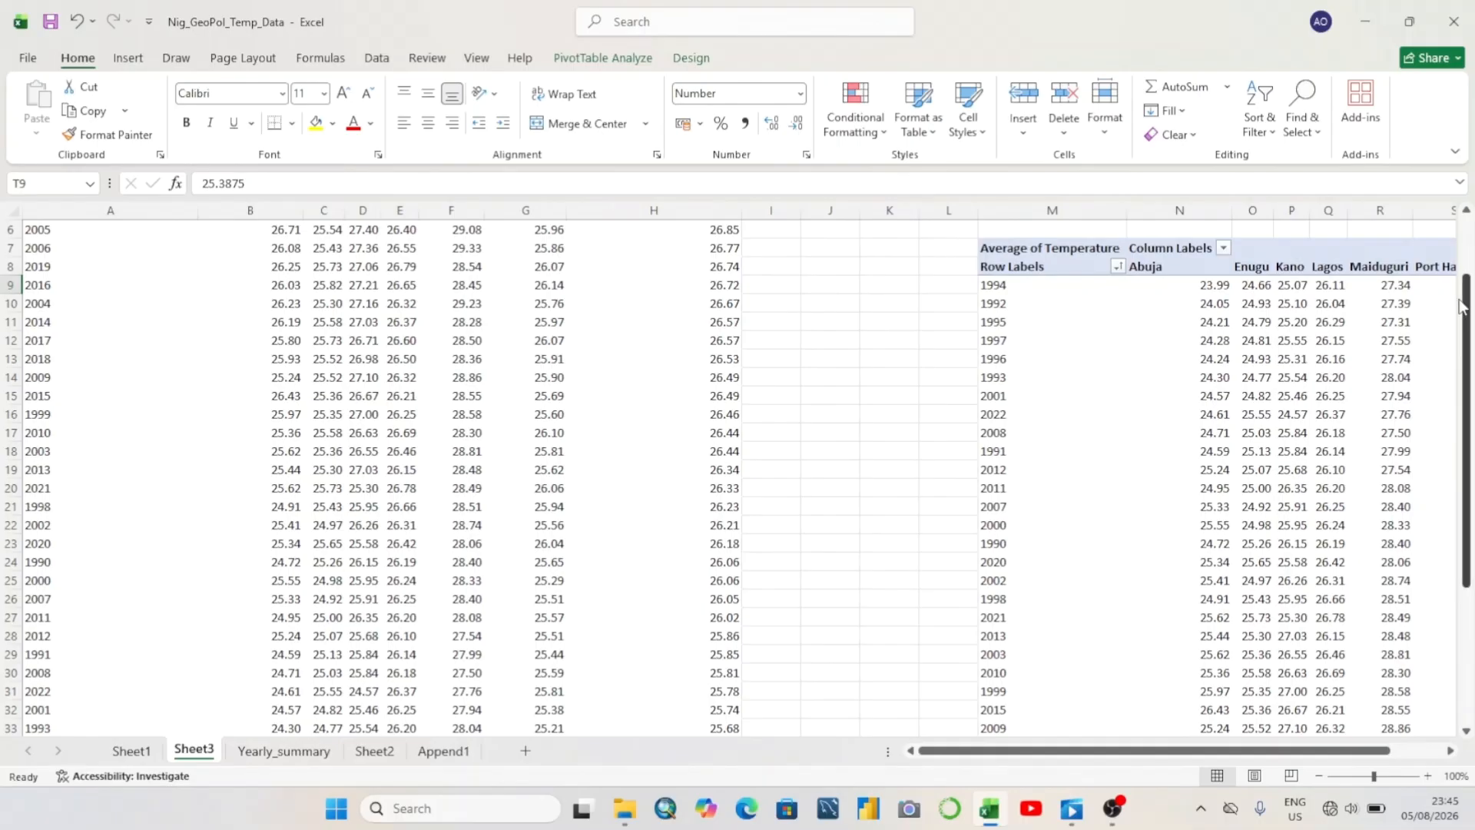
{"action": "mouse_move", "coordinate": [1462, 306]}
{"action": "left_mouse_down"}
{"action": "mouse_move", "coordinate": [1463, 254]}
{"action": "mouse_move", "coordinate": [1463, 296]}
{"action": "left_mouse_up"}
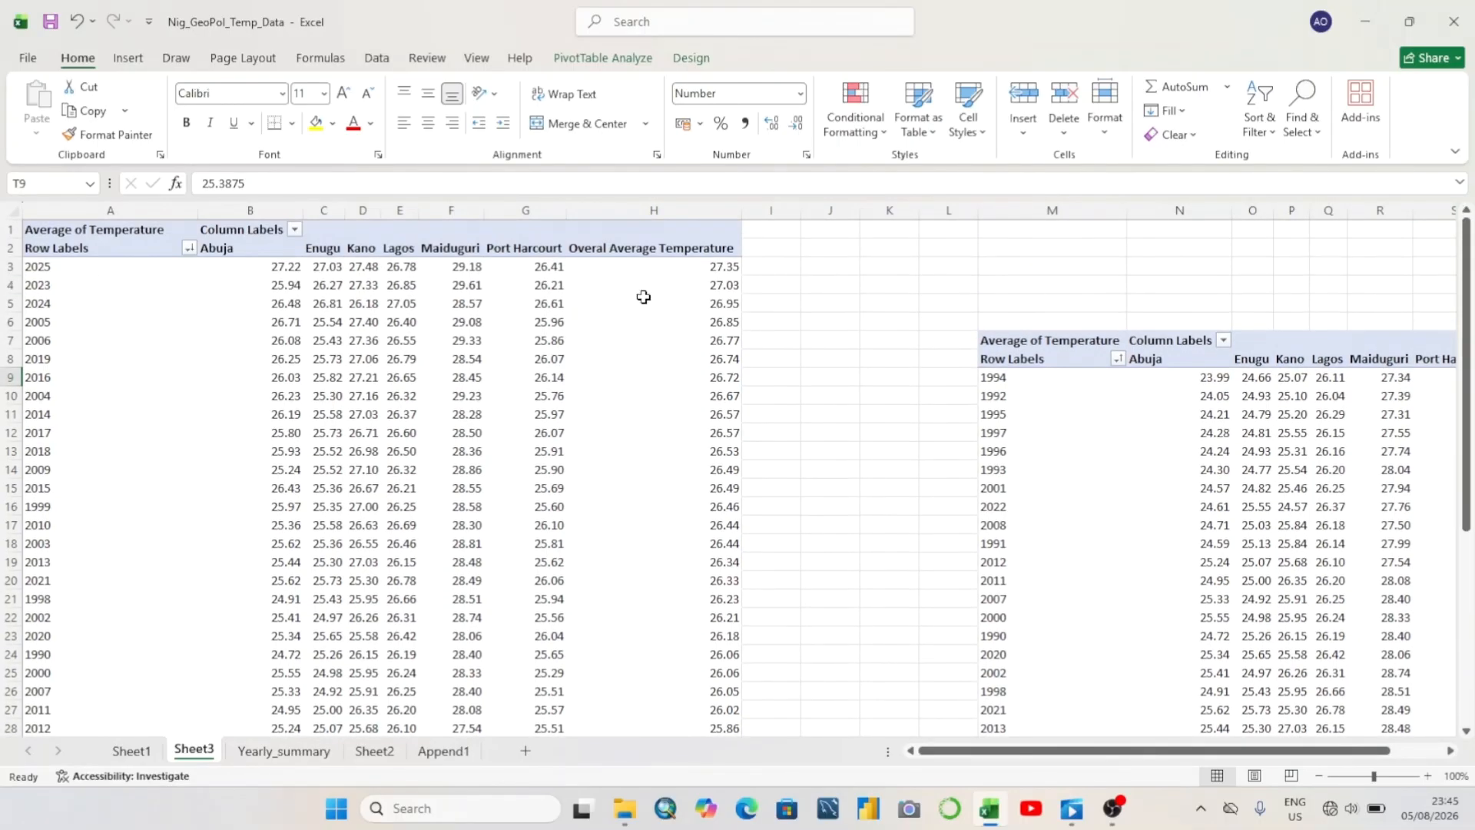
{"action": "mouse_move", "coordinate": [722, 266]}
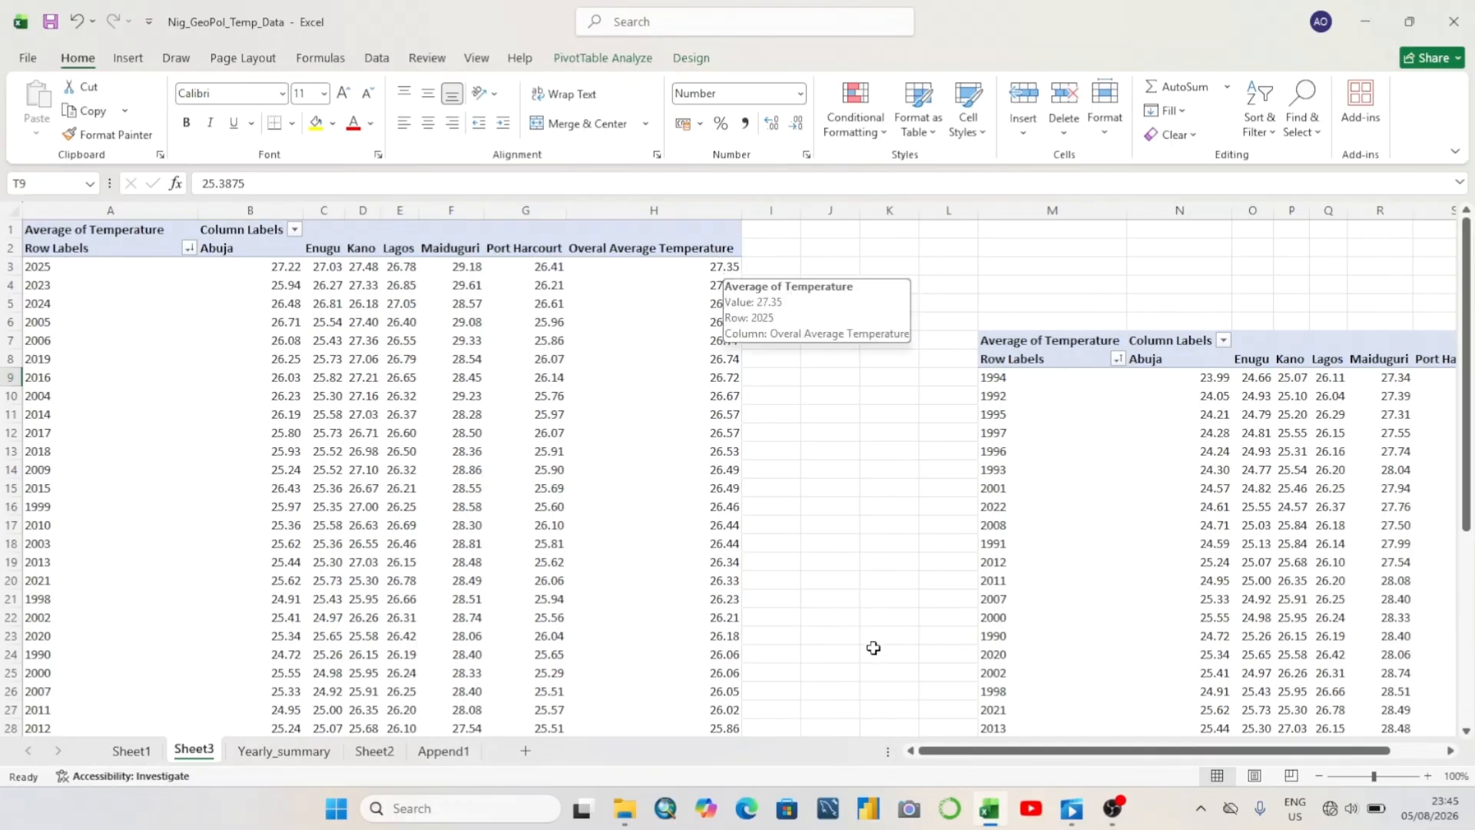
{"action": "left_click_drag", "start_coordinate": [961, 751], "coordinate": [1011, 751]}
{"action": "left_click", "coordinate": [414, 270]}
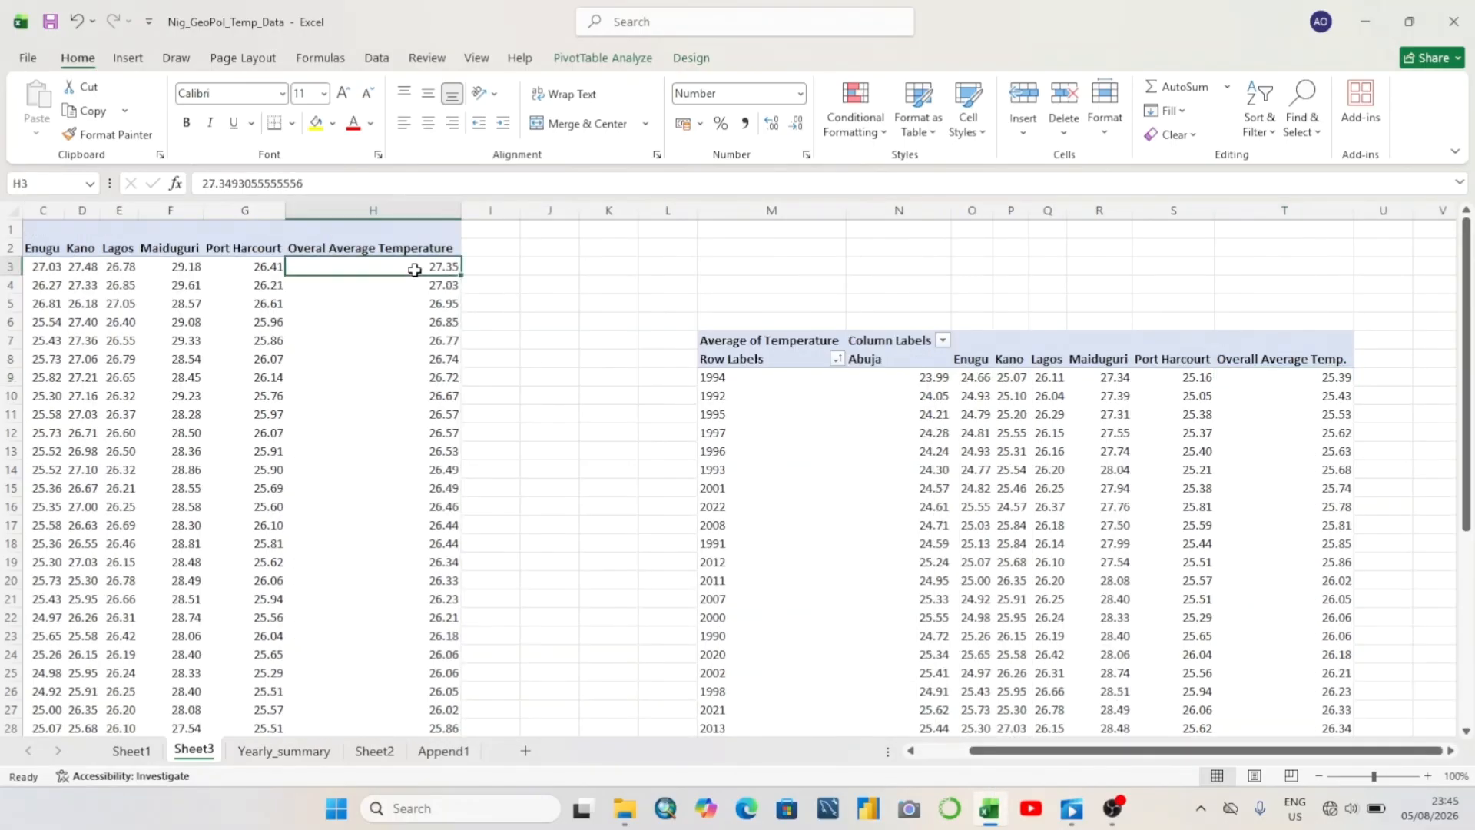
{"action": "mouse_move", "coordinate": [414, 270]}
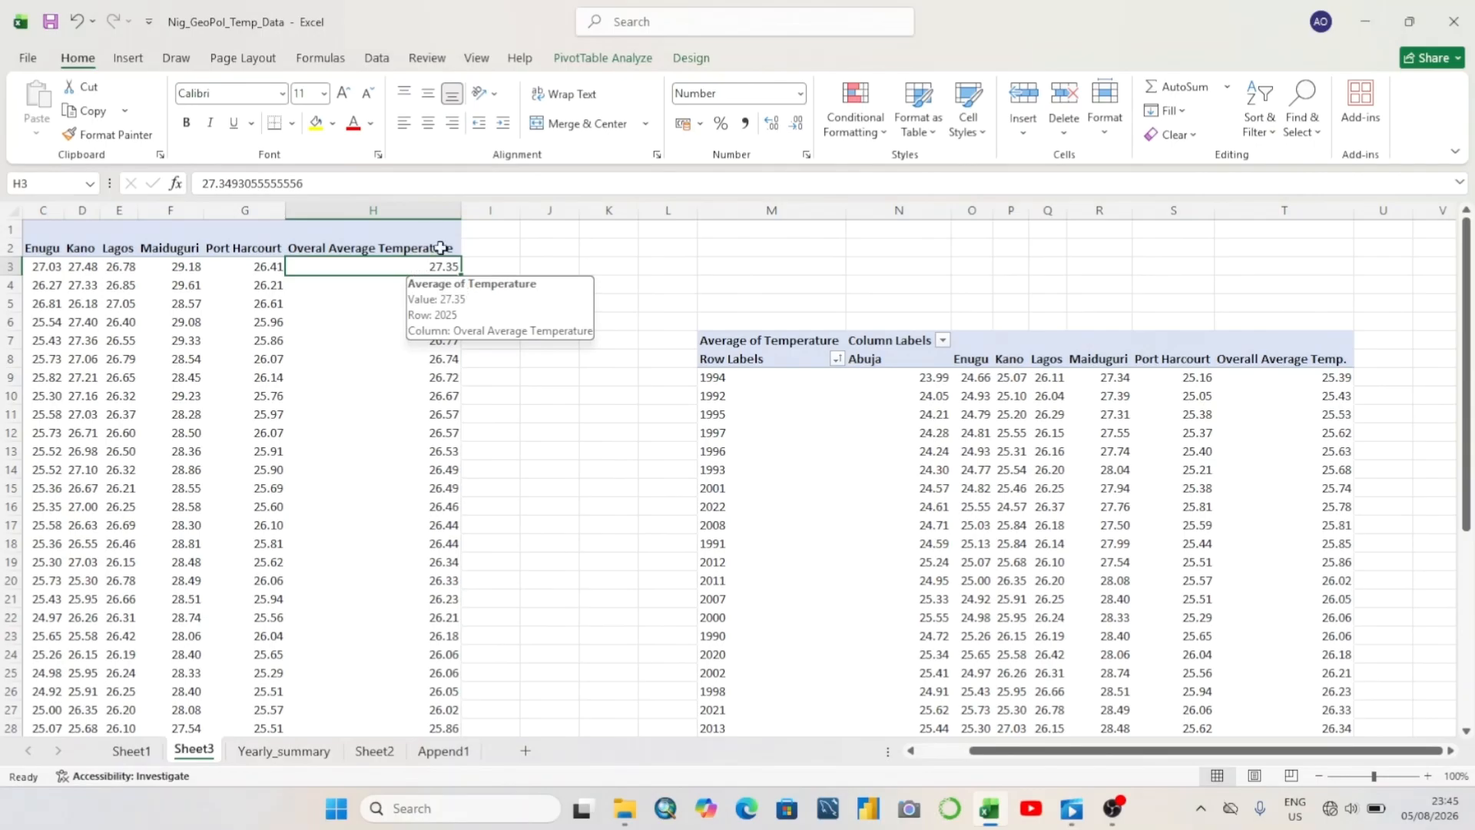
{"action": "left_click", "coordinate": [1332, 379]}
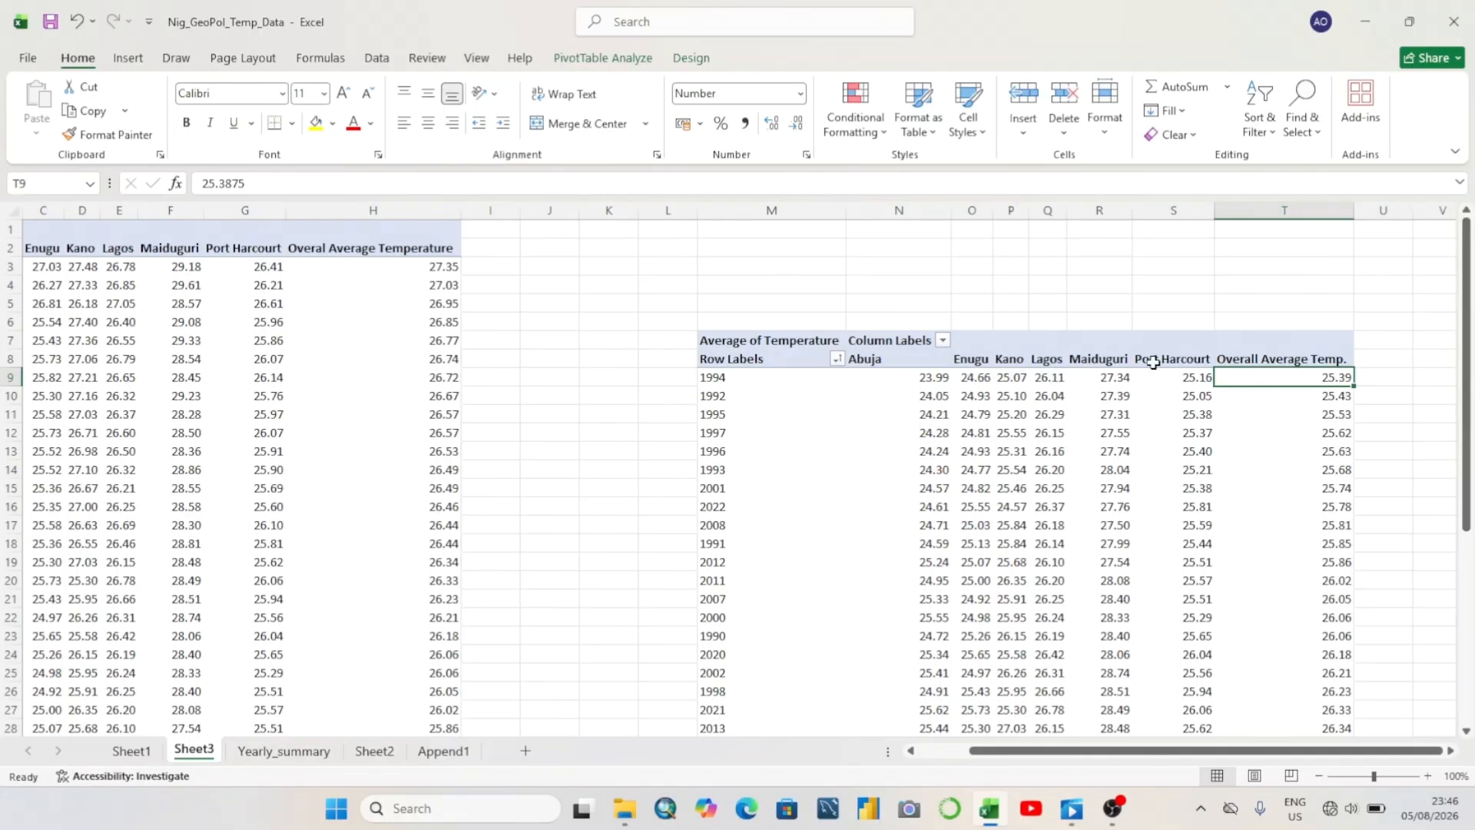
{"action": "mouse_move", "coordinate": [1114, 379]}
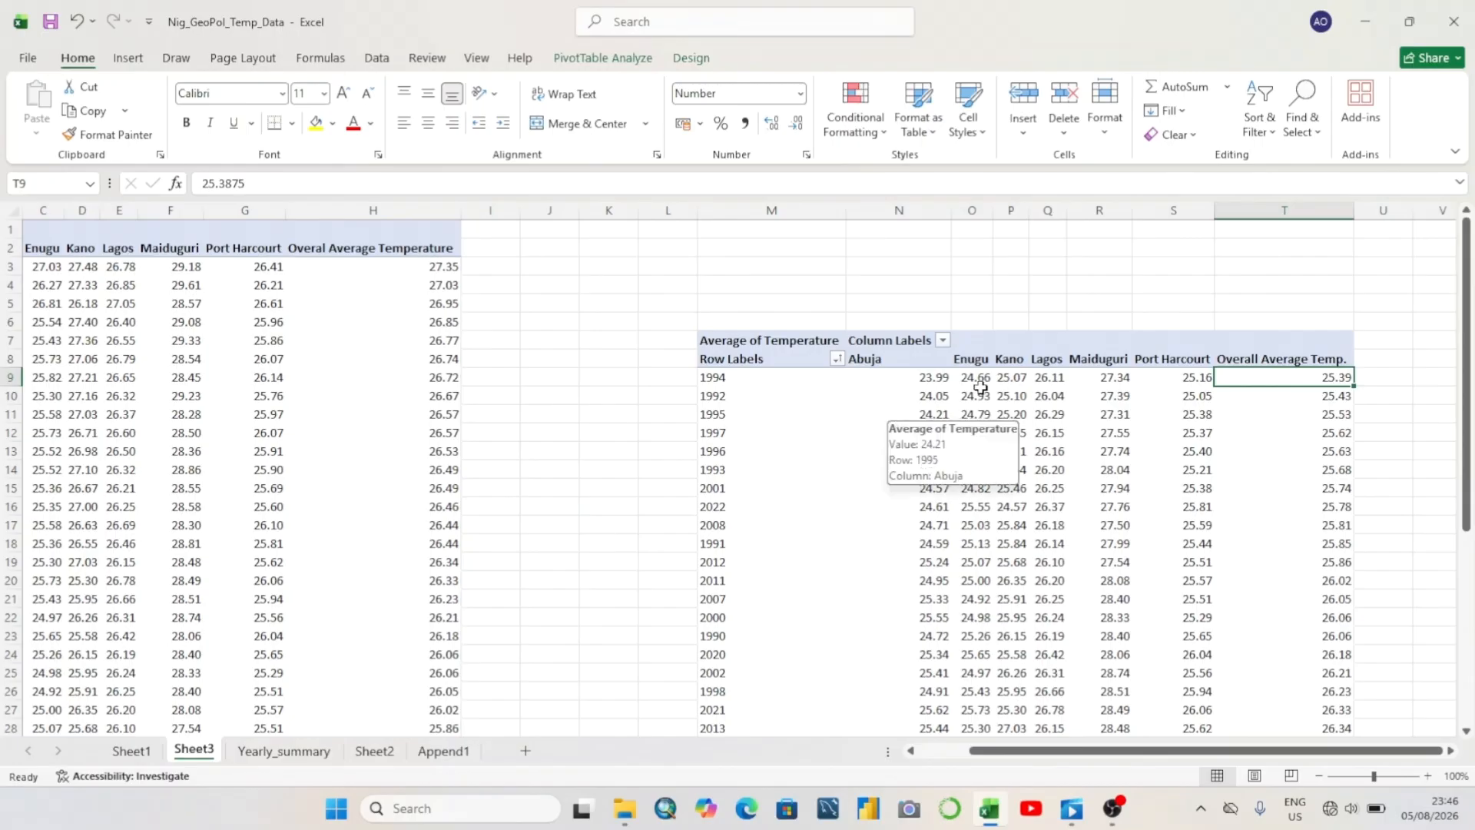
{"action": "mouse_move", "coordinate": [1018, 375]}
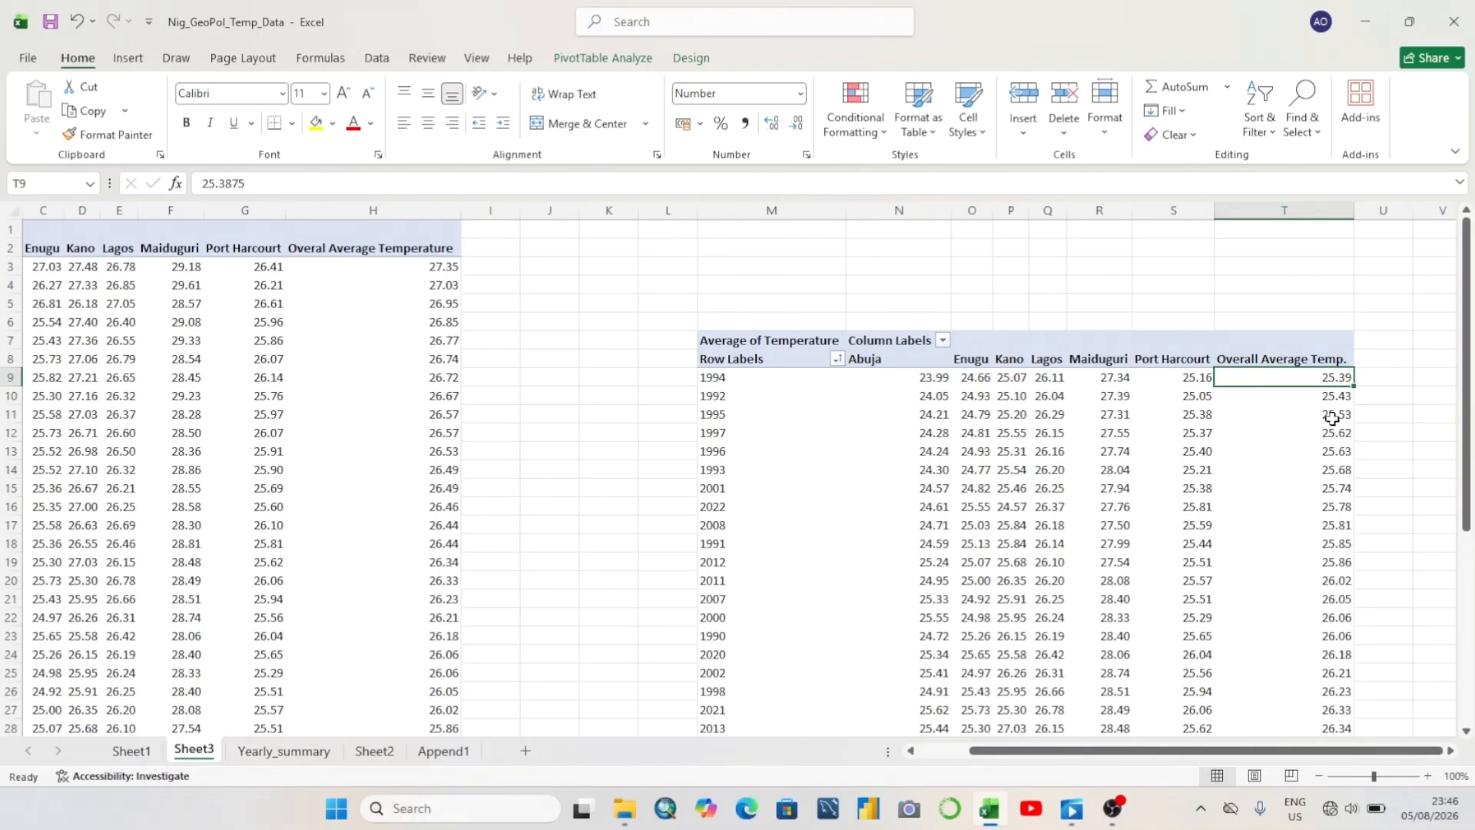
{"action": "mouse_move", "coordinate": [1345, 400]}
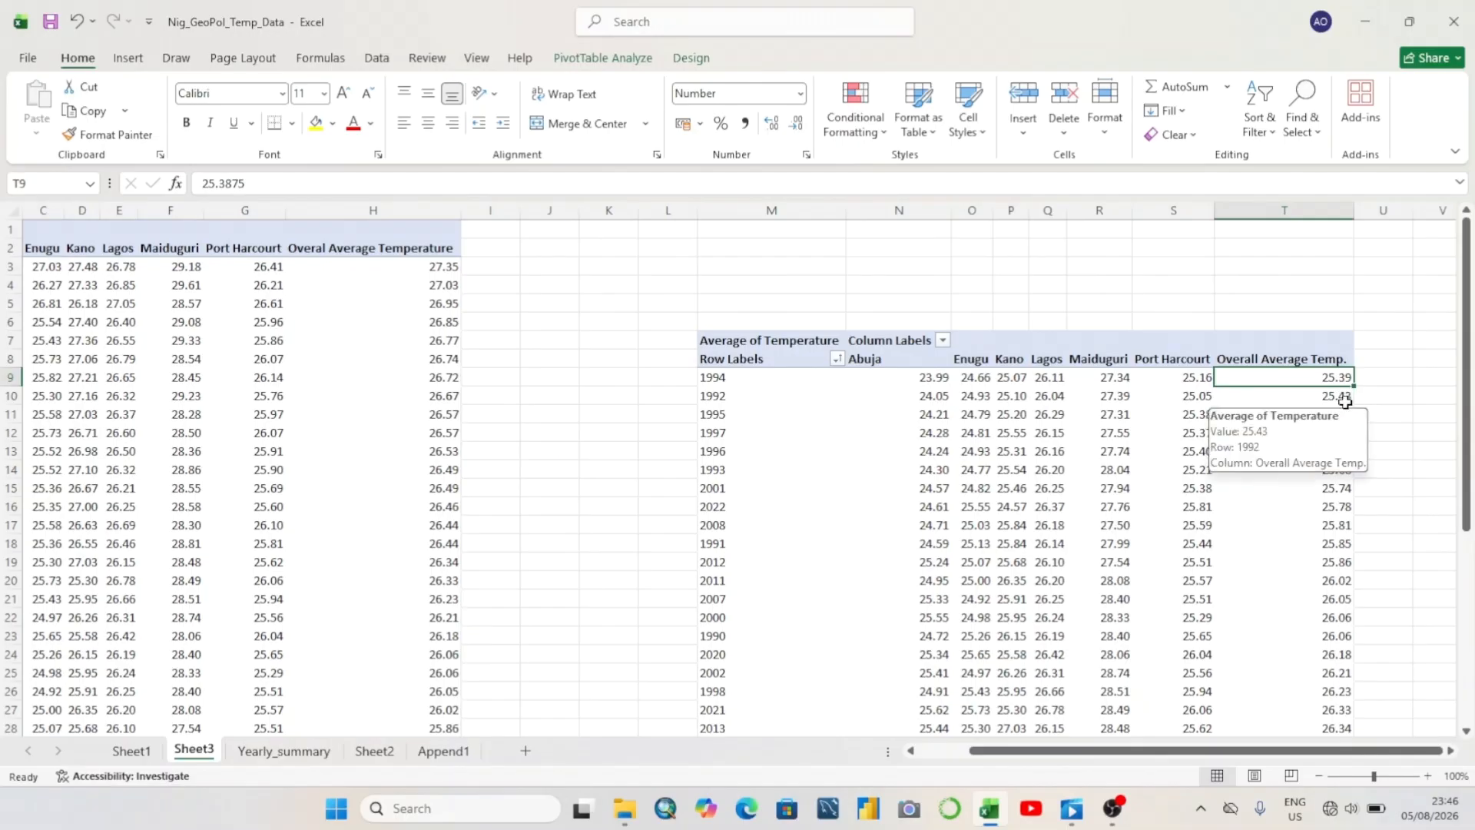
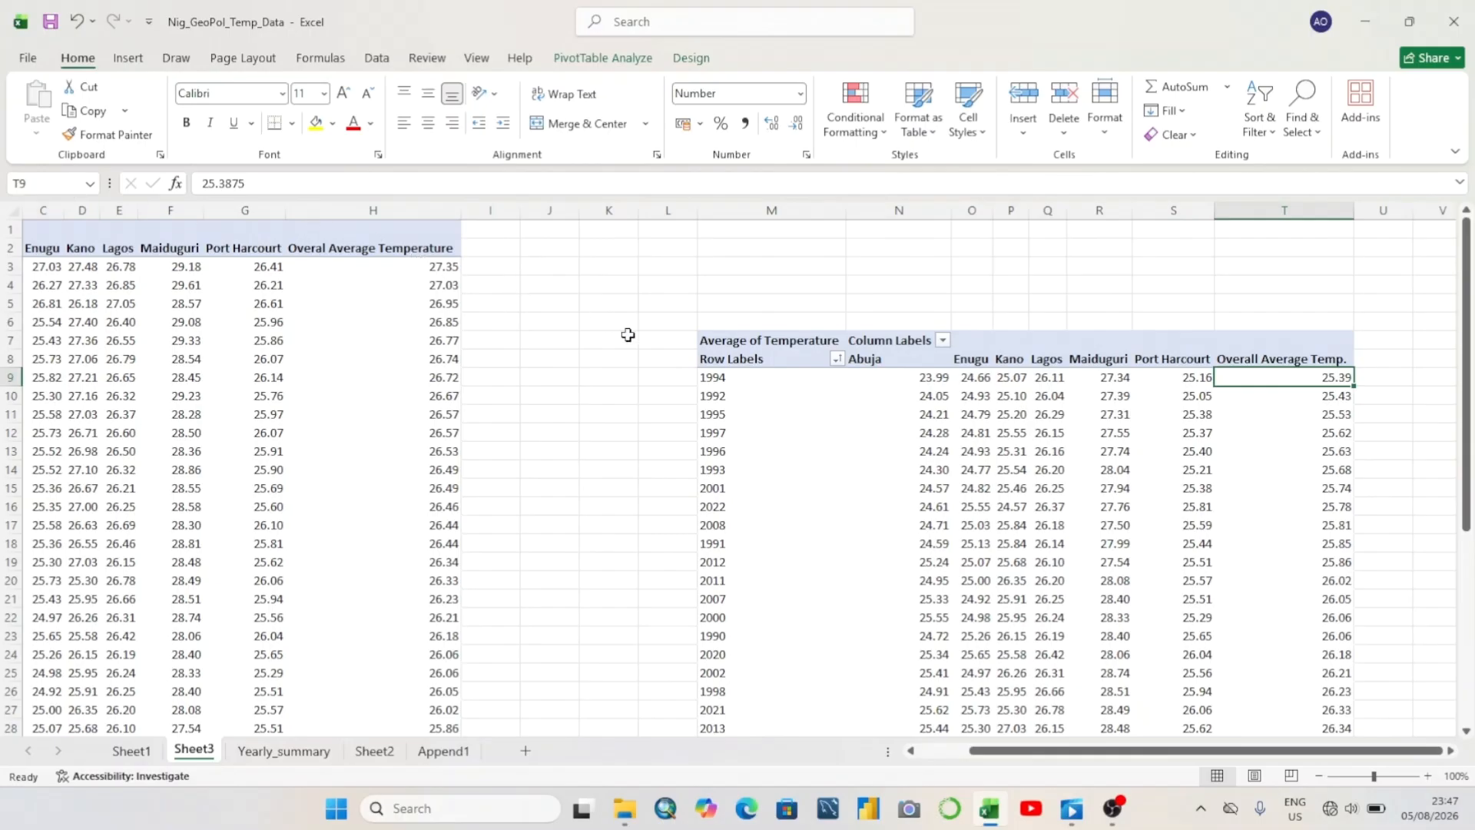
{"action": "left_click", "coordinate": [681, 361]}
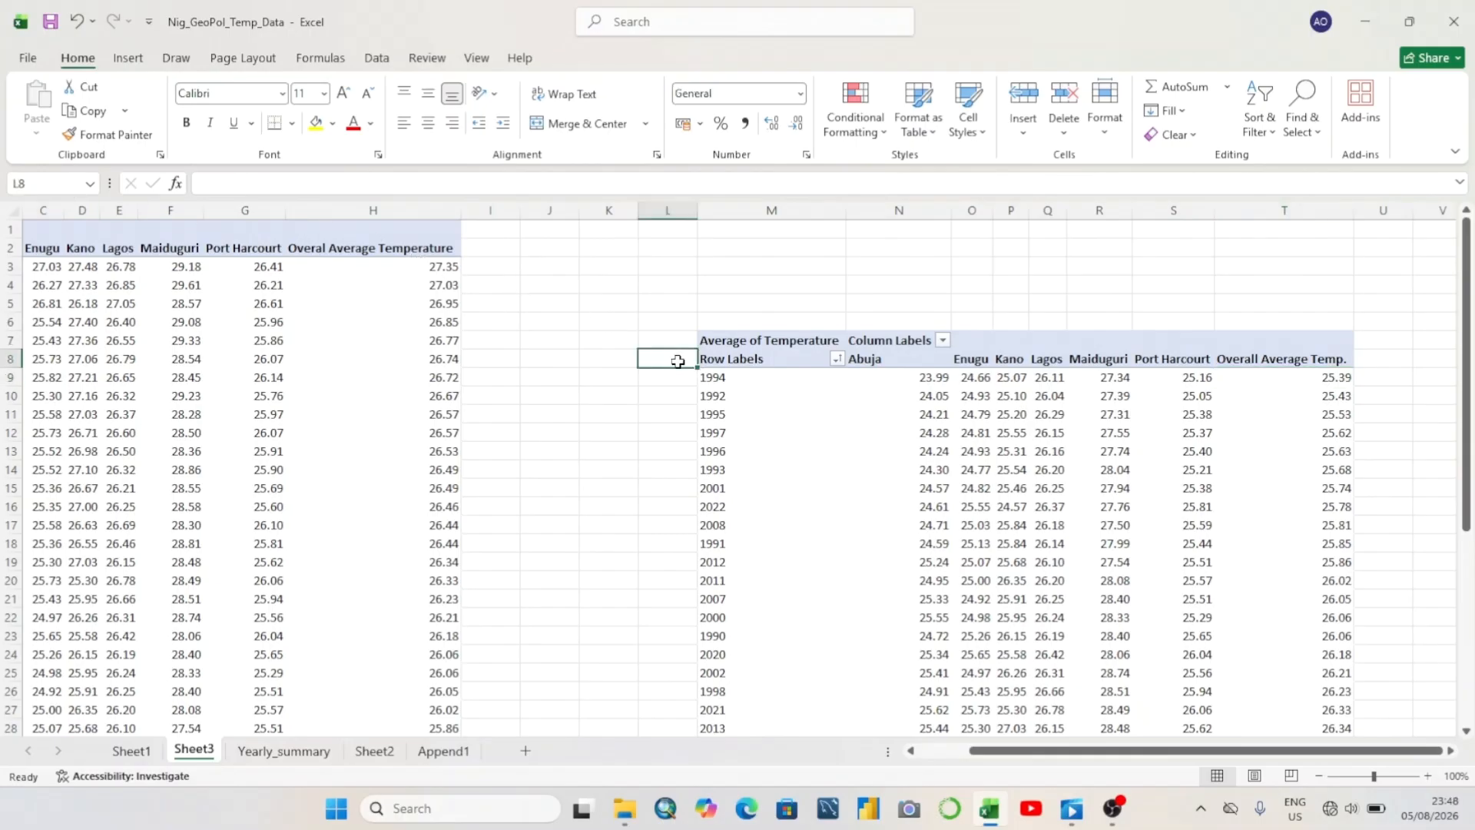
{"action": "left_click", "coordinate": [657, 386]}
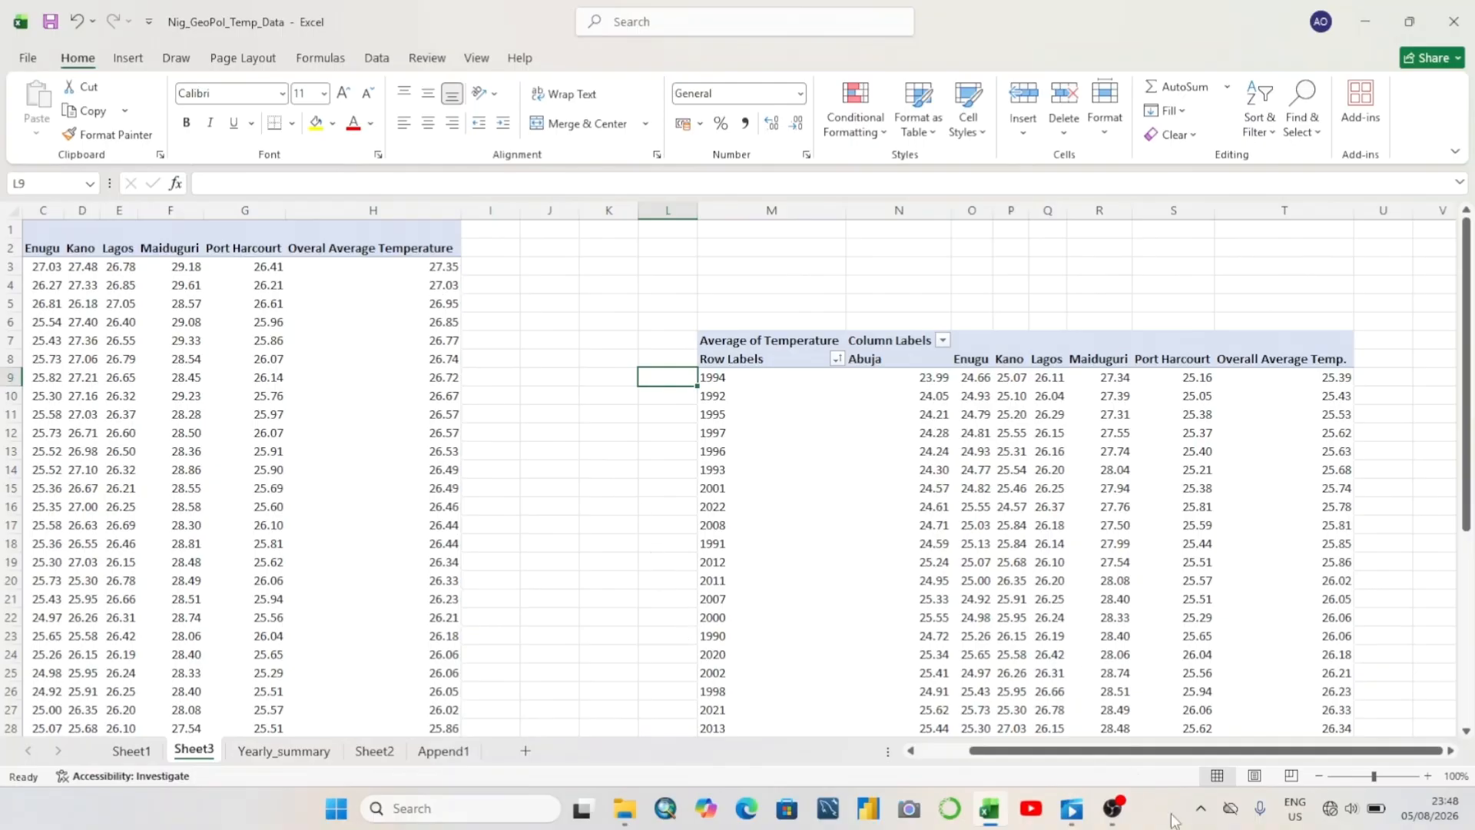
{"action": "mouse_move", "coordinate": [1118, 813]}
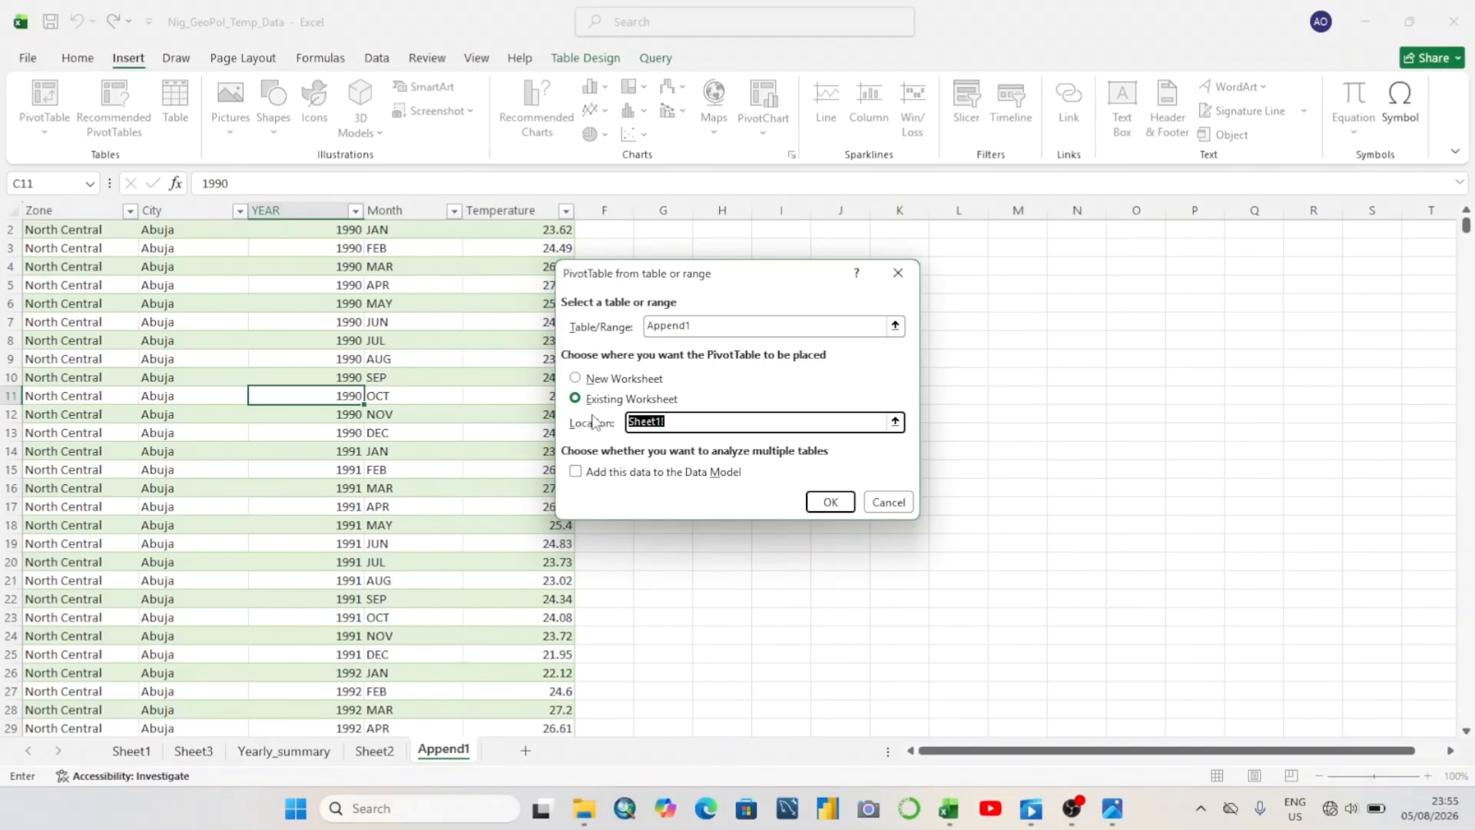
Create a PivotTable from the Append1 table on a new worksheet, with City as rows and Temperature as values
{"action": "left_click", "coordinate": [588, 380]}
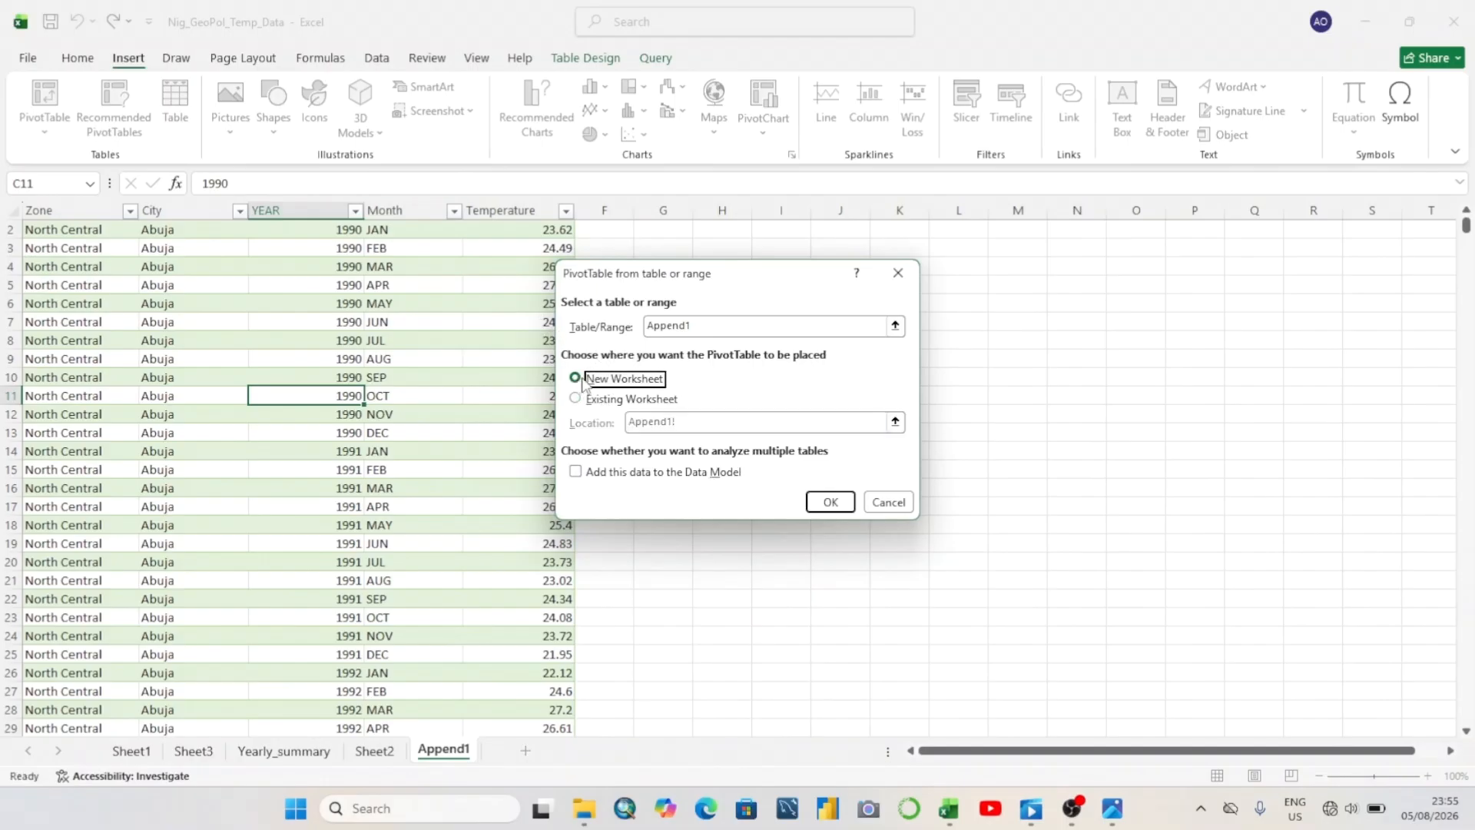
{"action": "left_click", "coordinate": [832, 501]}
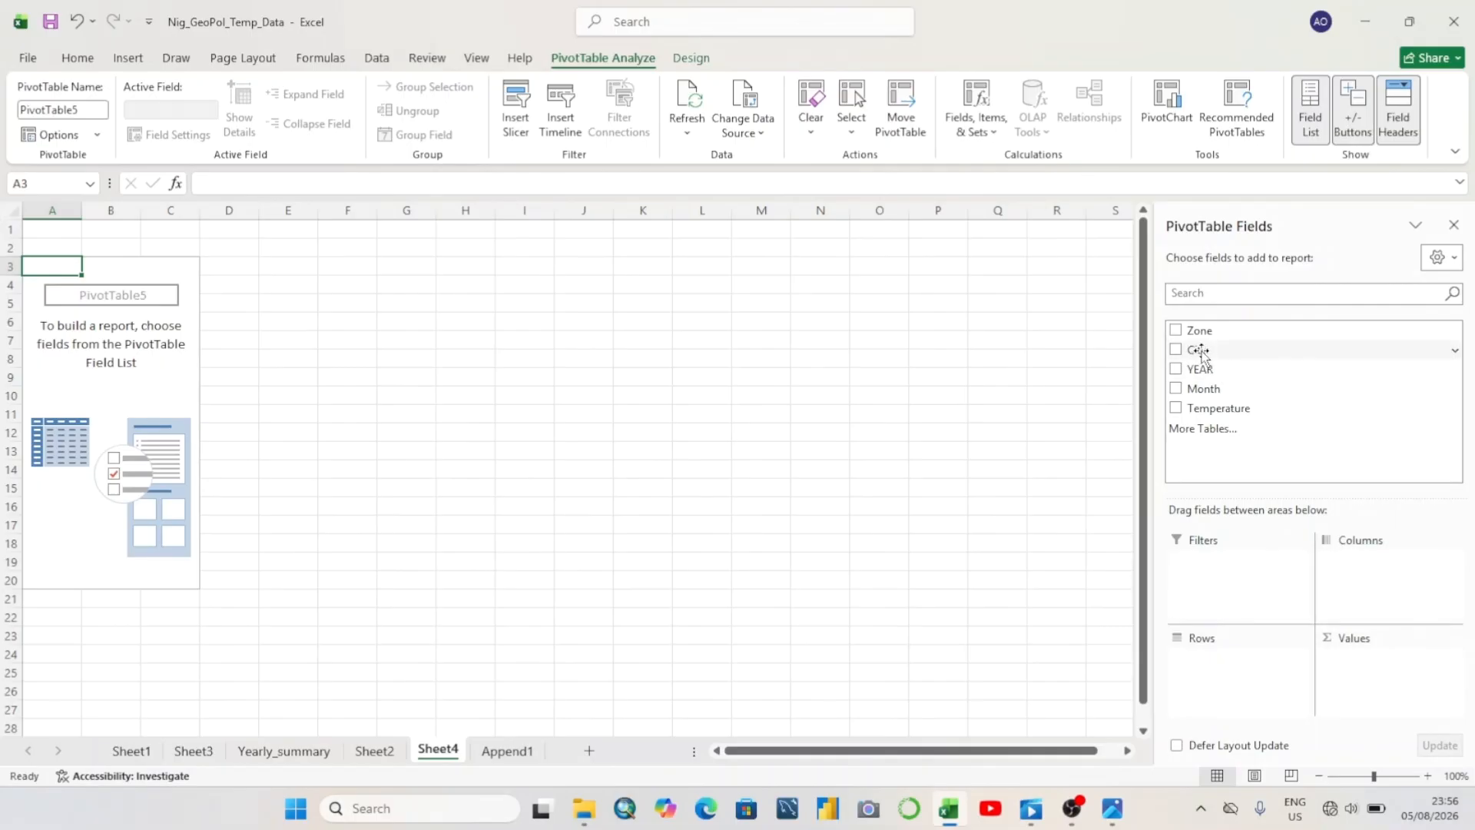
{"action": "left_click_drag", "start_coordinate": [1201, 353], "coordinate": [1208, 666]}
{"action": "left_click_drag", "start_coordinate": [1227, 415], "coordinate": [1372, 698]}
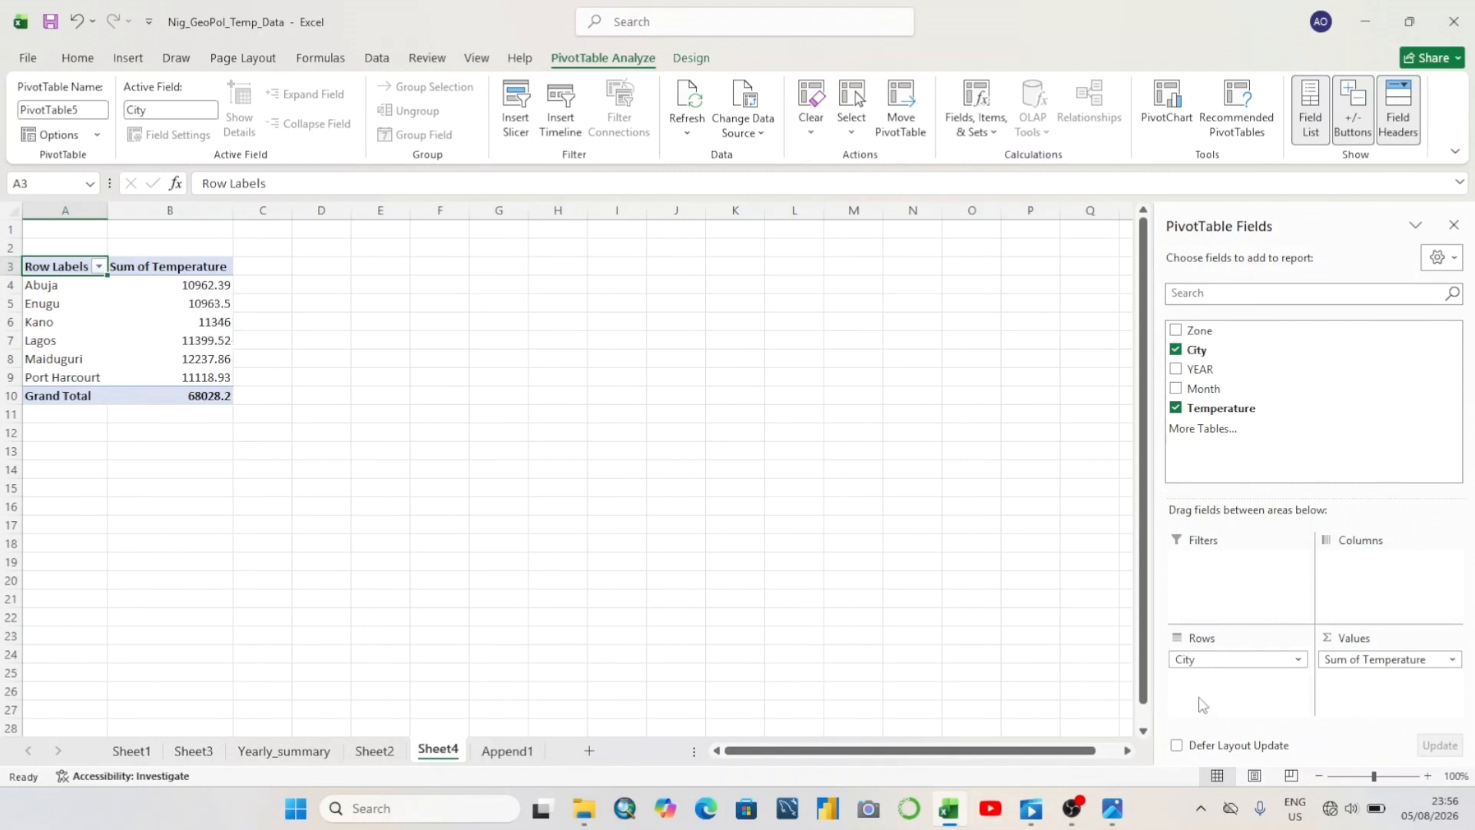
Change the Temperature value field's summary calculation to Average
{"action": "left_click", "coordinate": [1453, 661]}
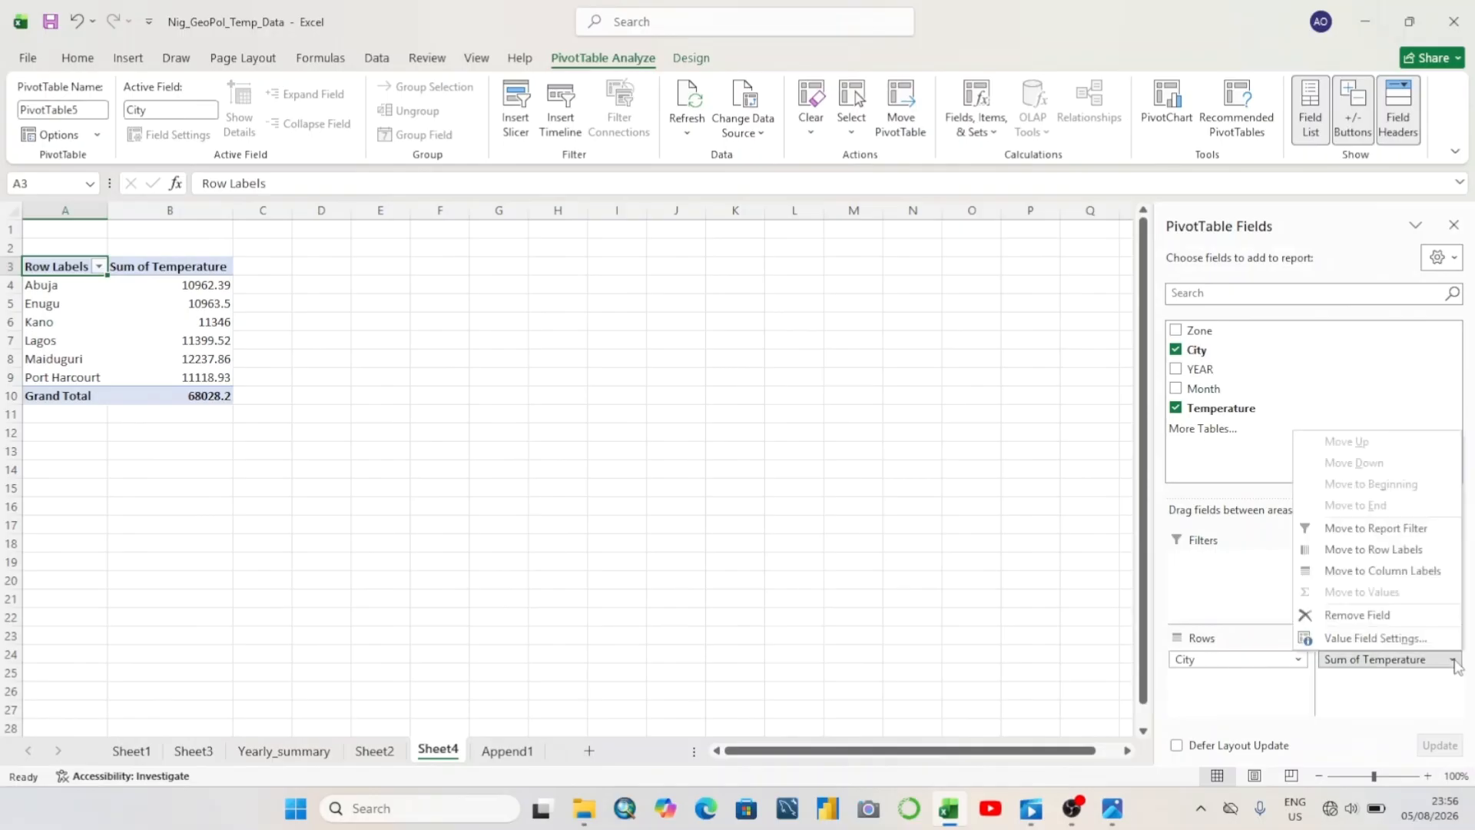
{"action": "left_click", "coordinate": [1364, 638]}
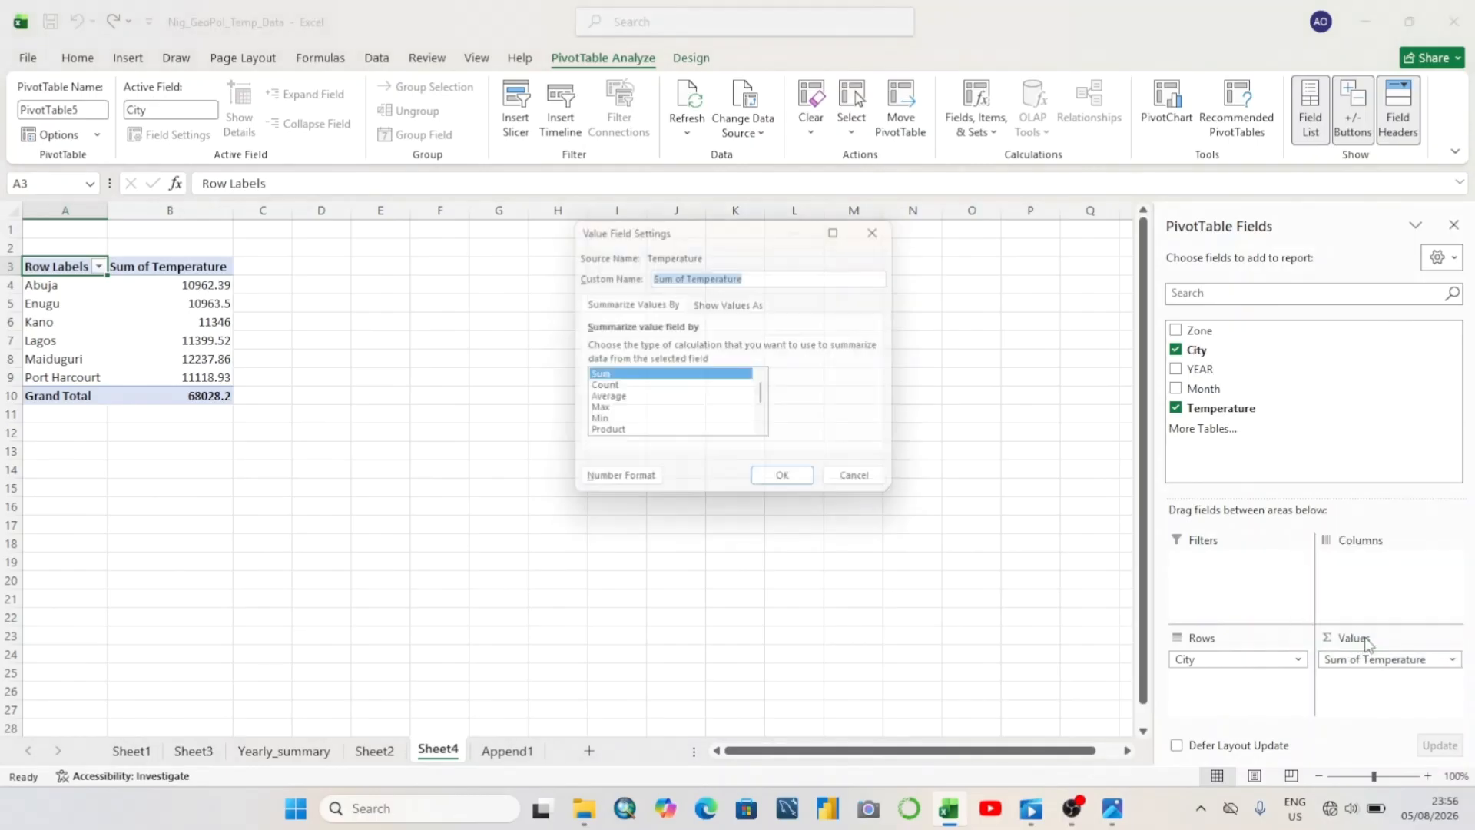
{"action": "scroll", "coordinate": [766, 400], "scroll_direction": "down", "scroll_amount": 1}
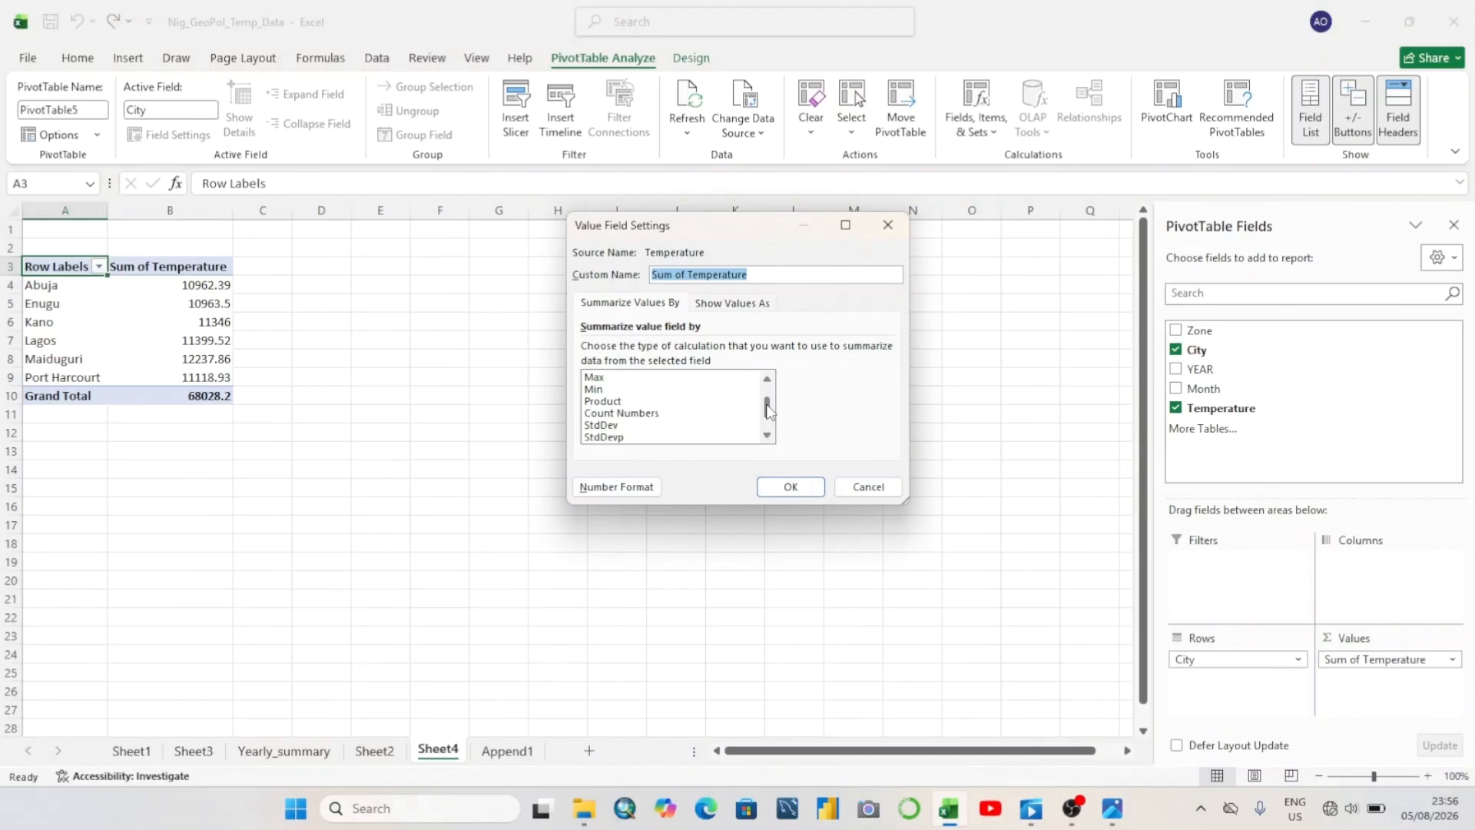
{"action": "scroll", "coordinate": [767, 399], "scroll_direction": "up", "scroll_amount": 1}
{"action": "left_click", "coordinate": [602, 401]}
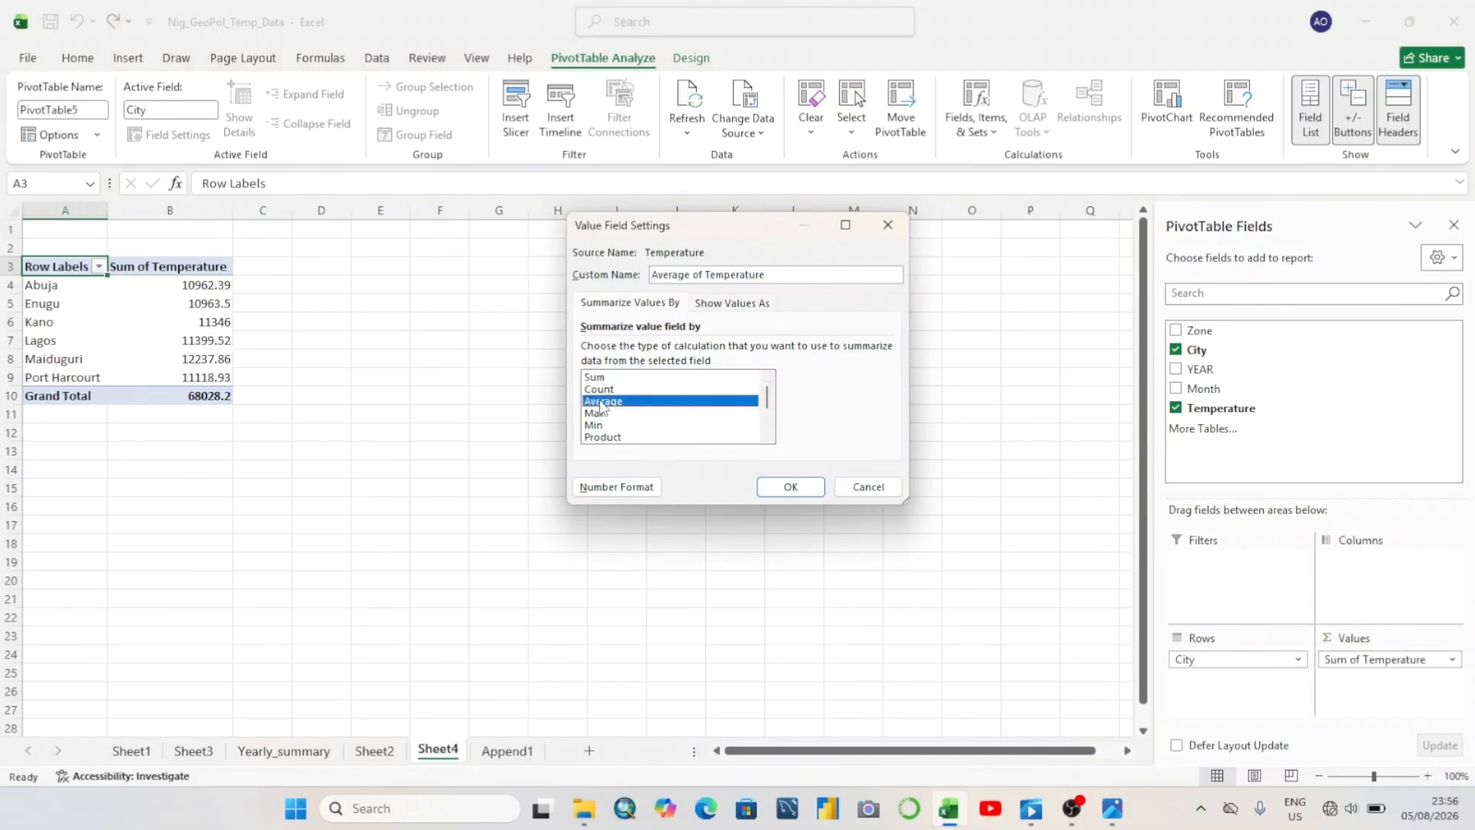
{"action": "left_click", "coordinate": [791, 486]}
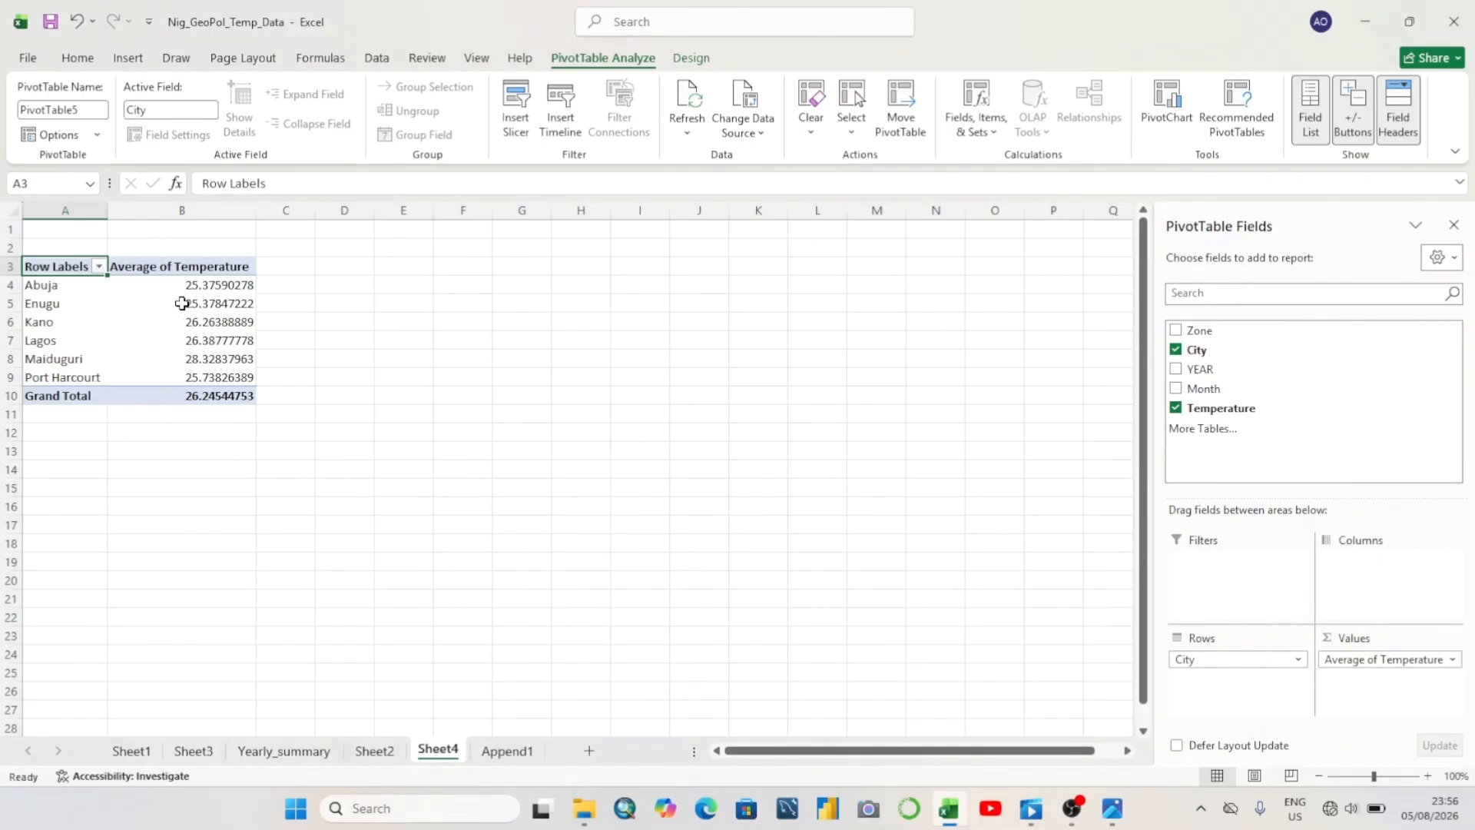
Format the average temperatures in B4:B10, including the Grand Total, to two decimal places
{"action": "left_click", "coordinate": [389, 412]}
{"action": "left_click_drag", "start_coordinate": [231, 281], "coordinate": [310, 395]}
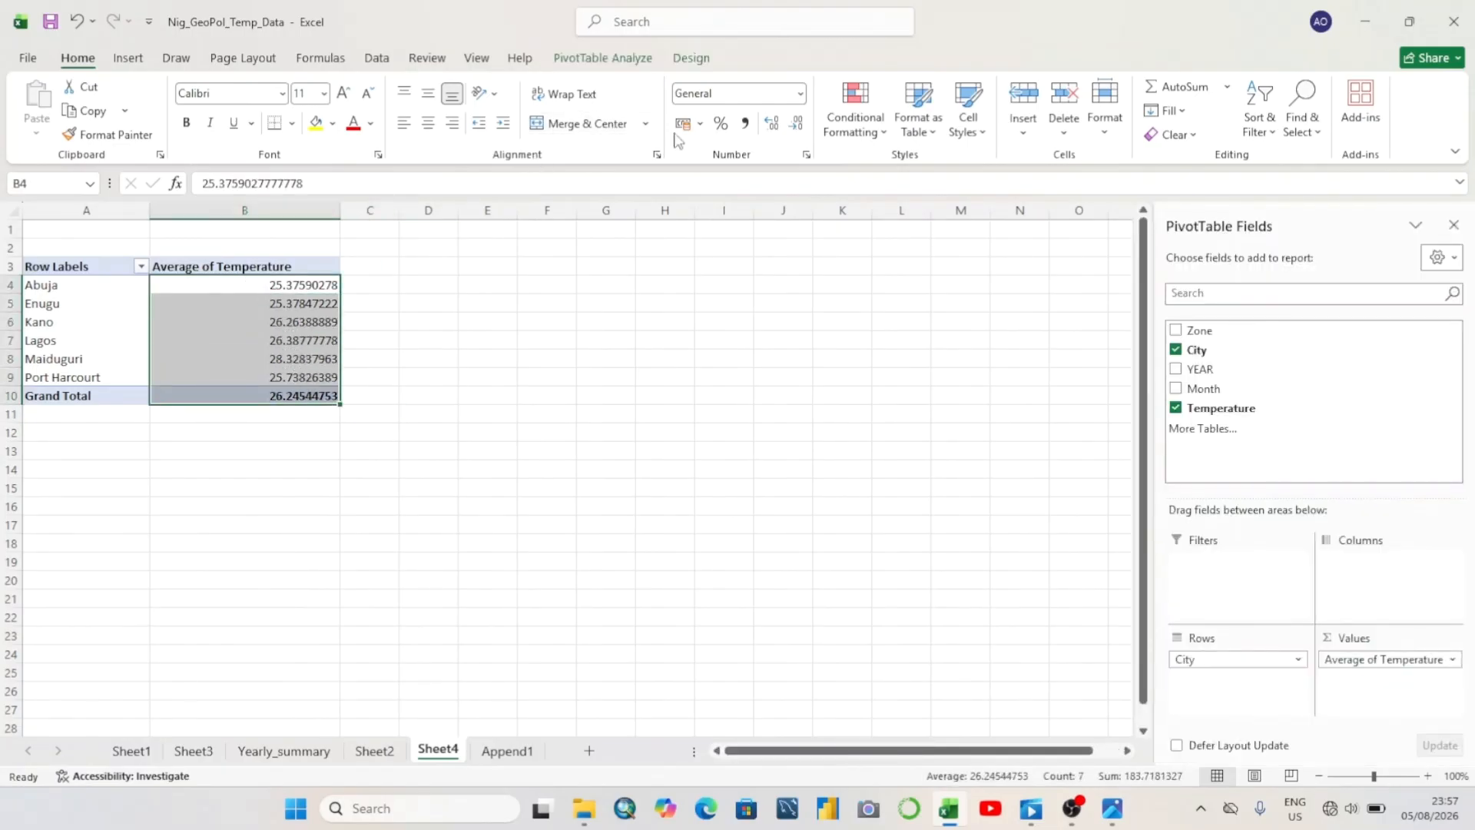
{"action": "left_click", "coordinate": [798, 125]}
{"action": "left_click", "coordinate": [798, 125]}
{"action": "left_click", "coordinate": [798, 125]}
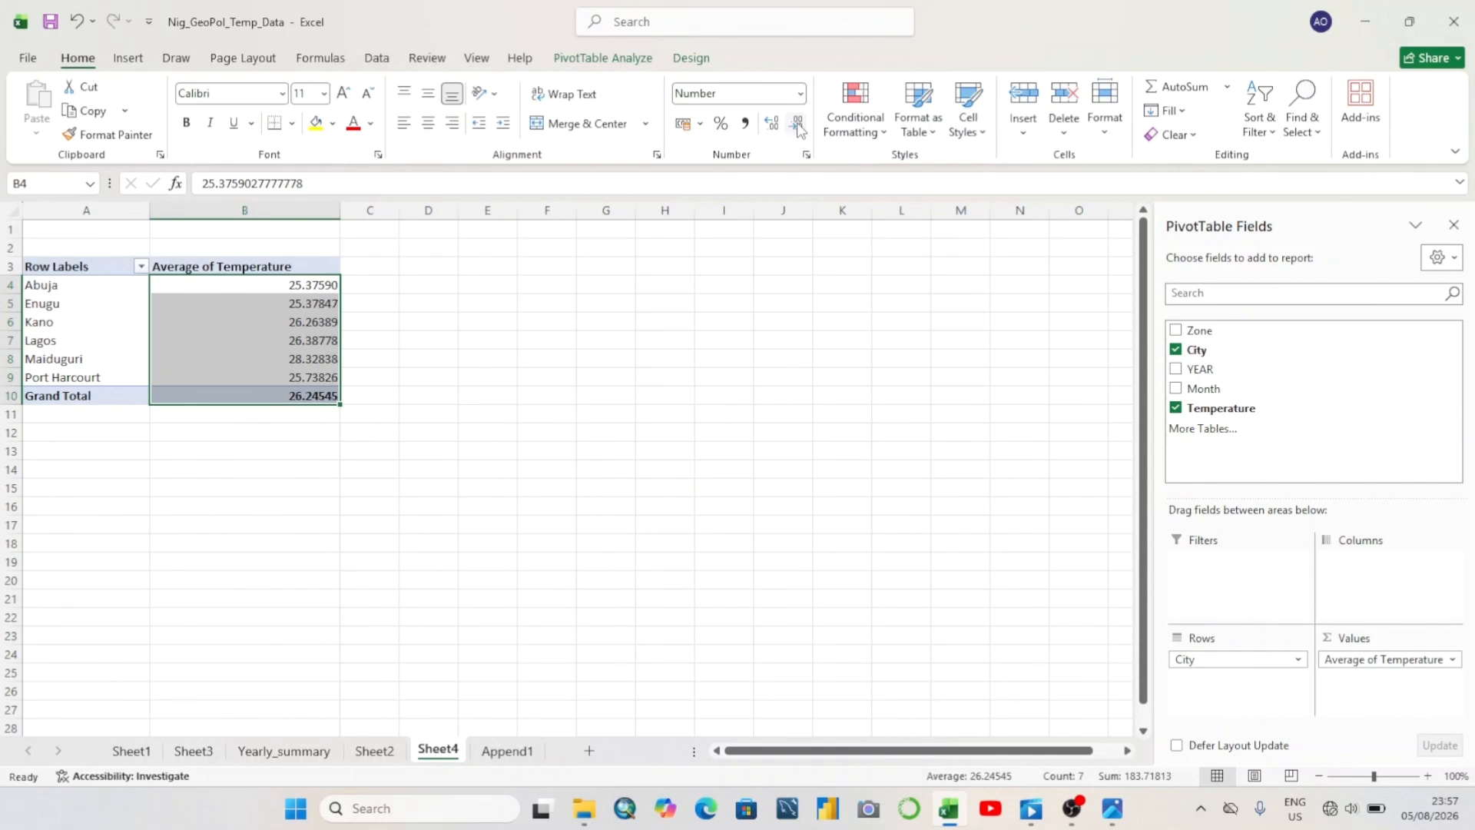
{"action": "left_click", "coordinate": [799, 125]}
{"action": "left_click", "coordinate": [799, 126]}
{"action": "left_click", "coordinate": [800, 127]}
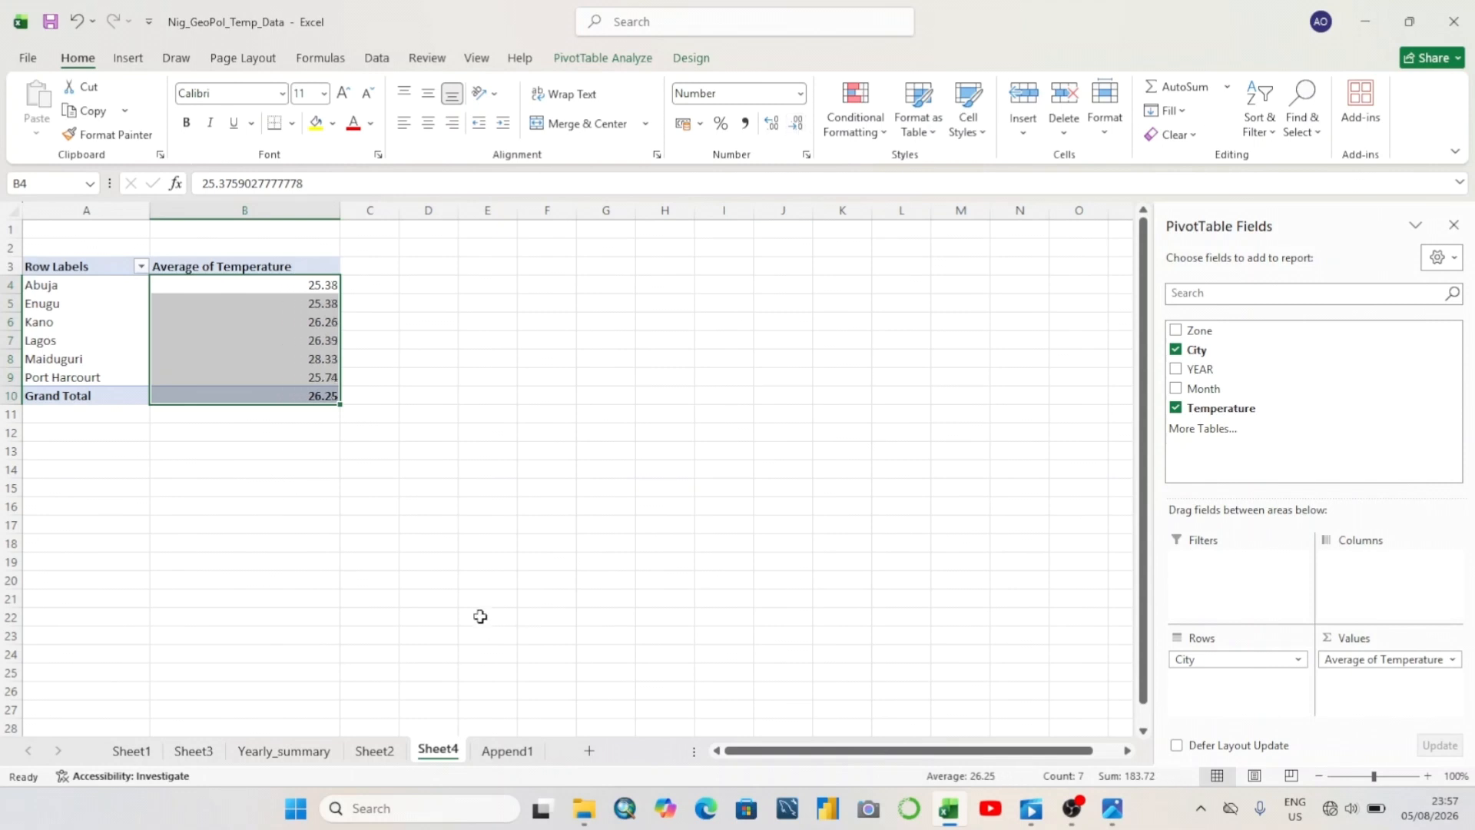
Sort the City rows of the PivotTable in descending order by Average of Temperature
{"action": "left_click", "coordinate": [484, 359]}
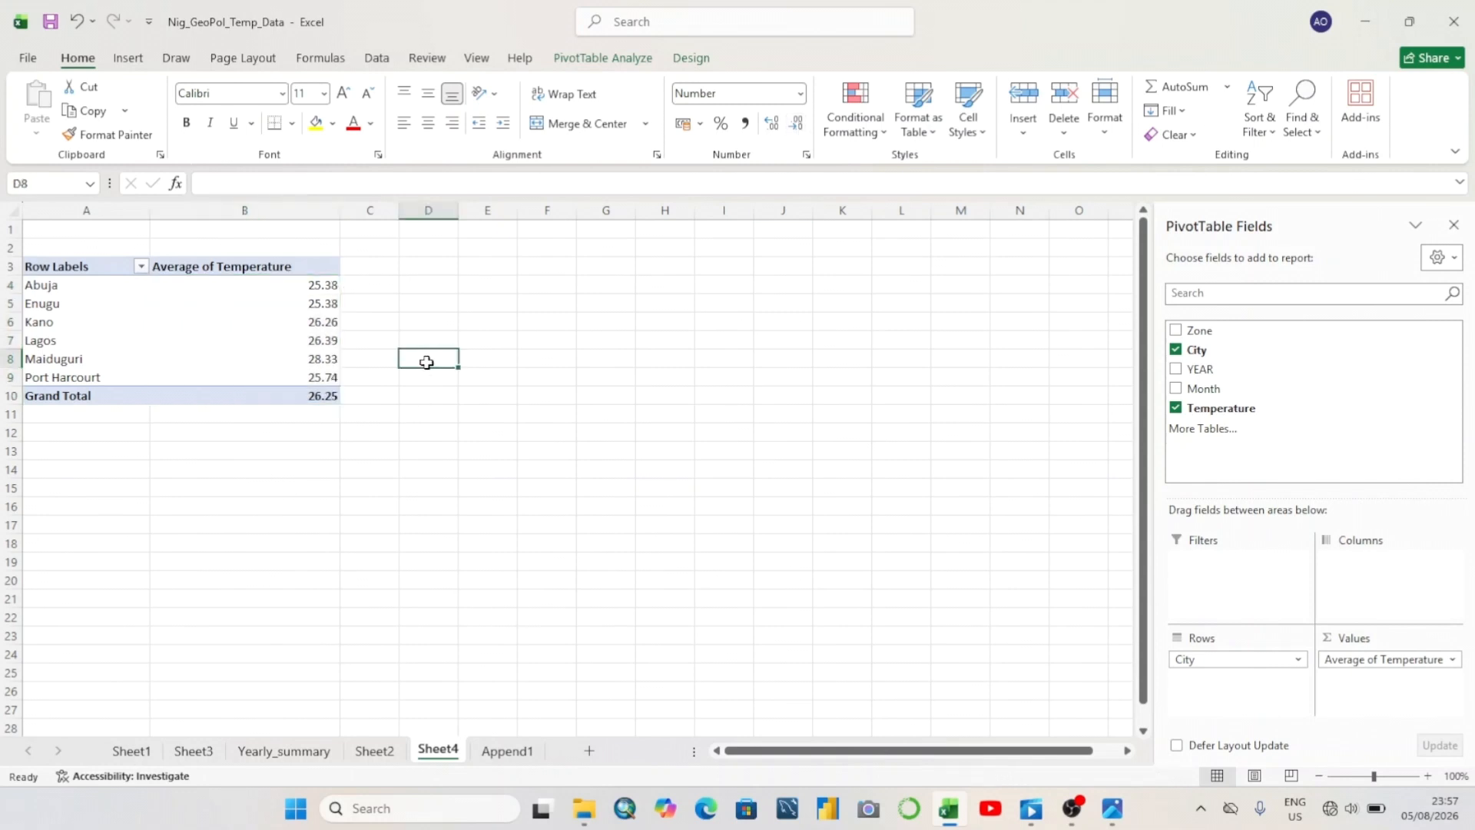
{"action": "left_click", "coordinate": [6, 286]}
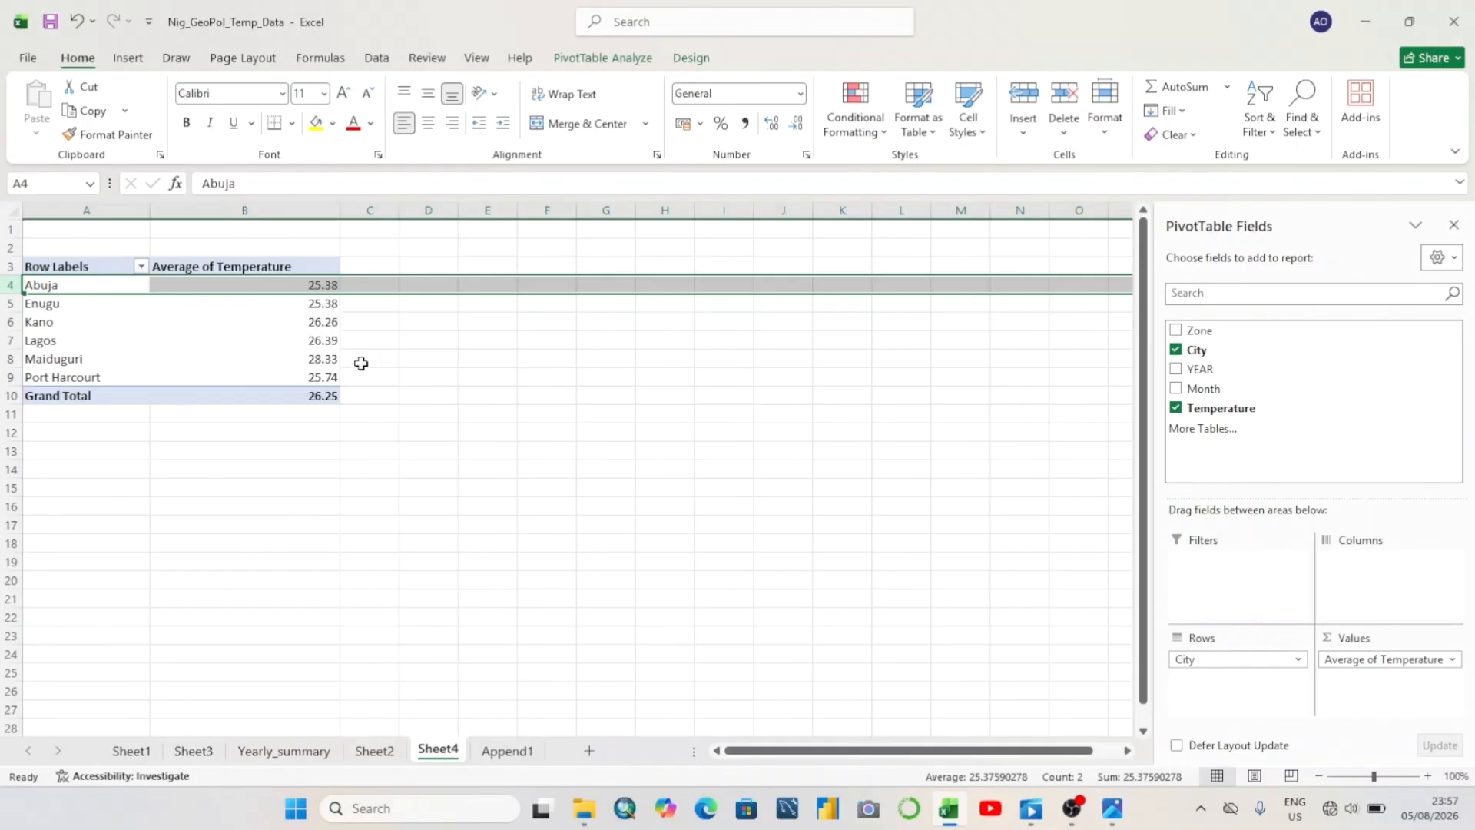
{"action": "left_click", "coordinate": [353, 322]}
{"action": "left_click", "coordinate": [328, 287]}
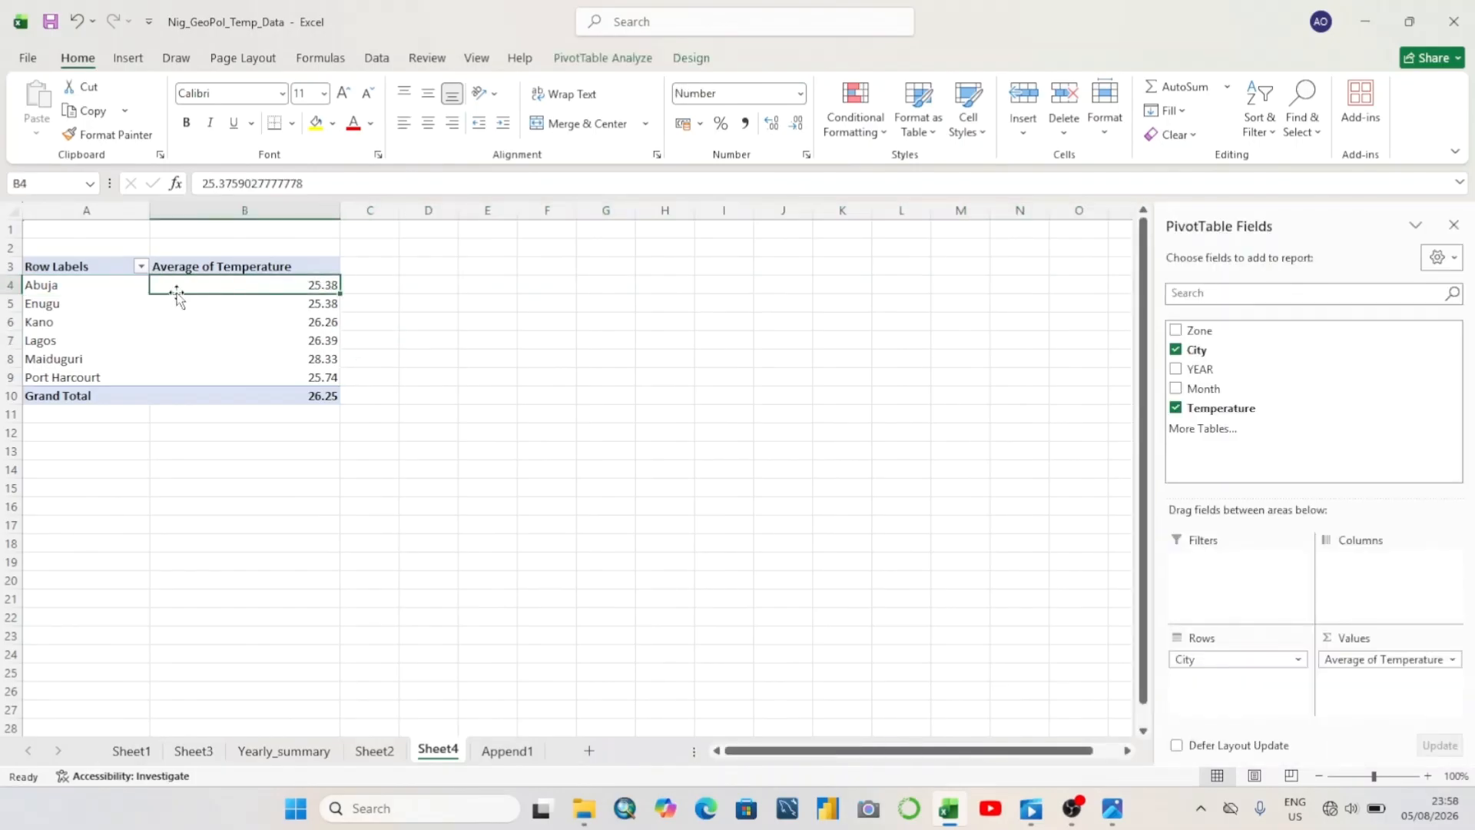
{"action": "left_click", "coordinate": [141, 266]}
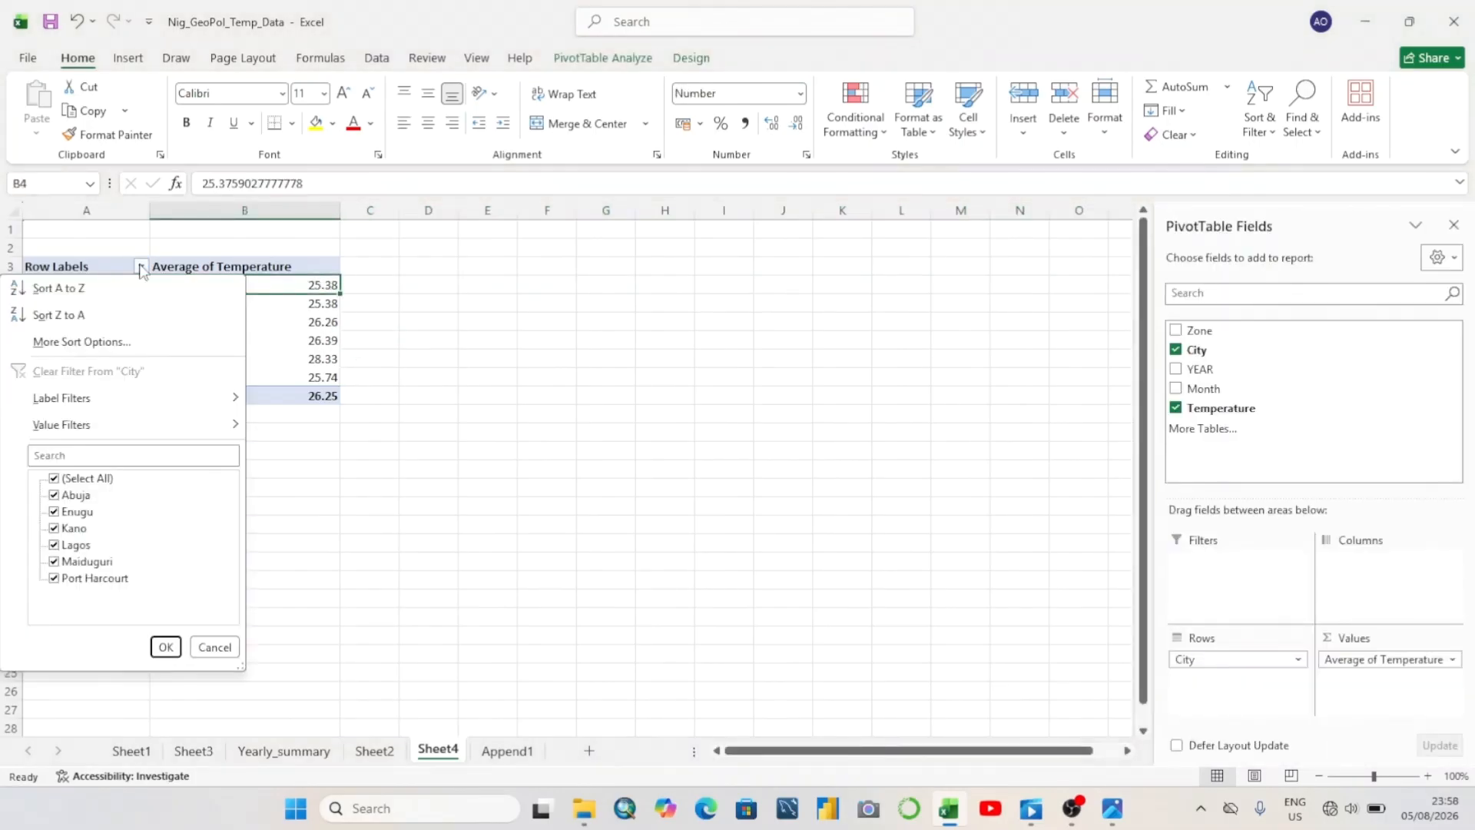
{"action": "left_click", "coordinate": [107, 344]}
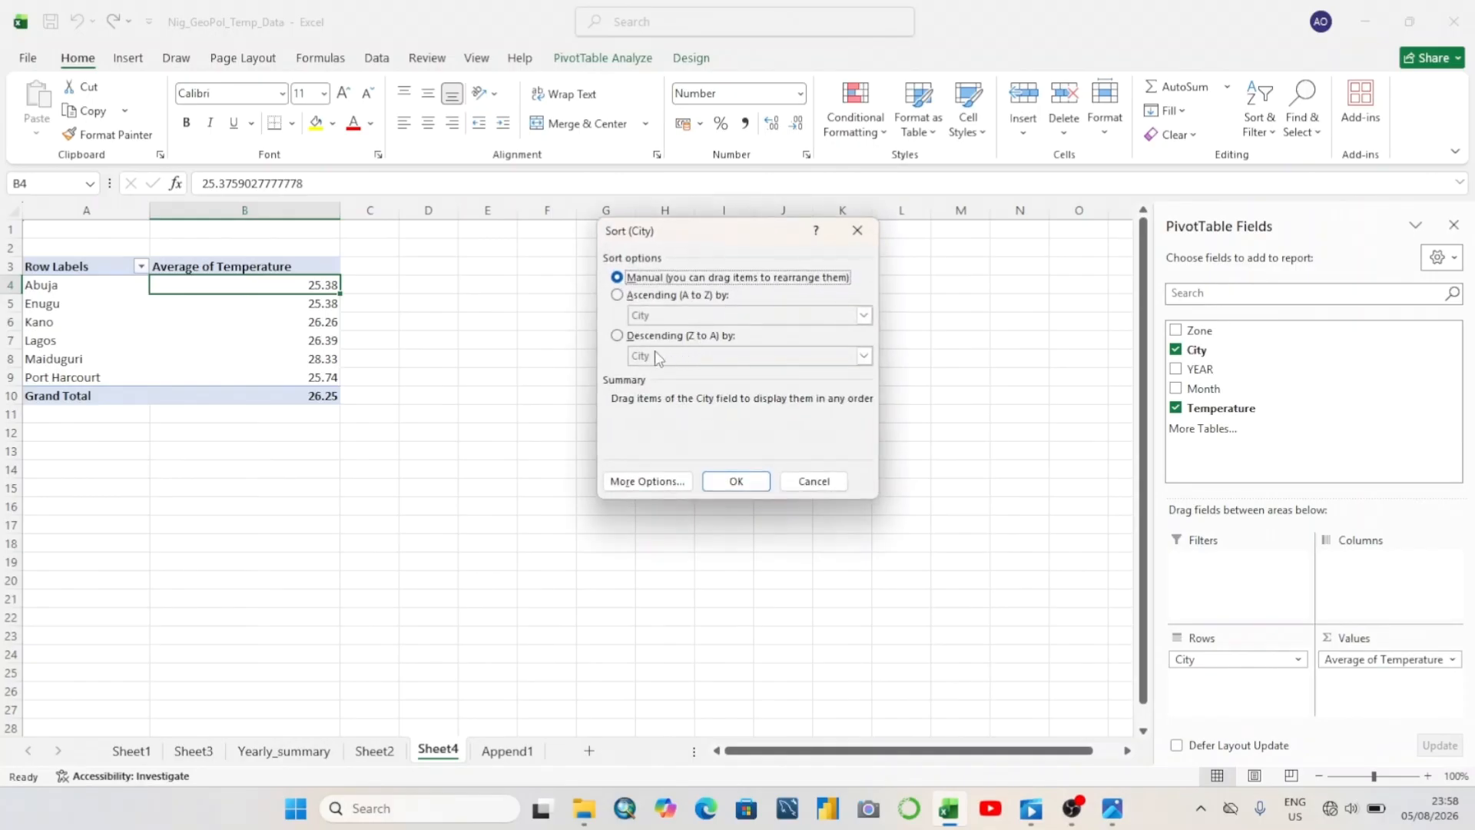
{"action": "left_click", "coordinate": [617, 336]}
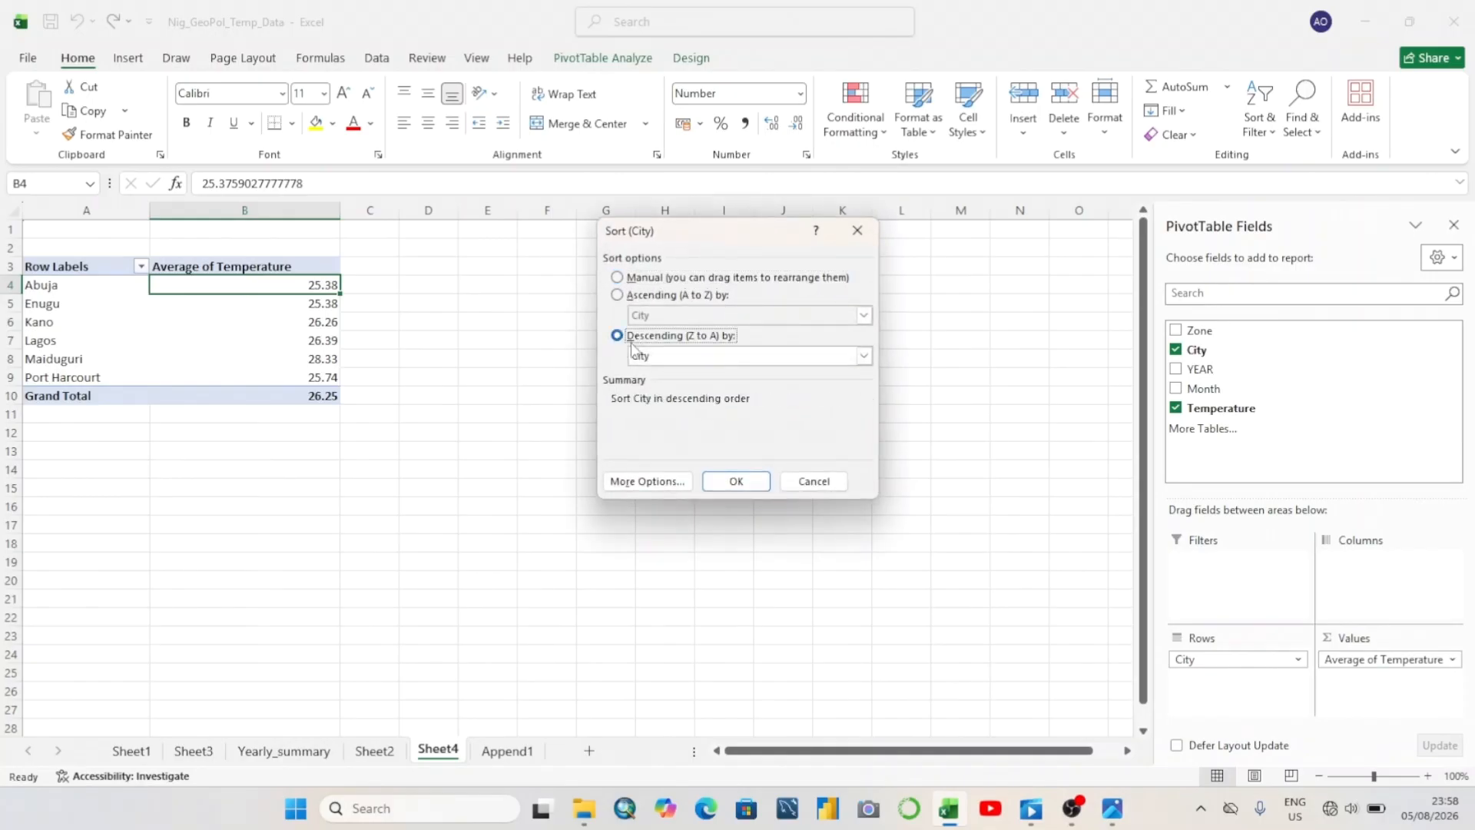
{"action": "left_click", "coordinate": [863, 356]}
{"action": "left_click", "coordinate": [710, 385]}
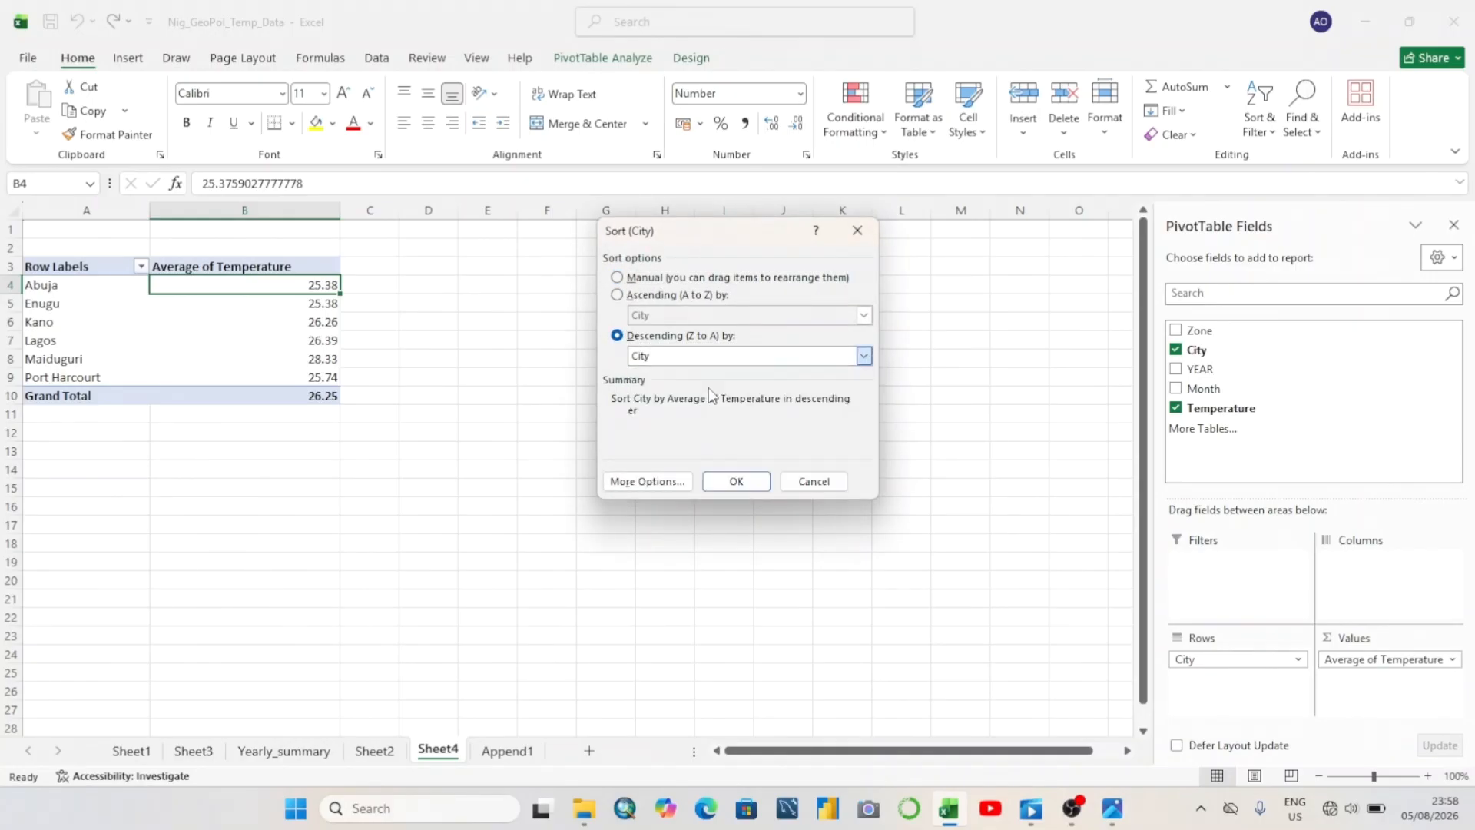
{"action": "left_click", "coordinate": [733, 484]}
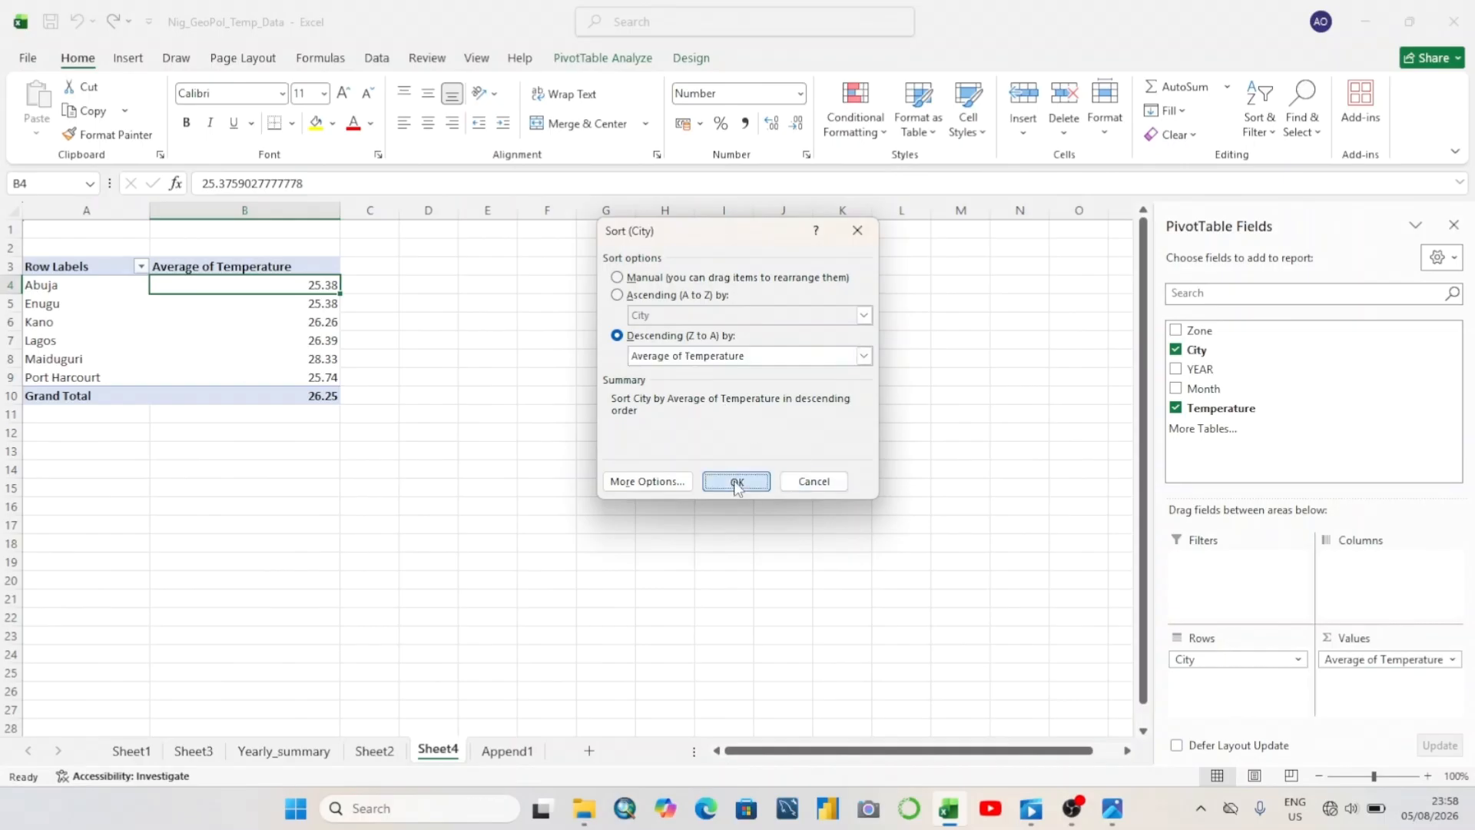
{"action": "left_click", "coordinate": [356, 312]}
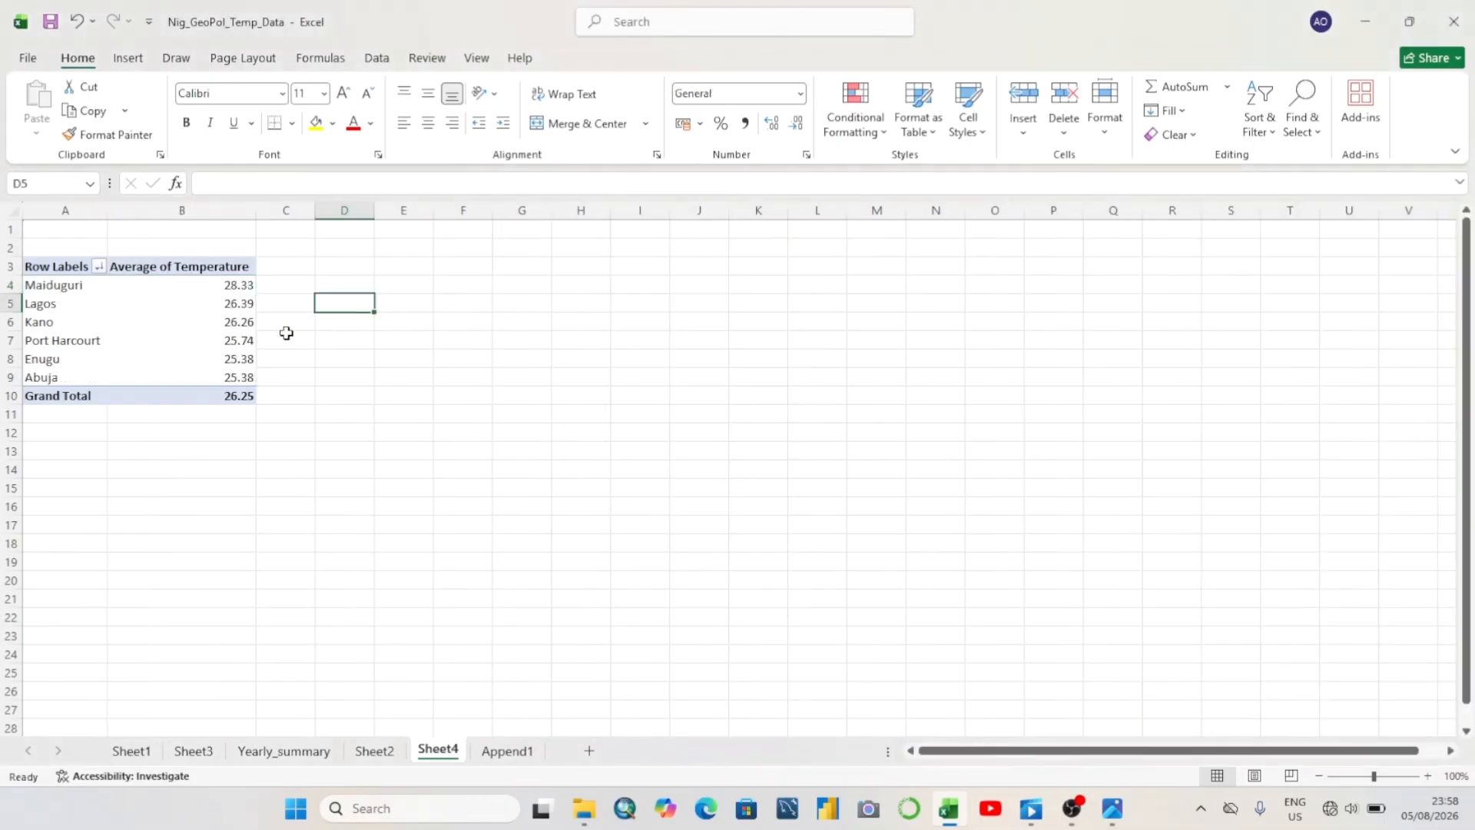
Examine the sorted PivotTable to compare the warmest city's average temperature with those of the other cities
{"action": "left_click", "coordinate": [205, 335]}
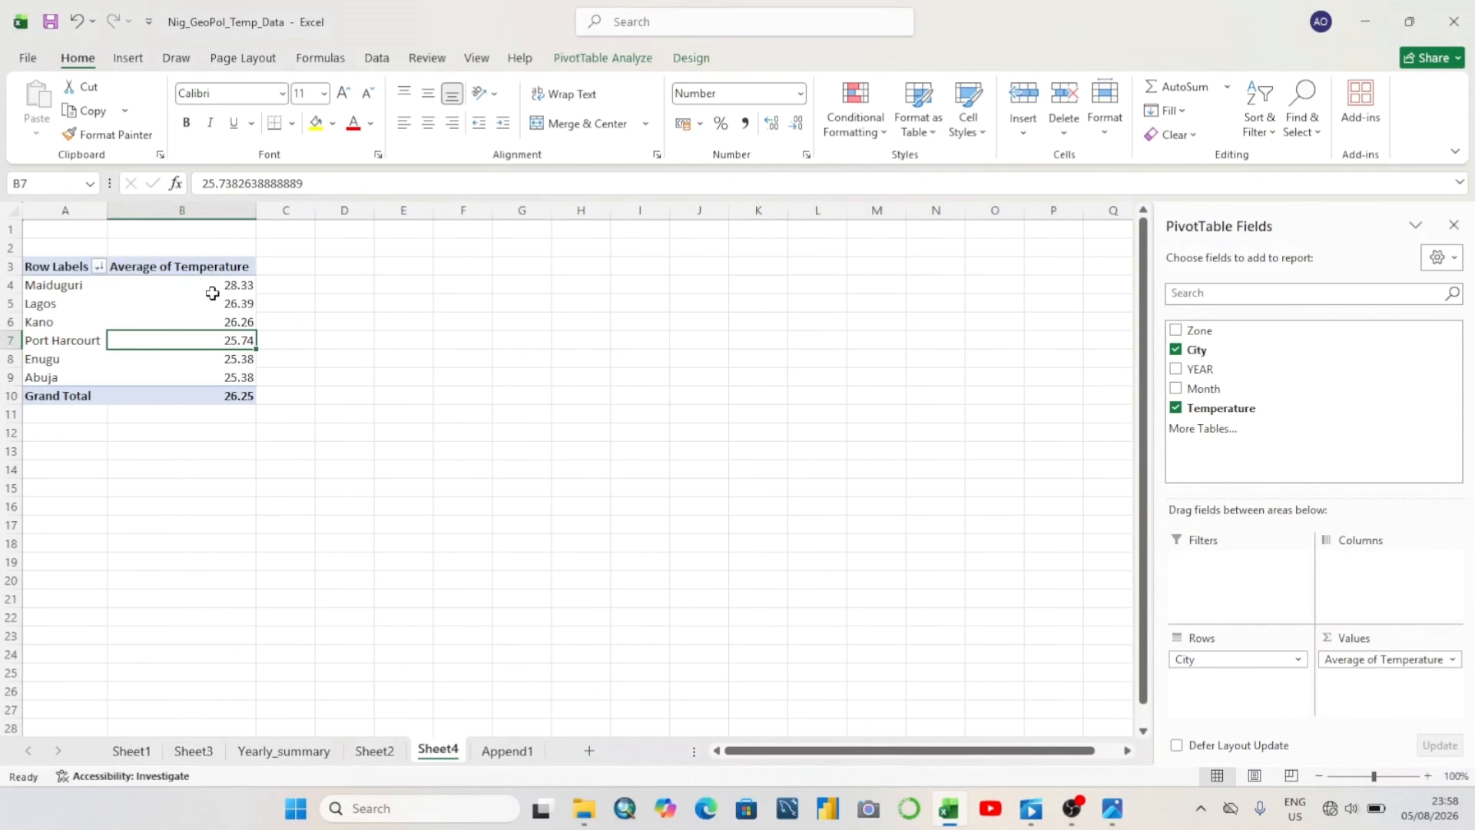
{"action": "left_click", "coordinate": [6, 284]}
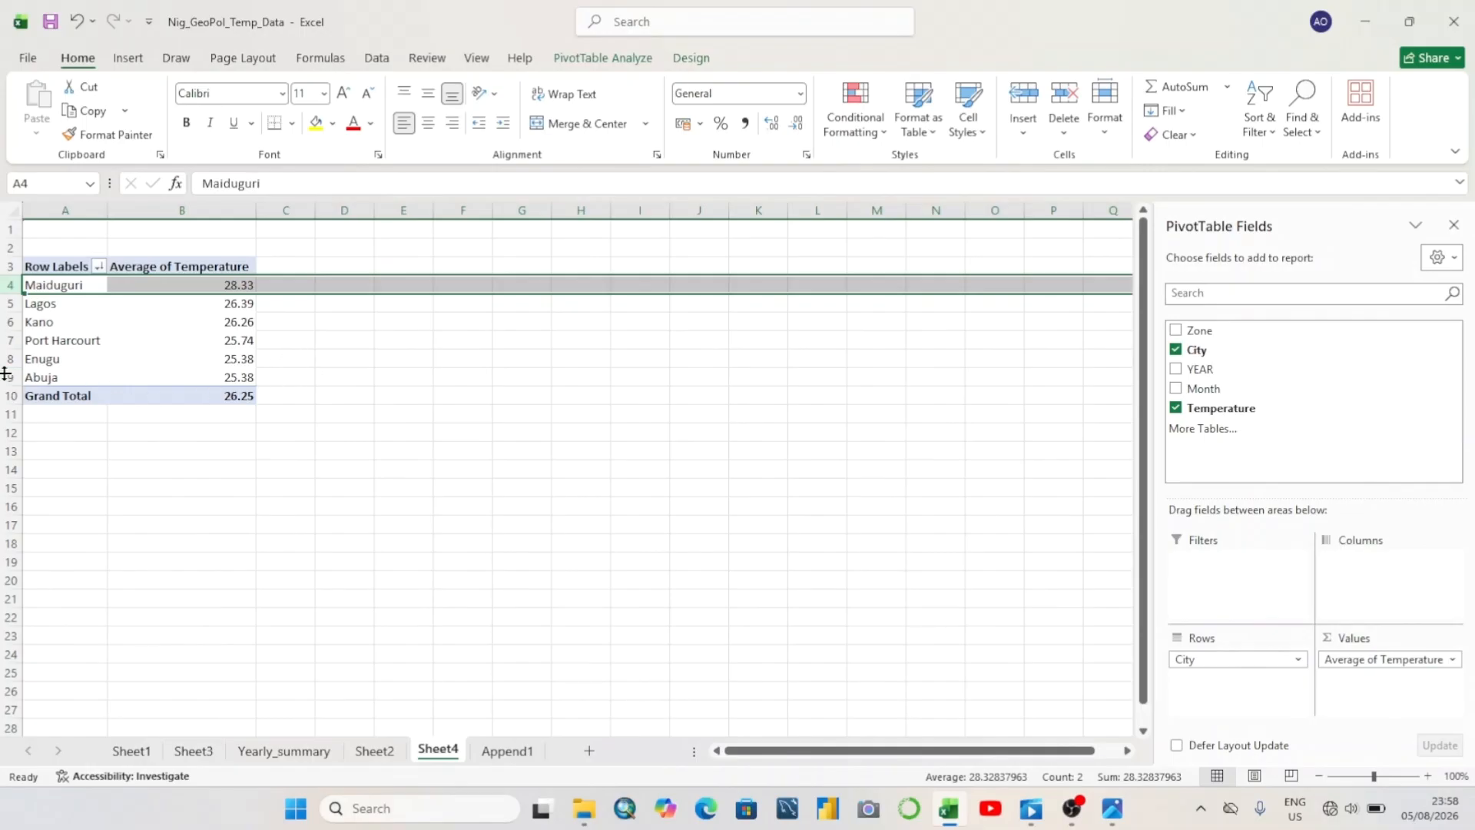
{"action": "left_click", "coordinate": [344, 377]}
{"action": "left_click", "coordinate": [178, 339]}
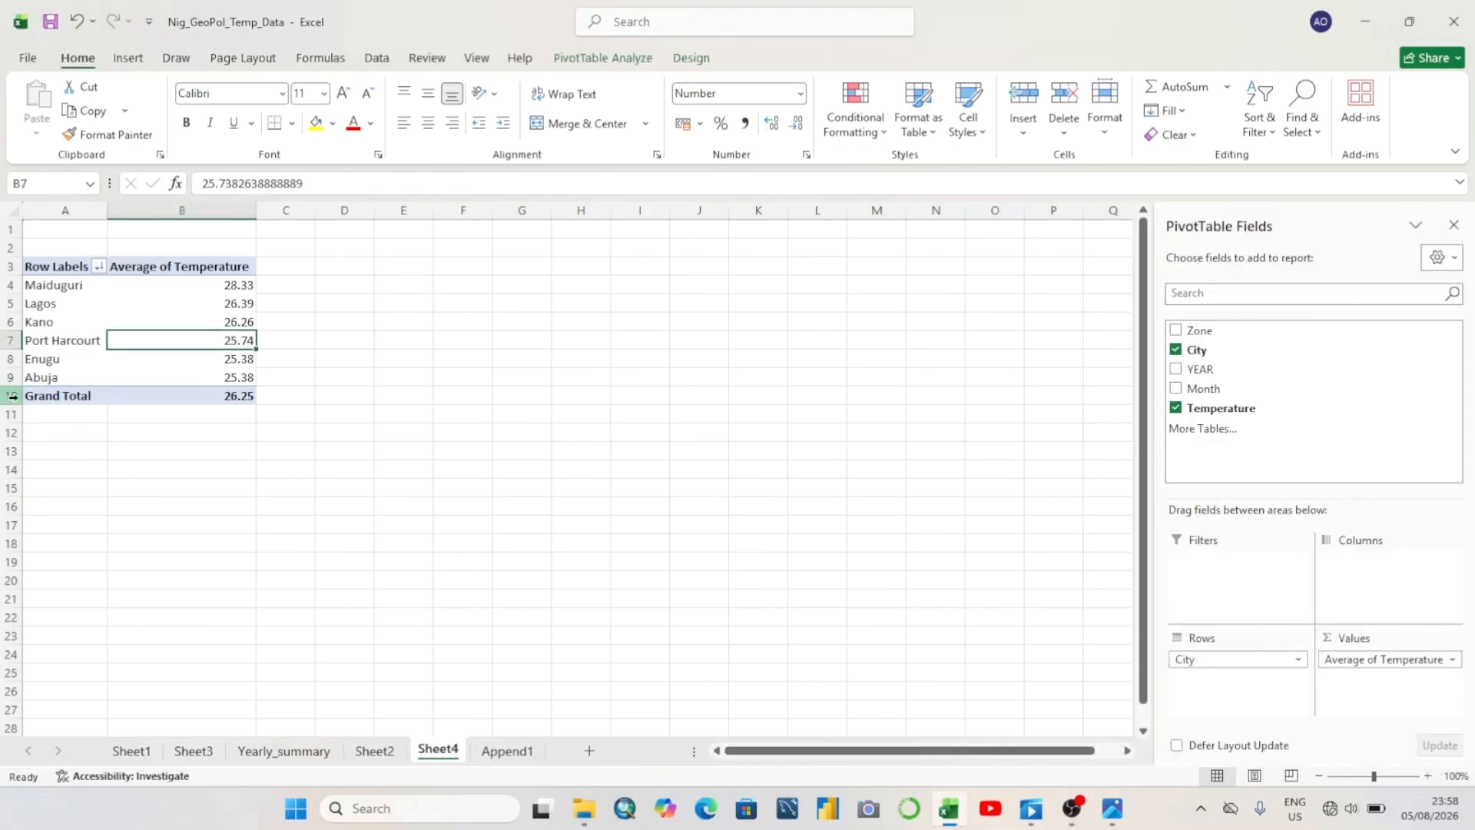
Try to delete the Grand Total row from the city averages PivotTable
{"action": "left_click", "coordinate": [12, 395]}
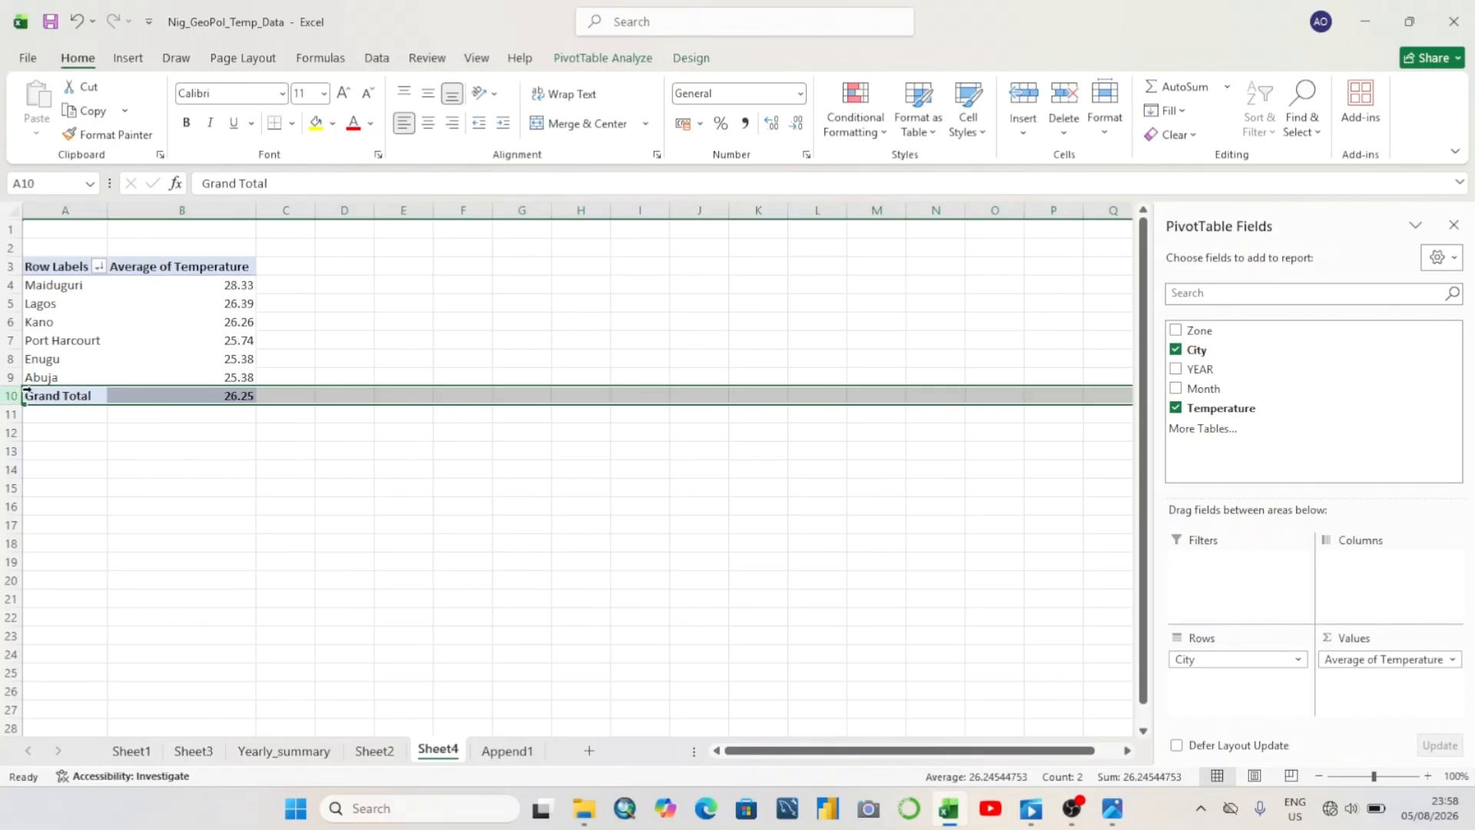
{"action": "key", "text": "Delete"}
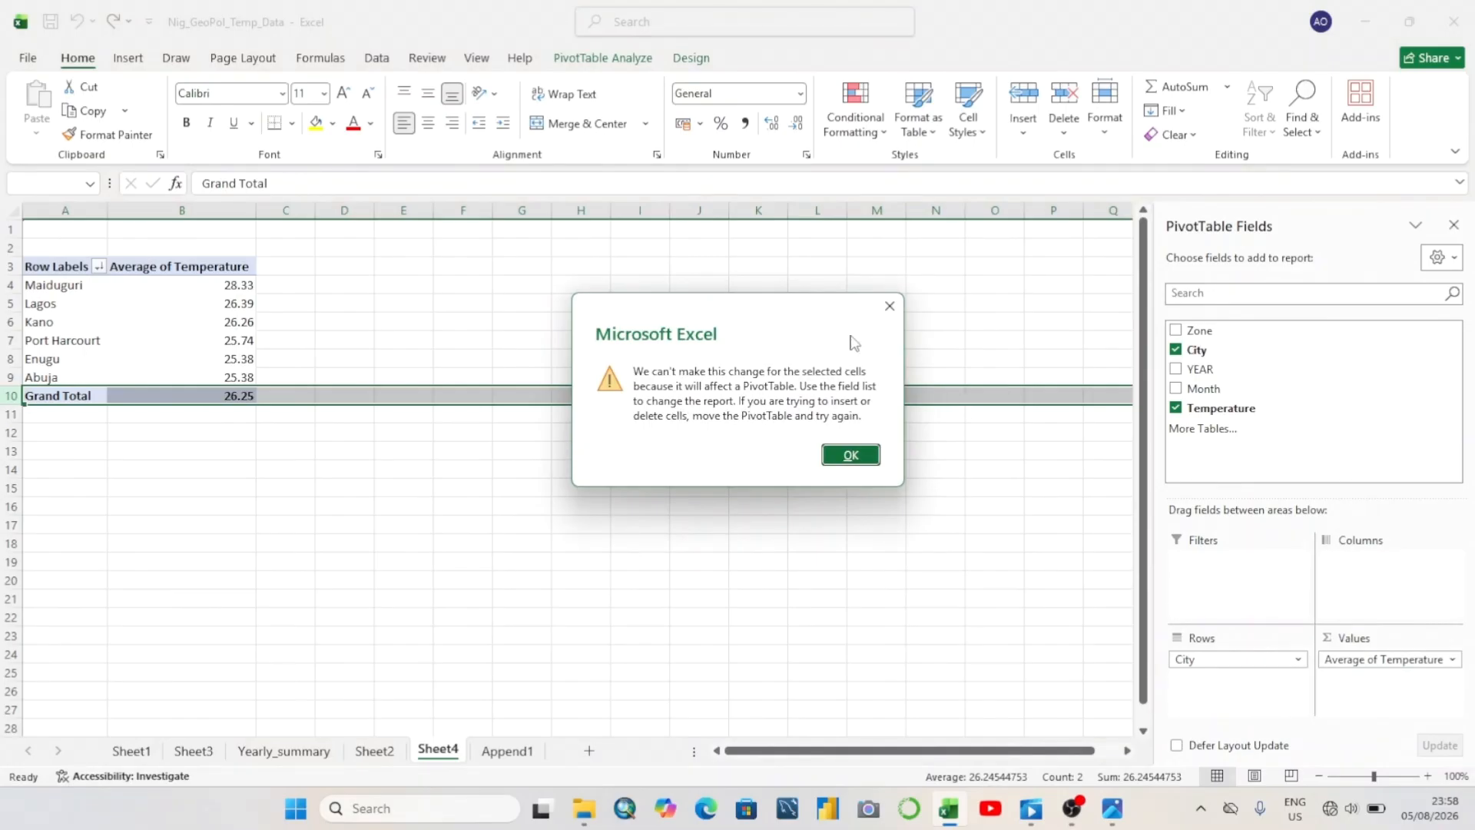
{"action": "left_click", "coordinate": [892, 311]}
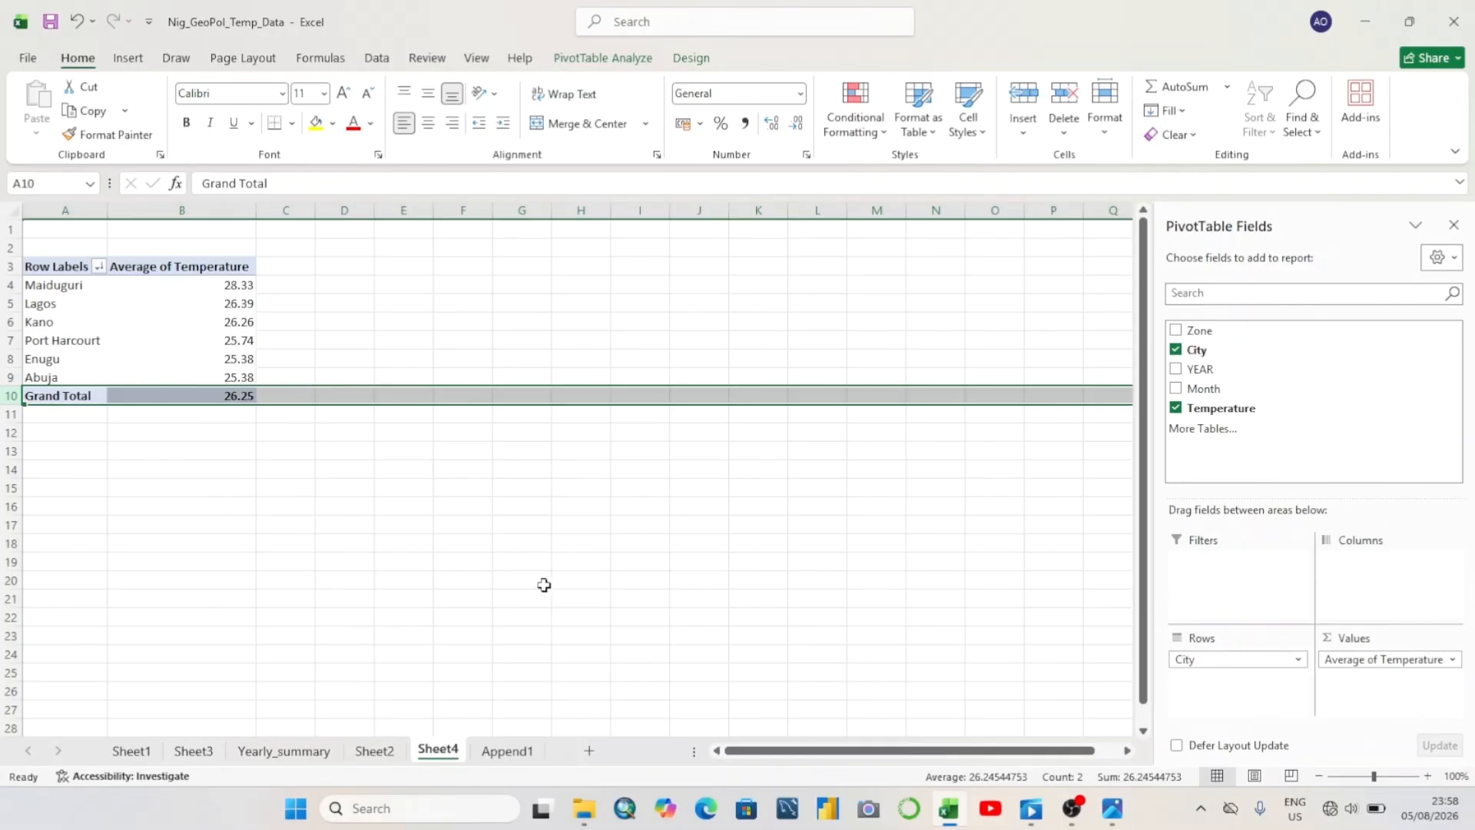
{"action": "left_click", "coordinate": [73, 394]}
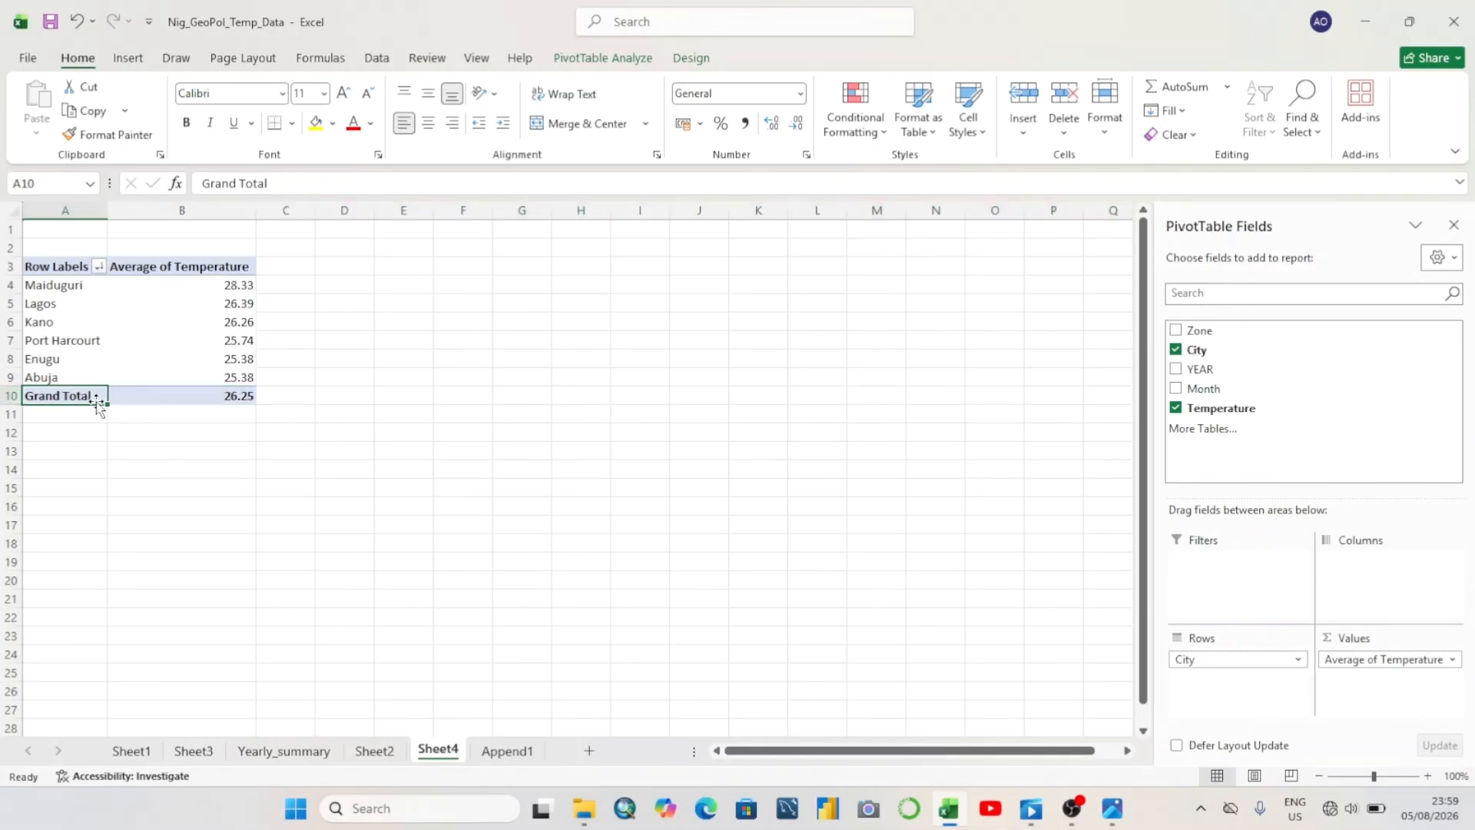
Rename the Grand Total label of the city temperature PivotTable as "Overall Temp."
{"action": "type", "text": "Overa"}
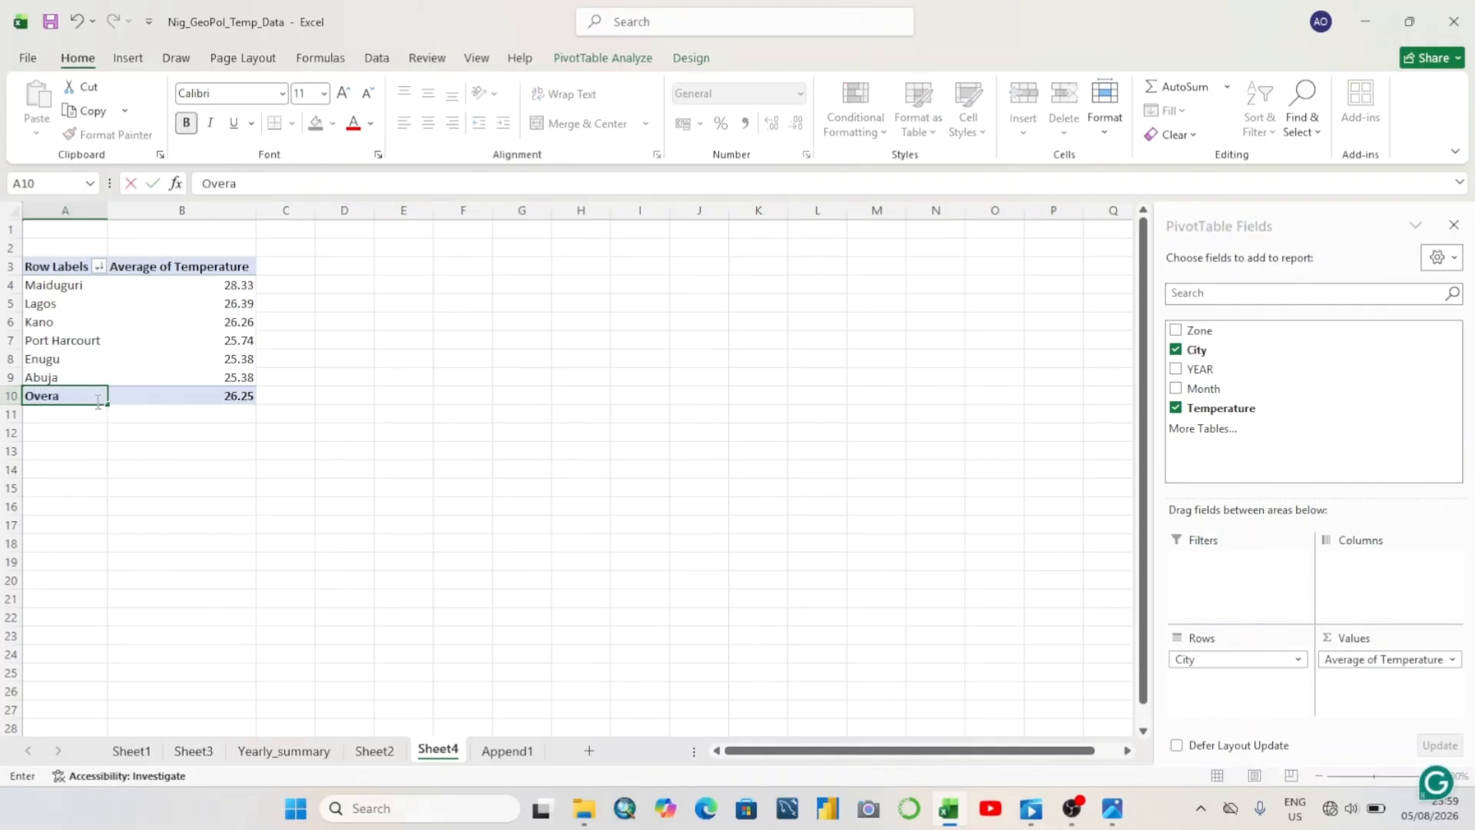
{"action": "type", "text": "ll Temp."}
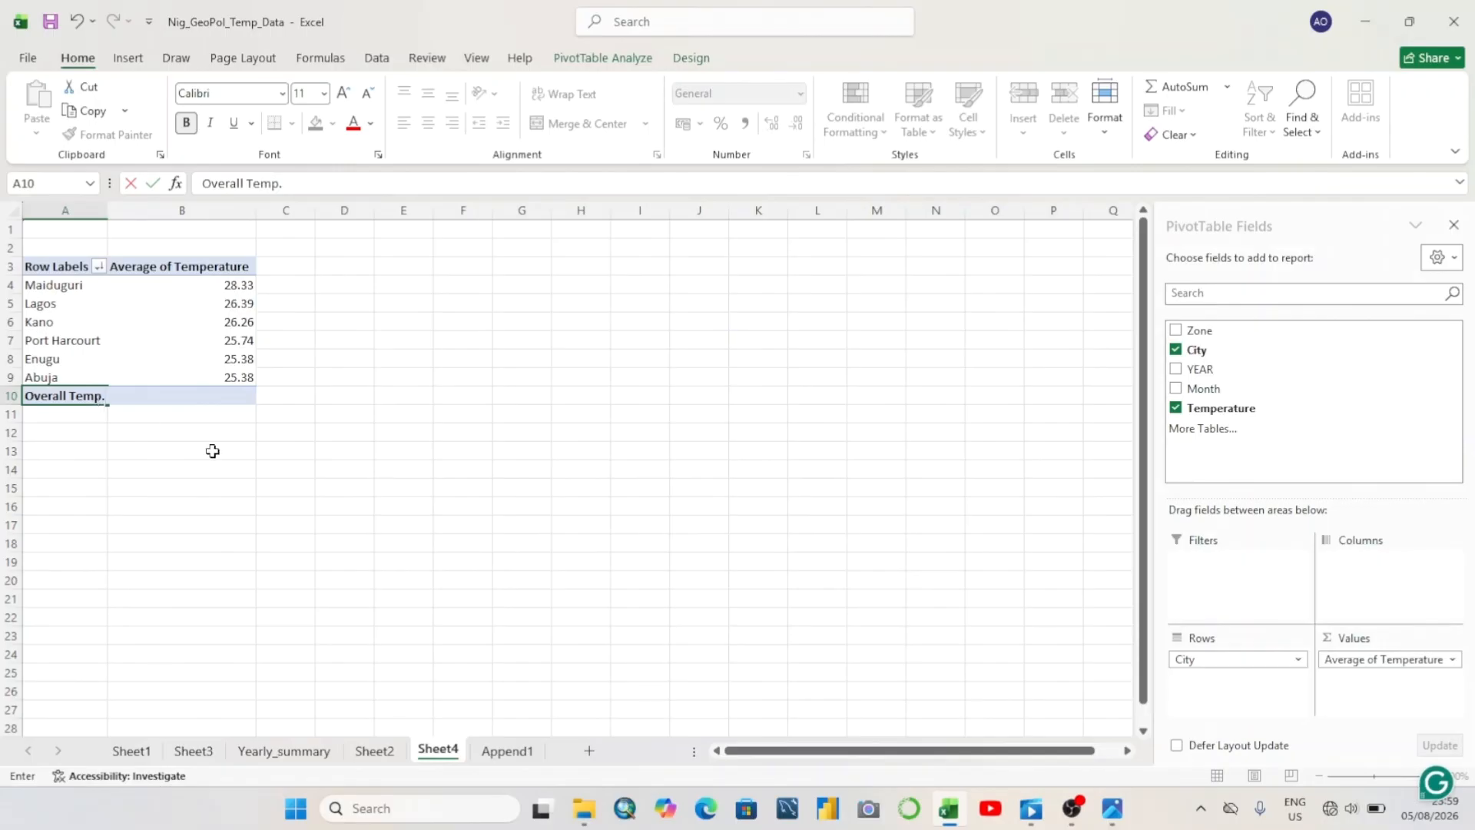
{"action": "left_click", "coordinate": [301, 470]}
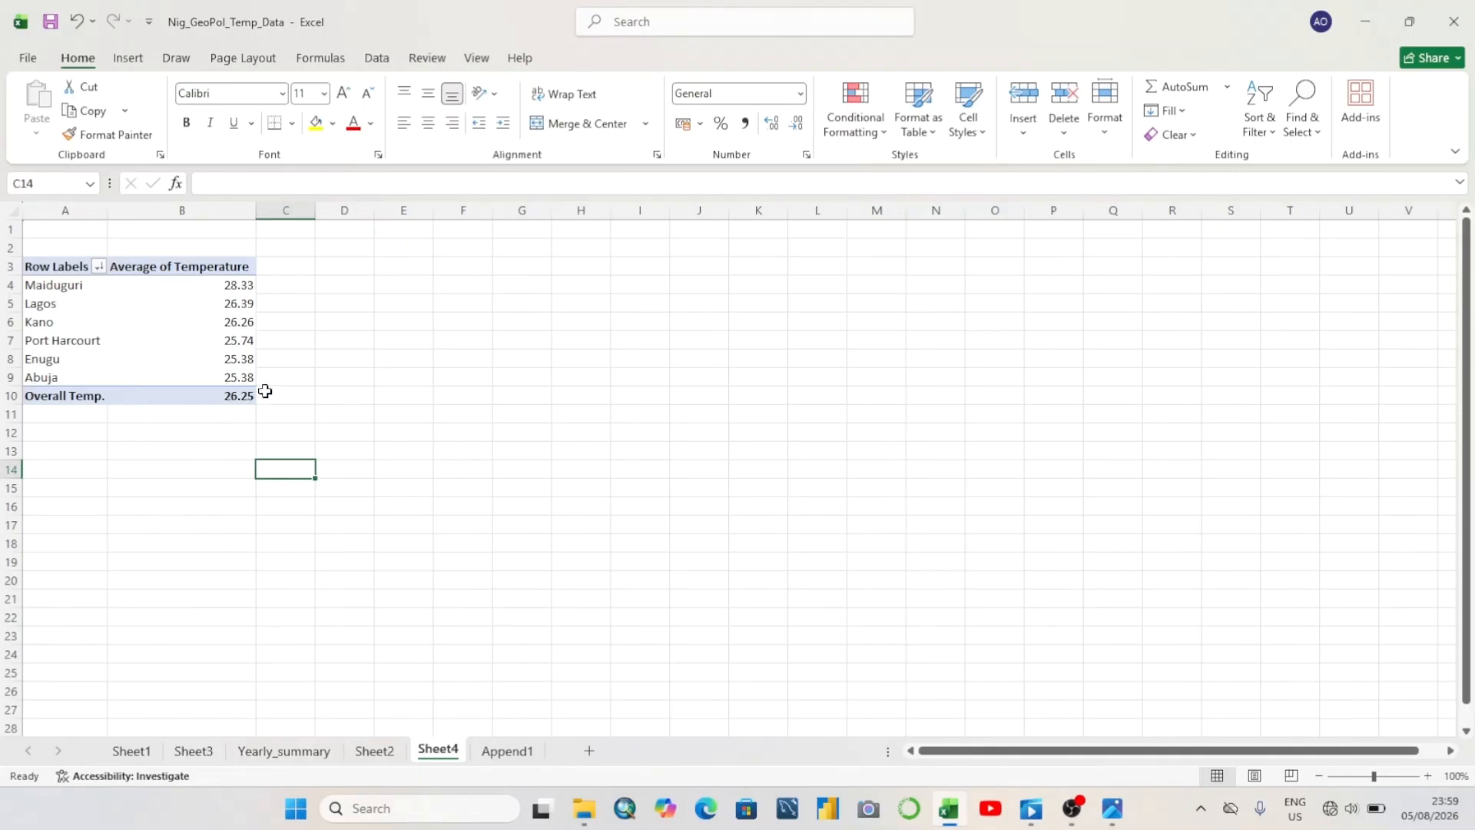
Insert a 2-D clustered column PivotChart from the average temperature by city PivotTable
{"action": "left_click", "coordinate": [177, 357]}
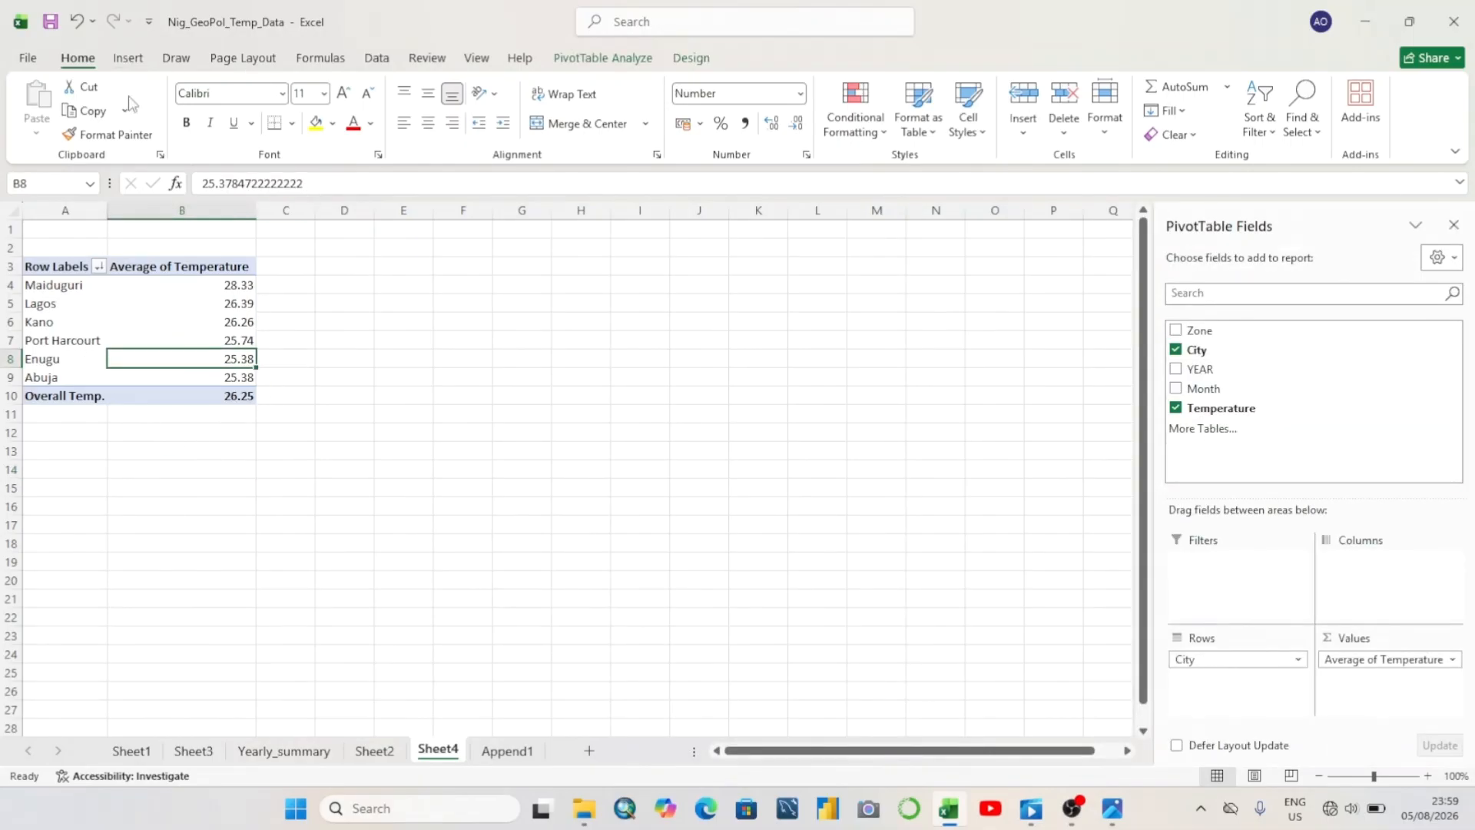
{"action": "left_click", "coordinate": [171, 314]}
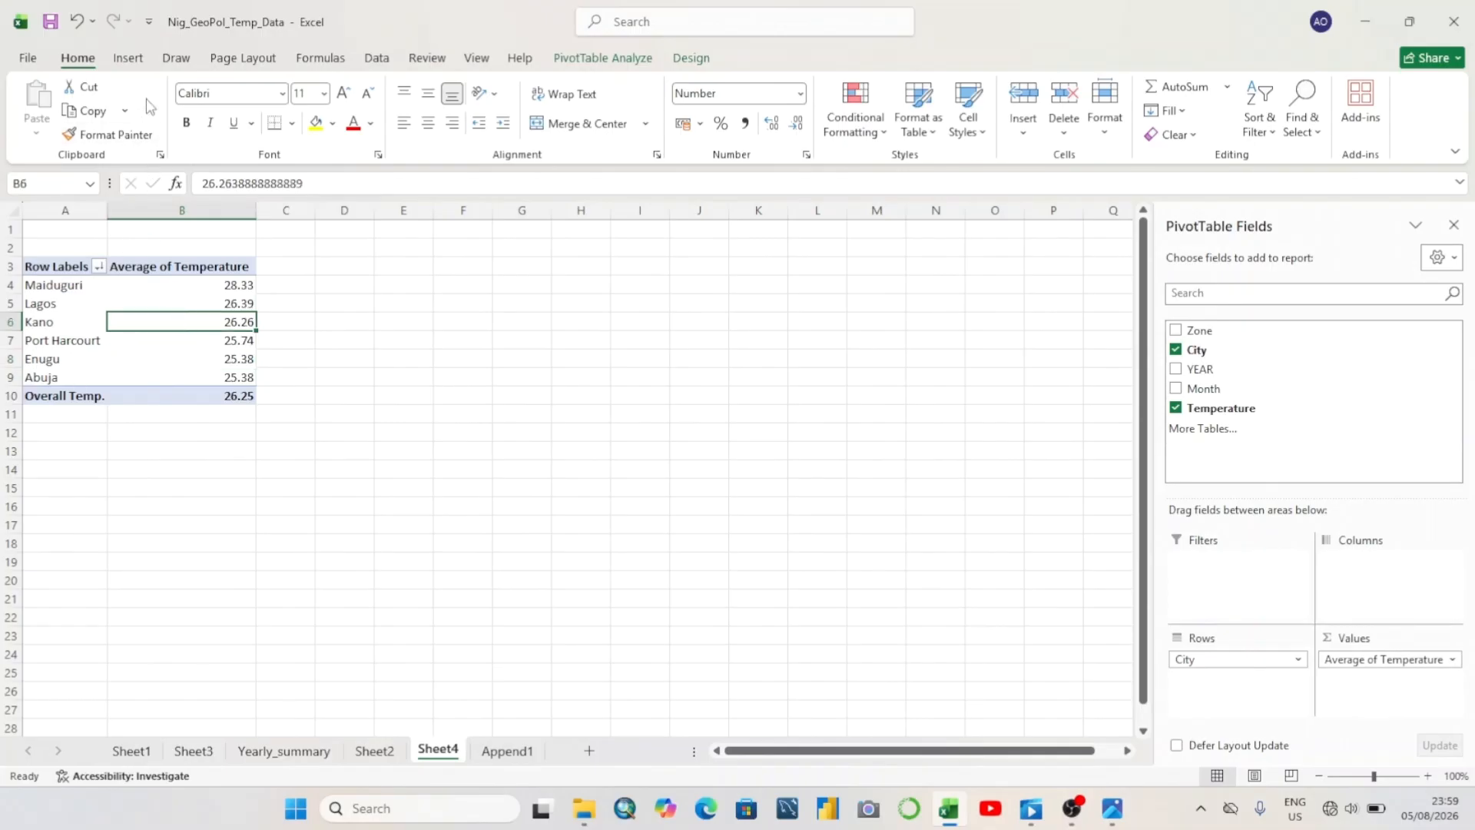
{"action": "left_click", "coordinate": [132, 60]}
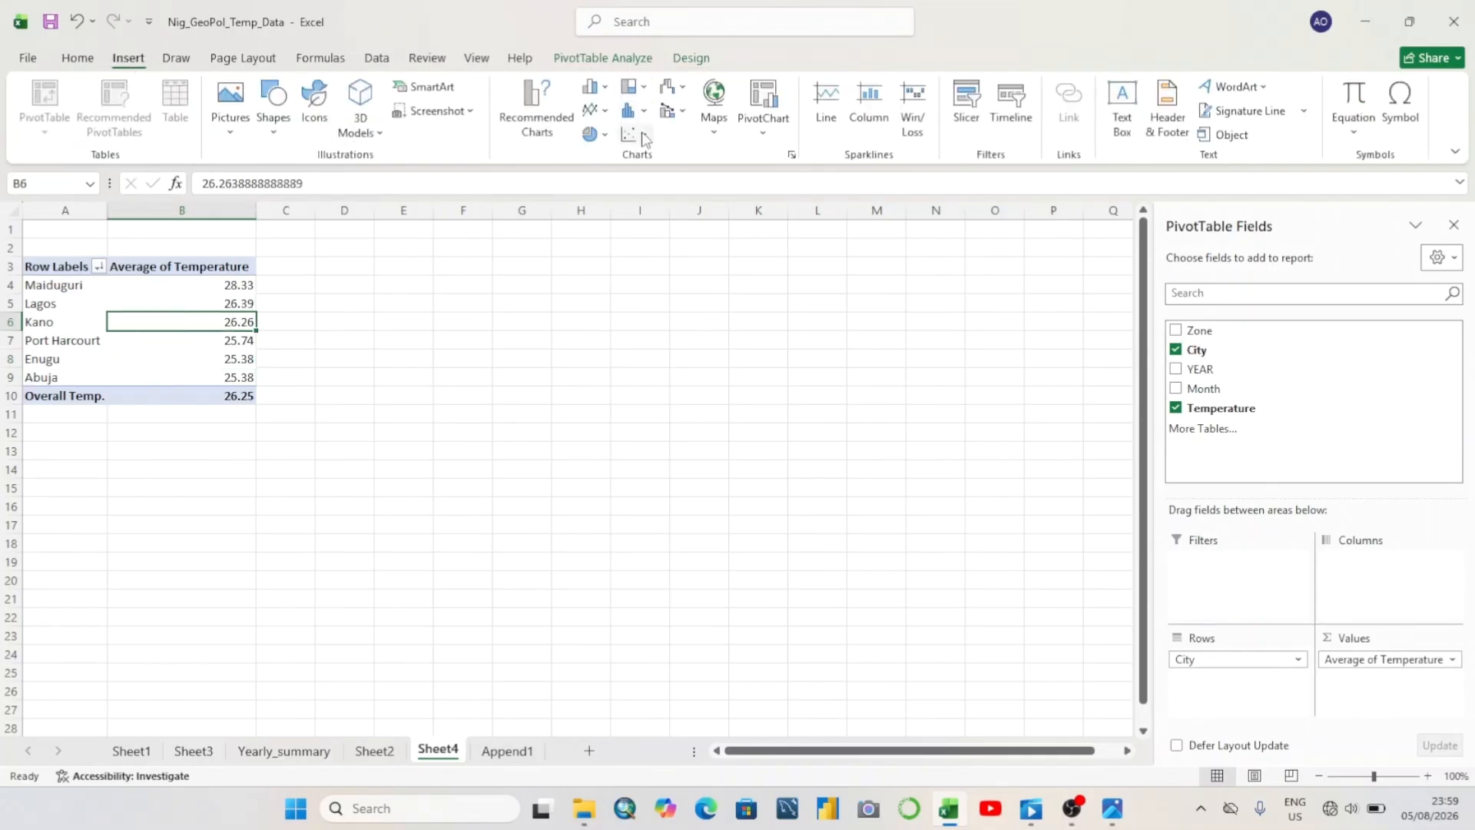
{"action": "left_click", "coordinate": [601, 90]}
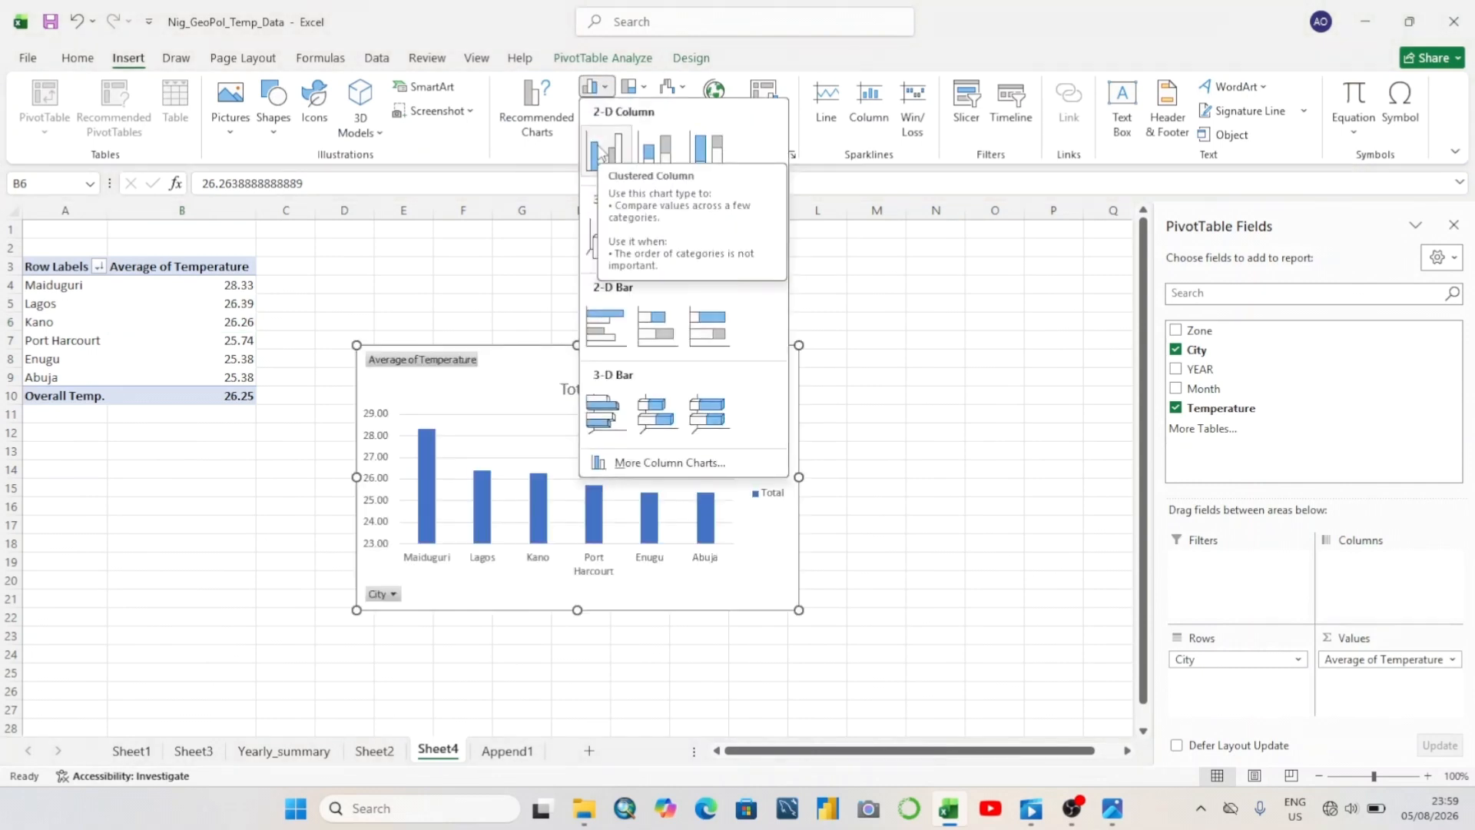
{"action": "left_click", "coordinate": [601, 152]}
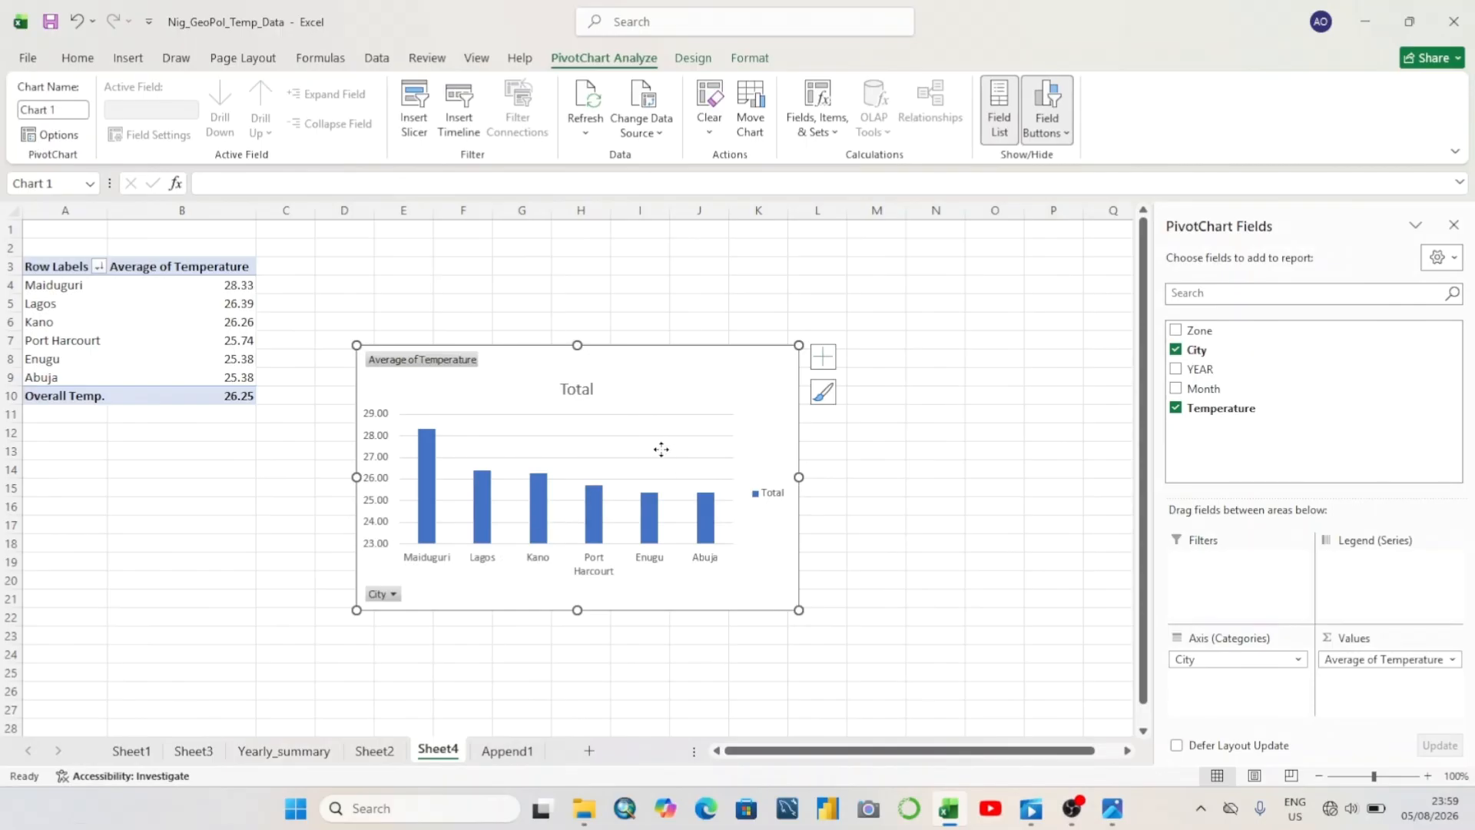
{"action": "left_click_drag", "start_coordinate": [660, 448], "coordinate": [692, 389]}
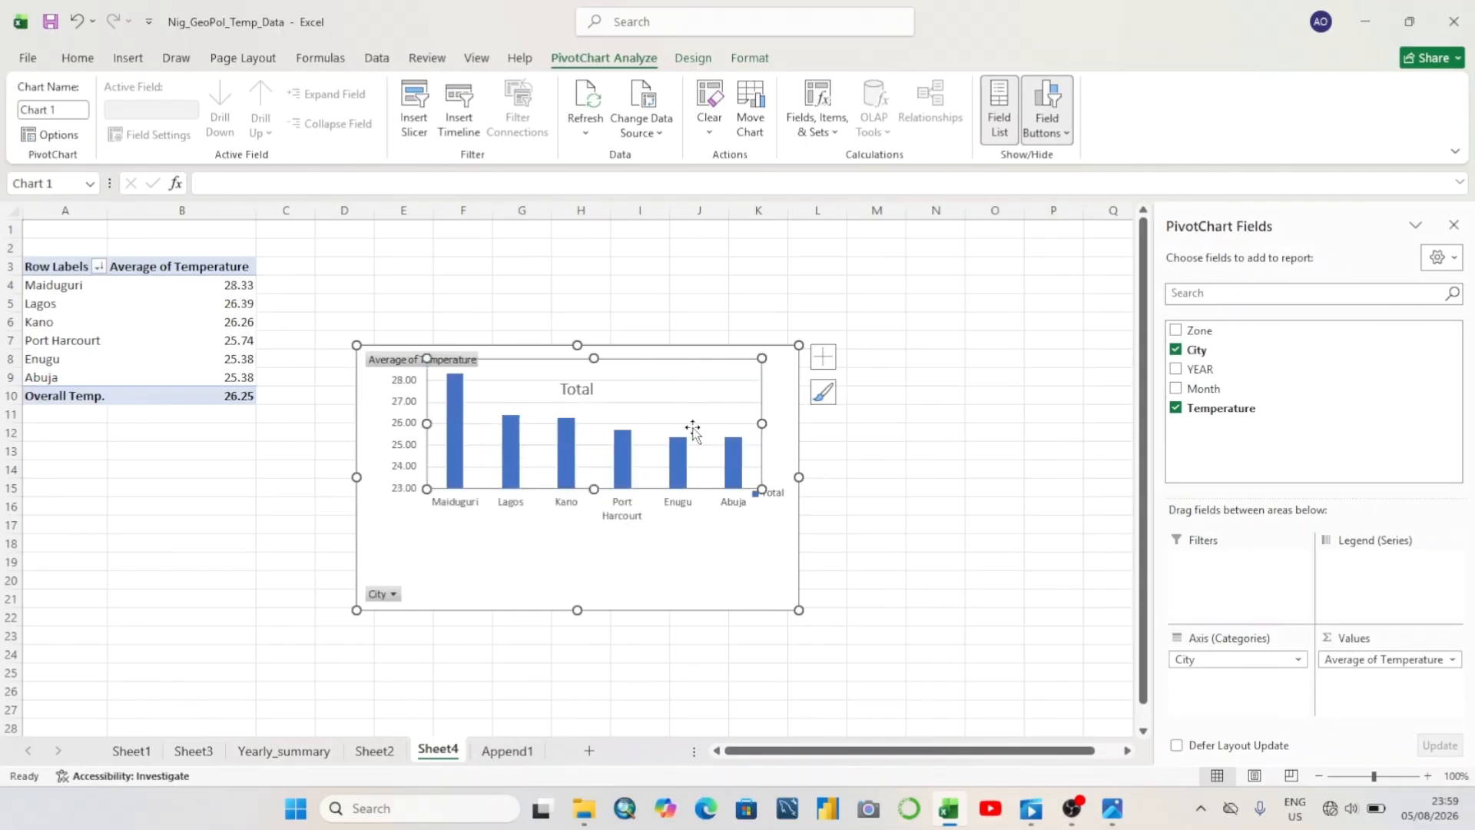
{"action": "key", "text": "ctrl+z"}
{"action": "left_click", "coordinate": [945, 542]}
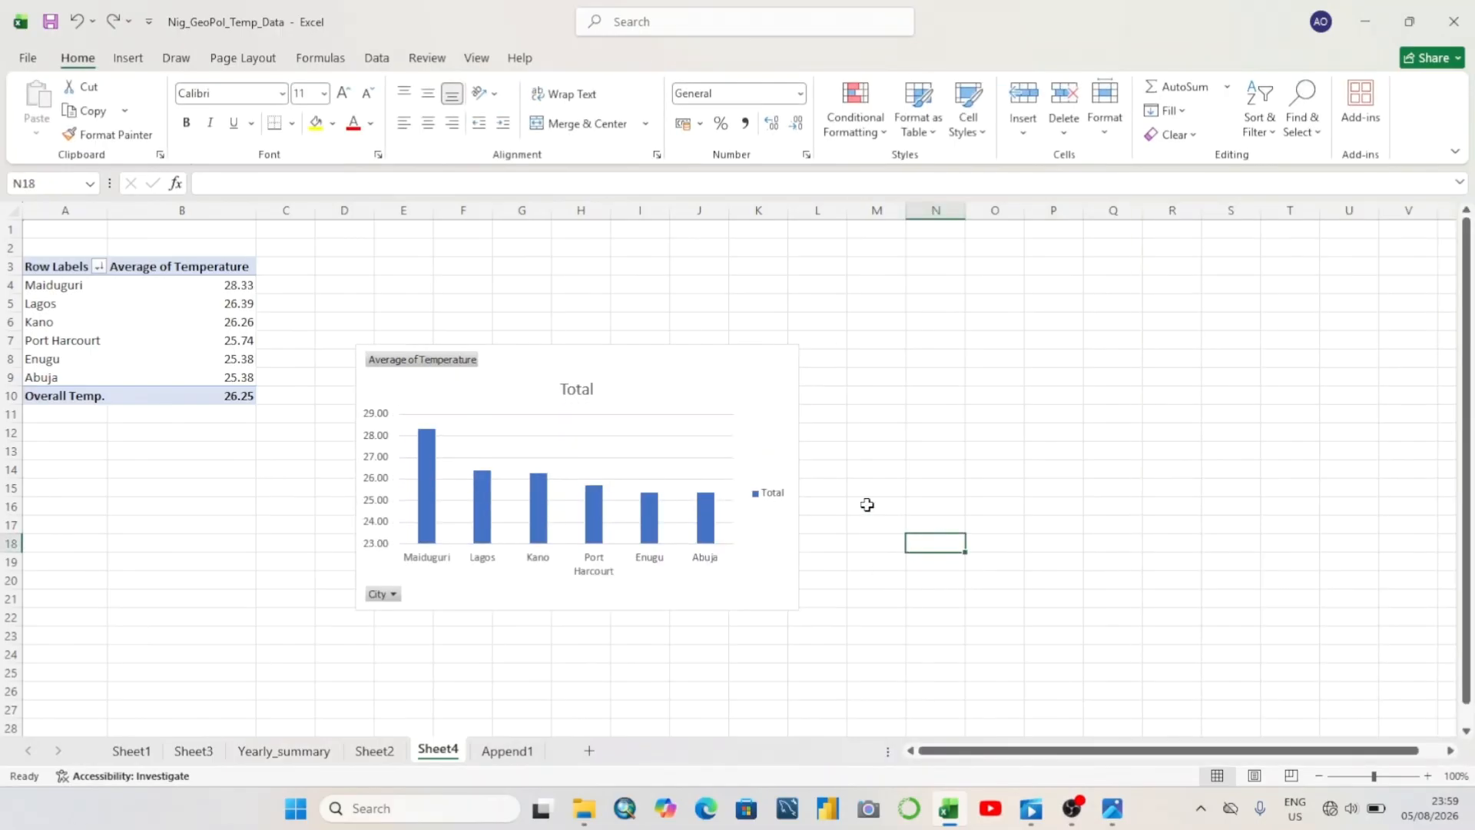
Move the column chart up beside the city PivotTable and delete its "Total" title
{"action": "left_click_drag", "start_coordinate": [761, 373], "coordinate": [829, 276]}
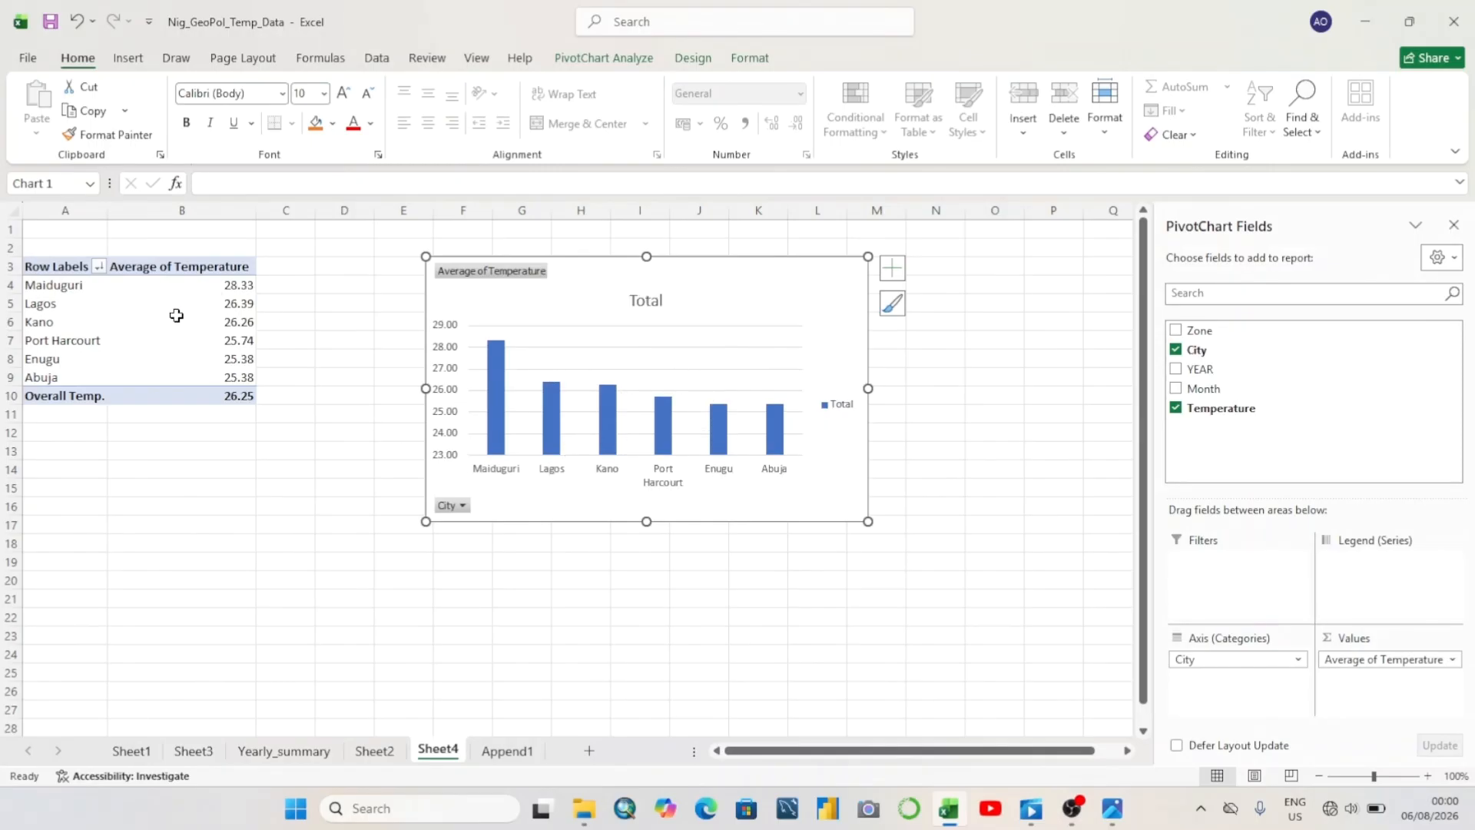
{"action": "left_click", "coordinate": [650, 588]}
{"action": "left_click", "coordinate": [660, 302]}
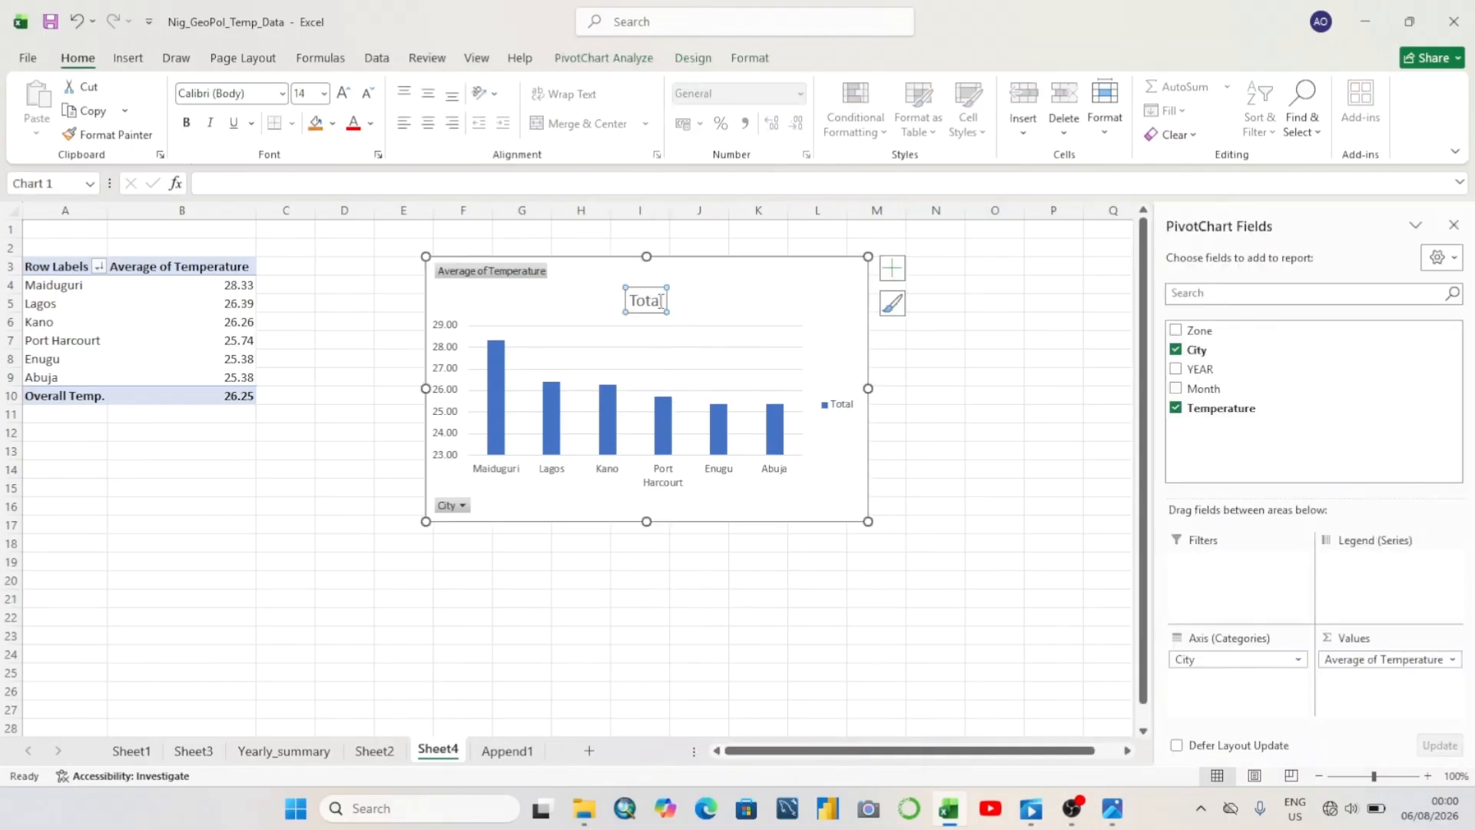
{"action": "key", "text": "Delete"}
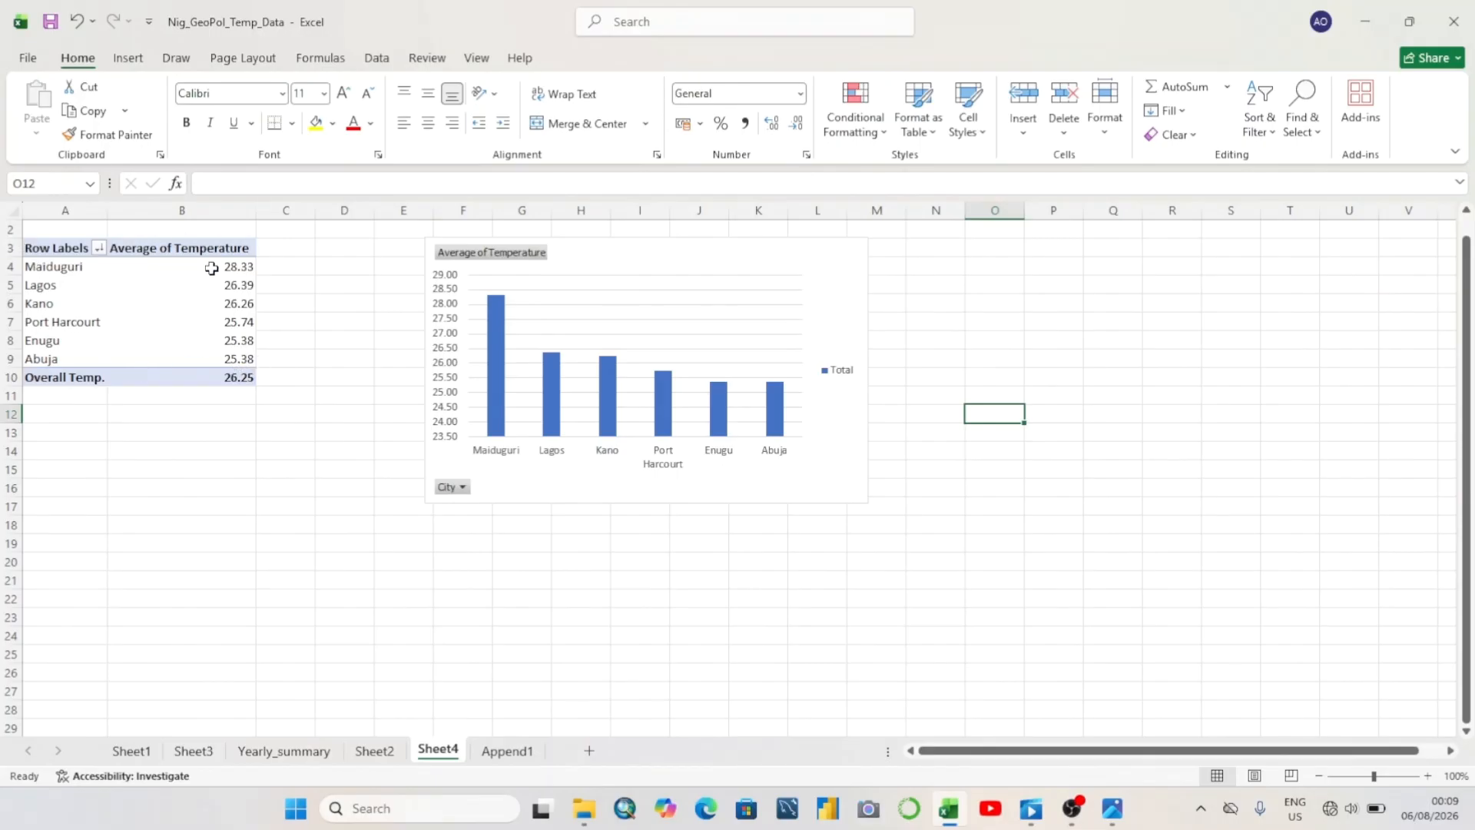
Copy the PivotTable of yearly average temperatures by city from Sheet1
{"action": "mouse_move", "coordinate": [209, 272]}
{"action": "left_click", "coordinate": [133, 752]}
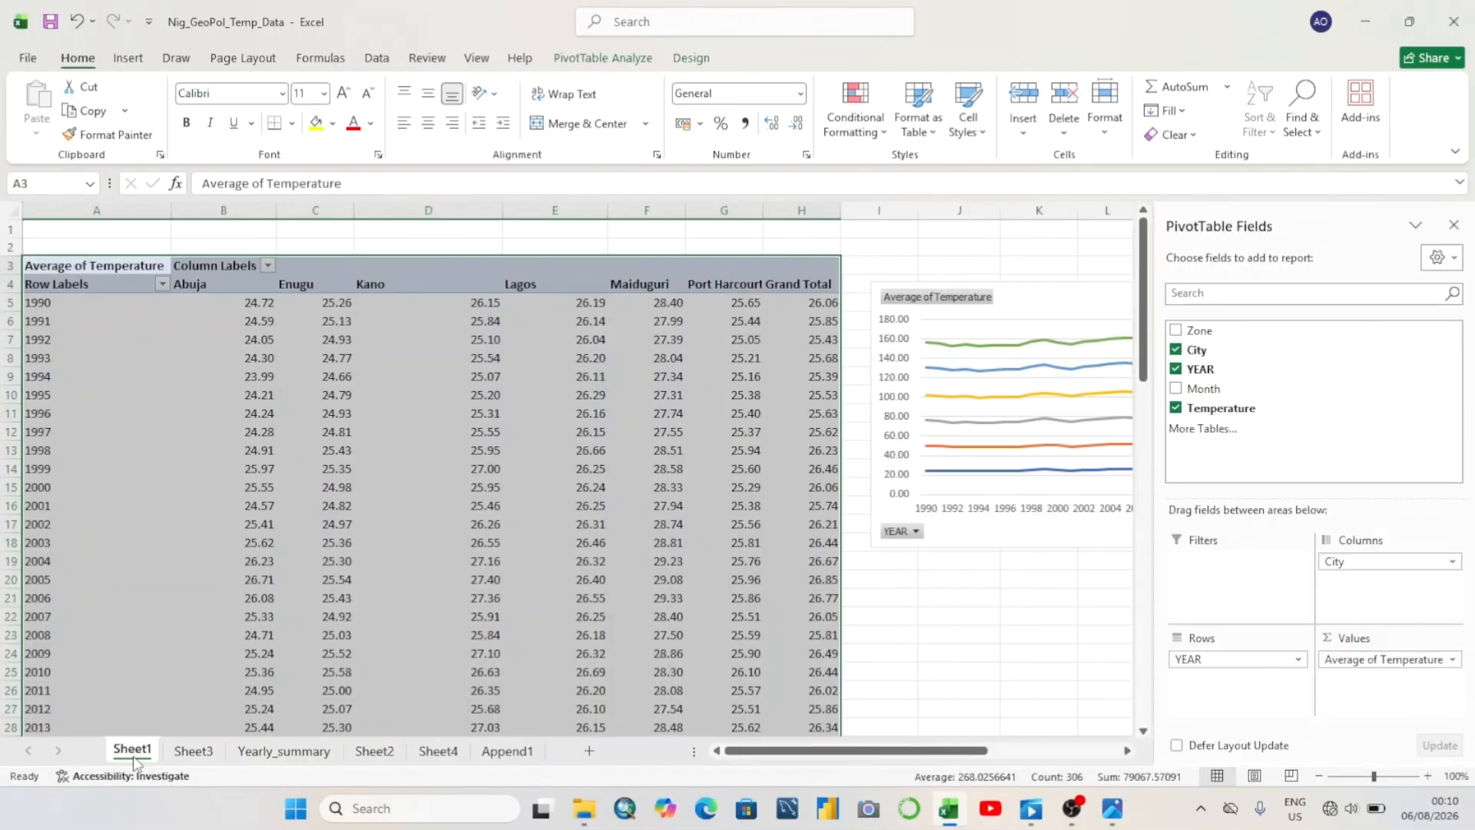
{"action": "right_click", "coordinate": [456, 487]}
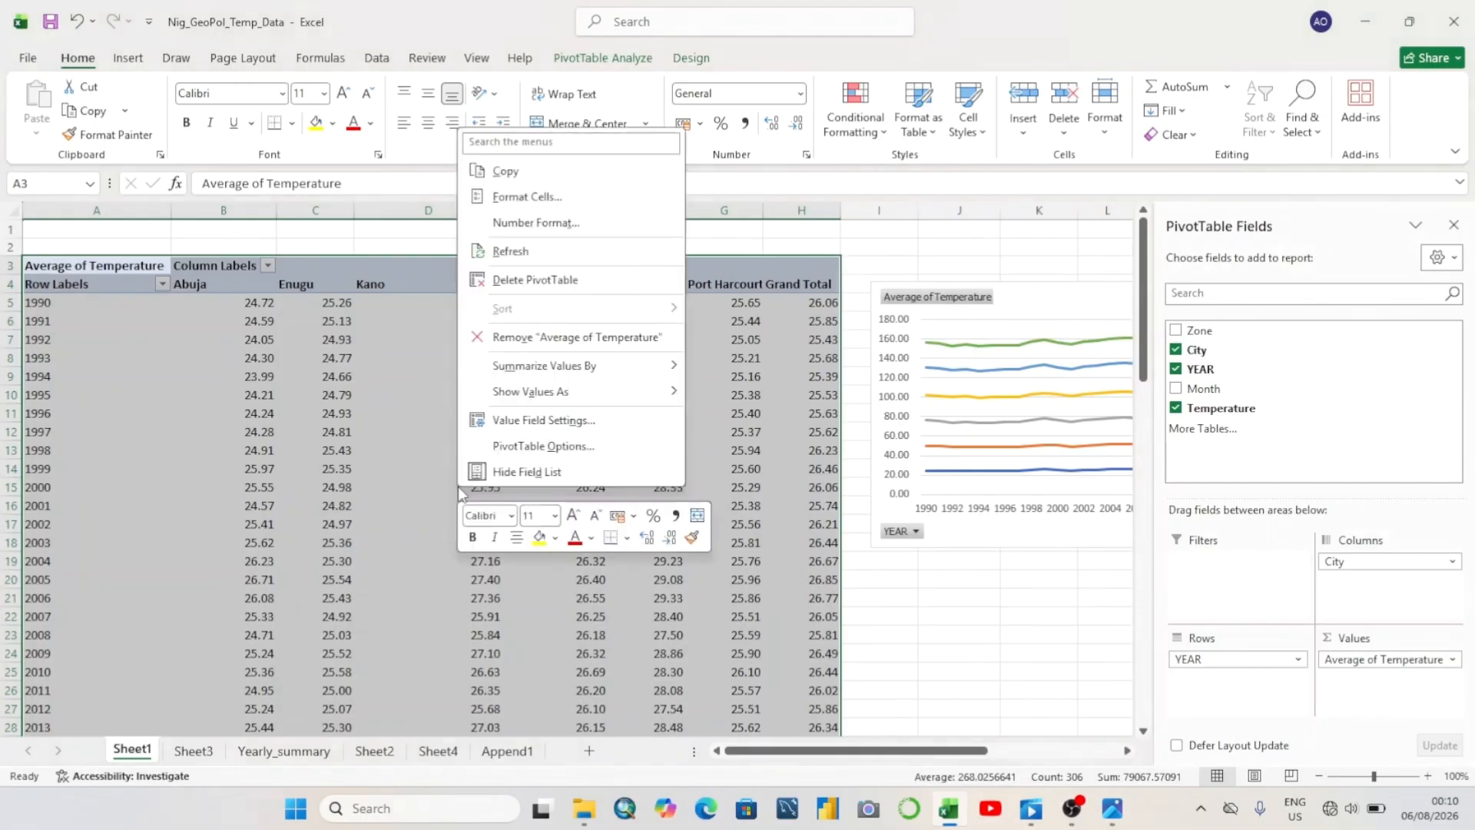
{"action": "left_click", "coordinate": [500, 176]}
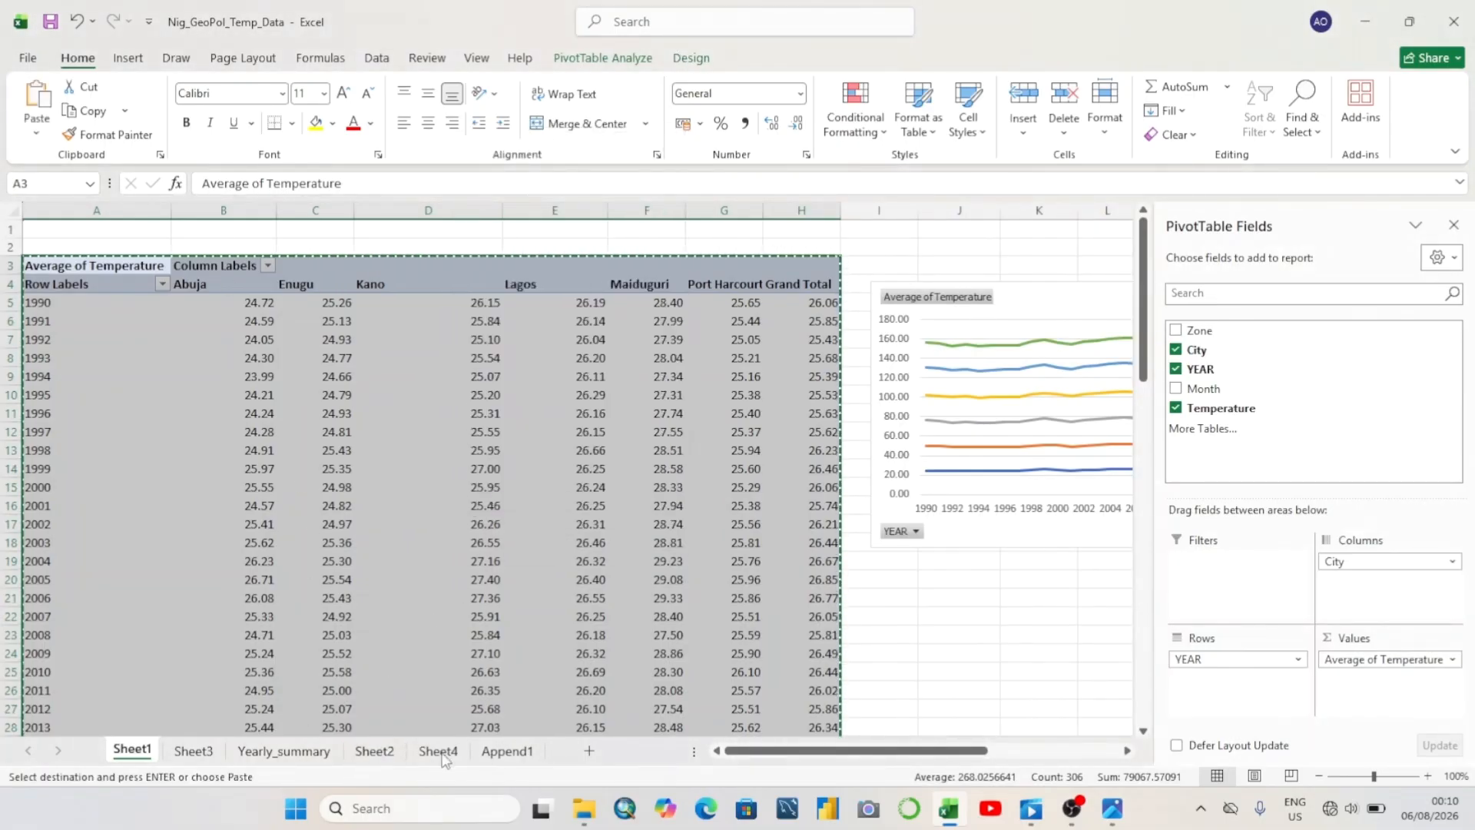
Paste the copied yearly PivotTable into Sheet4 at cell B21, below the city PivotTable and chart
{"action": "left_click", "coordinate": [195, 756]}
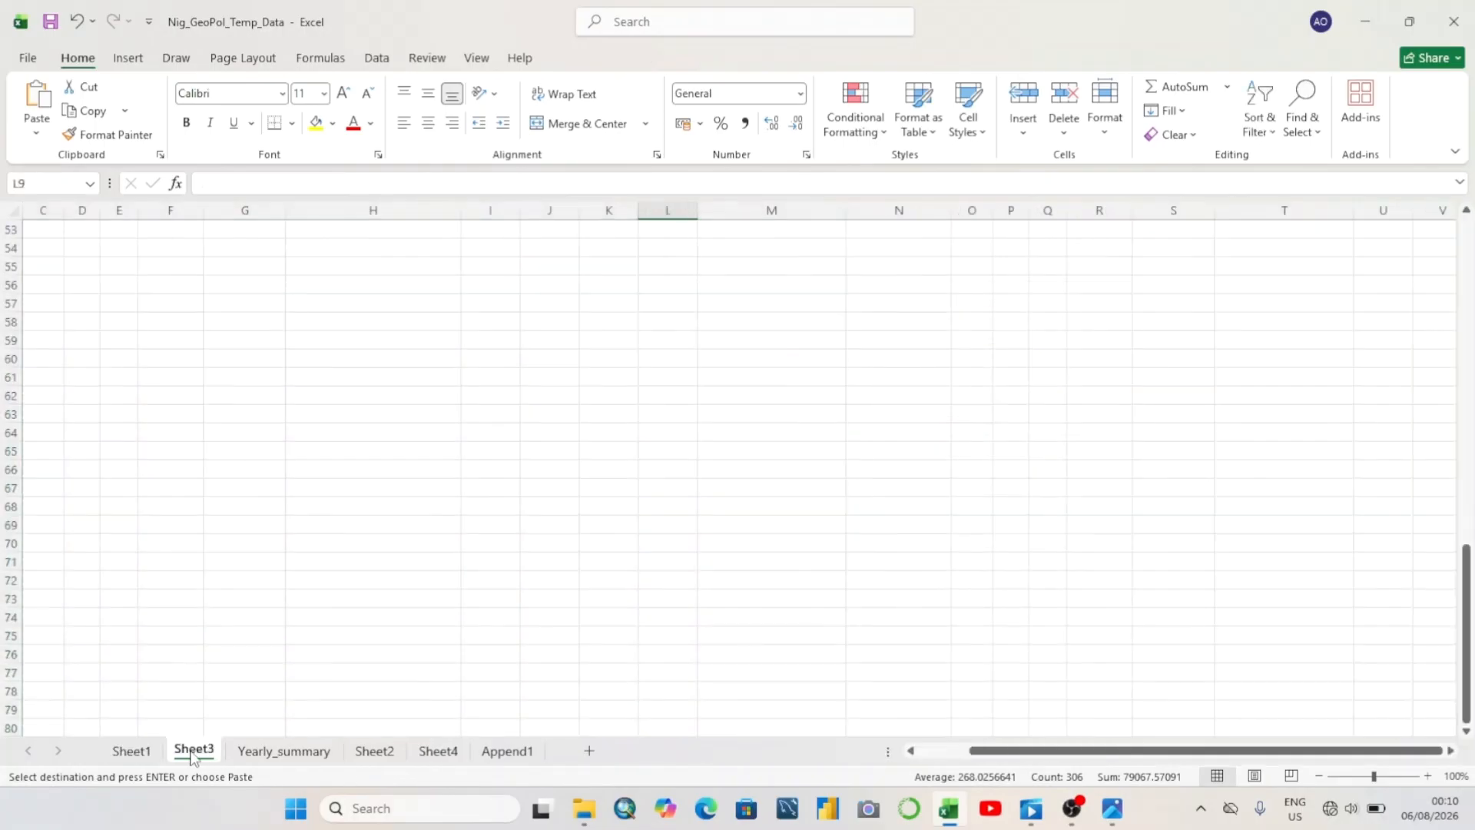
{"action": "scroll", "coordinate": [799, 495], "scroll_direction": "up", "scroll_amount": 11}
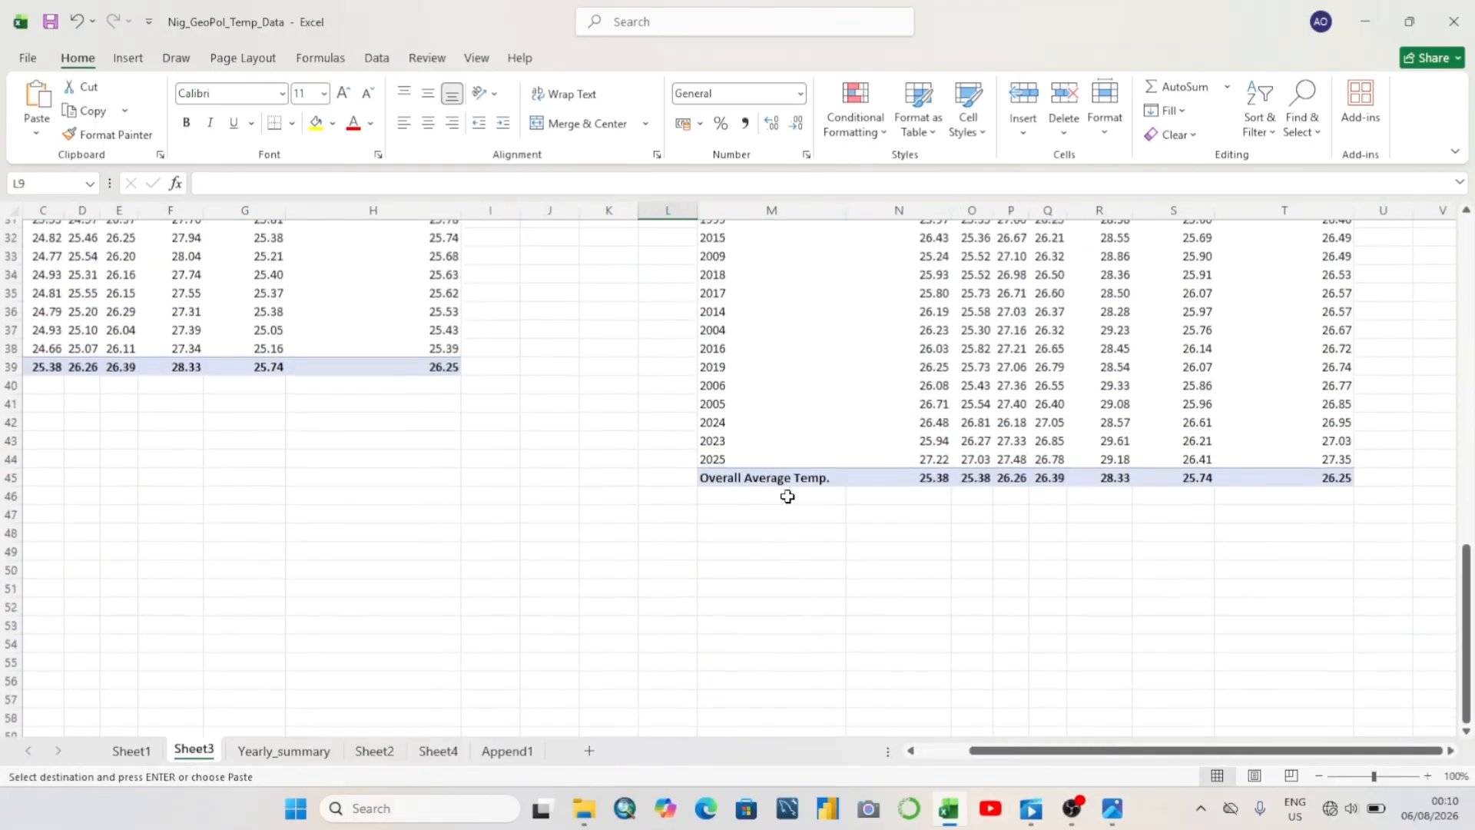
{"action": "scroll", "coordinate": [792, 499], "scroll_direction": "down", "scroll_amount": 16}
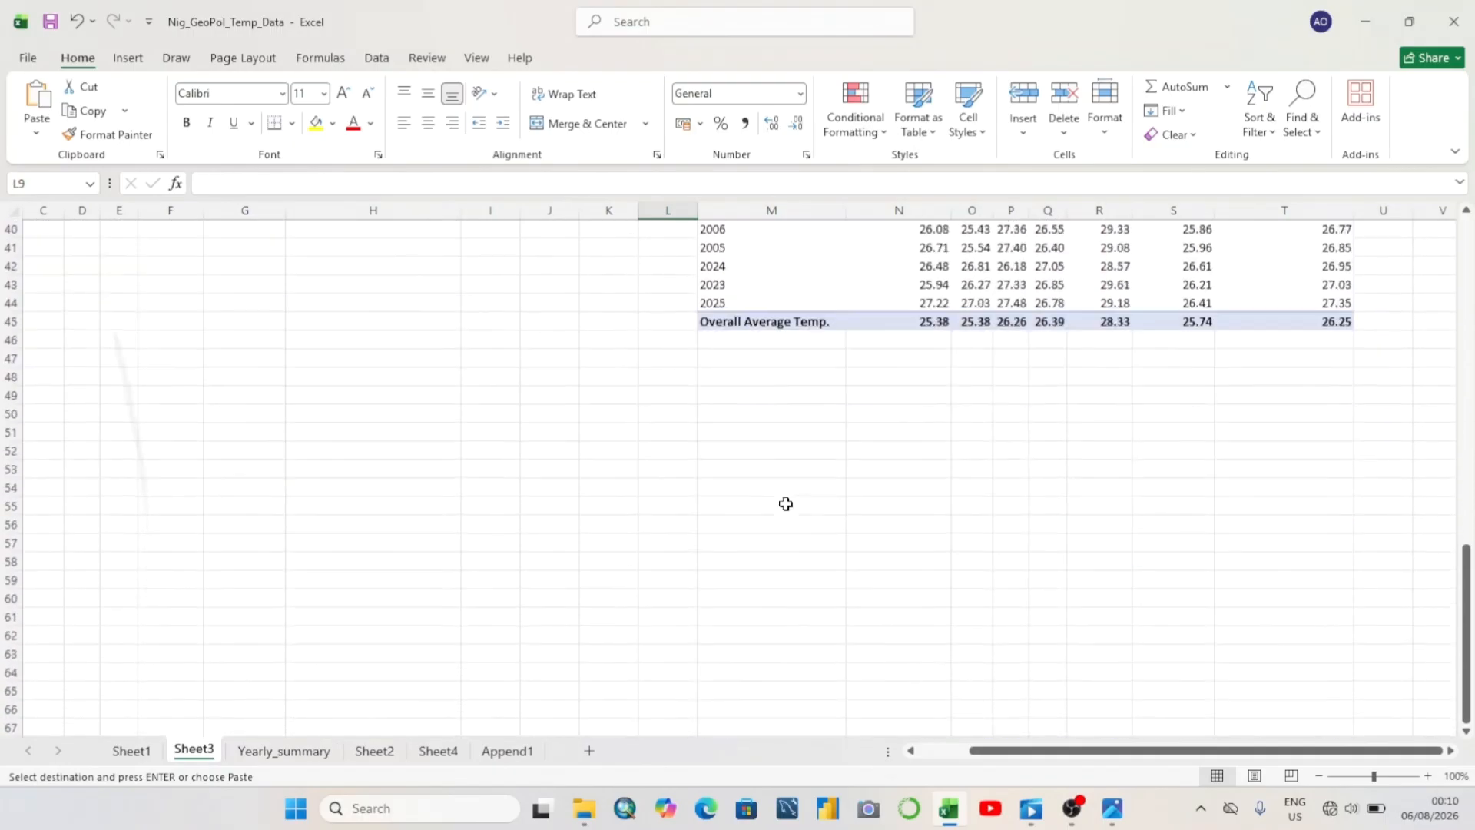
{"action": "left_click", "coordinate": [438, 750]}
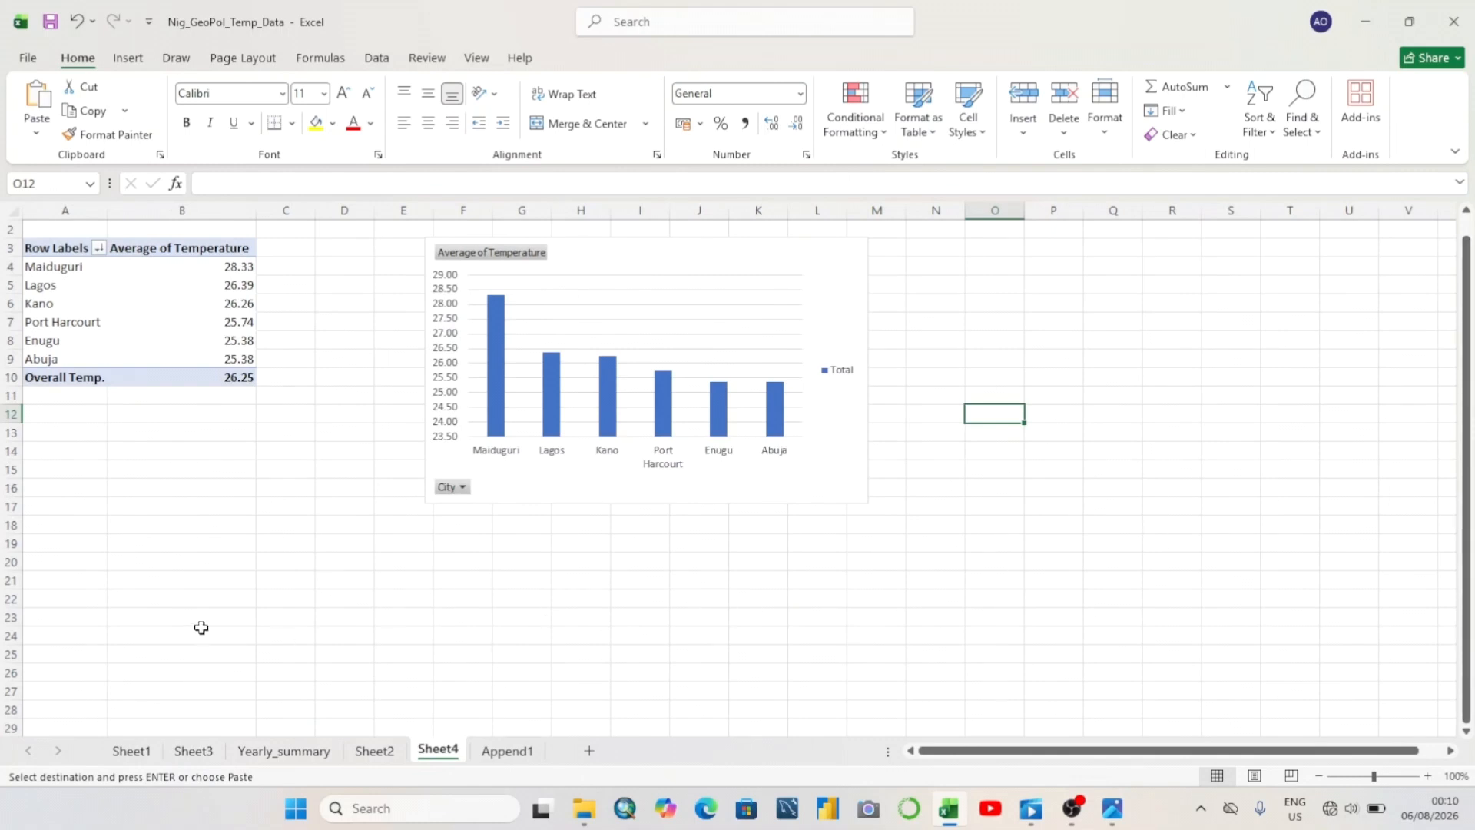
{"action": "left_click", "coordinate": [178, 579]}
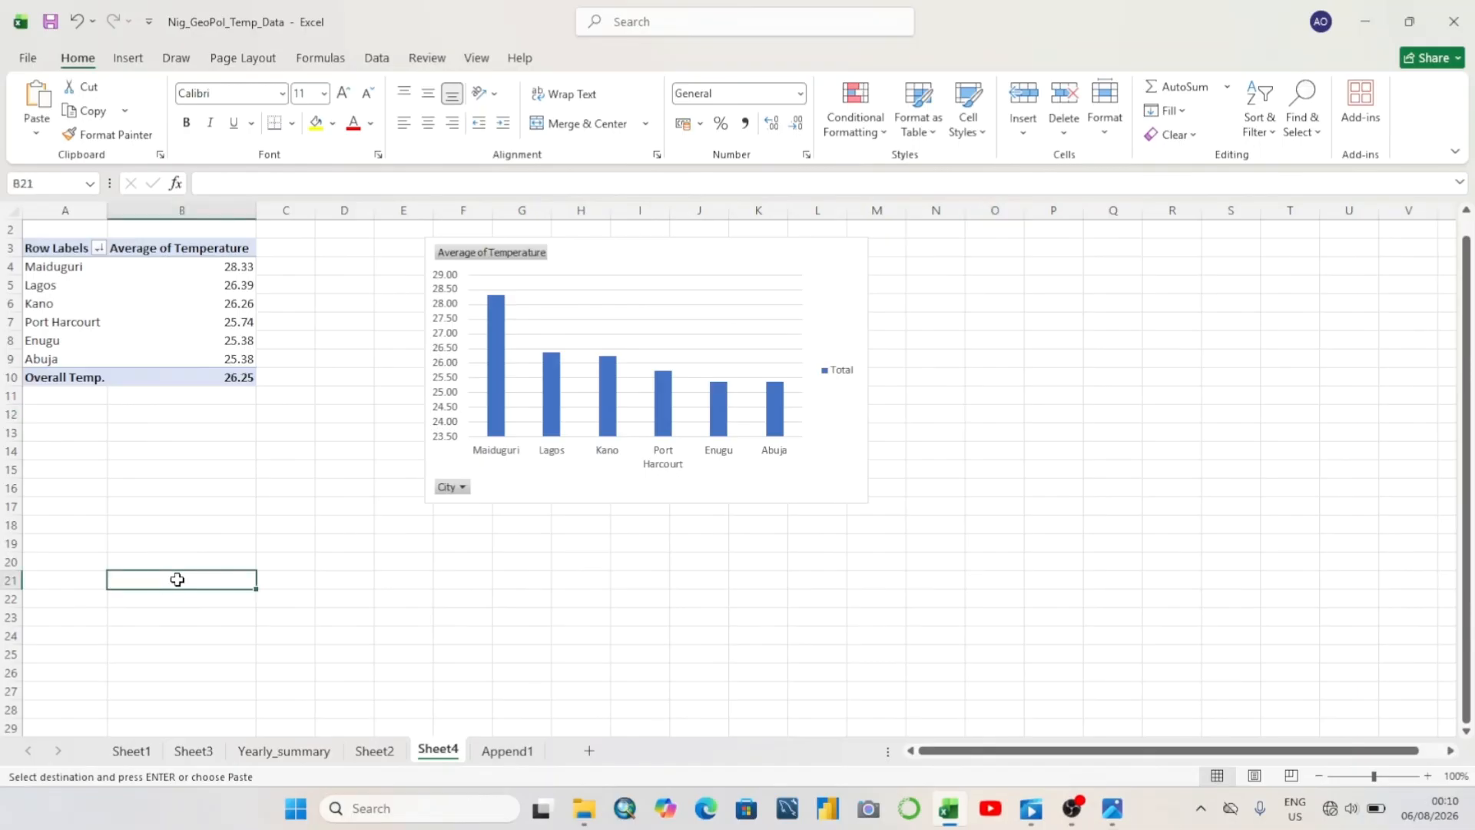
{"action": "right_click", "coordinate": [183, 580]}
{"action": "left_click", "coordinate": [224, 184]}
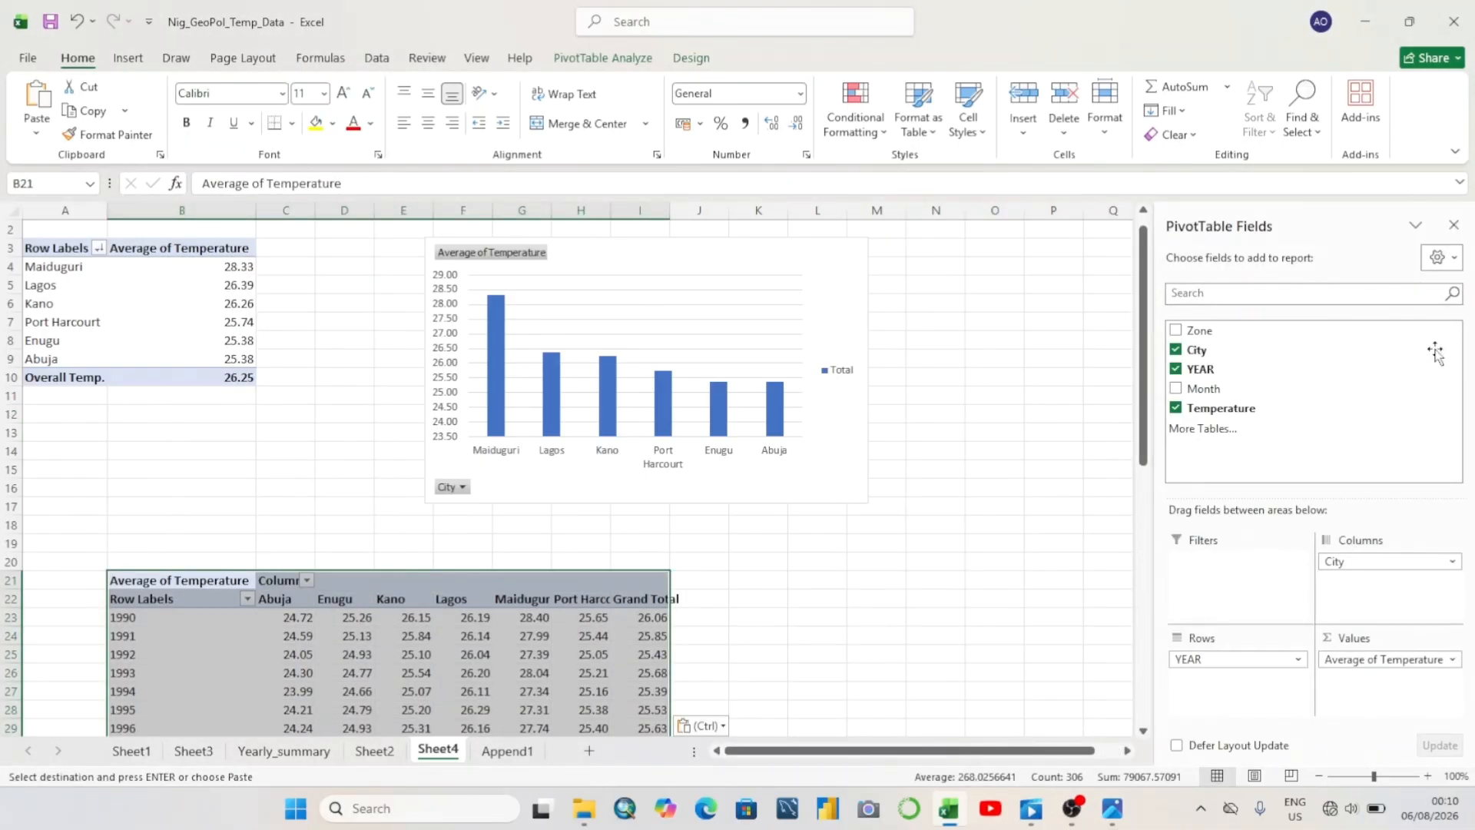
{"action": "left_click", "coordinate": [934, 654]}
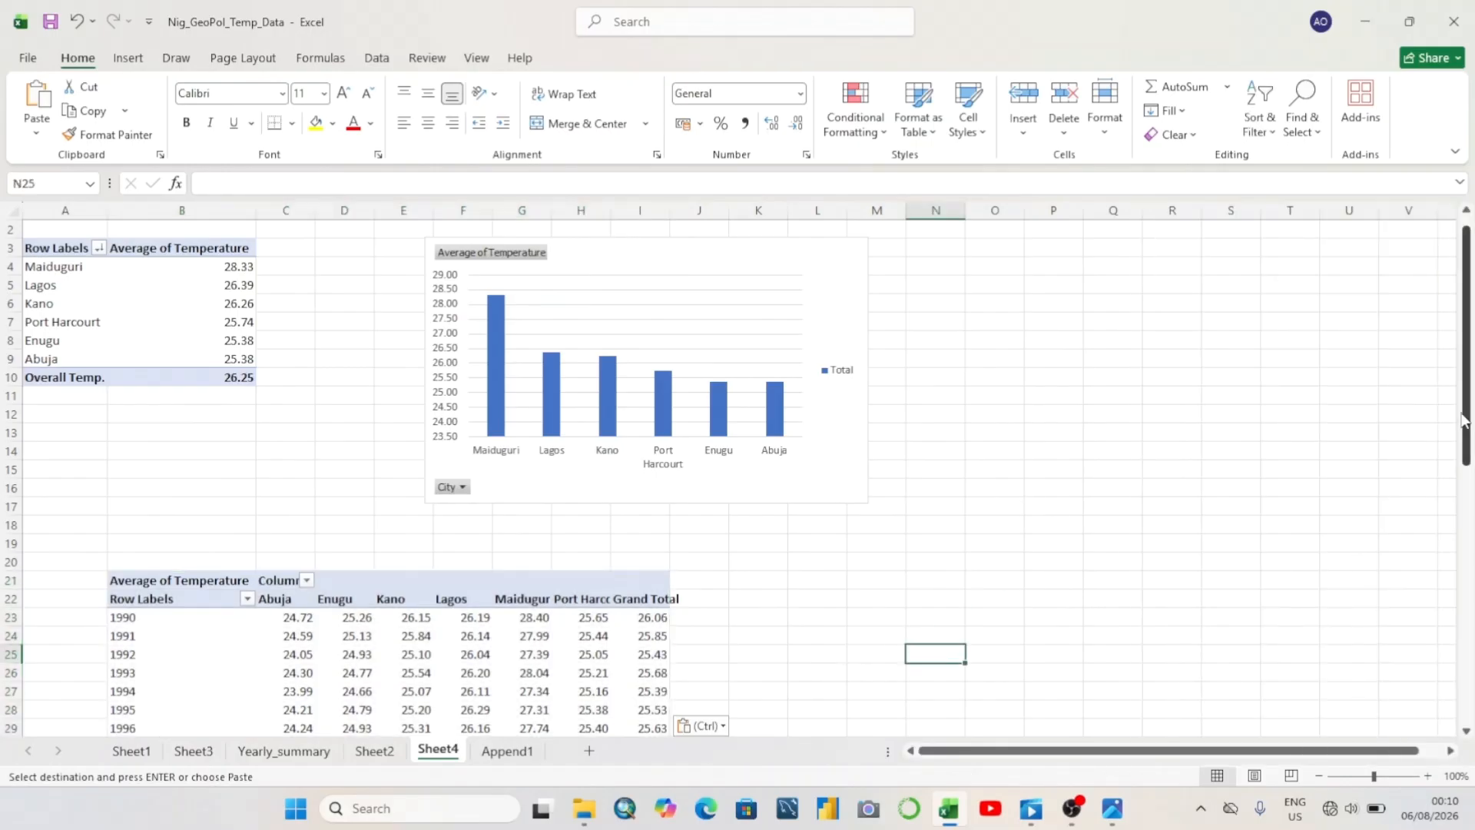
Widen the columns of the pasted PivotTable on Sheet4 to fit the city headings
{"action": "left_click_drag", "start_coordinate": [1466, 413], "coordinate": [1463, 530]}
{"action": "left_click", "coordinate": [172, 210]}
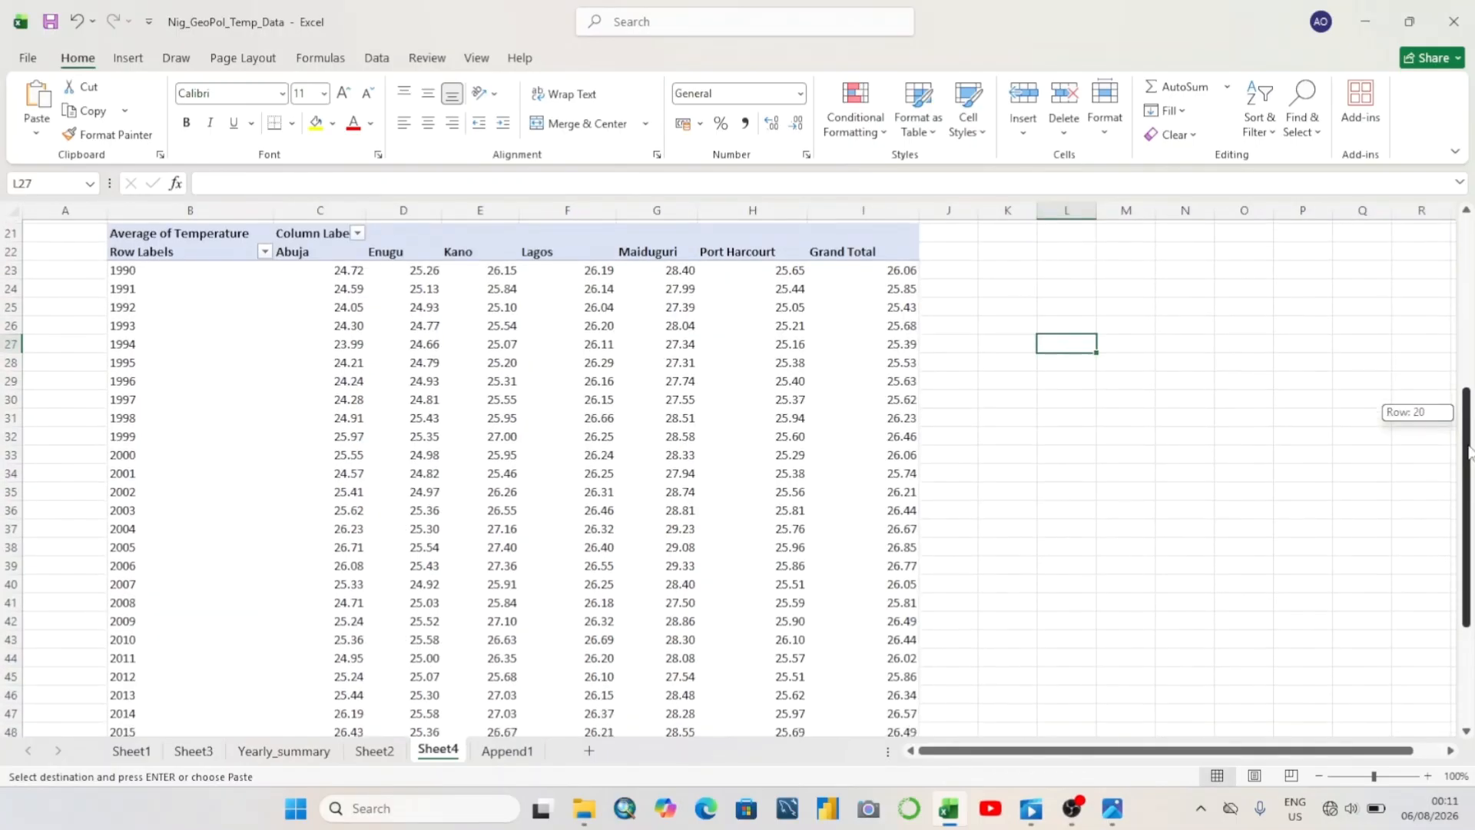
{"action": "left_click_drag", "start_coordinate": [1467, 454], "coordinate": [1466, 456]}
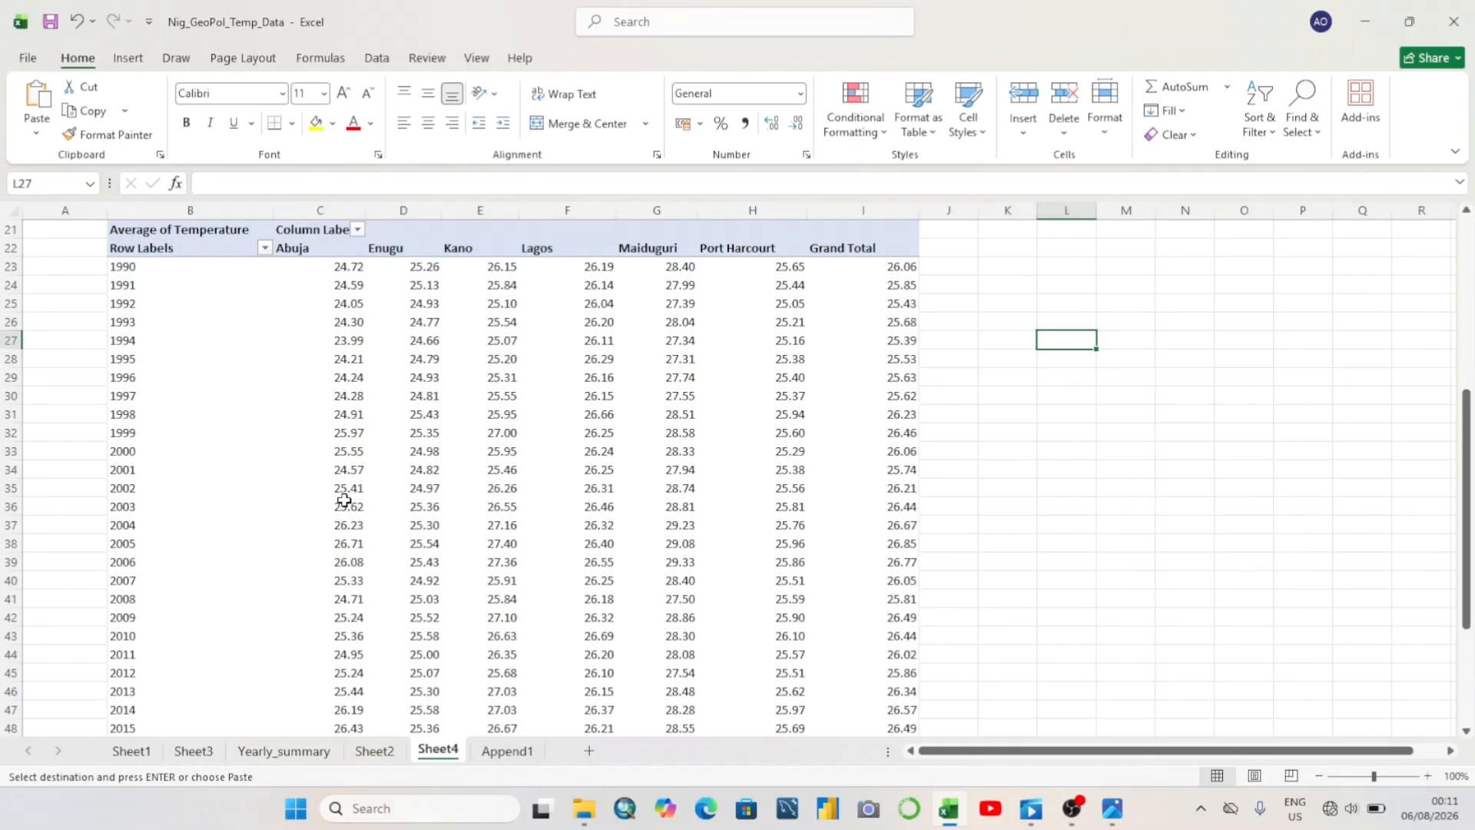
{"action": "mouse_move", "coordinate": [344, 500]}
Begin a SLOPE formula in cell K30 of Sheet4, next to the yearly PivotTable
{"action": "left_click", "coordinate": [1018, 393]}
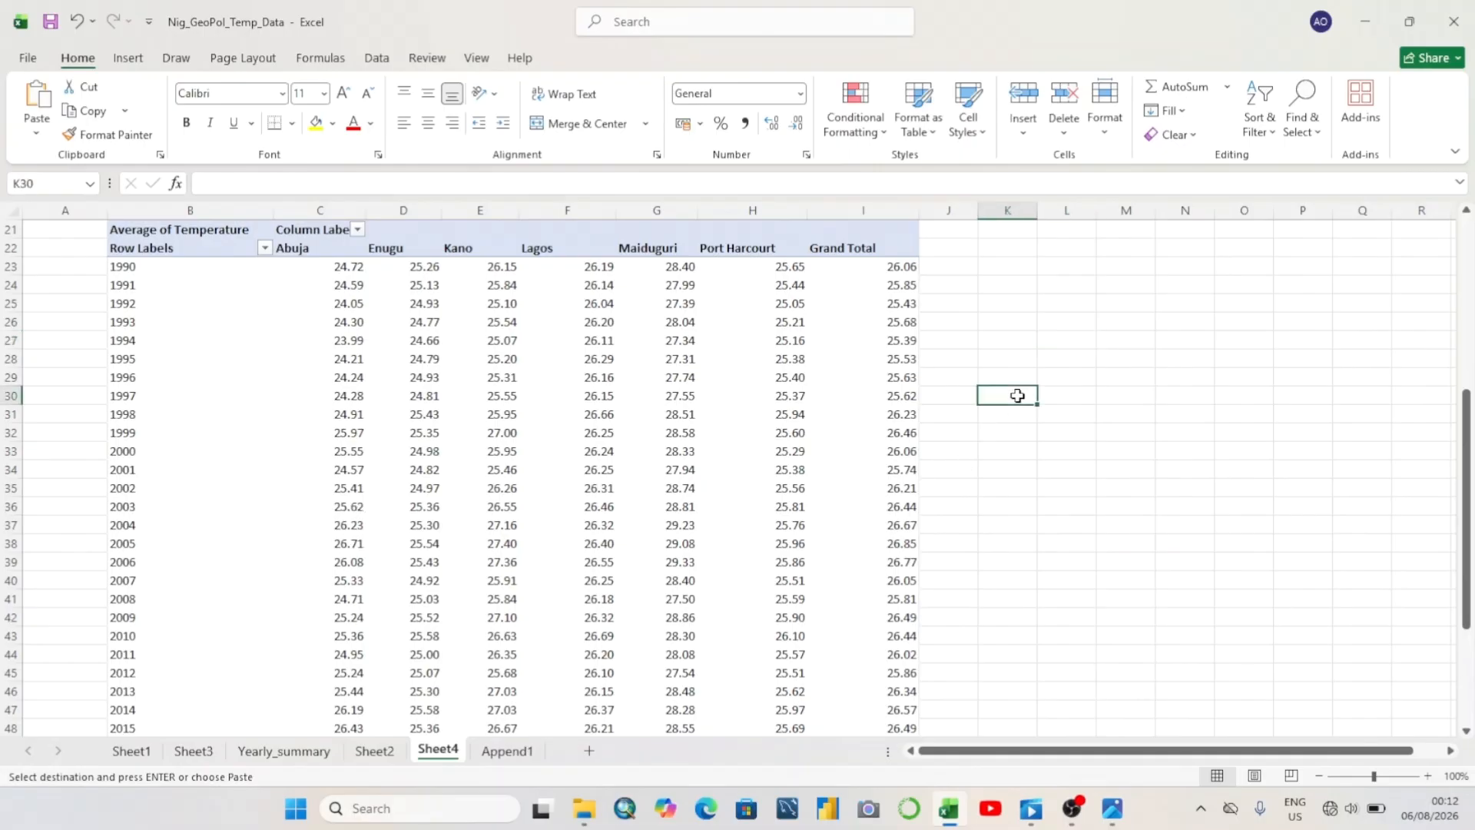
{"action": "key", "text": "Escape"}
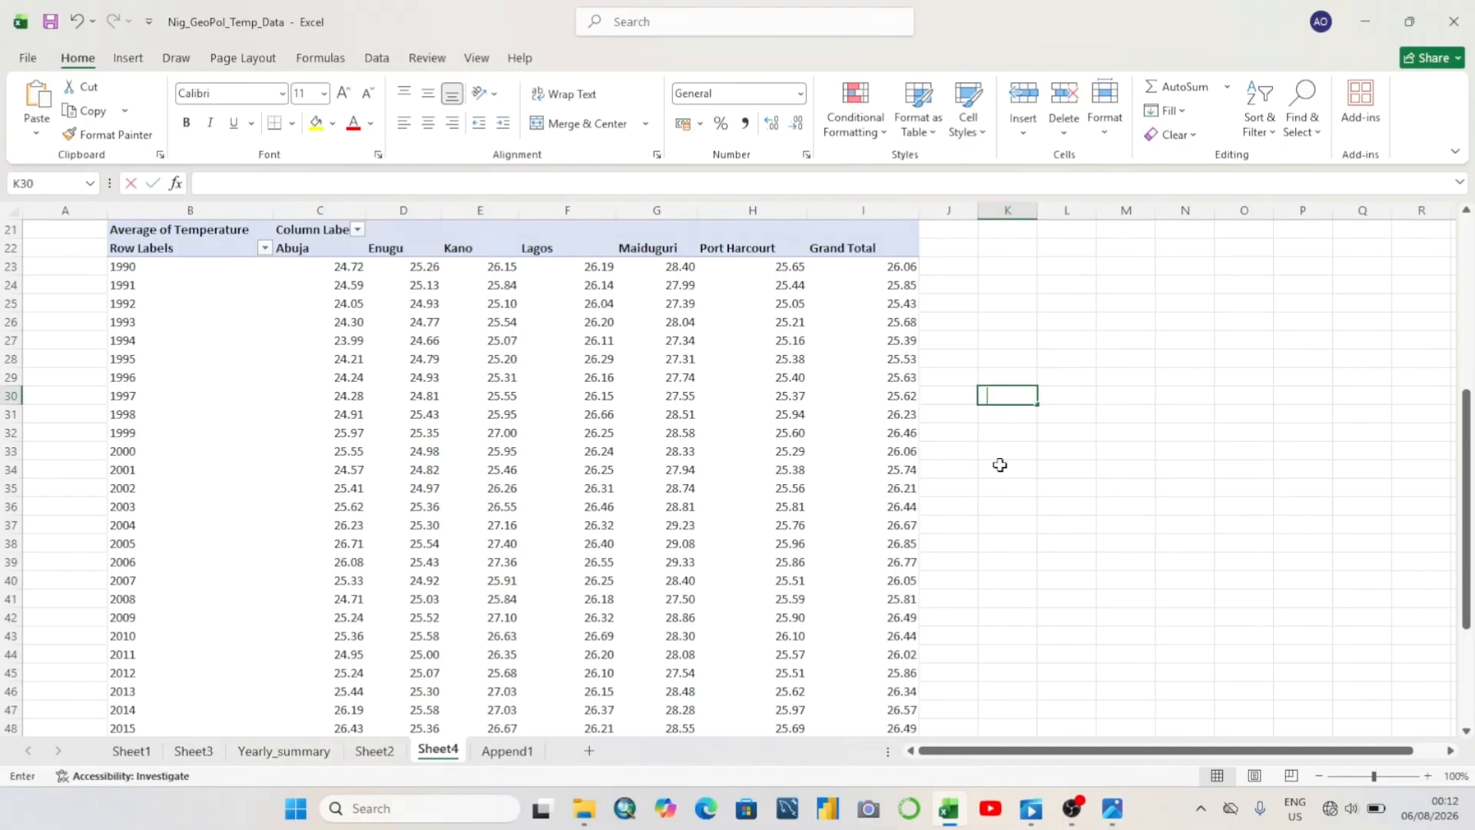
{"action": "type", "text": "=SLO"}
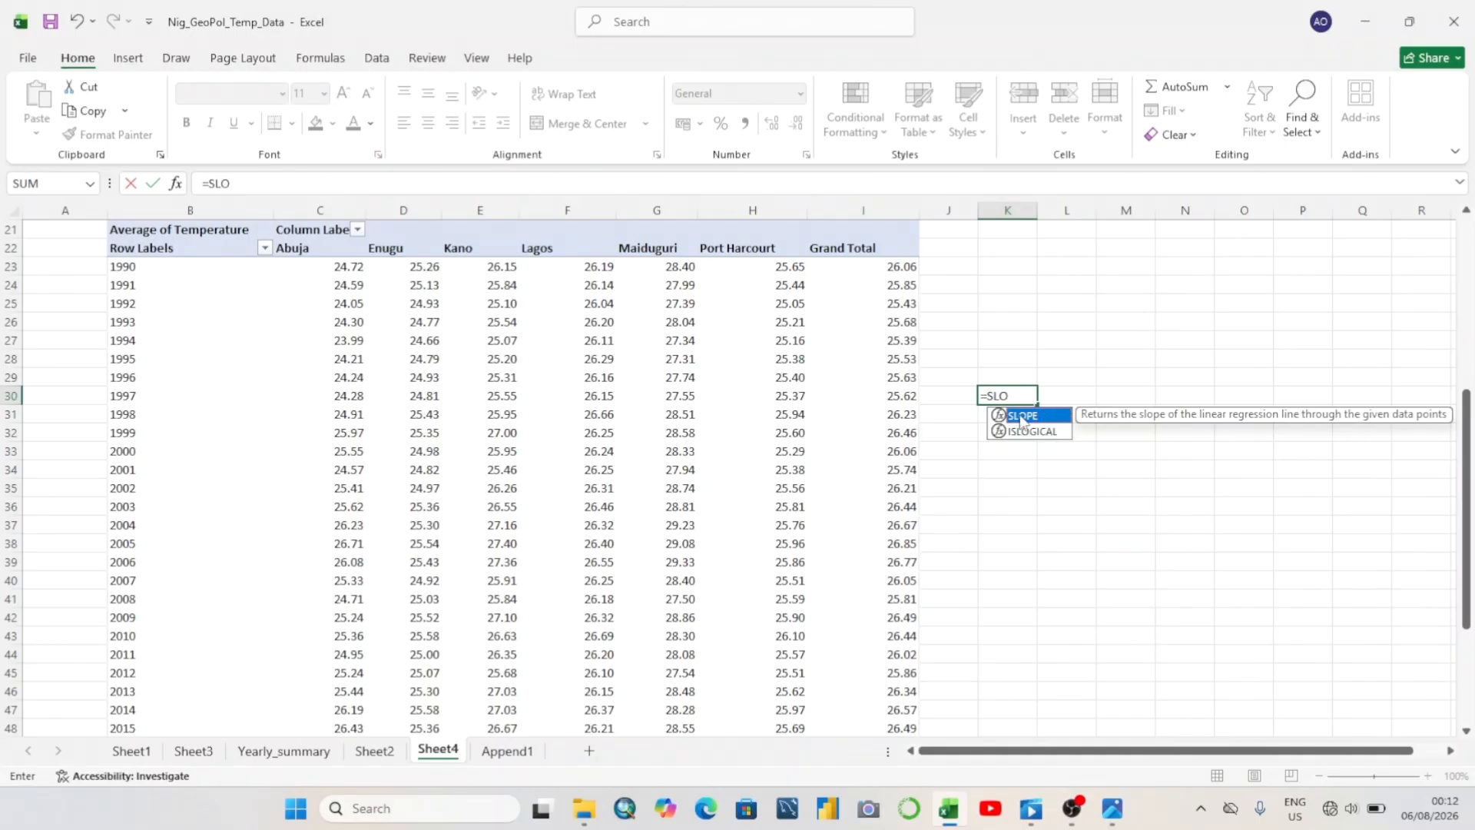
{"action": "left_click", "coordinate": [1060, 467]}
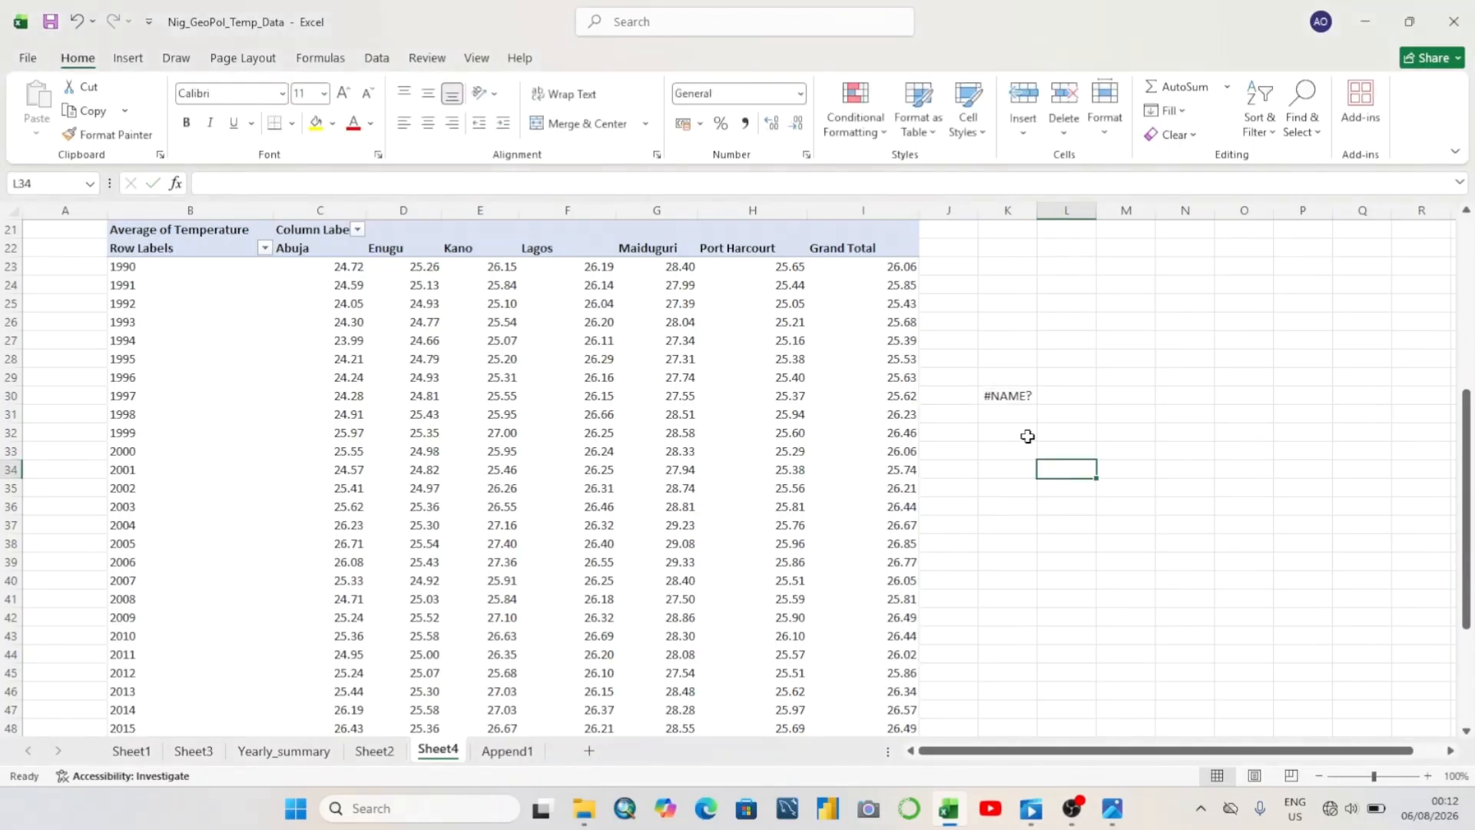
{"action": "left_click", "coordinate": [1018, 397]}
{"action": "double_click", "coordinate": [1018, 397]}
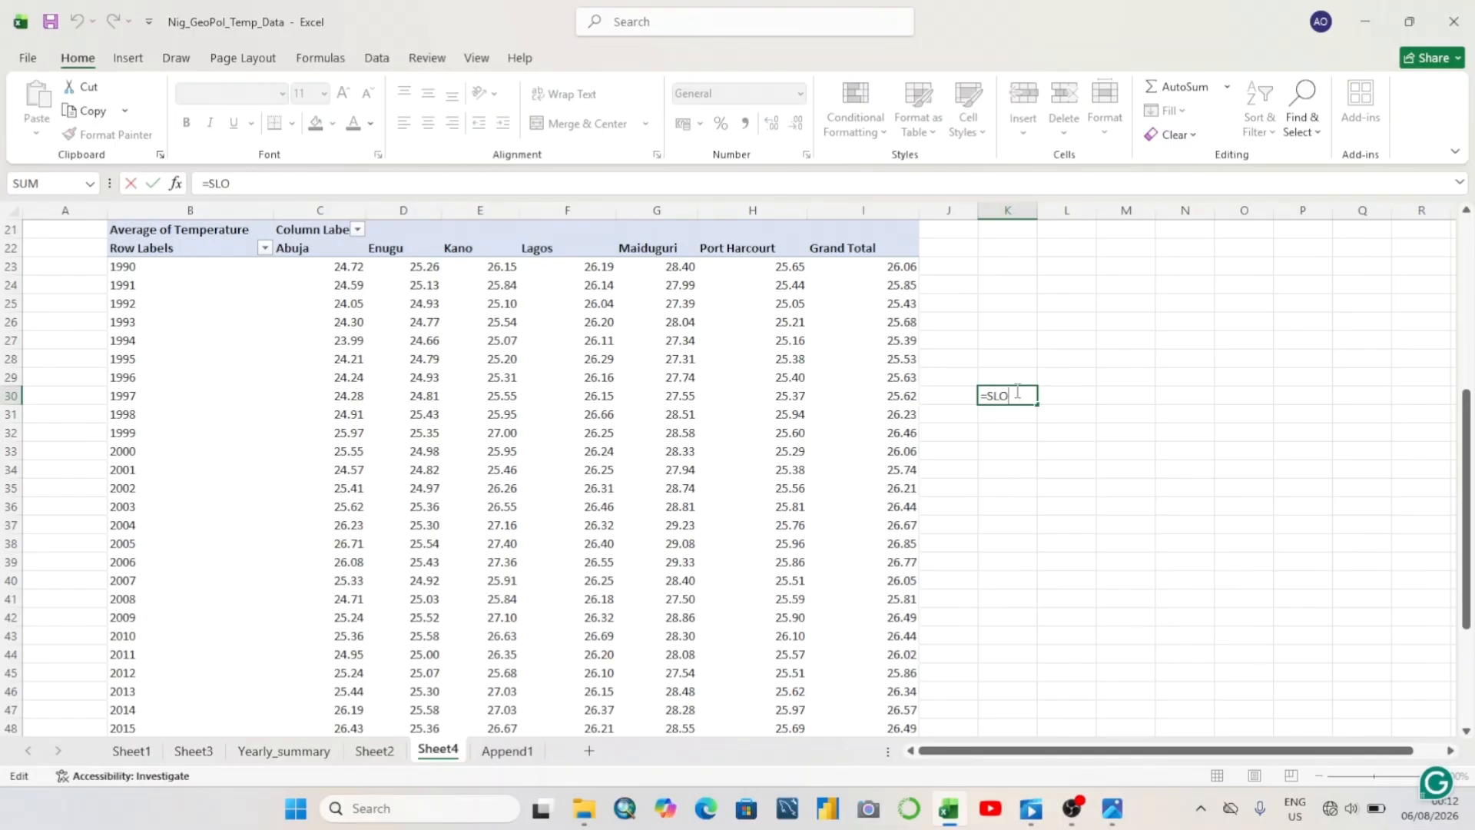
{"action": "type", "text": "PE"}
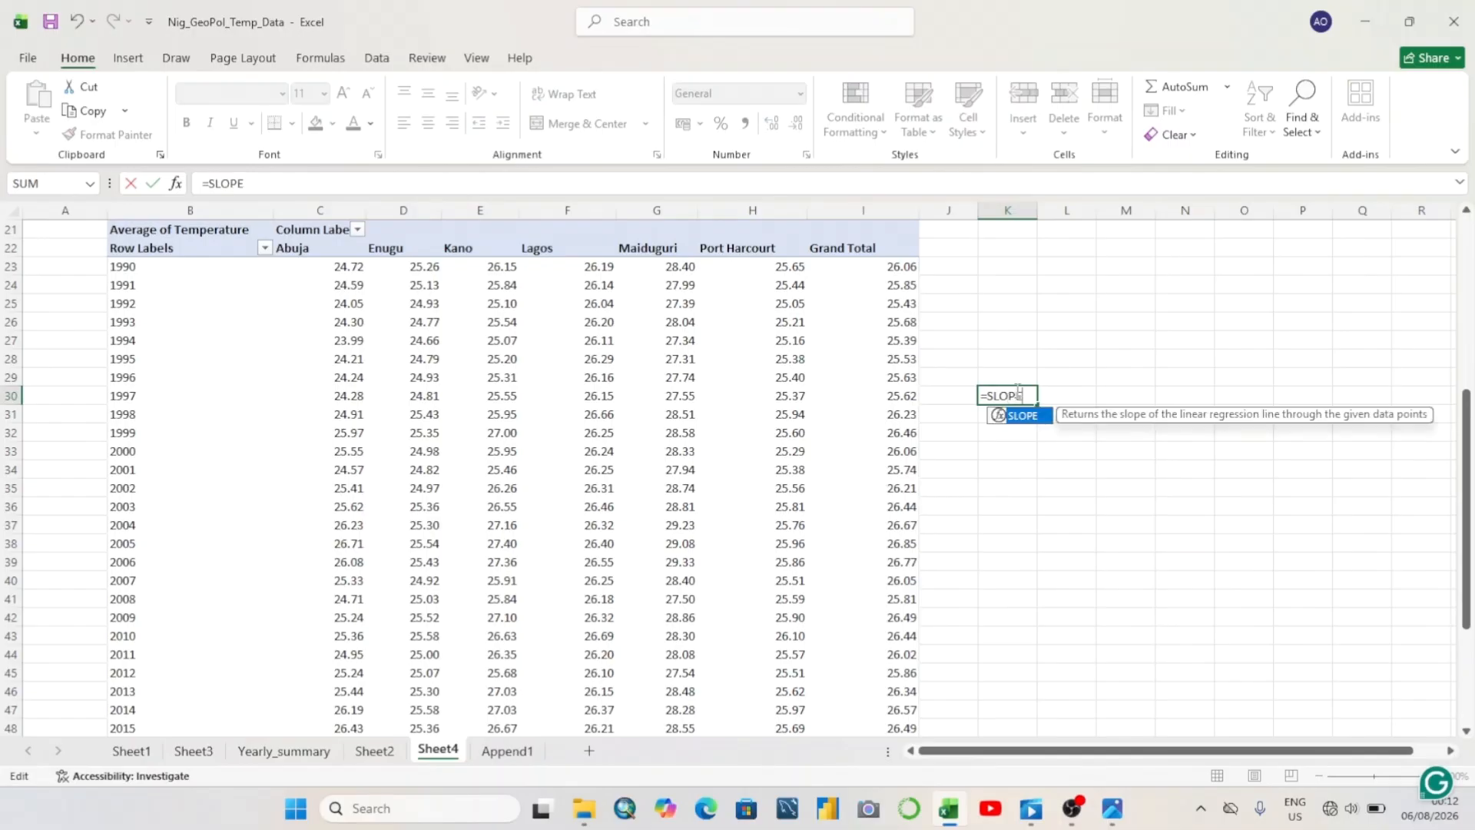
{"action": "type", "text": "("}
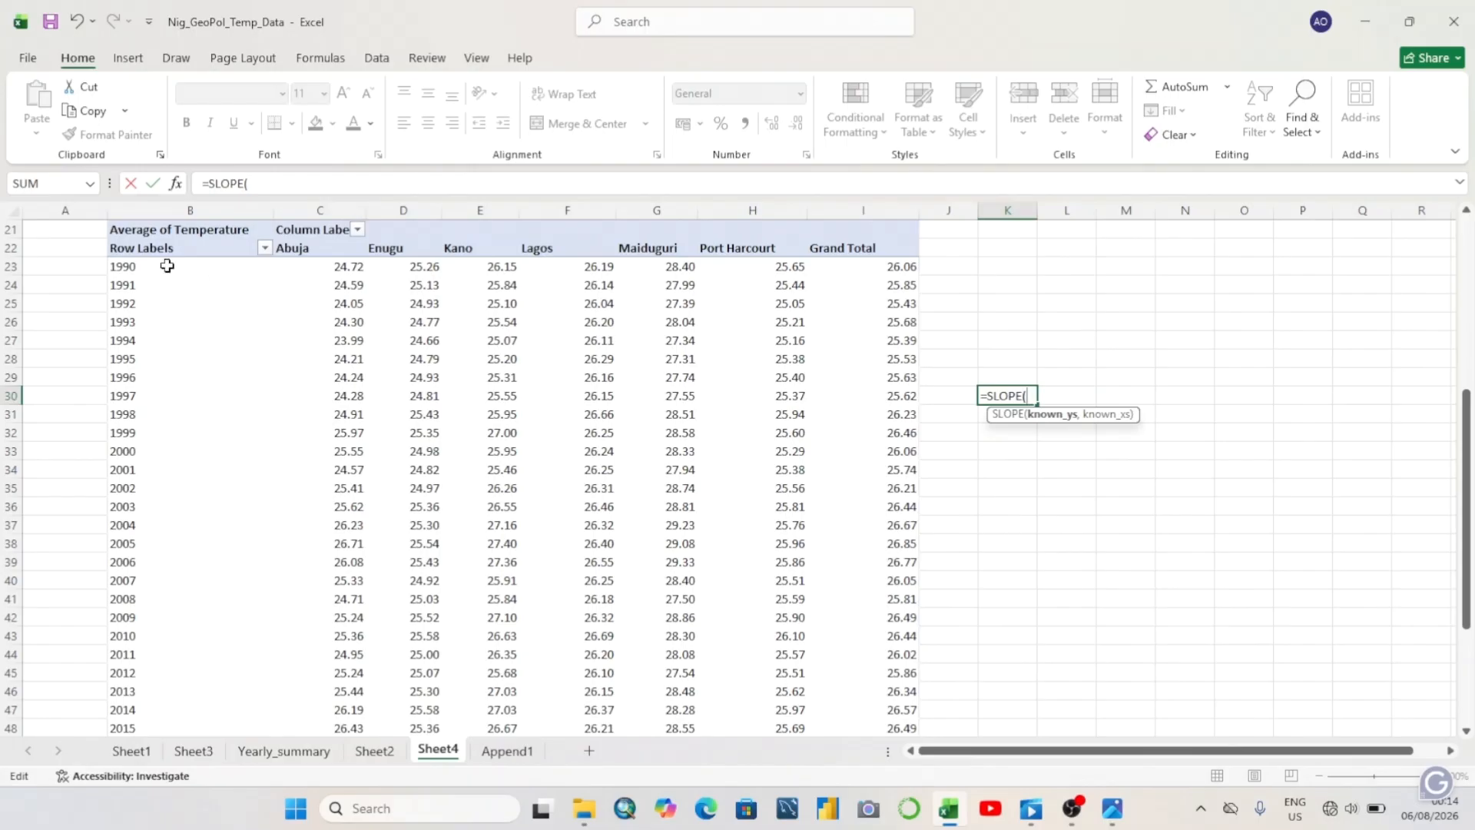
{"action": "left_click", "coordinate": [165, 285]}
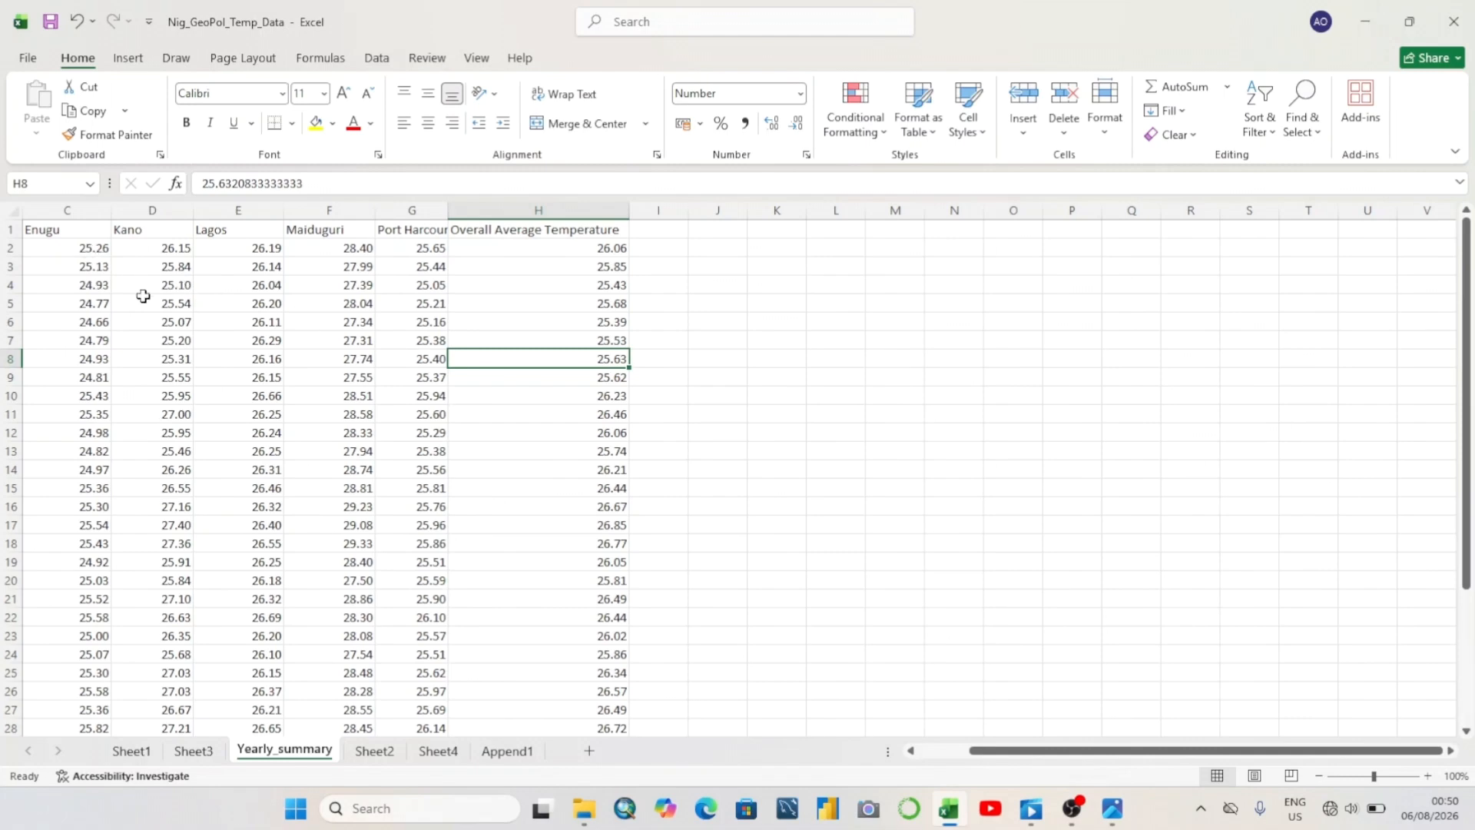
Examine the yearly average temperatures by city on the Yearly_summary sheet from the first data row
{"action": "key", "text": "ctrl+Home"}
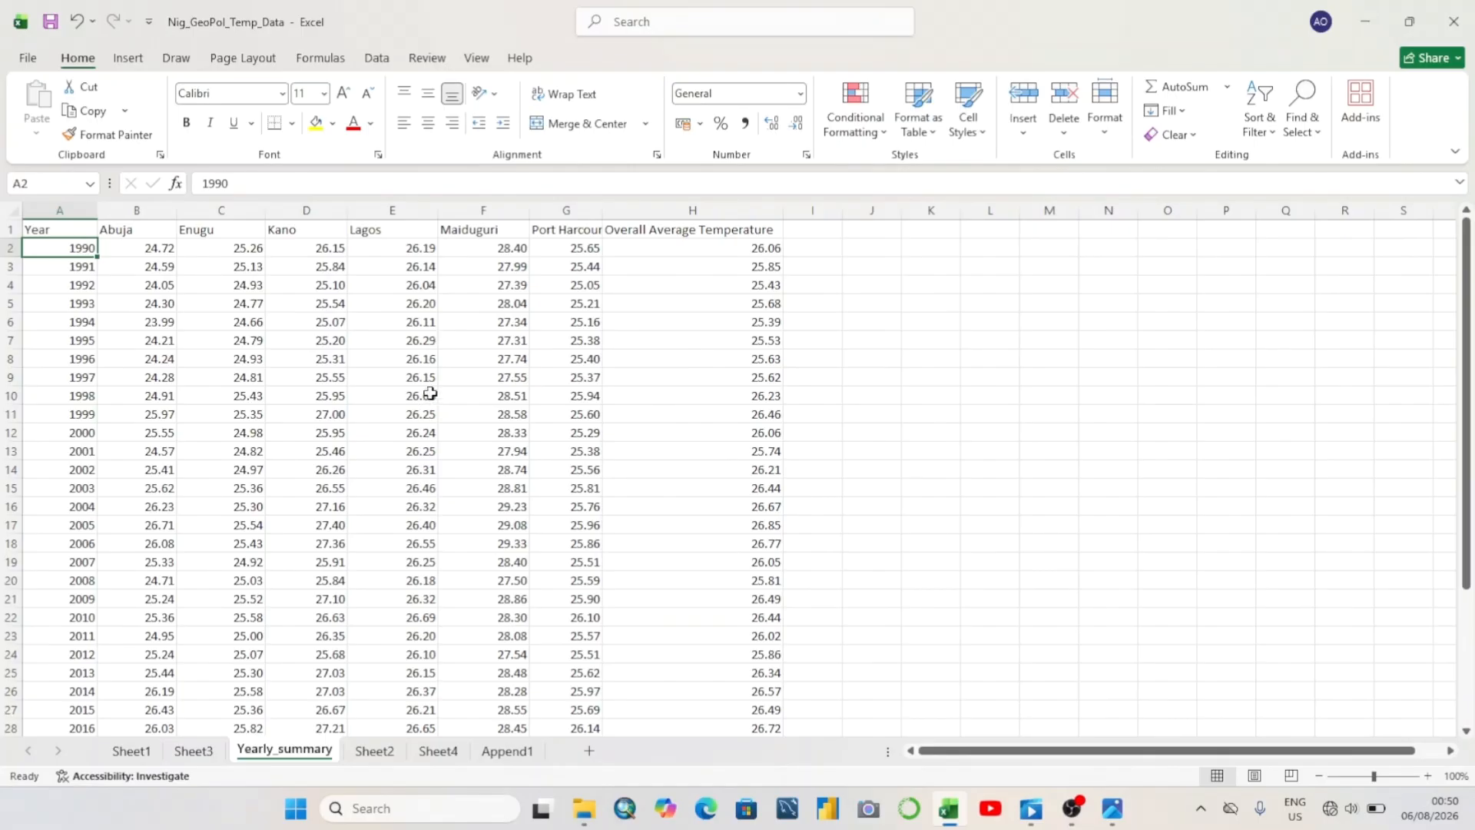
{"action": "left_click", "coordinate": [355, 450]}
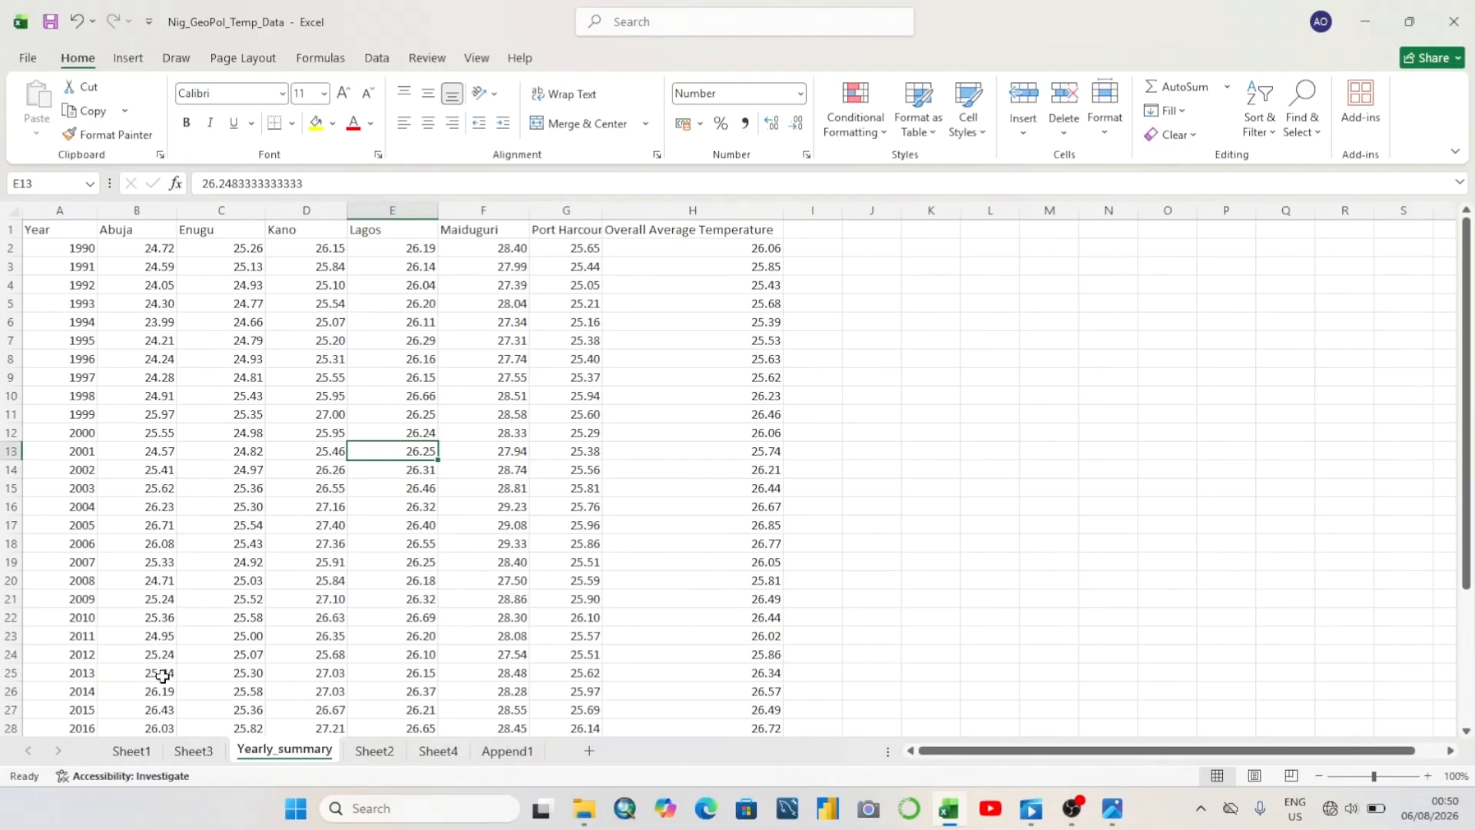
{"action": "left_click", "coordinate": [132, 753]}
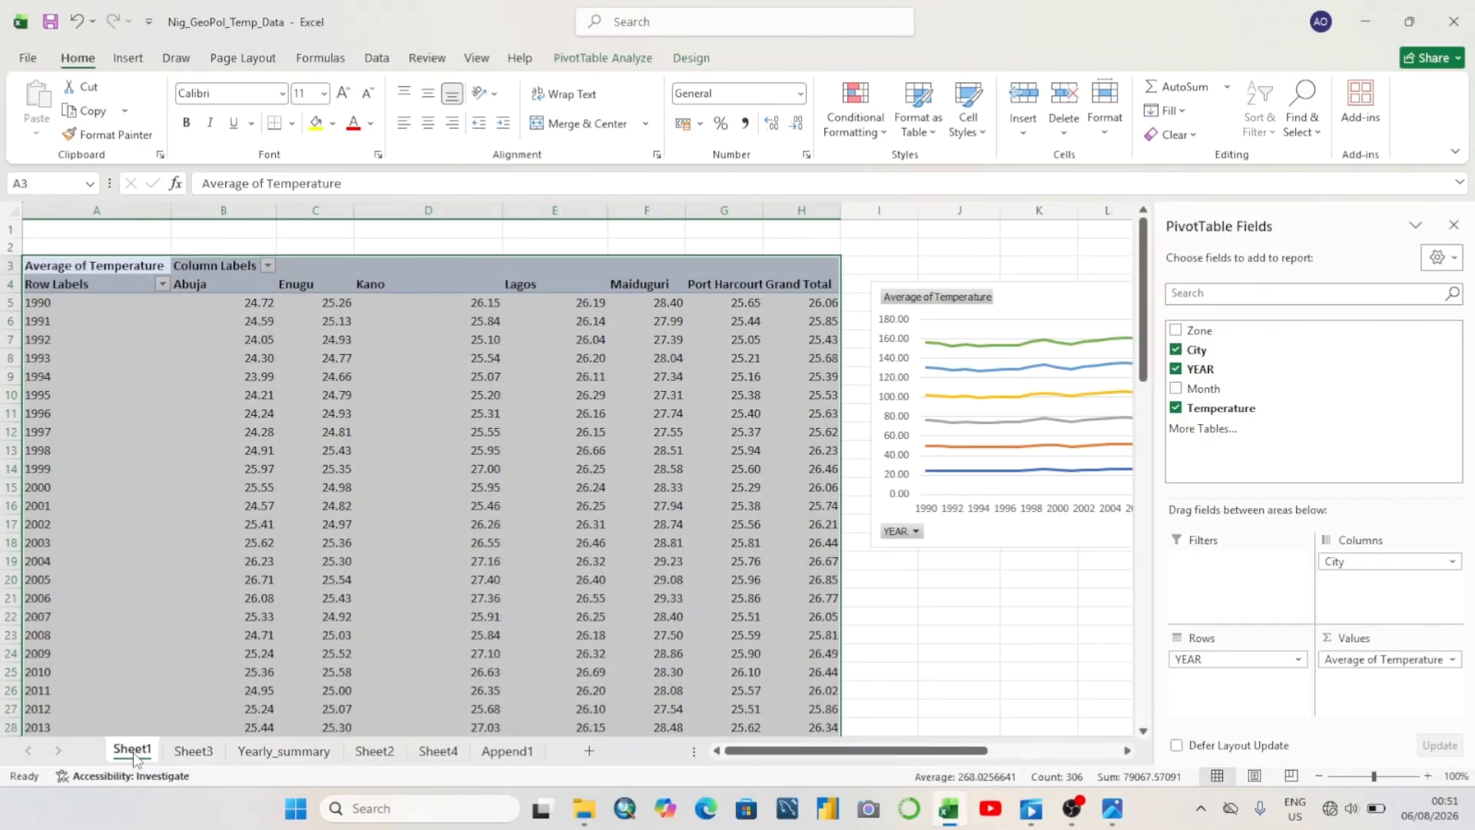
{"action": "right_click", "coordinate": [308, 530]}
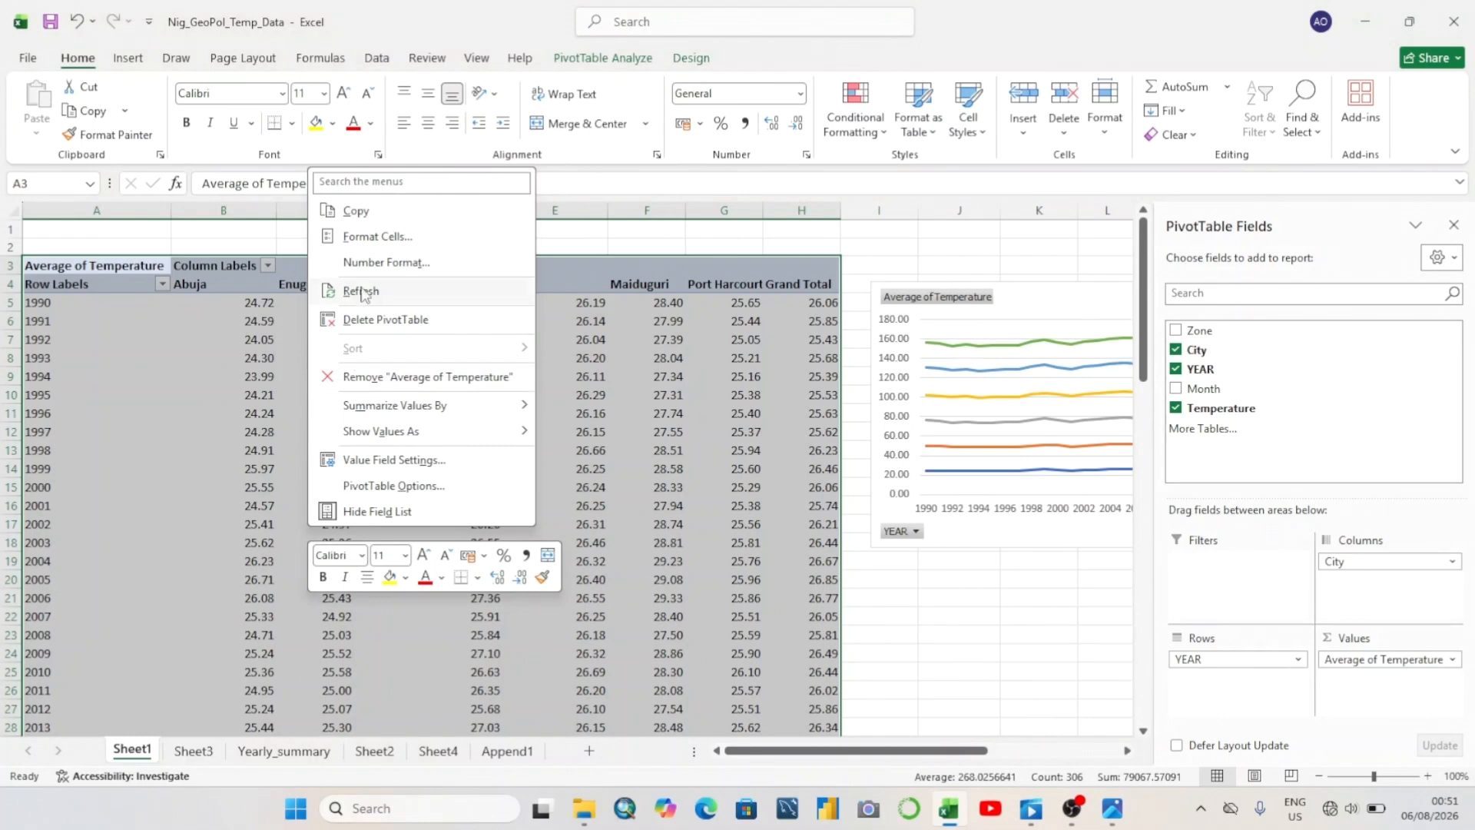
{"action": "left_click", "coordinate": [350, 212]}
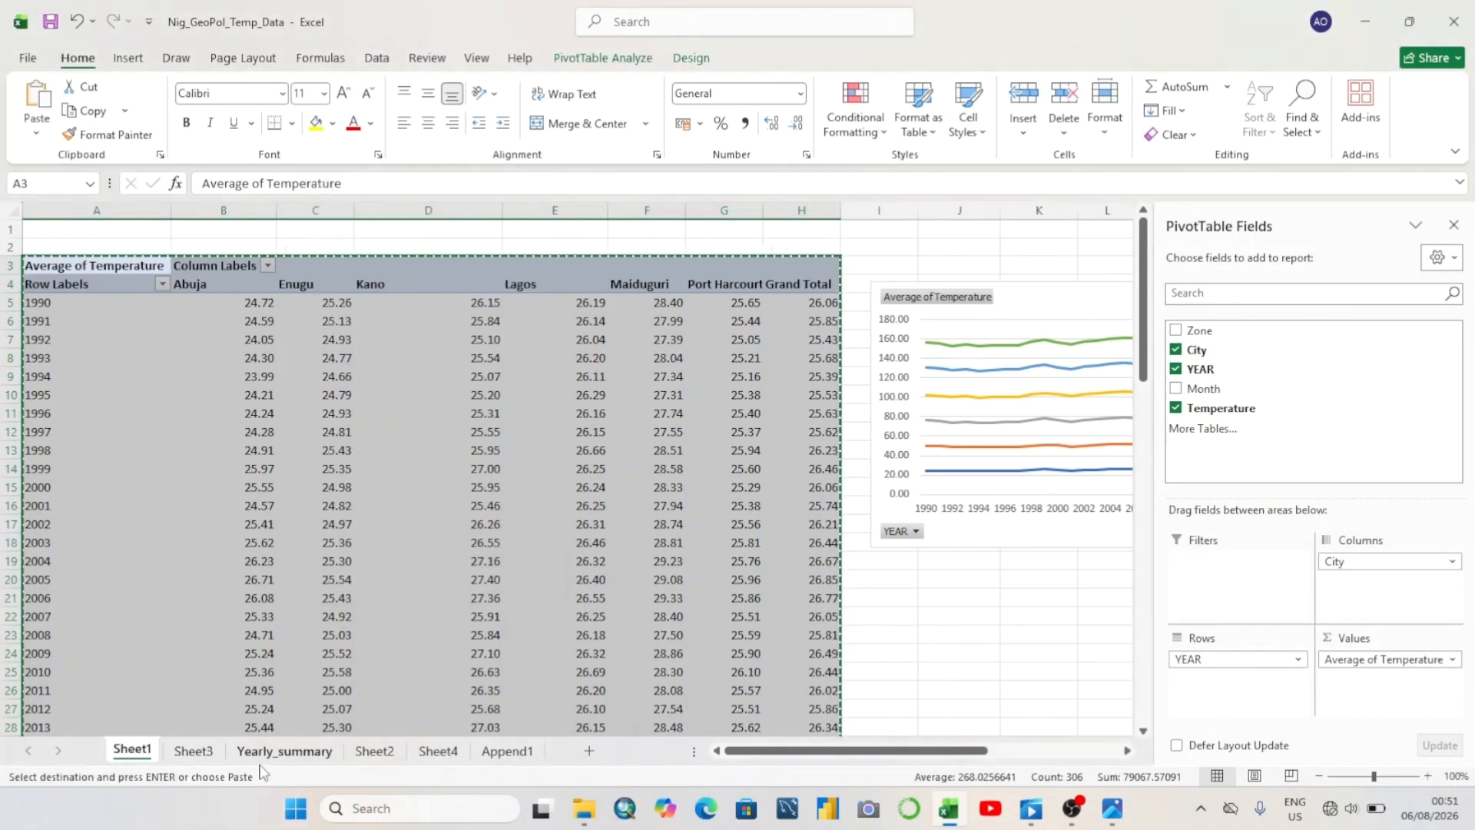
{"action": "left_click", "coordinate": [283, 751]}
{"action": "left_click", "coordinate": [991, 415]}
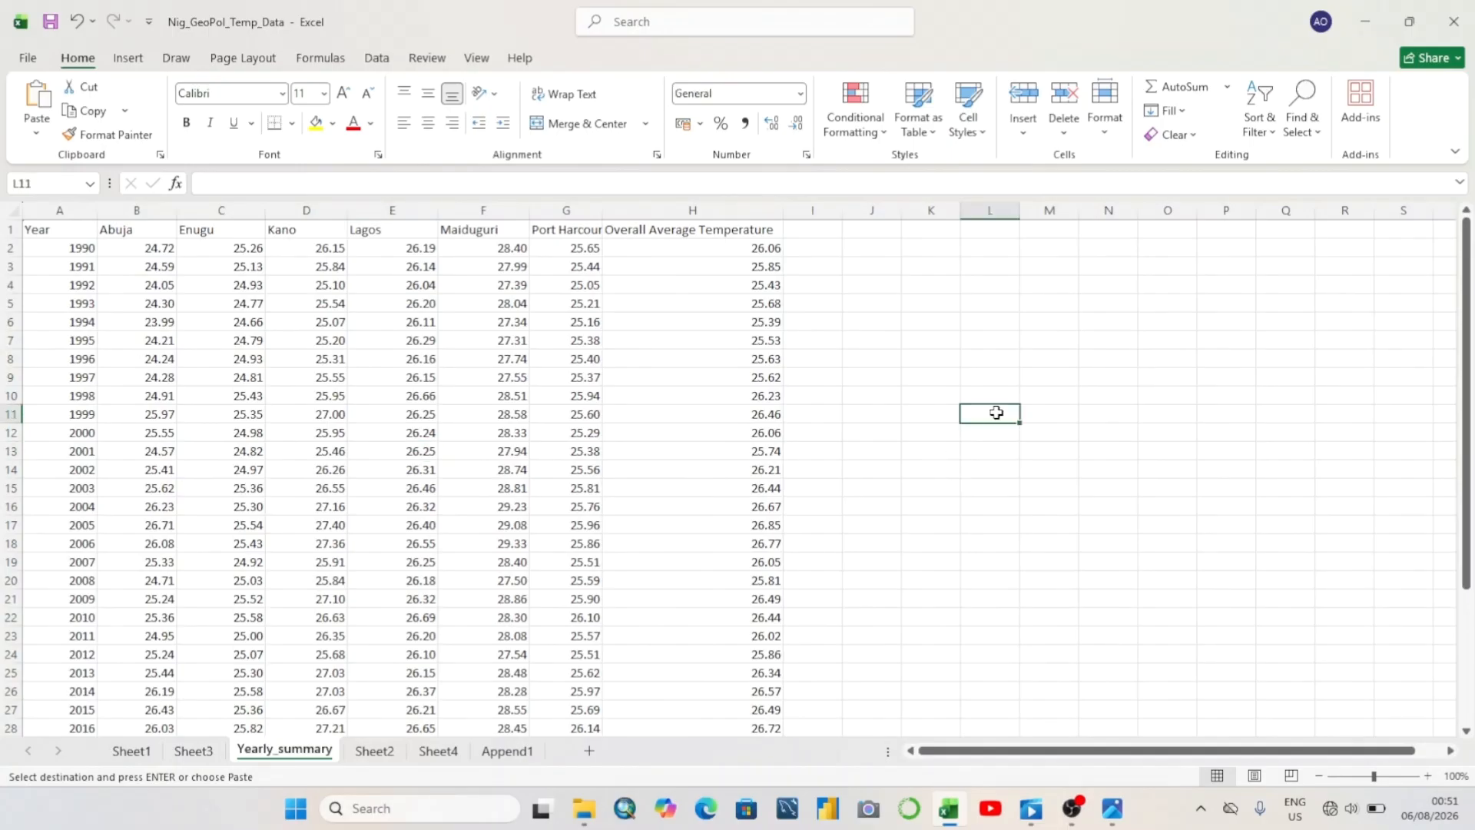
{"action": "right_click", "coordinate": [999, 419]}
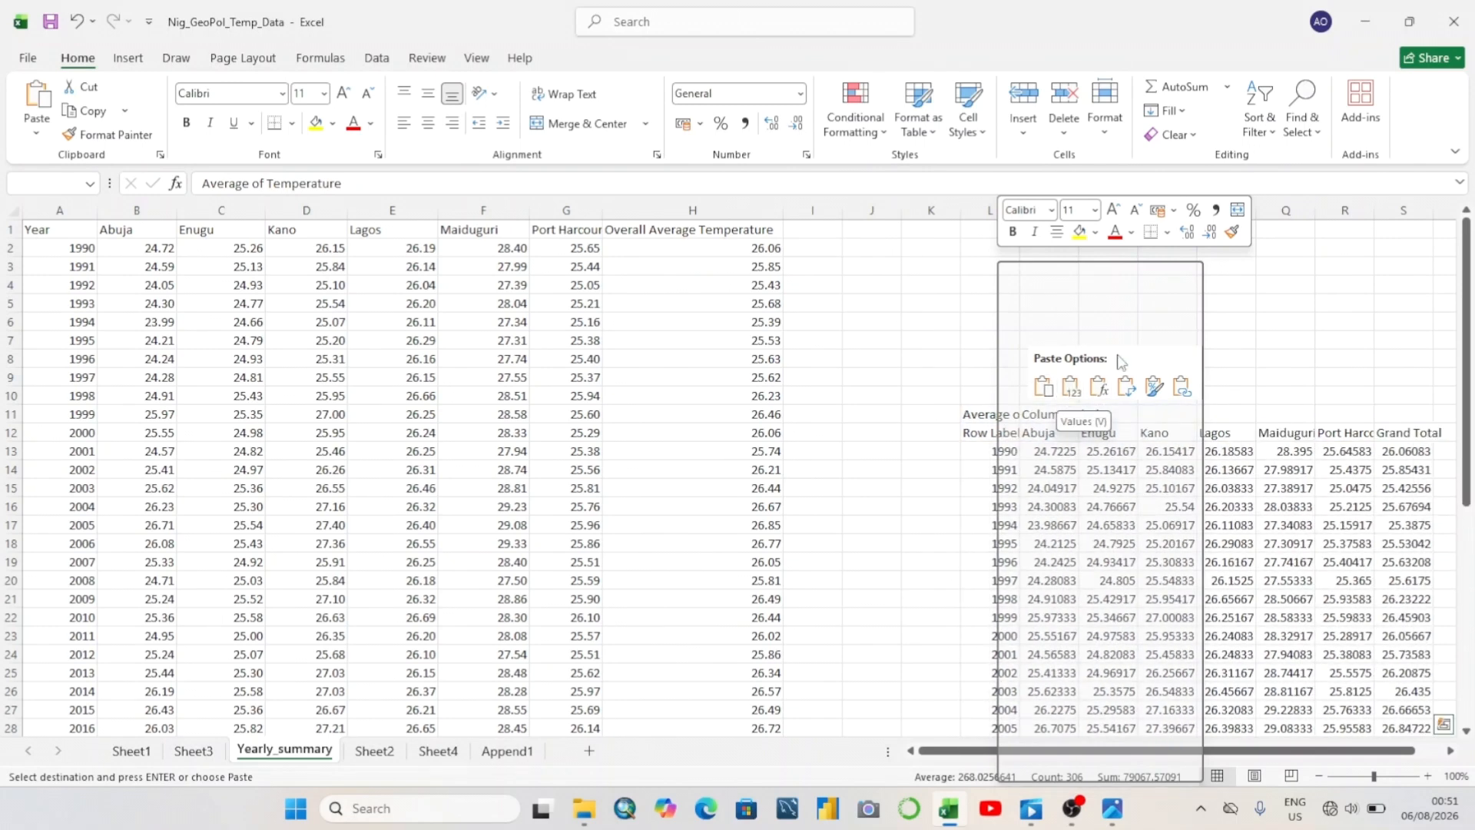
{"action": "key", "text": "Escape"}
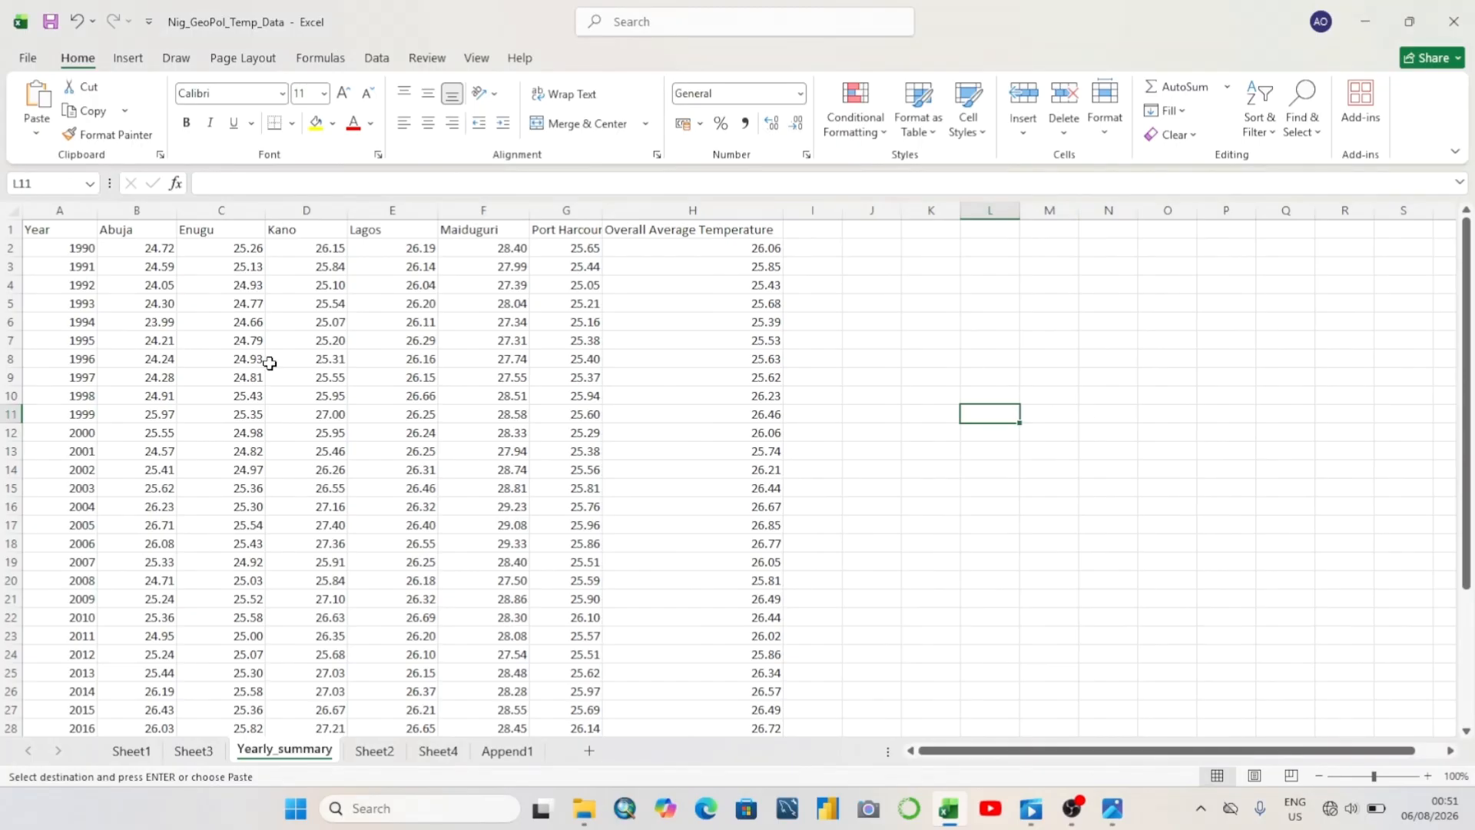
{"action": "left_click_drag", "start_coordinate": [259, 361], "coordinate": [267, 362]}
{"action": "left_click", "coordinate": [259, 431]}
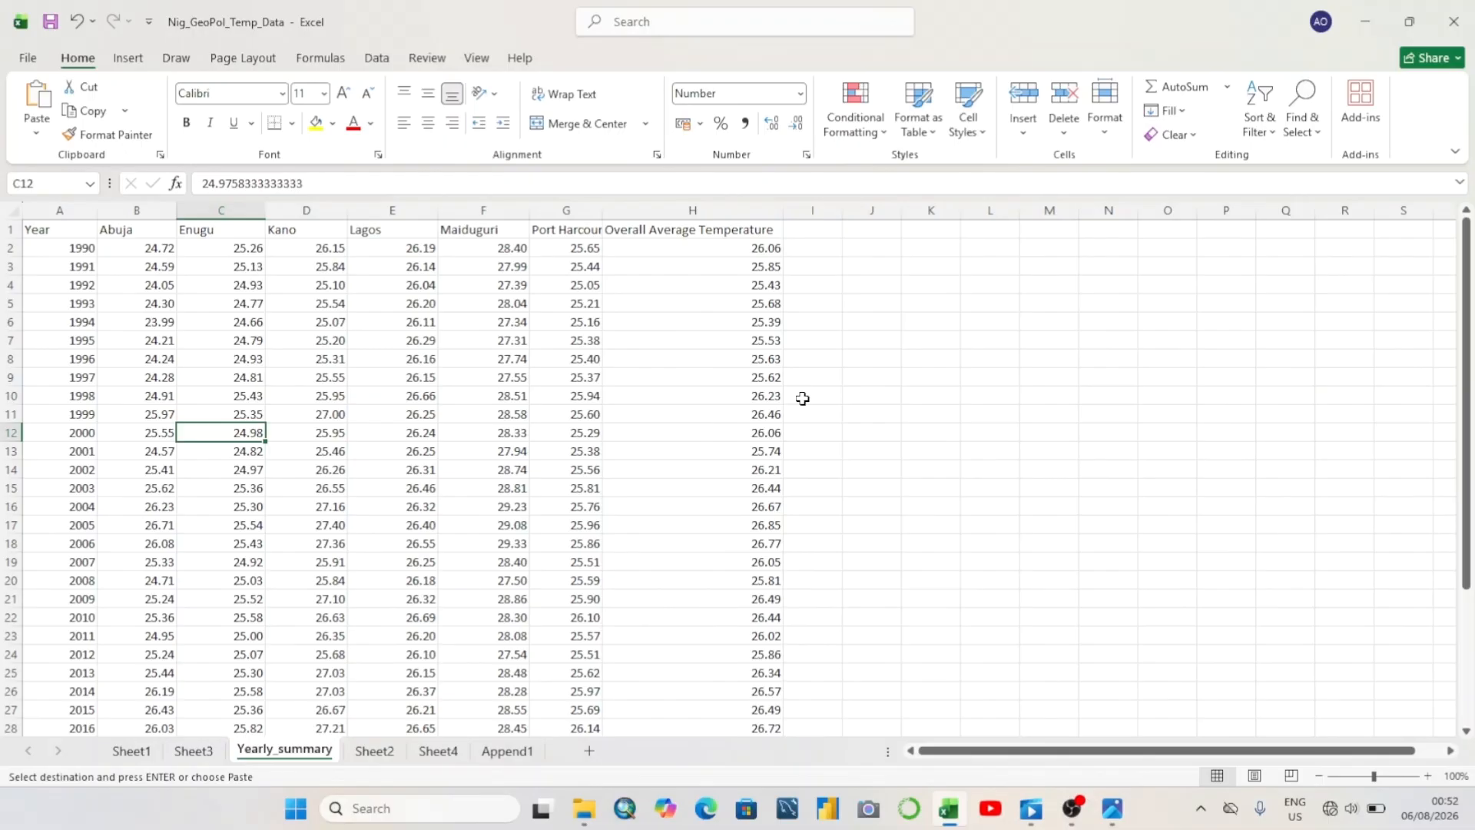
Insert a column between Year and Abuja on Yearly_summary, head it Year_Number and fit its width to the heading
{"action": "left_click", "coordinate": [70, 215]}
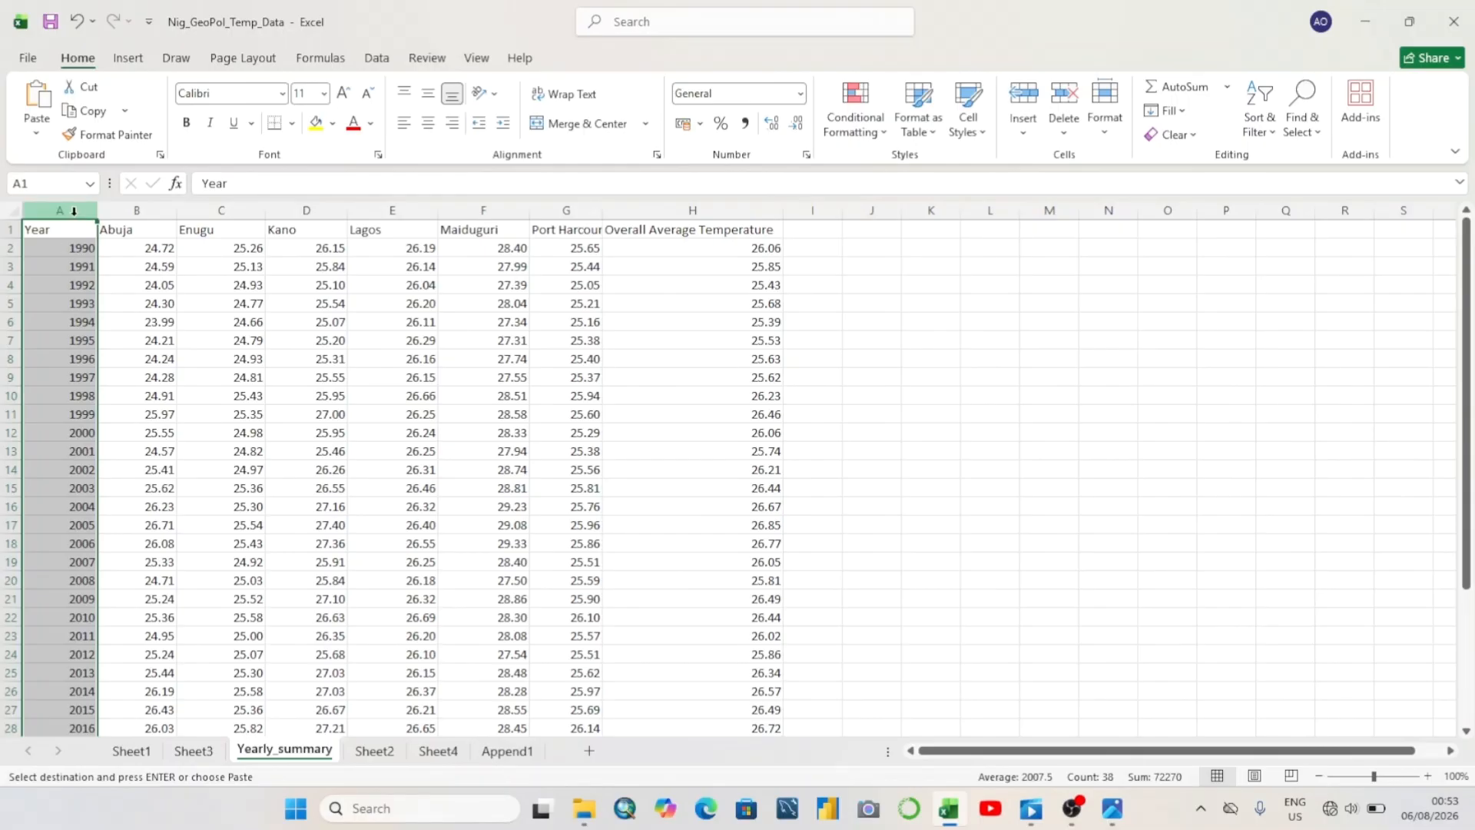
{"action": "key", "text": "Escape"}
{"action": "left_click", "coordinate": [142, 211]}
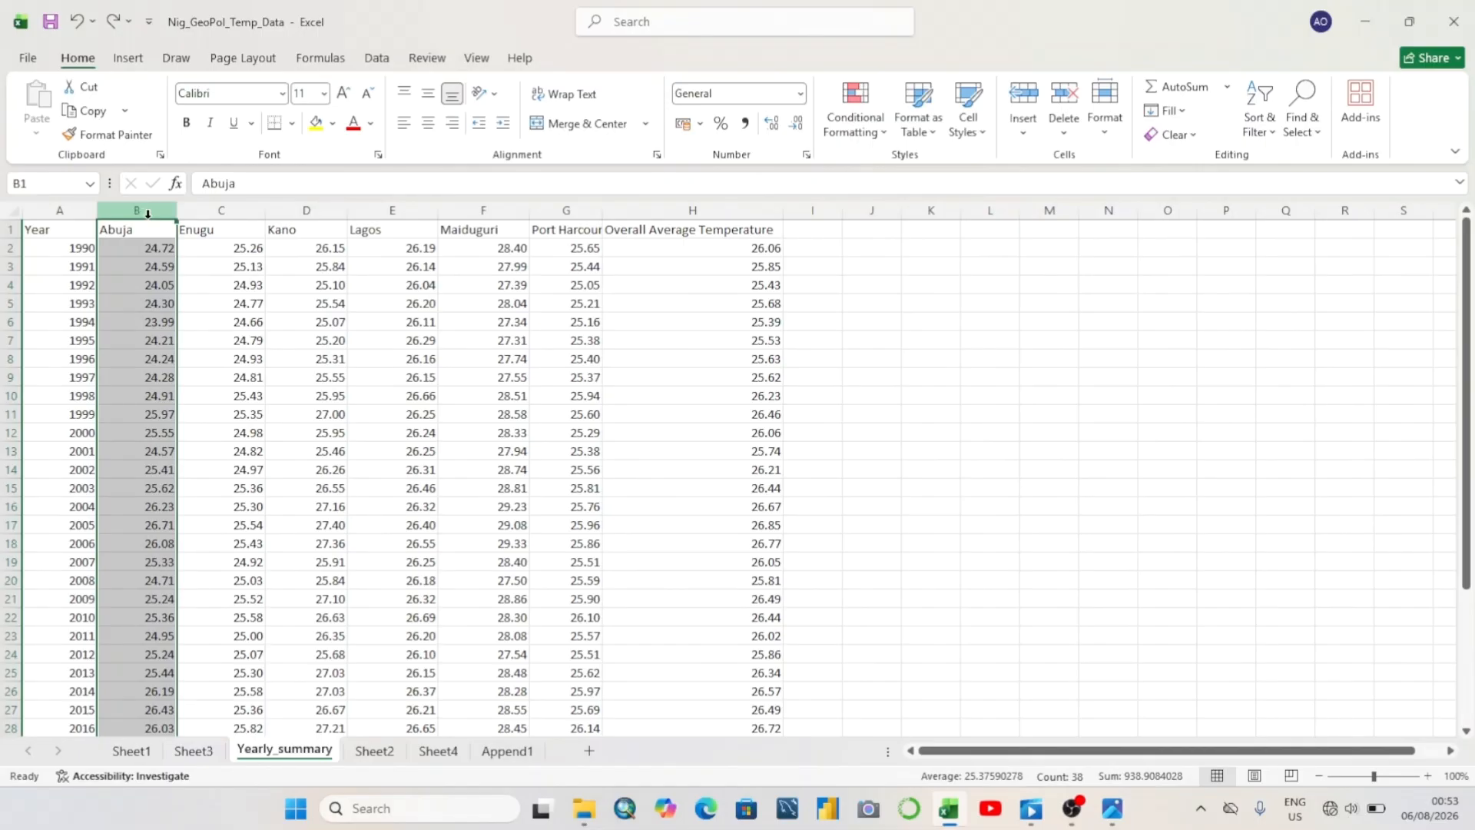
{"action": "right_click", "coordinate": [145, 210]}
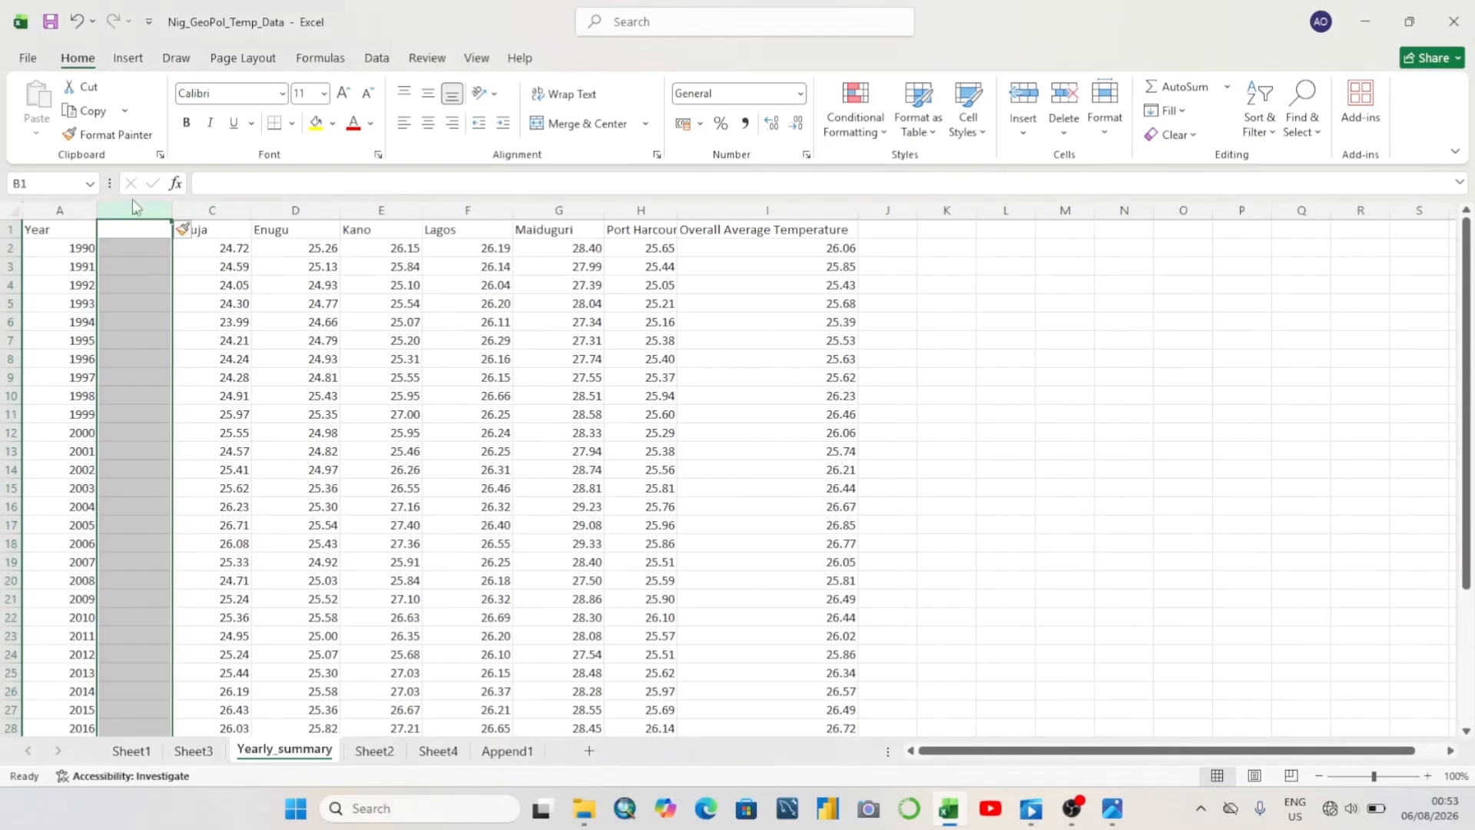
{"action": "left_click", "coordinate": [147, 235]}
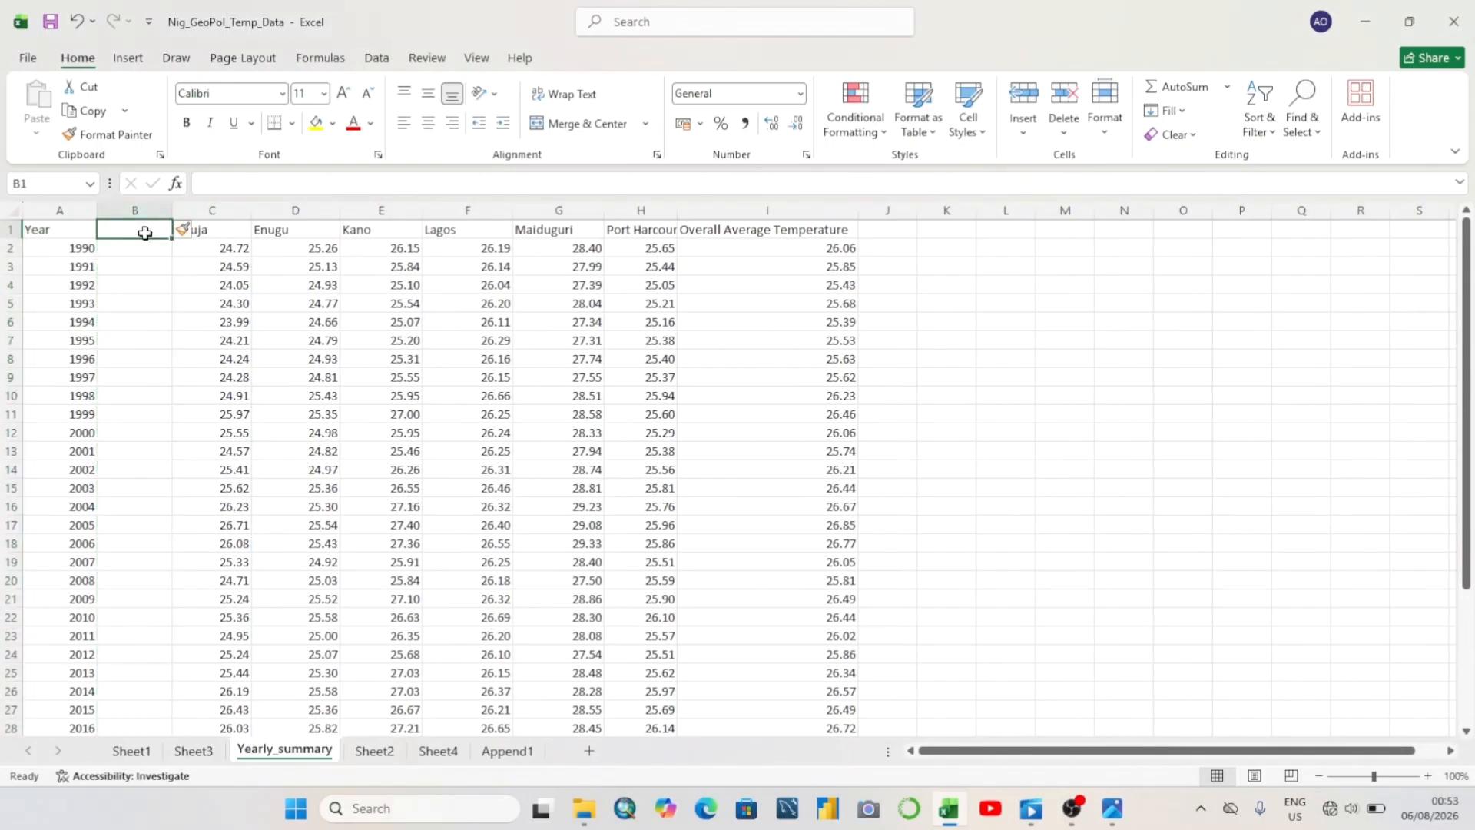
{"action": "type", "text": "Year_Number"}
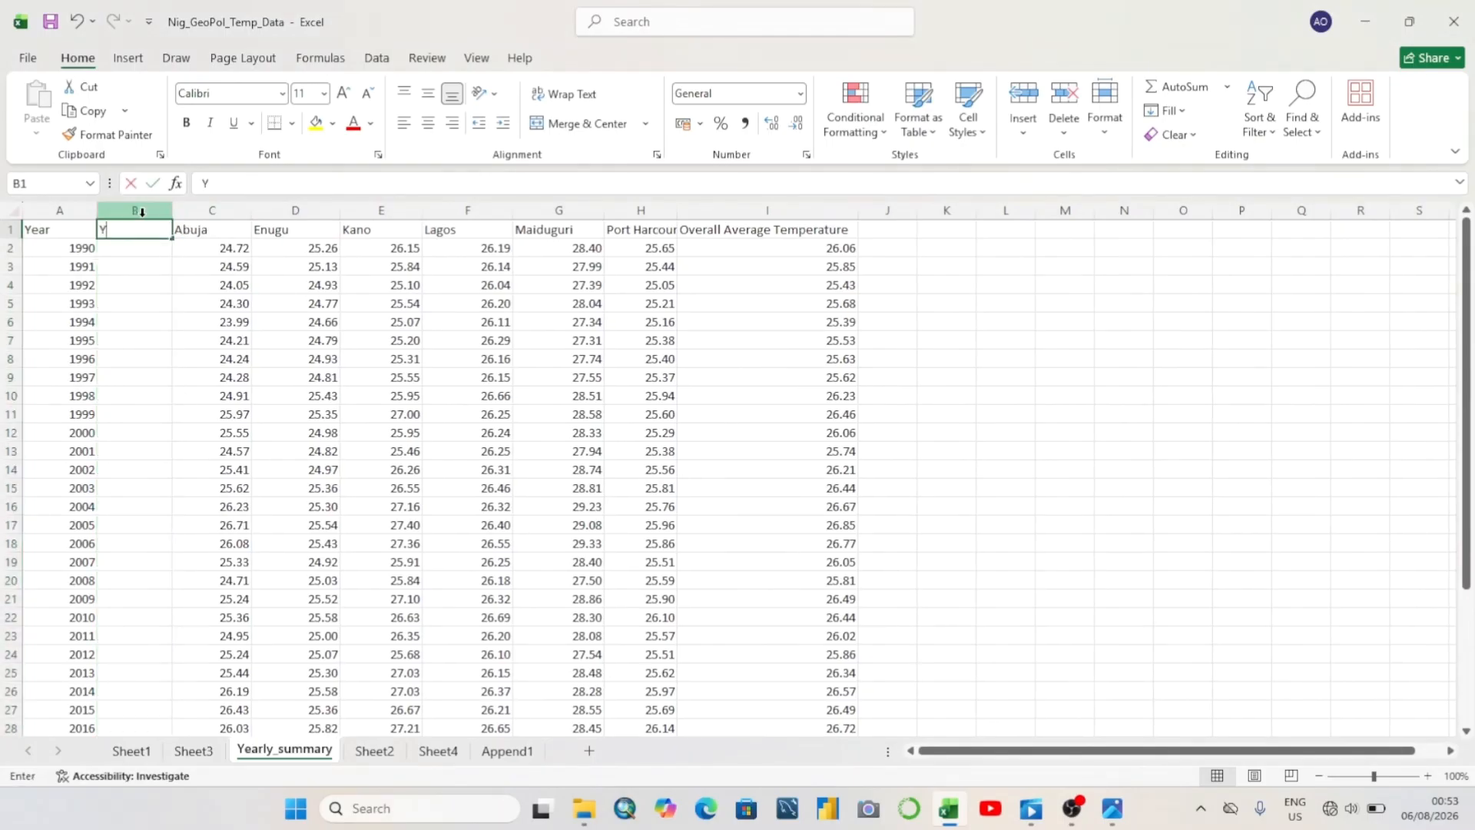
{"action": "left_click", "coordinate": [136, 210]}
{"action": "double_click", "coordinate": [173, 211]}
Enter the formula =A2-$A$2 in B2 to number the years from the first year
{"action": "left_click", "coordinate": [120, 252]}
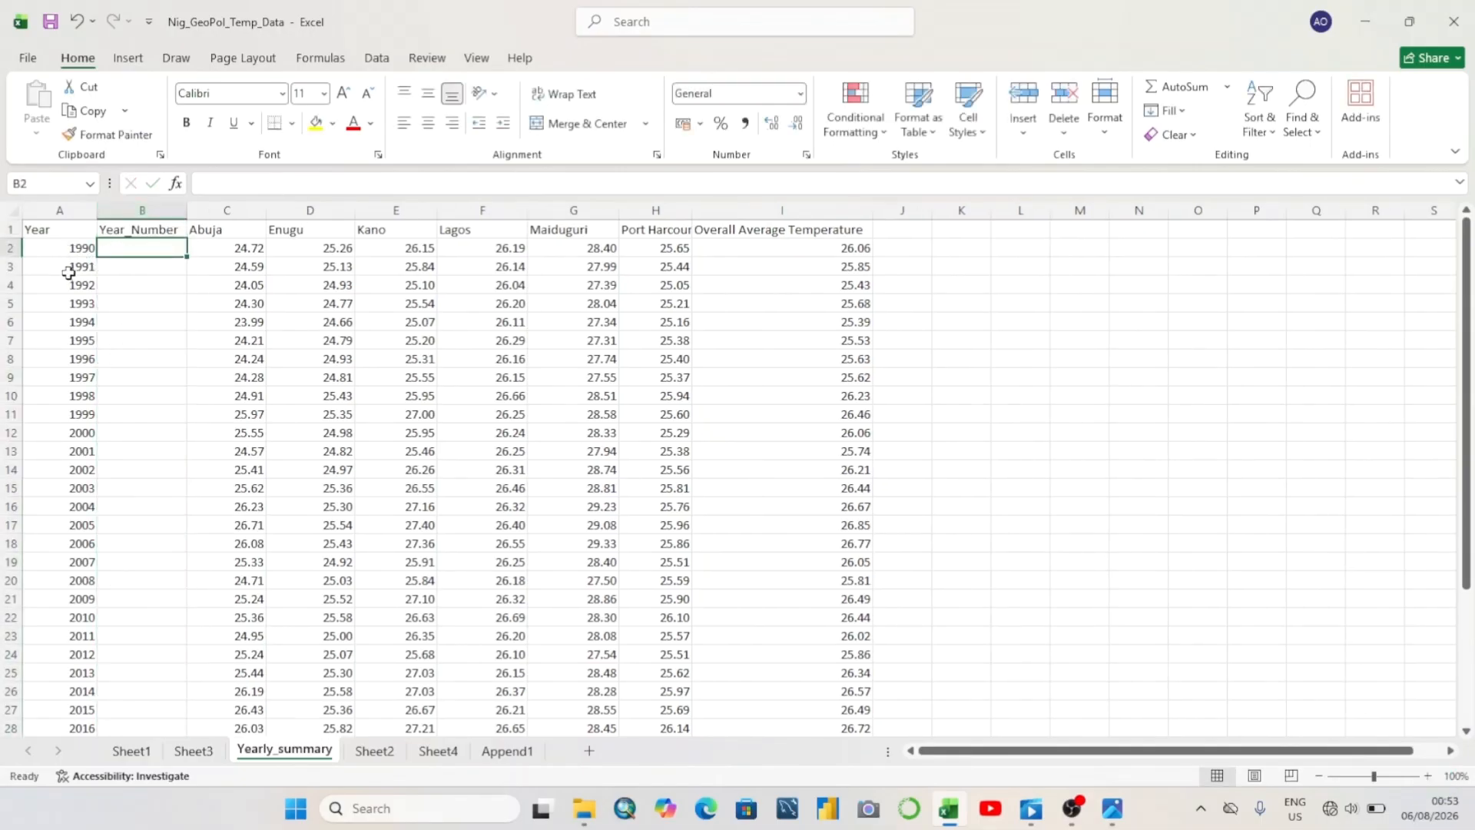
{"action": "double_click", "coordinate": [132, 250]}
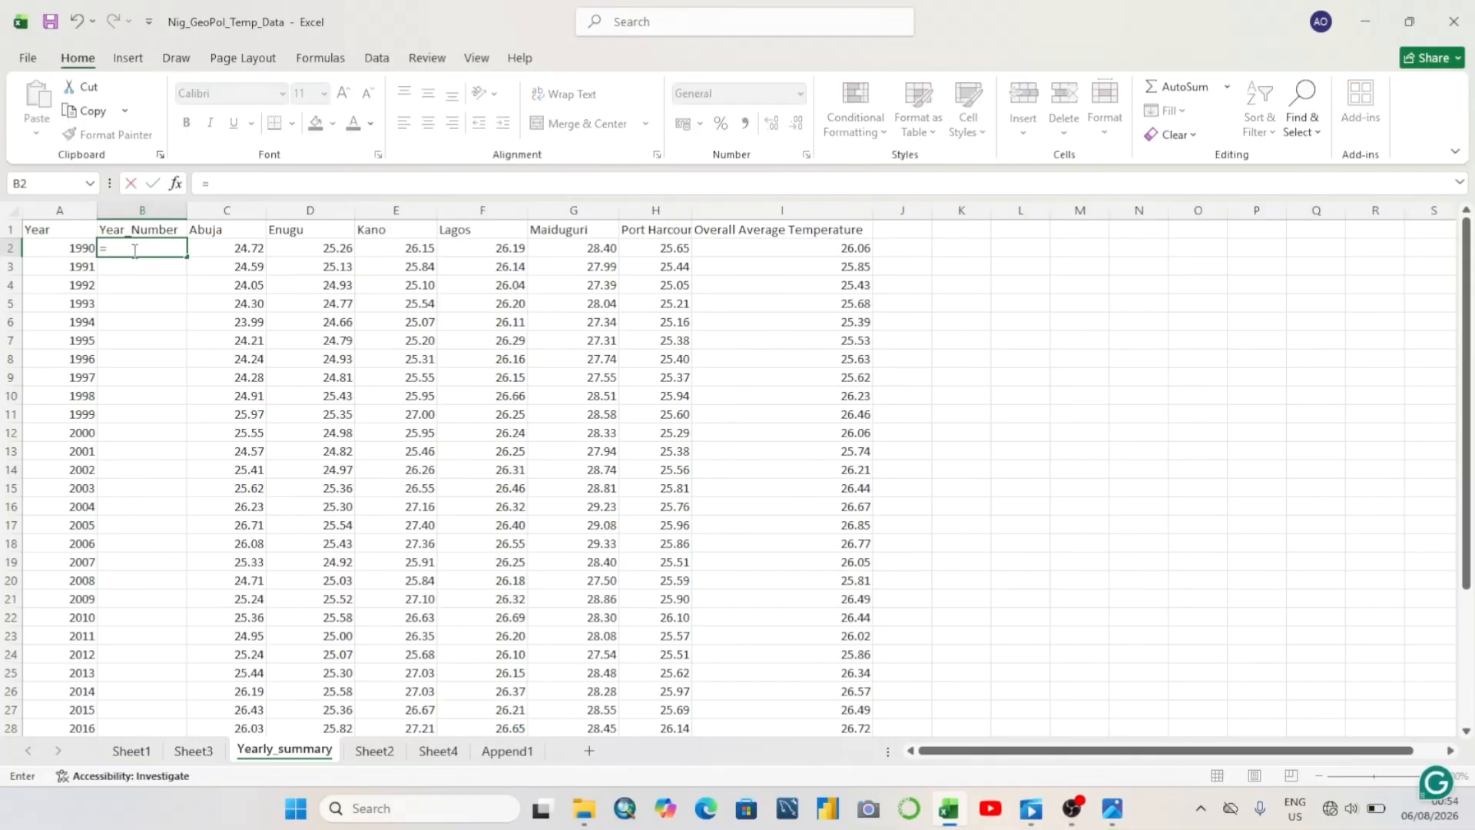
{"action": "type", "text": "=a"}
{"action": "key", "text": "BackSpace"}
{"action": "type", "text": "A2_"}
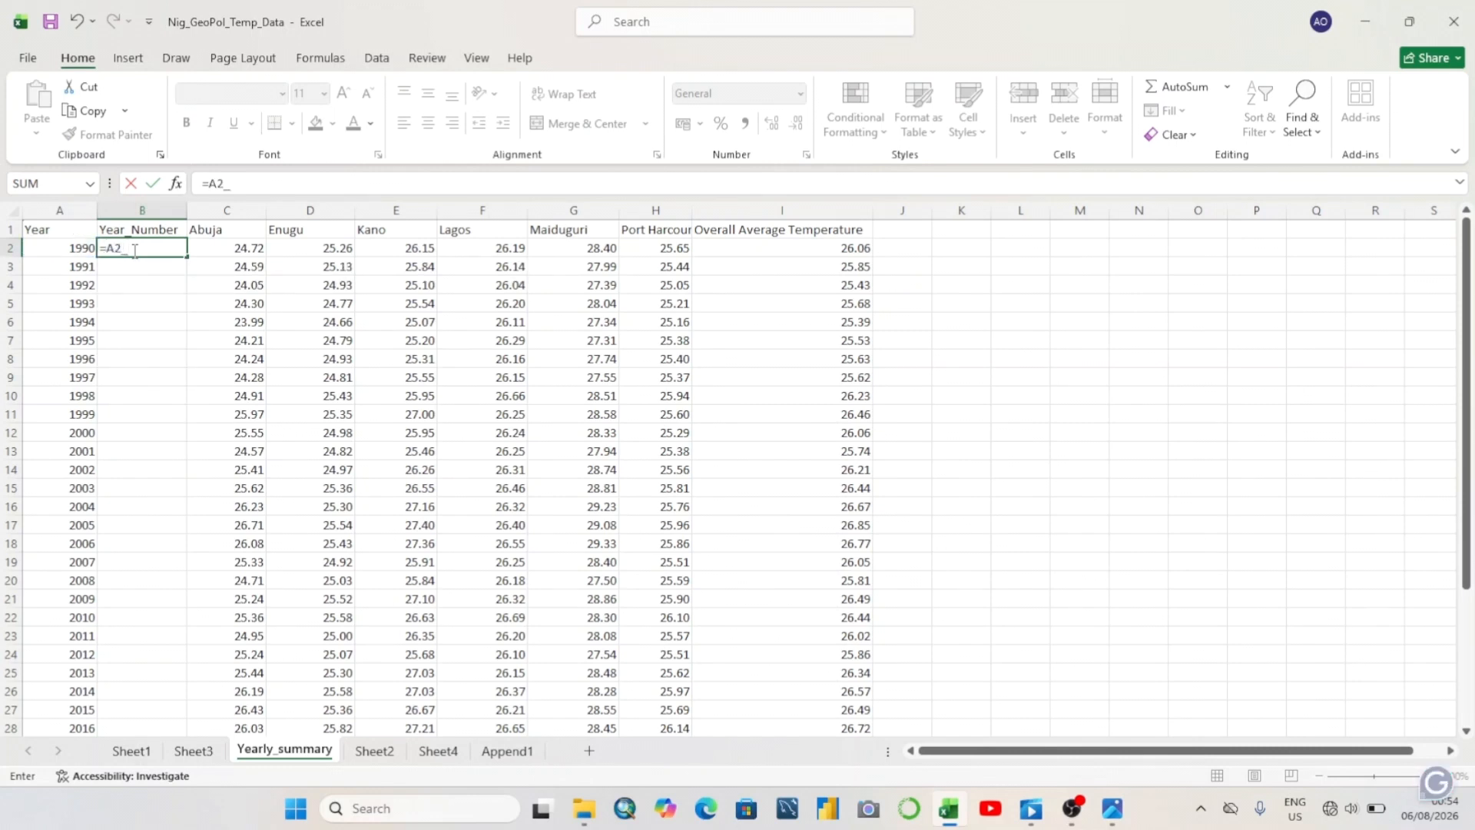
{"action": "key", "text": "BackSpace"}
{"action": "type", "text": "-"}
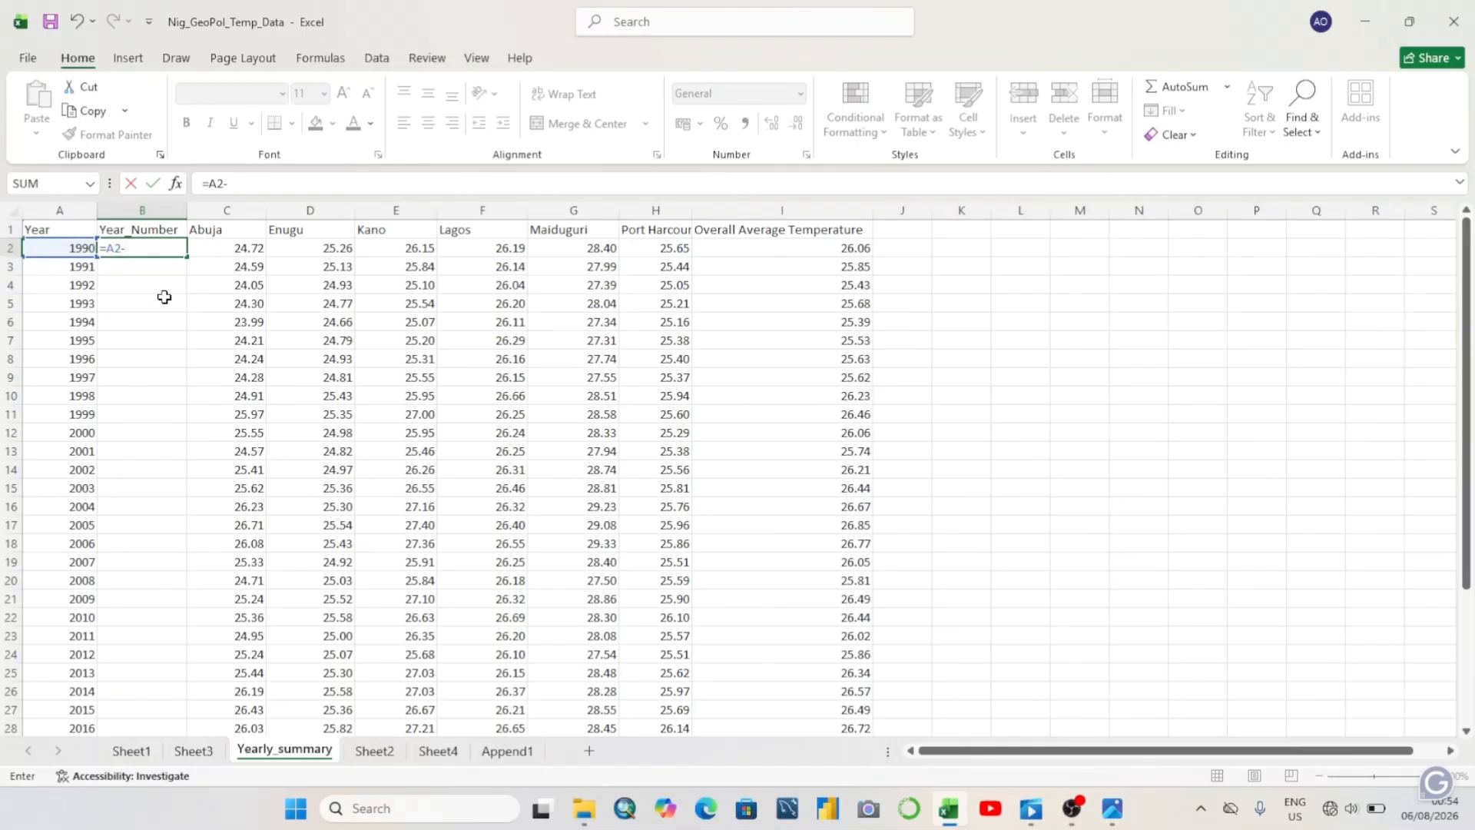
{"action": "type", "text": "$A$2"}
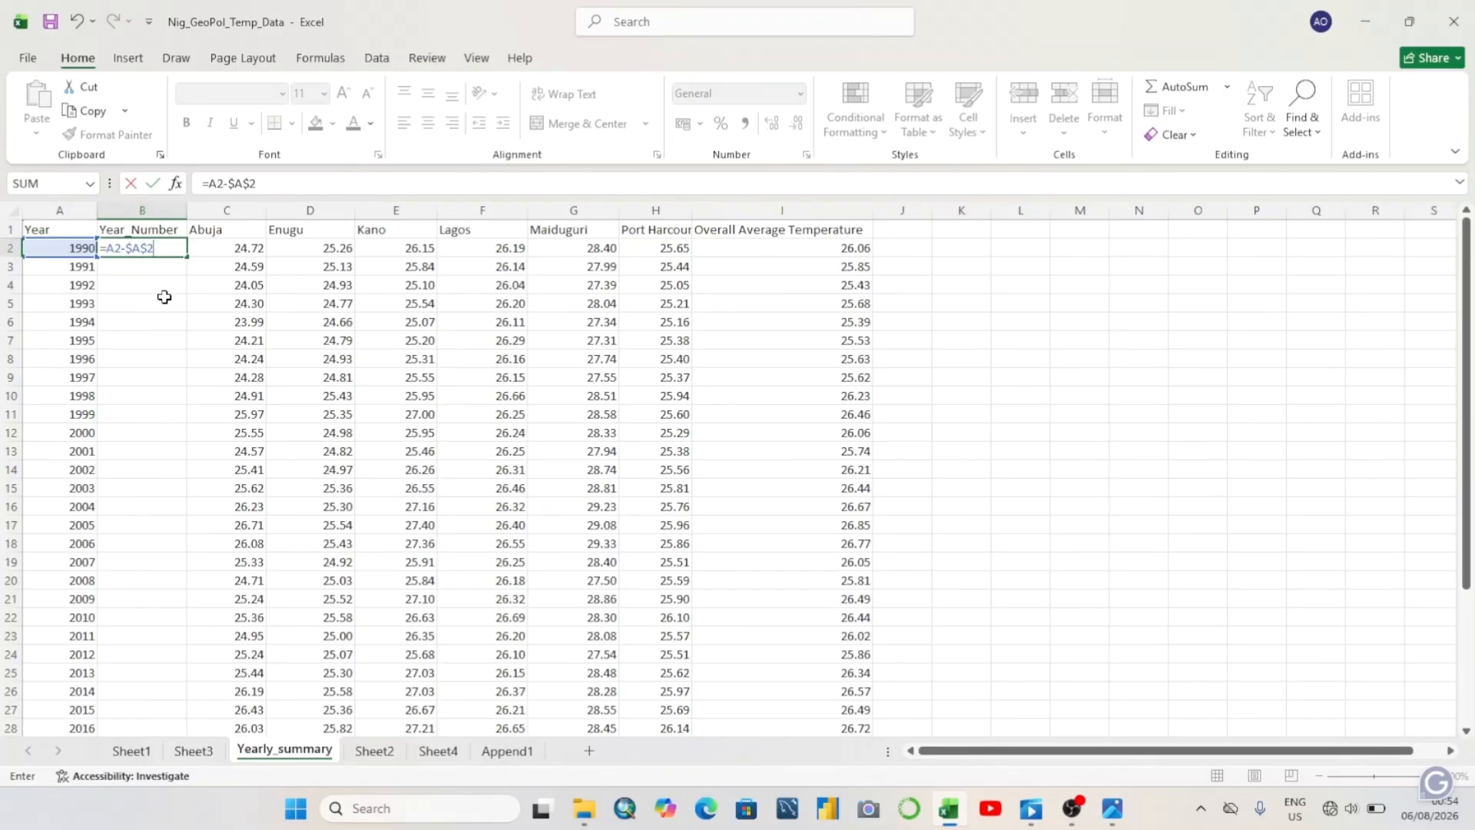
{"action": "double_click", "coordinate": [242, 185]}
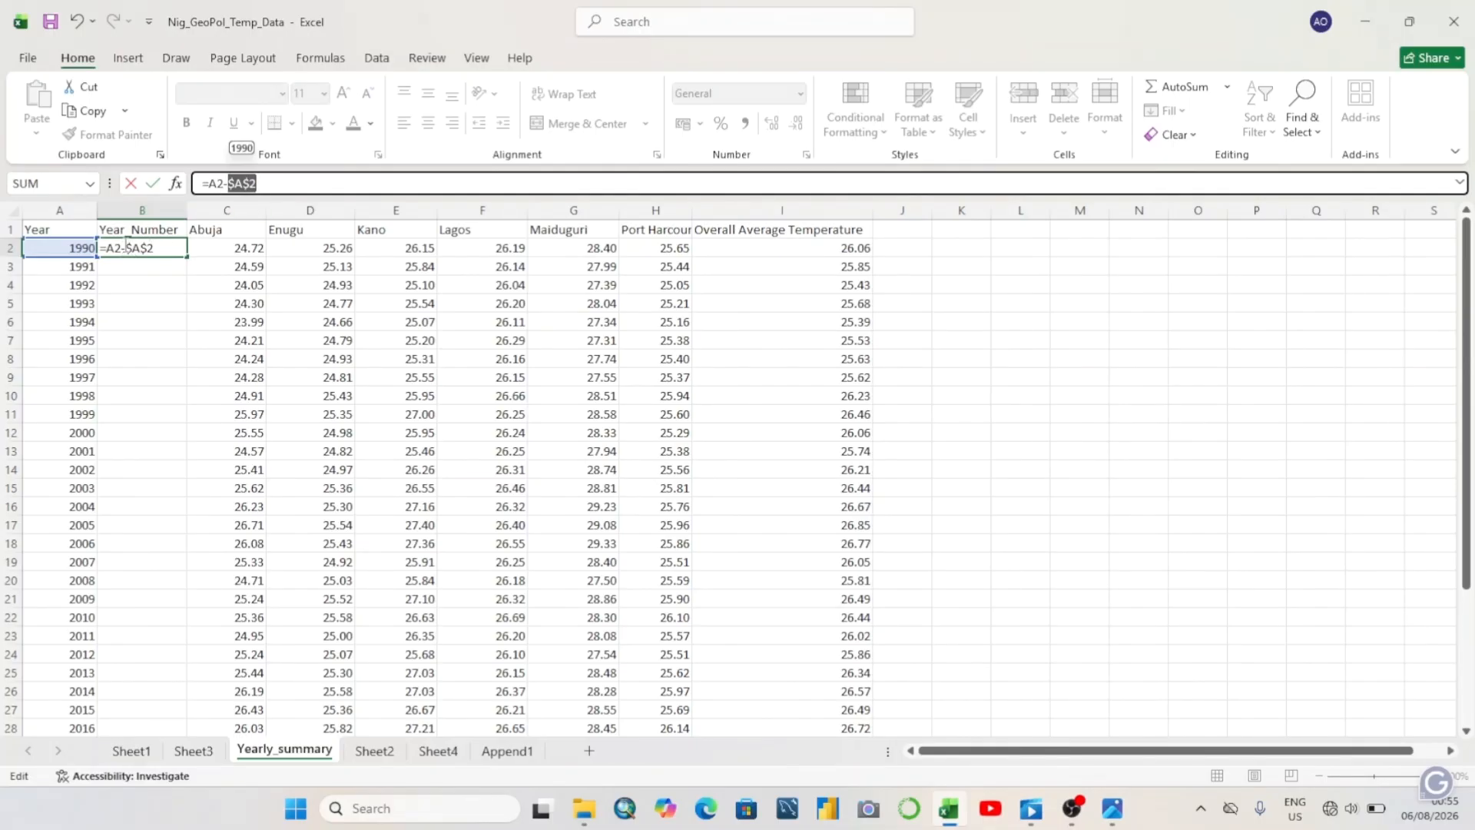
{"action": "left_click", "coordinate": [176, 248]}
{"action": "key", "text": "Return"}
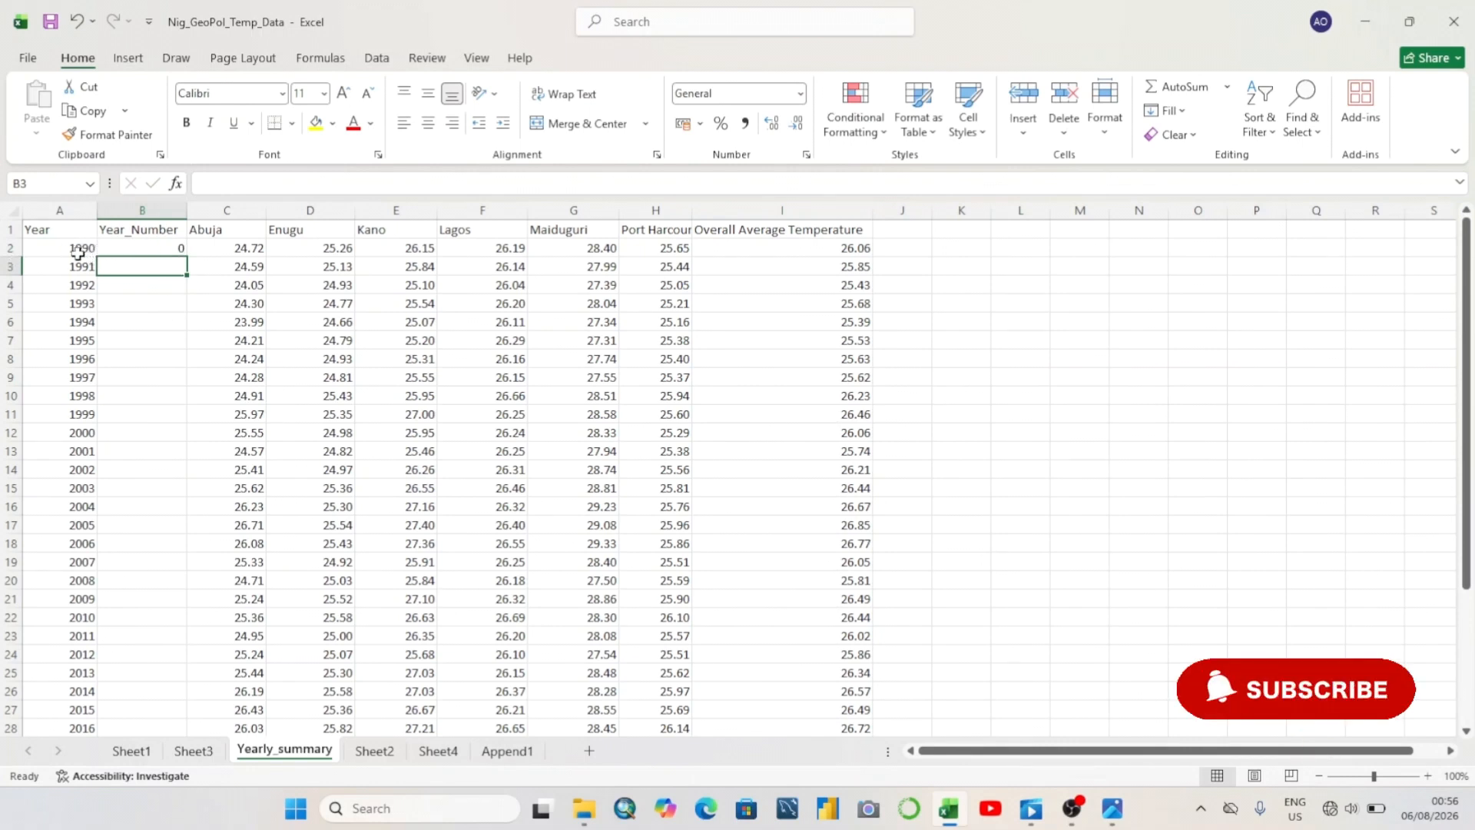
Try filling the B2 formula down the whole Year_Number column and then only to row 23, undoing each fill
{"action": "left_click", "coordinate": [167, 247]}
{"action": "double_click", "coordinate": [186, 256]}
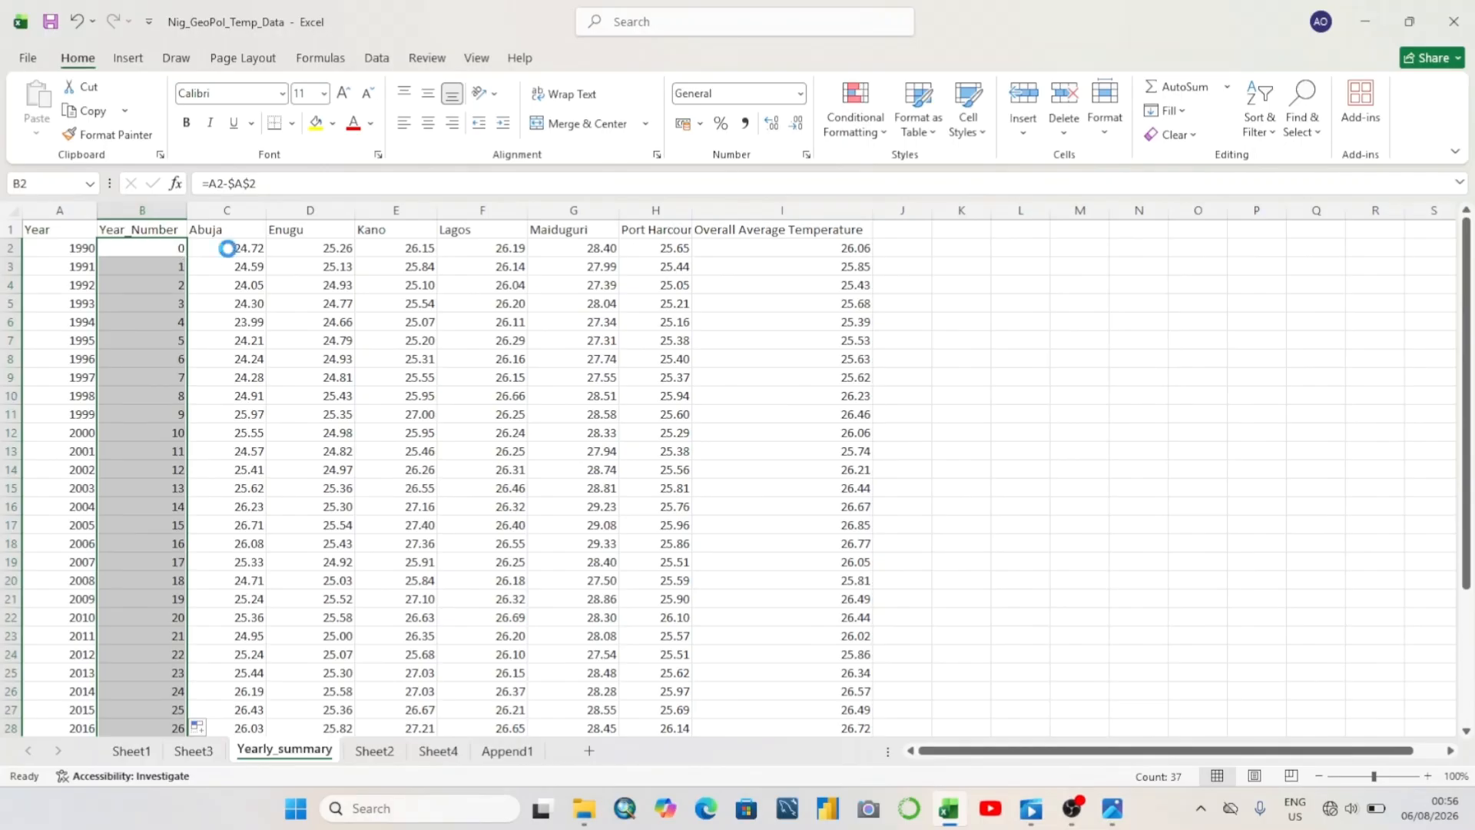
{"action": "key", "text": "ctrl+z"}
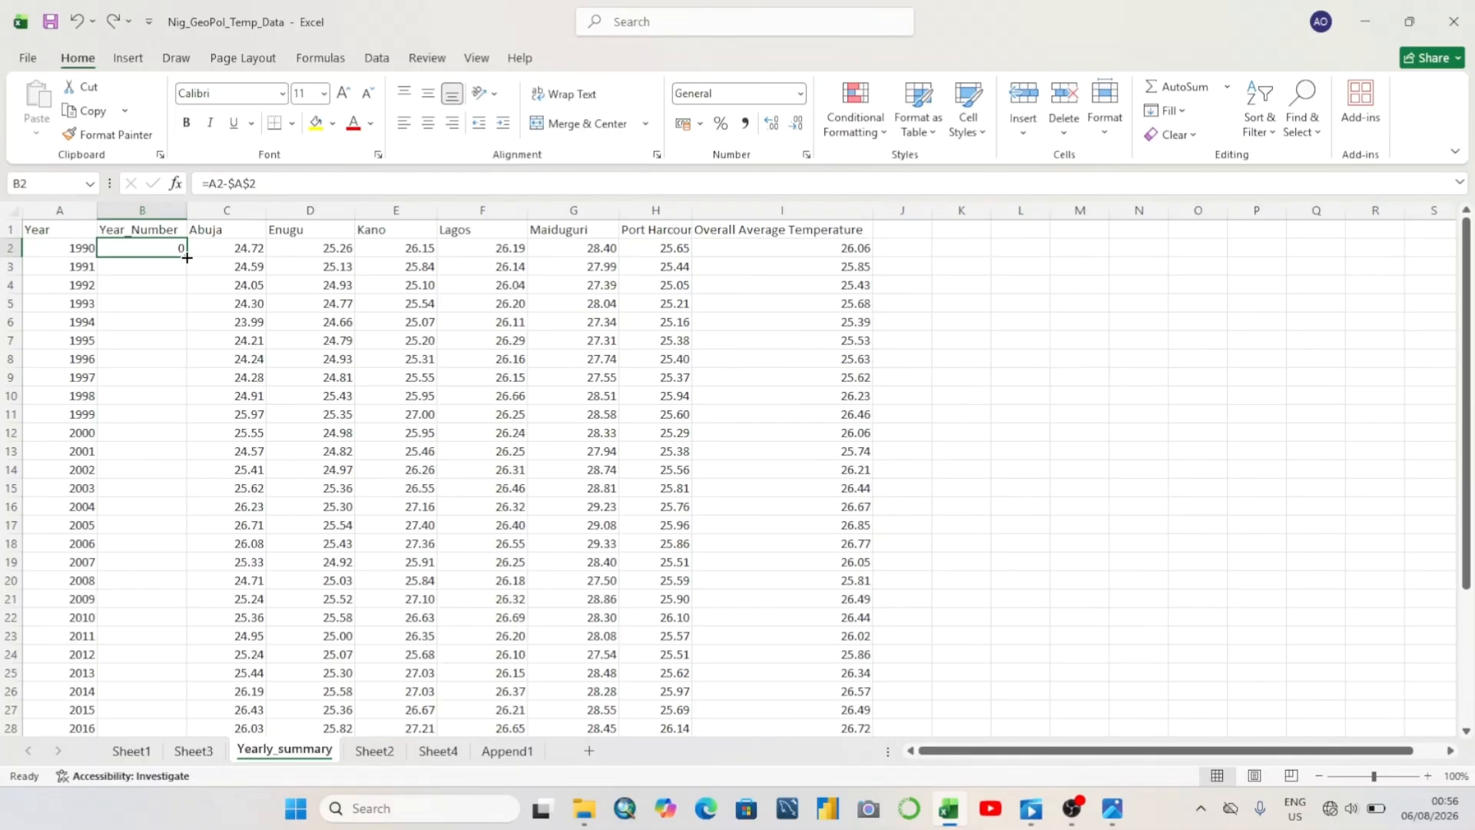
{"action": "left_click_drag", "start_coordinate": [187, 257], "coordinate": [201, 651]}
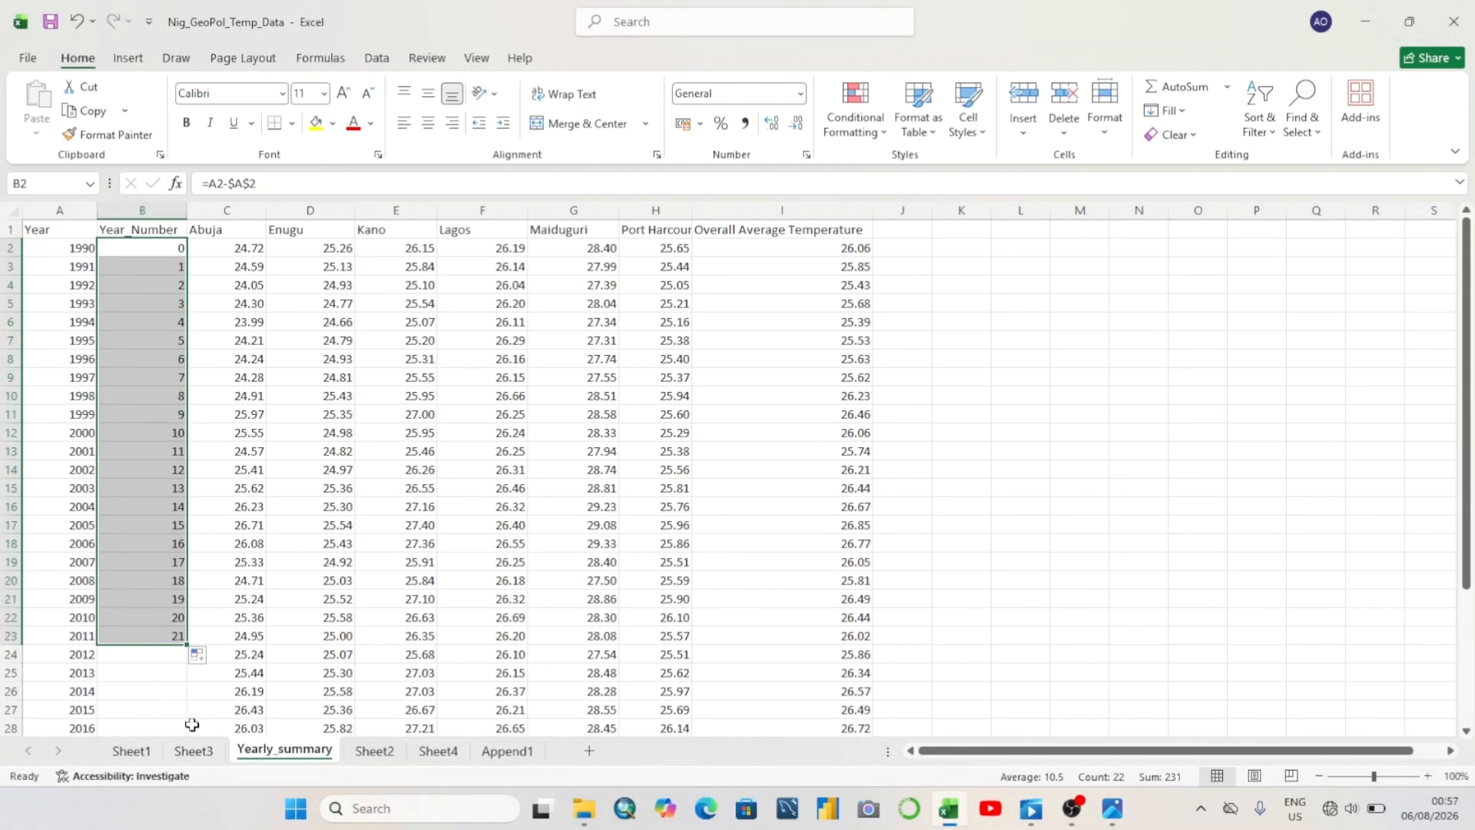
{"action": "key", "text": "ctrl+z"}
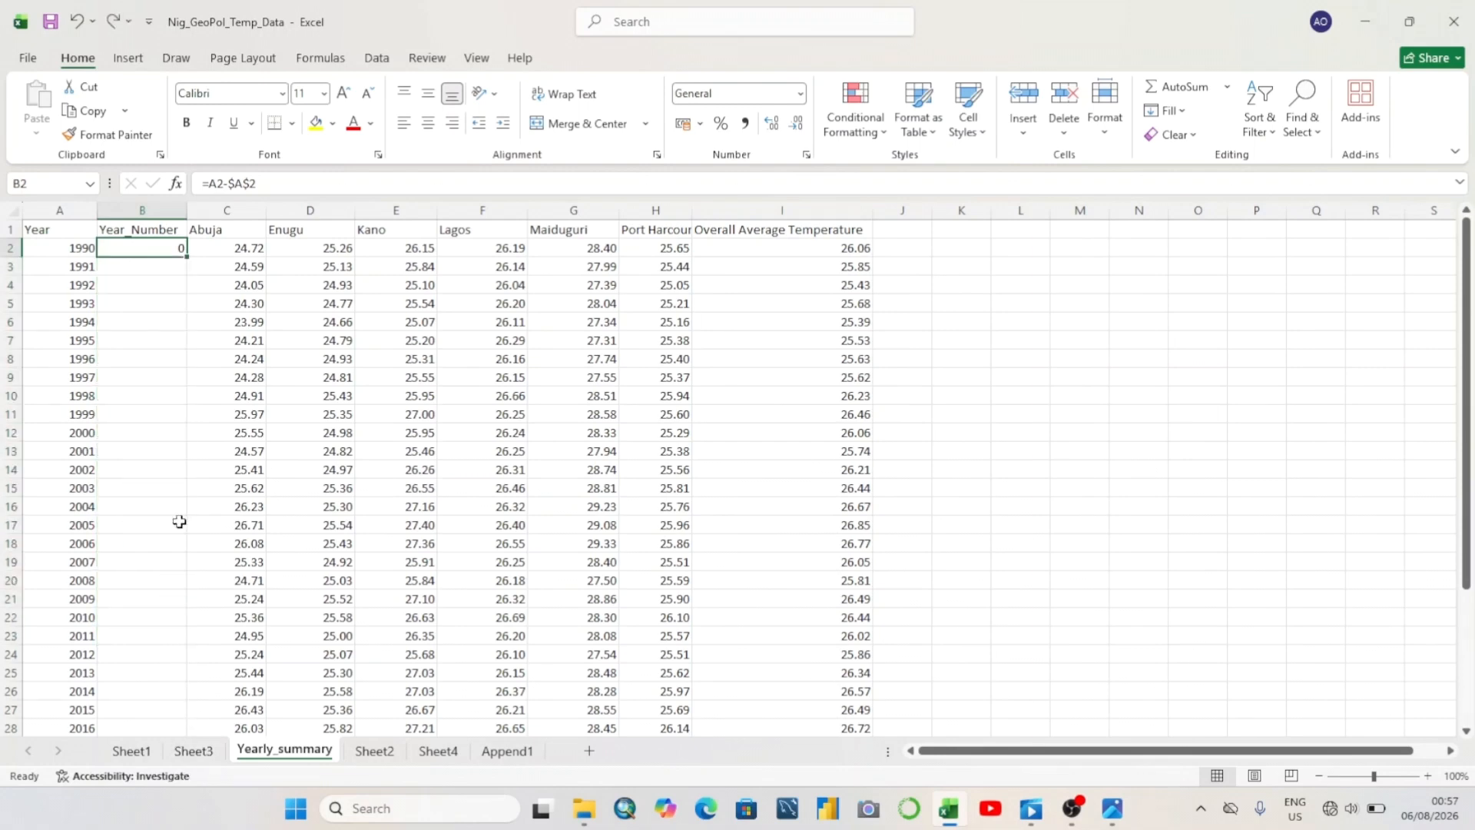
Fill the Year_Number formula from B2 down to the last table row and check the rows at the end
{"action": "double_click", "coordinate": [185, 257]}
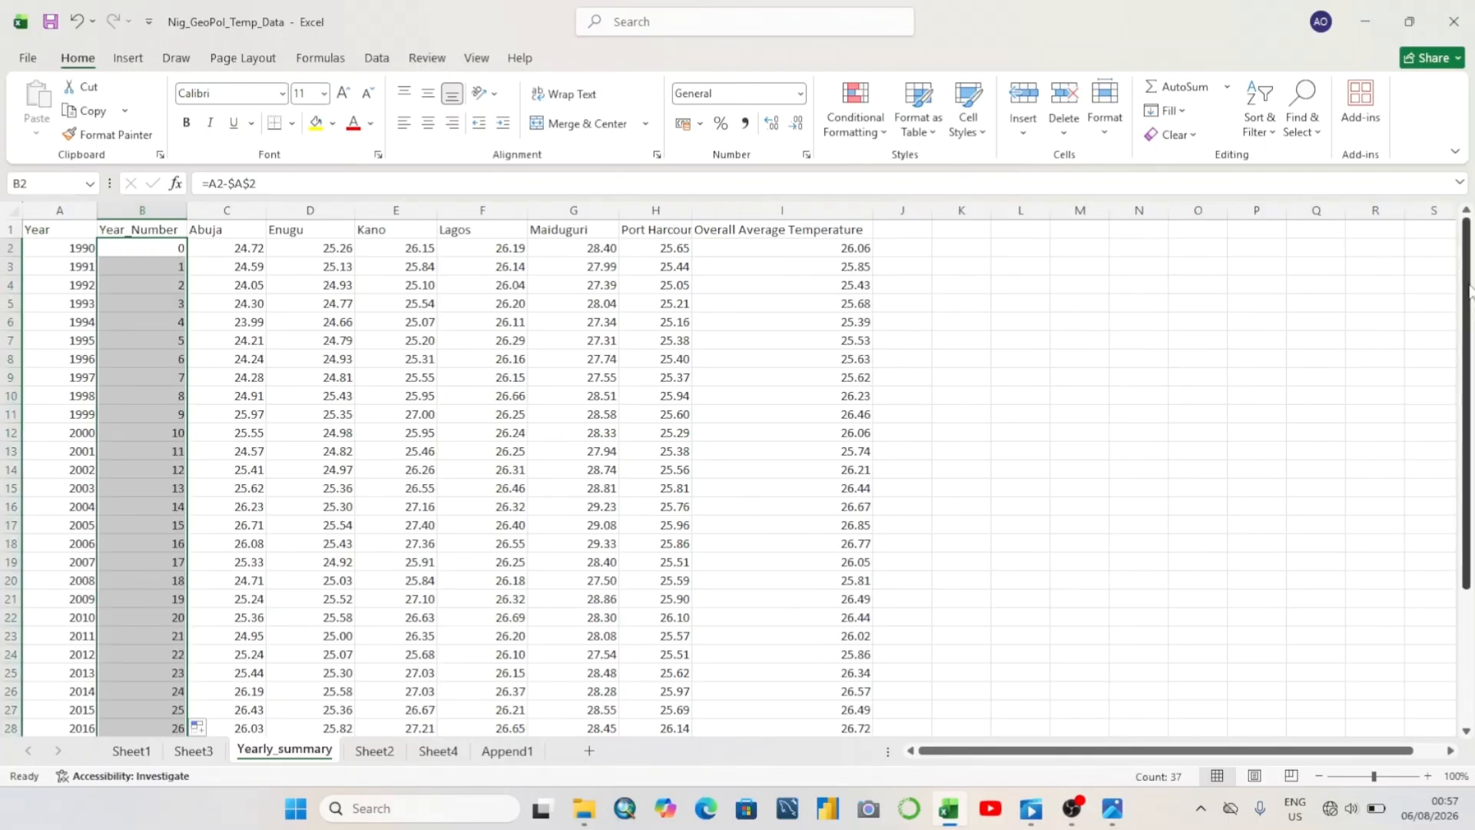
{"action": "left_click_drag", "start_coordinate": [1468, 293], "coordinate": [1469, 426]}
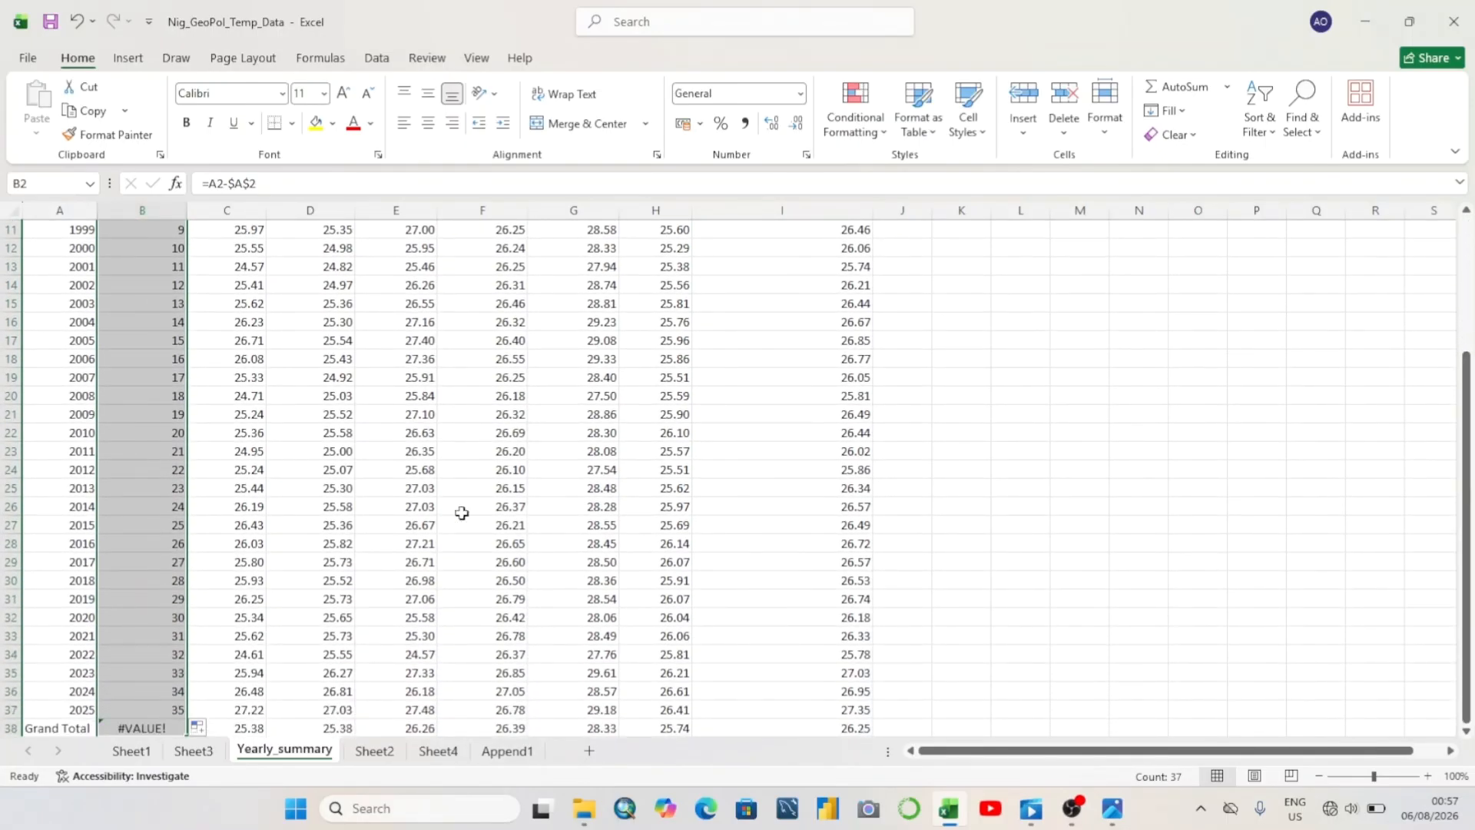
{"action": "left_click", "coordinate": [6, 711]}
{"action": "left_click", "coordinate": [6, 709]}
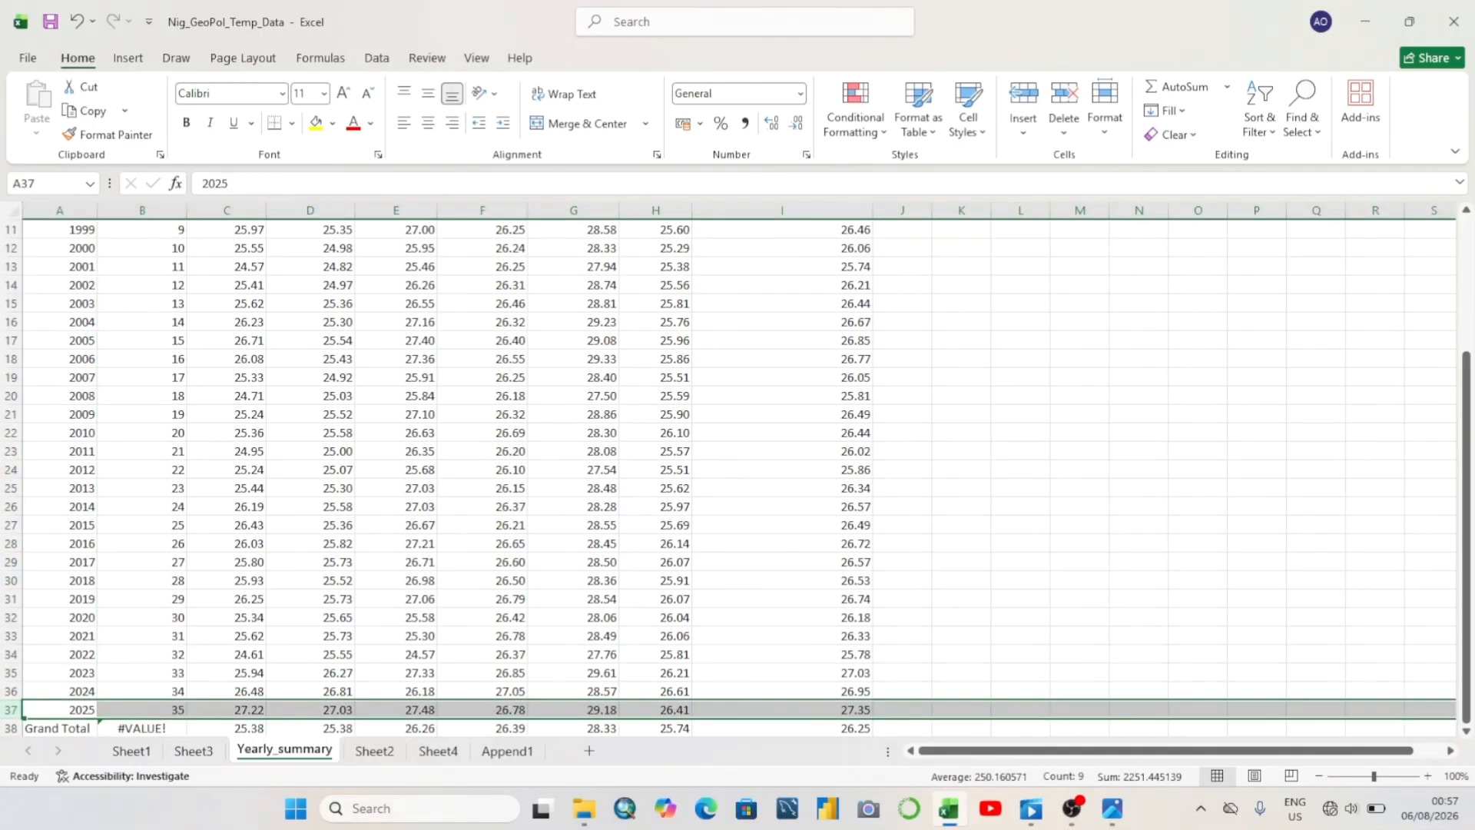
Enter the headings City in K2 and Rate of Change in L2, and widen both columns
{"action": "scroll", "coordinate": [960, 253], "scroll_direction": "up", "scroll_amount": 4}
{"action": "left_click", "coordinate": [964, 249]}
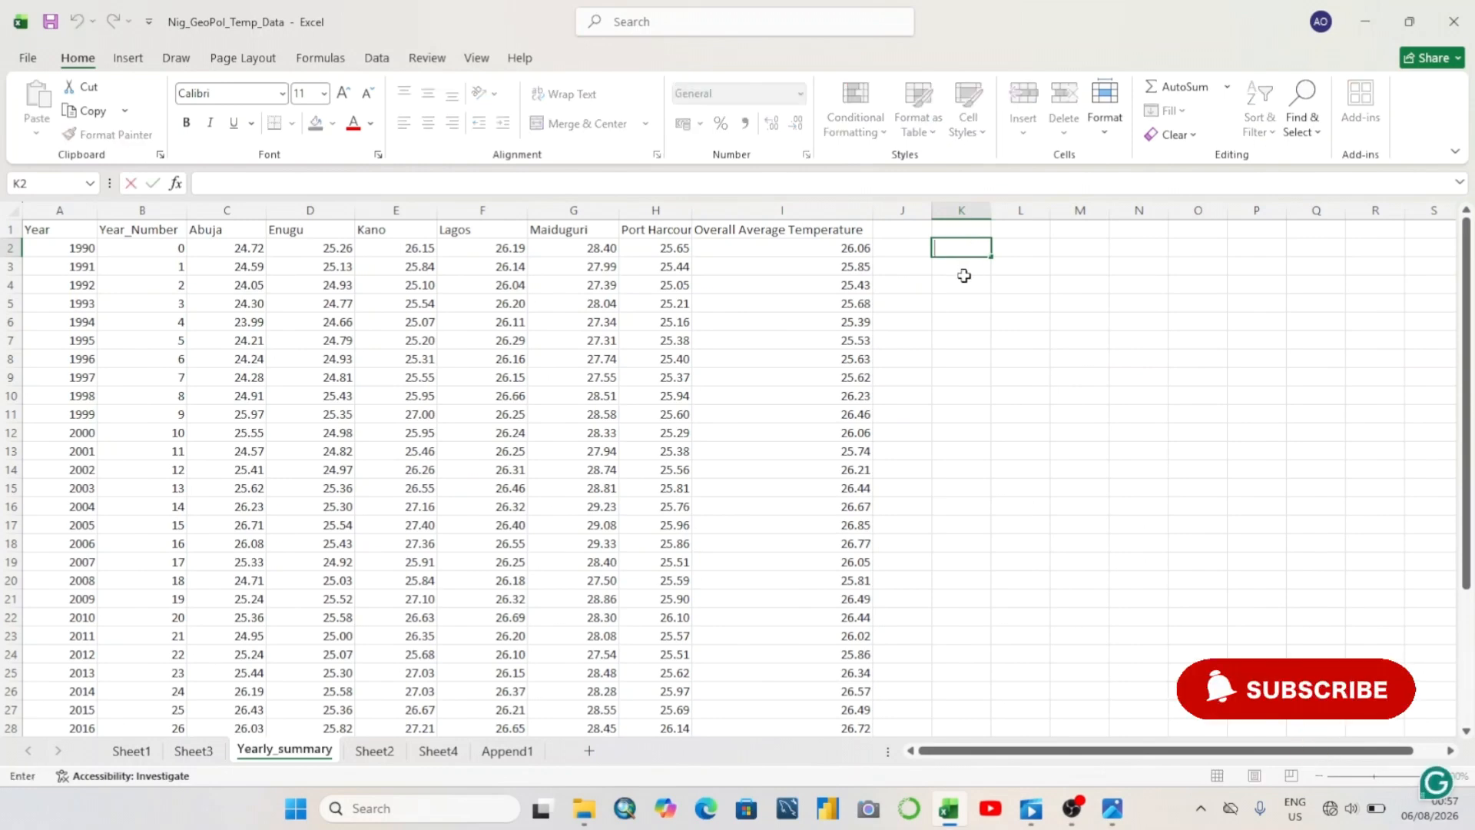
{"action": "type", "text": "City"}
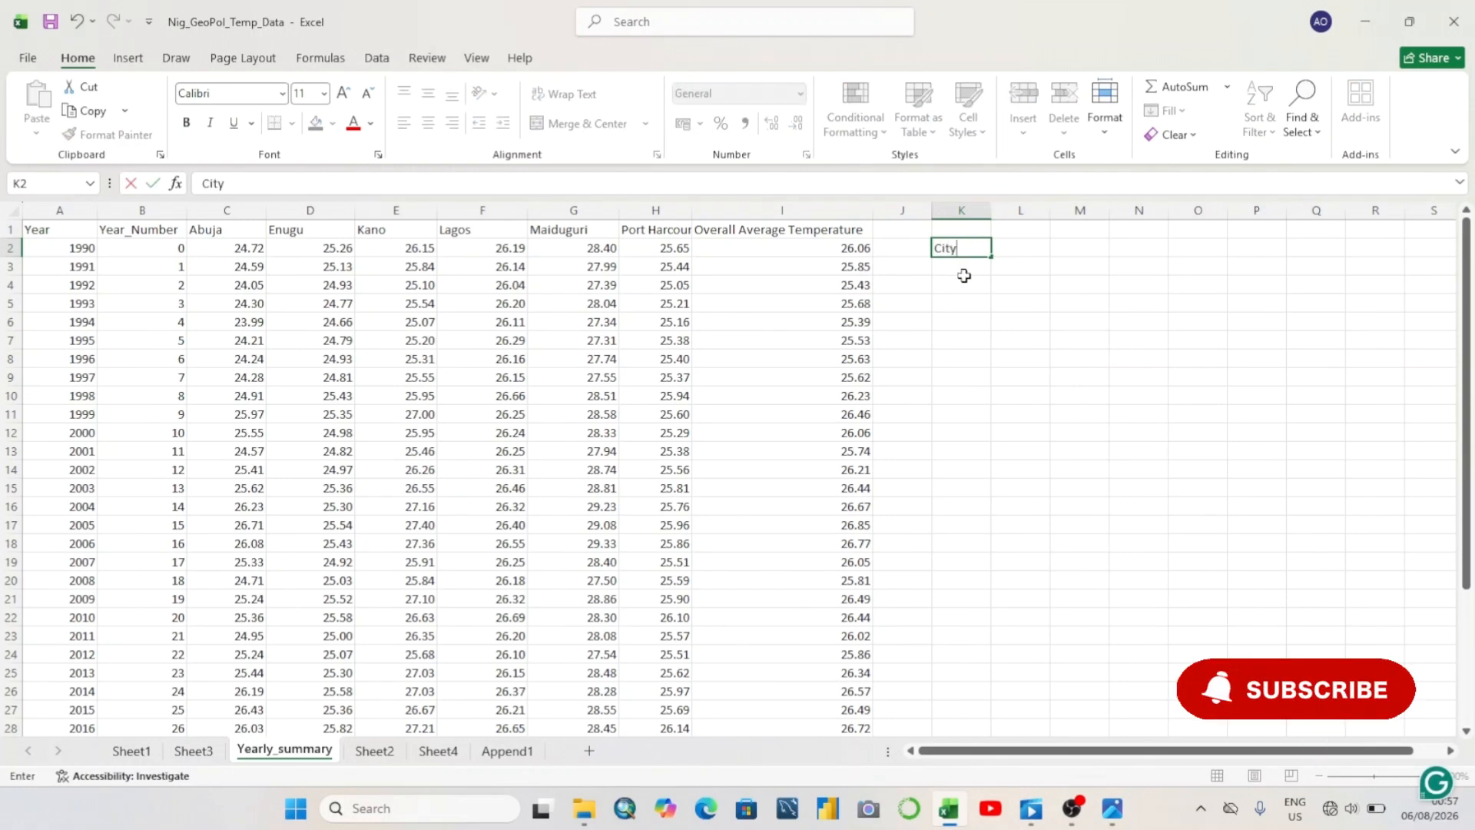
{"action": "left_click", "coordinate": [1030, 246]}
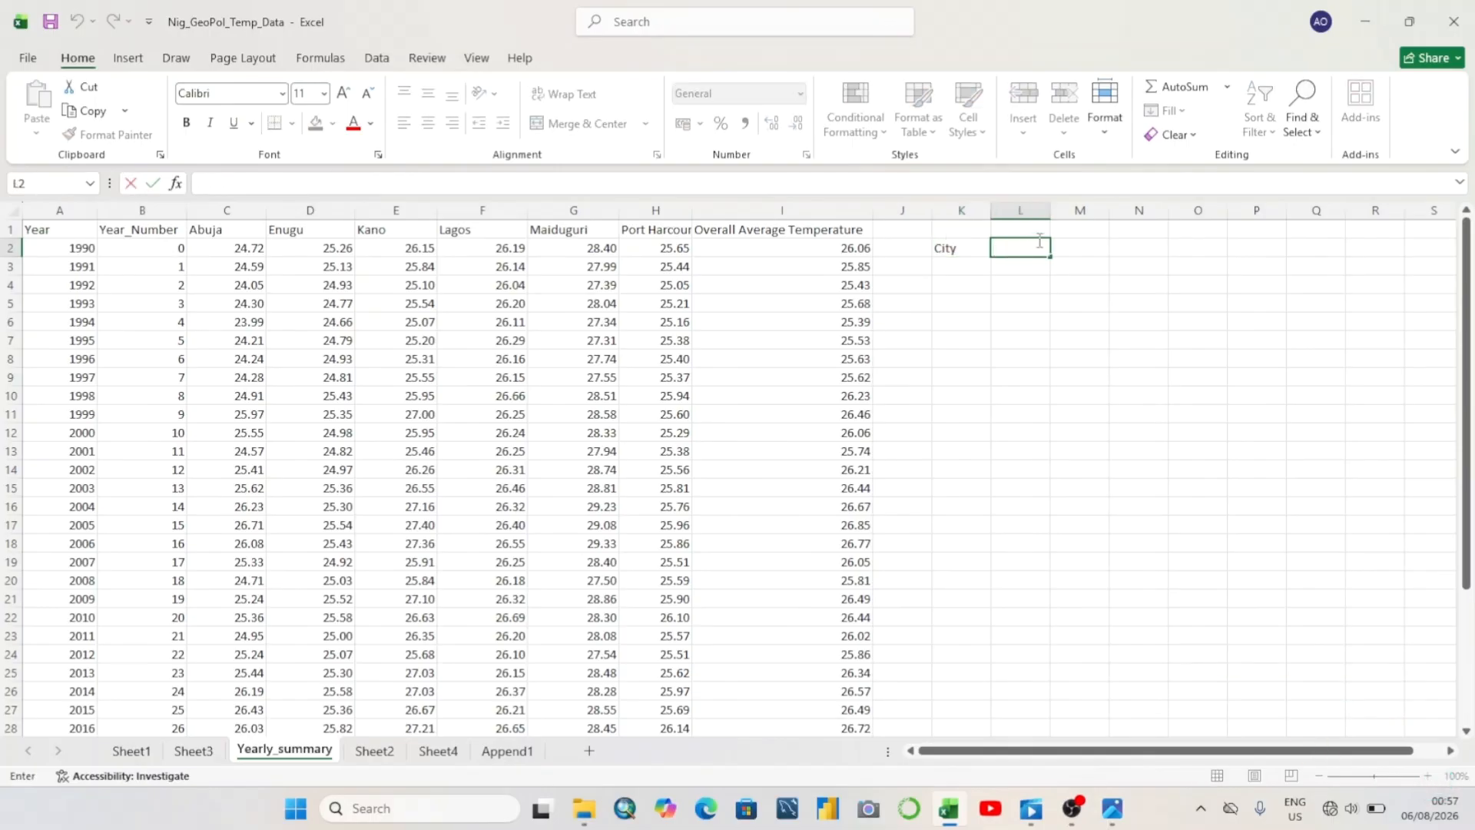
{"action": "type", "text": "Rate of Change"}
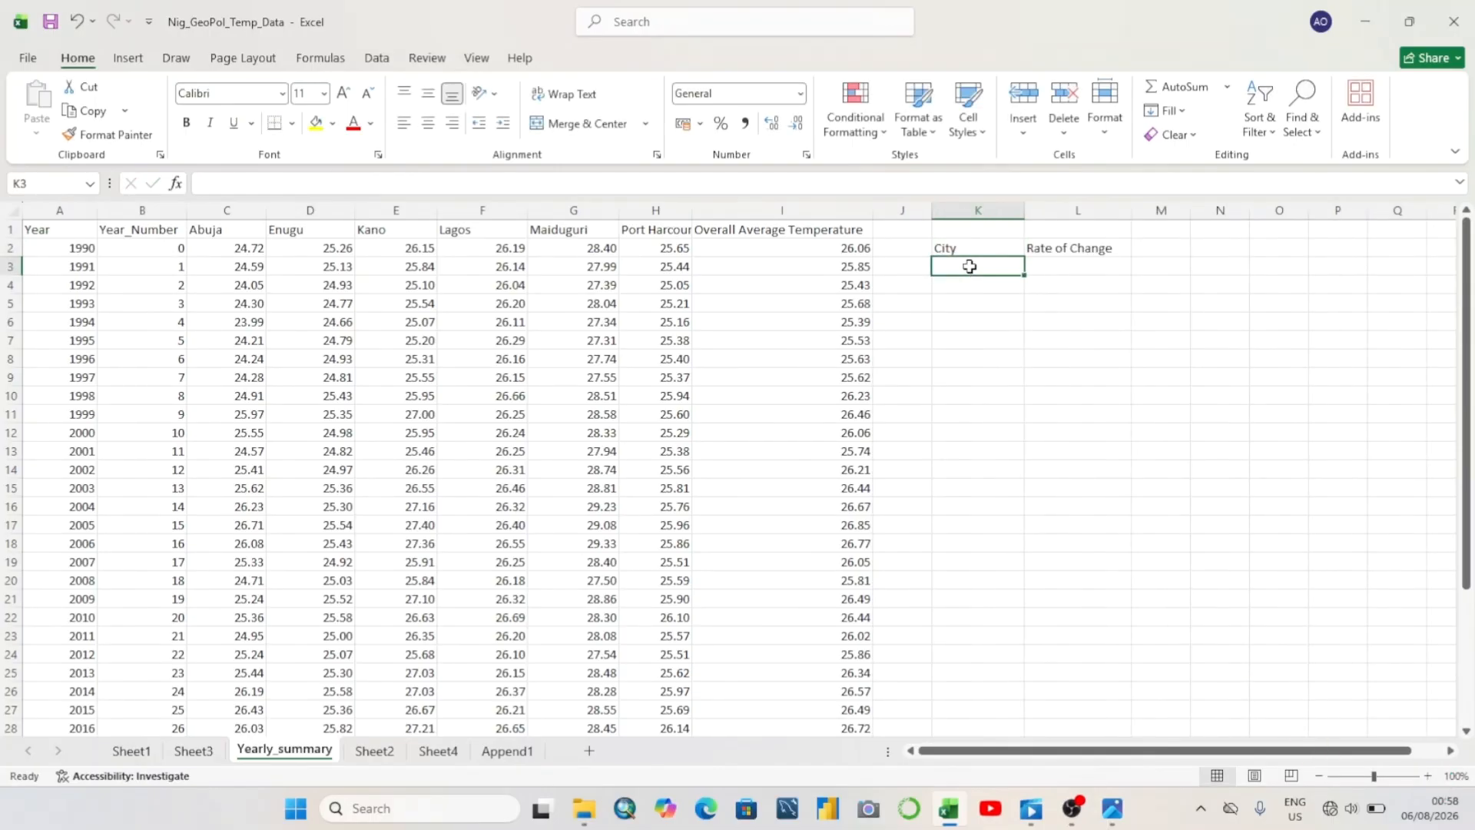
List the cities Abuja, Enugu, Kano, Lagos, Maiduguri and PortHarcourt under the City heading in K3 to K8
{"action": "type", "text": "Abuja"}
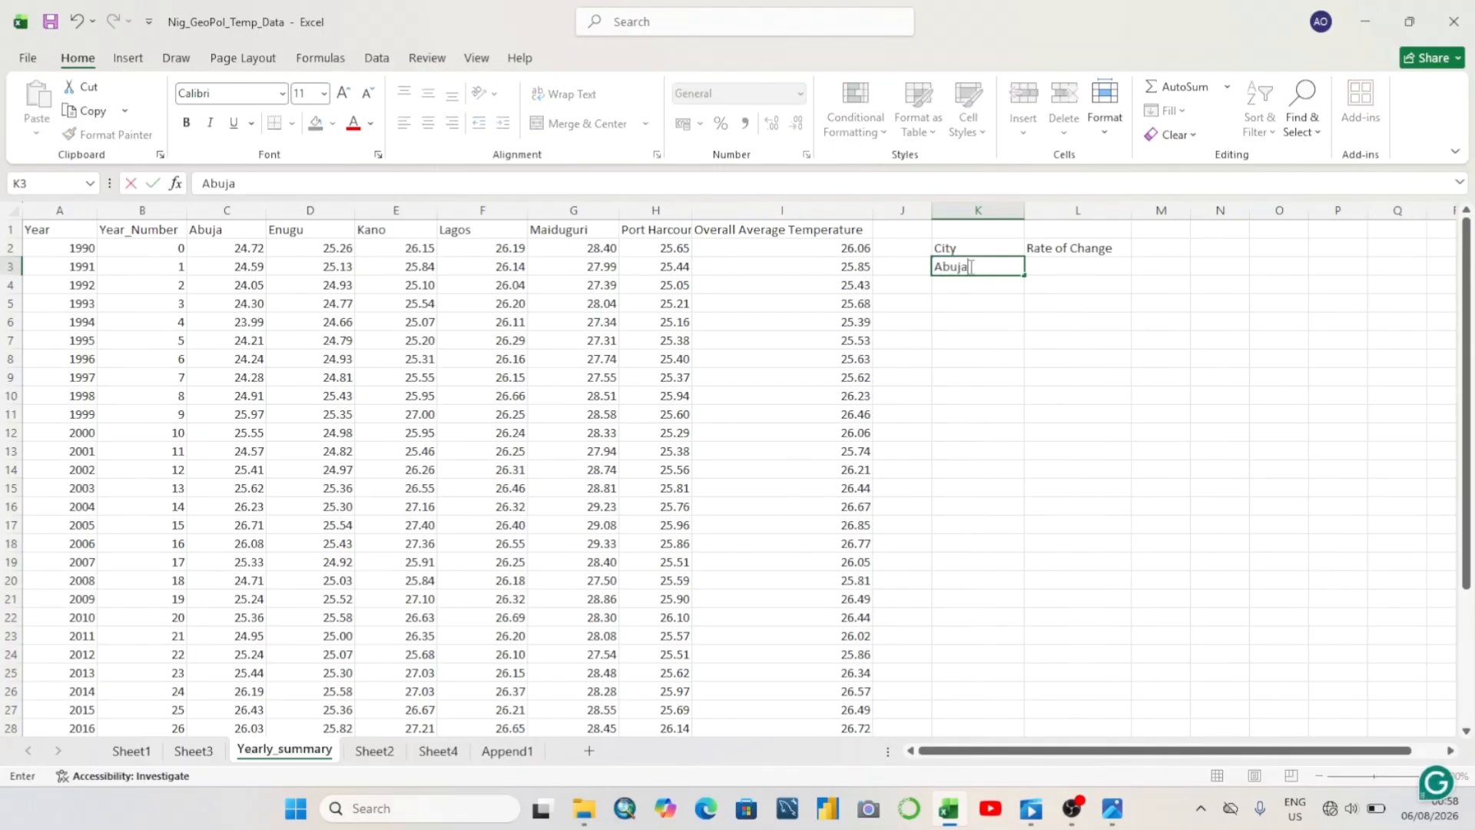
{"action": "key", "text": "Return"}
{"action": "type", "text": "Enugu Kano Lagos Maiduguri PortH"}
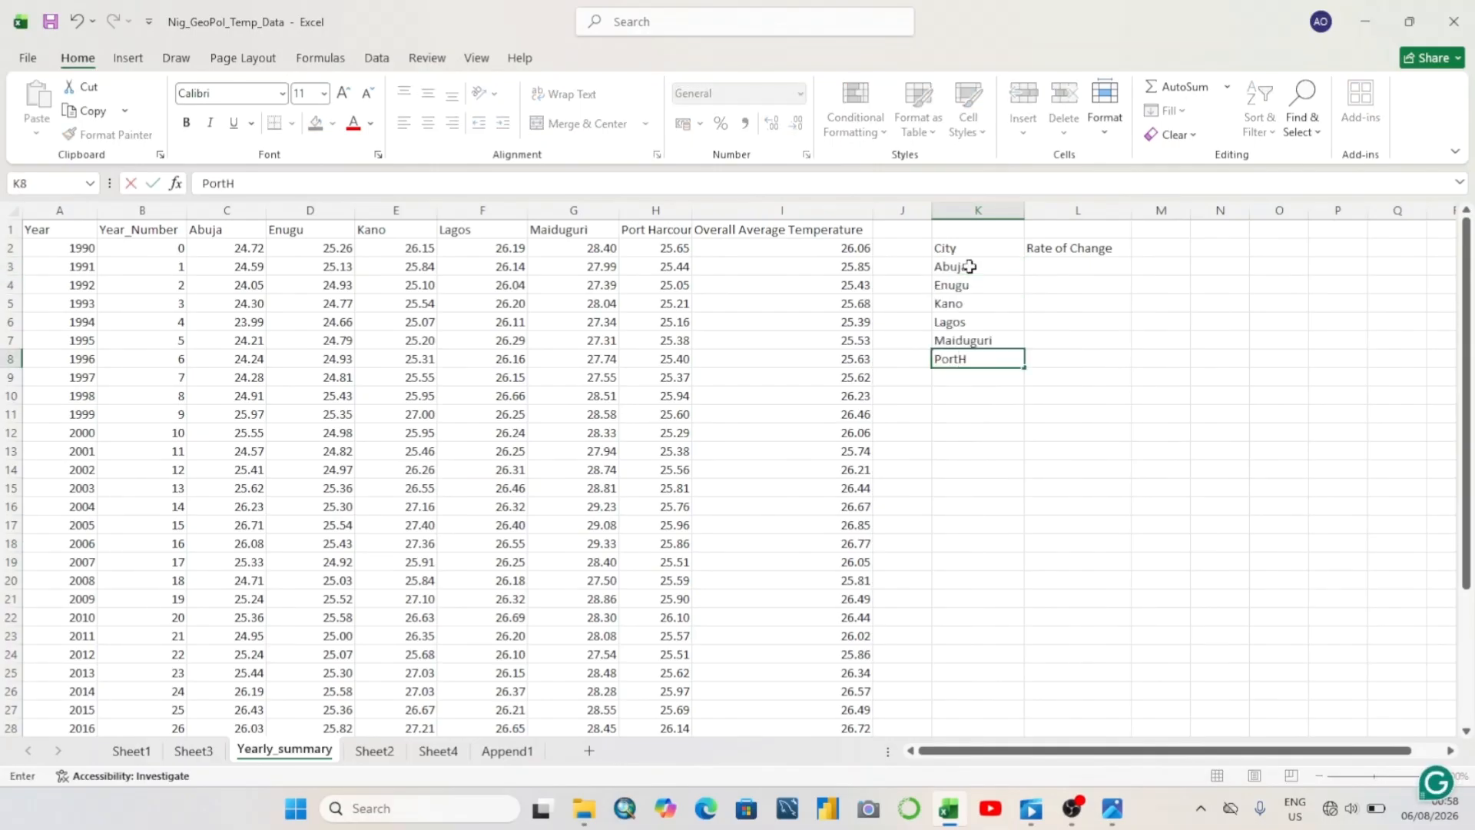
{"action": "type", "text": "arcourt"}
Begin a SLOPE formula in L3 for Abuja with C2:C37 as the known y values
{"action": "left_click", "coordinate": [1055, 267]}
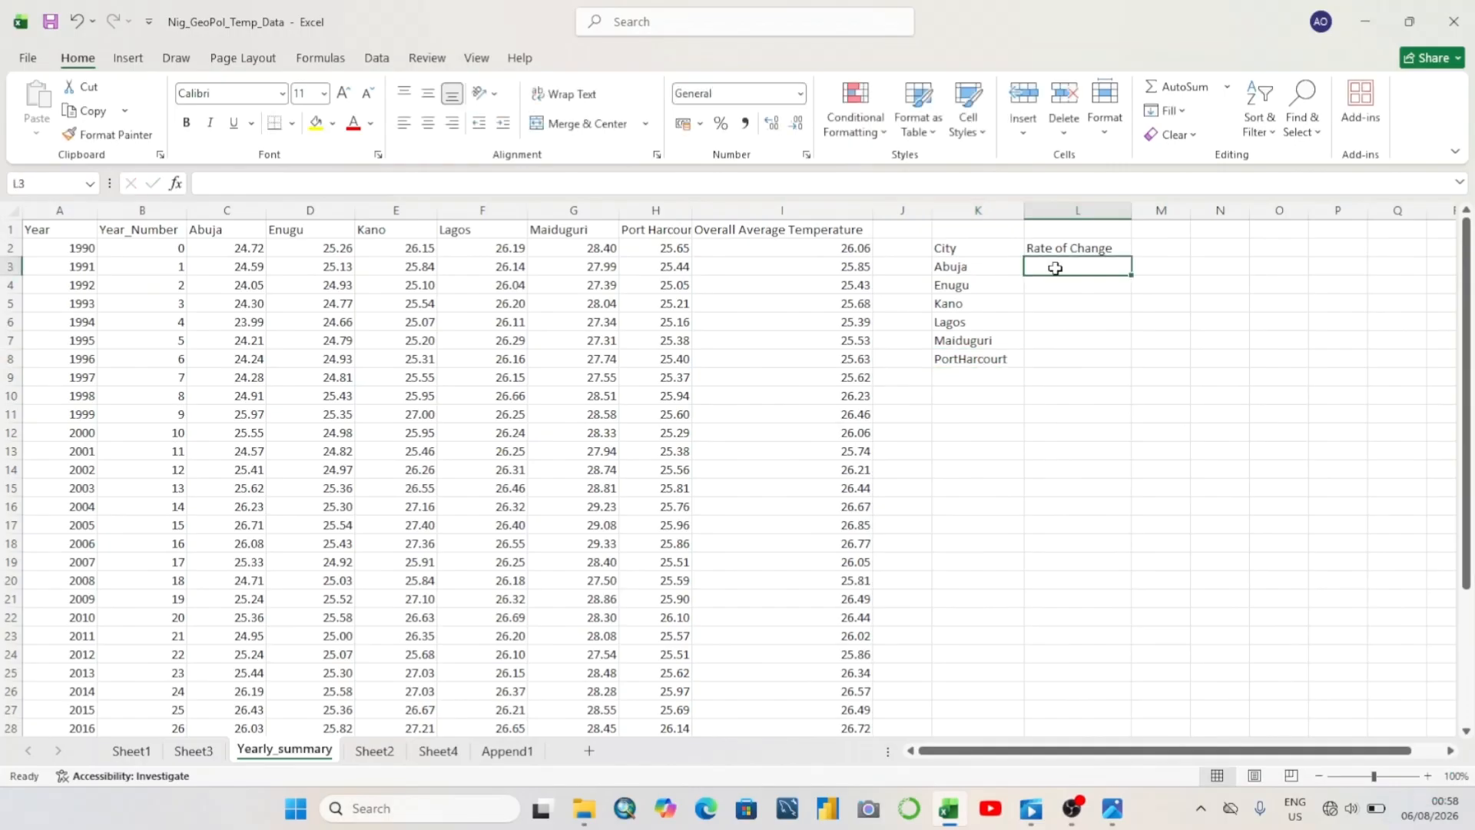
{"action": "double_click", "coordinate": [1057, 271]}
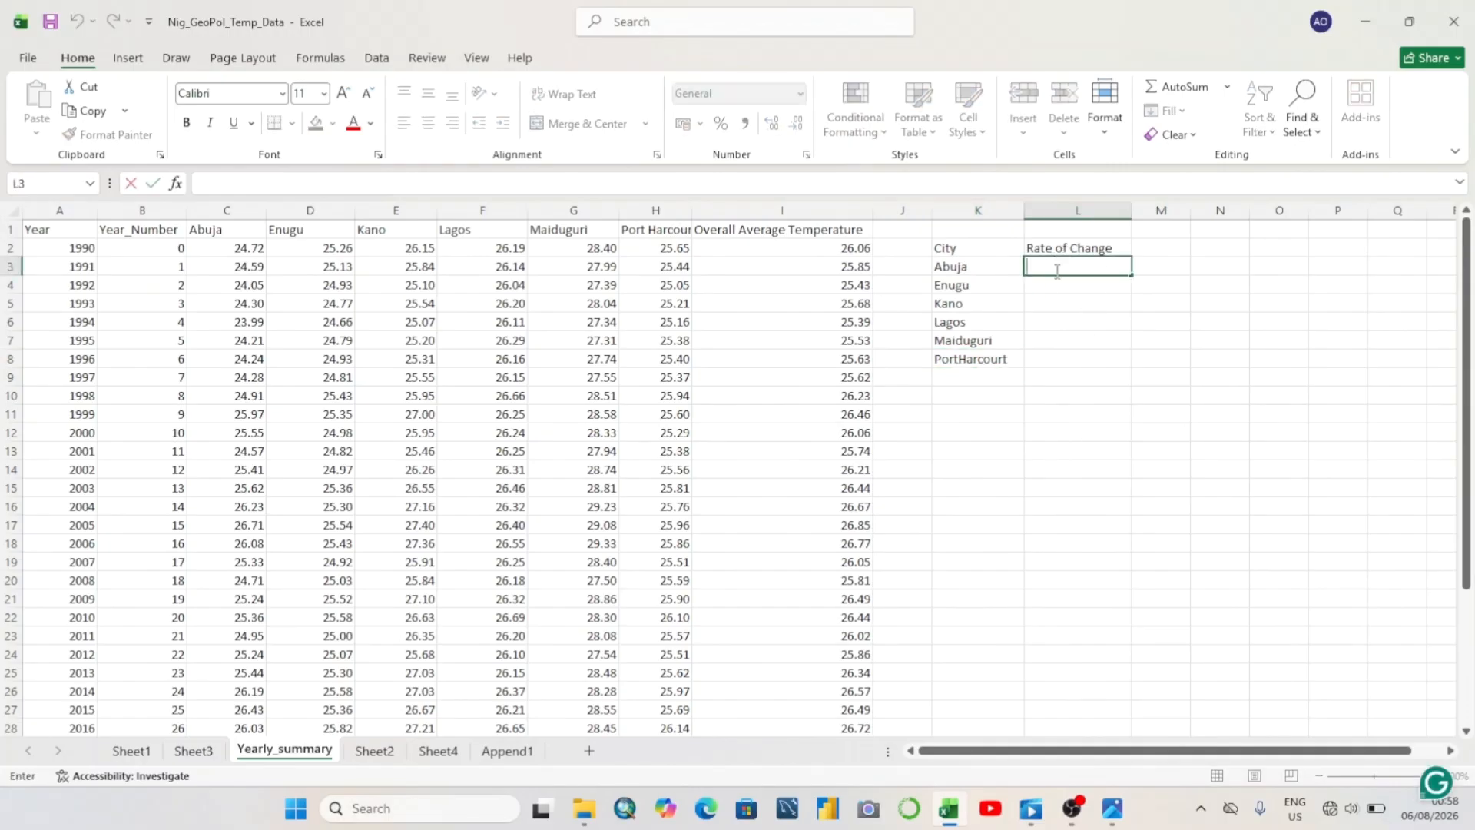
{"action": "type", "text": "=SLOPE"}
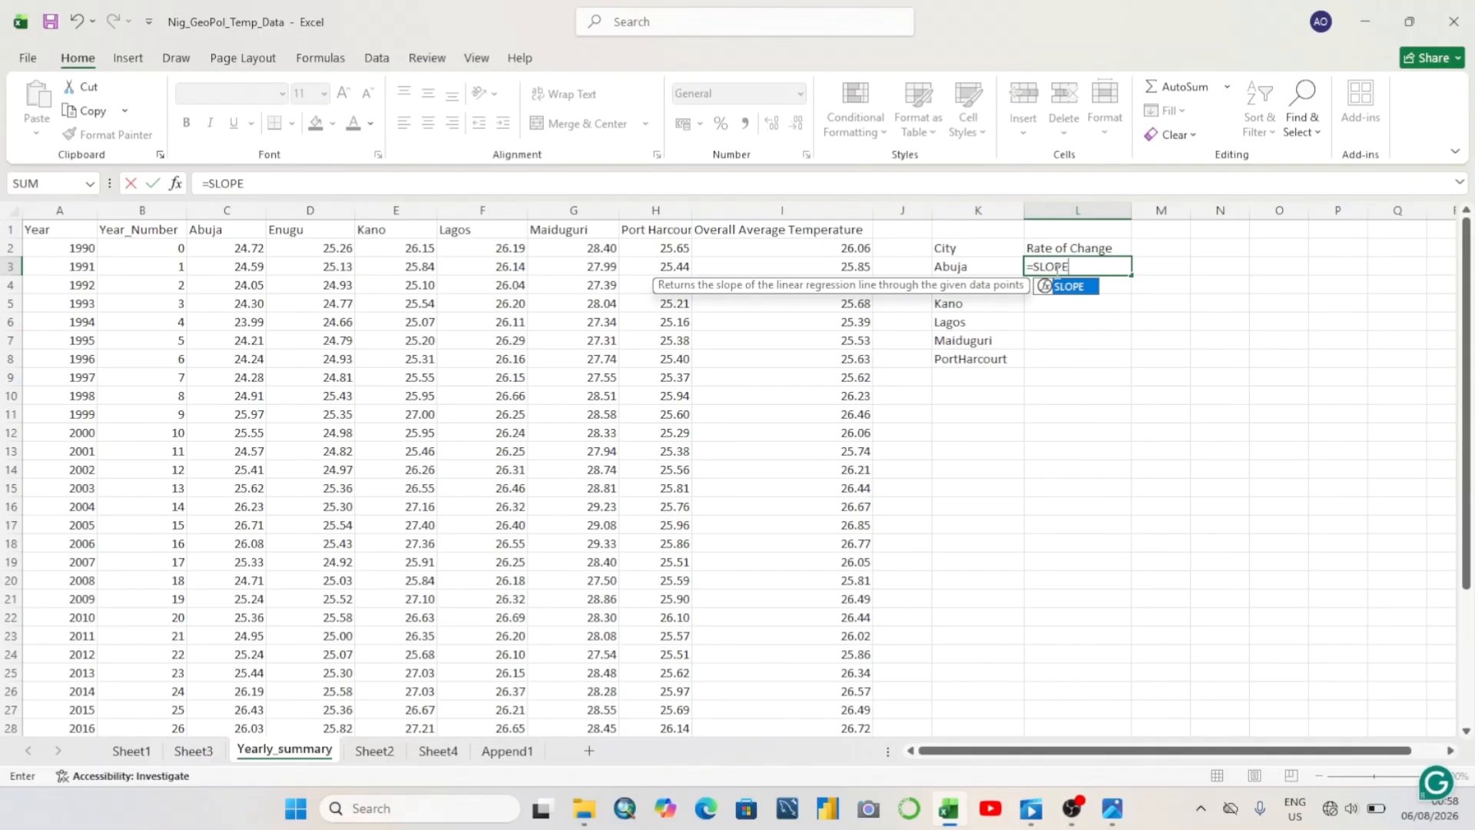
{"action": "type", "text": "("}
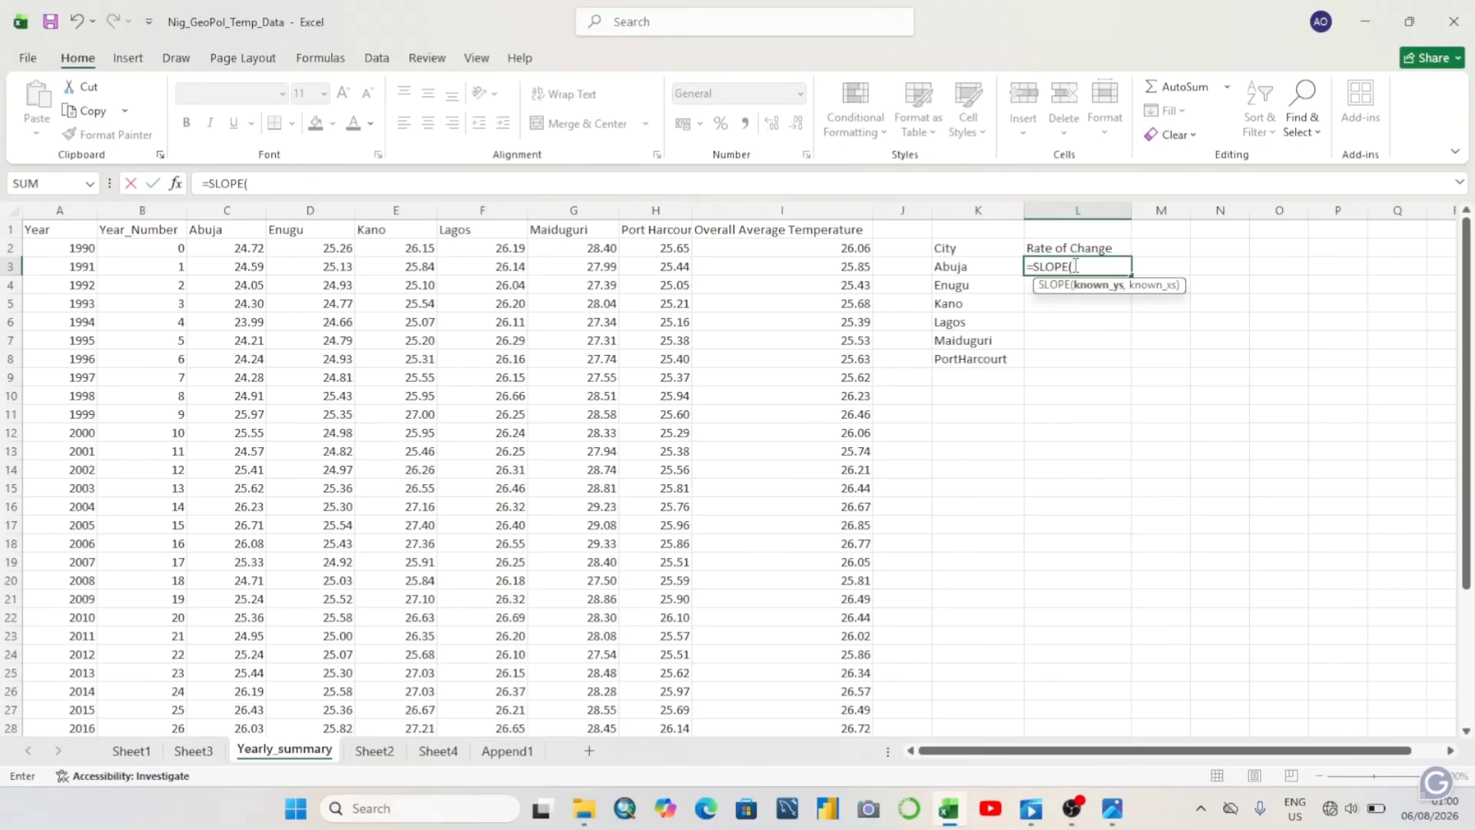
{"action": "type", "text": "C2"}
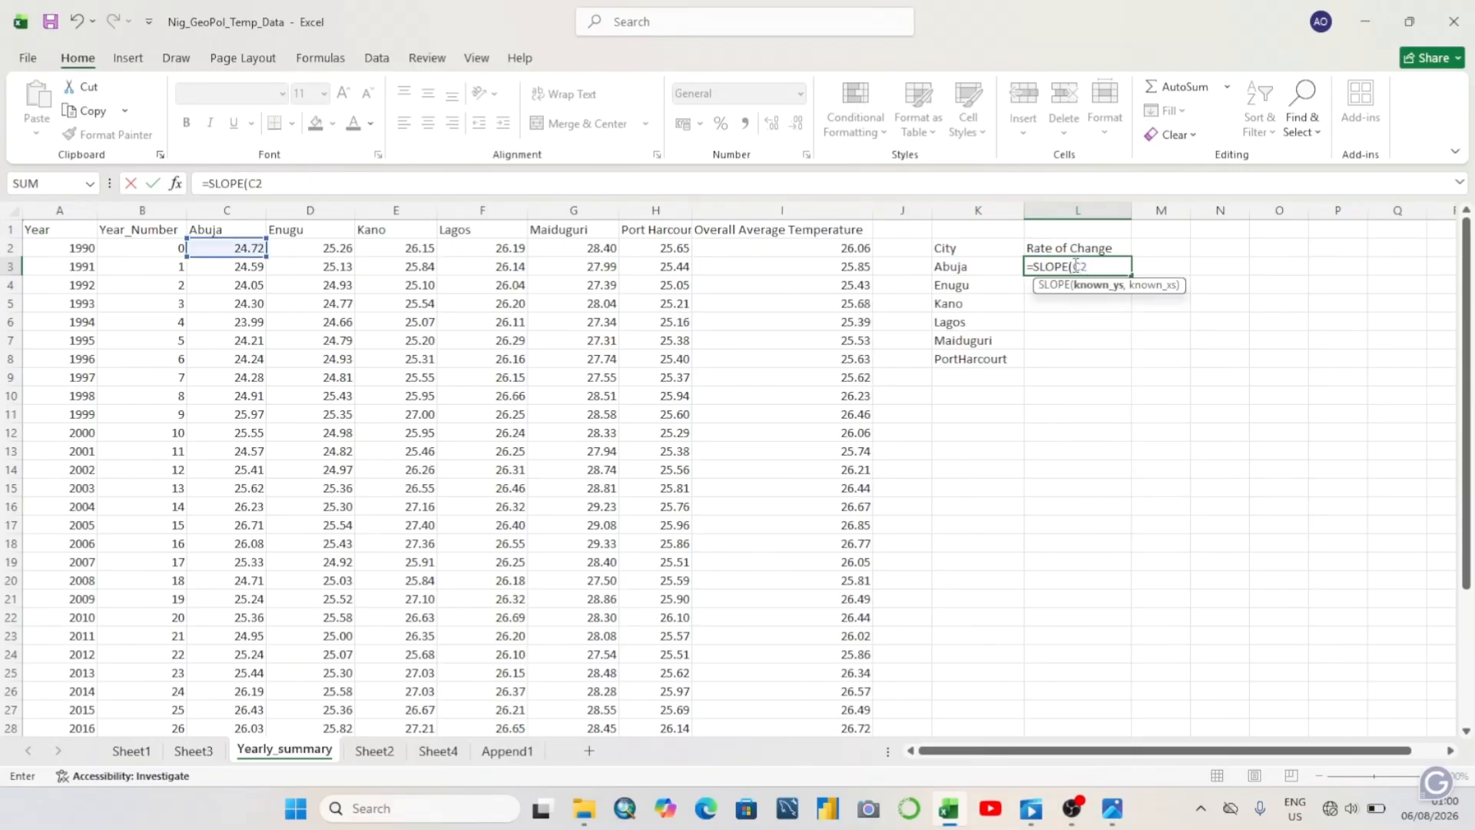
{"action": "type", "text": ":"}
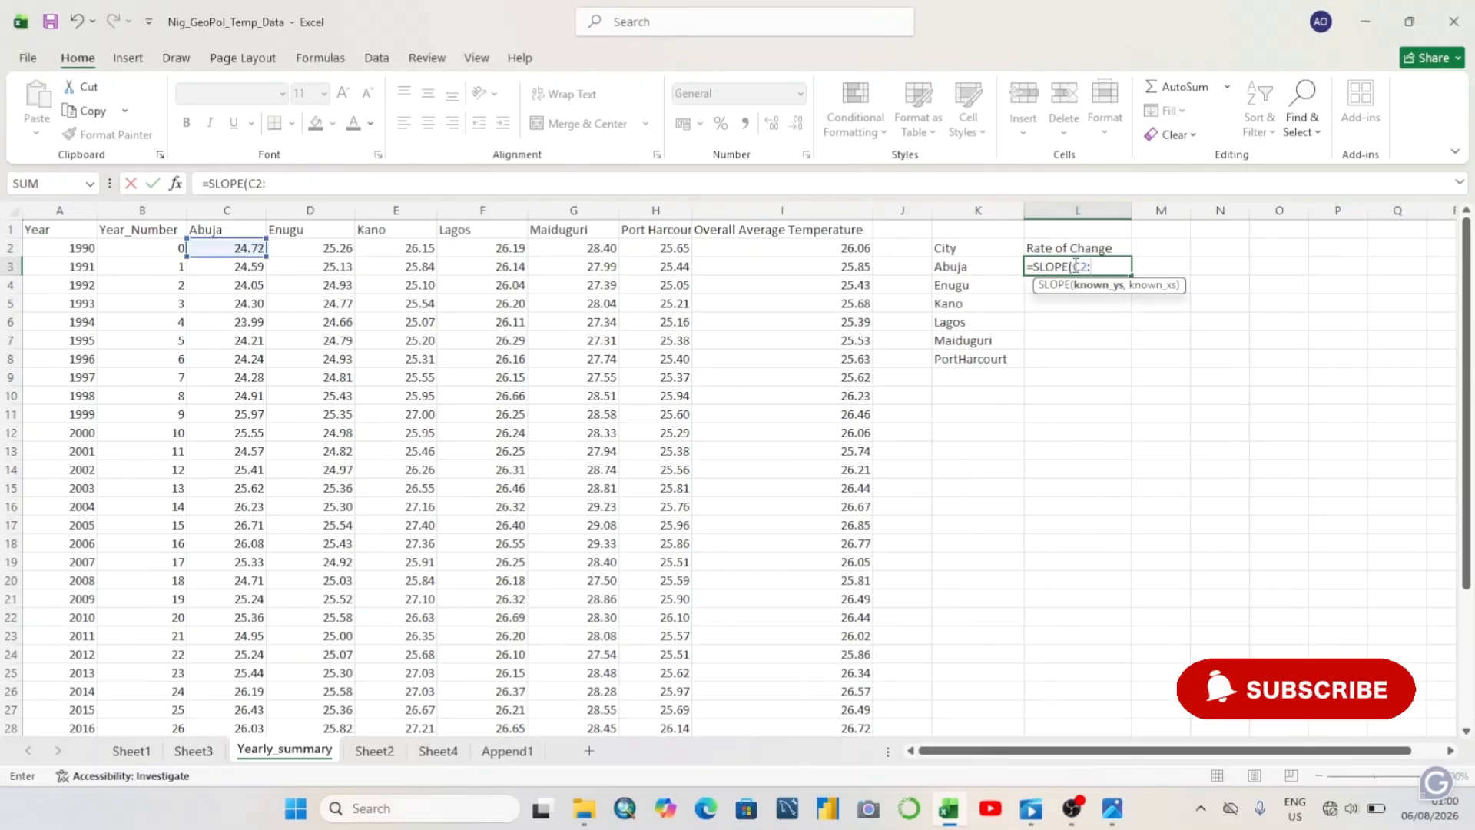
{"action": "left_click_drag", "start_coordinate": [1466, 361], "coordinate": [1455, 516]}
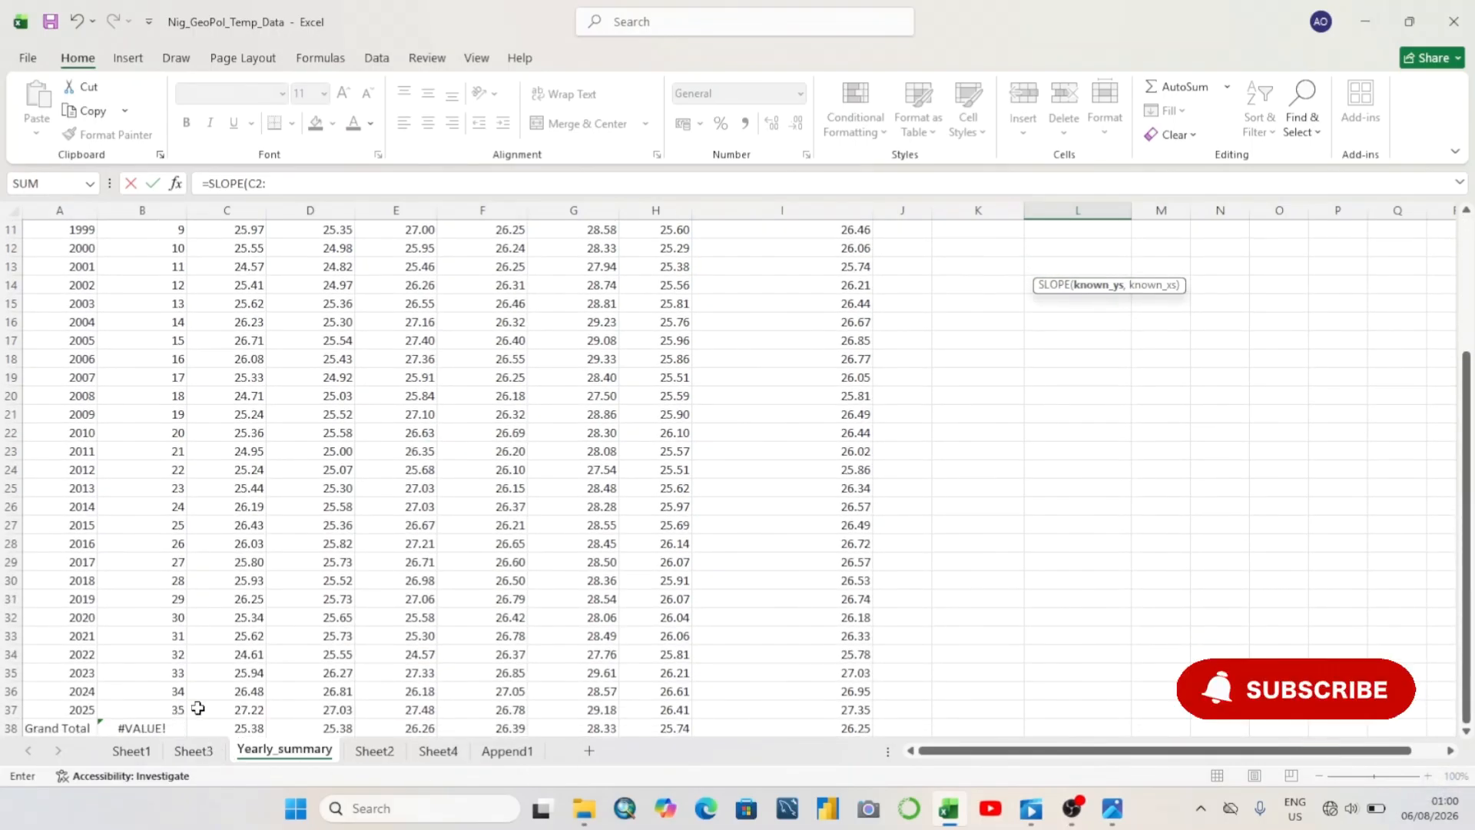
{"action": "left_click", "coordinate": [250, 709]}
{"action": "scroll", "coordinate": [257, 702], "scroll_direction": "up", "scroll_amount": 4}
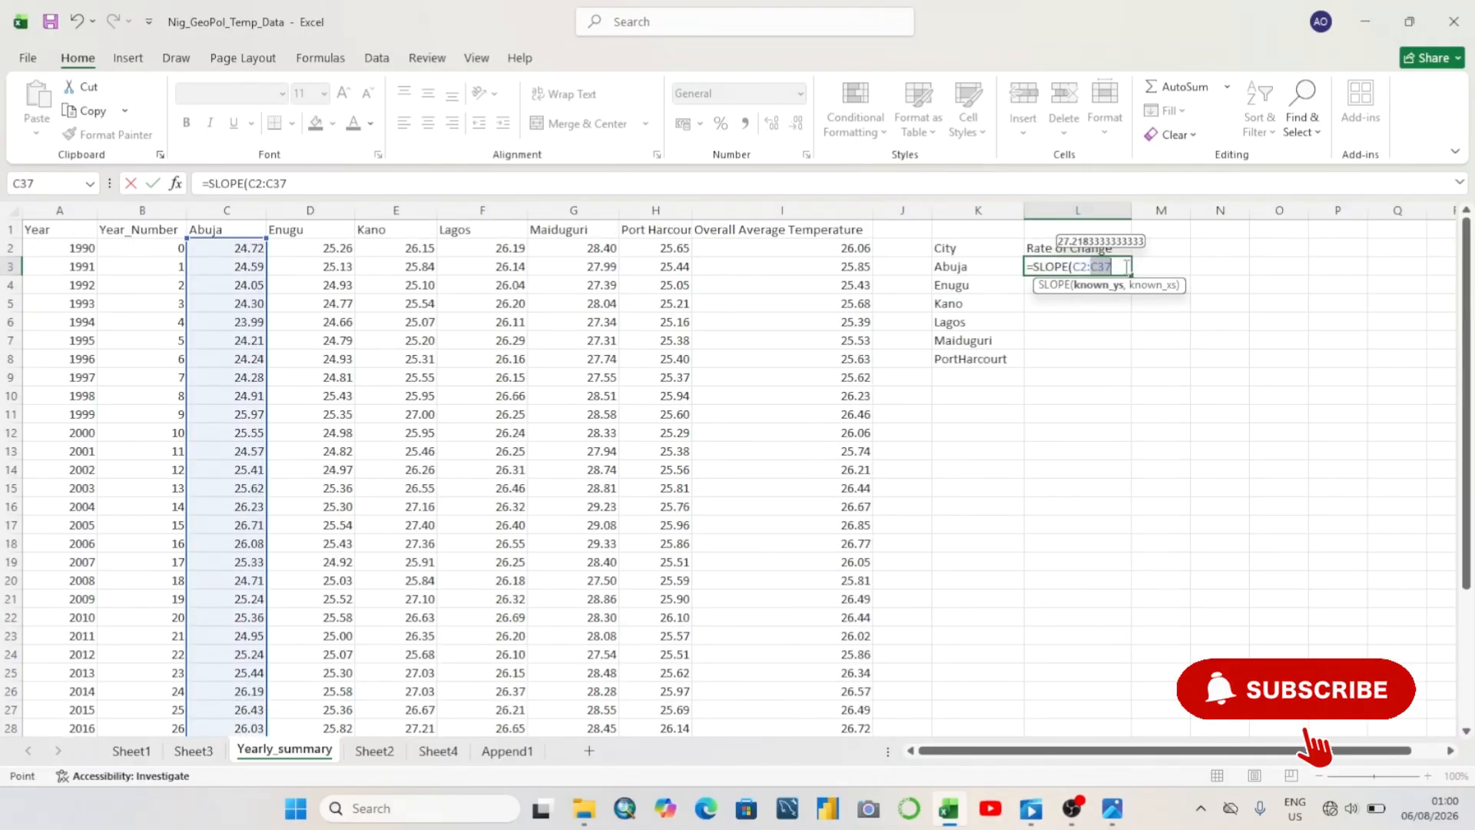
{"action": "left_click", "coordinate": [1124, 267]}
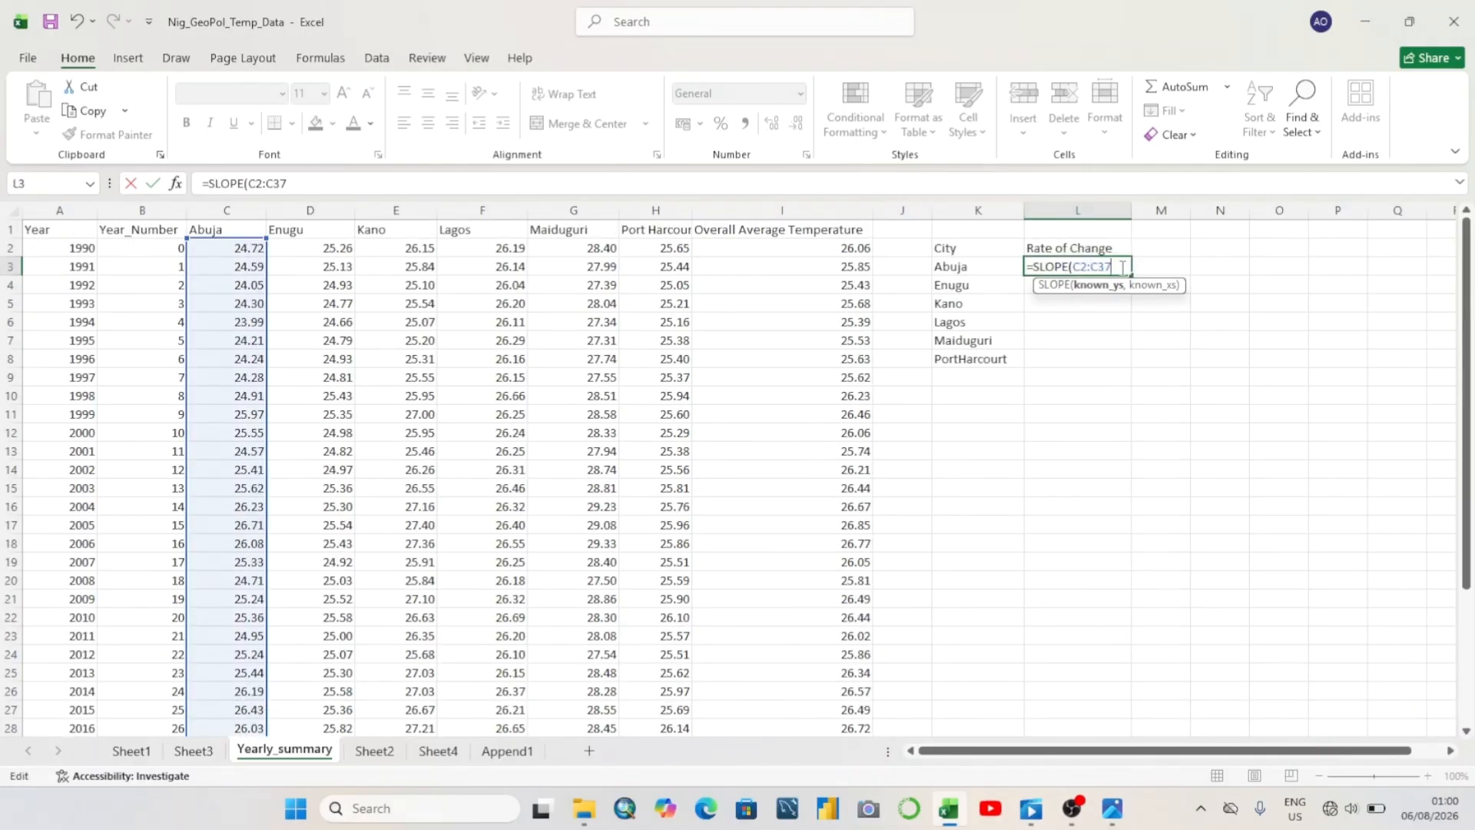
Add B2:B37 as the known x values to complete Abuja's formula =SLOPE(C2:C37,B2:B37) in L3
{"action": "type", "text": ",B2"}
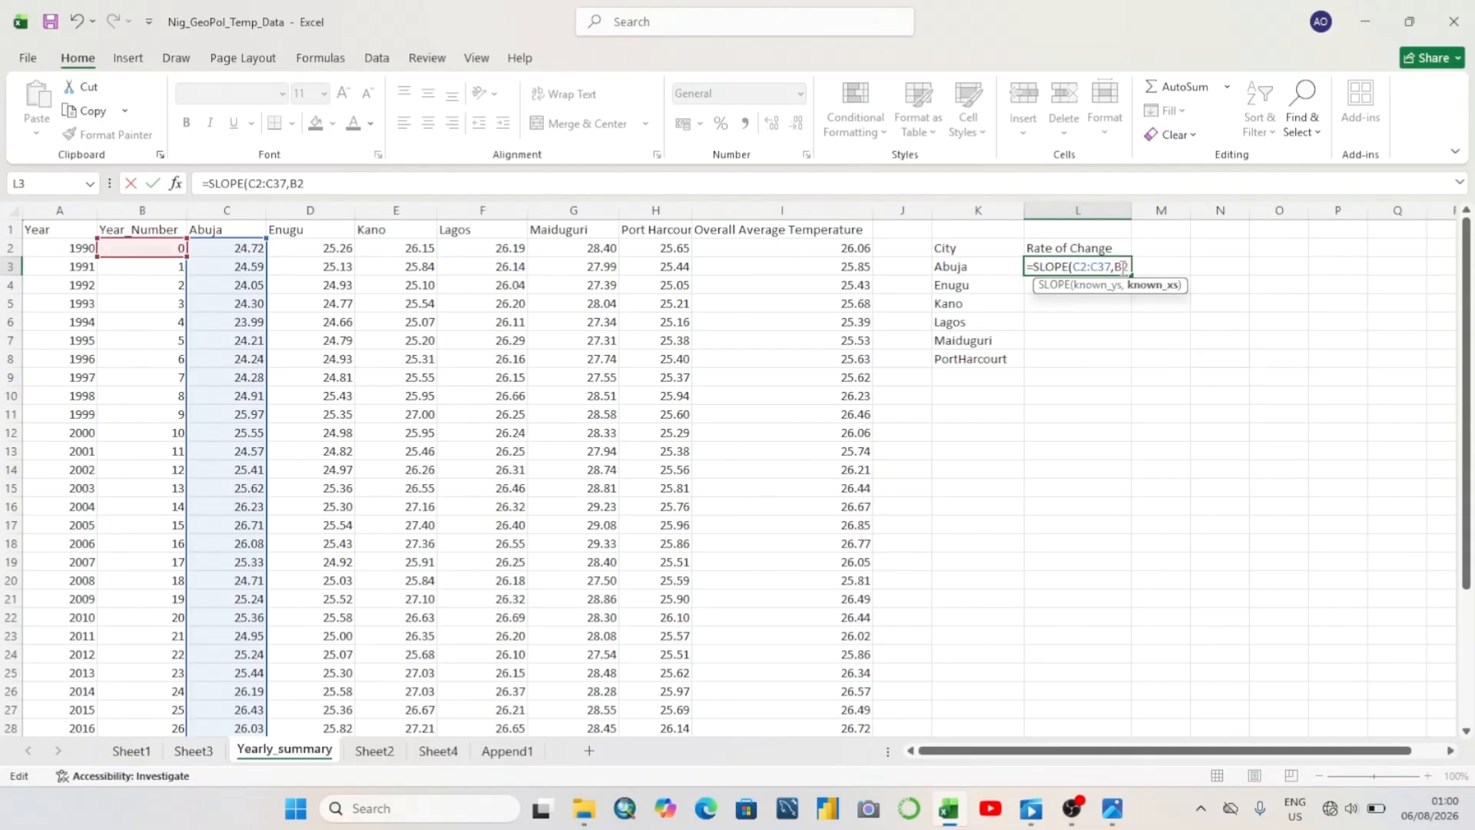
{"action": "type", "text": ":B"}
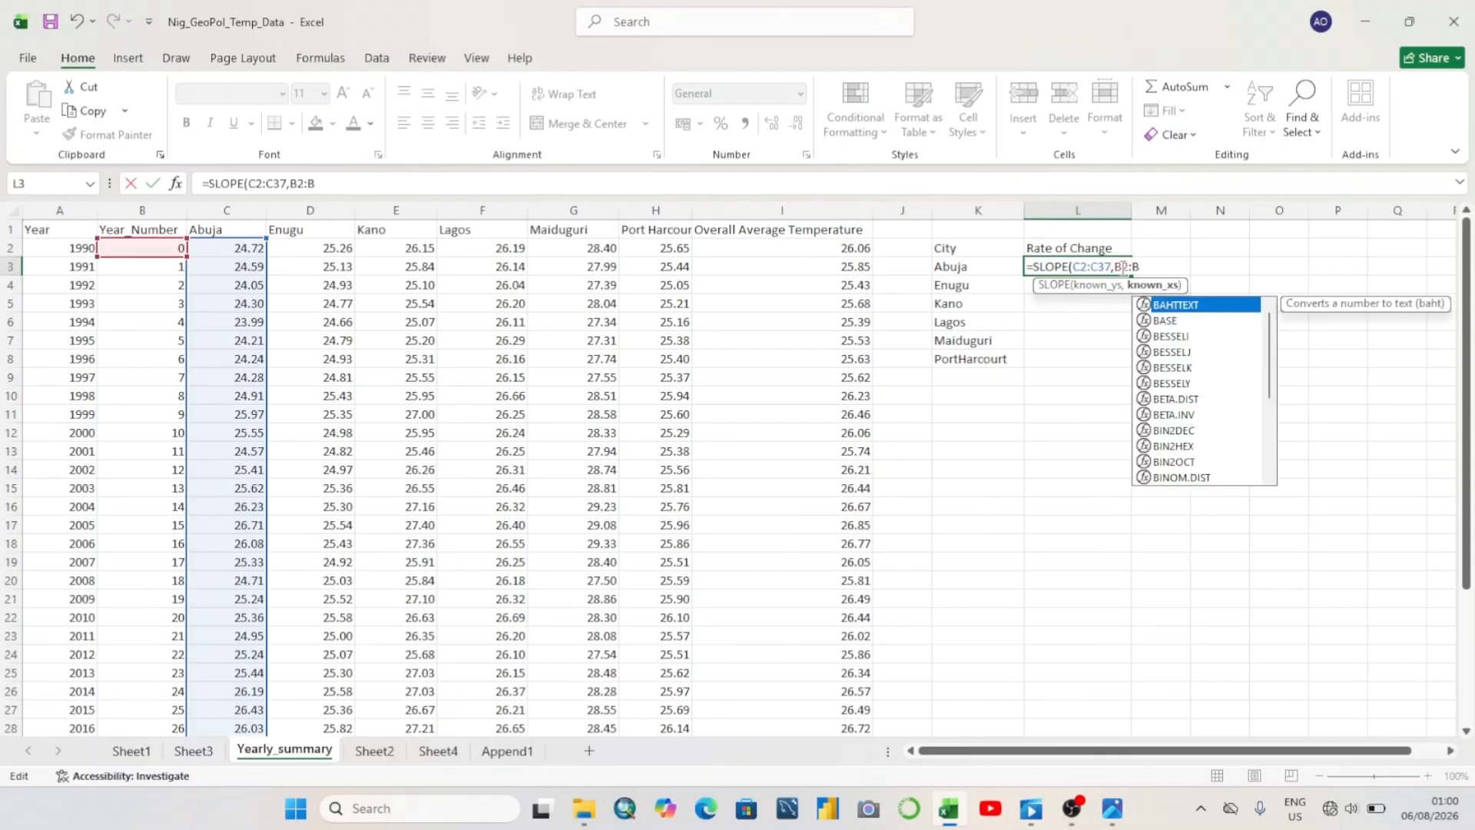
{"action": "type", "text": "37"}
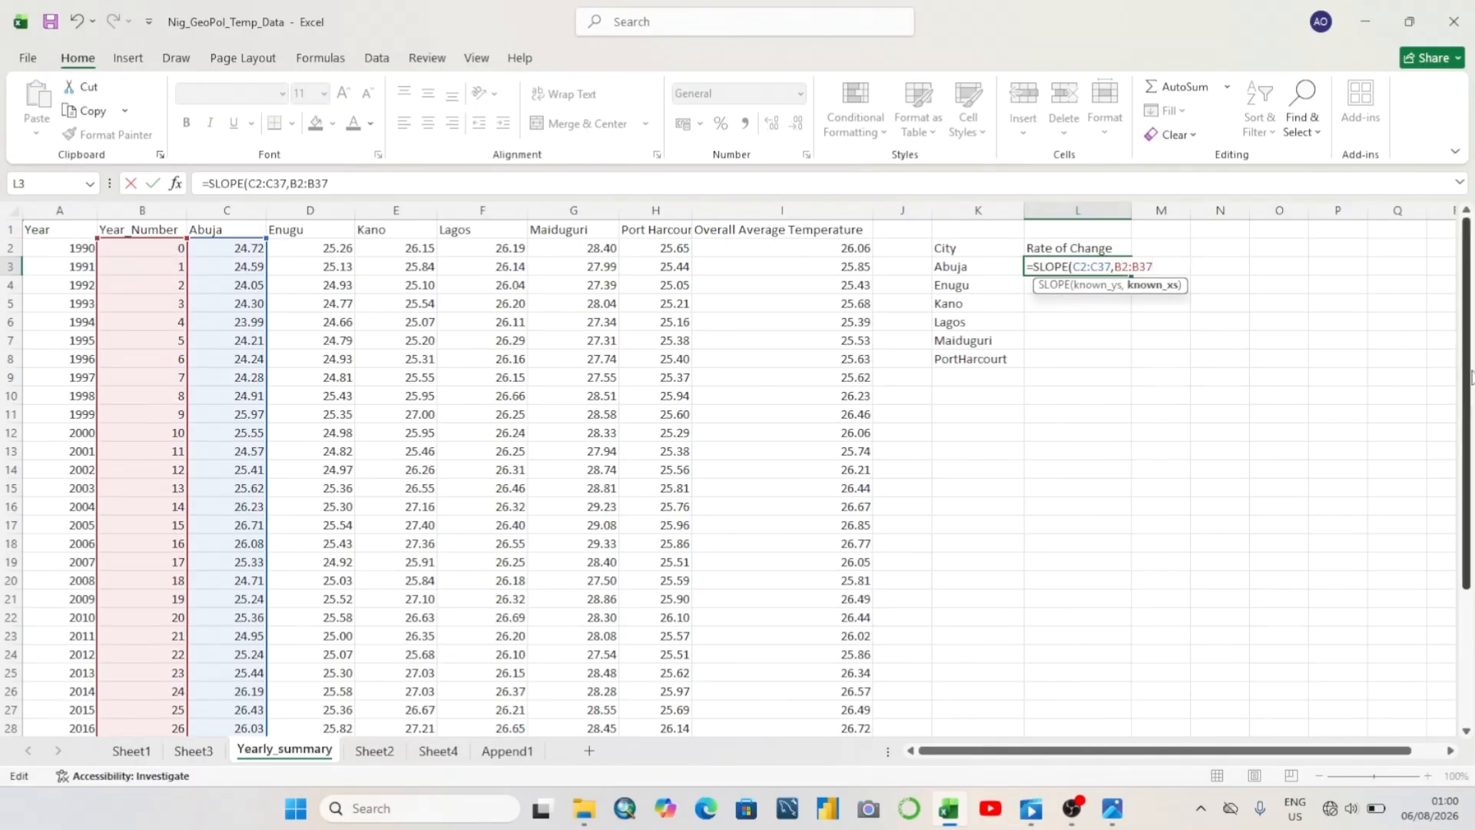
{"action": "left_click_drag", "start_coordinate": [1459, 383], "coordinate": [1460, 518]}
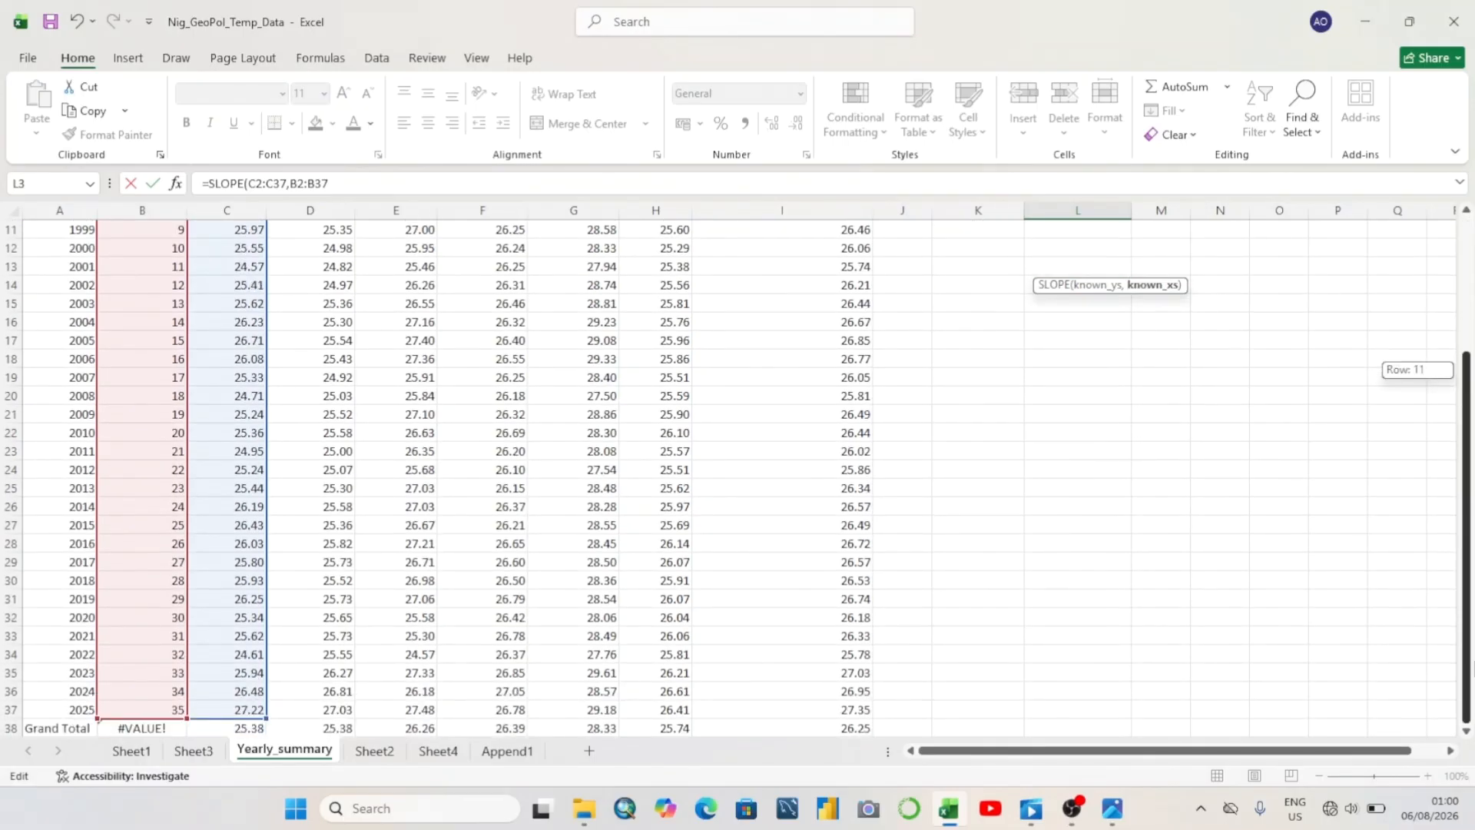
{"action": "left_click_drag", "start_coordinate": [1466, 630], "coordinate": [1448, 348]}
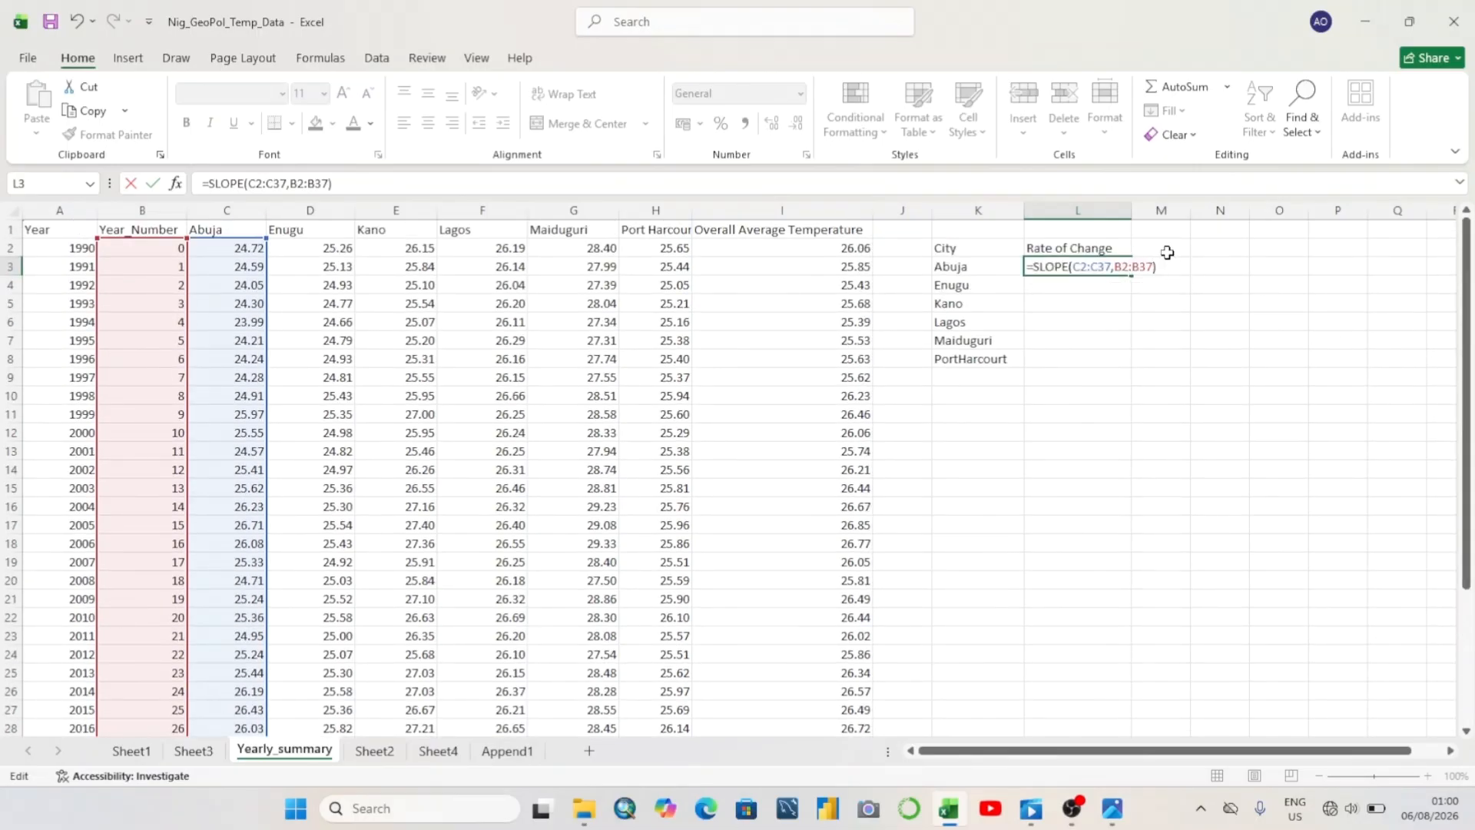
{"action": "key", "text": "Return"}
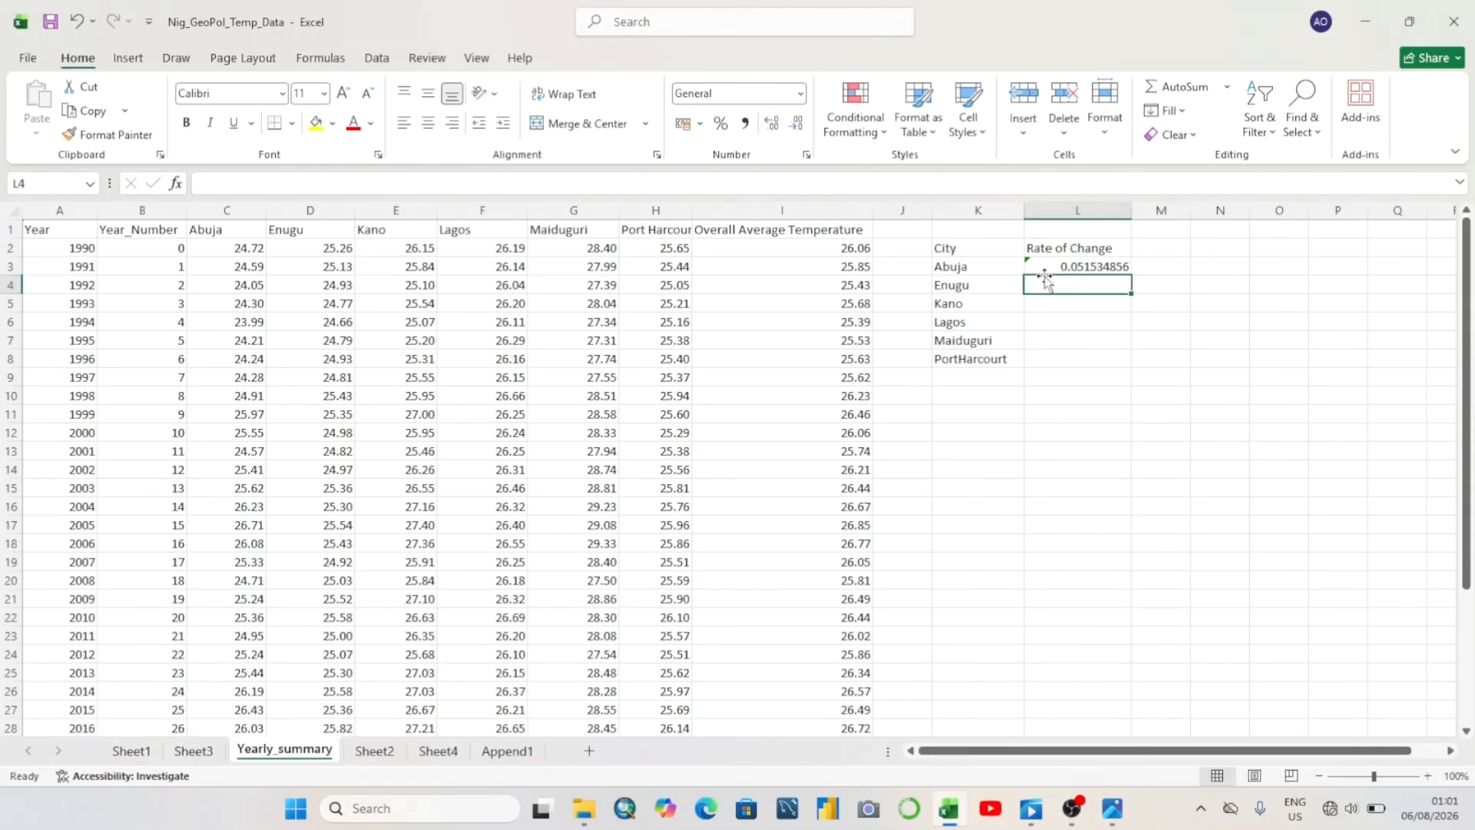
Calculate Enugu's rate of change in L4 with =SLOPE(D2:D37,B2:B37)
{"action": "type", "text": "="}
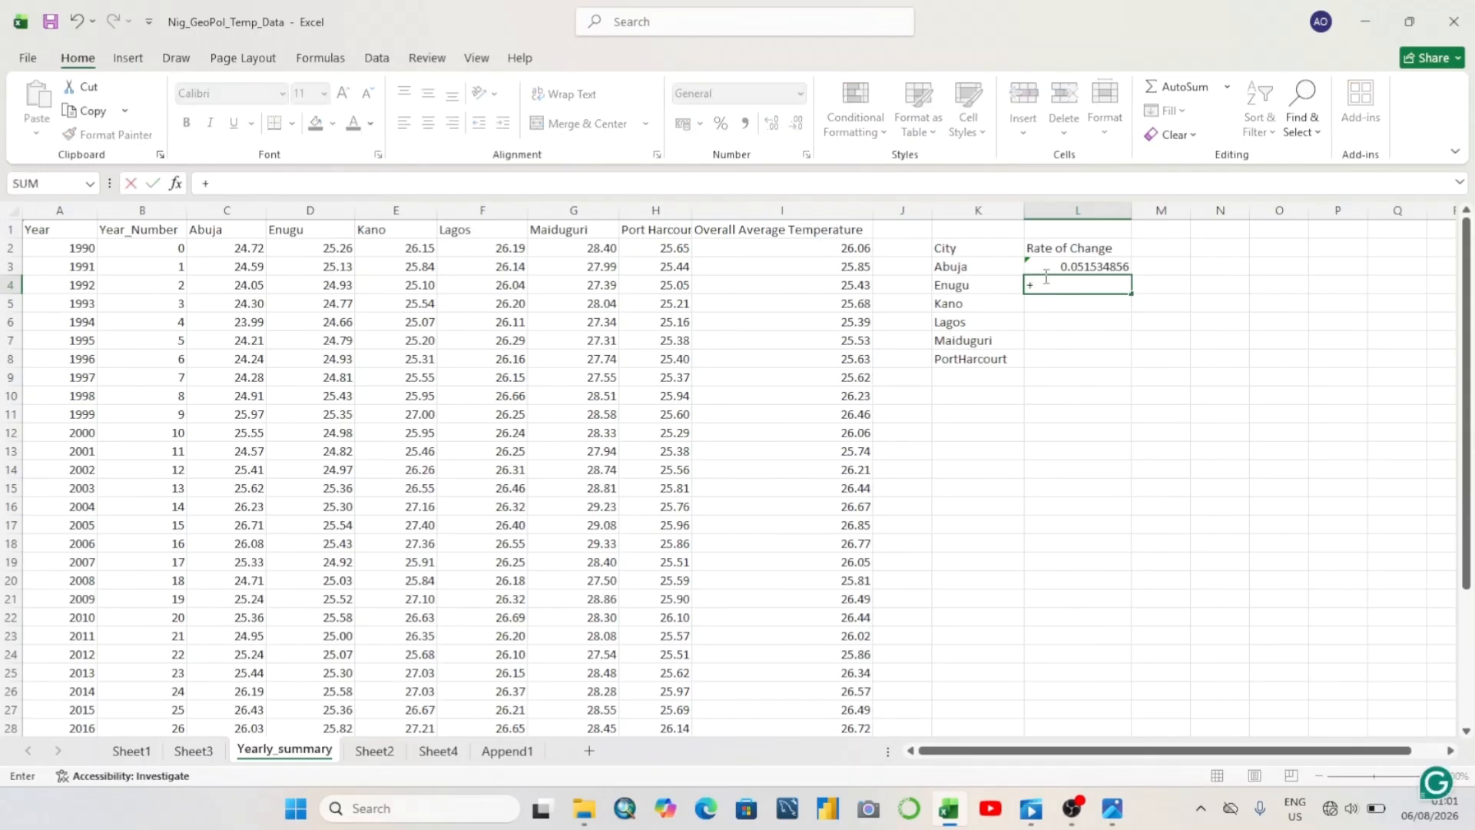
{"action": "type", "text": "SL"}
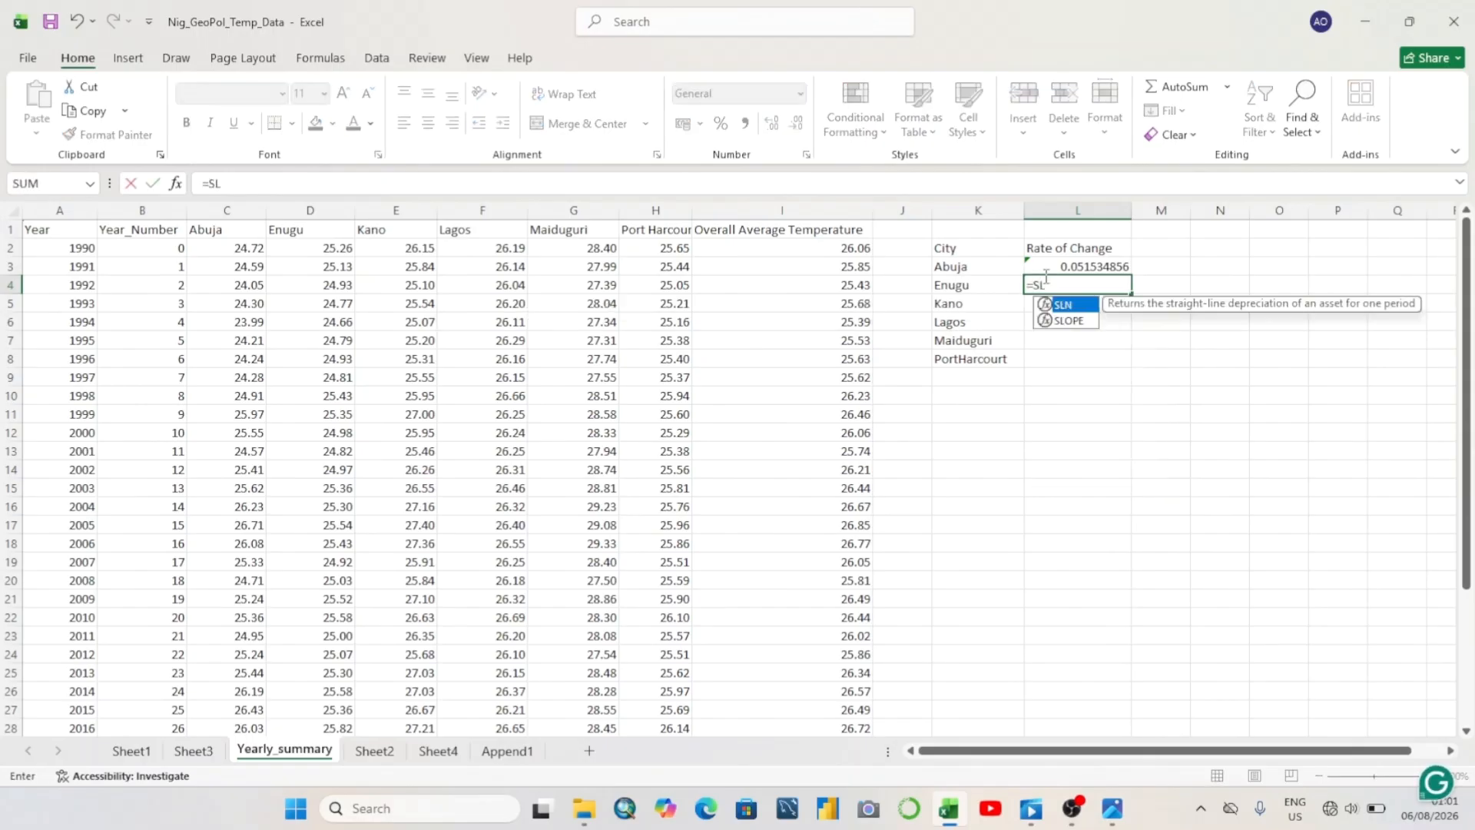
{"action": "type", "text": "OPE("}
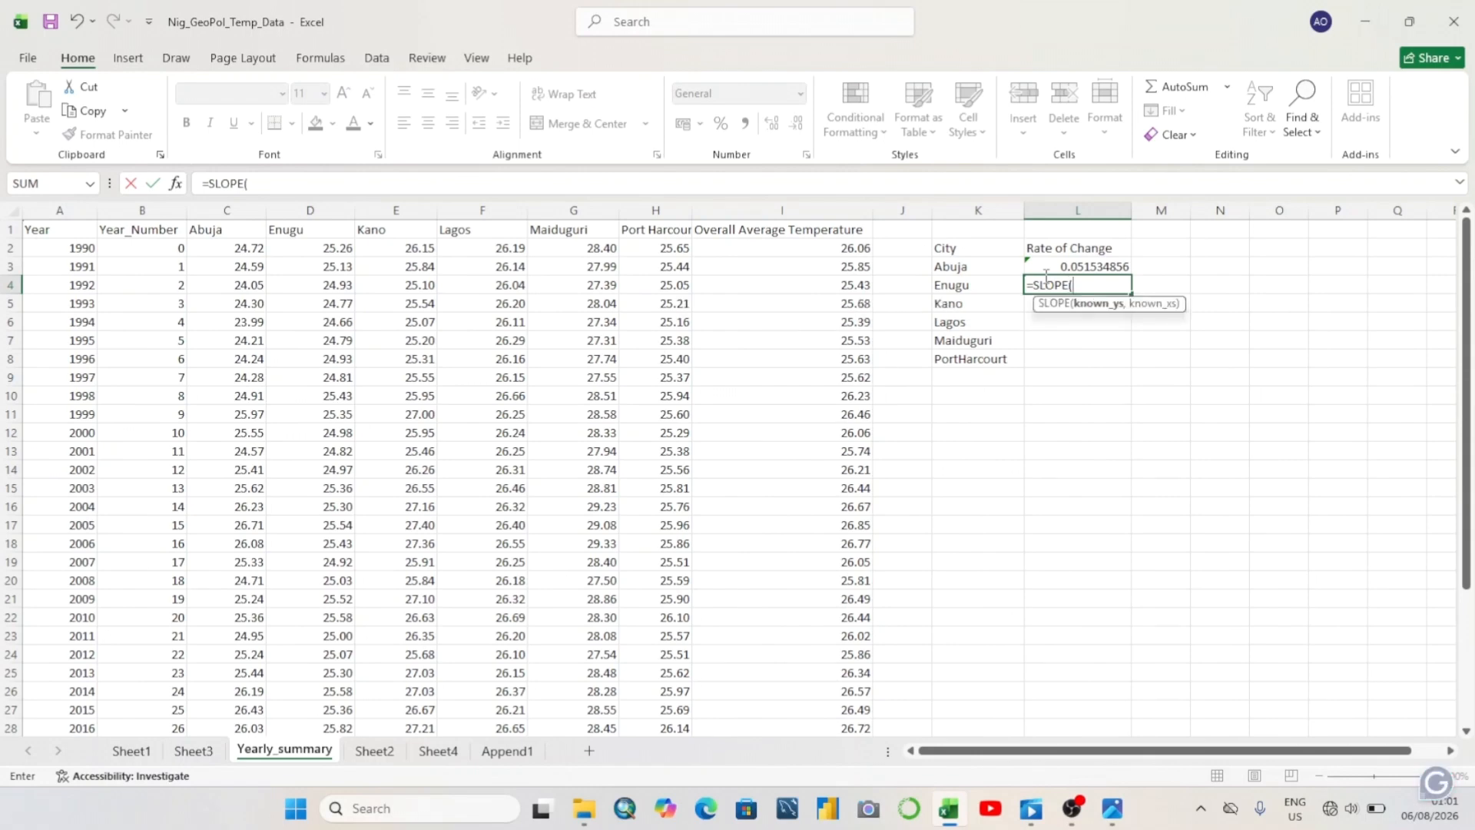
{"action": "type", "text": "D"}
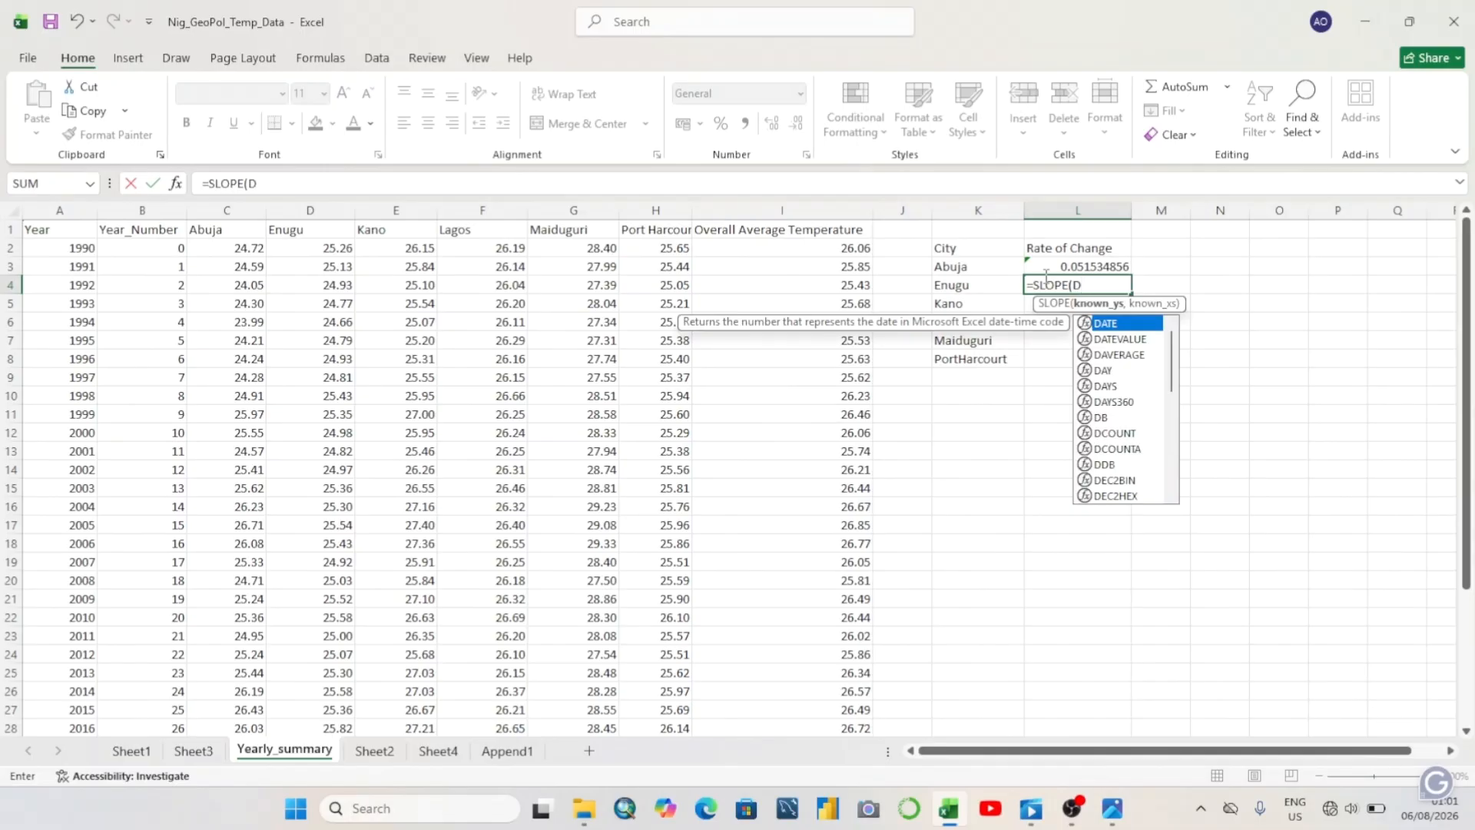
{"action": "type", "text": "2"}
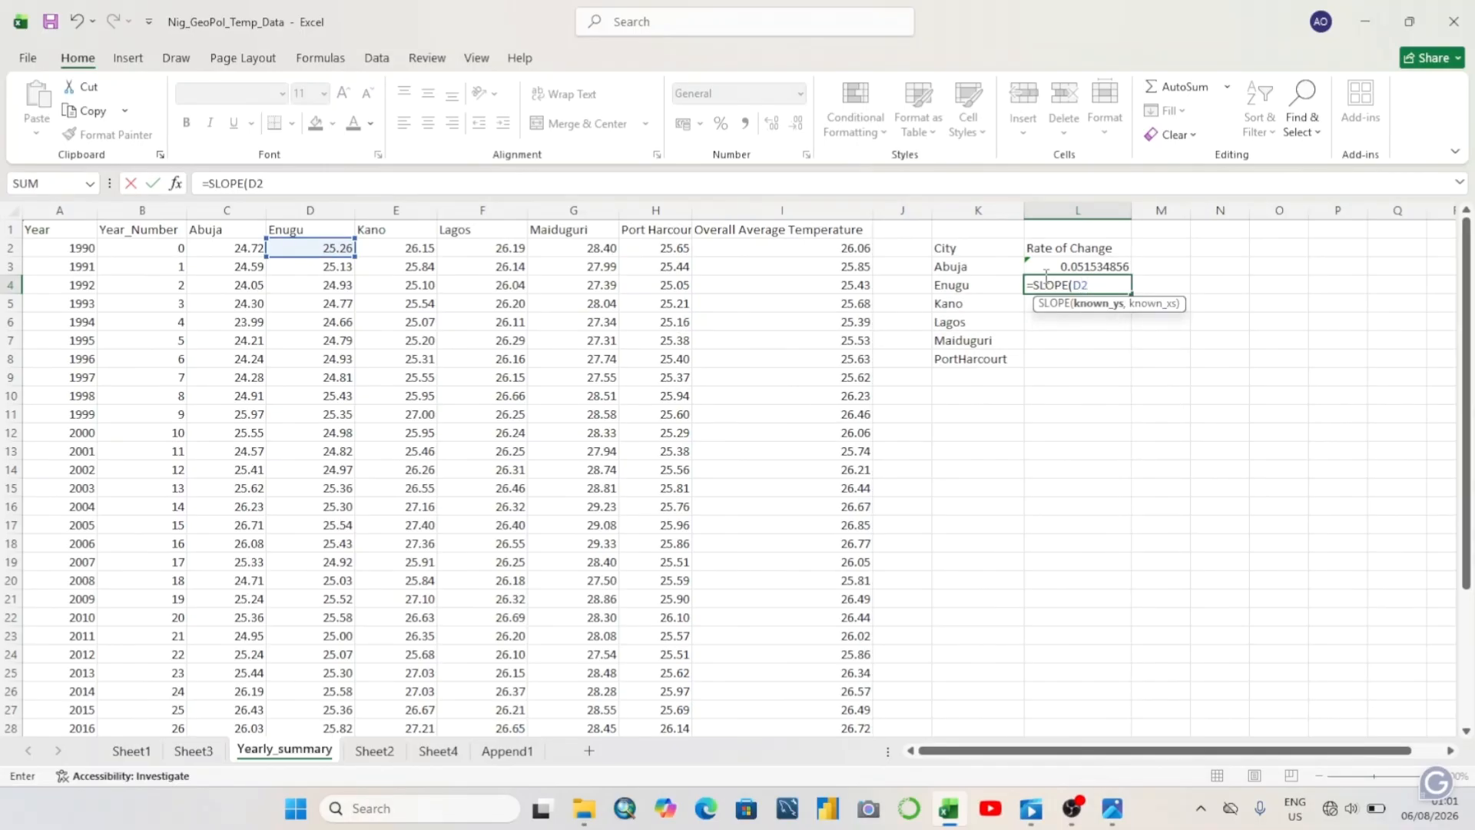
{"action": "type", "text": ":D"}
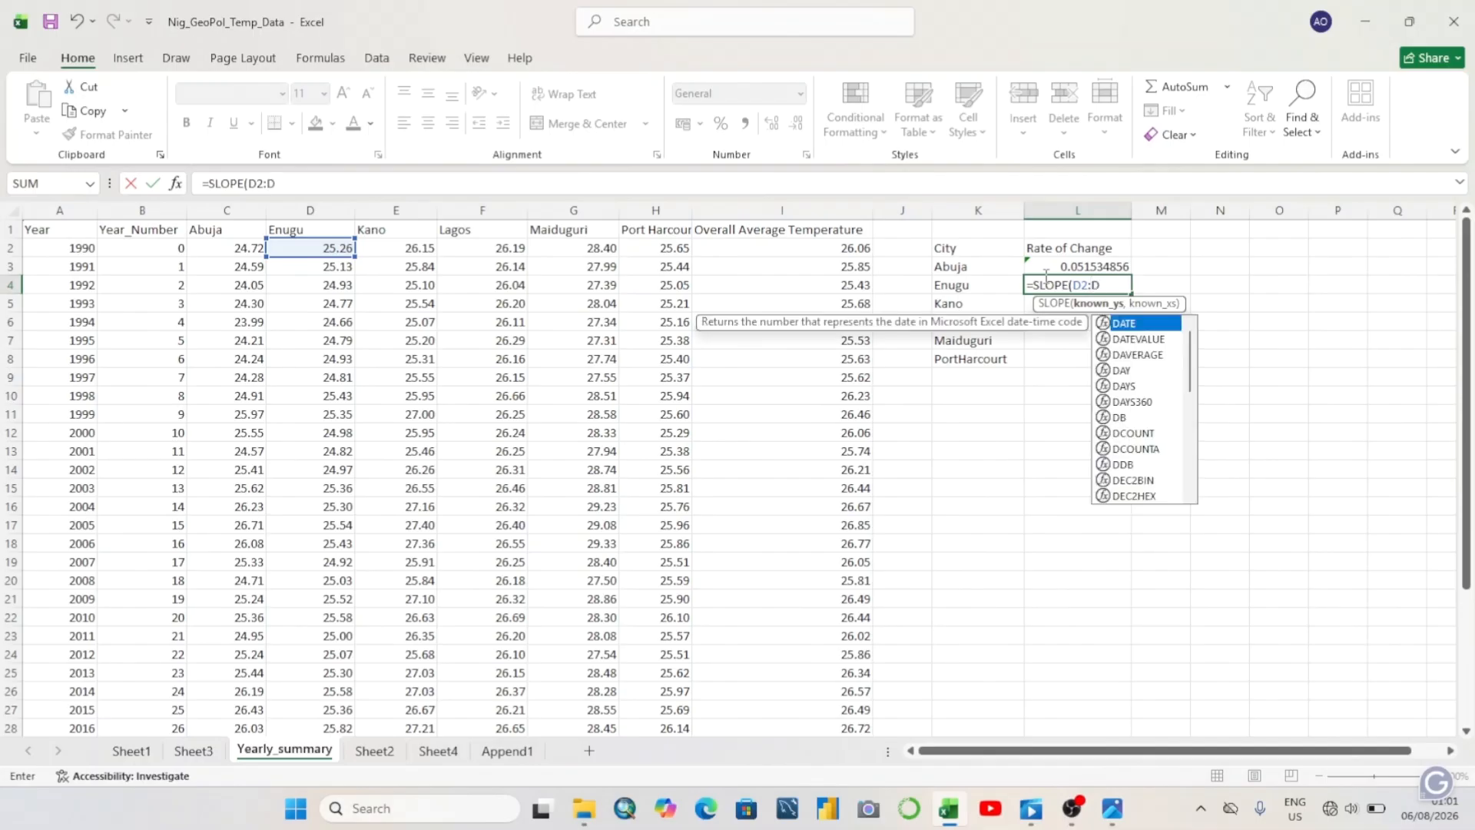
{"action": "type", "text": "37"}
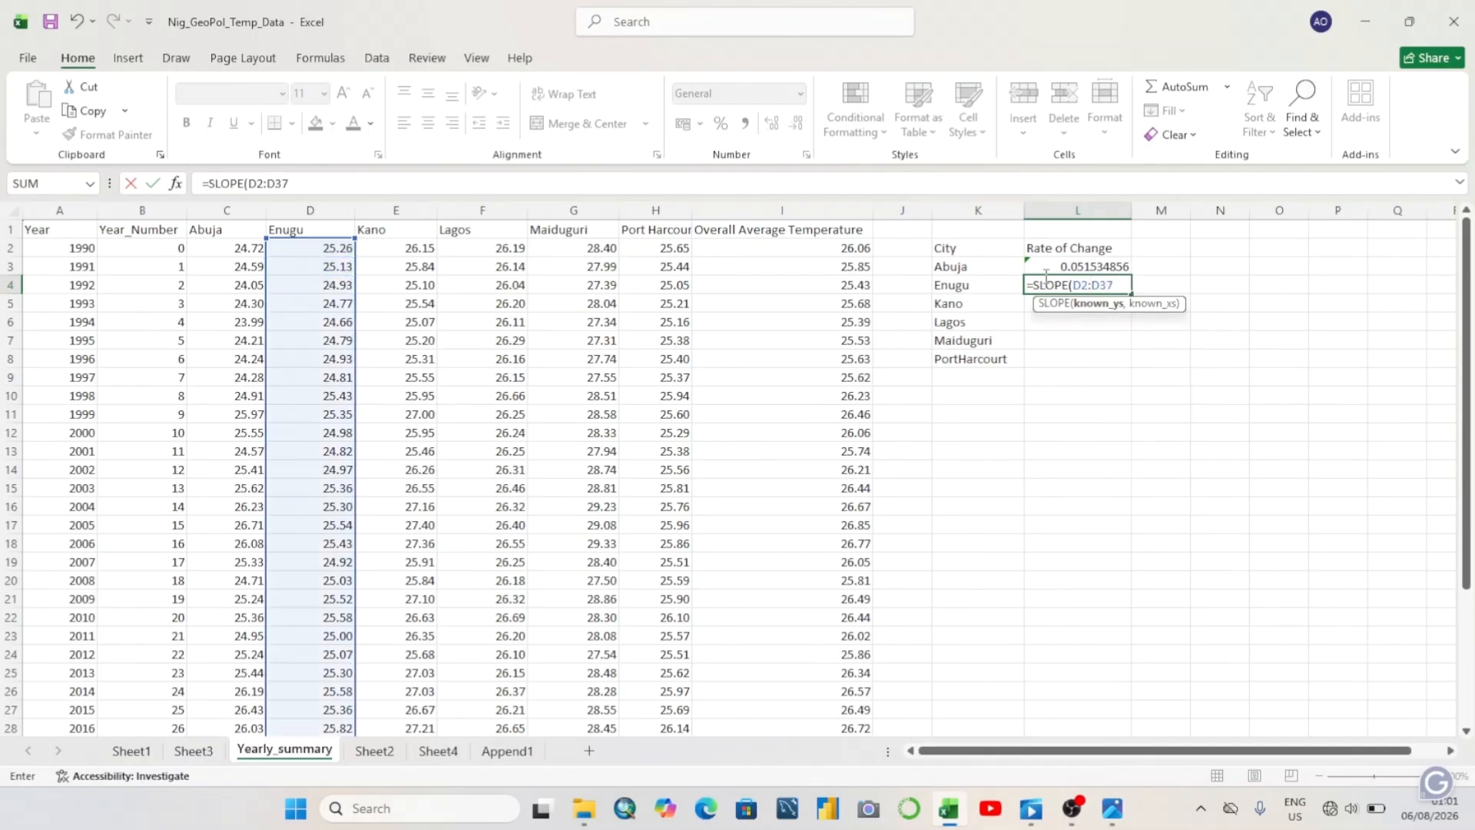
{"action": "type", "text": ","}
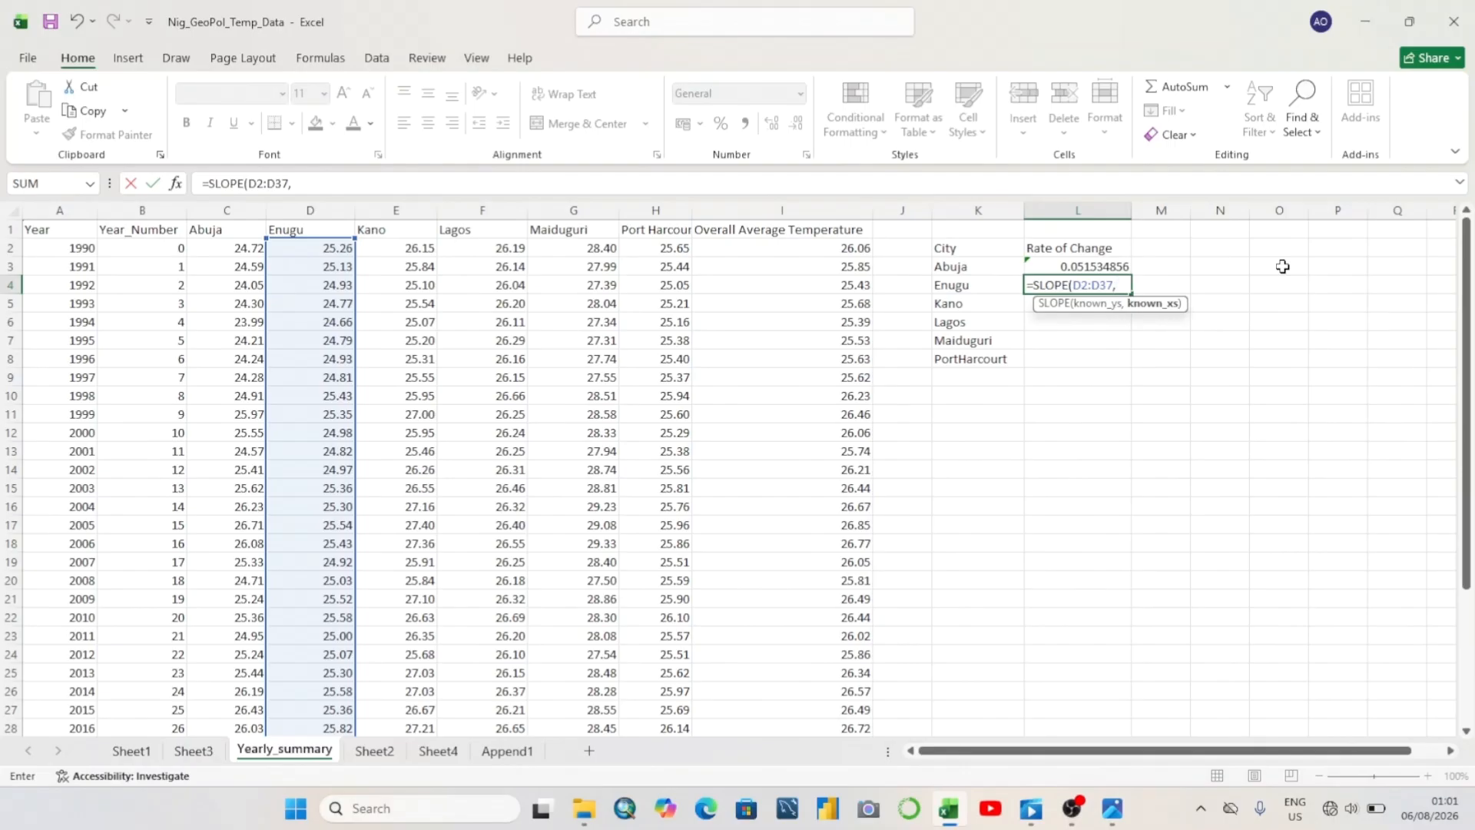
{"action": "type", "text": "B"}
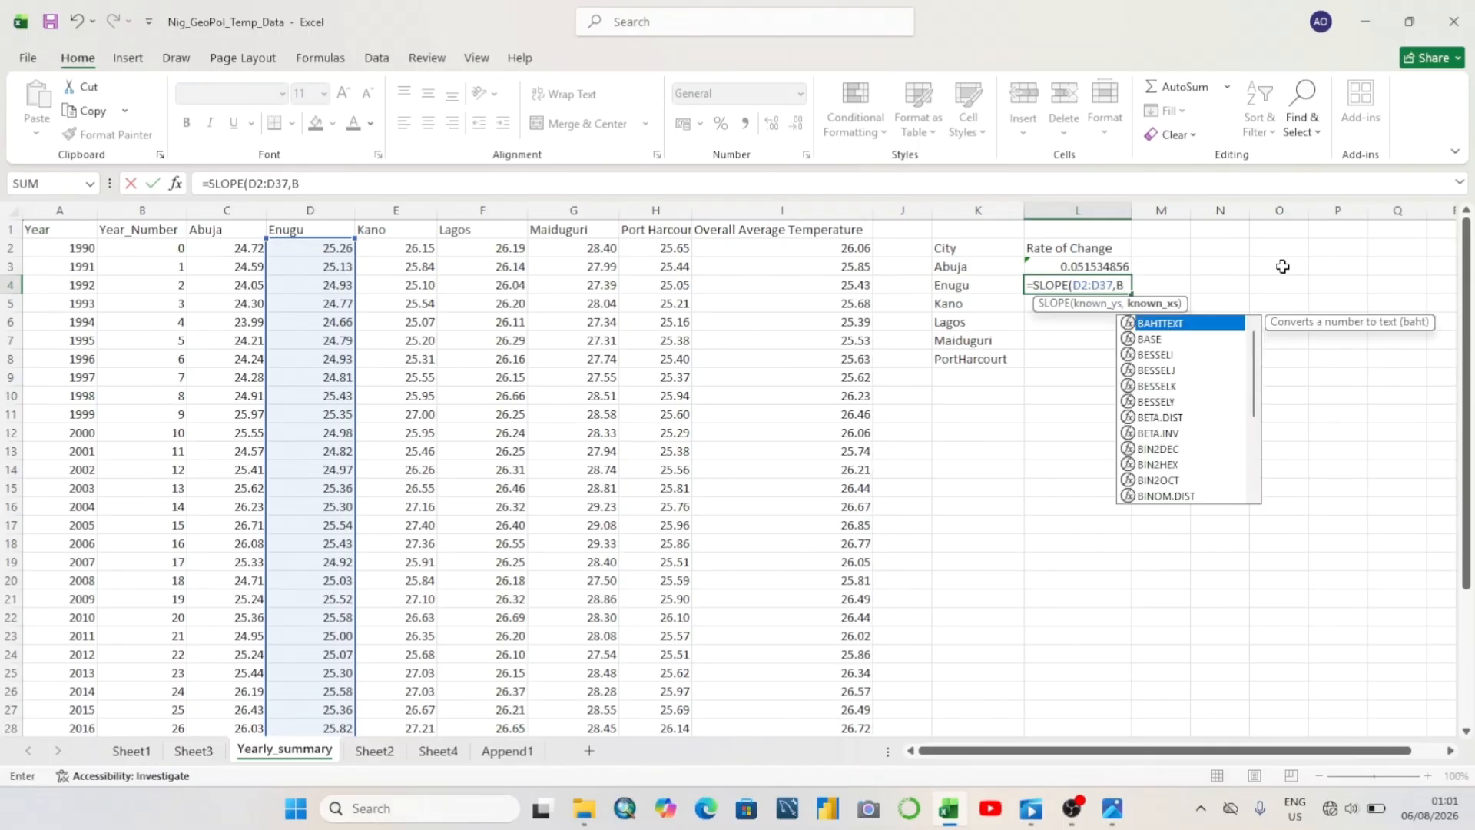
{"action": "type", "text": "2"}
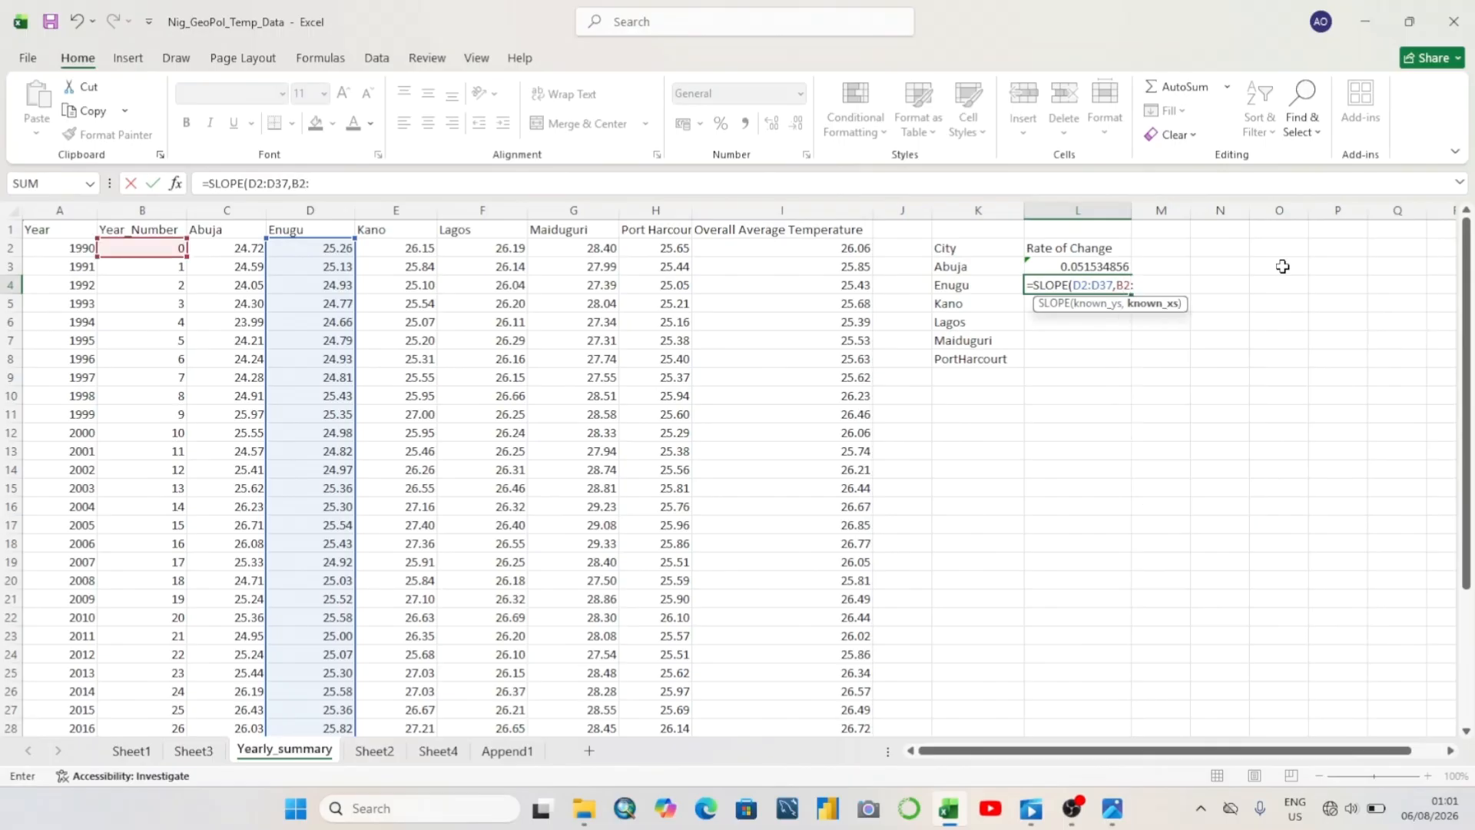
{"action": "type", "text": ":B37"}
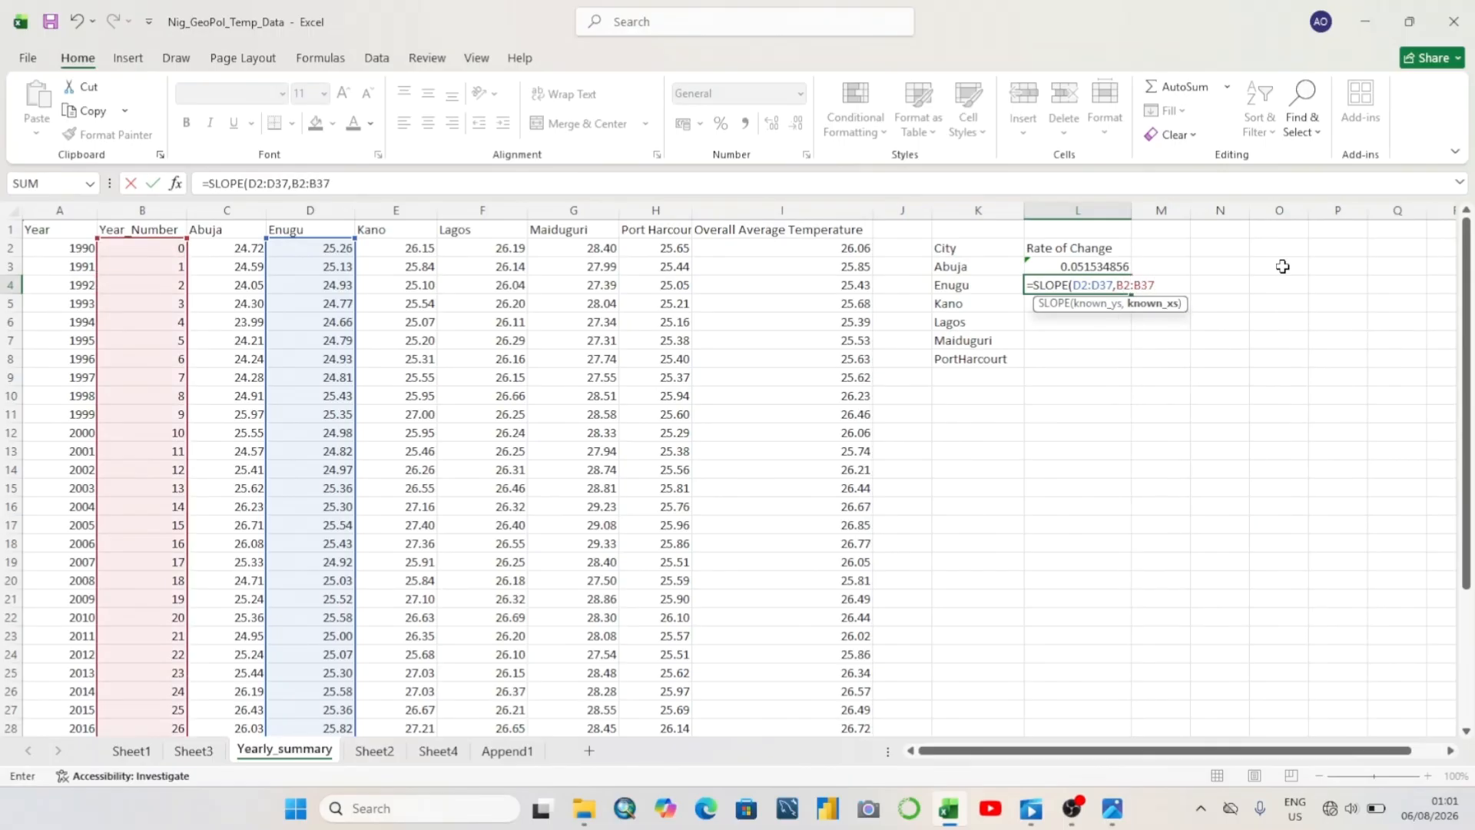
{"action": "type", "text": ")"}
{"action": "key", "text": "Return"}
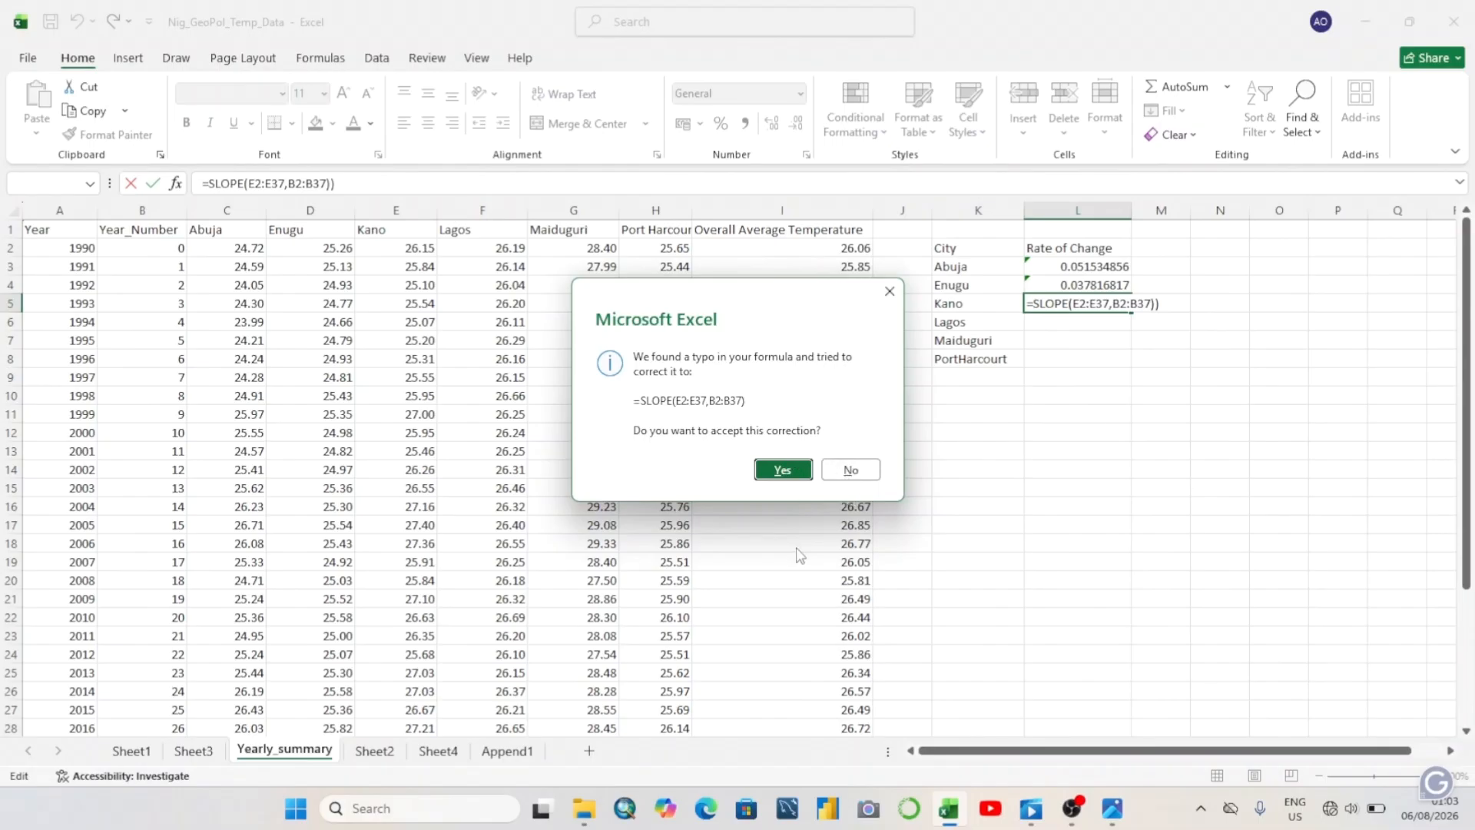
Decline the suggested correction to Kano's SLOPE formula in L5 and dismiss the formula error message
{"action": "left_click", "coordinate": [852, 471]}
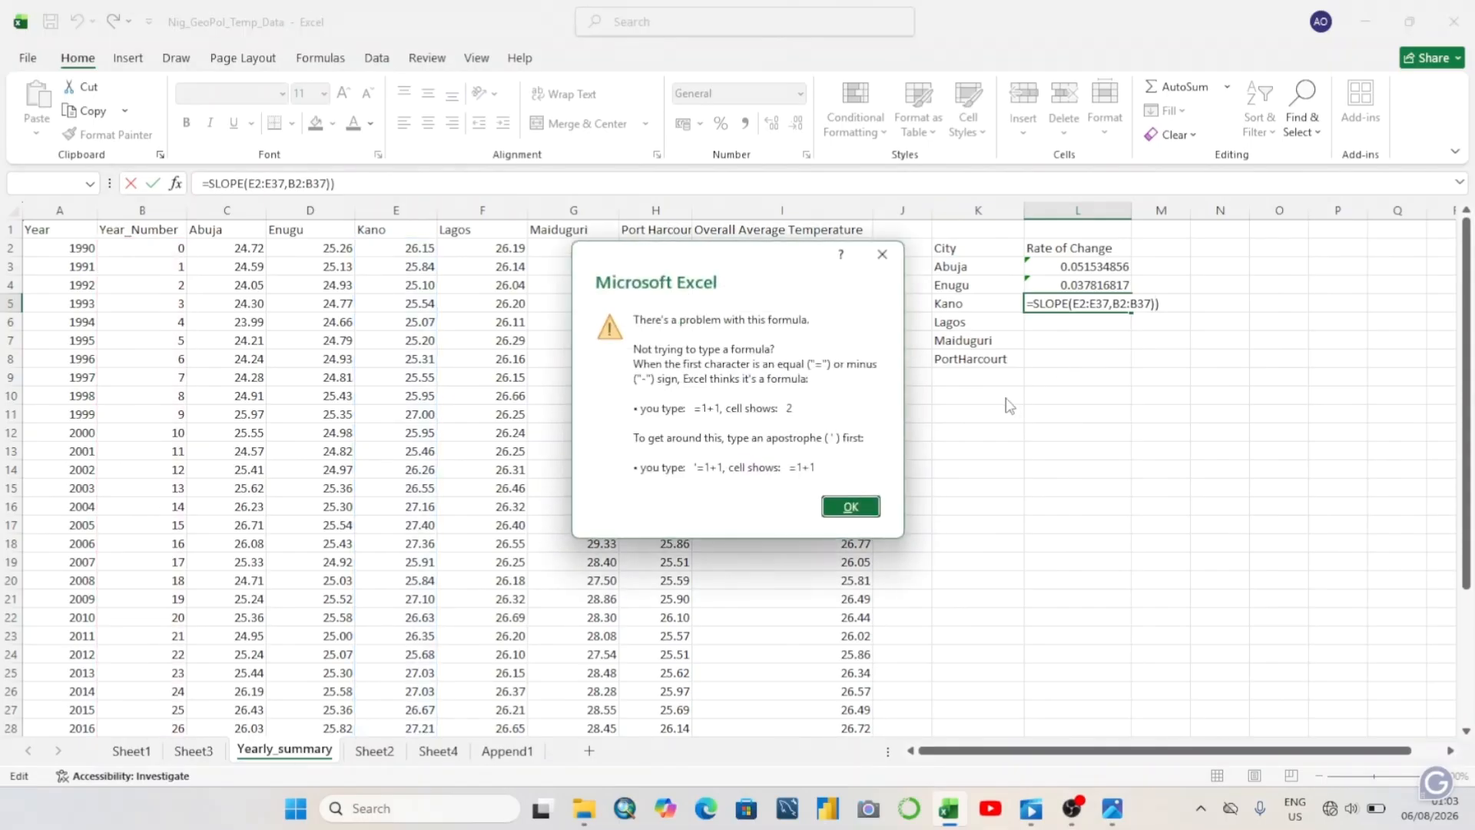
{"action": "left_click", "coordinate": [883, 256]}
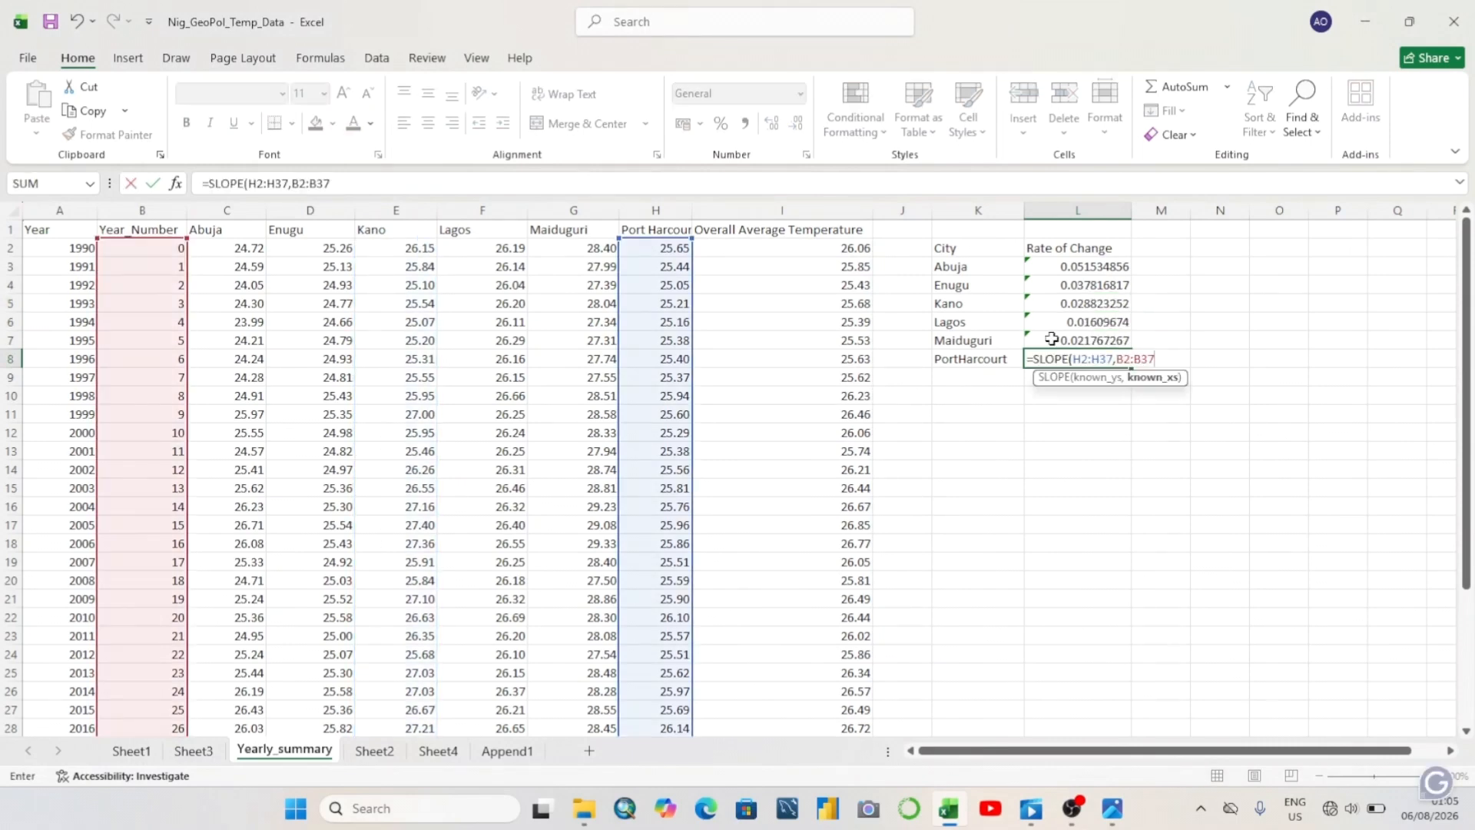
Complete PortHarcourt's rate of change formula =SLOPE(H2:H37,B2:B37) in L8
{"action": "type", "text": "0"}
{"action": "key", "text": "BackSpace"}
{"action": "key", "text": "Return"}
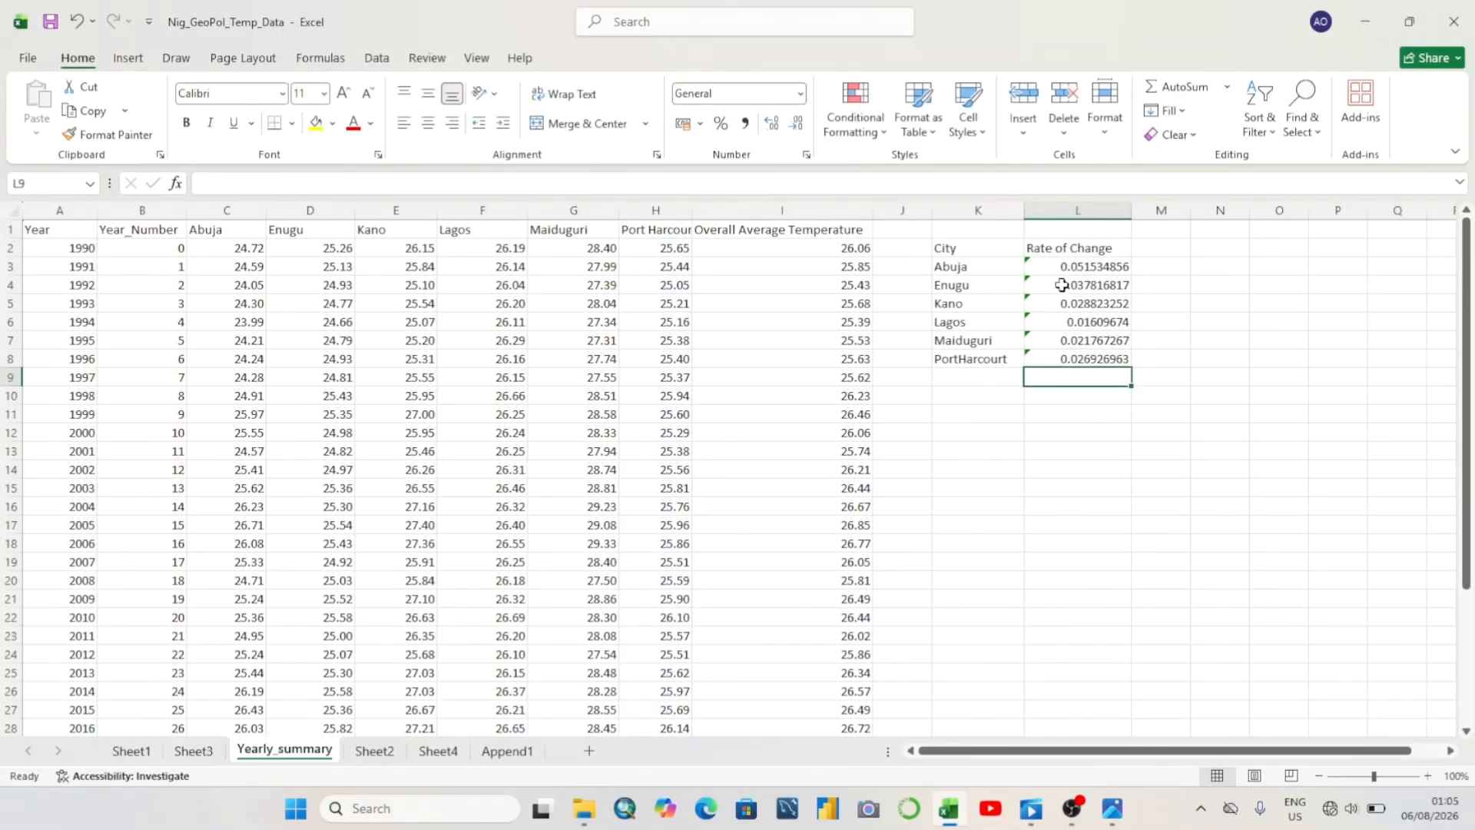
{"action": "left_click", "coordinate": [1214, 356]}
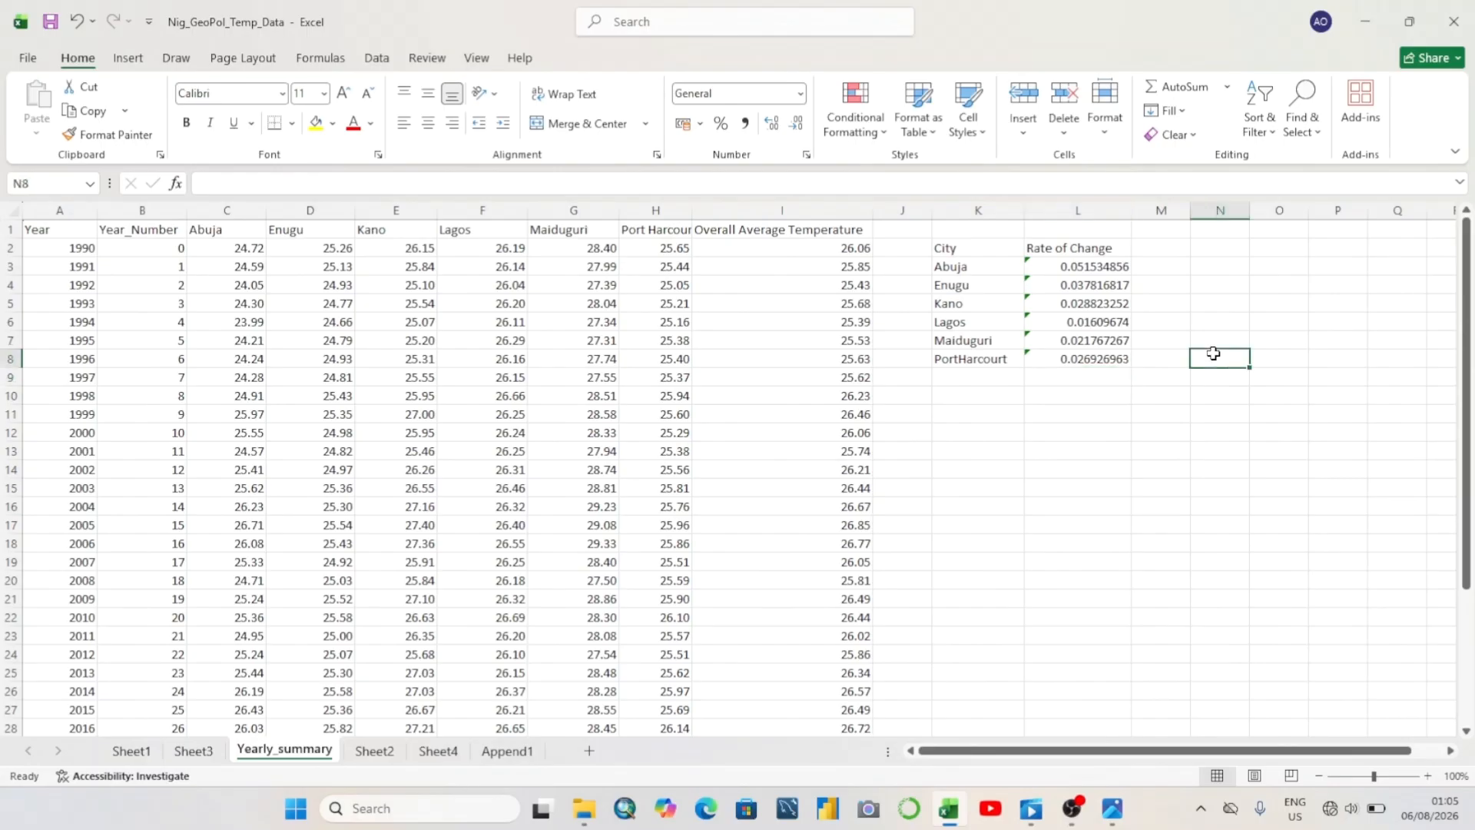
Reduce the rates of change in L3:L8 to three decimal places
{"action": "left_click", "coordinate": [1054, 265]}
{"action": "mouse_move", "coordinate": [1012, 274]}
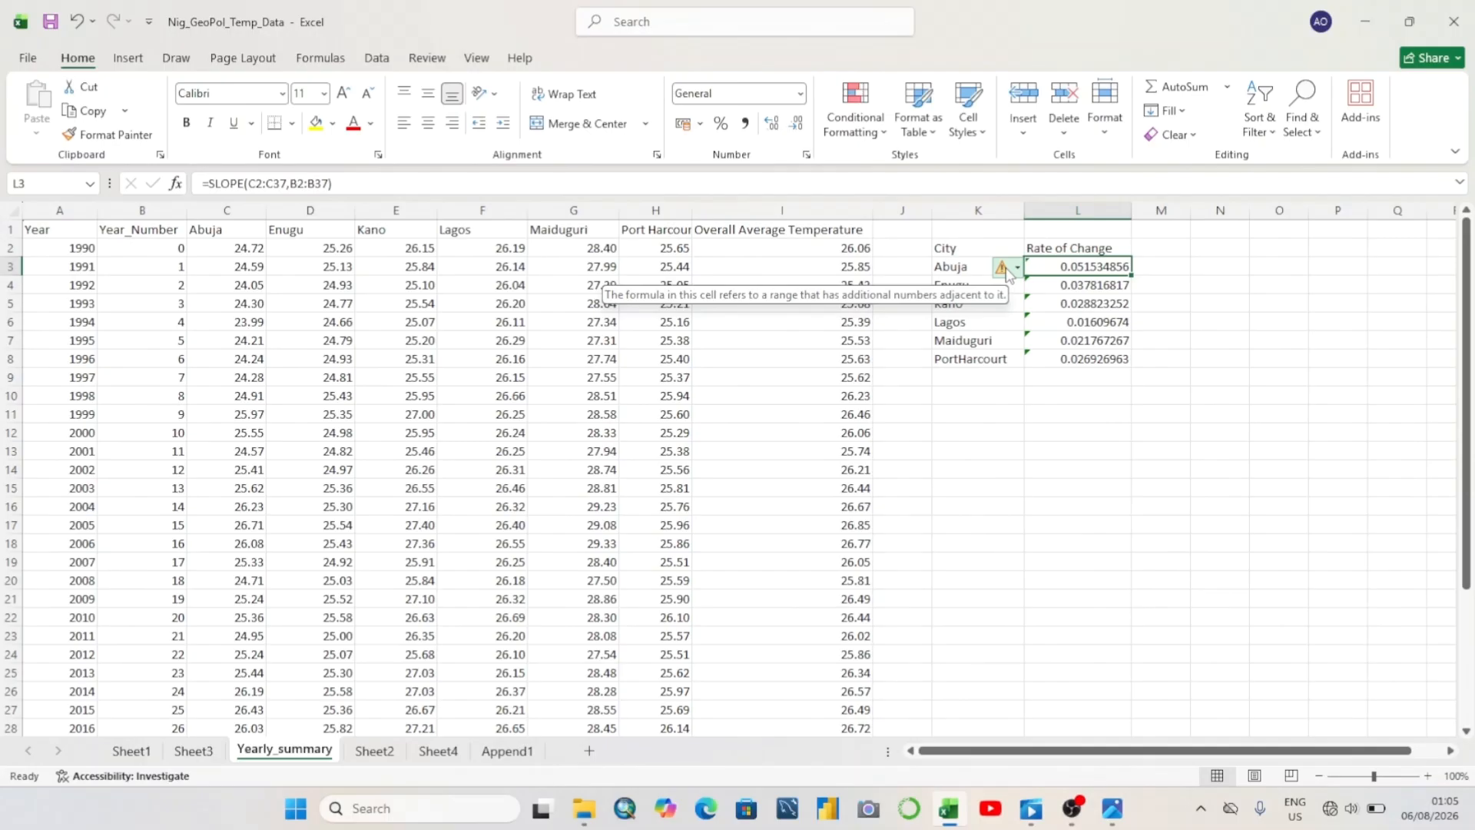
{"action": "left_click_drag", "start_coordinate": [1051, 265], "coordinate": [1071, 359]}
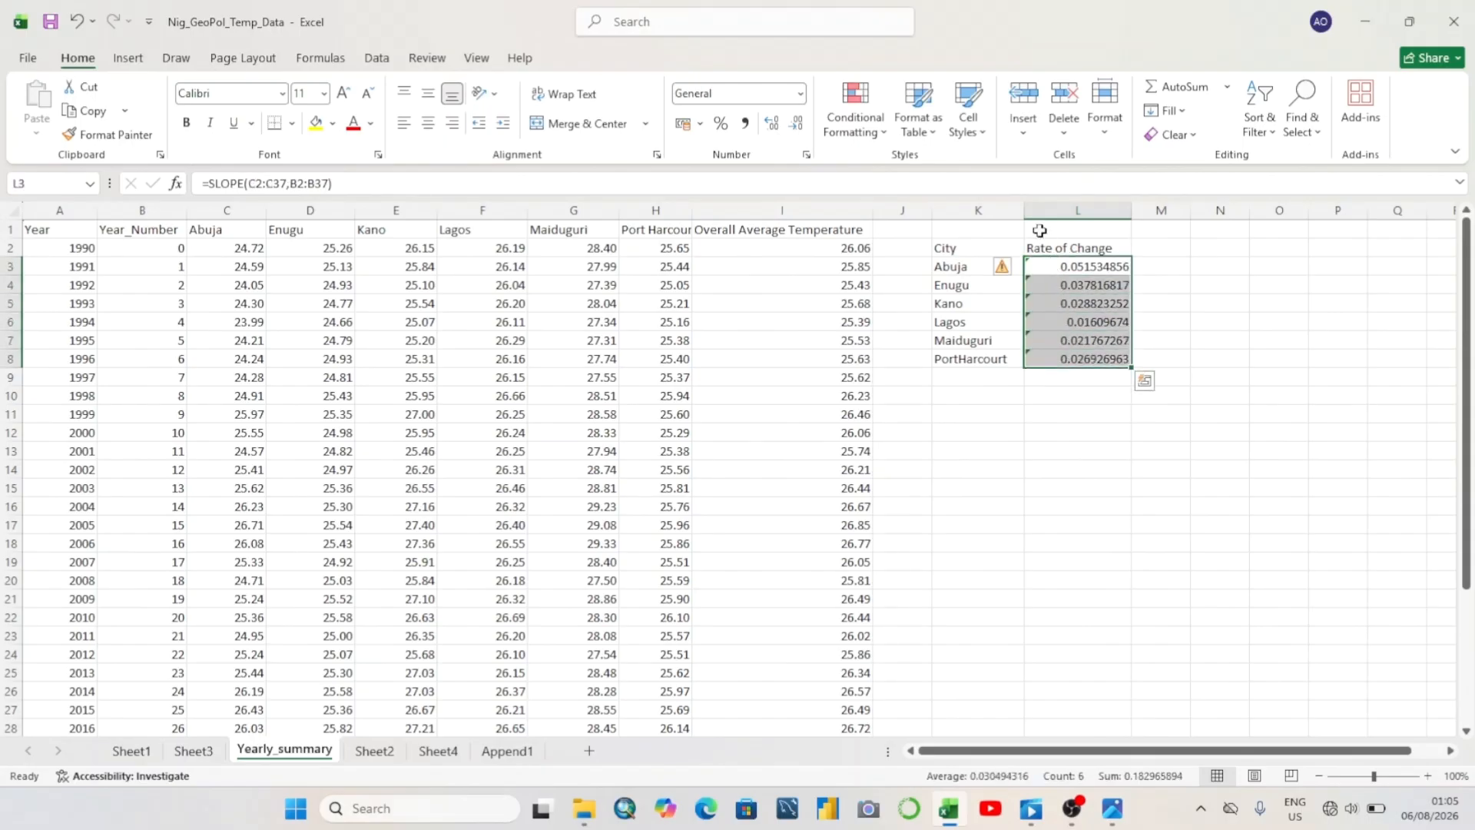
{"action": "left_click", "coordinate": [797, 127]}
{"action": "left_click", "coordinate": [798, 127]}
{"action": "left_click", "coordinate": [797, 127]}
{"action": "left_click", "coordinate": [797, 127]}
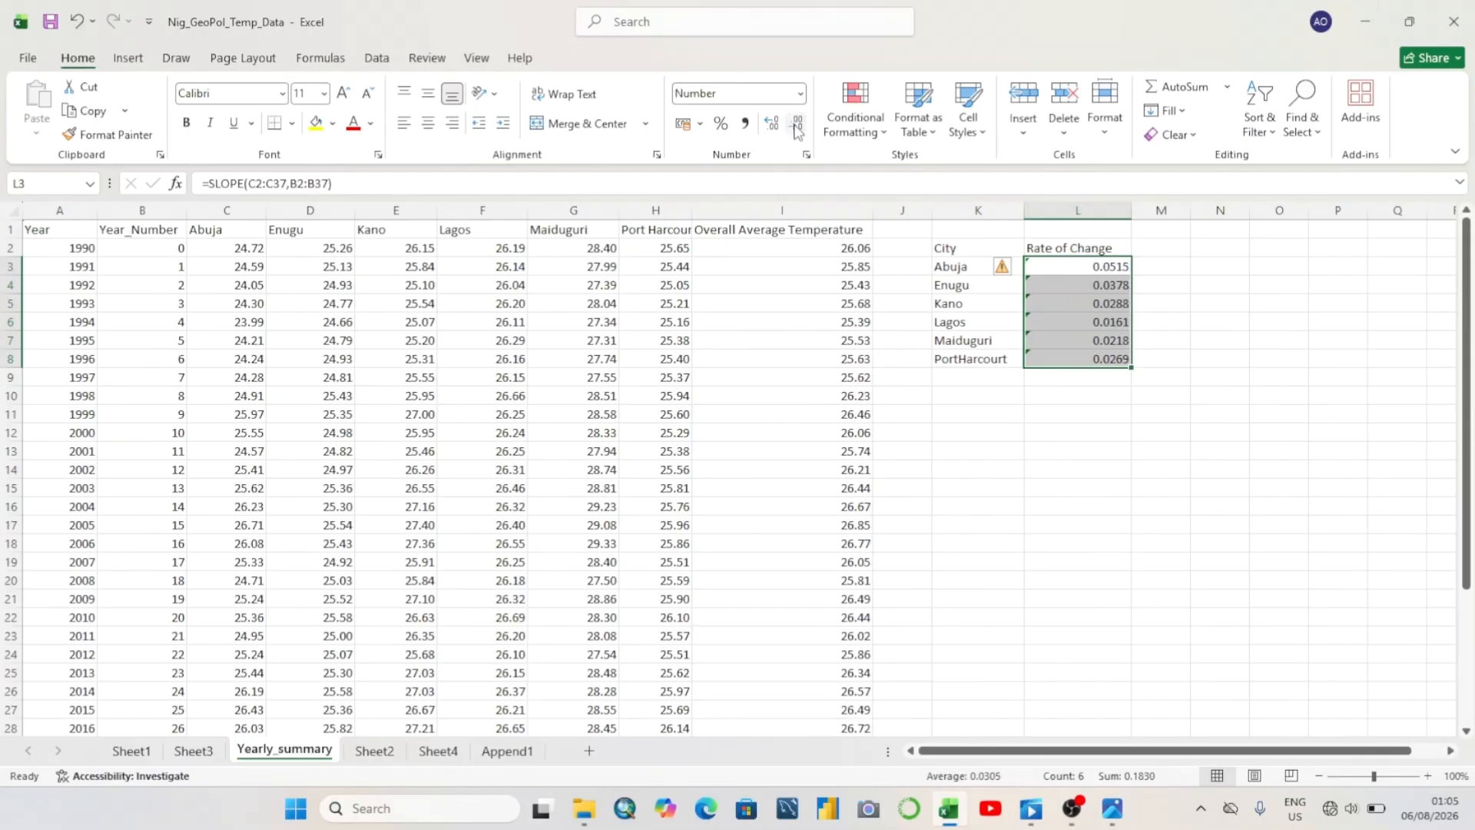
{"action": "left_click", "coordinate": [798, 126]}
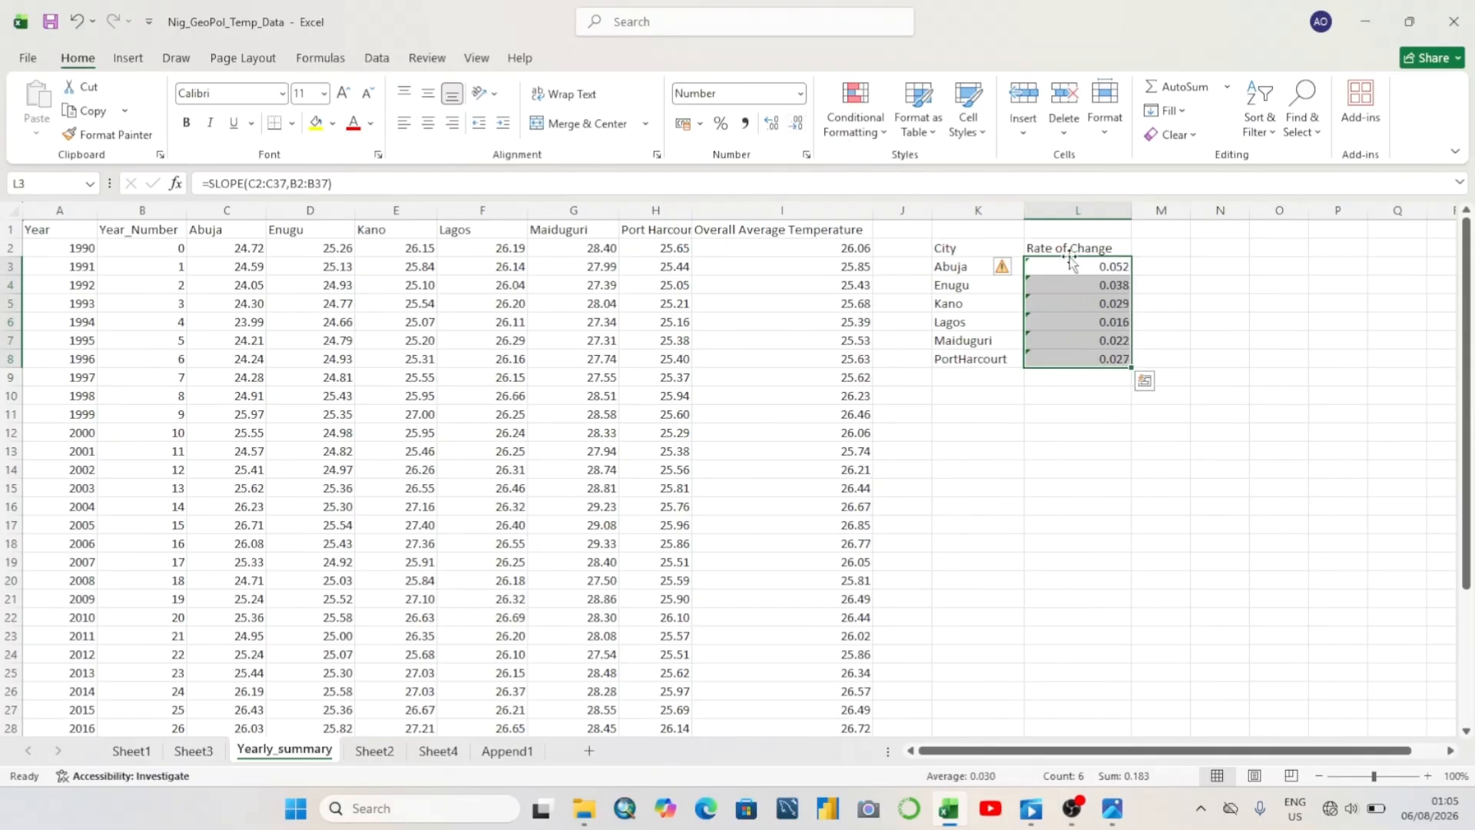
Fill the City and Rate of Change header cells K2:L2 with the blue theme colour and make their text bold
{"action": "left_click", "coordinate": [1202, 305]}
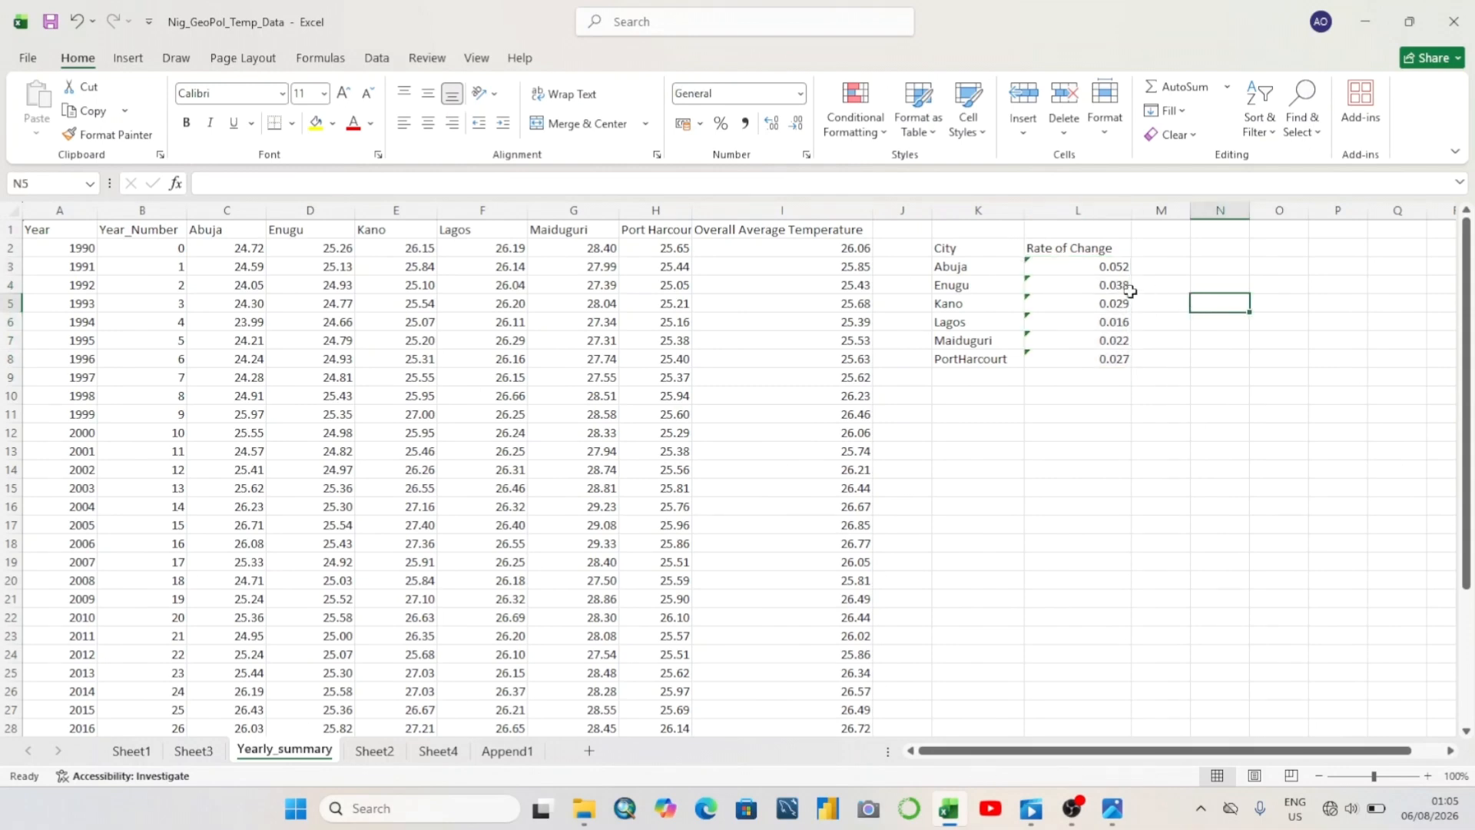
{"action": "left_click_drag", "start_coordinate": [934, 251], "coordinate": [1033, 242]}
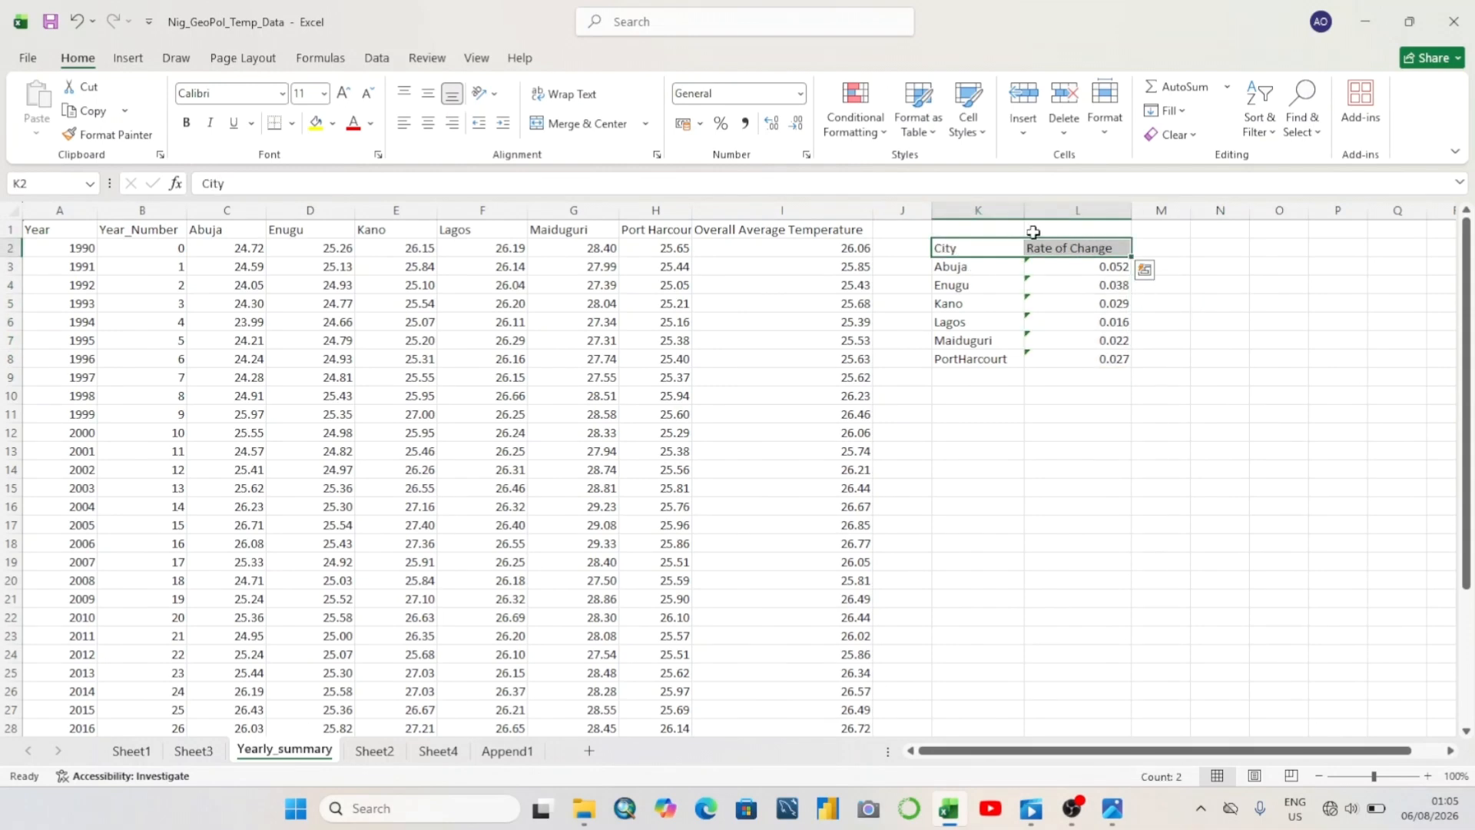
{"action": "left_click", "coordinate": [333, 123]}
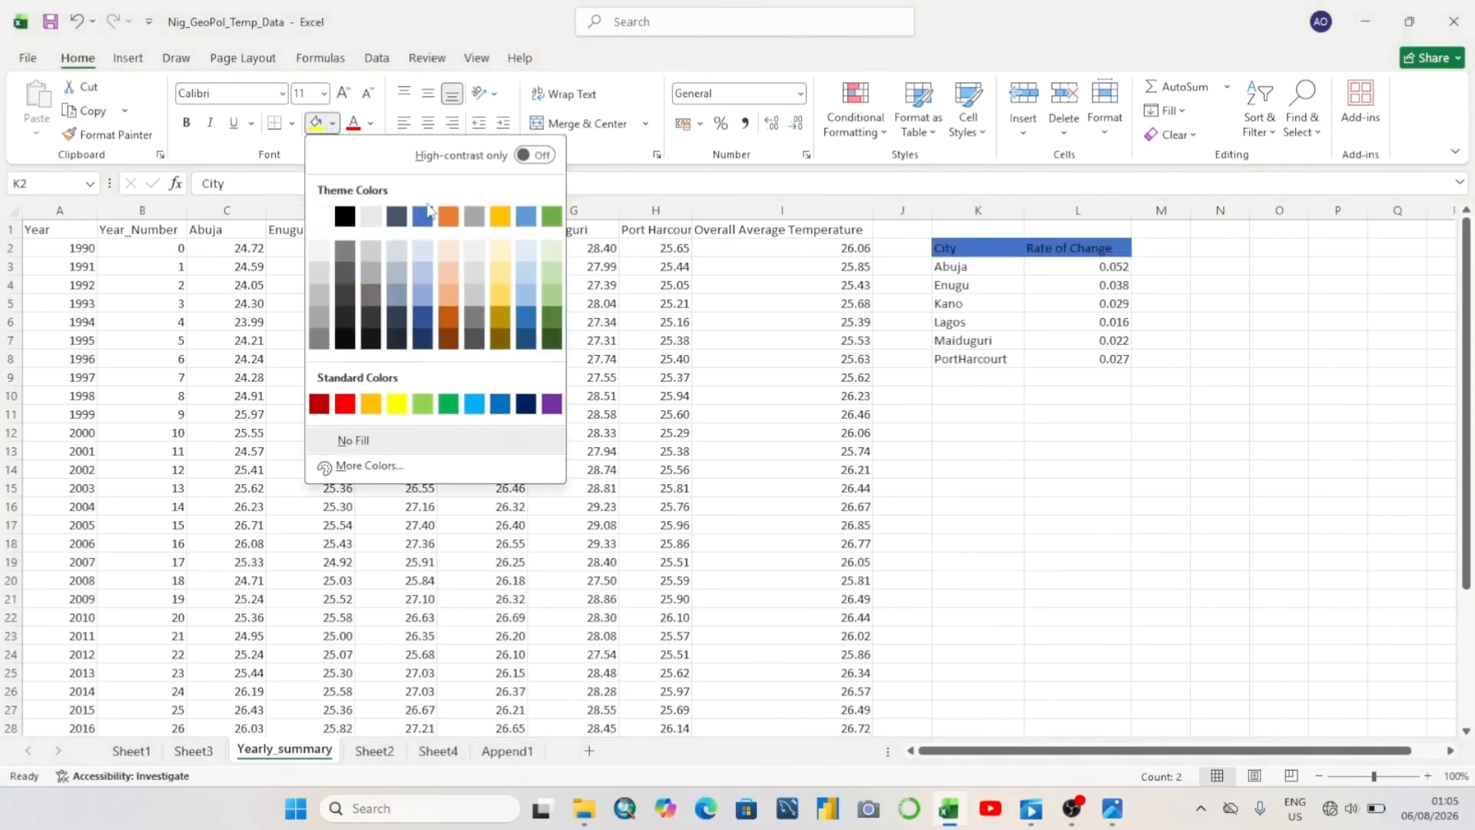
{"action": "left_click", "coordinate": [424, 216]}
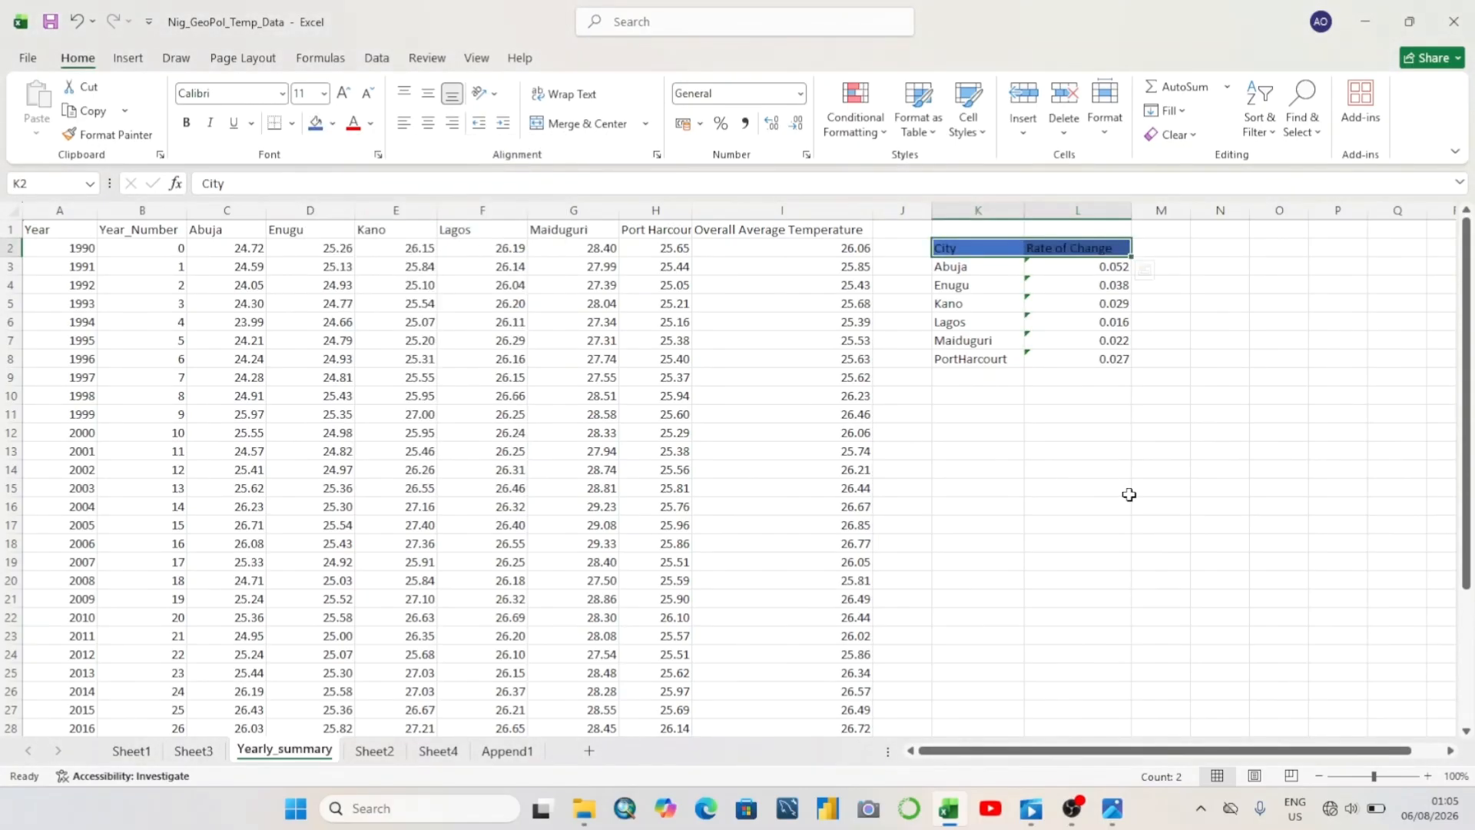
{"action": "left_click", "coordinate": [1073, 510]}
{"action": "left_click_drag", "start_coordinate": [958, 248], "coordinate": [1047, 253]}
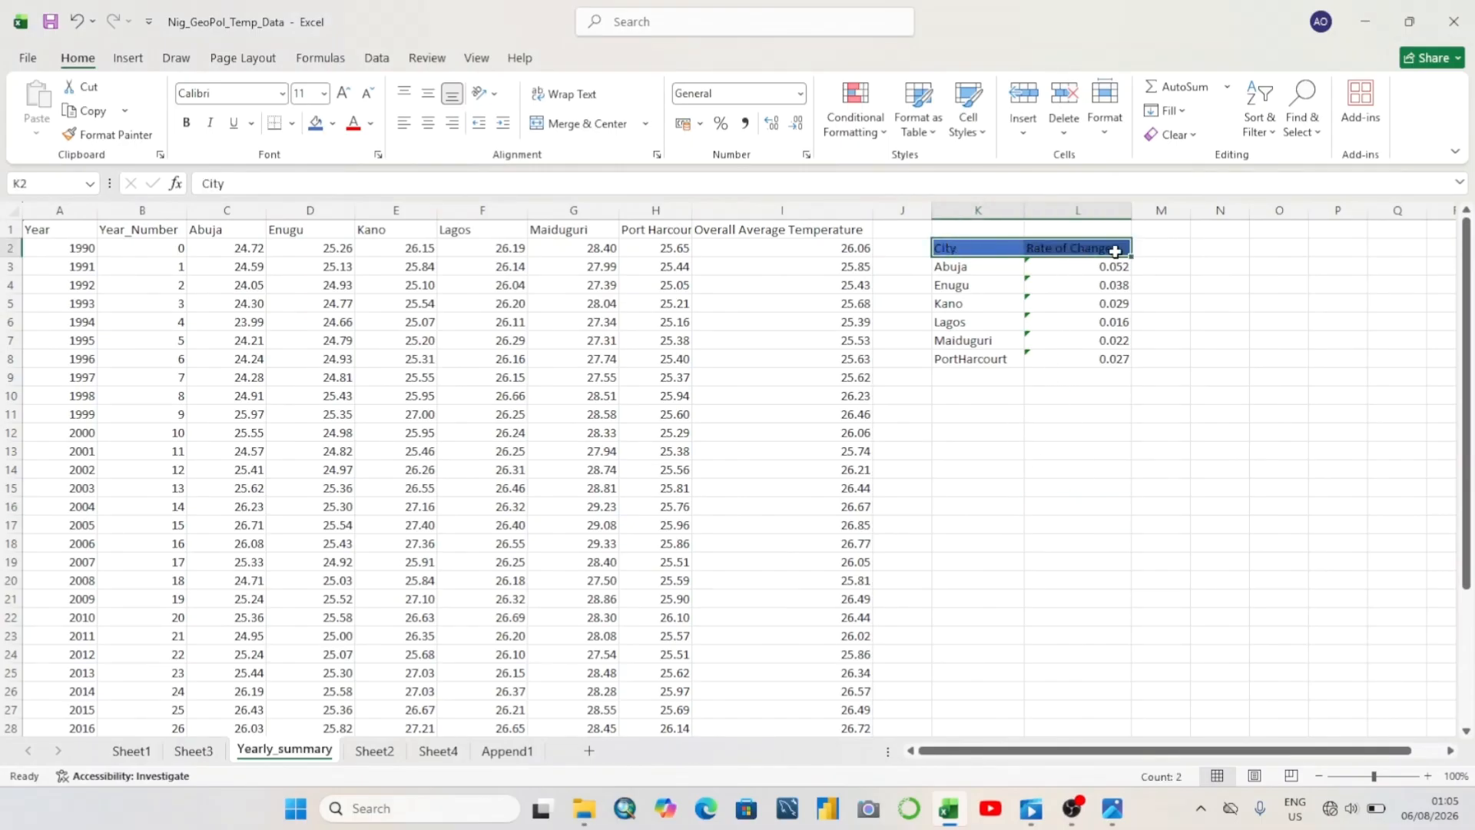
{"action": "left_click", "coordinate": [186, 123]}
{"action": "left_click", "coordinate": [1003, 467]}
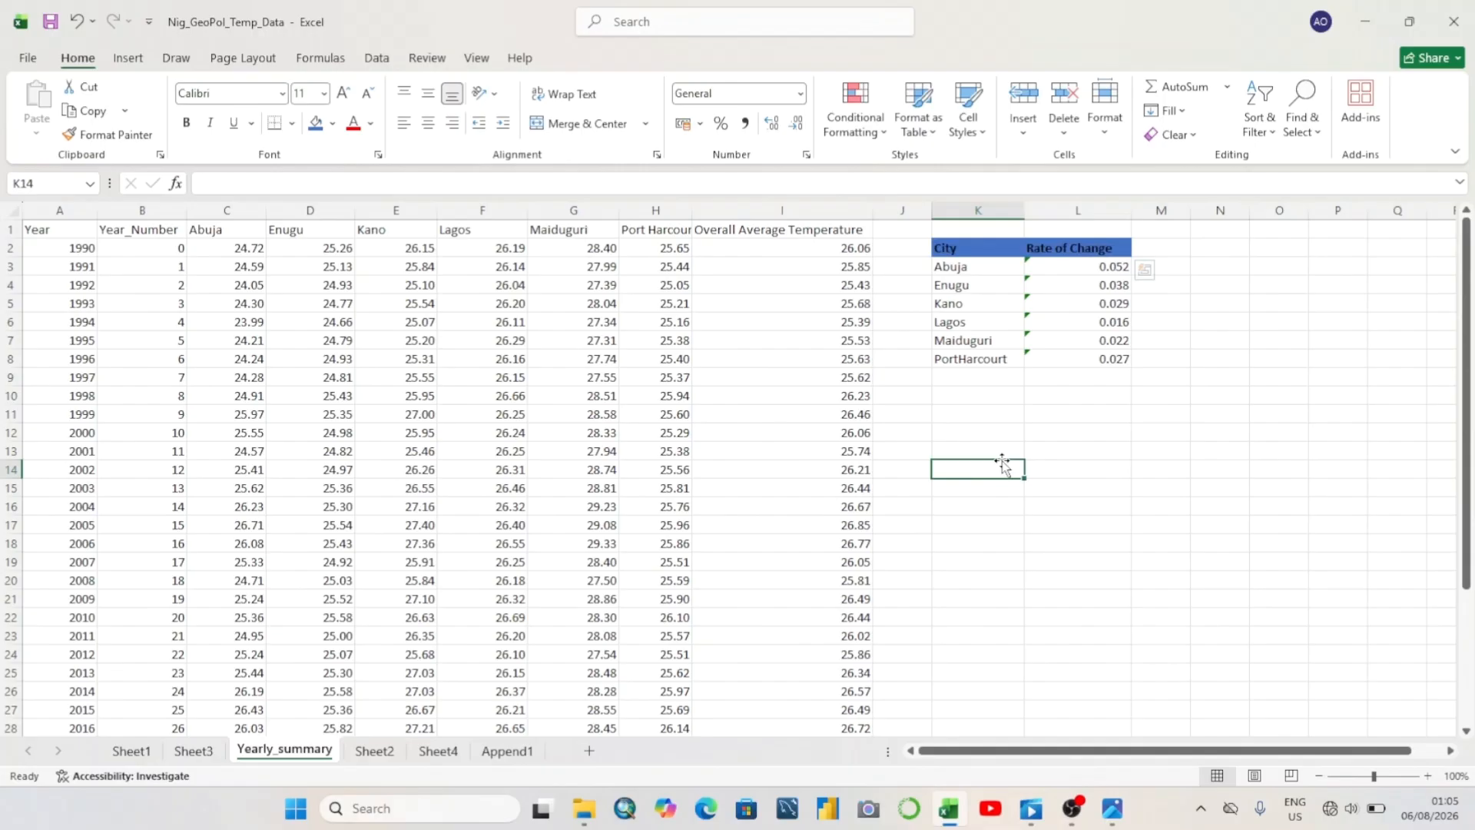
Convert the City and Rate of Change range K2:L8 into a table with headers
{"action": "left_click", "coordinate": [990, 307]}
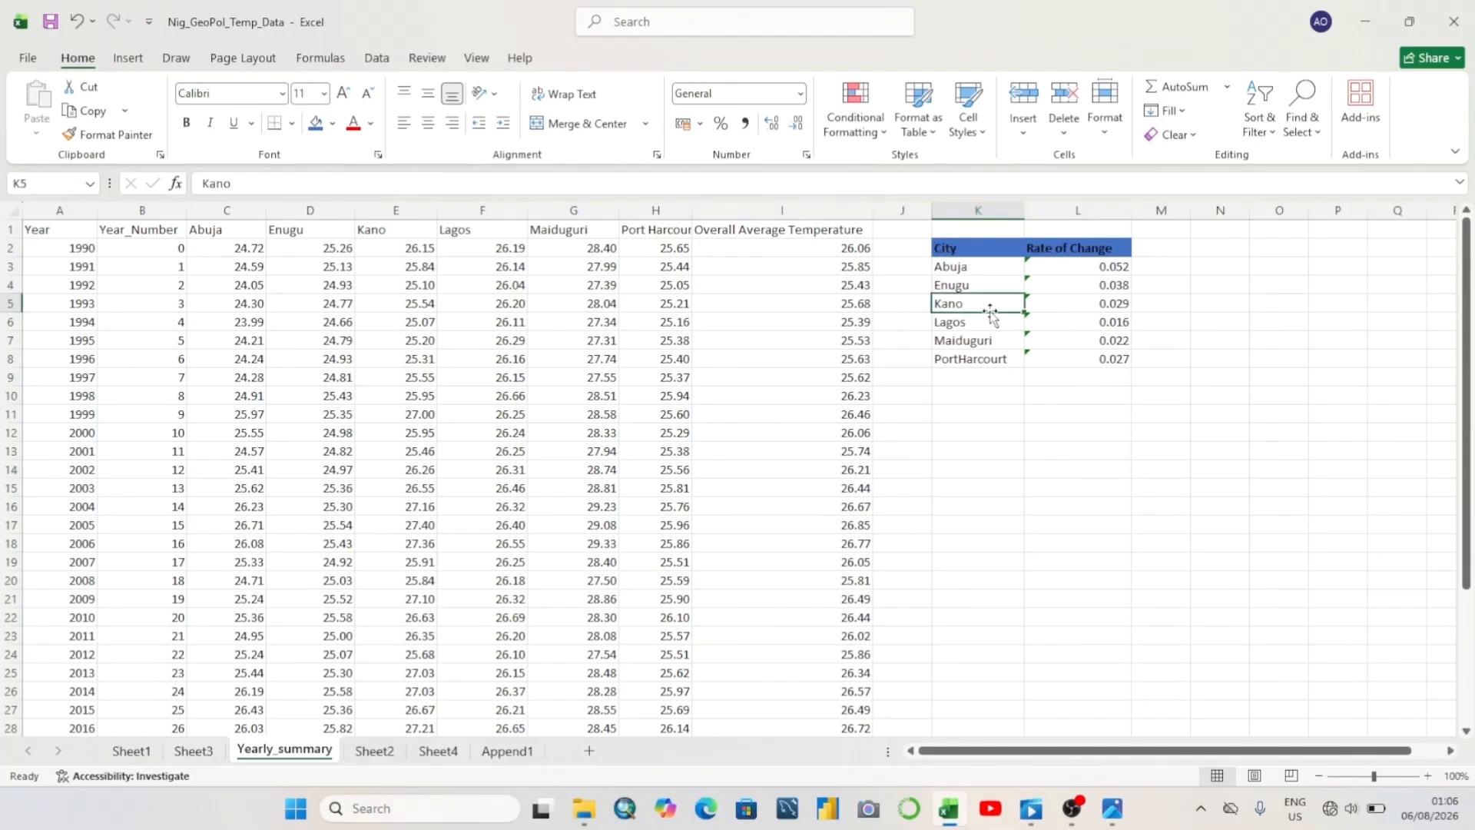
{"action": "key", "text": "ctrl+t"}
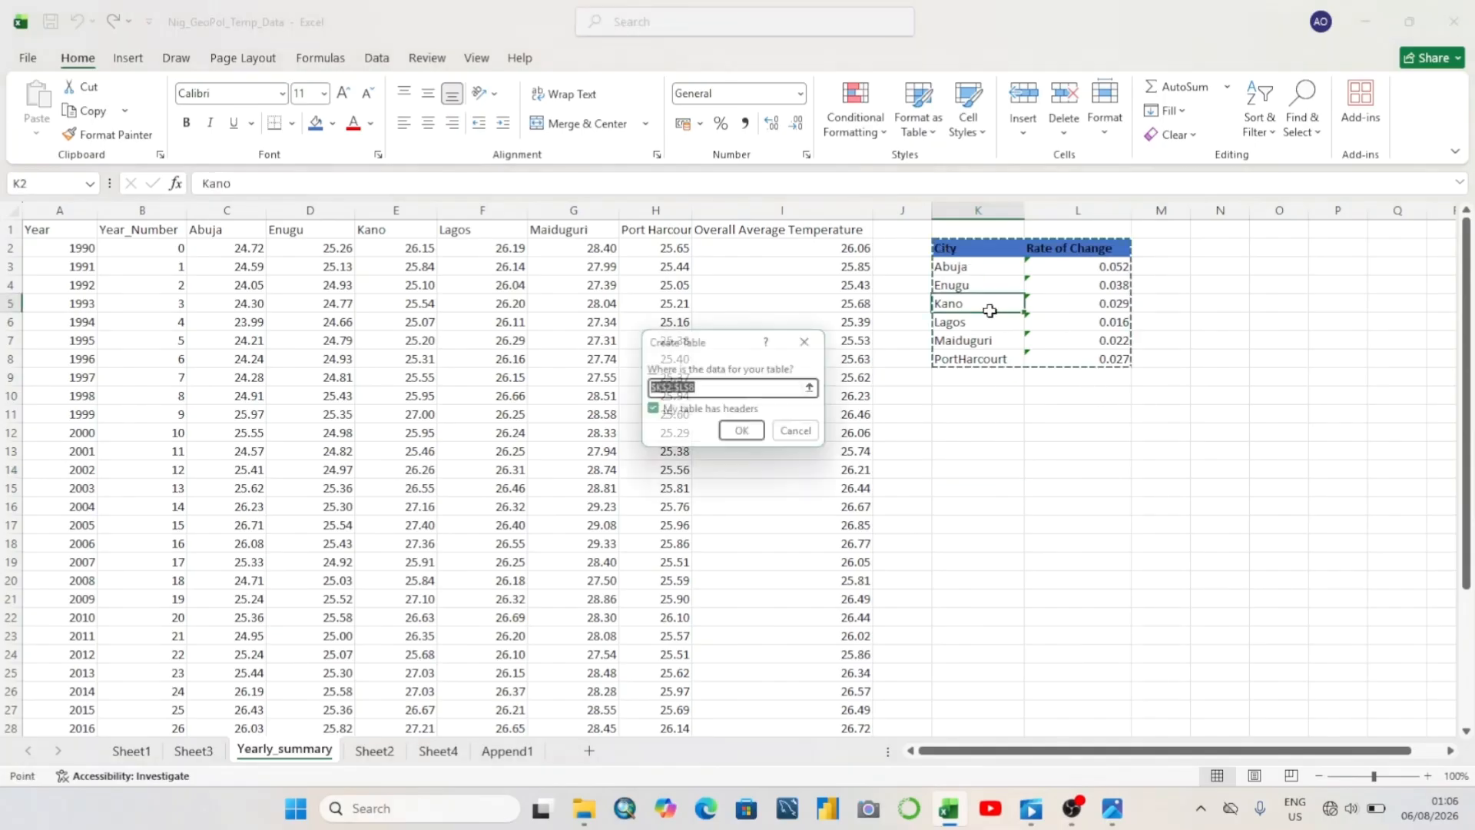
{"action": "left_click", "coordinate": [746, 436]}
{"action": "left_click", "coordinate": [1101, 421]}
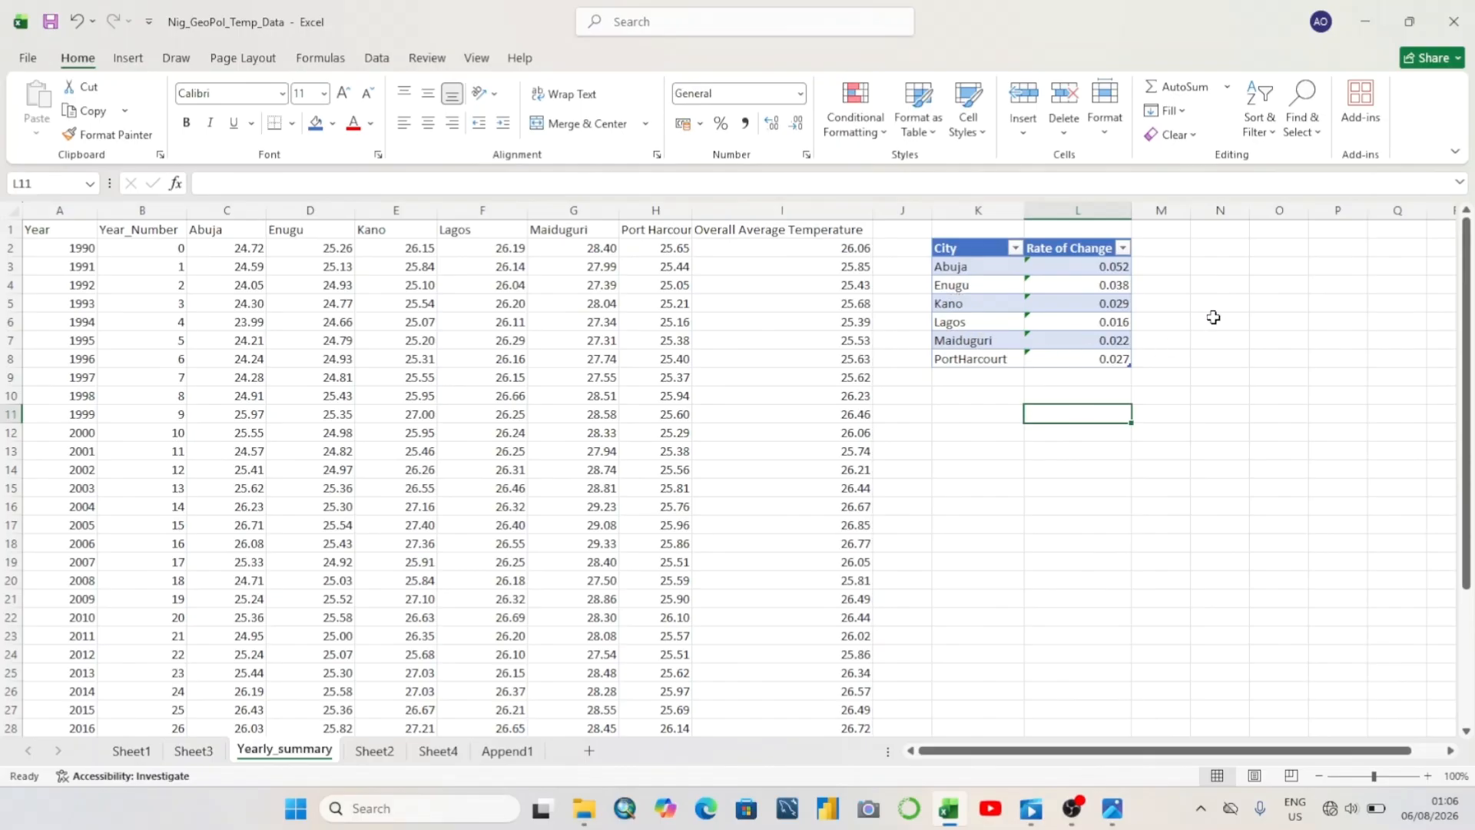
{"action": "left_click", "coordinate": [1122, 249]}
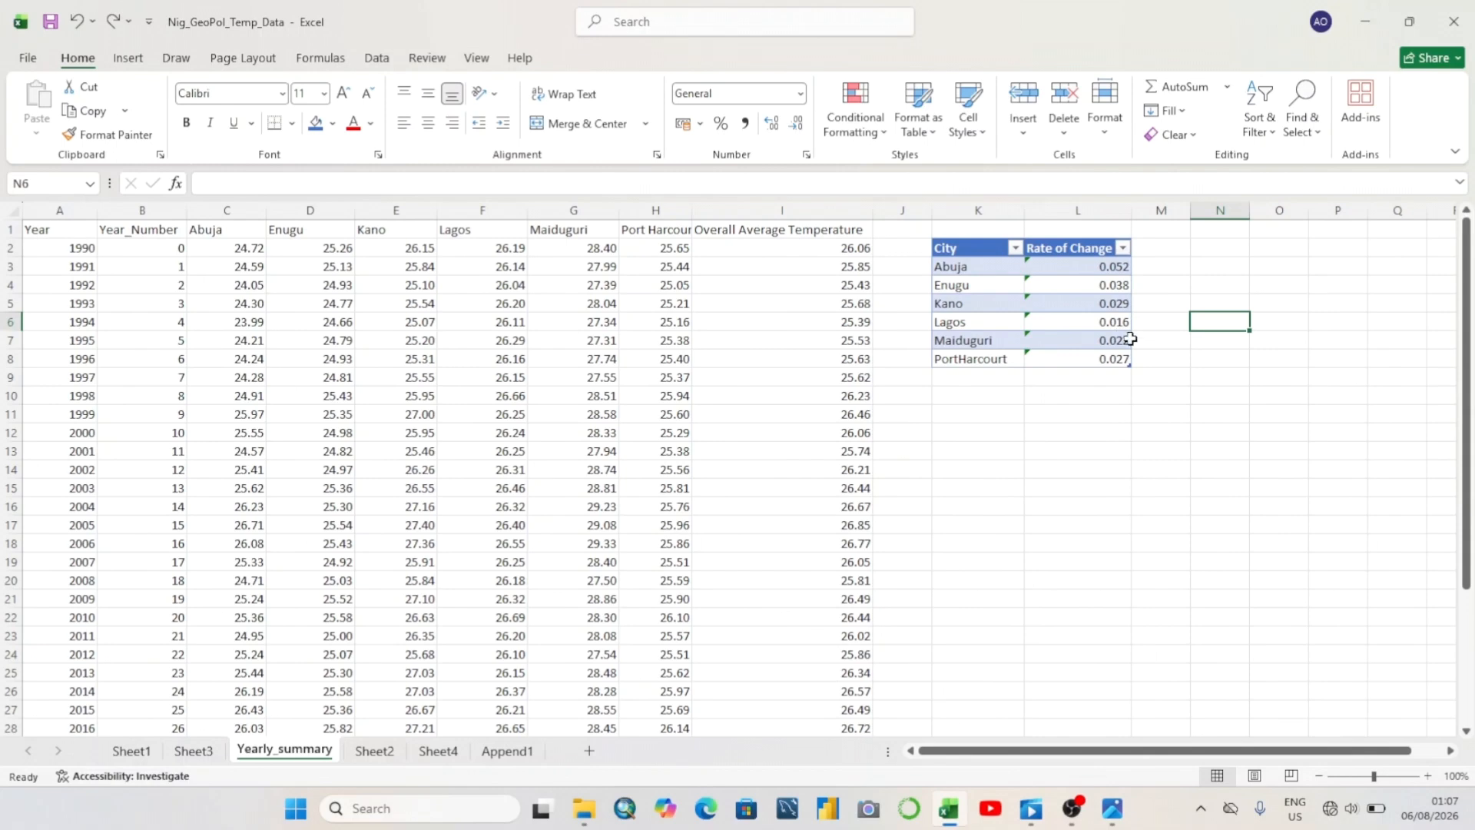
{"action": "left_click", "coordinate": [917, 327]}
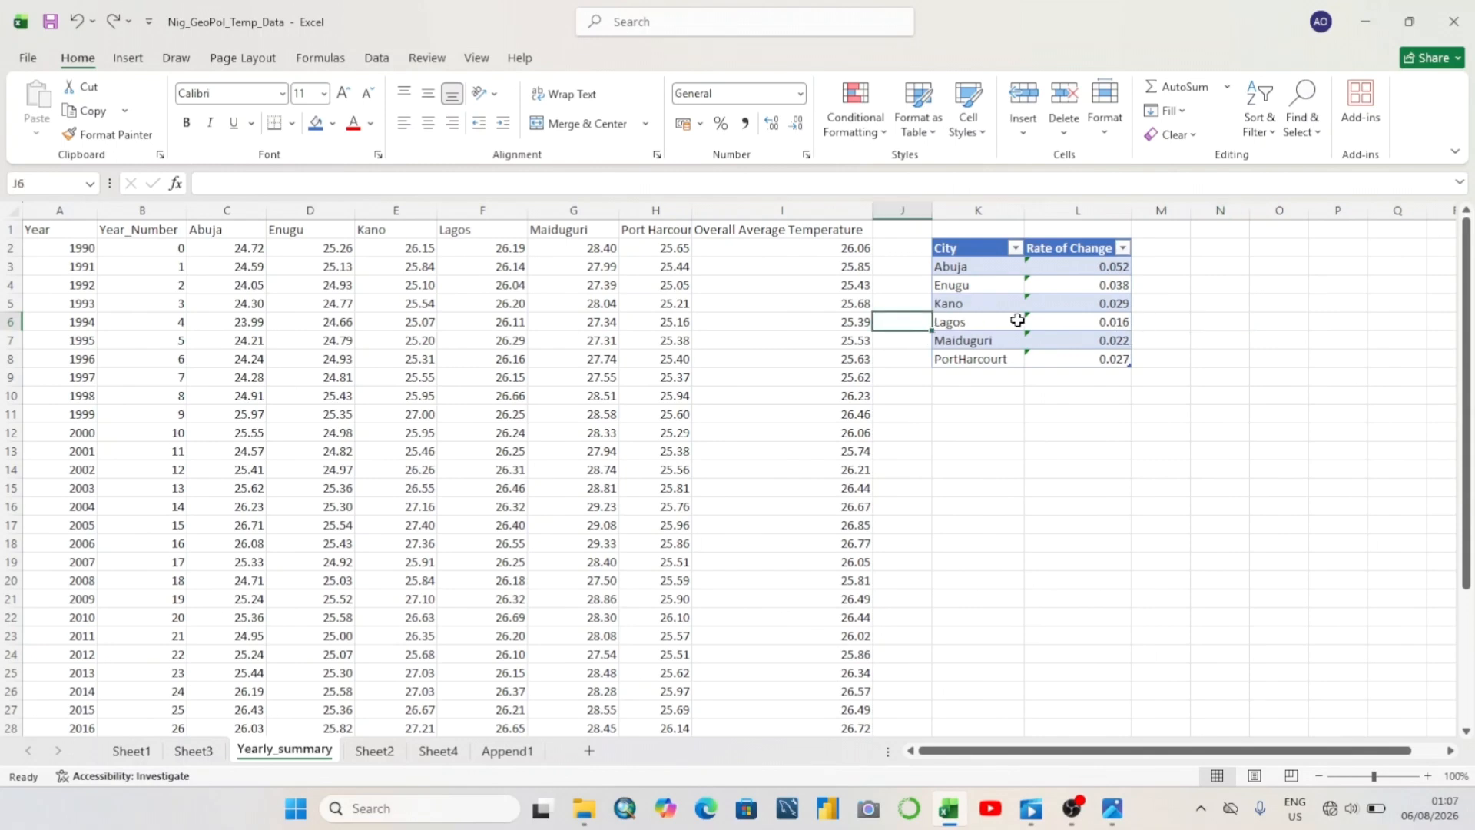
{"action": "left_click", "coordinate": [1016, 247]}
{"action": "mouse_move", "coordinate": [879, 338]}
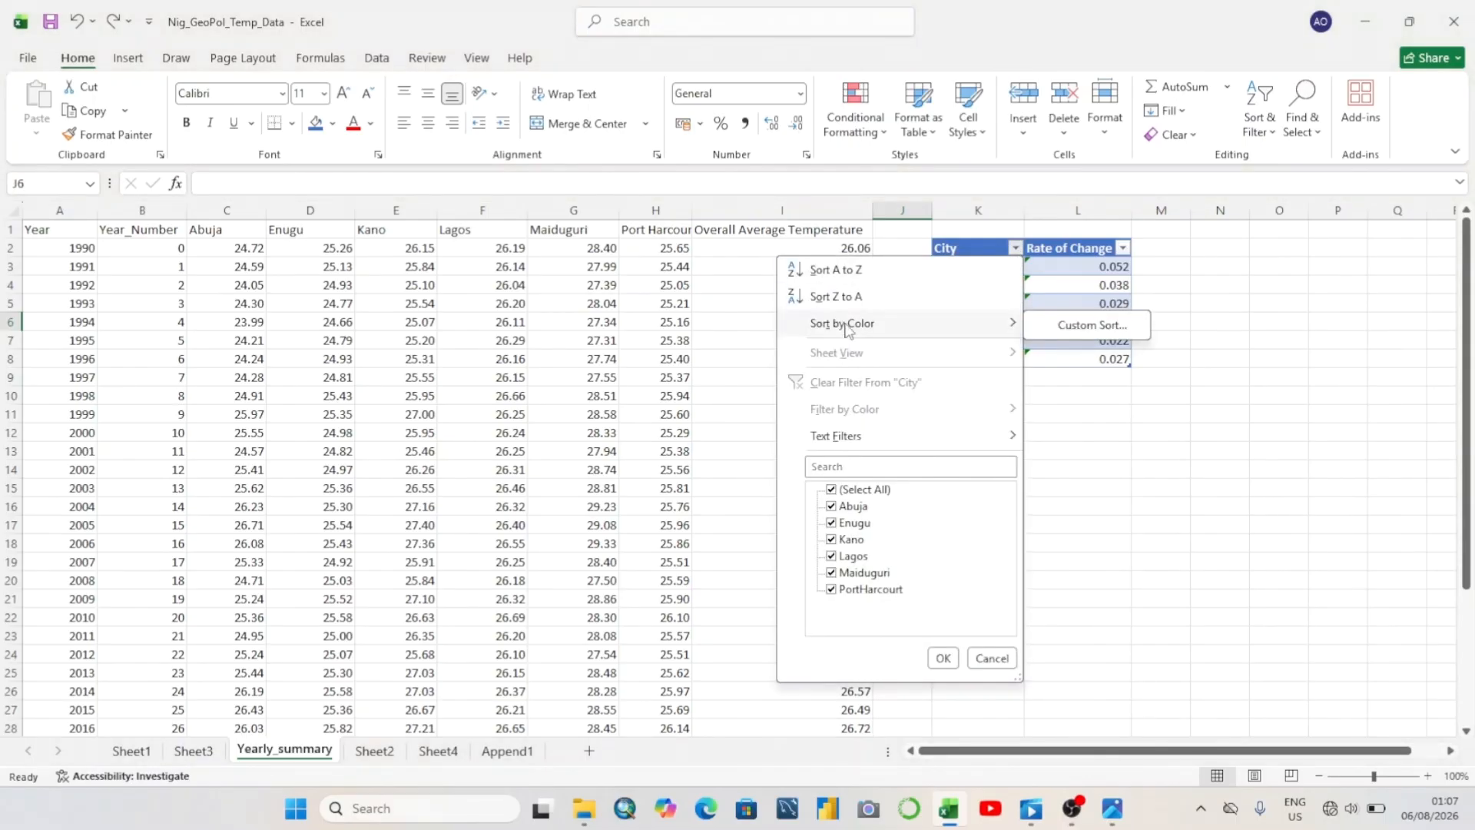
{"action": "left_click", "coordinate": [1091, 328]}
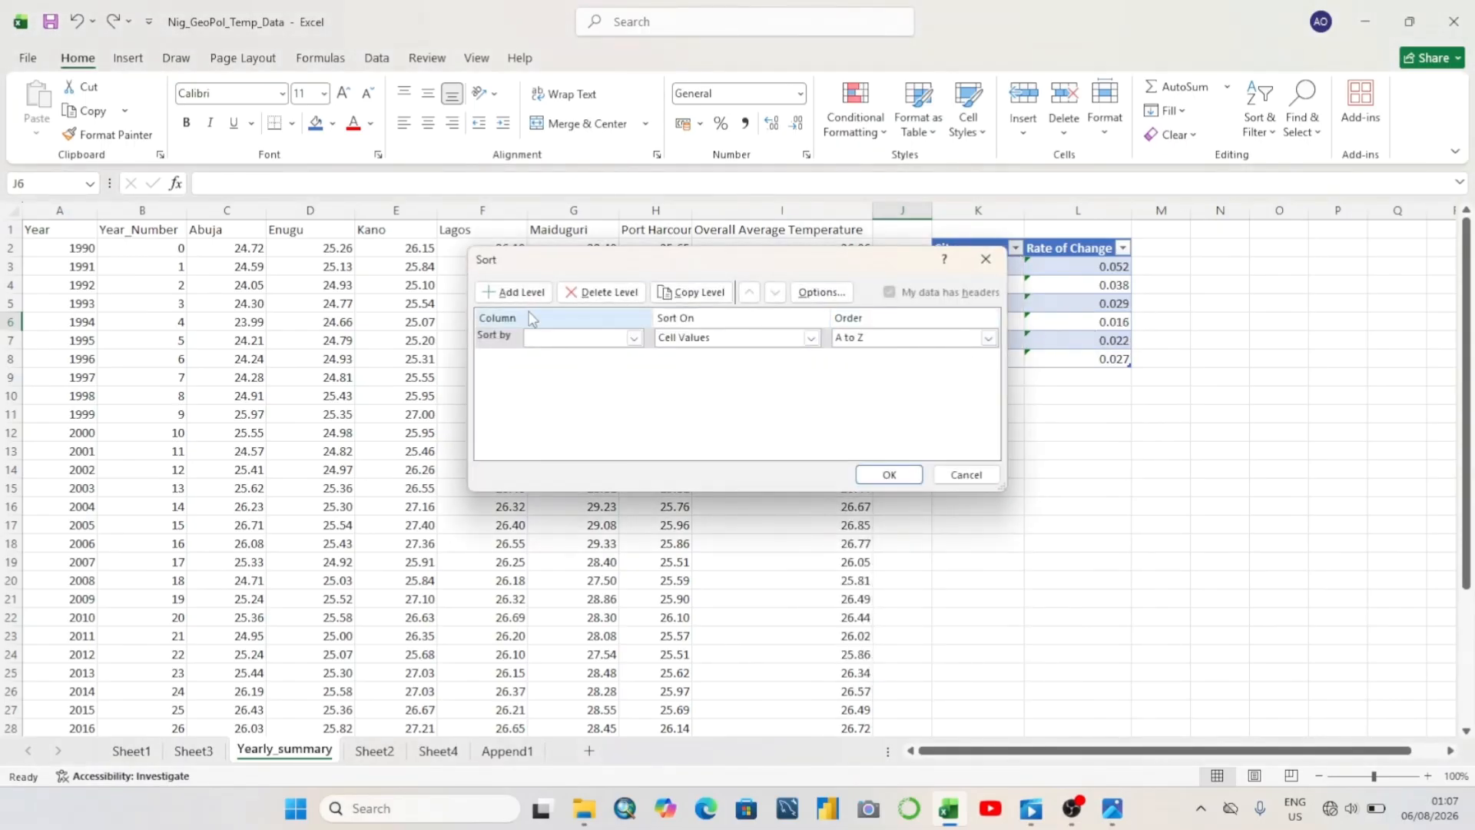
{"action": "left_click", "coordinate": [634, 339]}
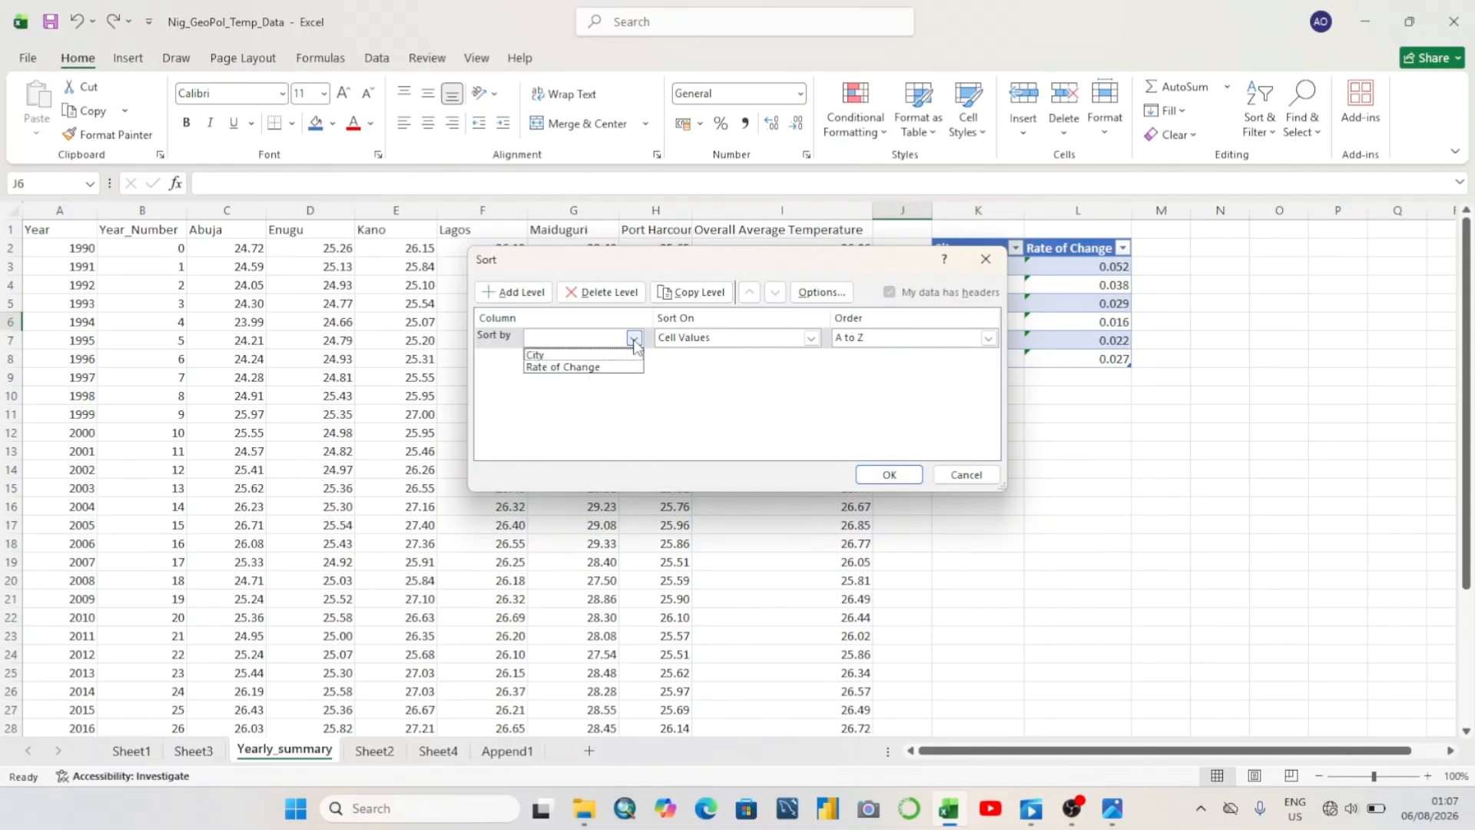
{"action": "left_click", "coordinate": [595, 367]}
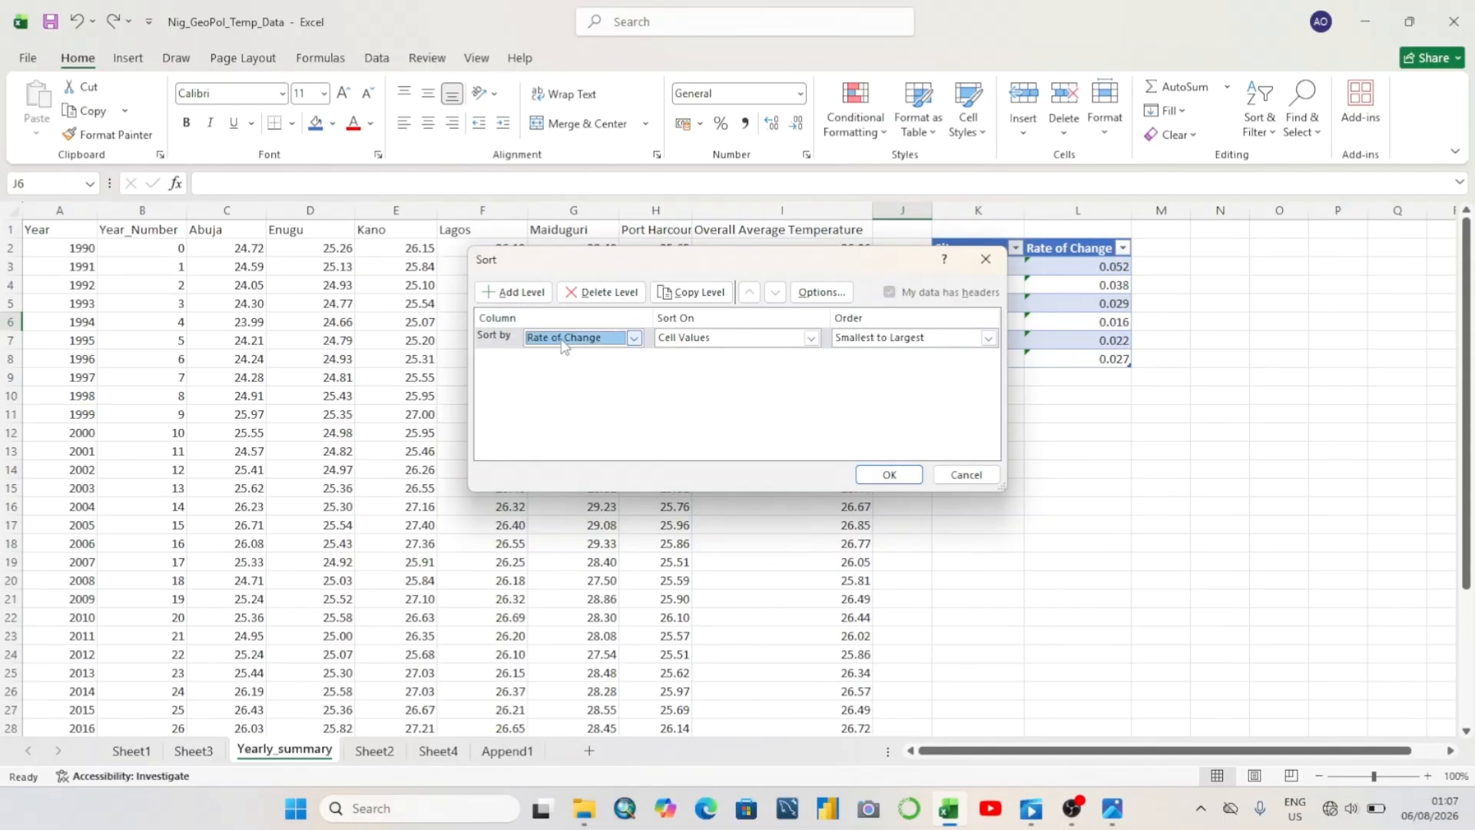
{"action": "left_click", "coordinate": [986, 259]}
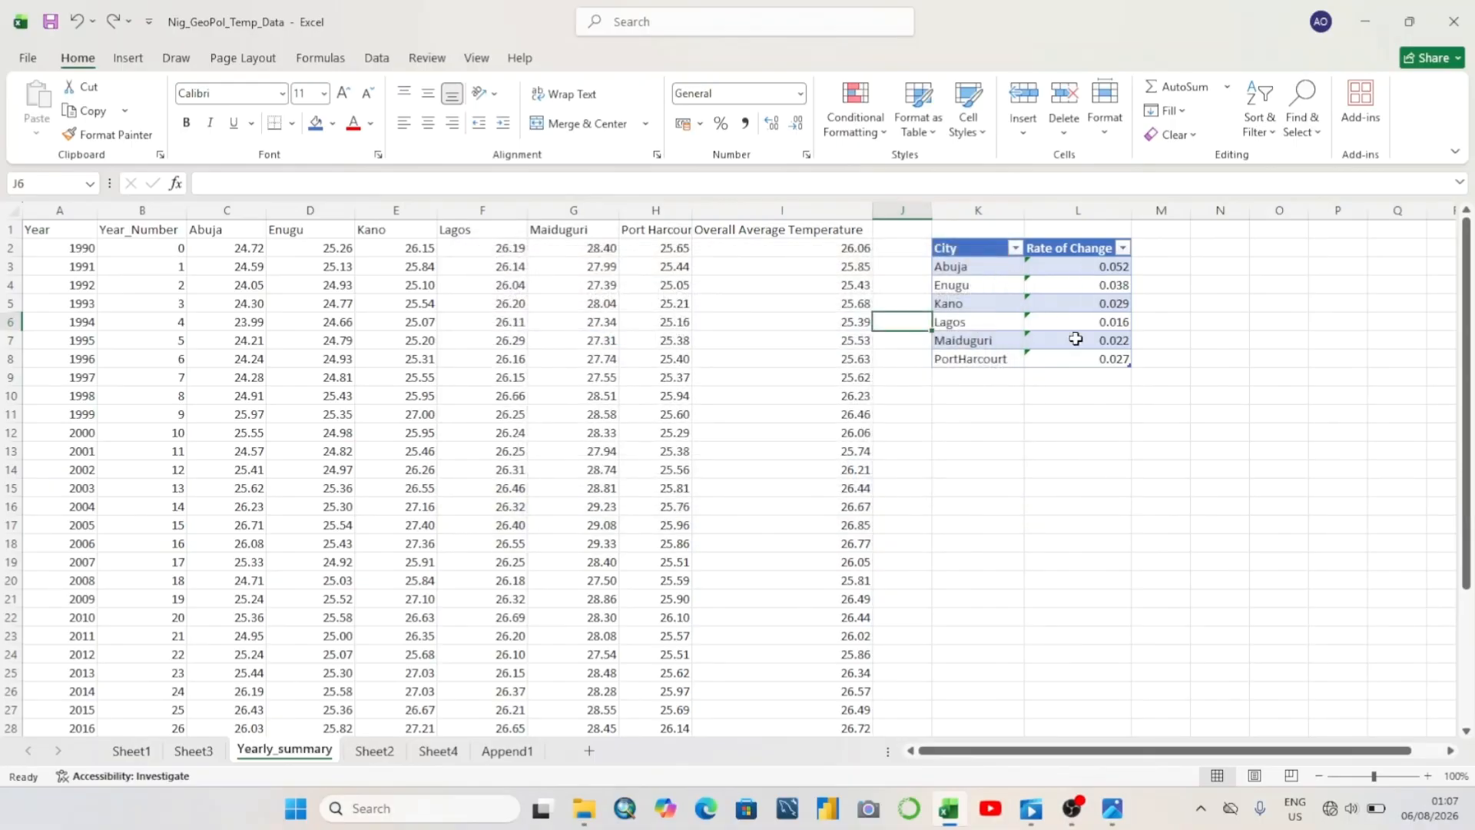
Custom sort the city table by the cell values of Rate of Change, from Largest to Smallest
{"action": "left_click", "coordinate": [1015, 248]}
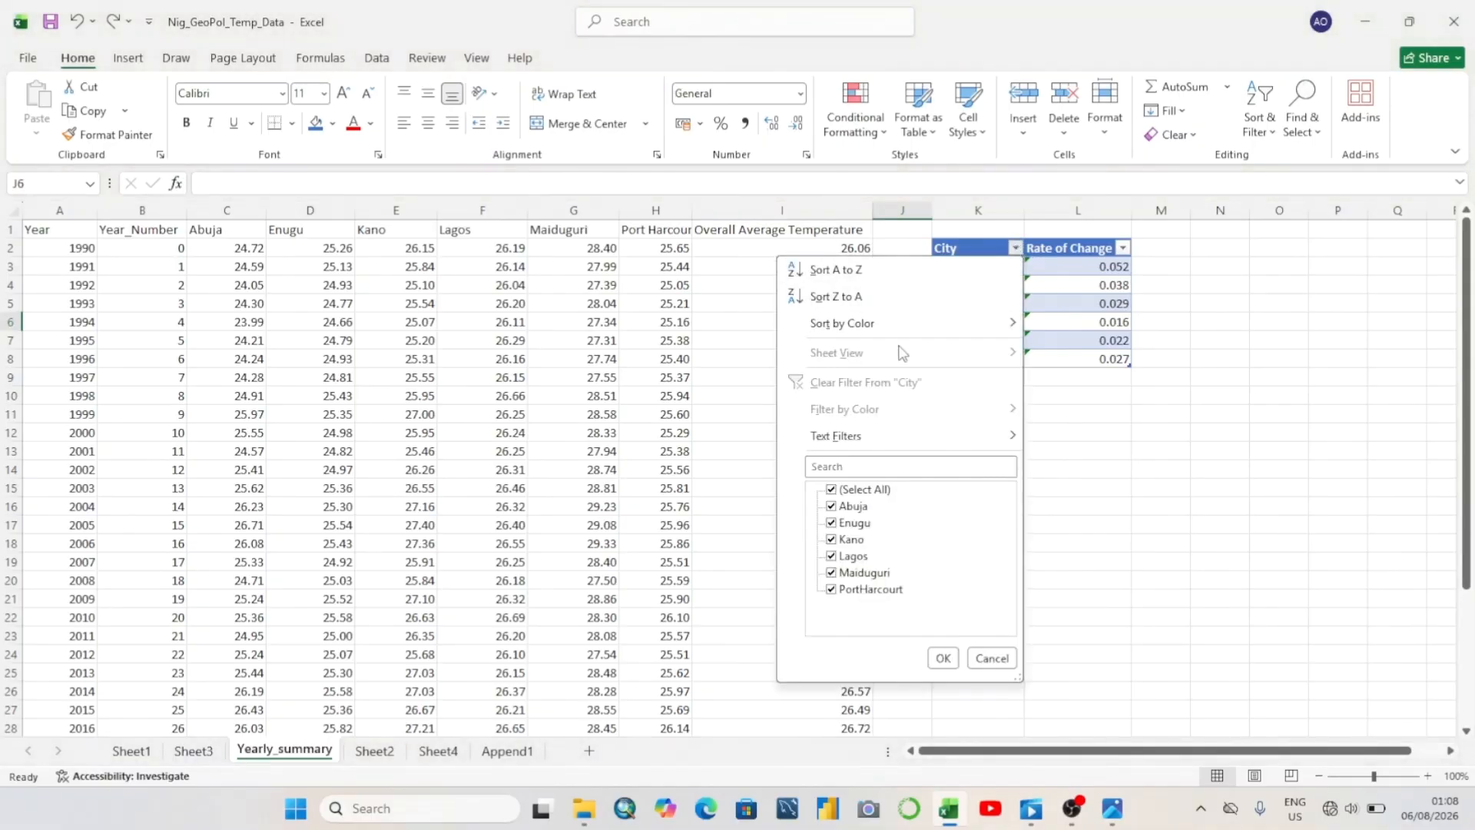
{"action": "mouse_move", "coordinate": [871, 332]}
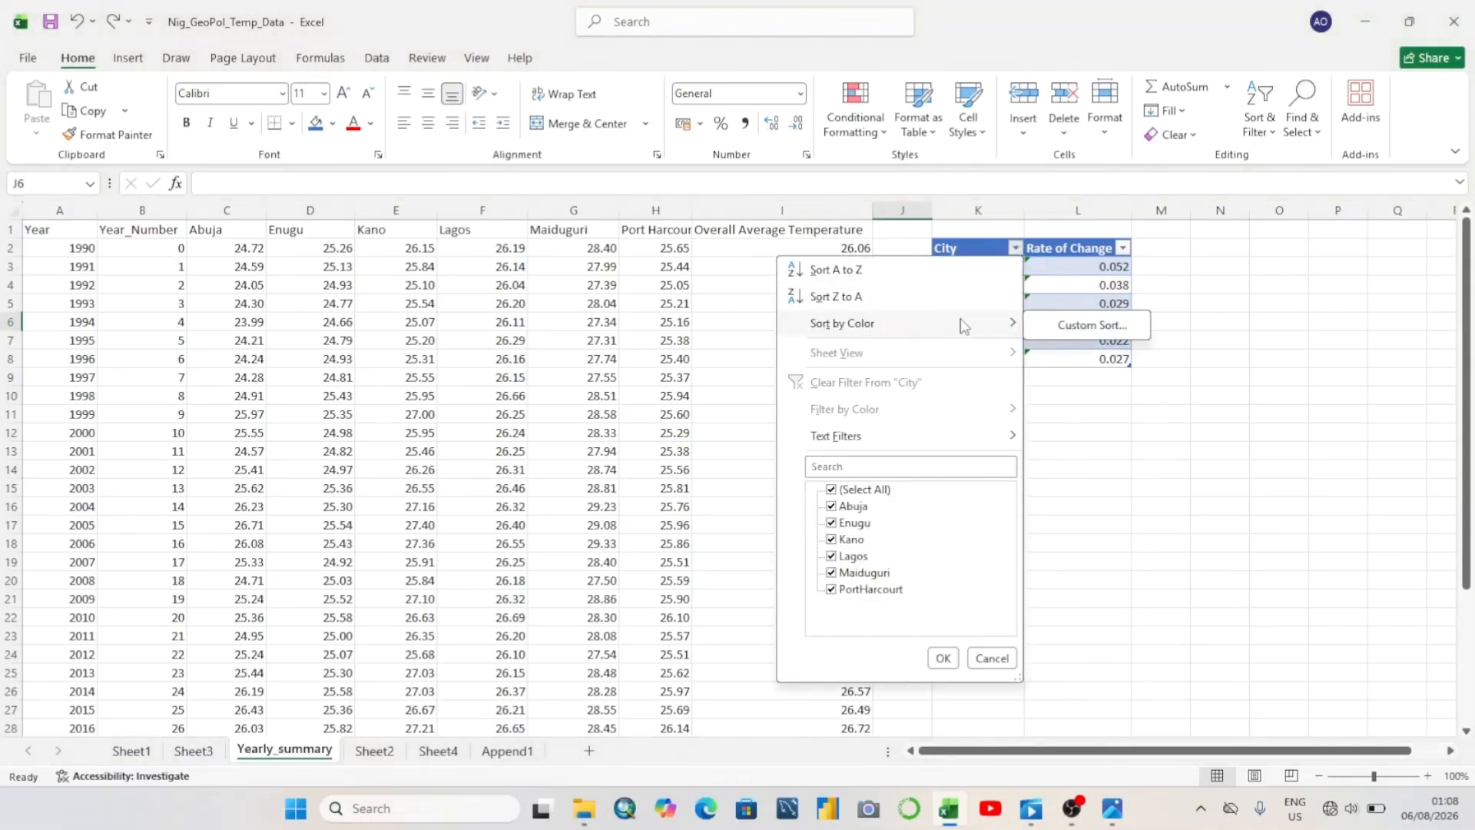
{"action": "left_click", "coordinate": [1100, 329]}
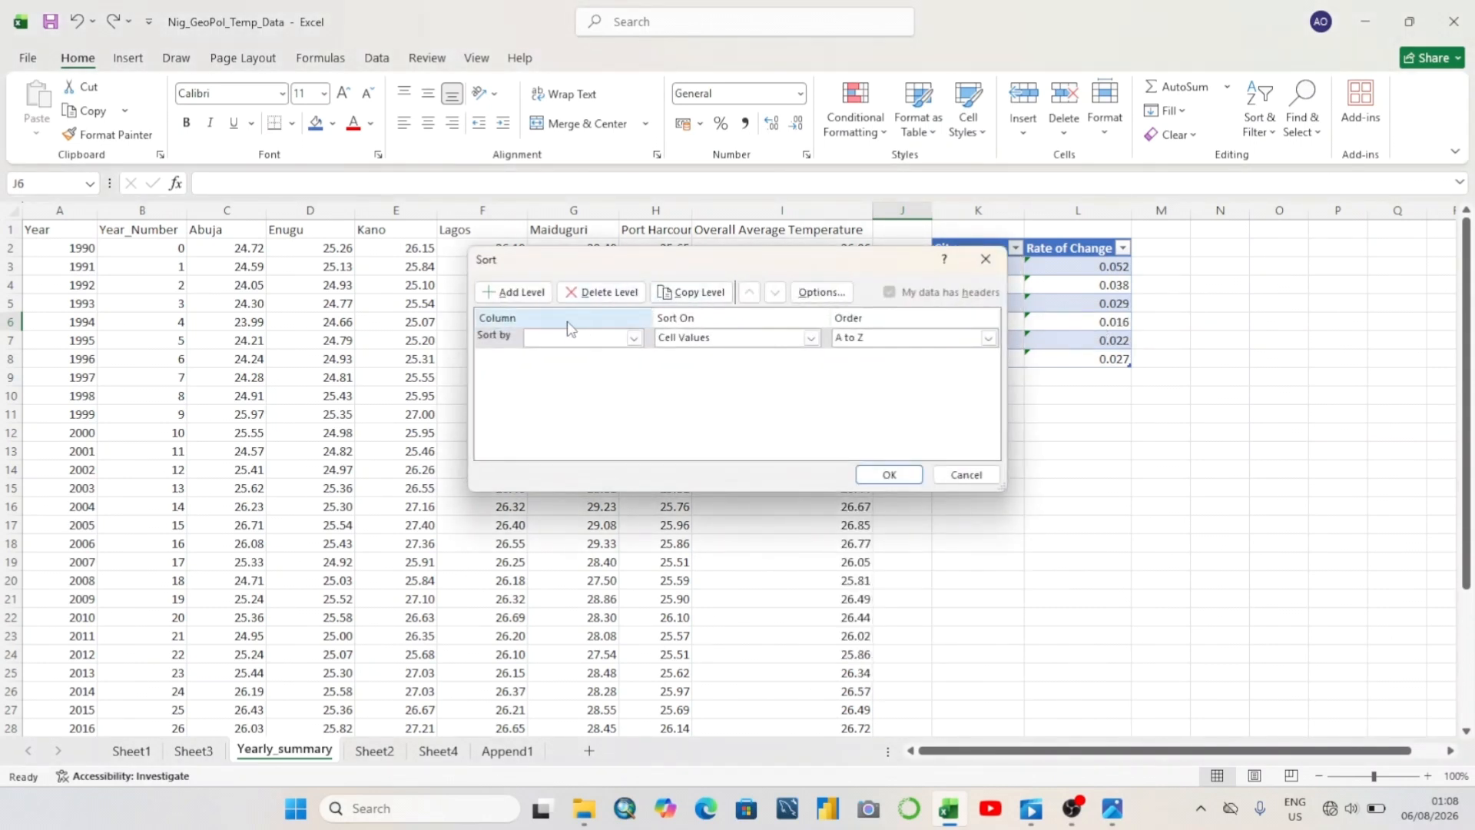
{"action": "left_click", "coordinate": [634, 338]}
{"action": "left_click", "coordinate": [609, 368]}
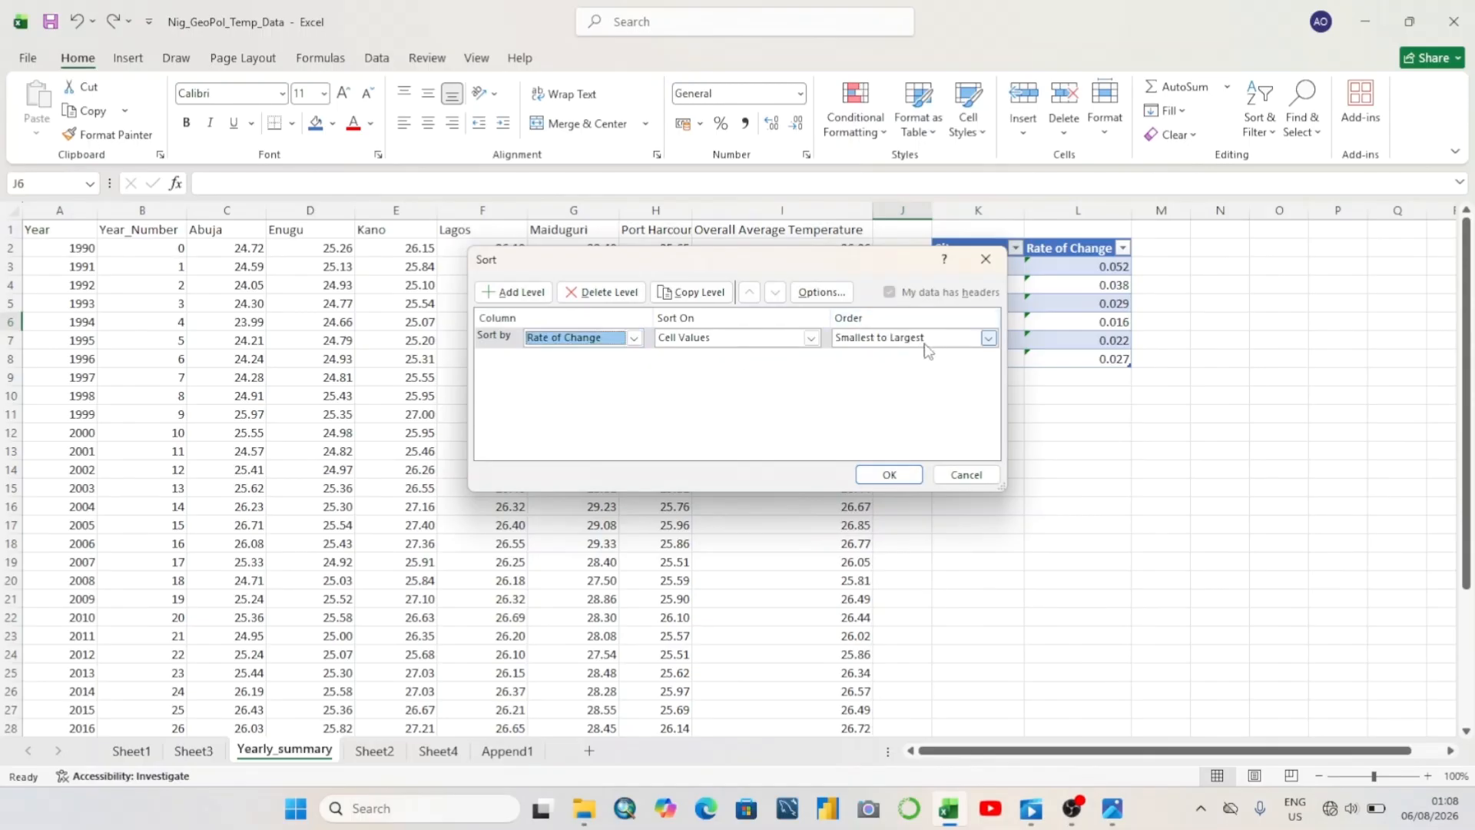
{"action": "left_click", "coordinate": [988, 339]}
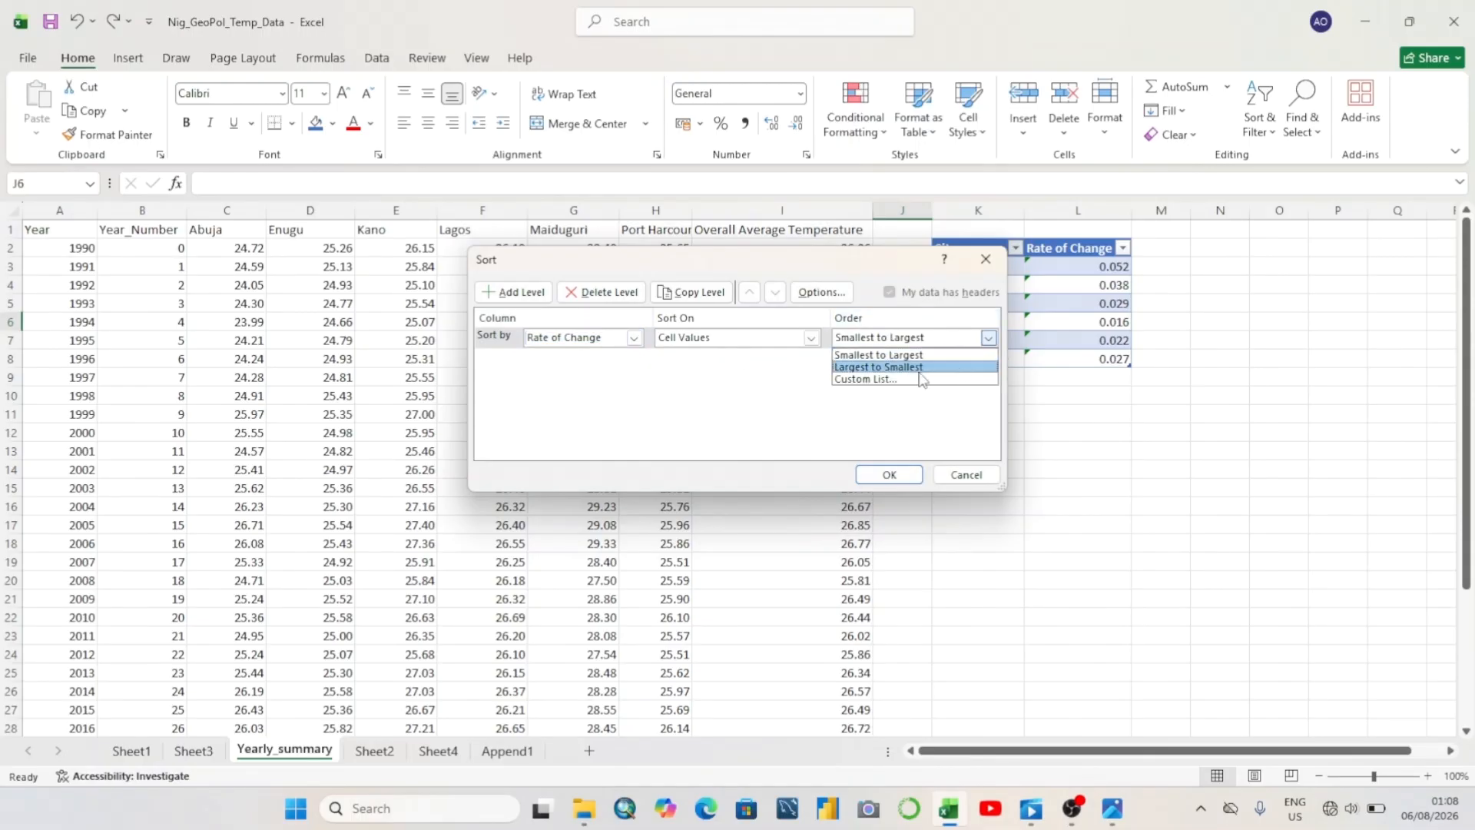
{"action": "left_click", "coordinate": [887, 367]}
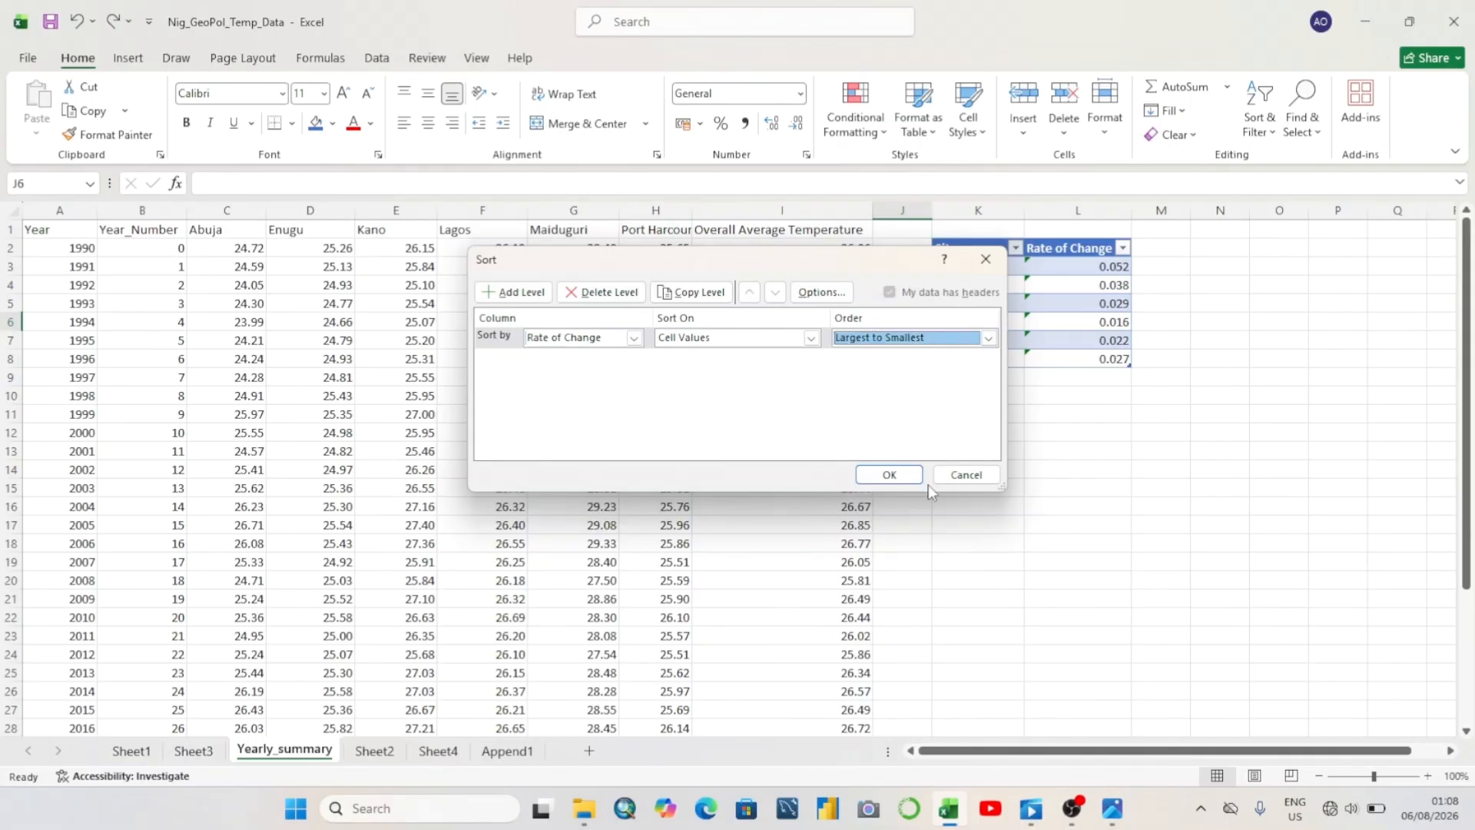
{"action": "left_click", "coordinate": [899, 474]}
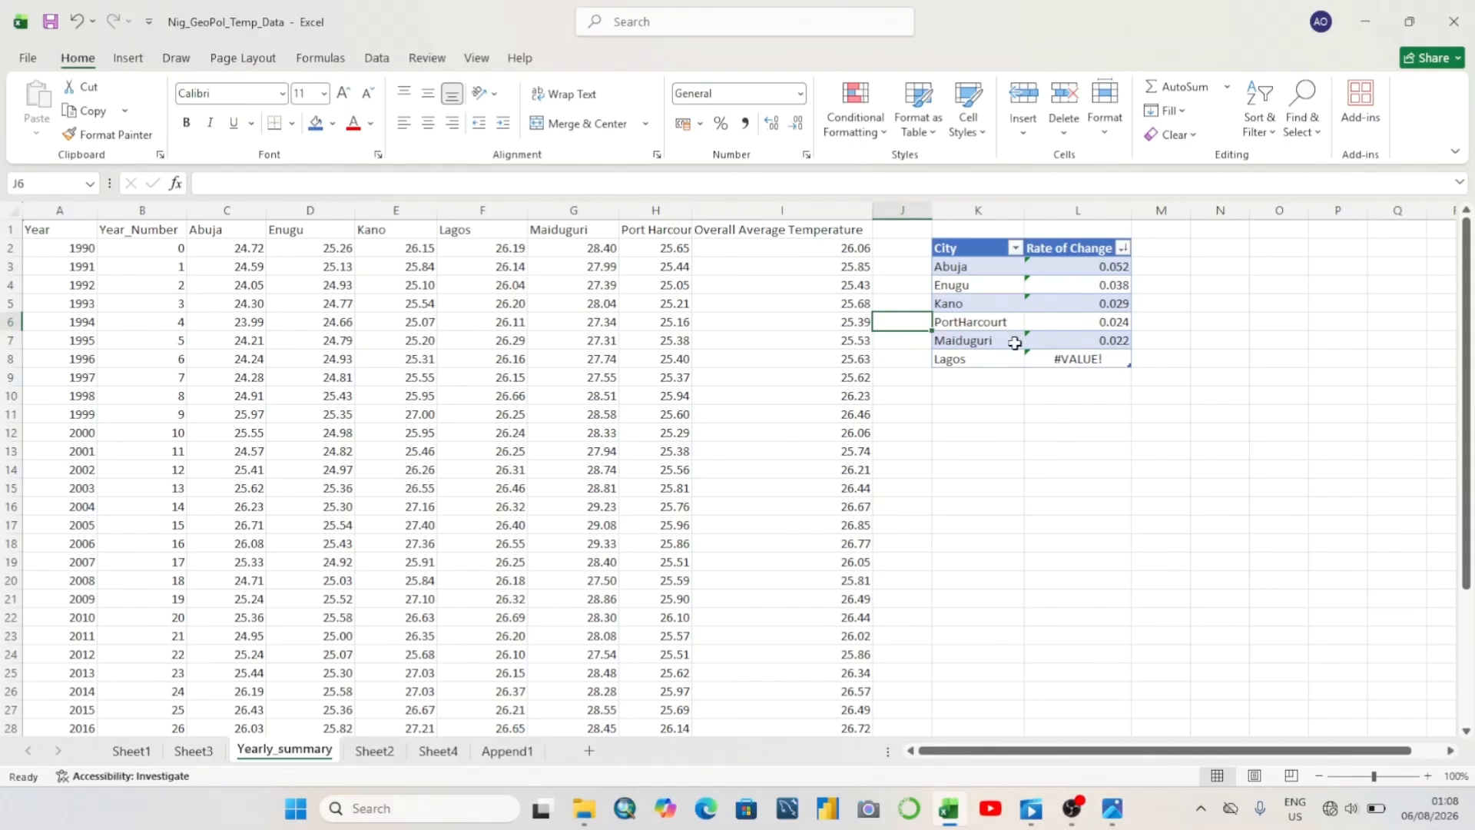
Set the start of the known_ys range in Lagos's SLOPE formula in L8 to F2
{"action": "left_click", "coordinate": [1070, 364]}
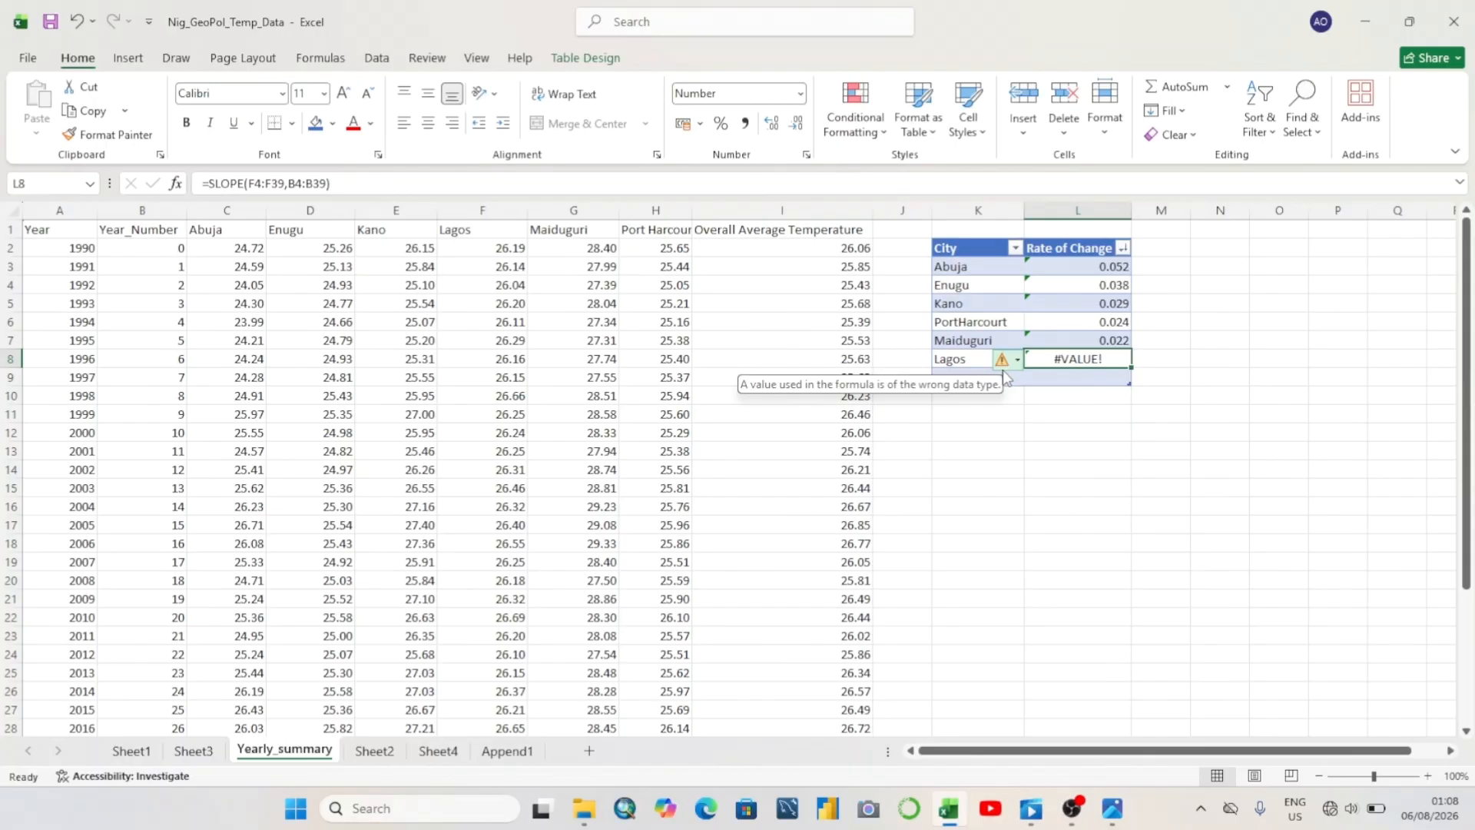
{"action": "mouse_move", "coordinate": [1011, 373]}
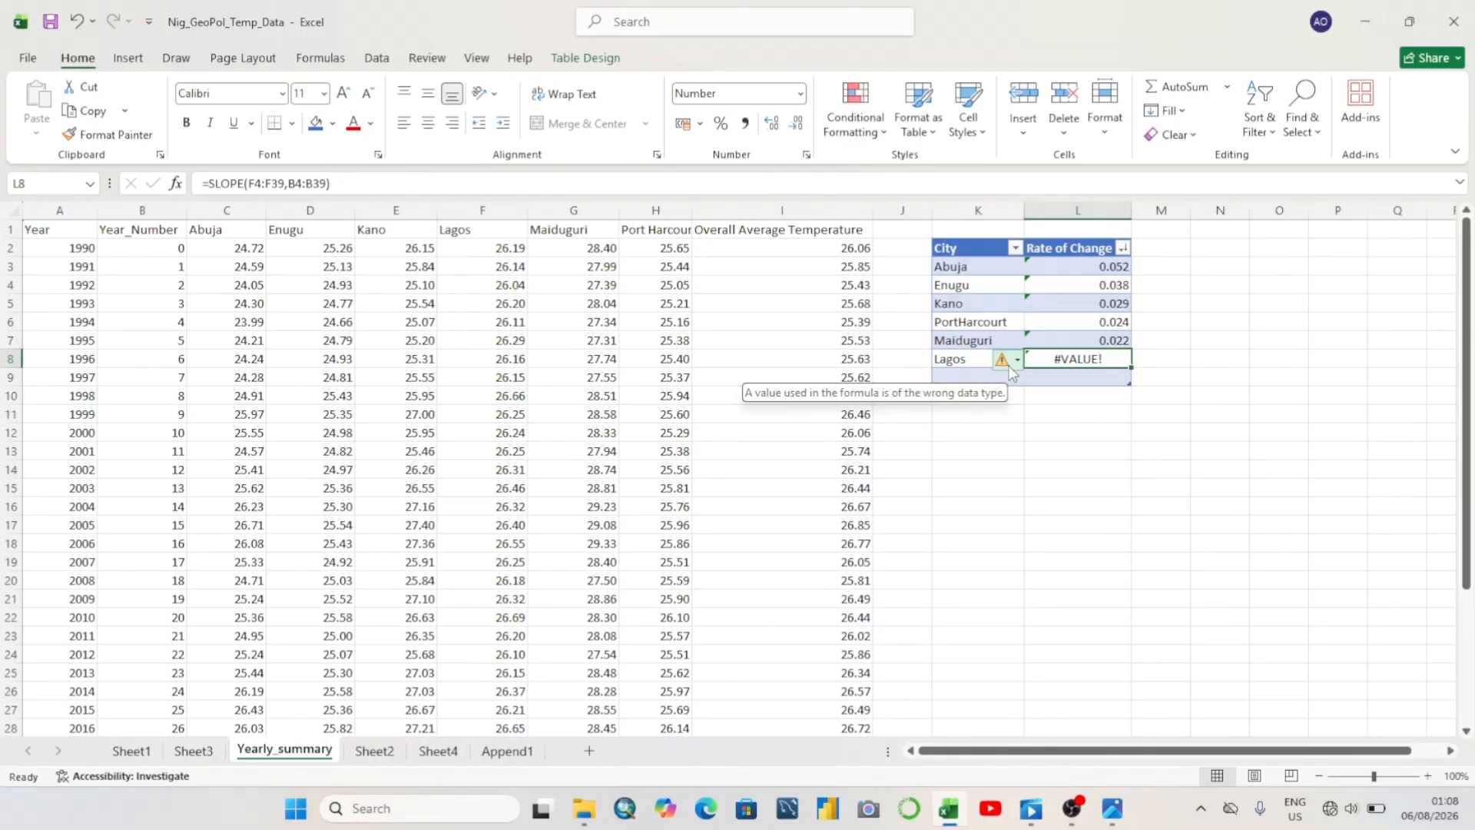
{"action": "left_click", "coordinate": [346, 181]}
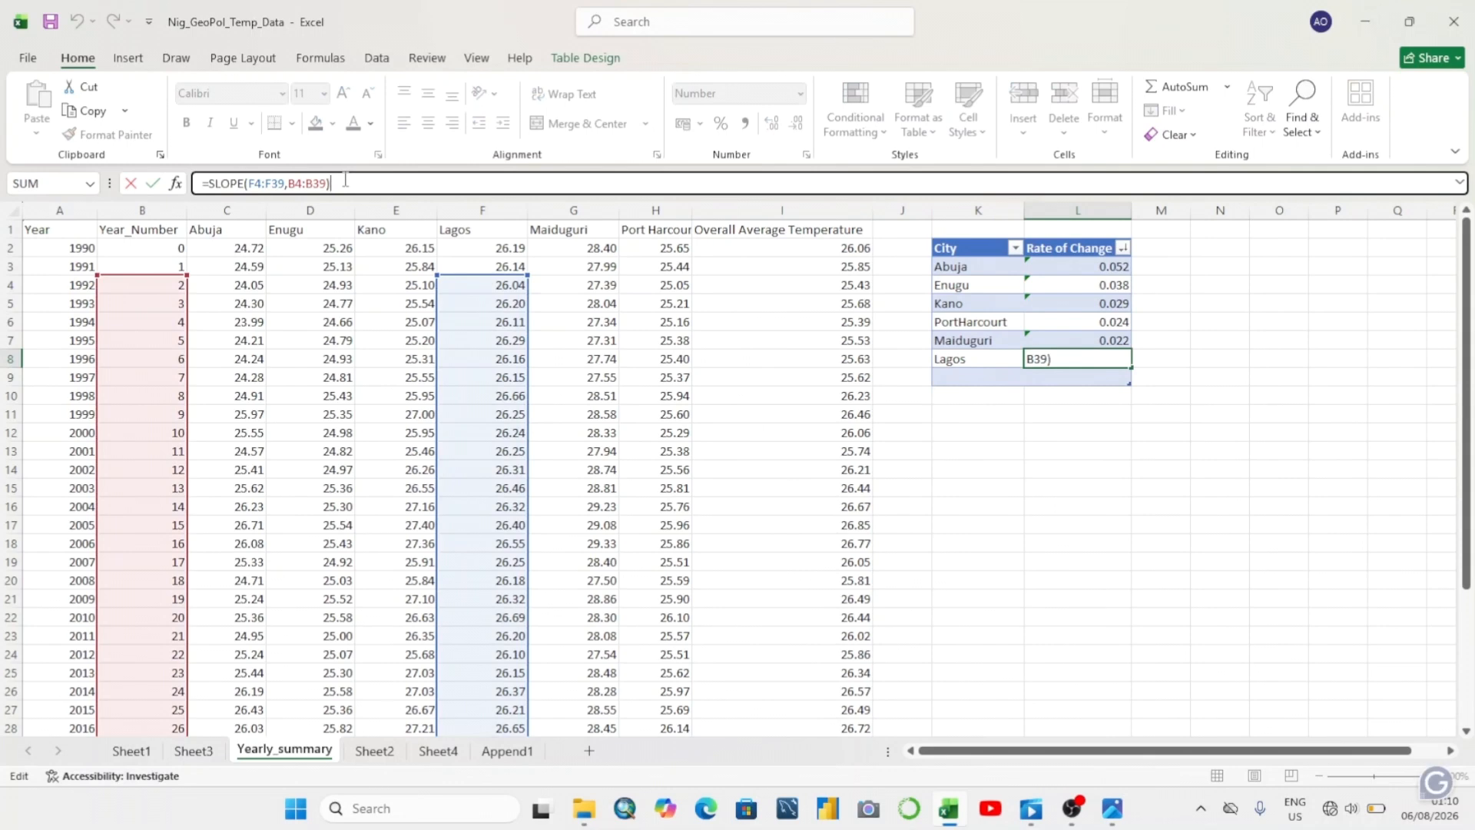
{"action": "left_click", "coordinate": [262, 183]}
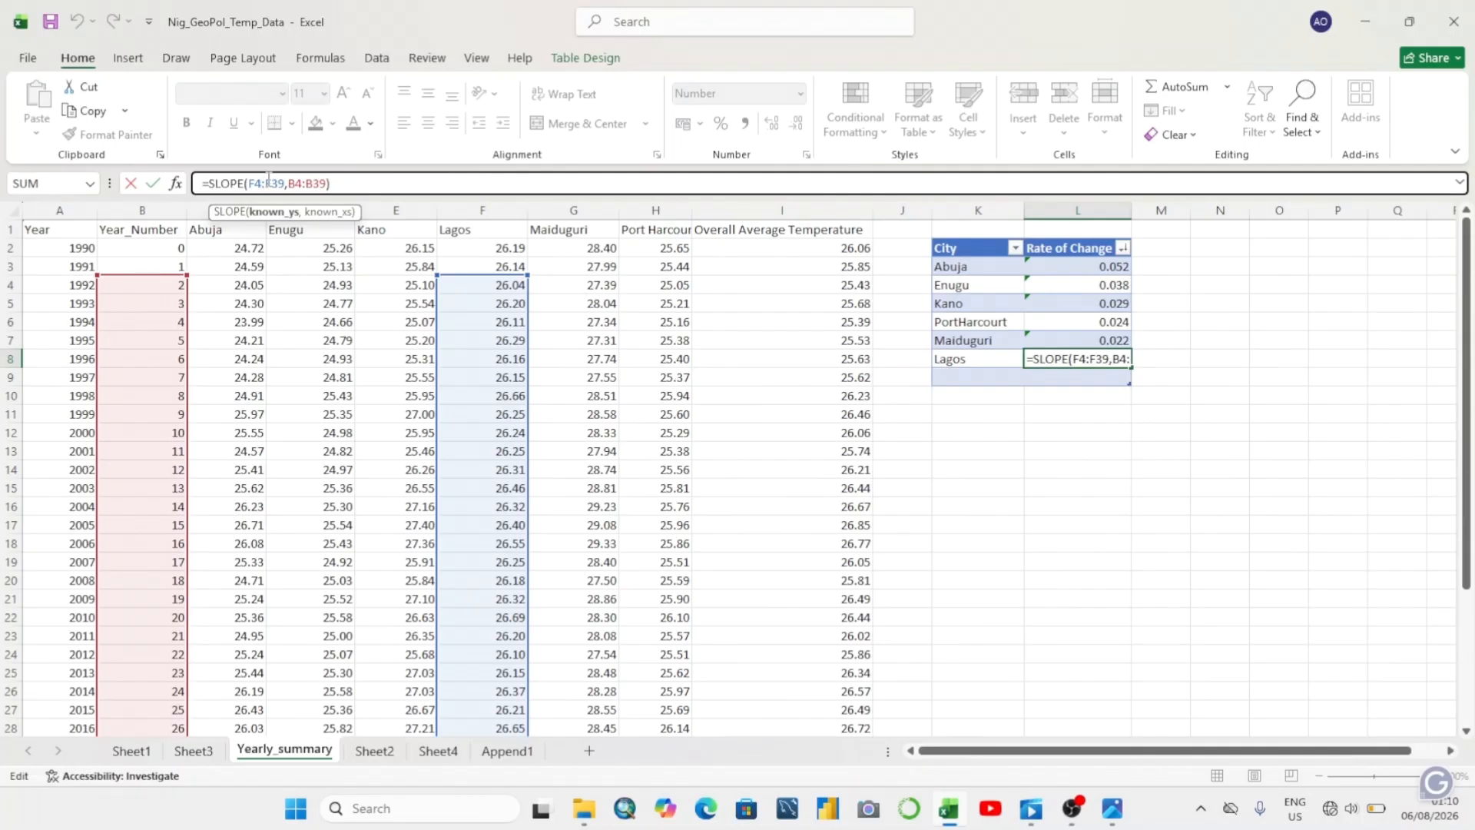
{"action": "key", "text": "BackSpace"}
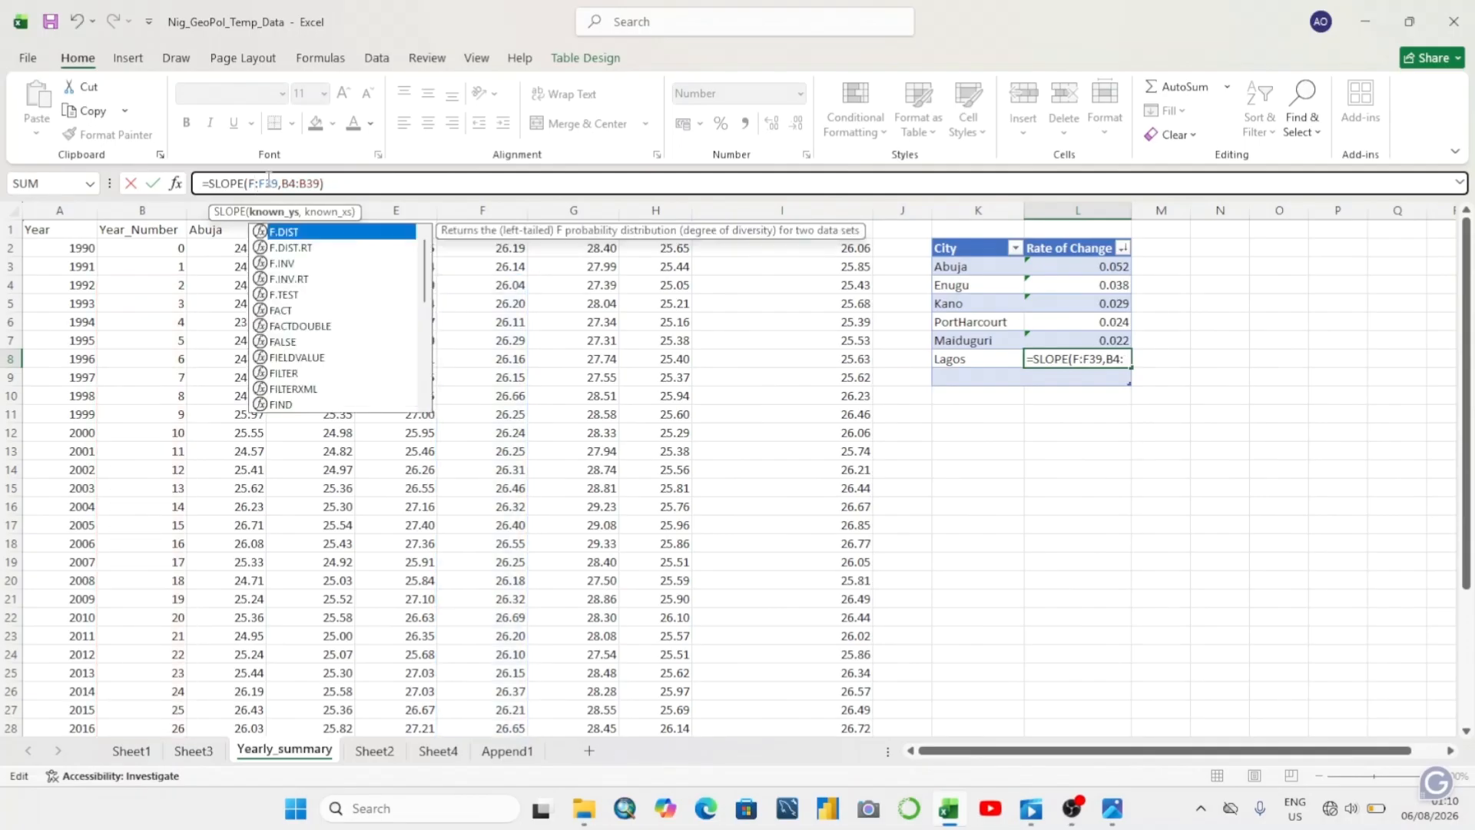
{"action": "type", "text": "2"}
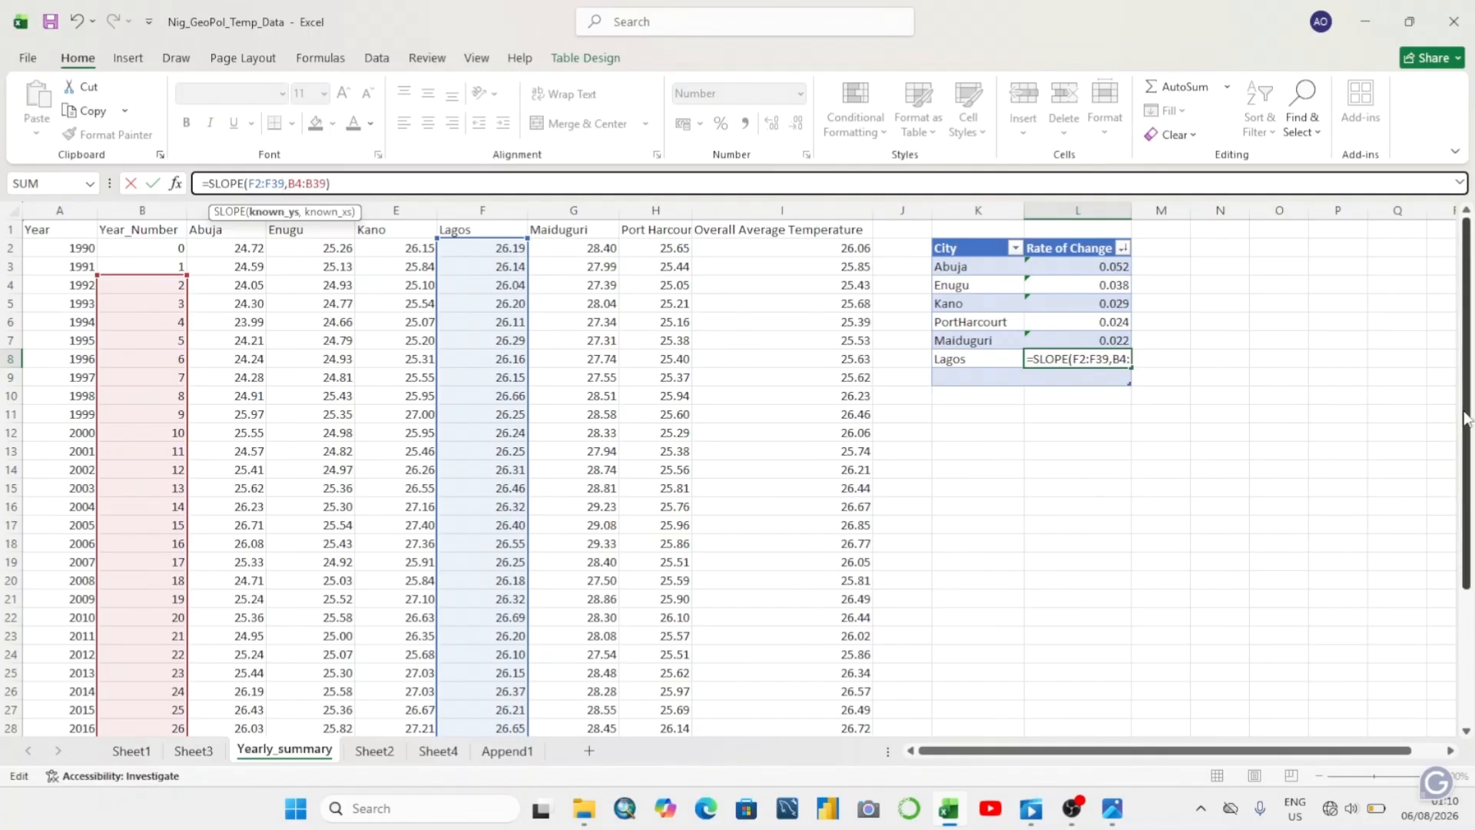
Check the last data row and set the end of the Lagos formula's known_ys range to F37
{"action": "left_click_drag", "start_coordinate": [1469, 419], "coordinate": [1472, 593]}
{"action": "left_click_drag", "start_coordinate": [1473, 697], "coordinate": [1474, 697]}
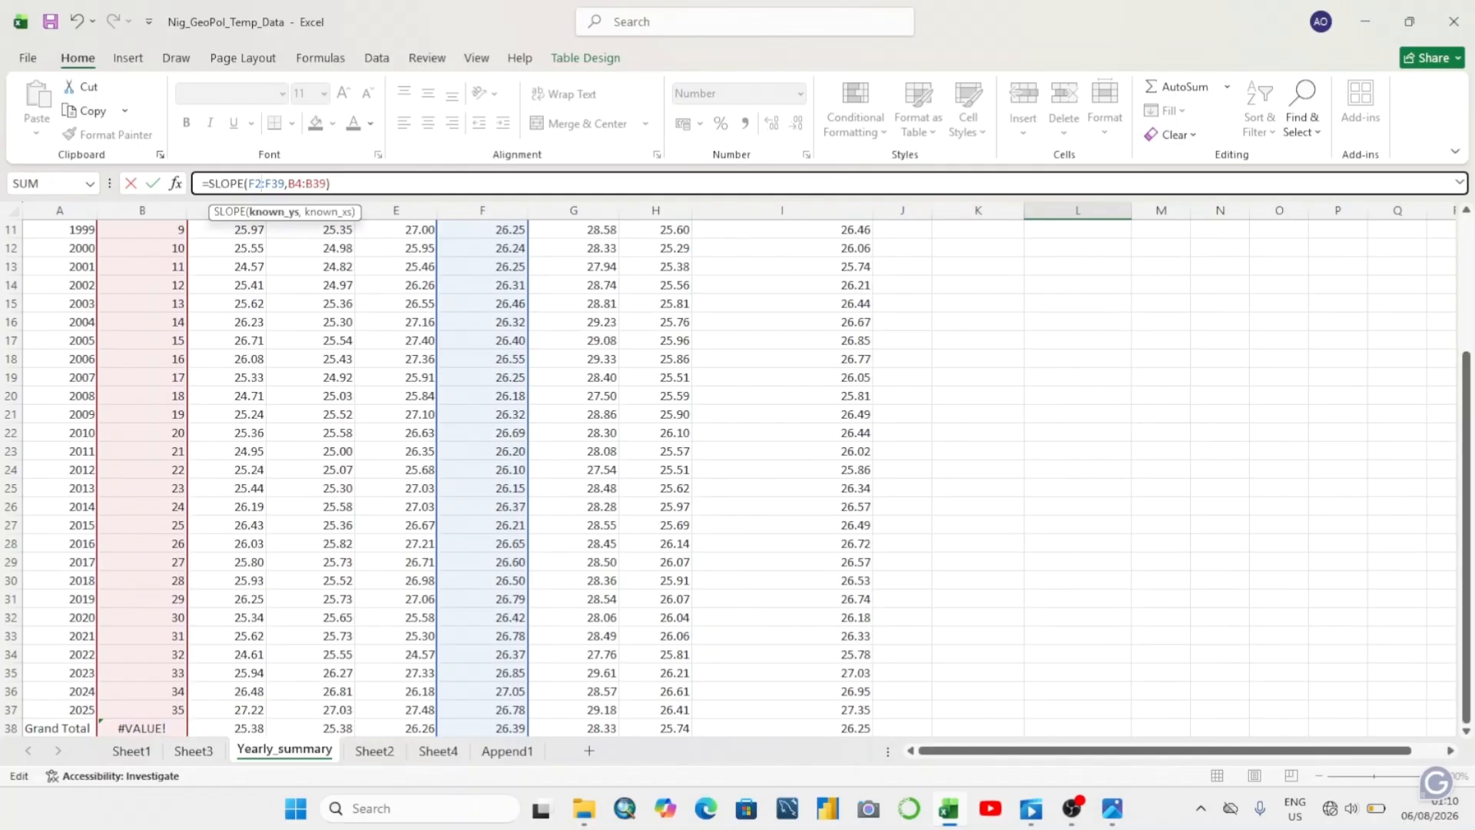
{"action": "left_click", "coordinate": [1466, 617]}
{"action": "scroll", "coordinate": [1460, 614], "scroll_direction": "down", "scroll_amount": 5}
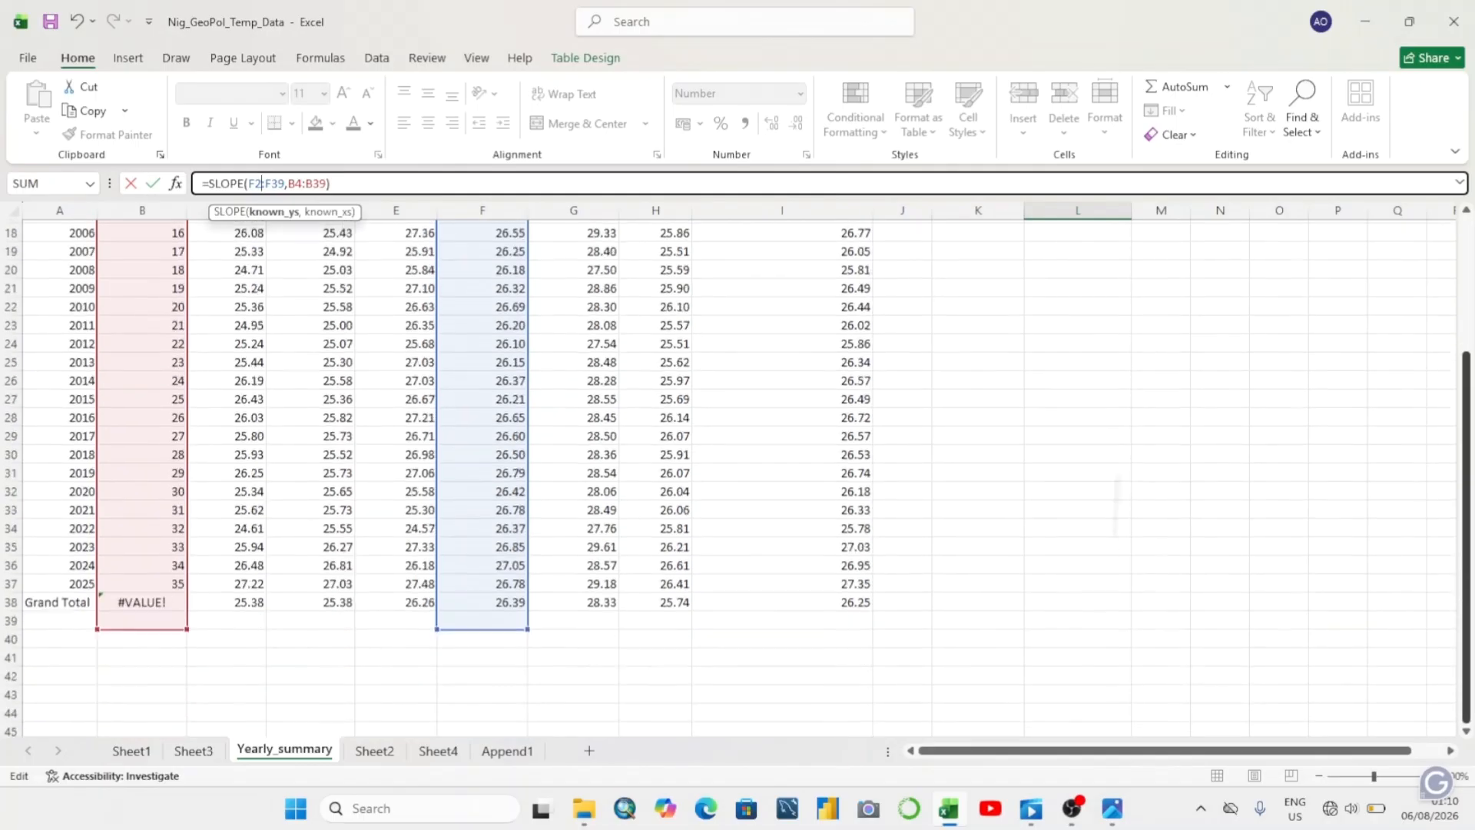
{"action": "scroll", "coordinate": [1123, 310], "scroll_direction": "up", "scroll_amount": 2}
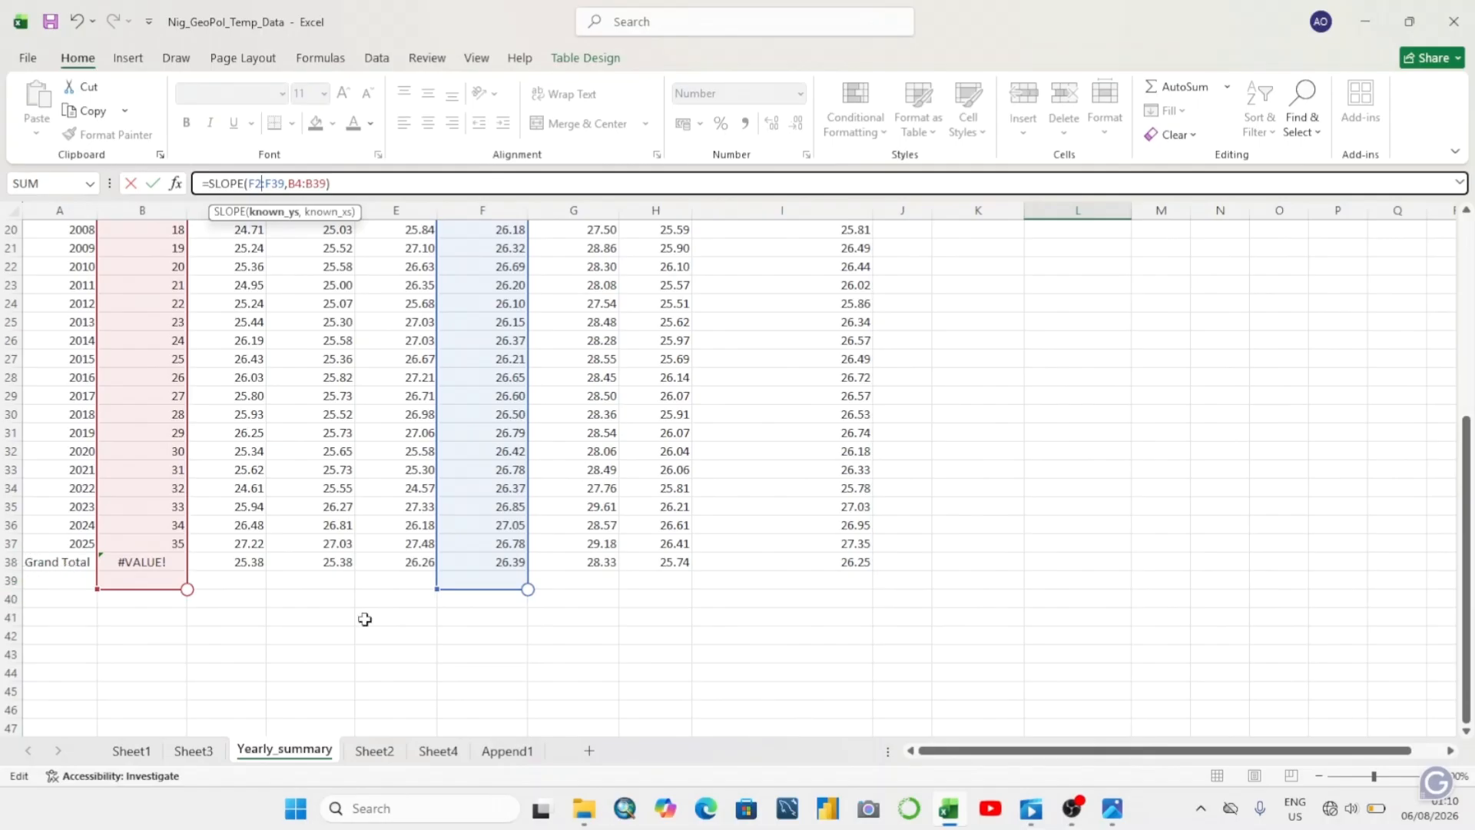
{"action": "left_click_drag", "start_coordinate": [1469, 607], "coordinate": [1469, 409]}
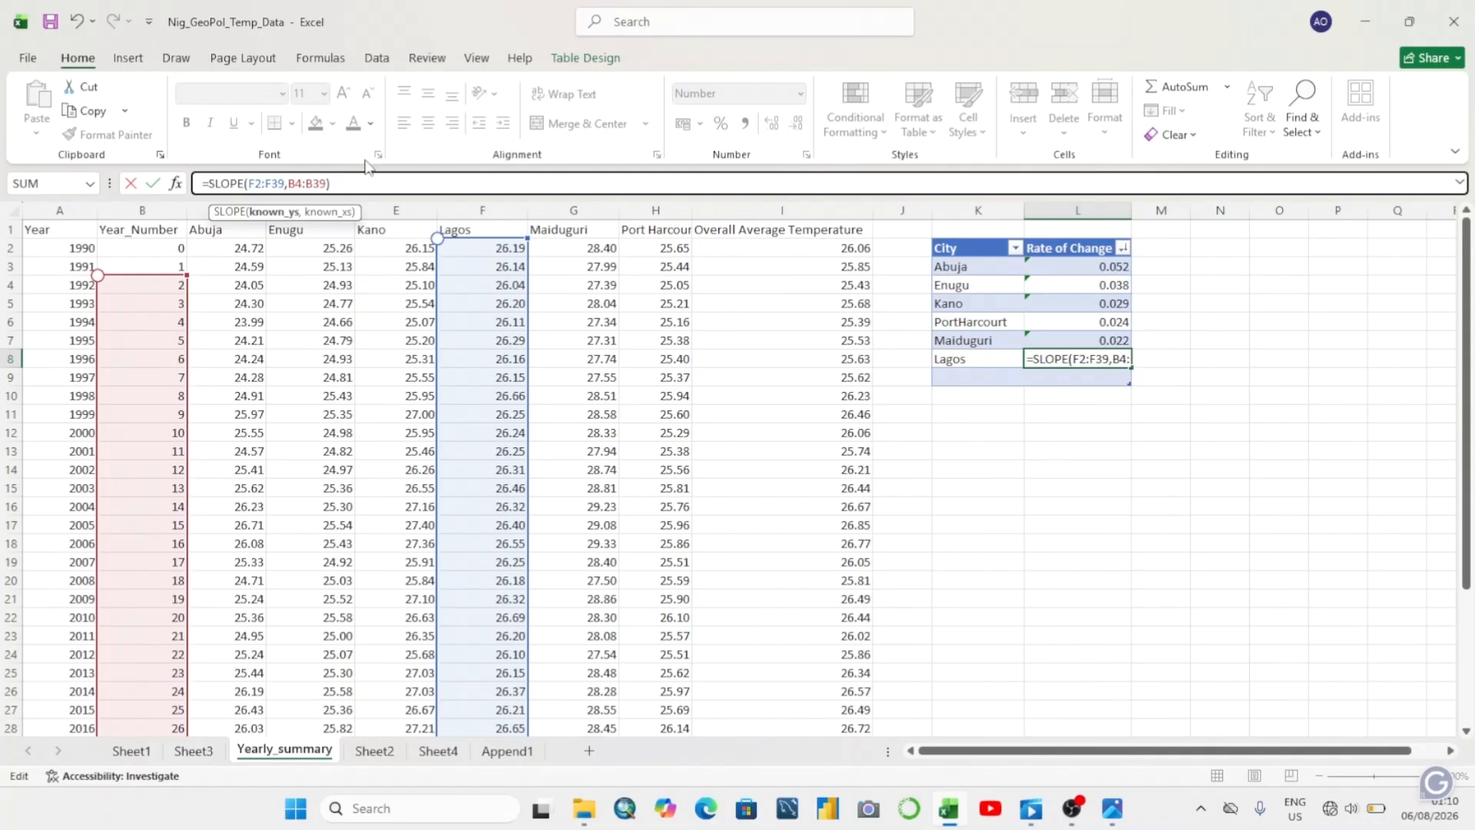
{"action": "key", "text": "BackSpace"}
{"action": "type", "text": "7"}
Set the known_xs range in Lagos's SLOPE formula in L8 to B2:B37 and commit the formula
{"action": "left_click", "coordinate": [303, 183]}
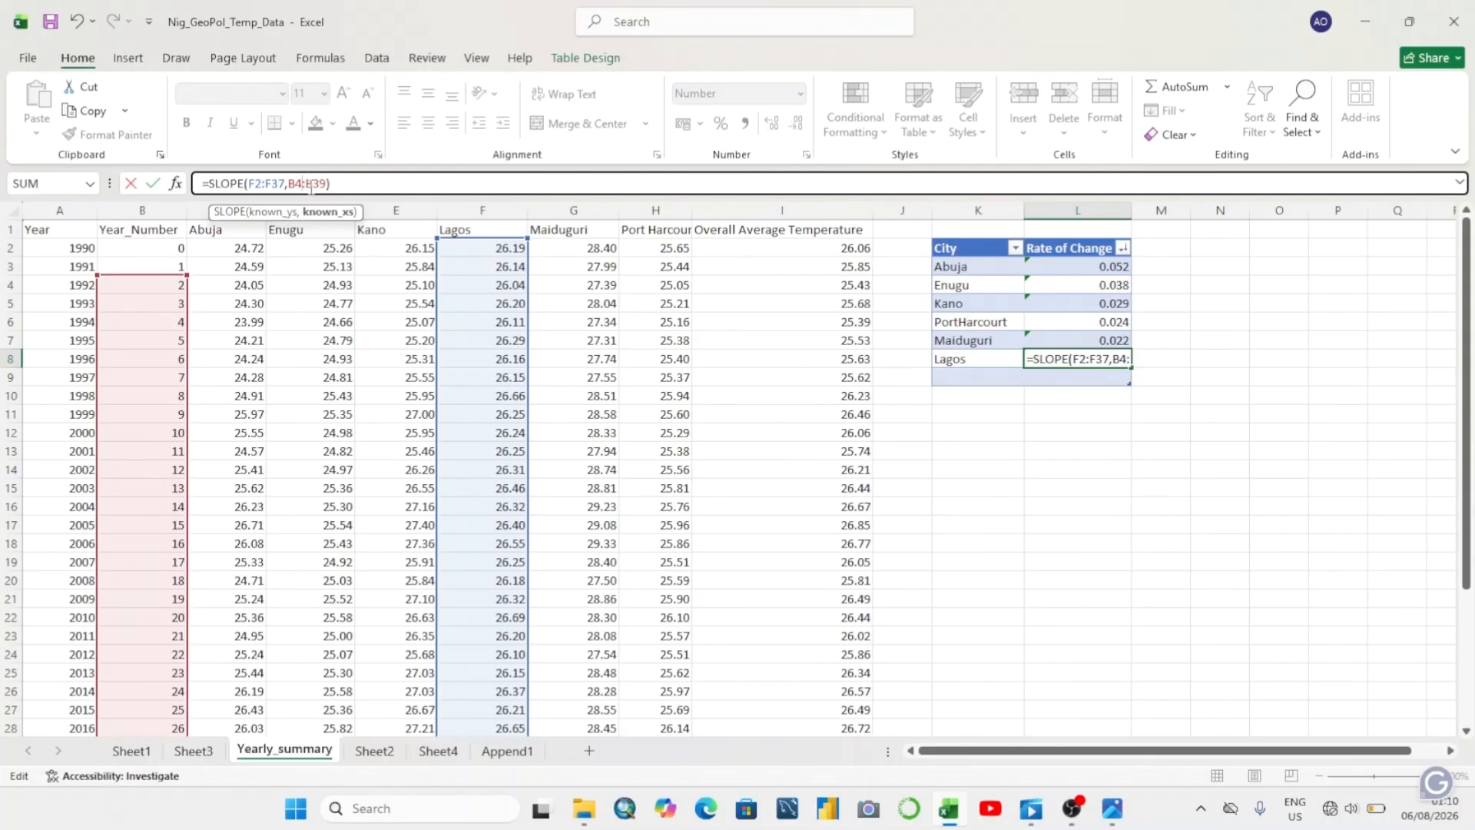
{"action": "key", "text": "BackSpace"}
{"action": "type", "text": "2"}
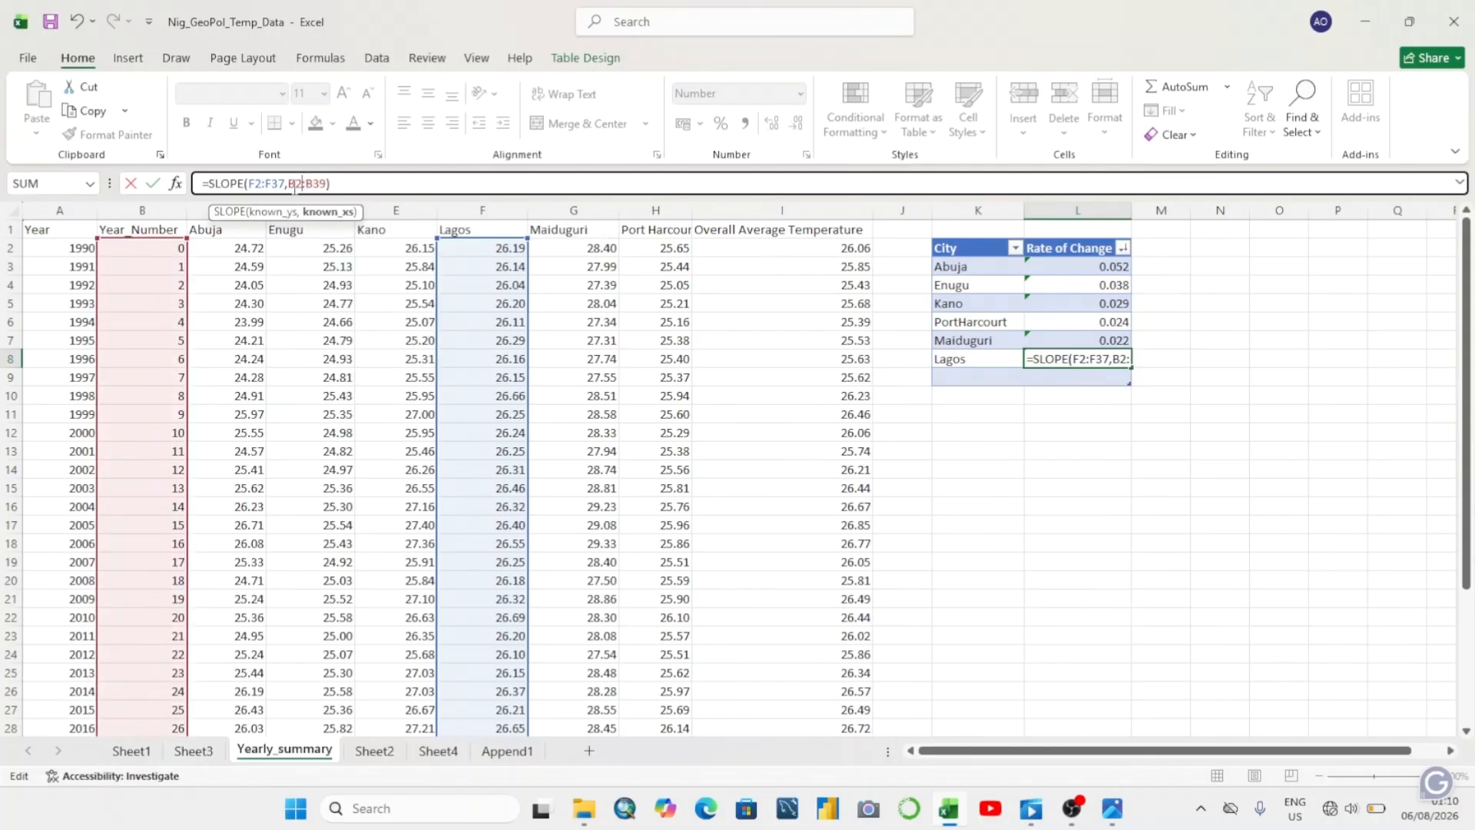
{"action": "left_click", "coordinate": [327, 189]}
{"action": "key", "text": "BackSpace"}
{"action": "type", "text": "7"}
{"action": "key", "text": "Return"}
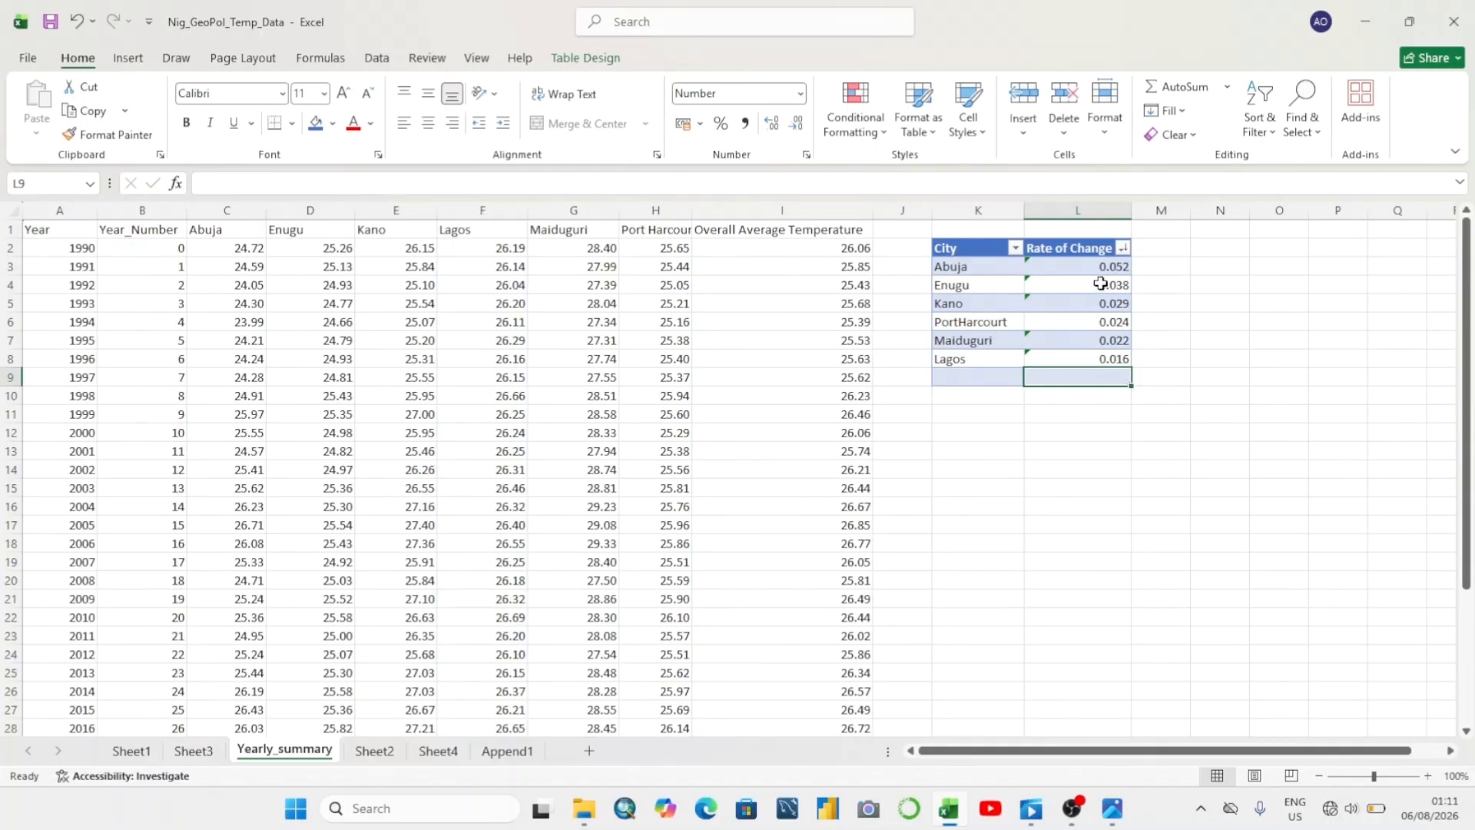
{"action": "left_click", "coordinate": [1173, 375]}
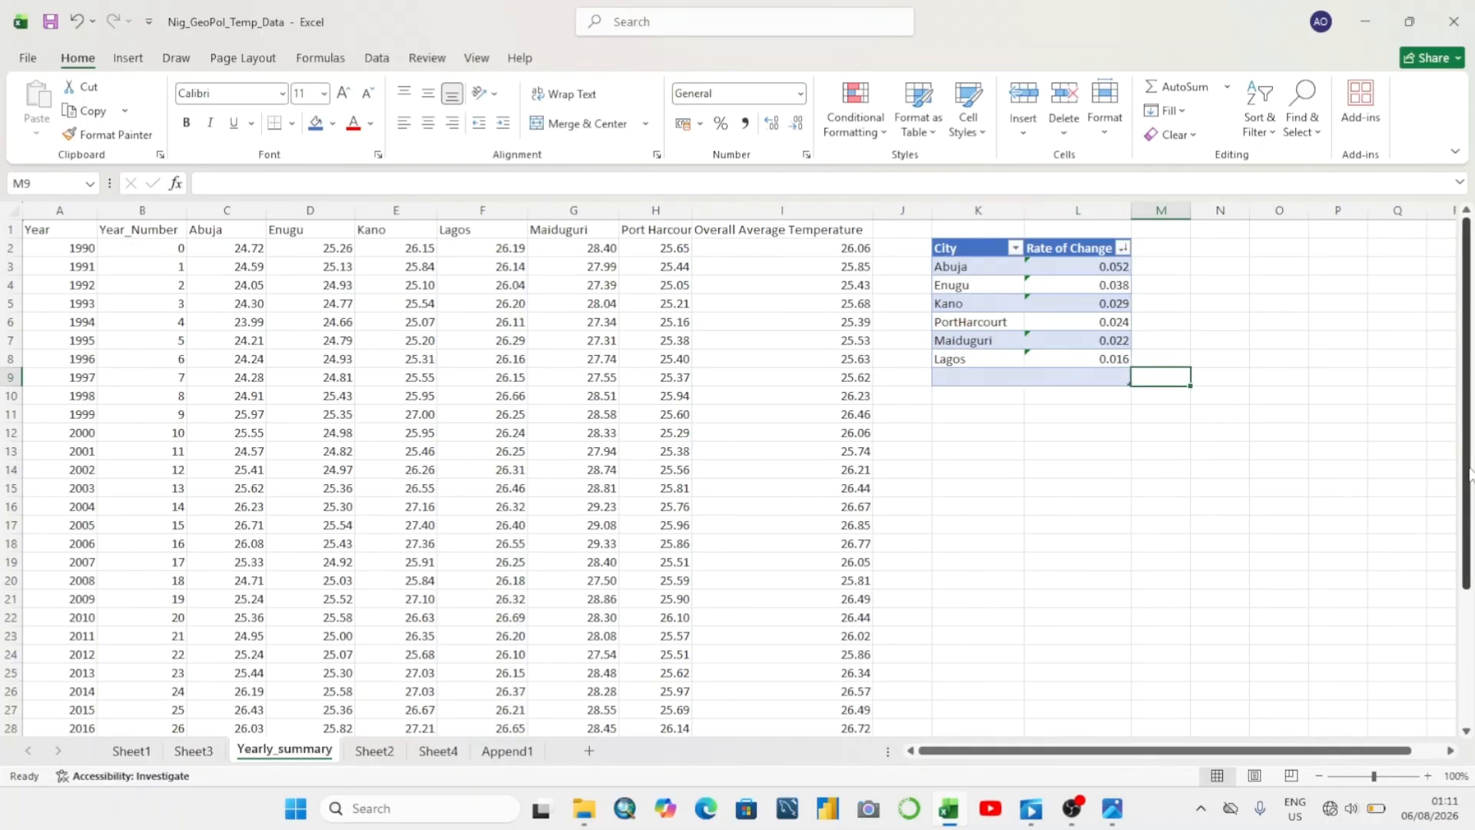
Clear the Year_Number formula from cell B38 in the Grand Total row
{"action": "left_click_drag", "start_coordinate": [1469, 473], "coordinate": [1466, 480]}
{"action": "scroll", "coordinate": [1373, 557], "scroll_direction": "down", "scroll_amount": 4}
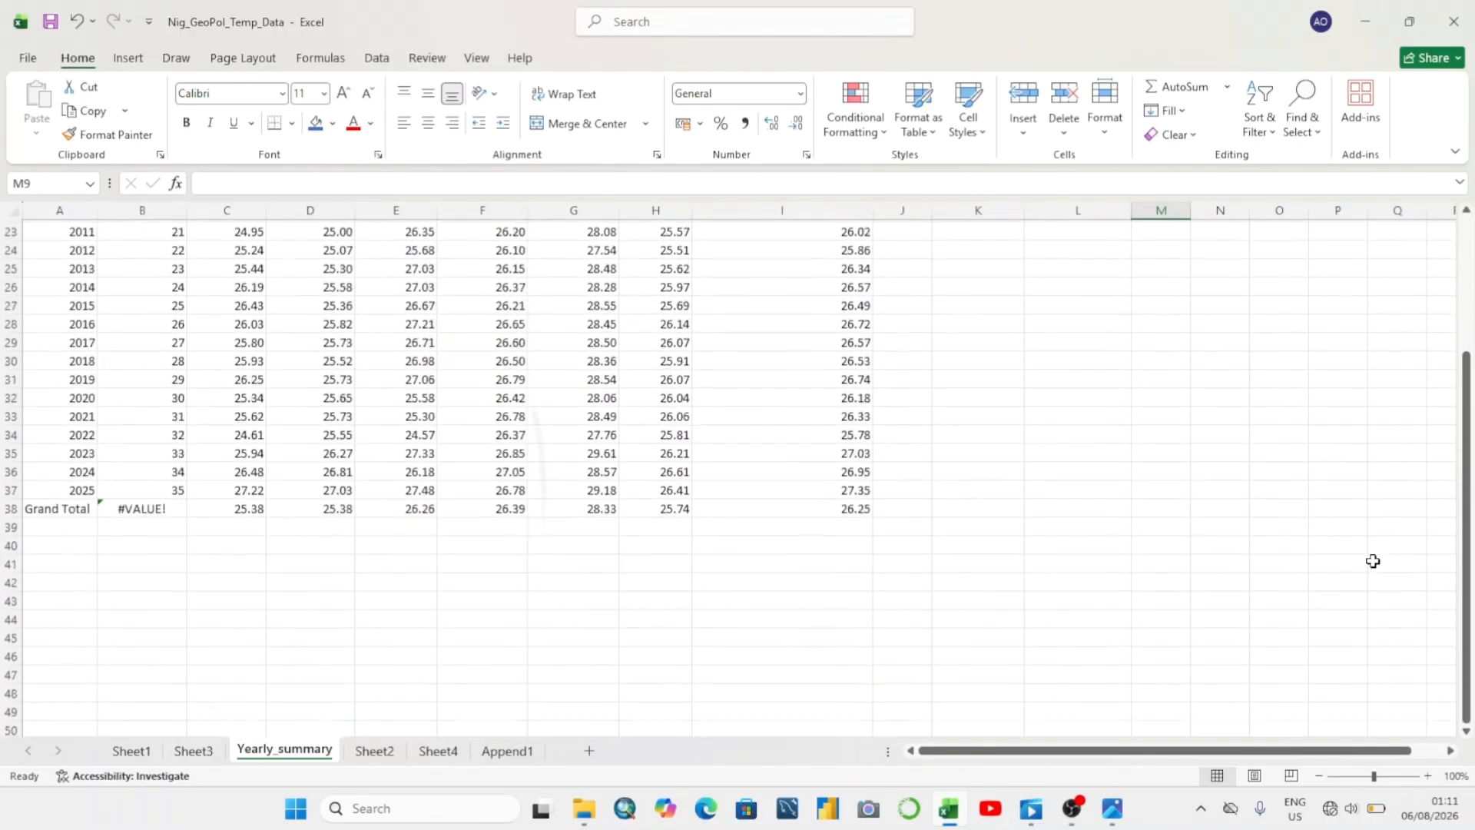
{"action": "scroll", "coordinate": [1373, 560], "scroll_direction": "down", "scroll_amount": 3}
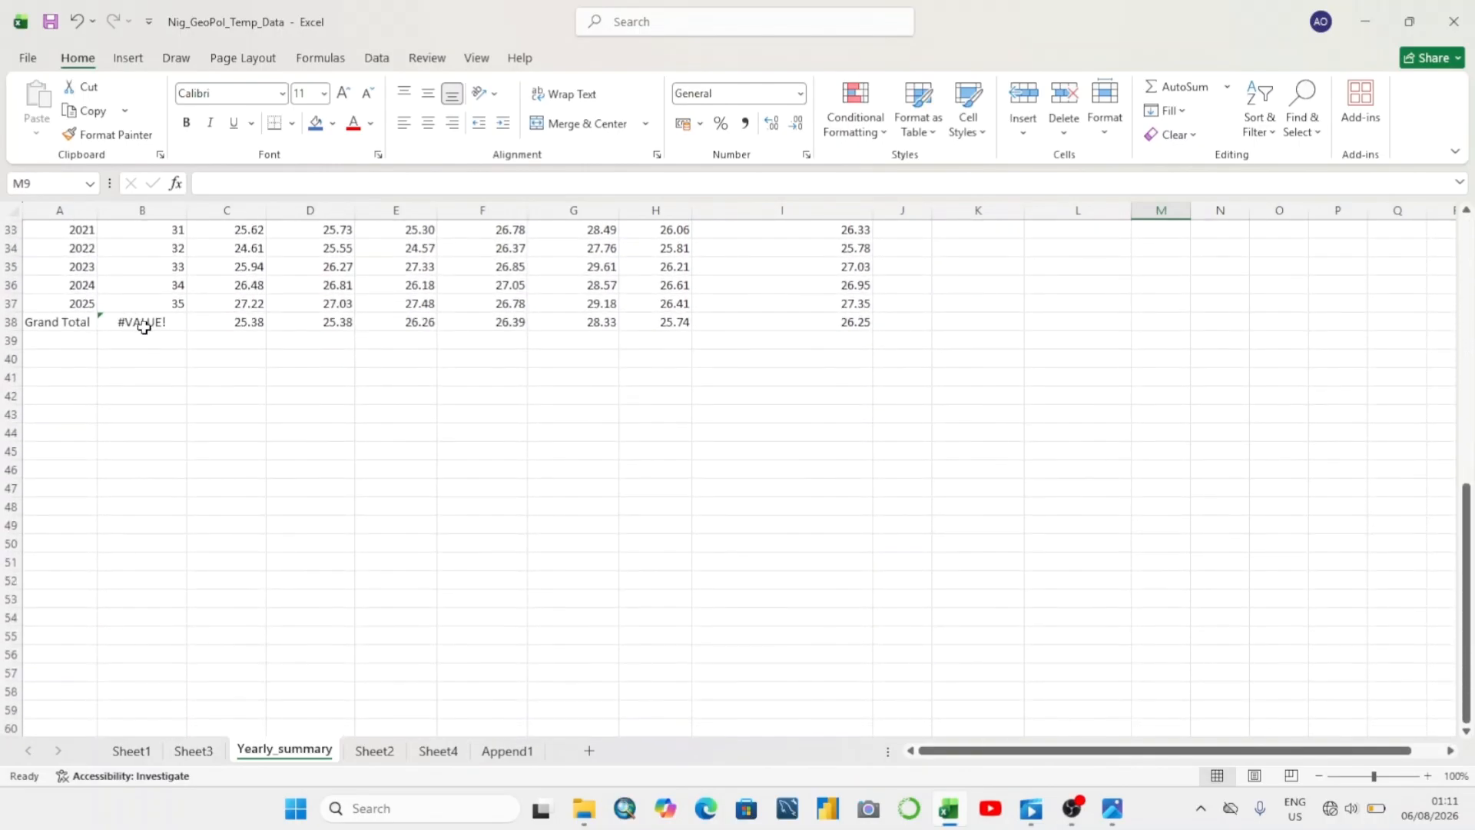
{"action": "left_click", "coordinate": [144, 324]}
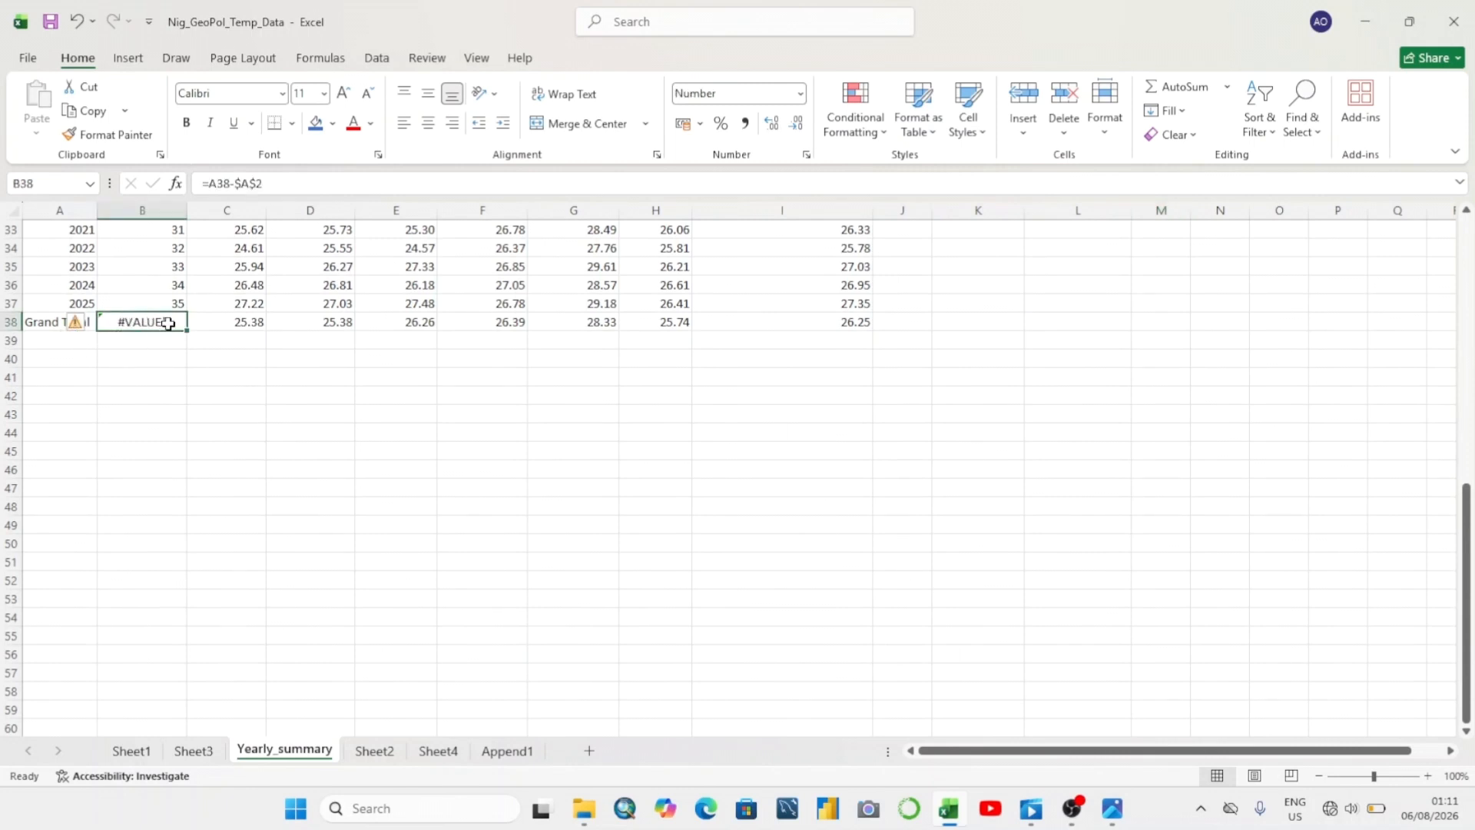
{"action": "key", "text": "Delete"}
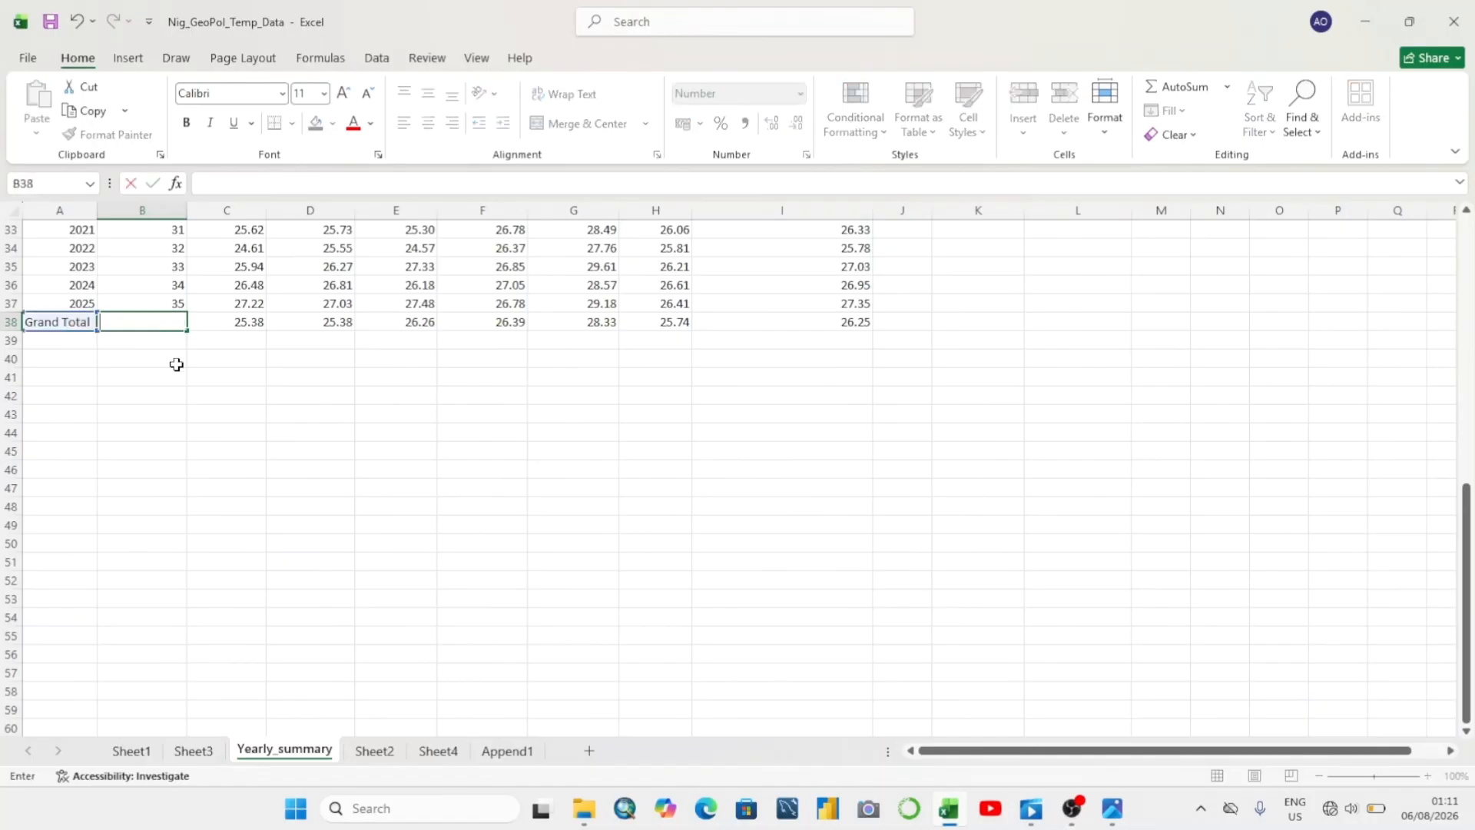
{"action": "left_click", "coordinate": [191, 396]}
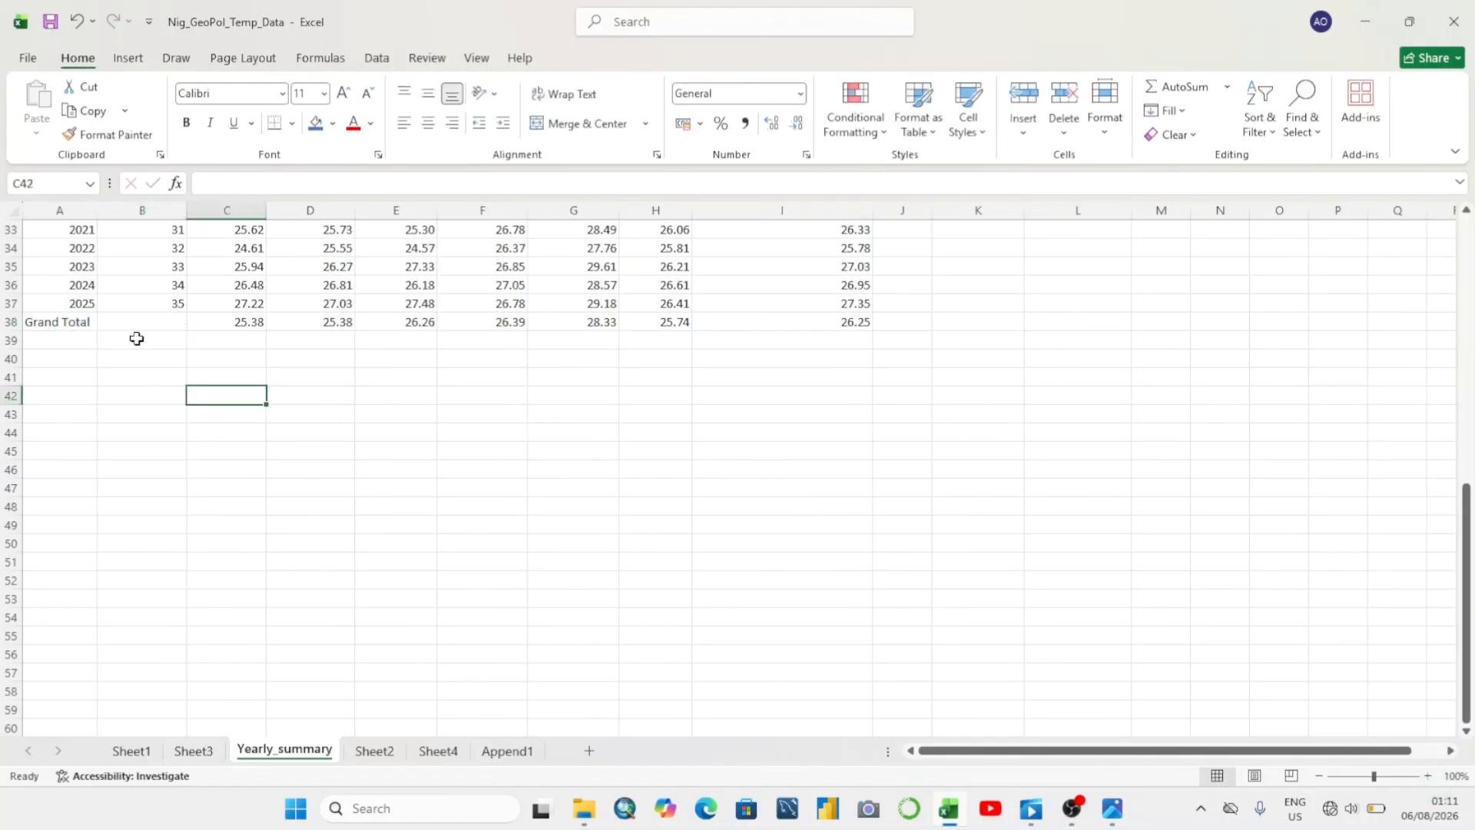
Rename the Rate of Change header in L2 as "Warming Rate"
{"action": "scroll", "coordinate": [926, 580], "scroll_direction": "up", "scroll_amount": 5}
{"action": "scroll", "coordinate": [930, 576], "scroll_direction": "up", "scroll_amount": 5}
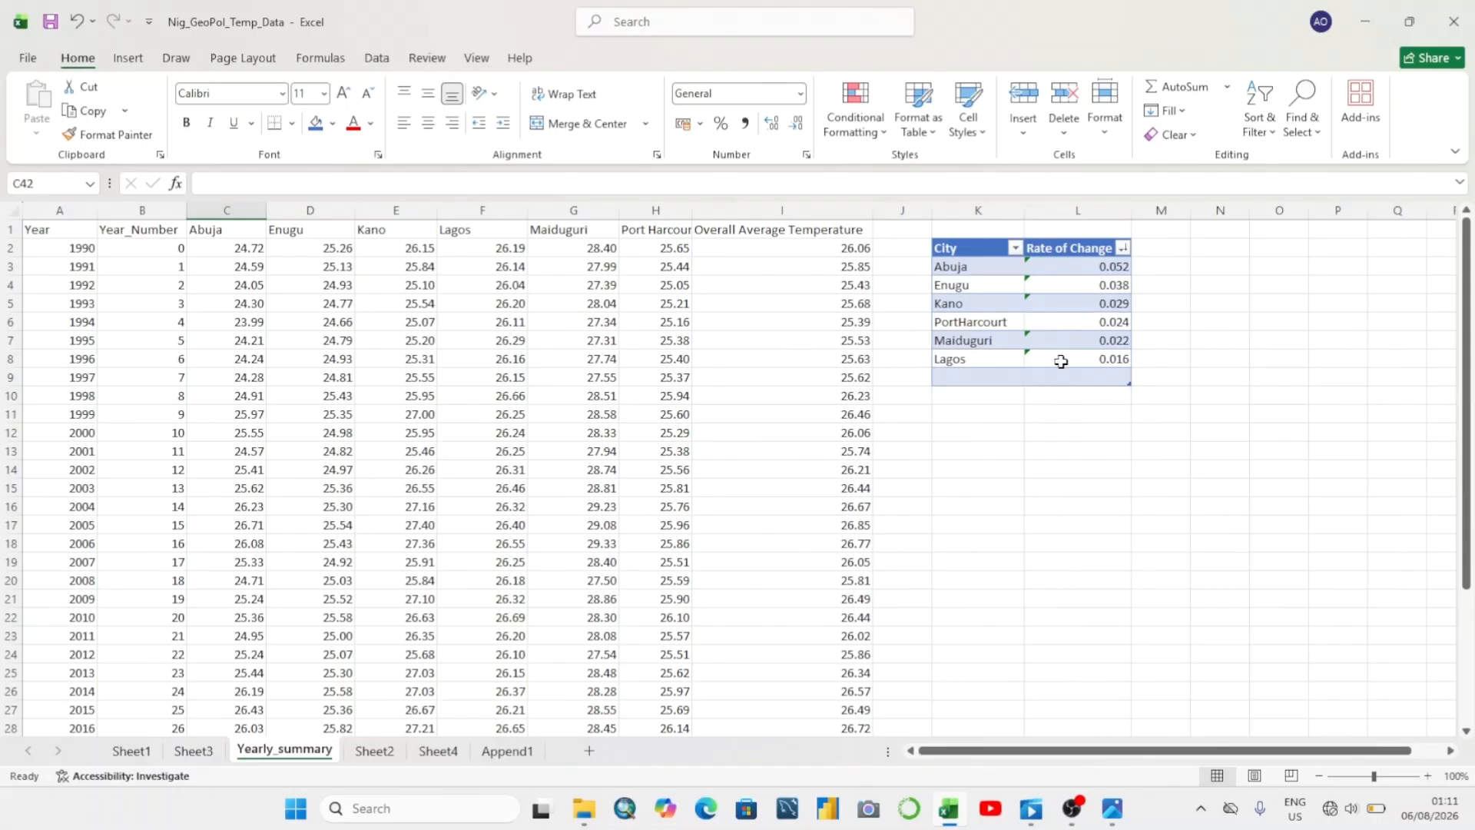
{"action": "double_click", "coordinate": [1074, 247]}
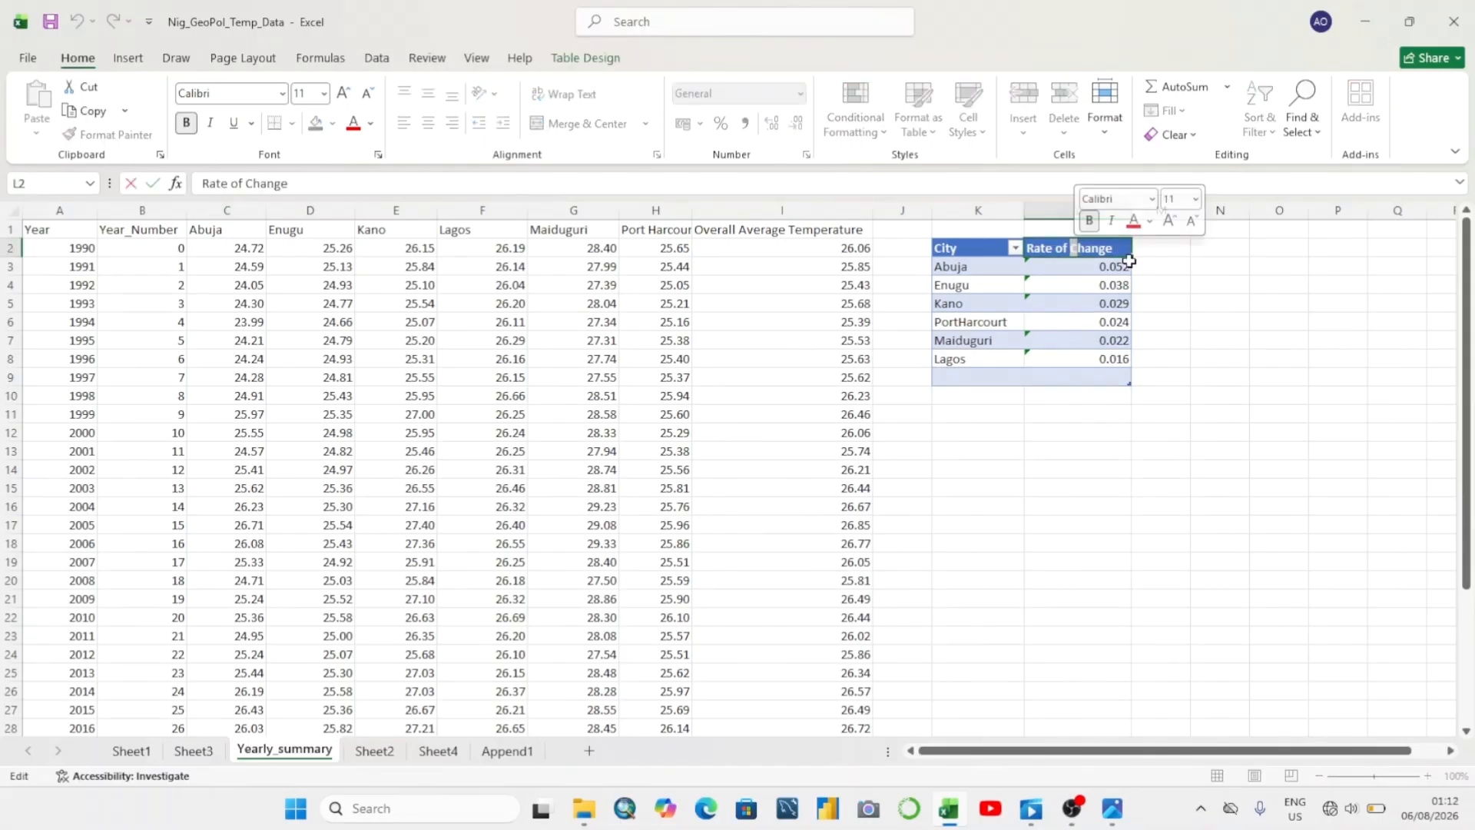
{"action": "key", "text": "End"}
{"action": "key", "text": "ctrl+shift+Left"}
{"action": "key", "text": "ctrl+shift+Left"}
{"action": "key", "text": "ctrl+shift+Left"}
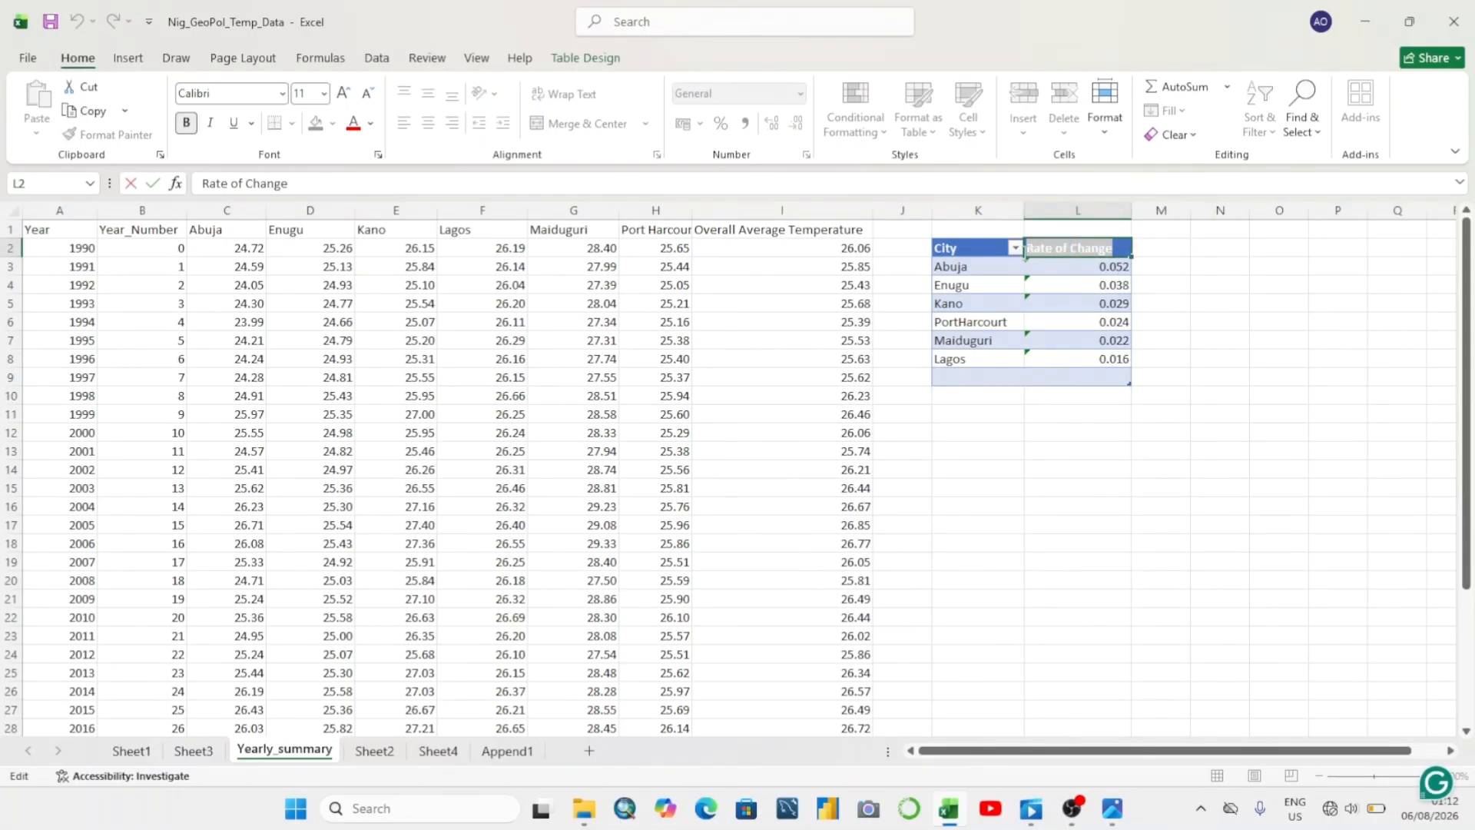
{"action": "type", "text": "Wa"}
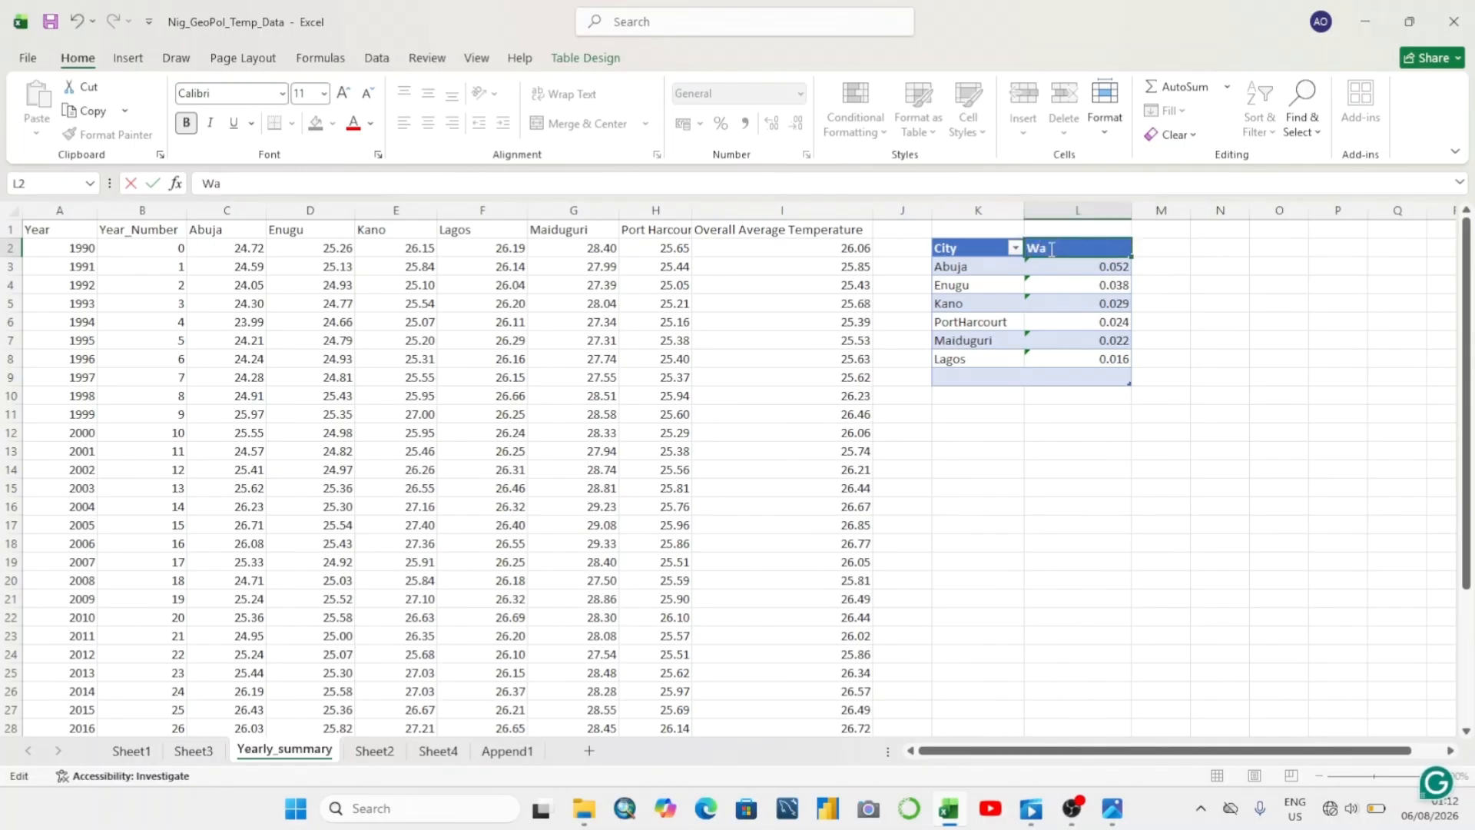
{"action": "type", "text": "rming Rate"}
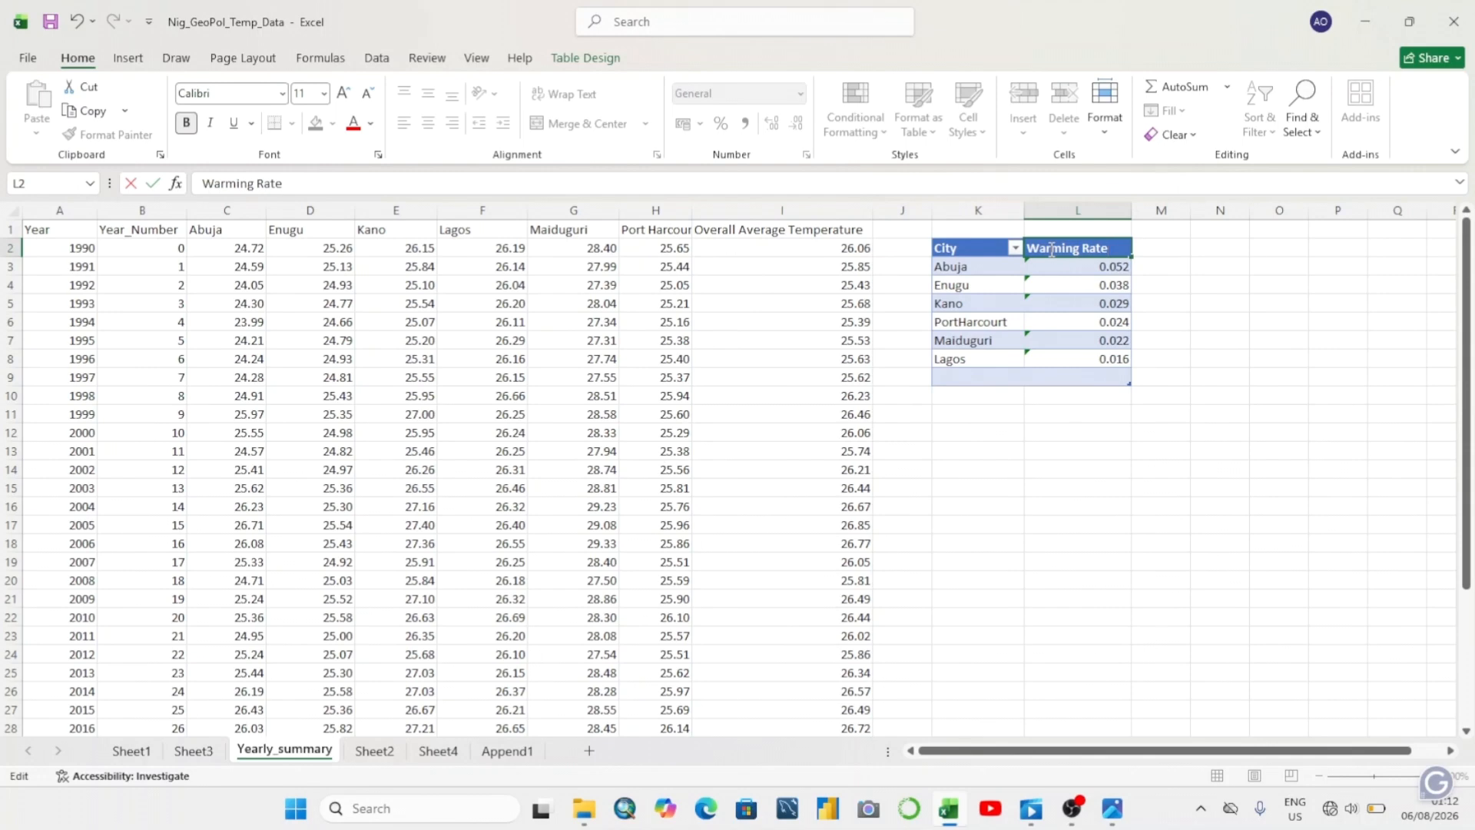
{"action": "key", "text": "Return"}
{"action": "left_click", "coordinate": [1186, 301]}
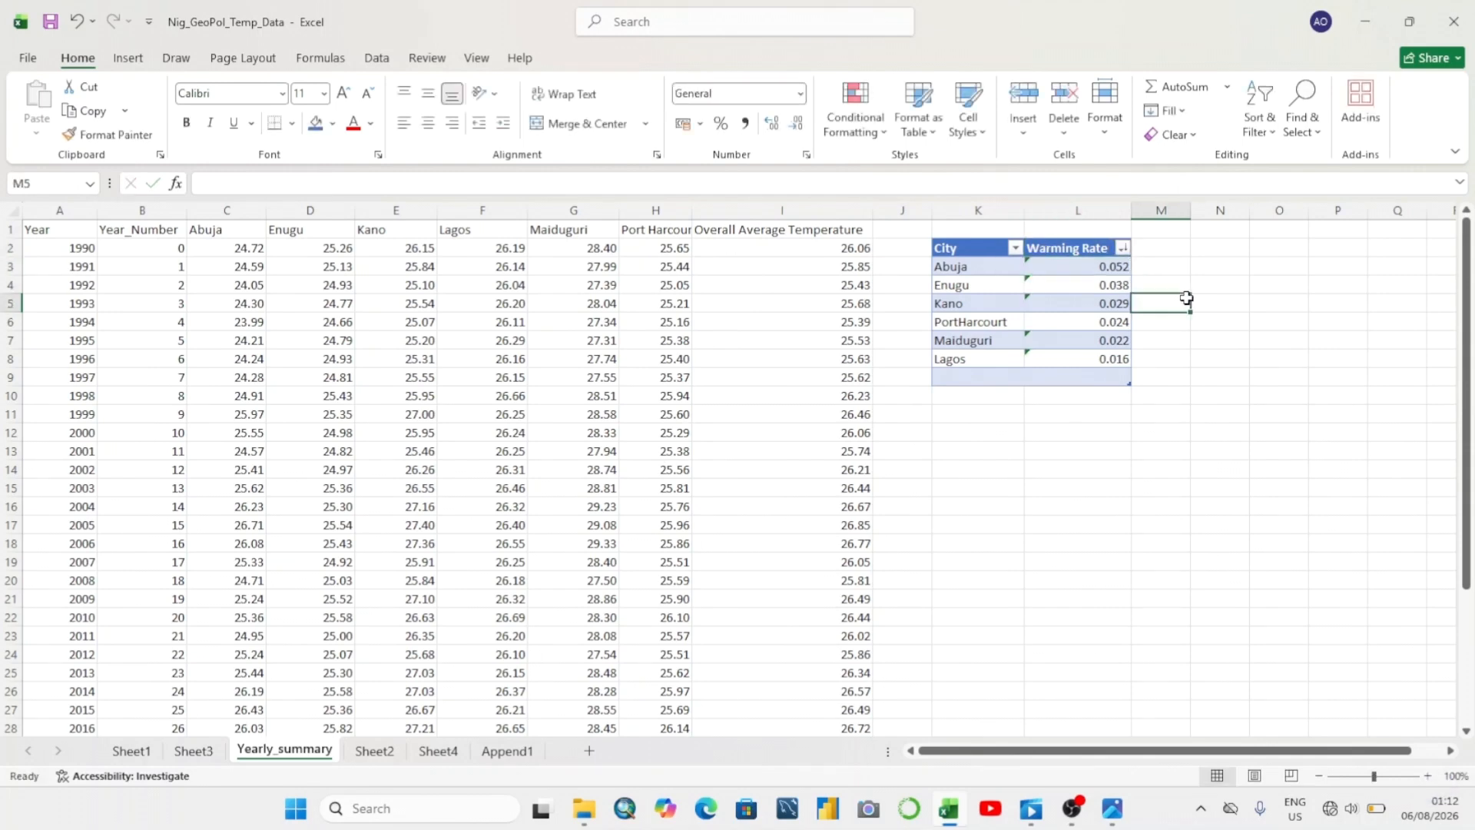
Insert a 2-D clustered column chart from the City and Warming Rate table
{"action": "left_click", "coordinate": [1072, 318]}
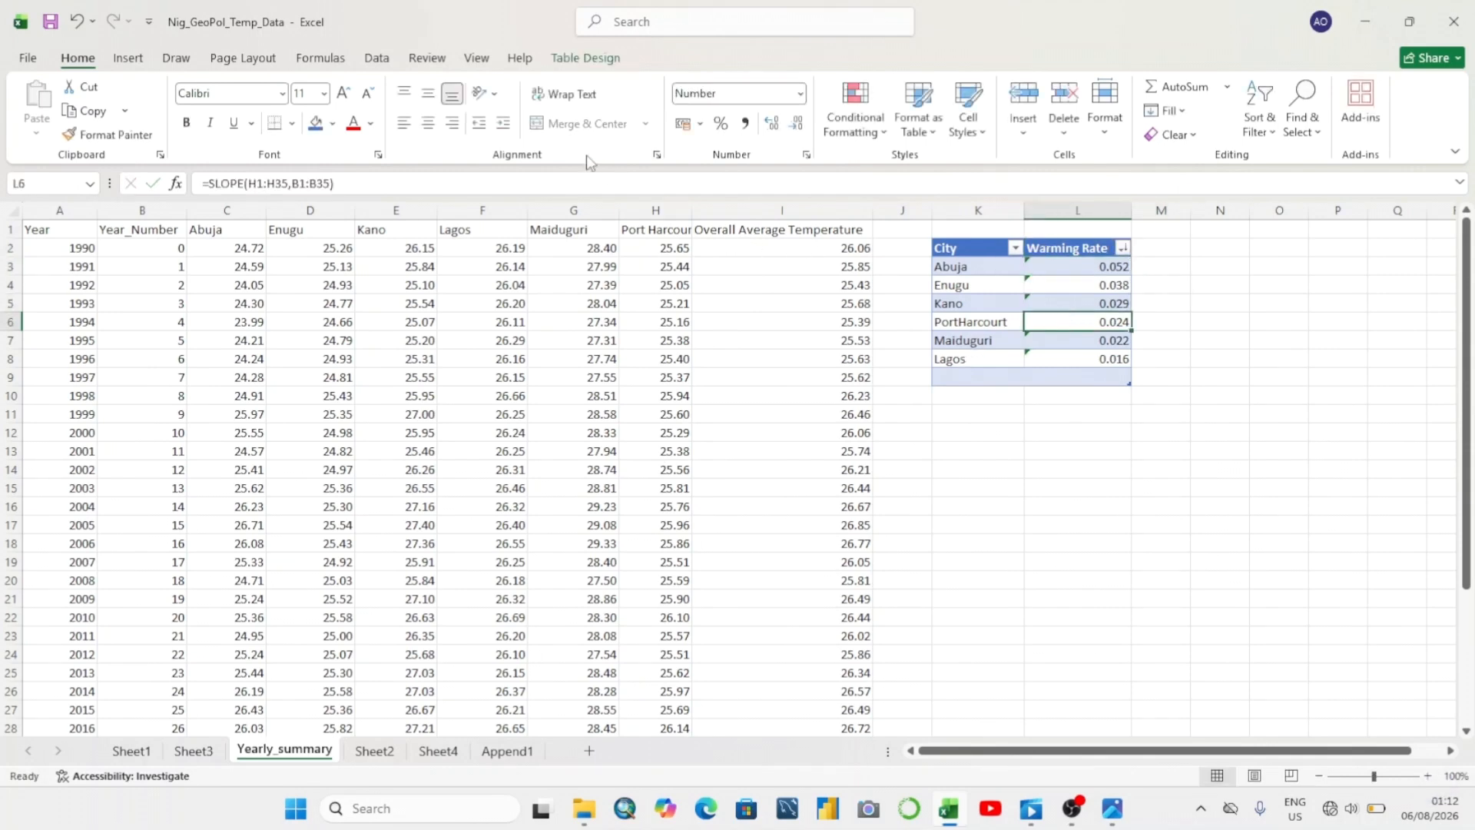
{"action": "left_click", "coordinate": [127, 59]}
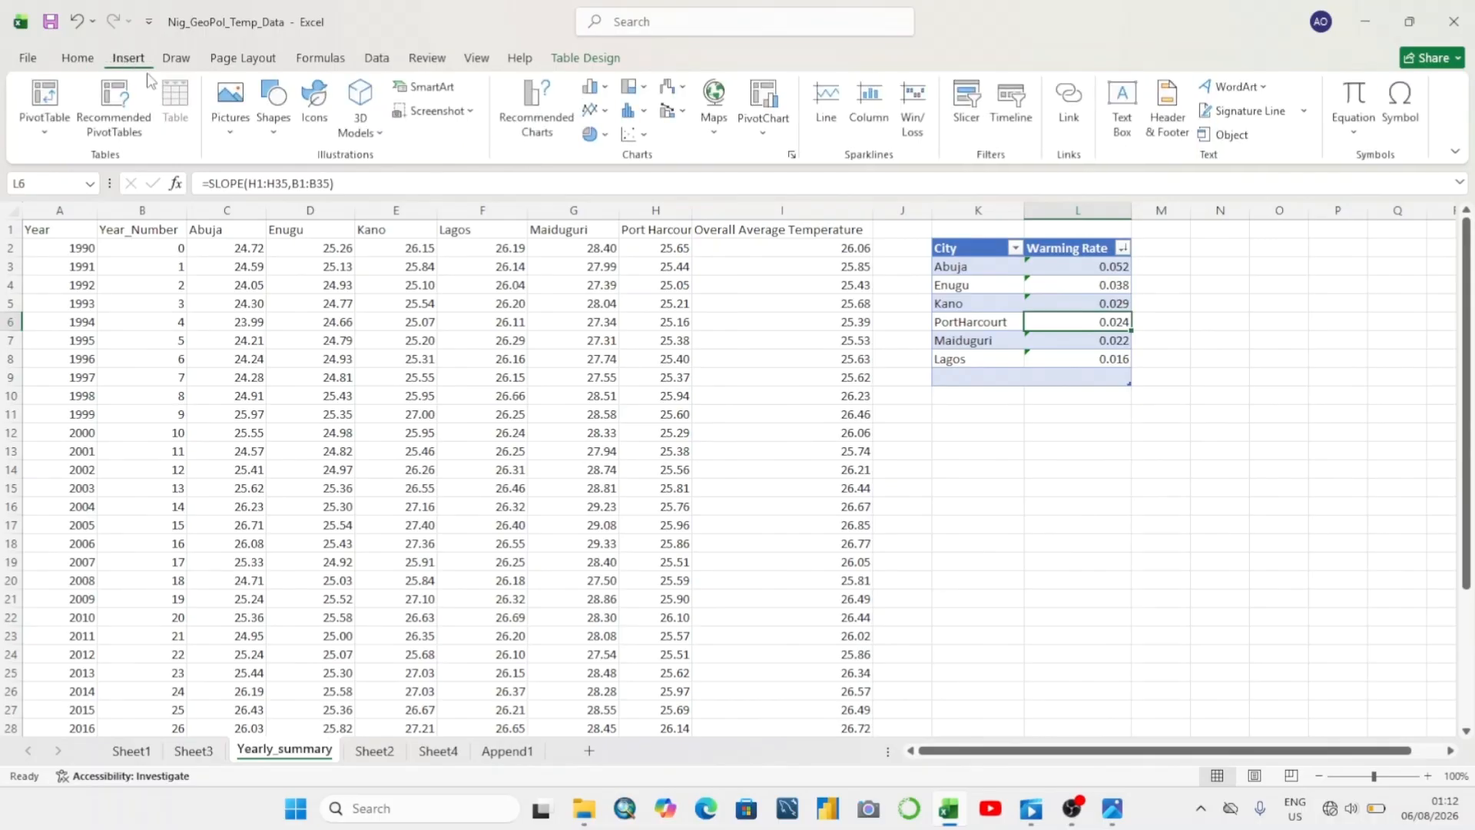
{"action": "left_click", "coordinate": [603, 94]}
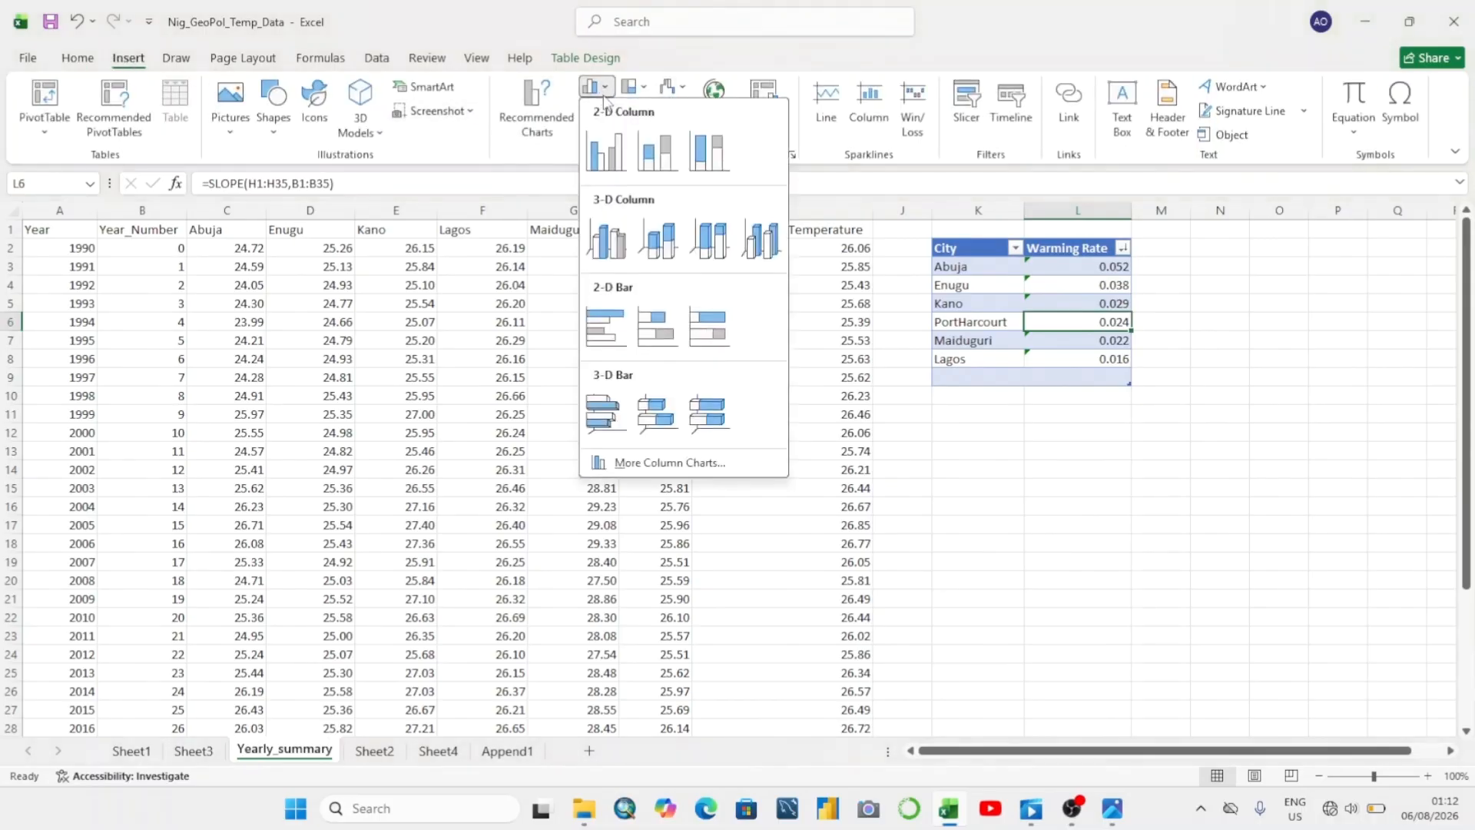
{"action": "left_click", "coordinate": [612, 156]}
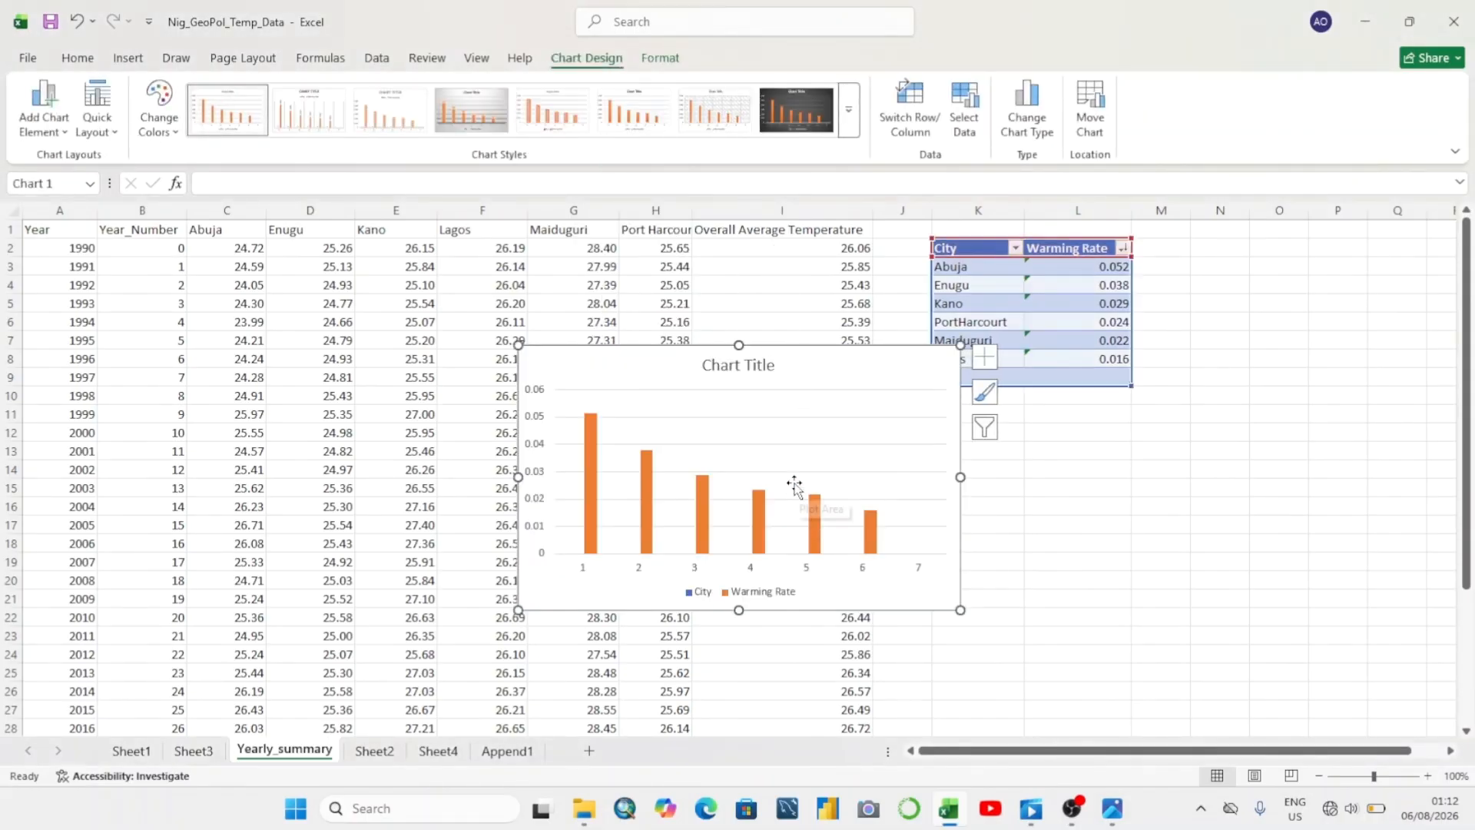
Move the whole column chart to the empty cells below the city table and delete its chart title
{"action": "left_click_drag", "start_coordinate": [810, 458], "coordinate": [1041, 492]}
{"action": "key", "text": "ctrl+z"}
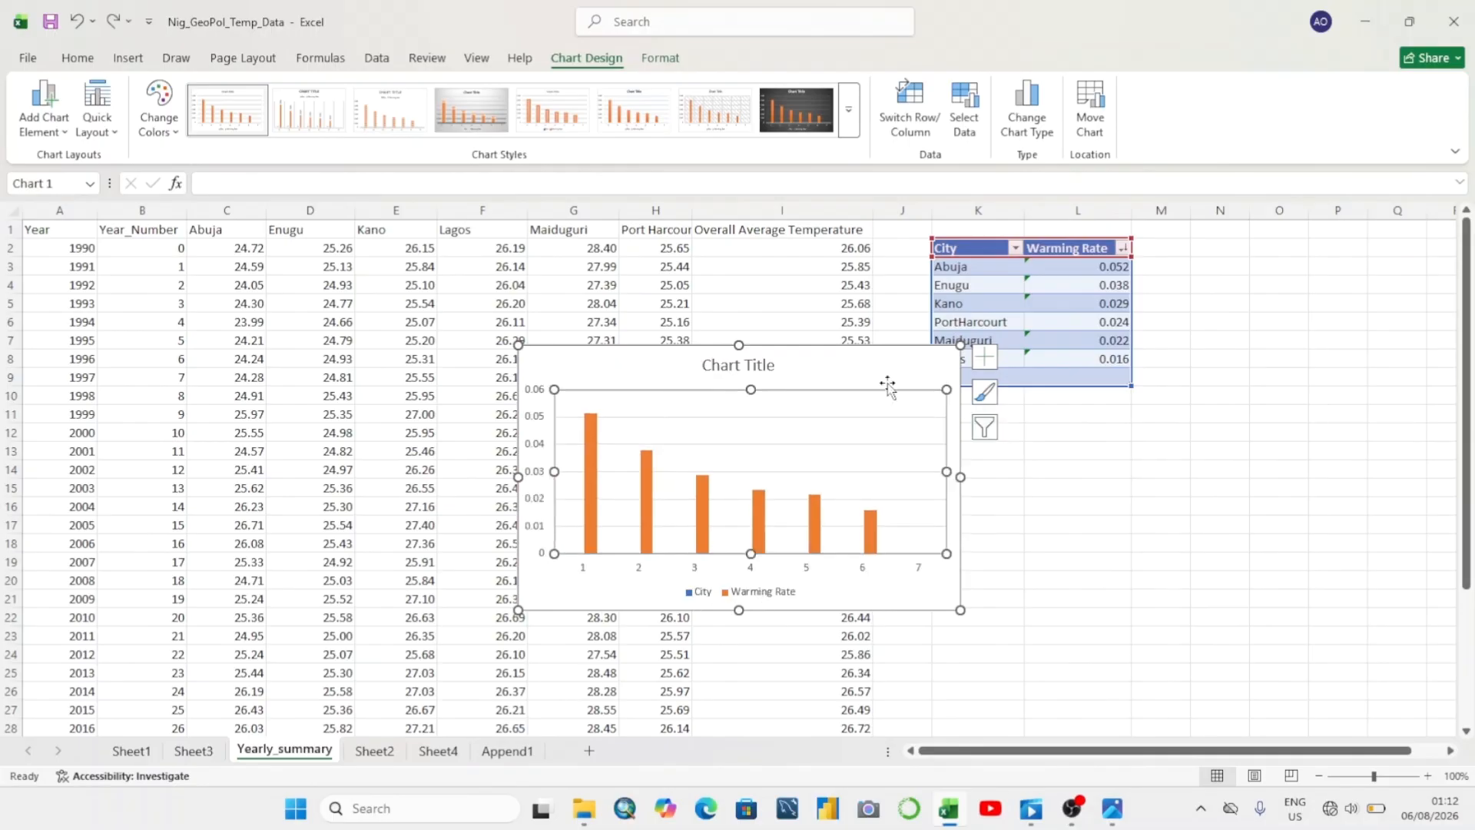
{"action": "left_click_drag", "start_coordinate": [889, 385], "coordinate": [1273, 466]}
{"action": "left_click", "coordinate": [1218, 302]}
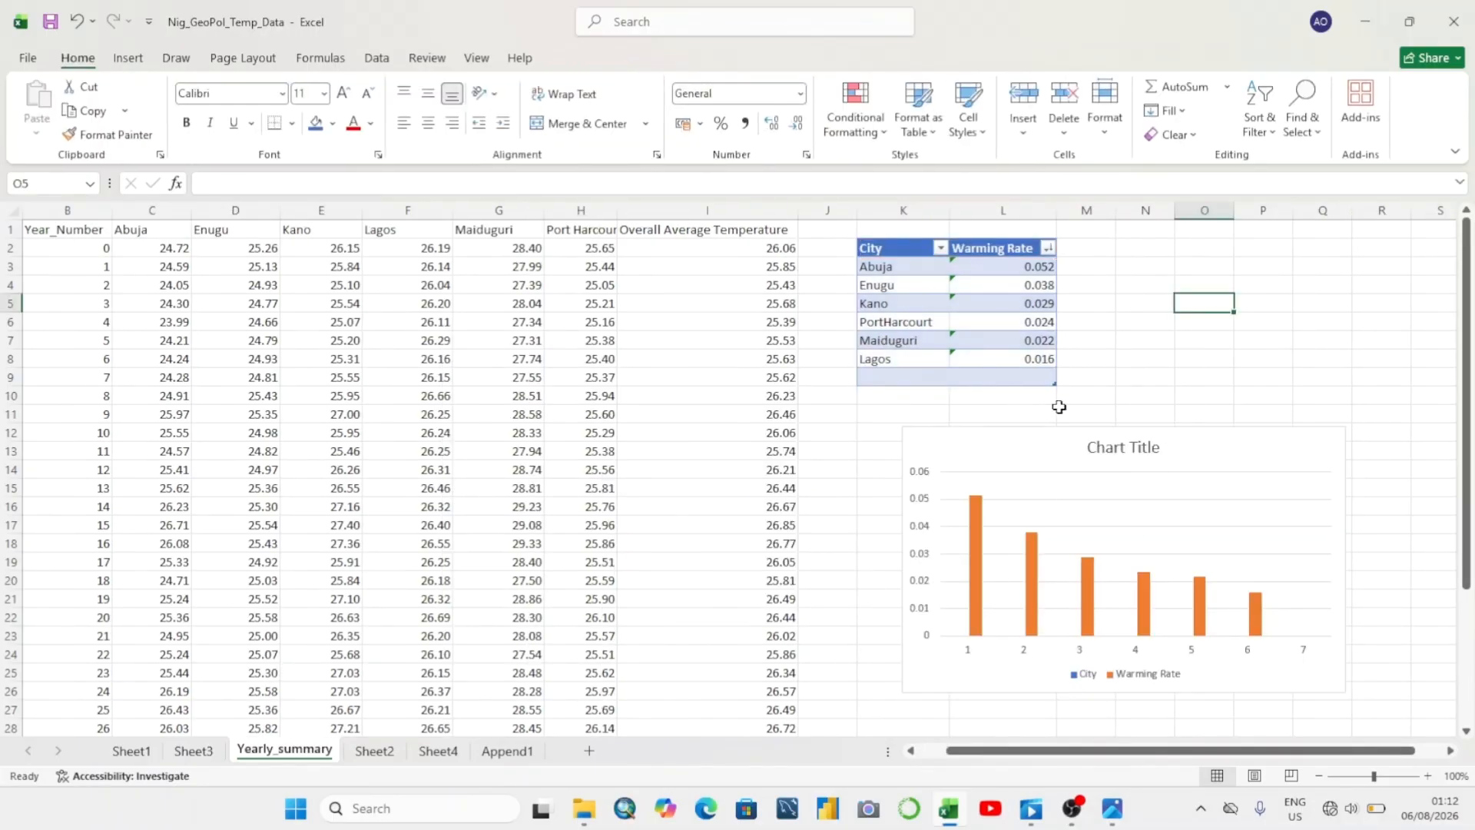
{"action": "left_click", "coordinate": [1132, 450]}
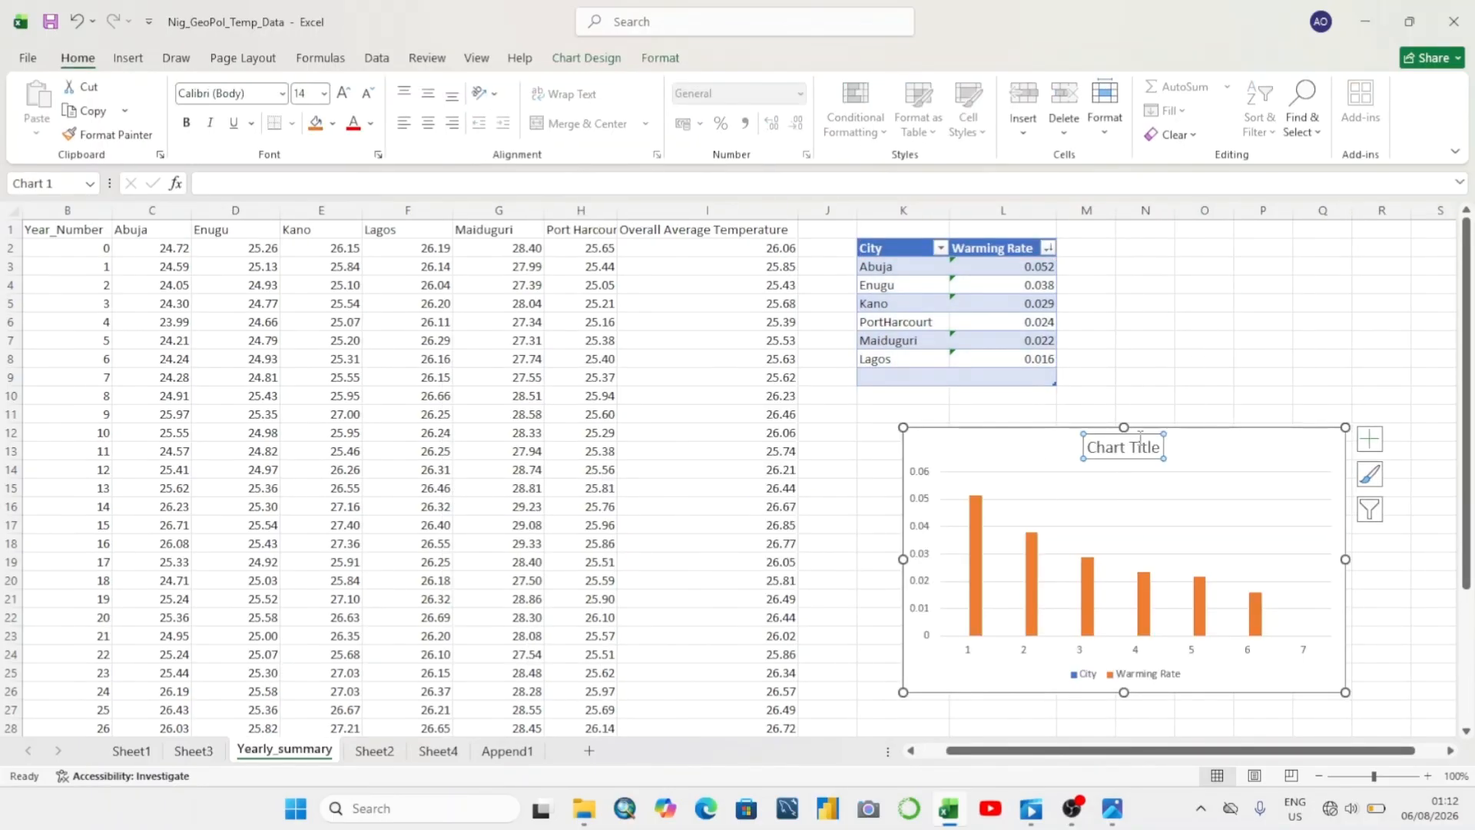
{"action": "key", "text": "Delete"}
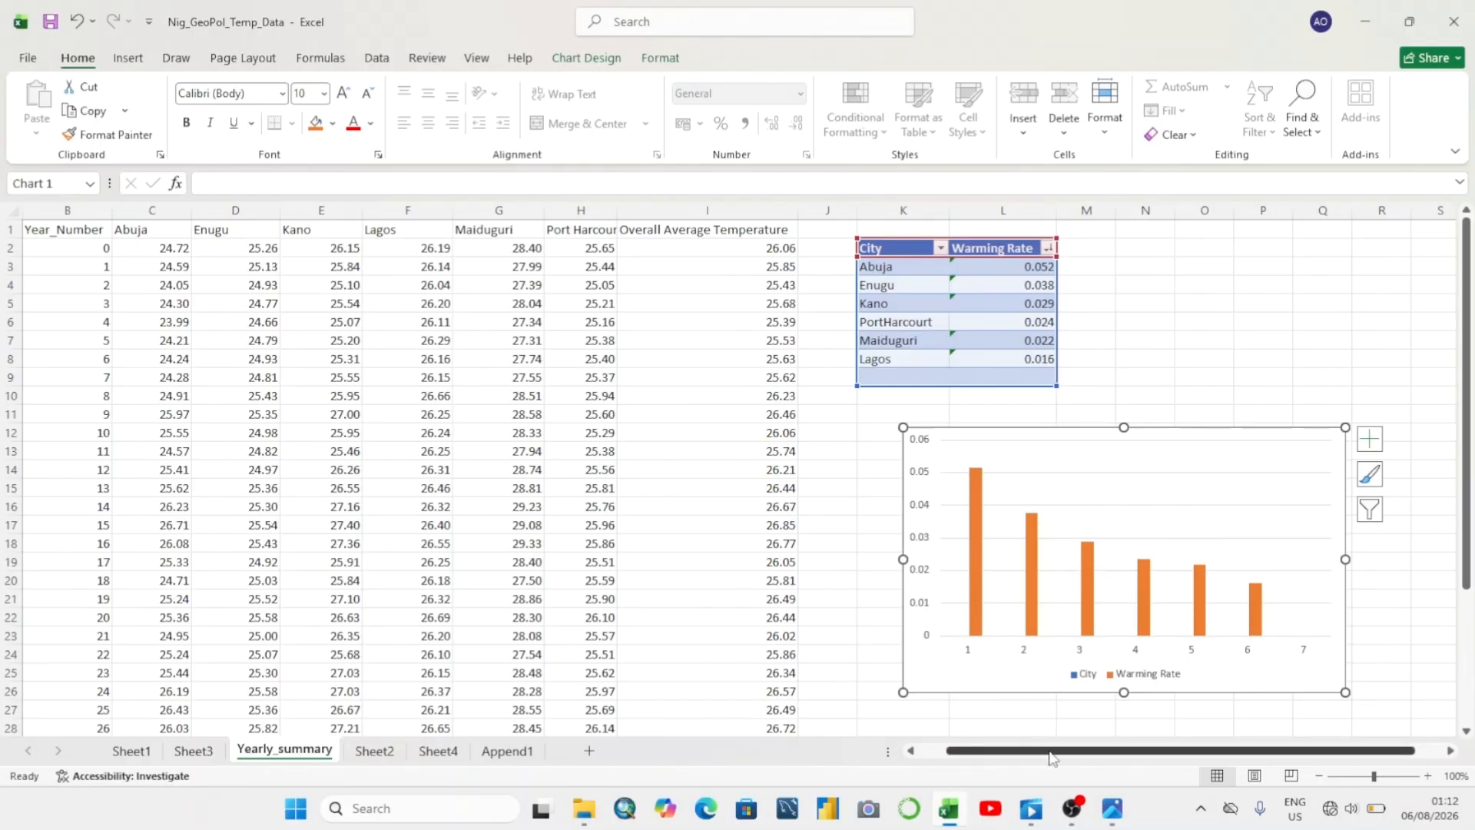
Copy the City column K2:K8 to S2 and widen column S to fit the city names
{"action": "left_click_drag", "start_coordinate": [1051, 757], "coordinate": [1134, 749]}
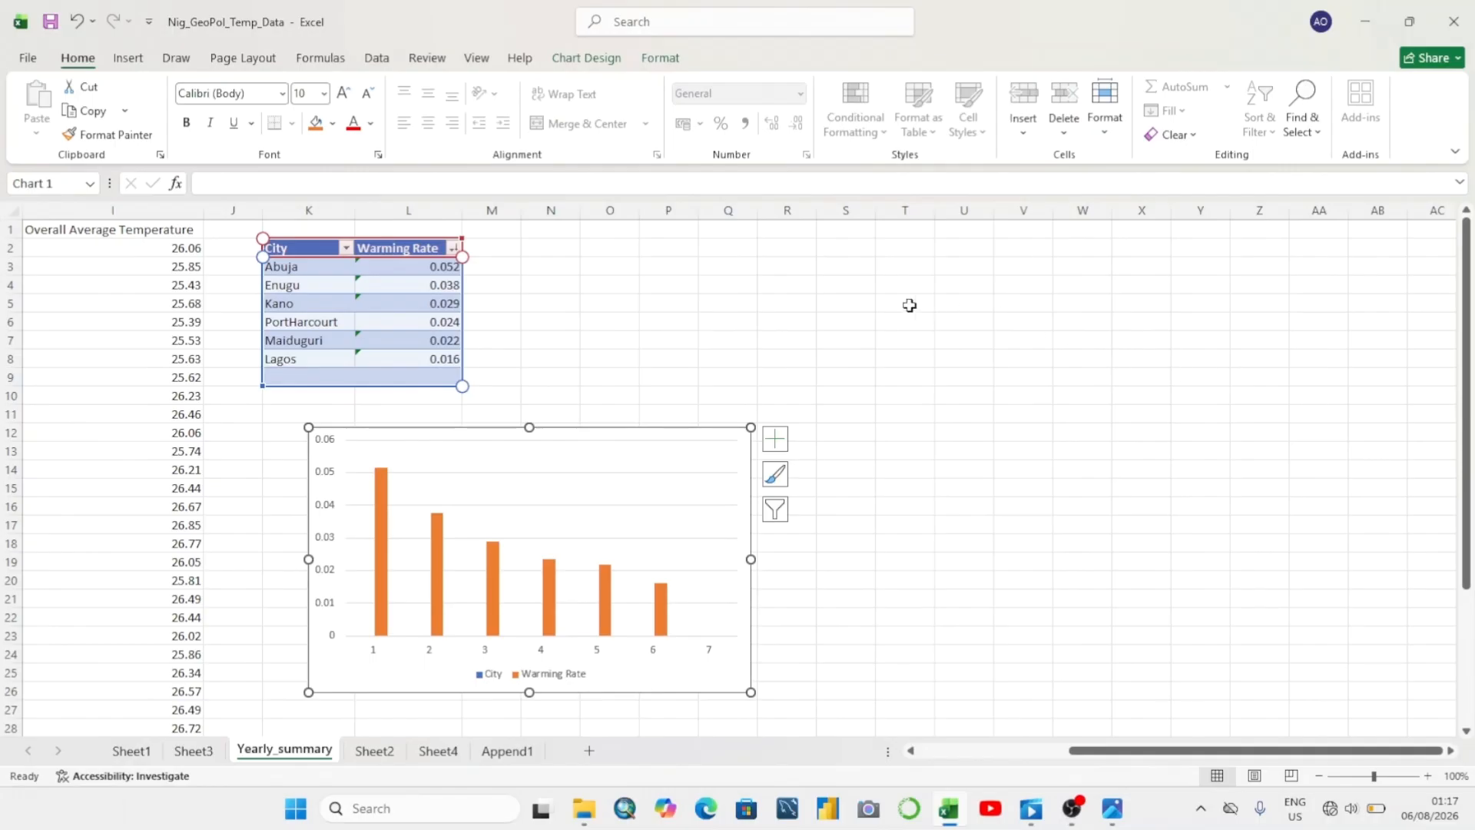
{"action": "left_click_drag", "start_coordinate": [307, 247], "coordinate": [346, 361]}
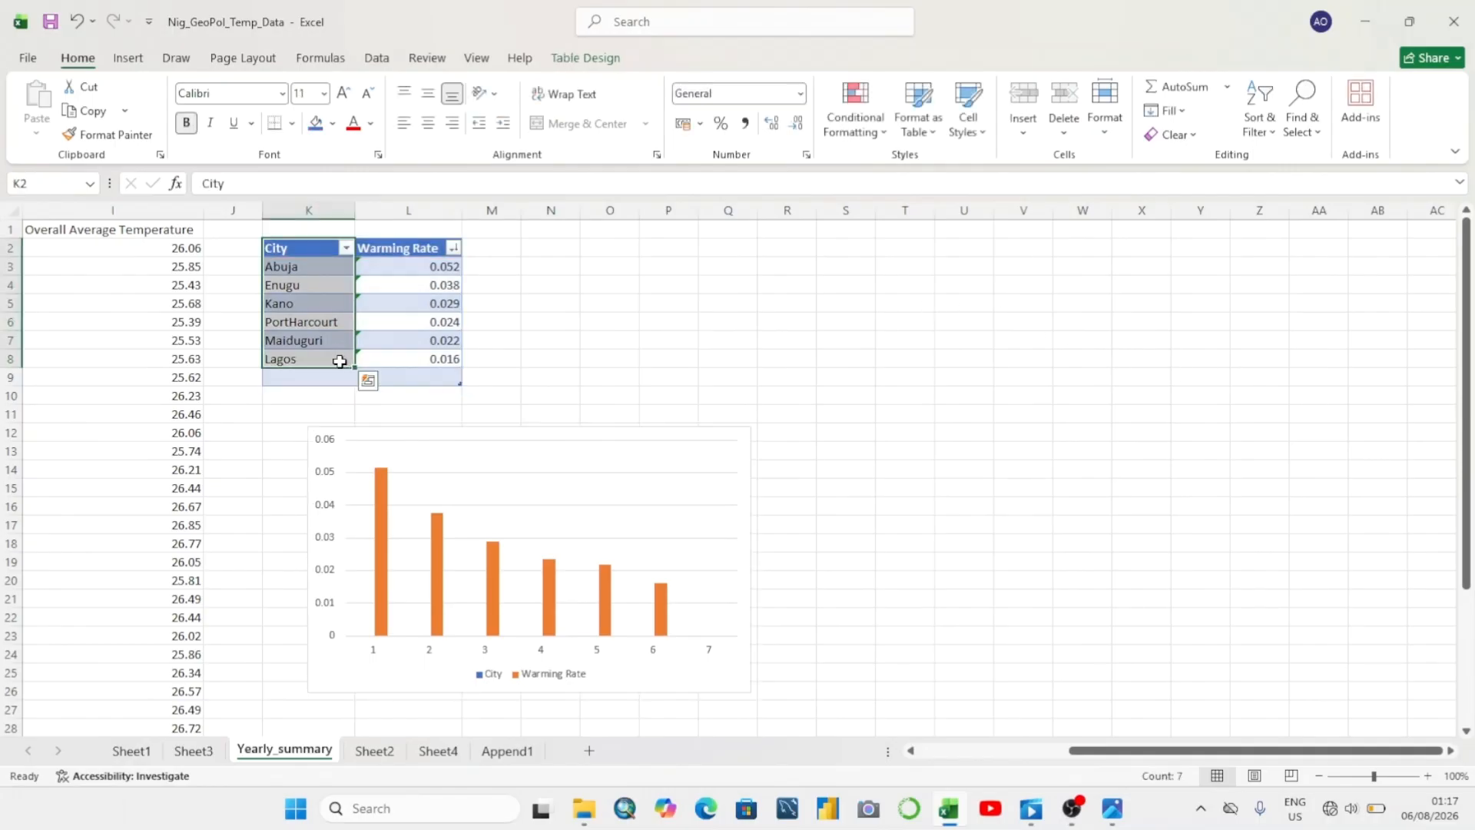
{"action": "right_click", "coordinate": [331, 326]}
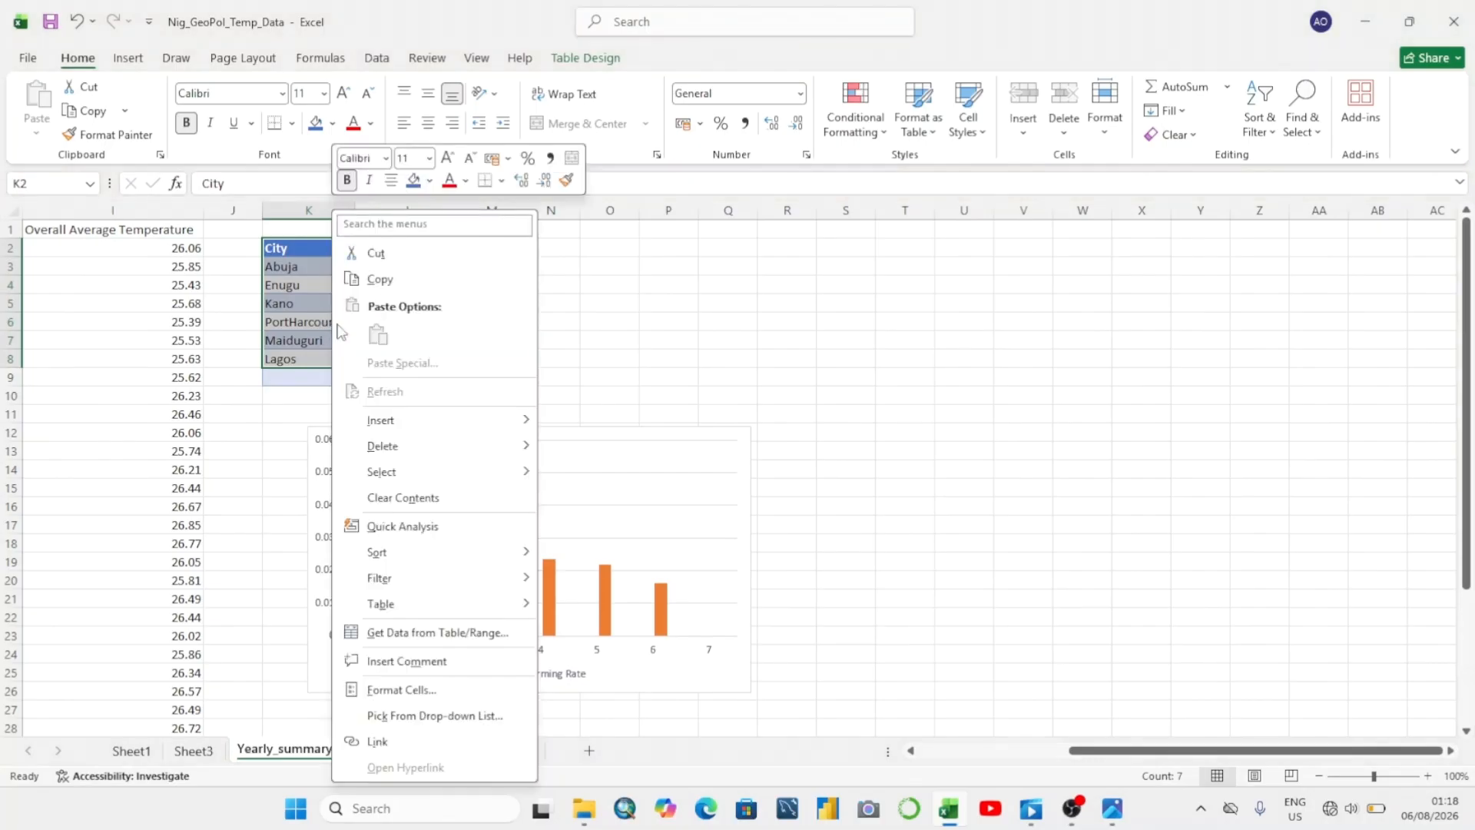
{"action": "left_click", "coordinate": [380, 279]}
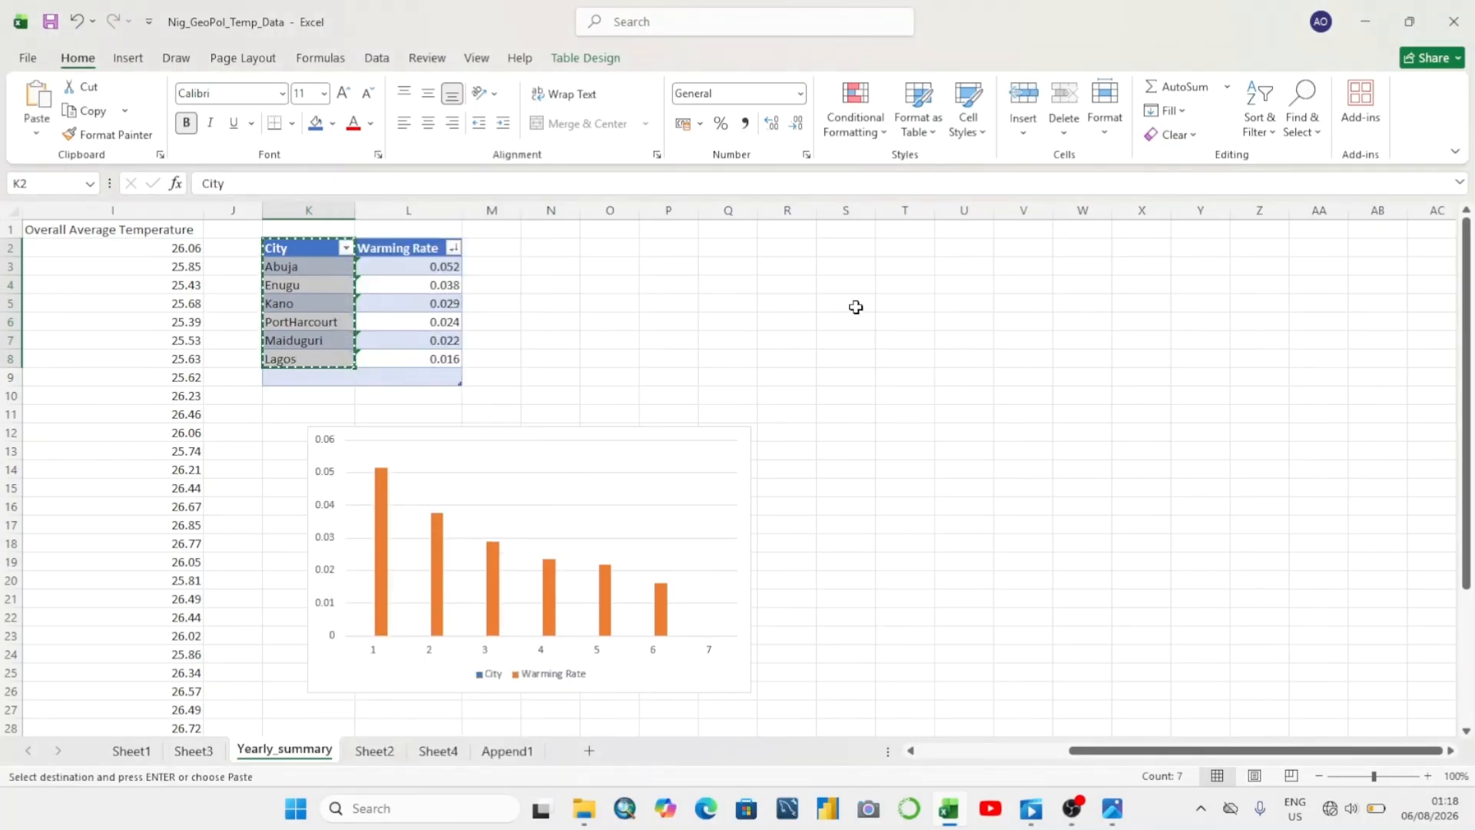
{"action": "left_click", "coordinate": [846, 247]}
{"action": "key", "text": "ctrl+v"}
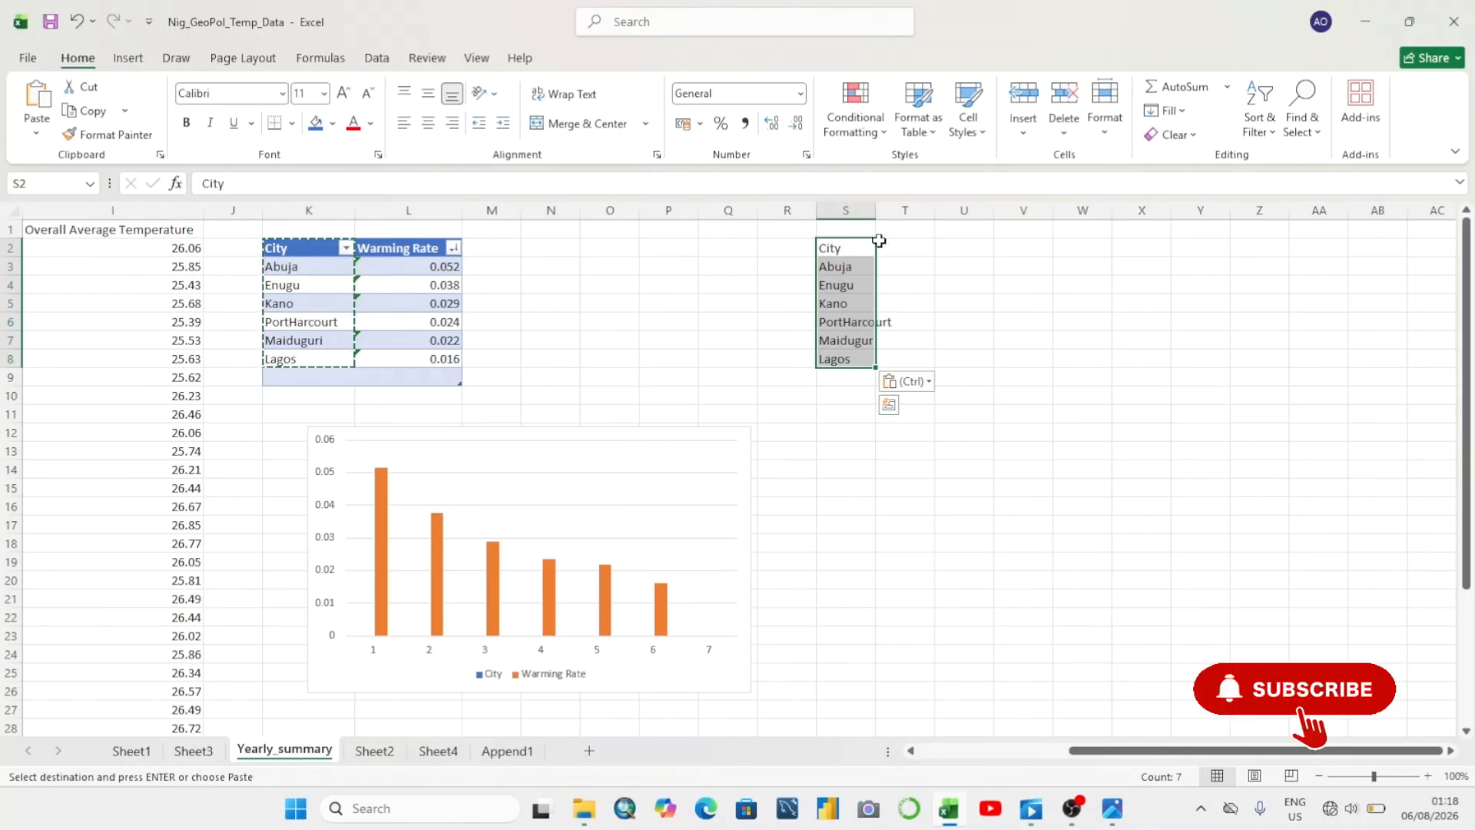
{"action": "left_click_drag", "start_coordinate": [877, 215], "coordinate": [917, 204]}
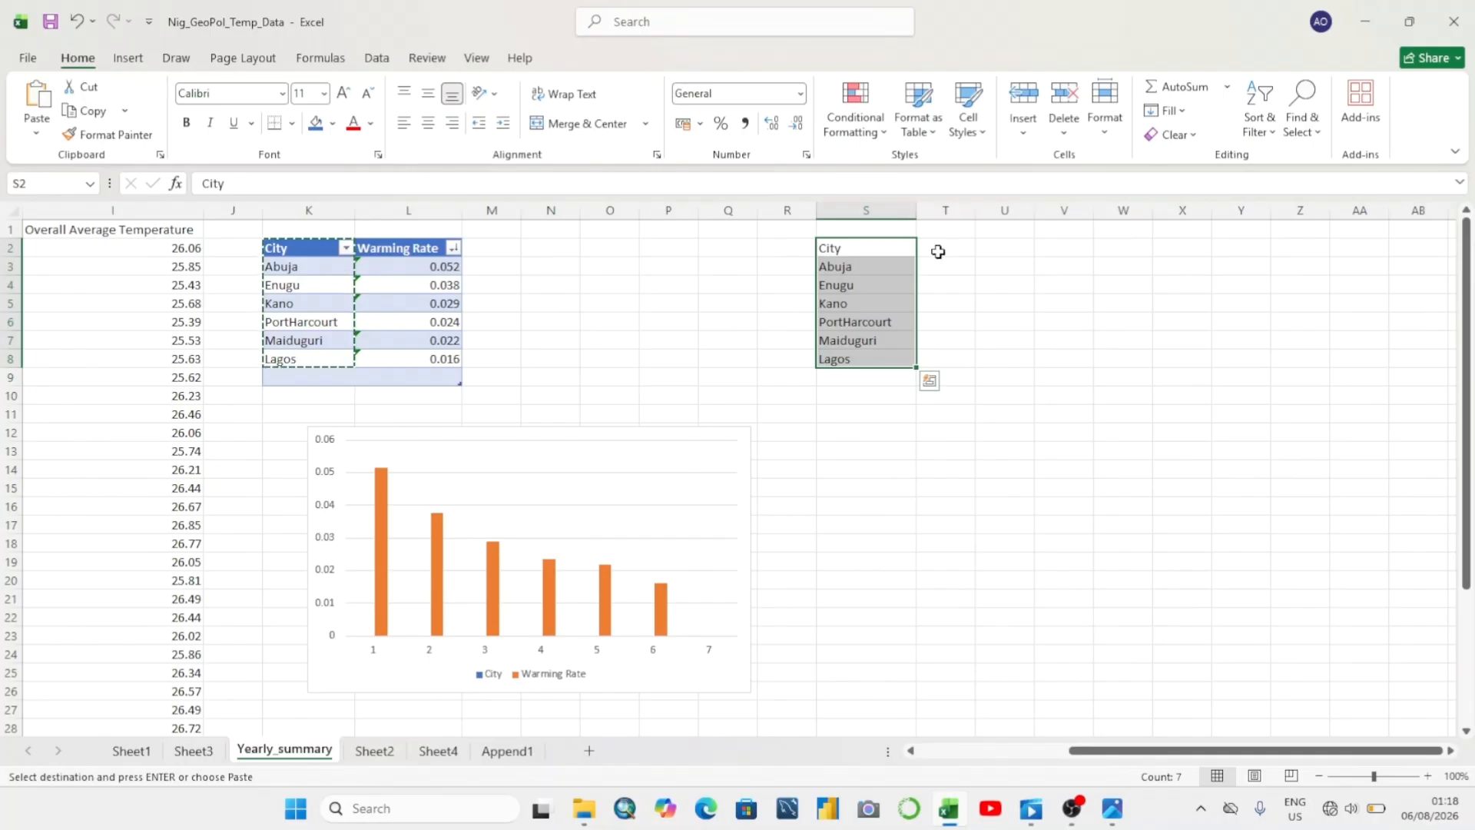
Enter the header "Temparature Variability" in T2 and widen column T to fit it
{"action": "left_click", "coordinate": [948, 212]}
{"action": "left_click", "coordinate": [951, 246]}
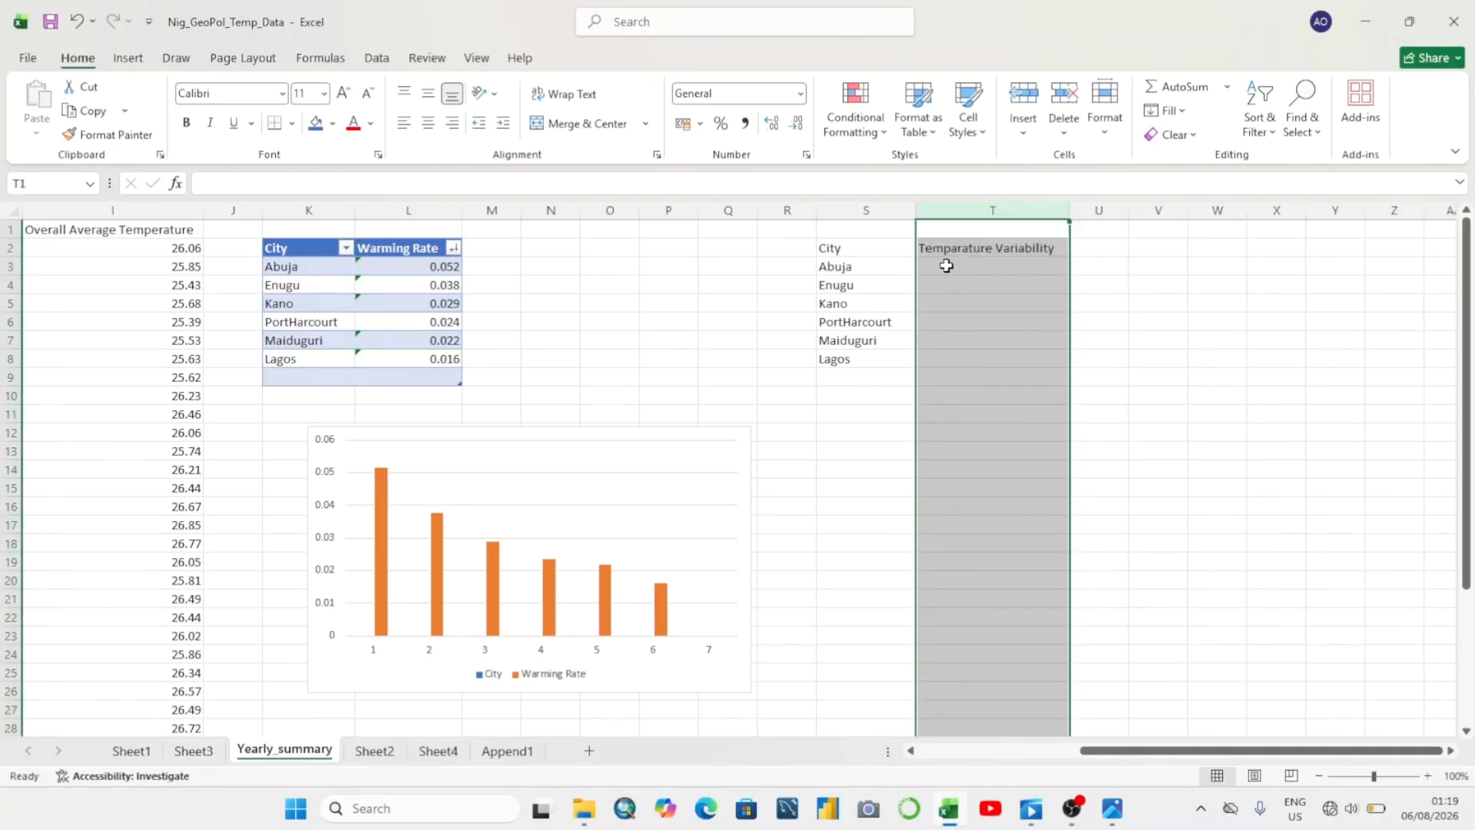
Begin a sample standard deviation formula with STDEV.S in Abuja's Temparature Variability cell, T3
{"action": "left_click", "coordinate": [957, 265]}
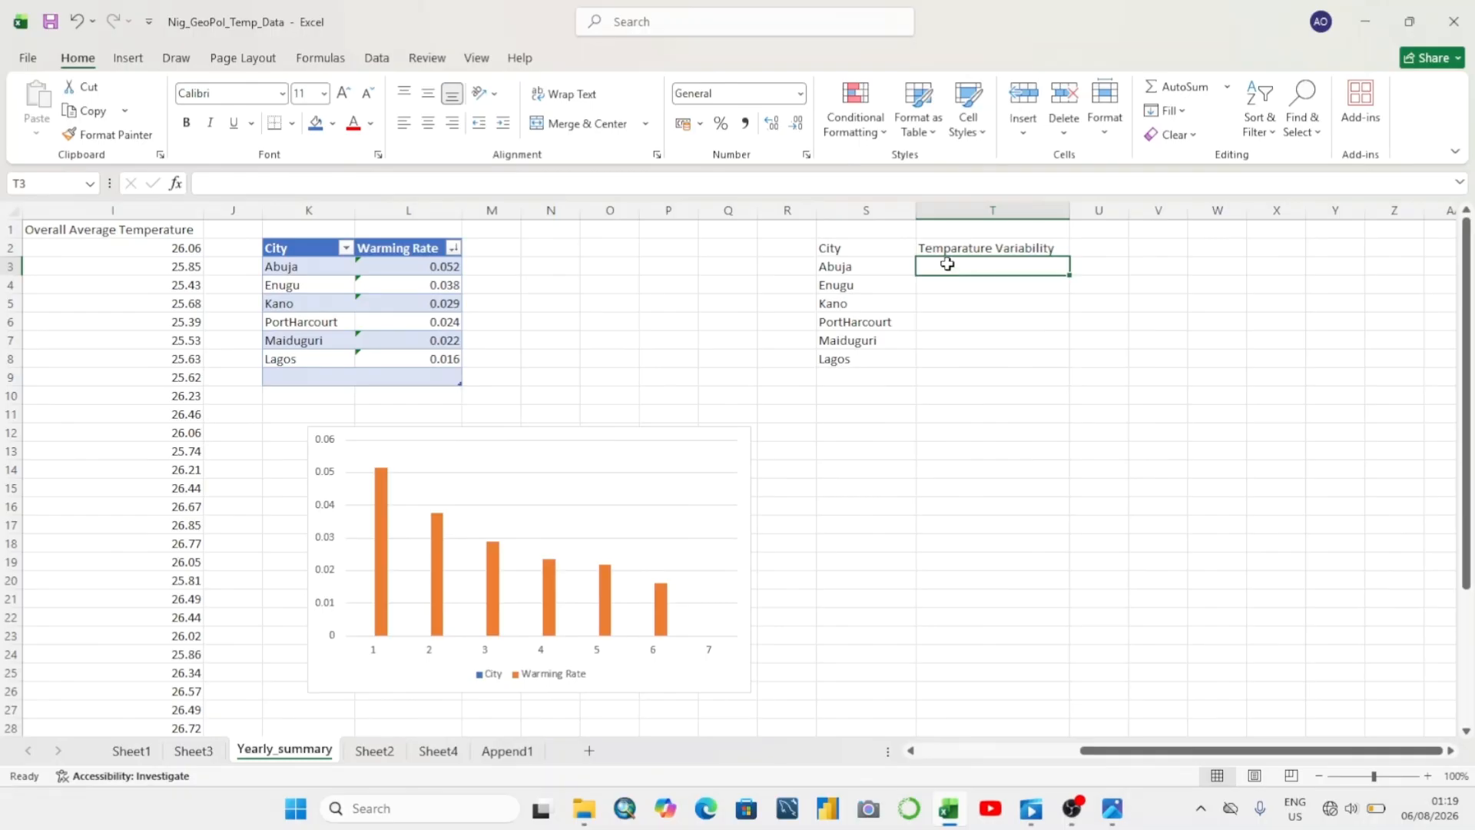
{"action": "scroll", "coordinate": [896, 264], "scroll_direction": "left", "scroll_amount": 6}
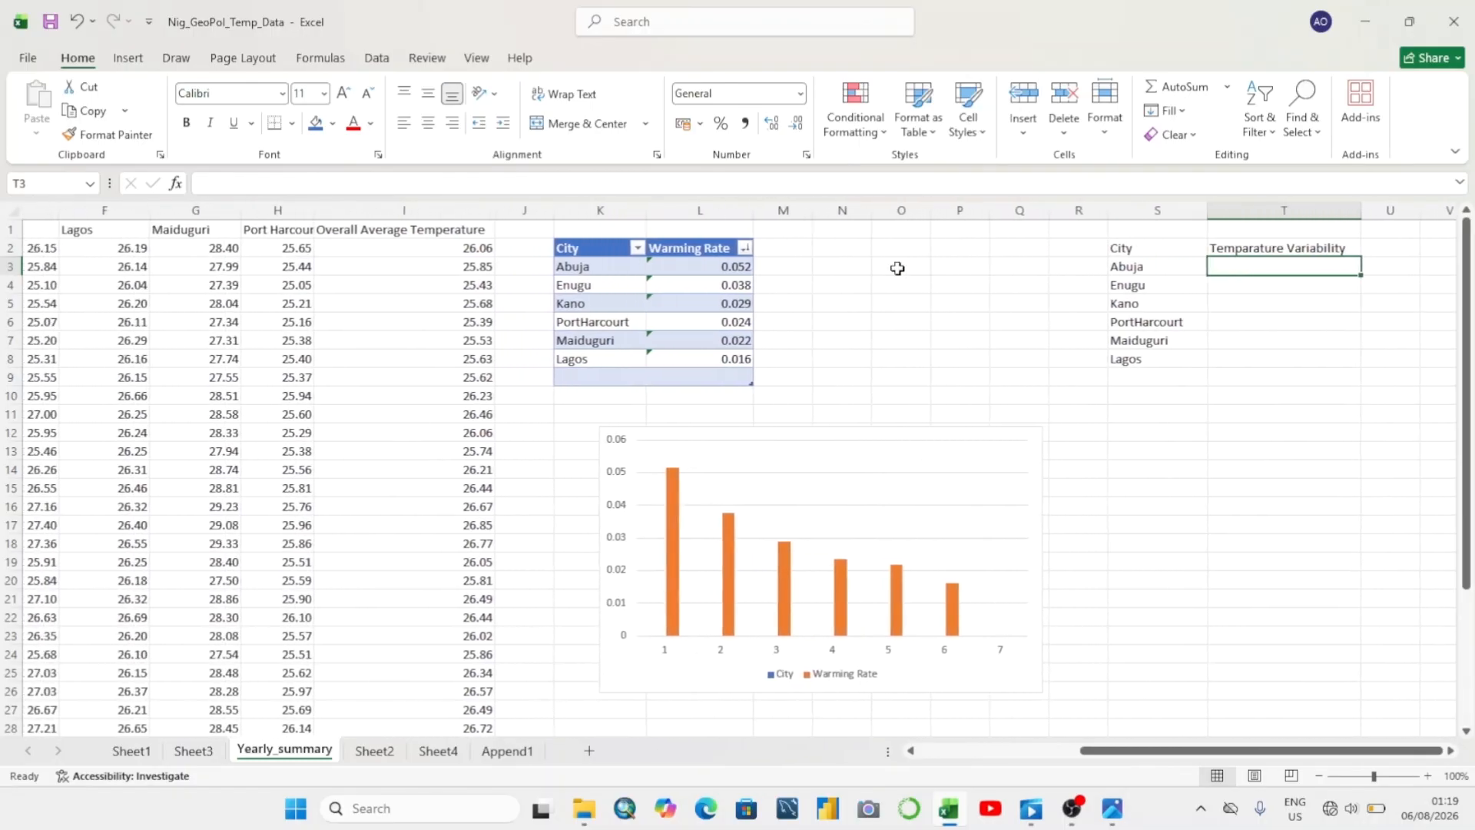
{"action": "scroll", "coordinate": [411, 359], "scroll_direction": "left", "scroll_amount": 1}
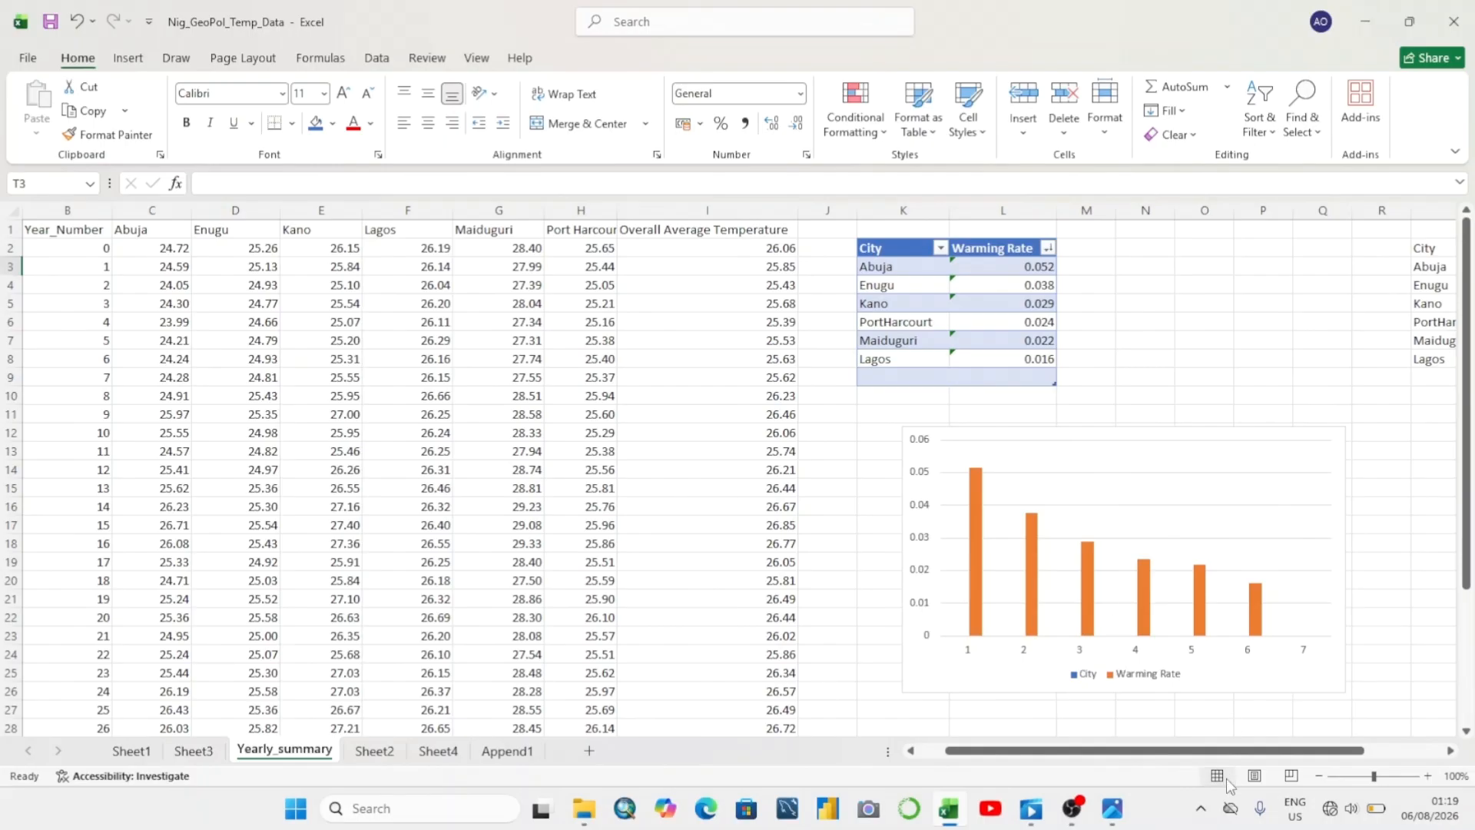
{"action": "scroll", "coordinate": [1320, 266], "scroll_direction": "right", "scroll_amount": 3}
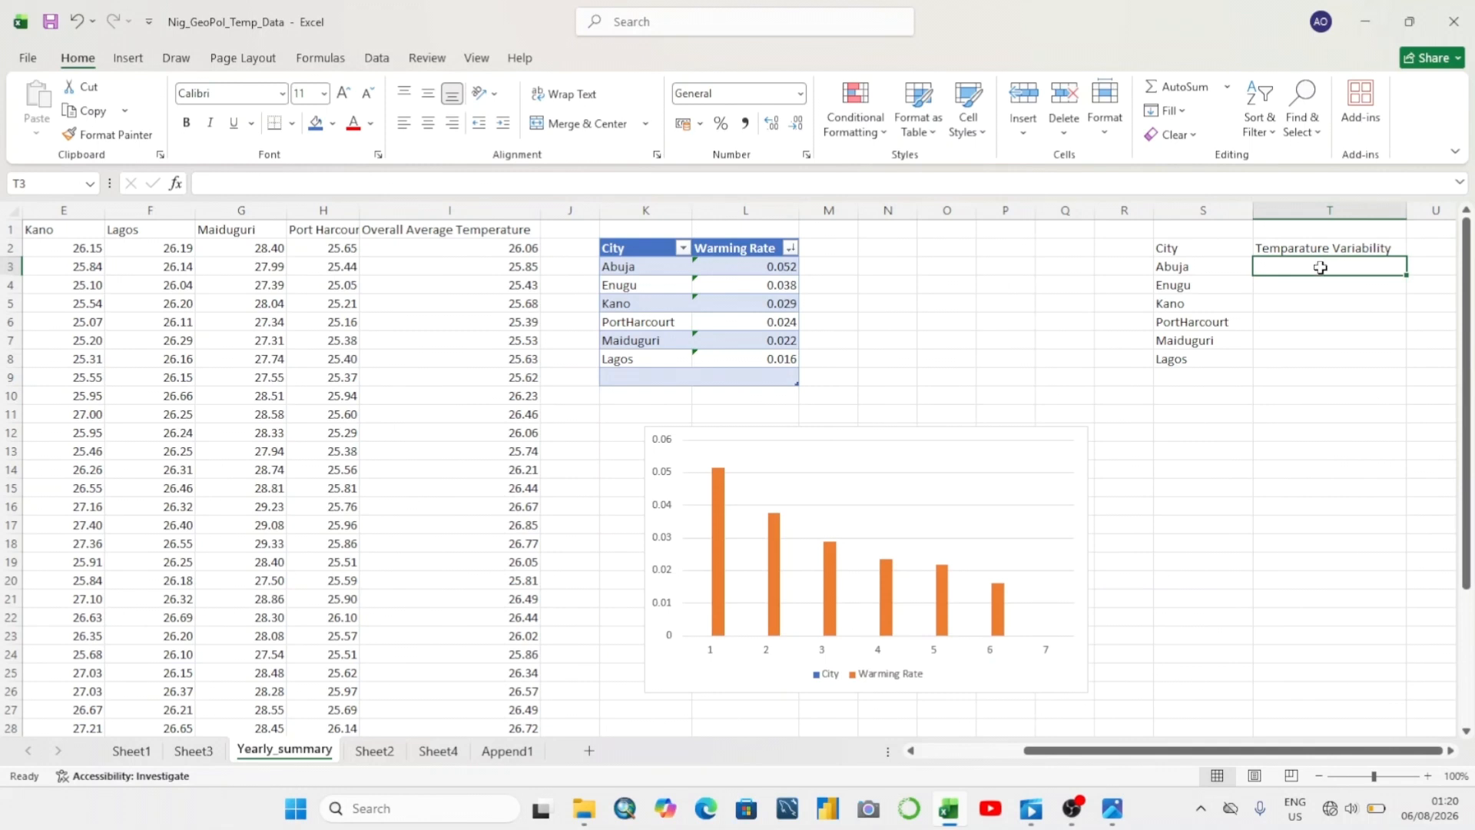
{"action": "type", "text": "=ST"}
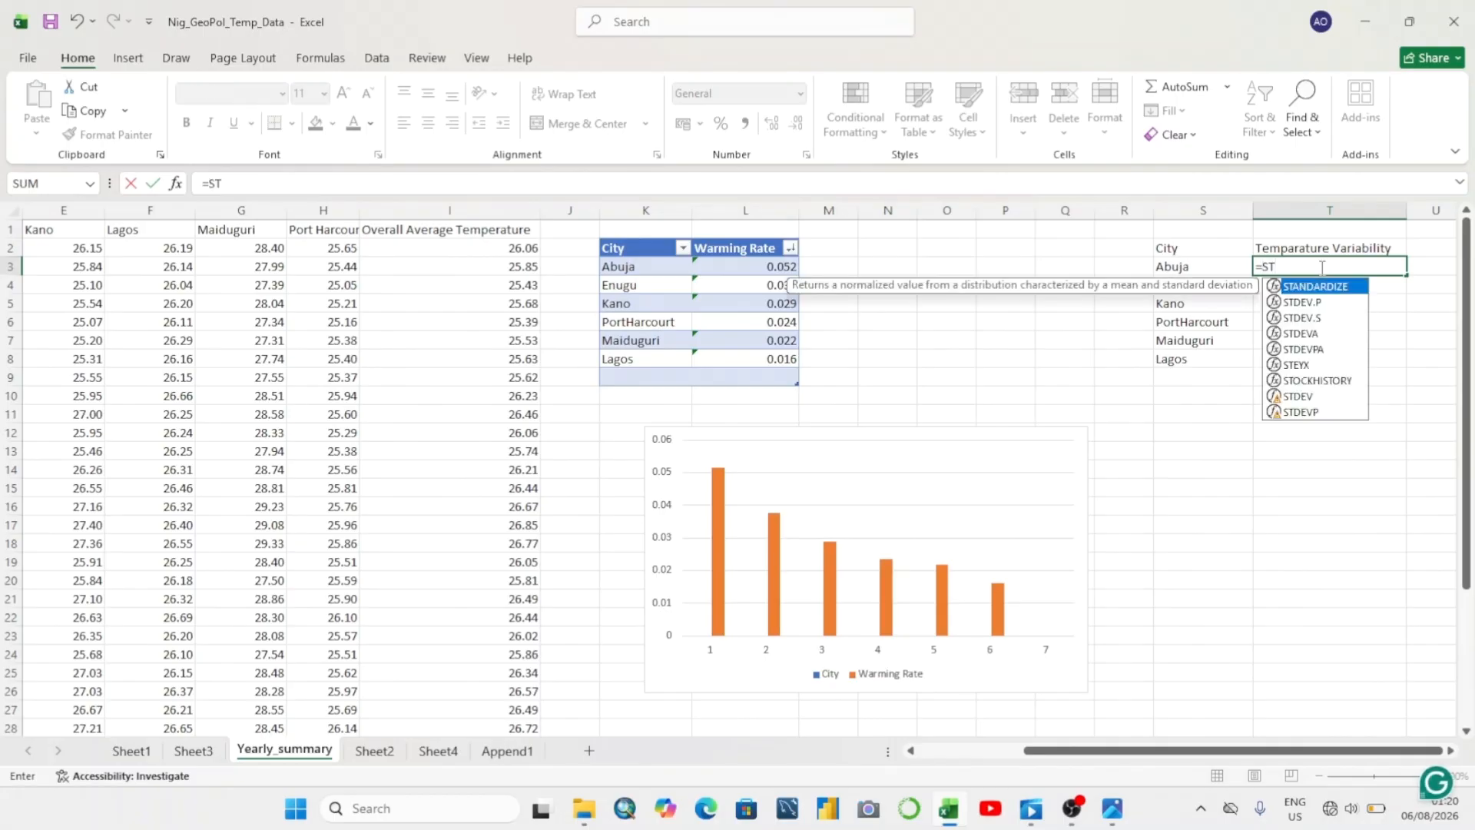
{"action": "type", "text": "DE"}
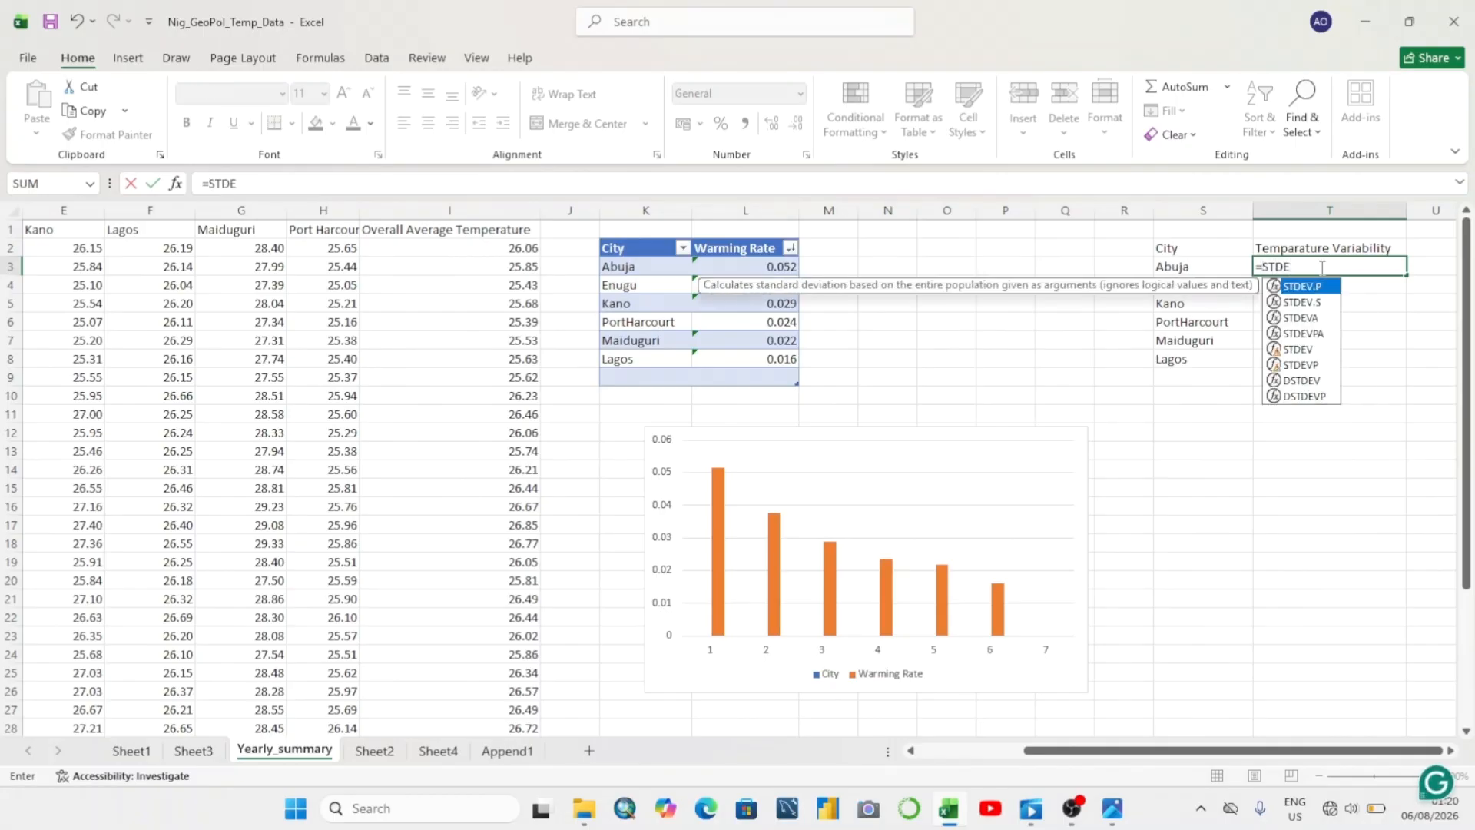
{"action": "type", "text": "V."}
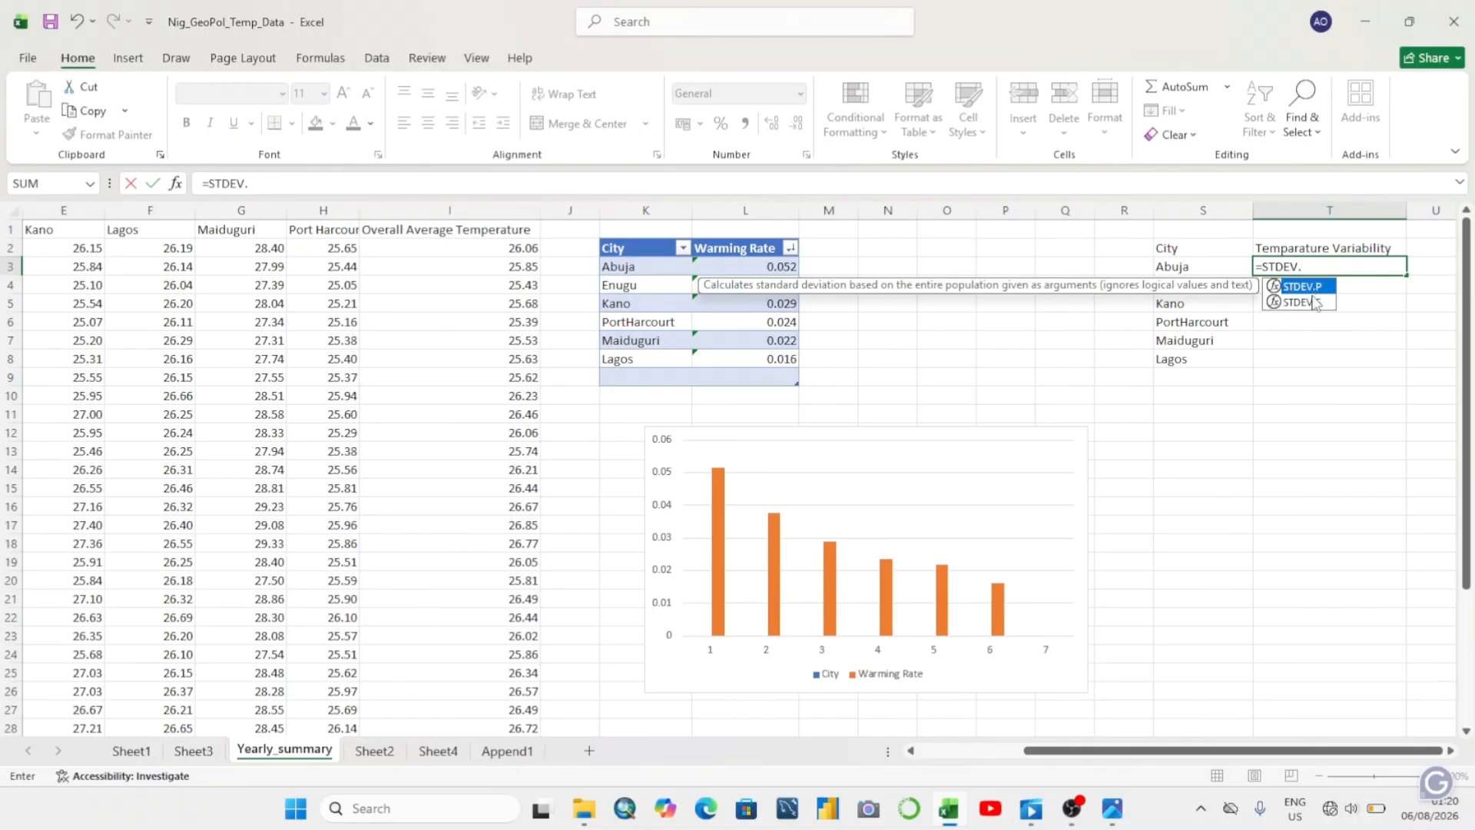
{"action": "left_click", "coordinate": [1315, 302]}
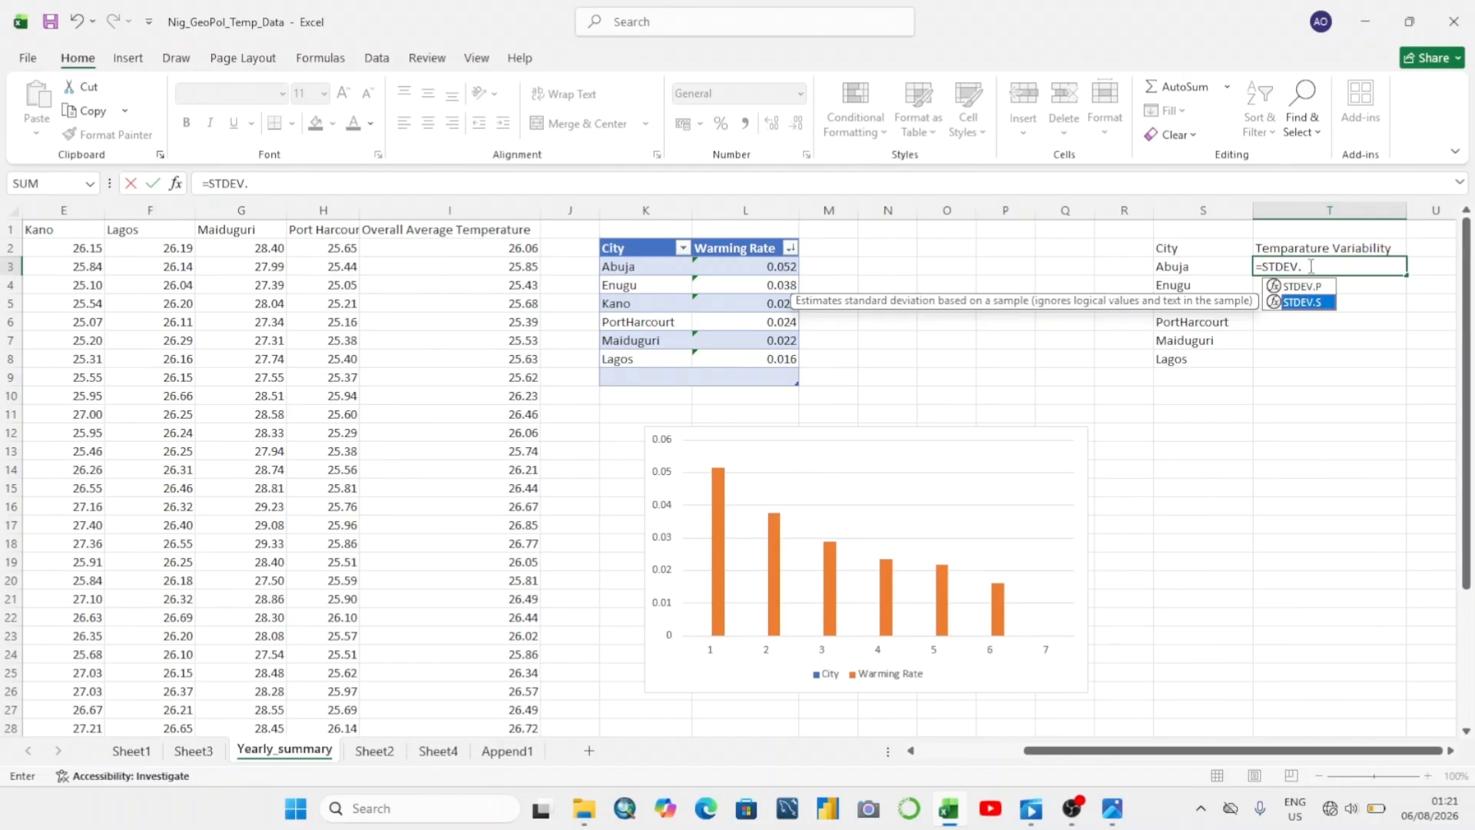
{"action": "type", "text": "S"}
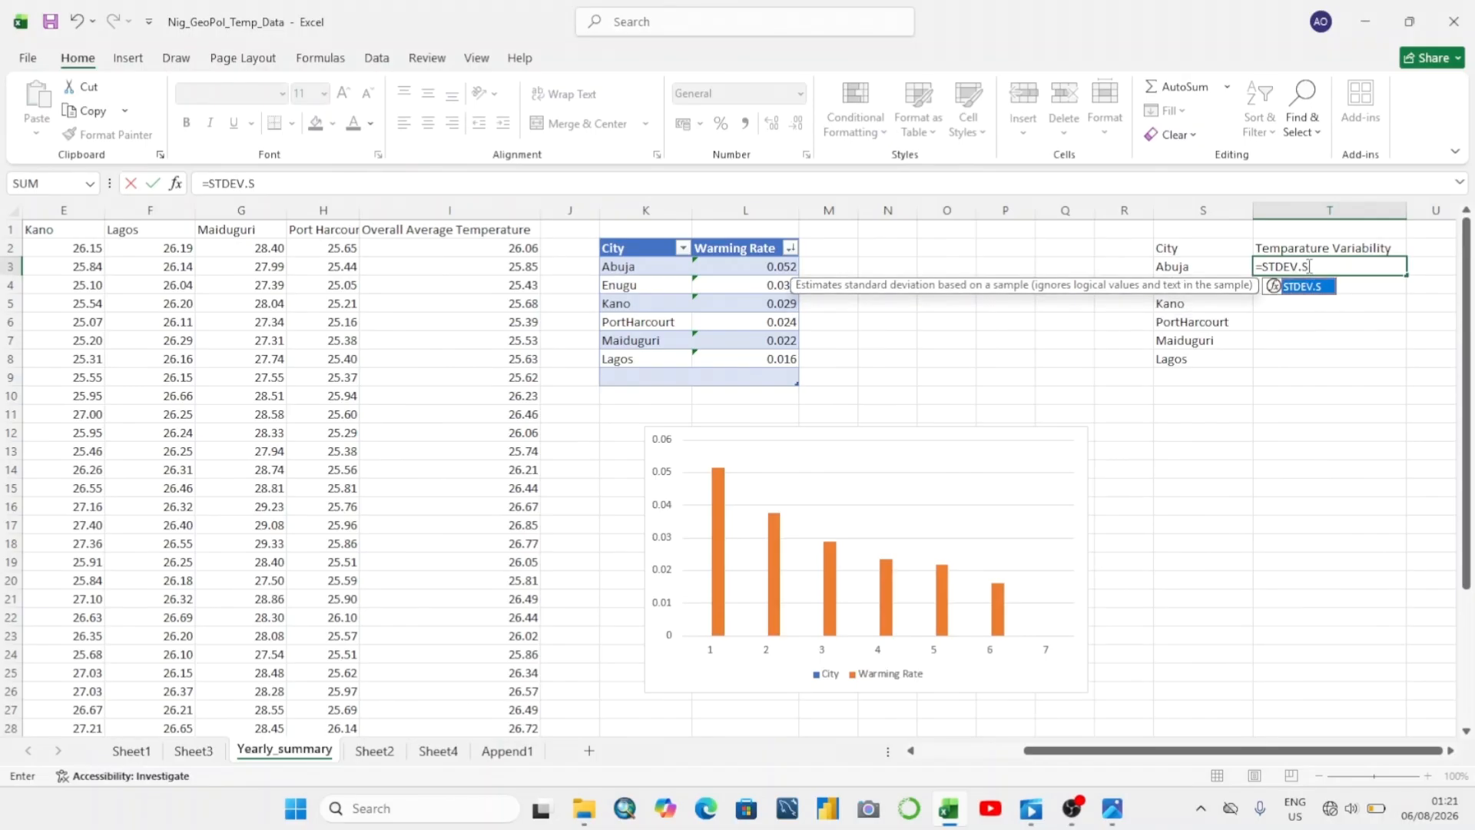
{"action": "type", "text": "("}
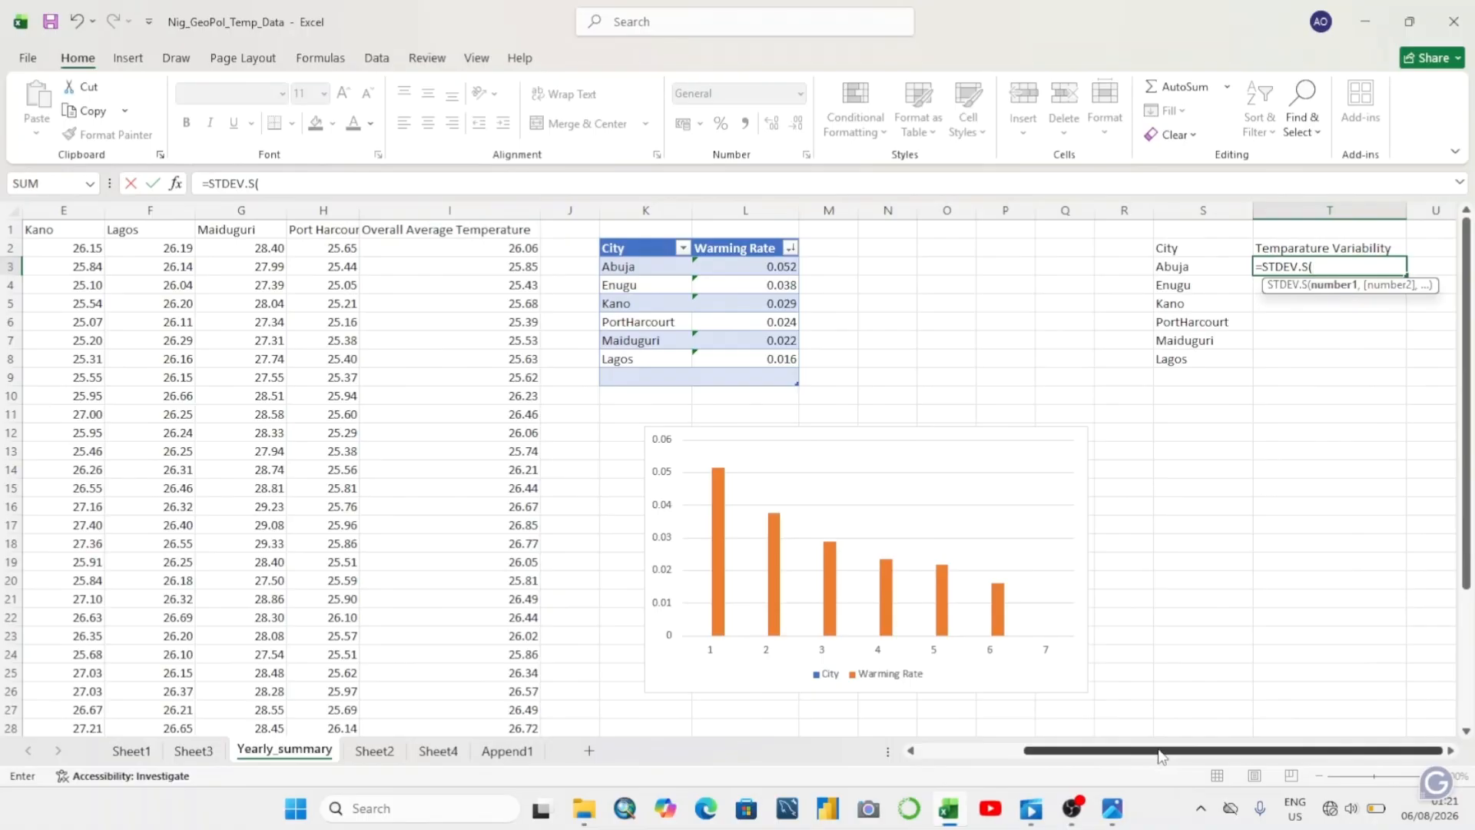
Complete Abuja's formula in T3 with its yearly temperatures for 1990 to 2025 as =STDEV.S(C2:C37)
{"action": "left_click_drag", "start_coordinate": [1156, 757], "coordinate": [827, 757]}
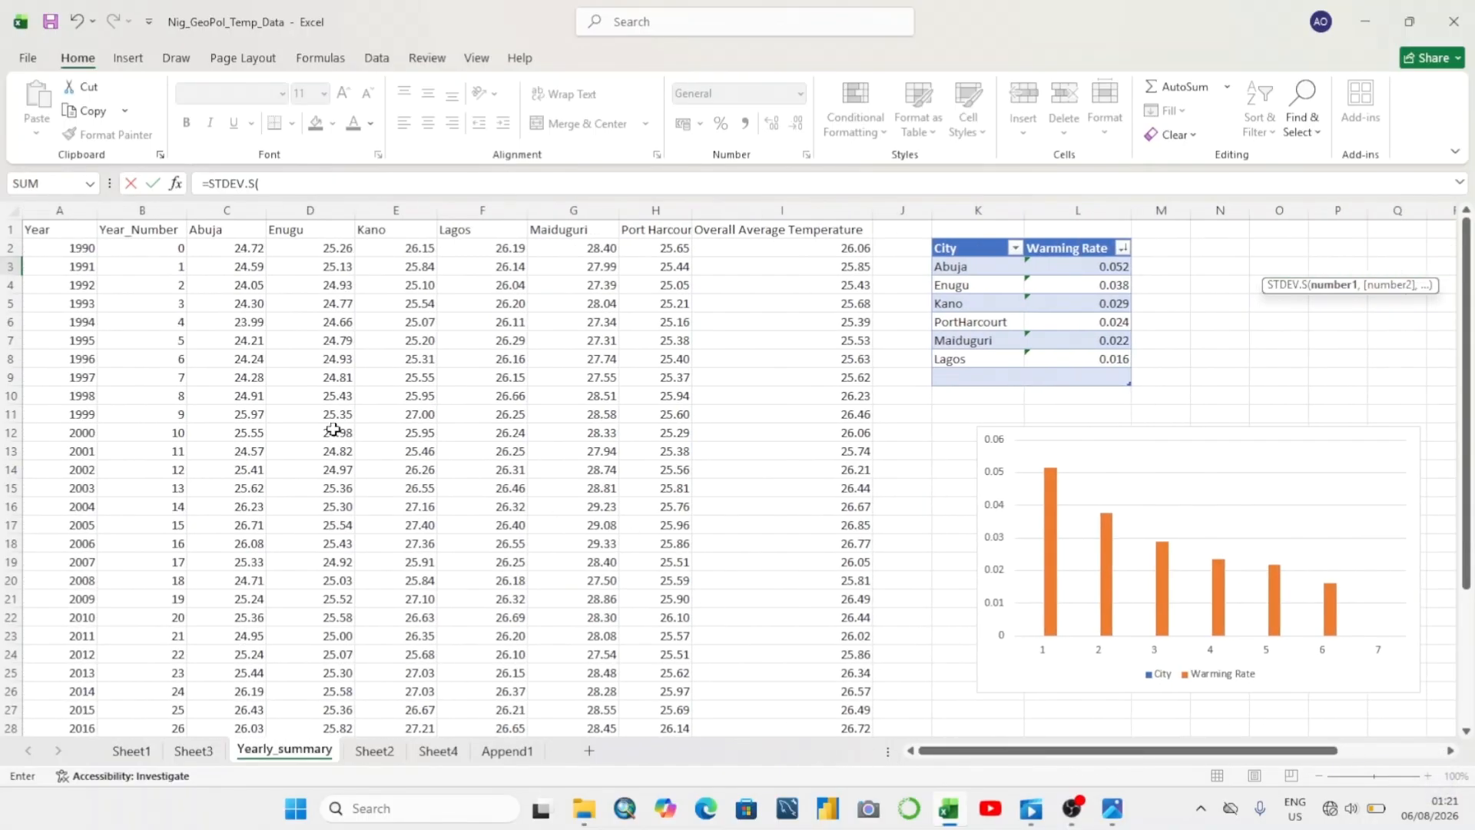
{"action": "left_click", "coordinate": [217, 250]}
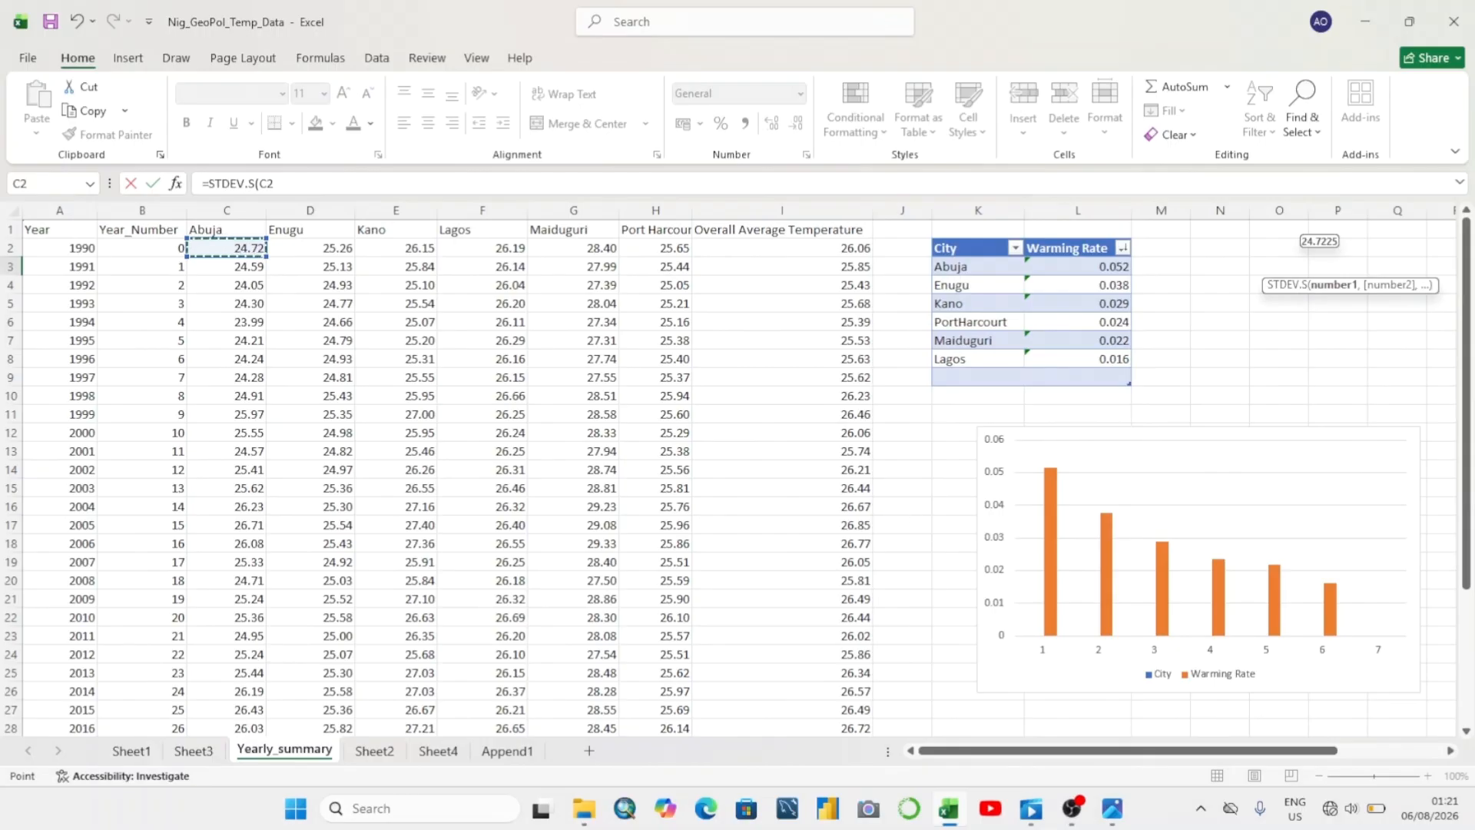
{"action": "left_click_drag", "start_coordinate": [1464, 521], "coordinate": [1460, 659]}
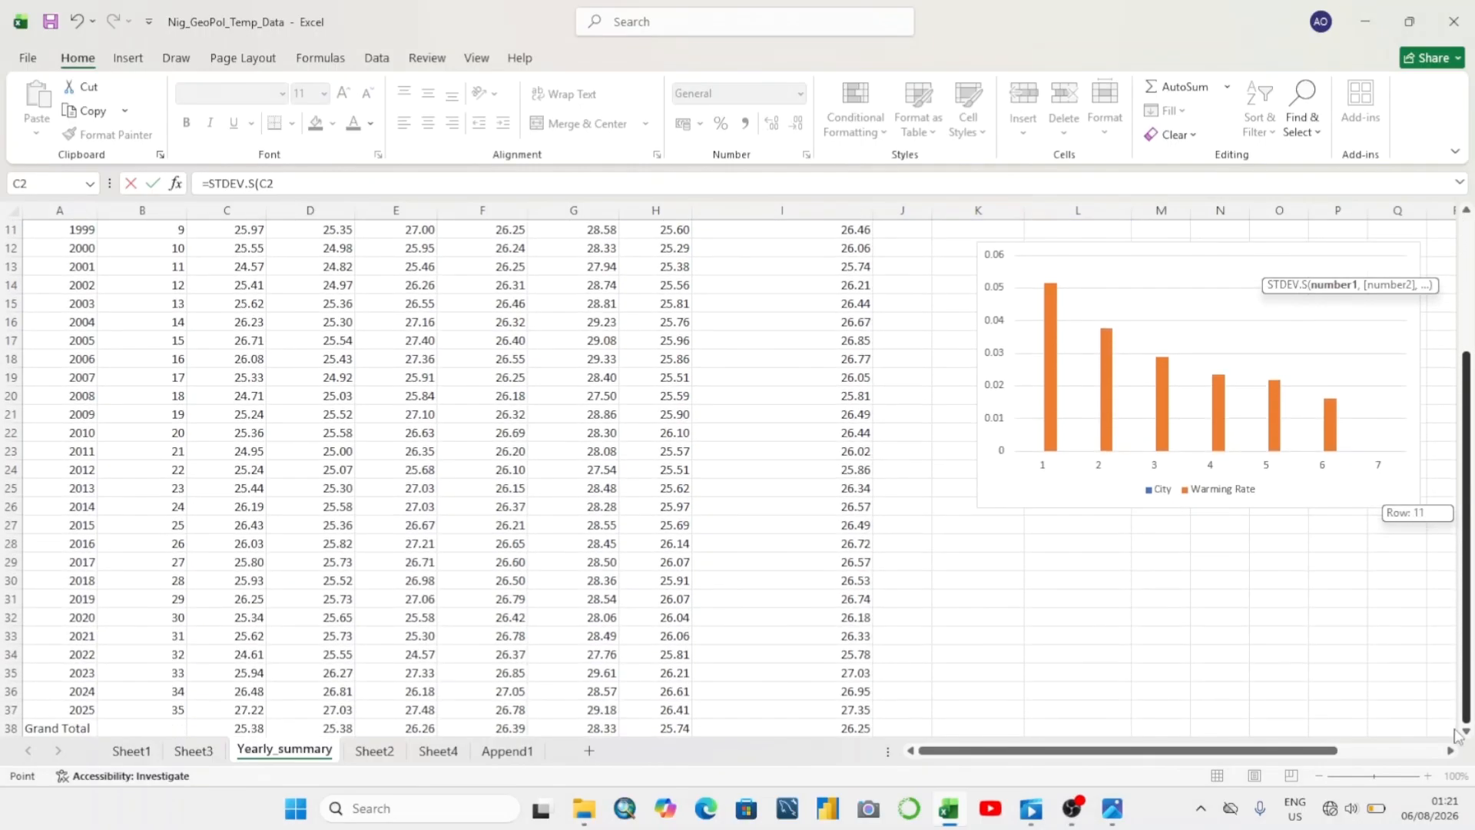
{"action": "left_click_drag", "start_coordinate": [1456, 735], "coordinate": [1460, 715]}
{"action": "scroll", "coordinate": [711, 602], "scroll_direction": "down", "scroll_amount": 3}
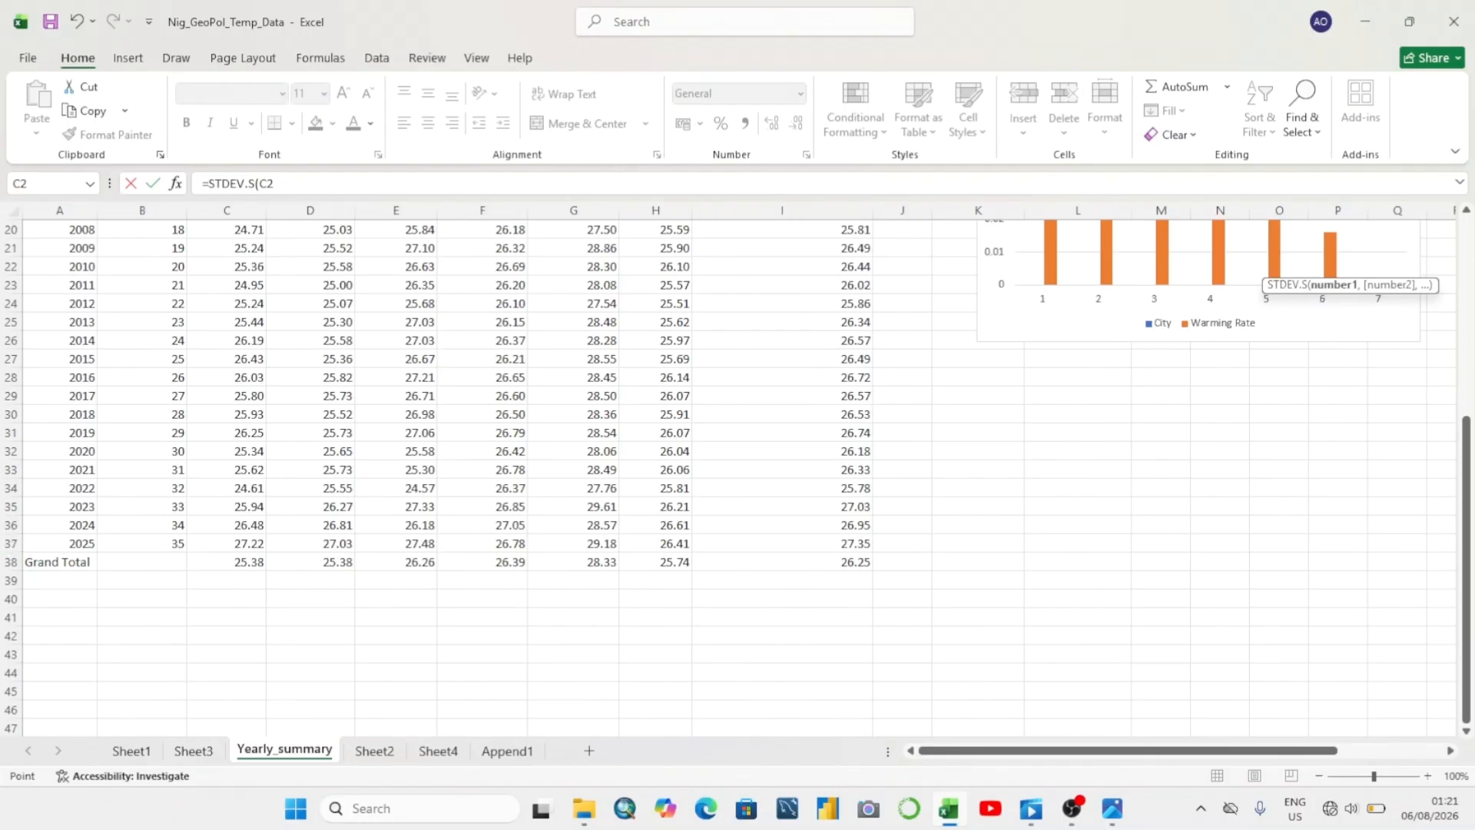
{"action": "left_click_drag", "start_coordinate": [1465, 506], "coordinate": [1468, 310]}
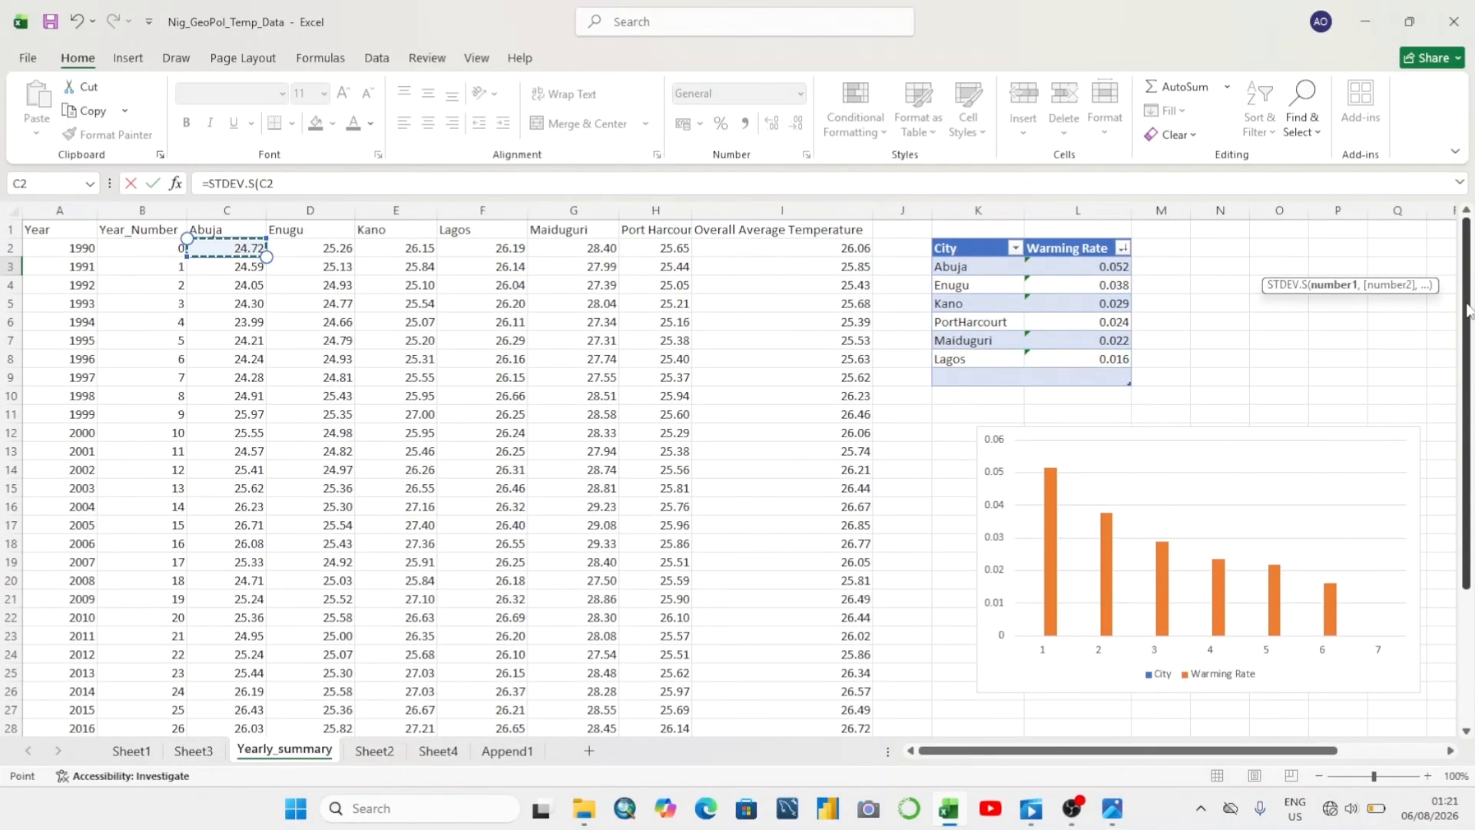
{"action": "scroll", "coordinate": [1442, 328], "scroll_direction": "right", "scroll_amount": 6}
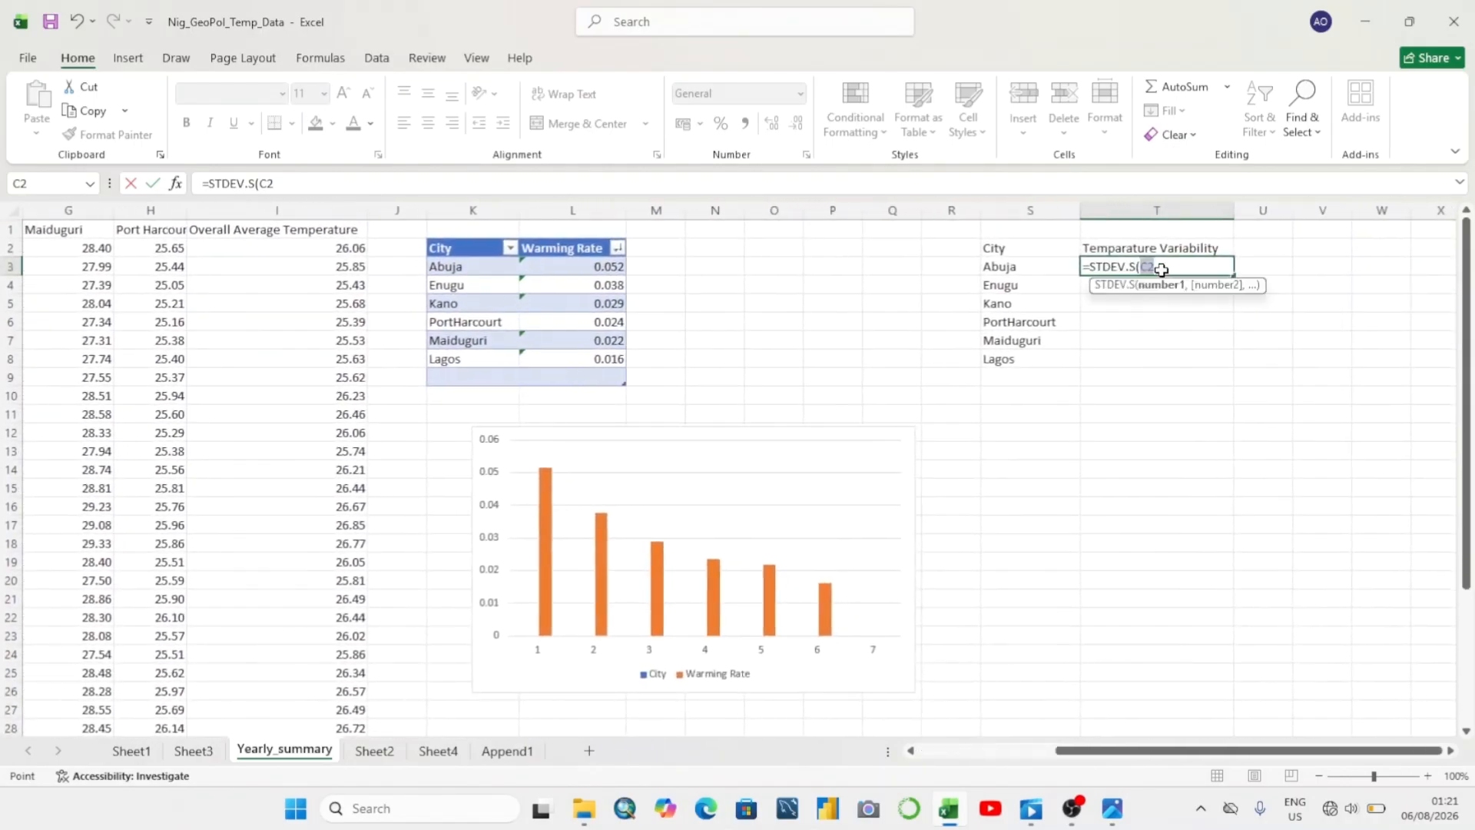
{"action": "left_click", "coordinate": [1163, 267]}
{"action": "type", "text": ":C37"}
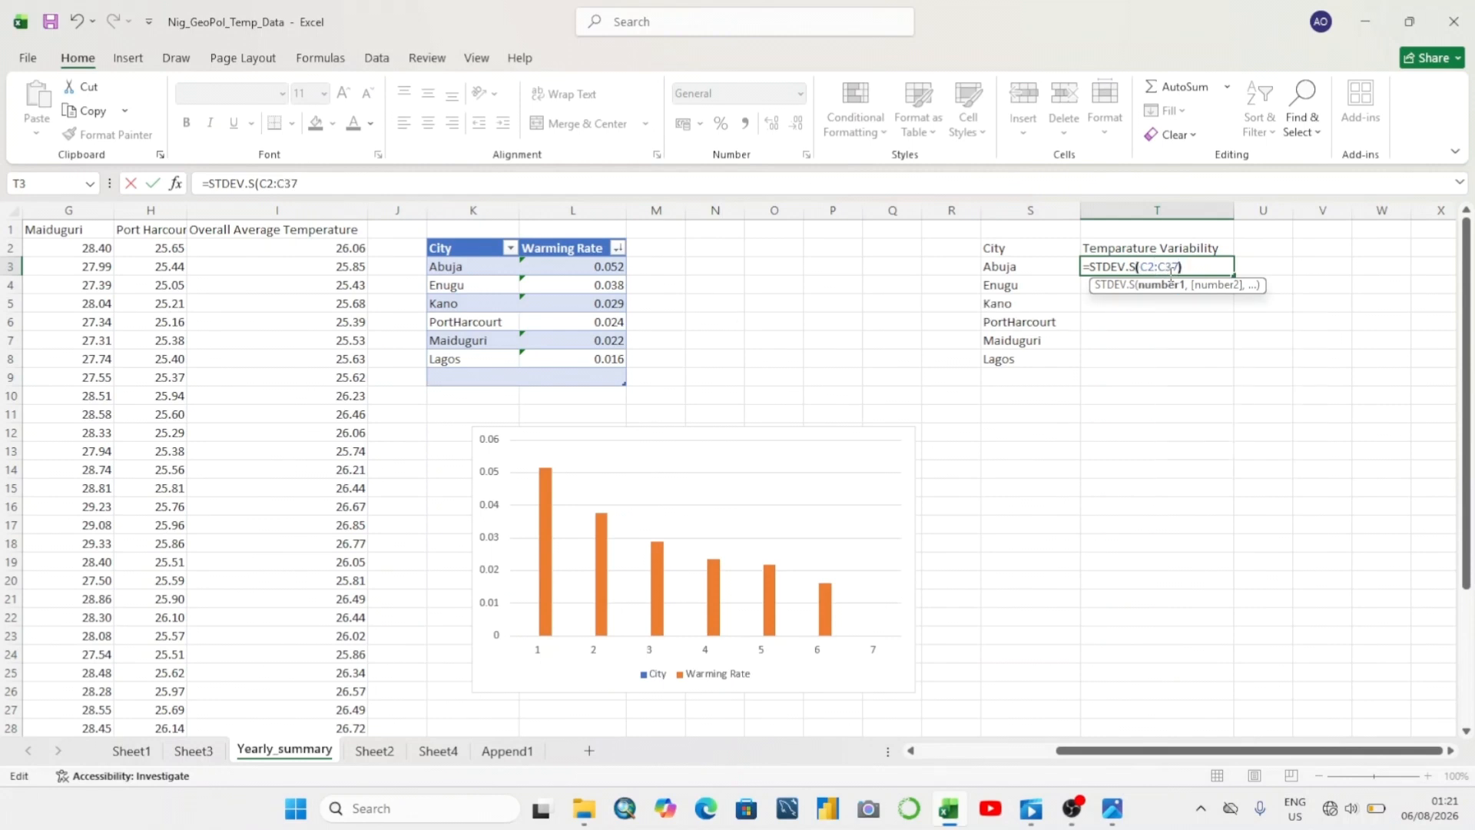
{"action": "type", "text": ")"}
{"action": "scroll", "coordinate": [187, 238], "scroll_direction": "left", "scroll_amount": 6}
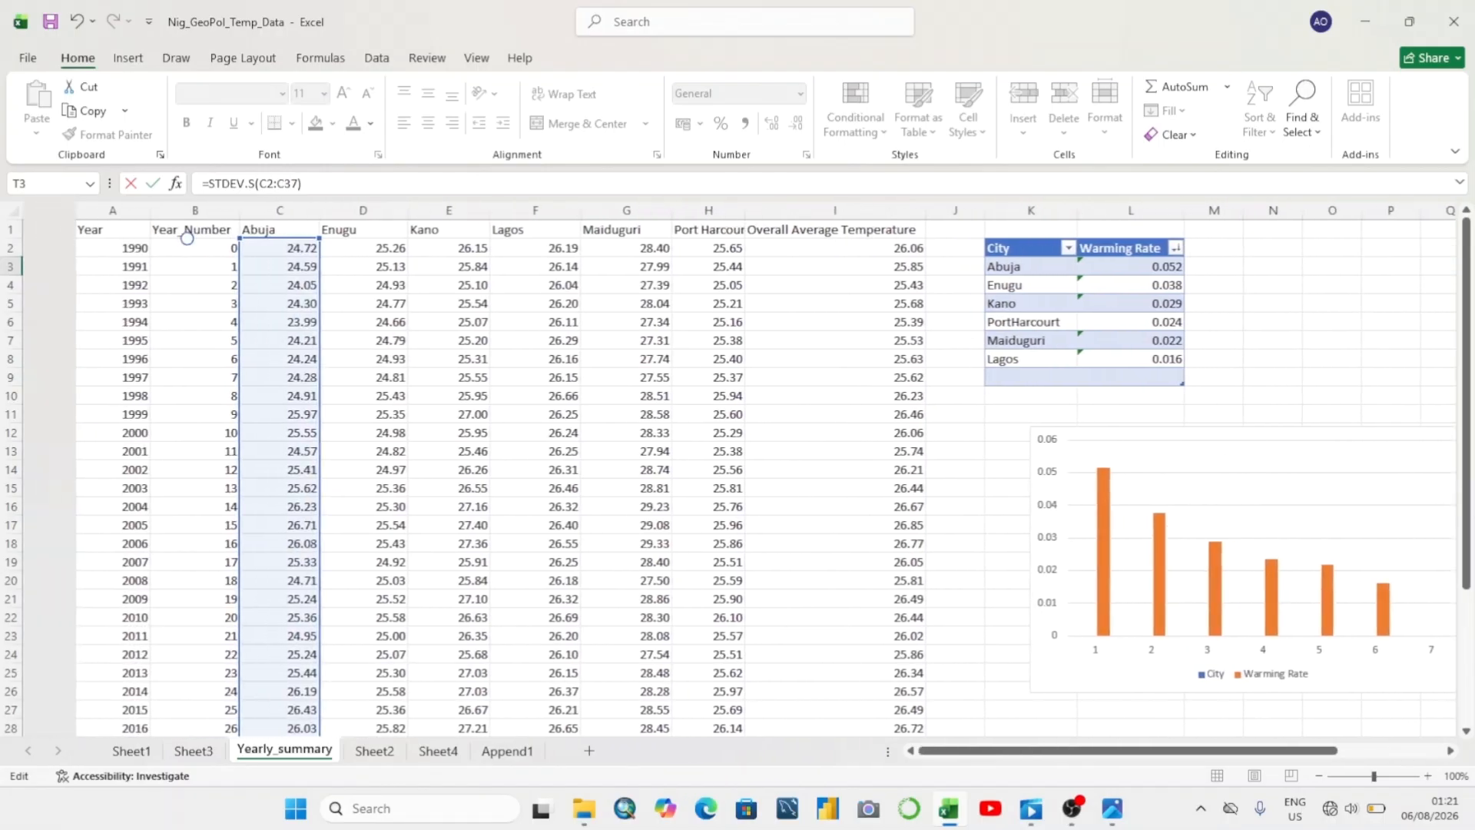
{"action": "scroll", "coordinate": [186, 239], "scroll_direction": "down", "scroll_amount": 6}
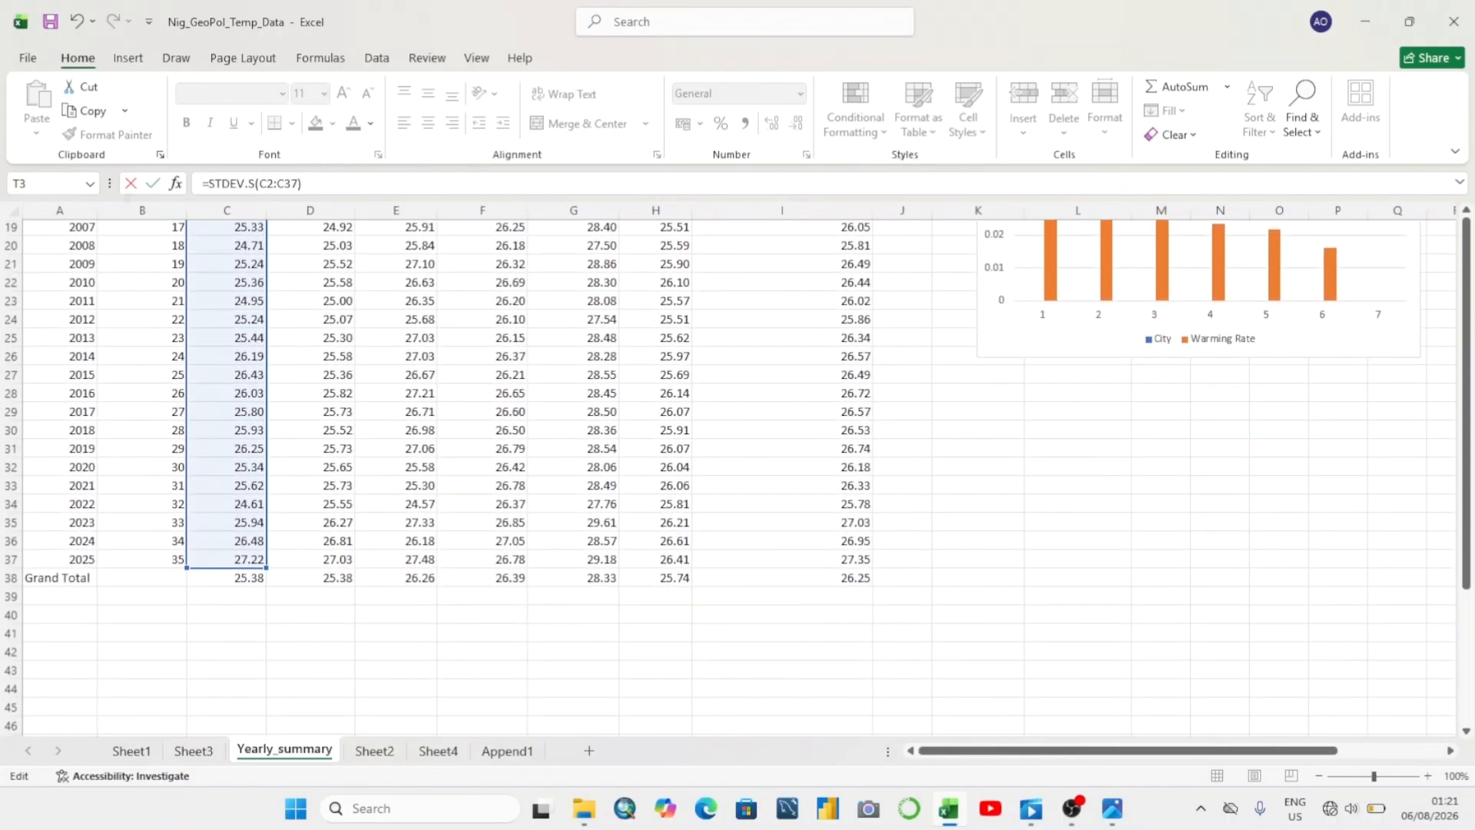
{"action": "key", "text": "ctrl+Return"}
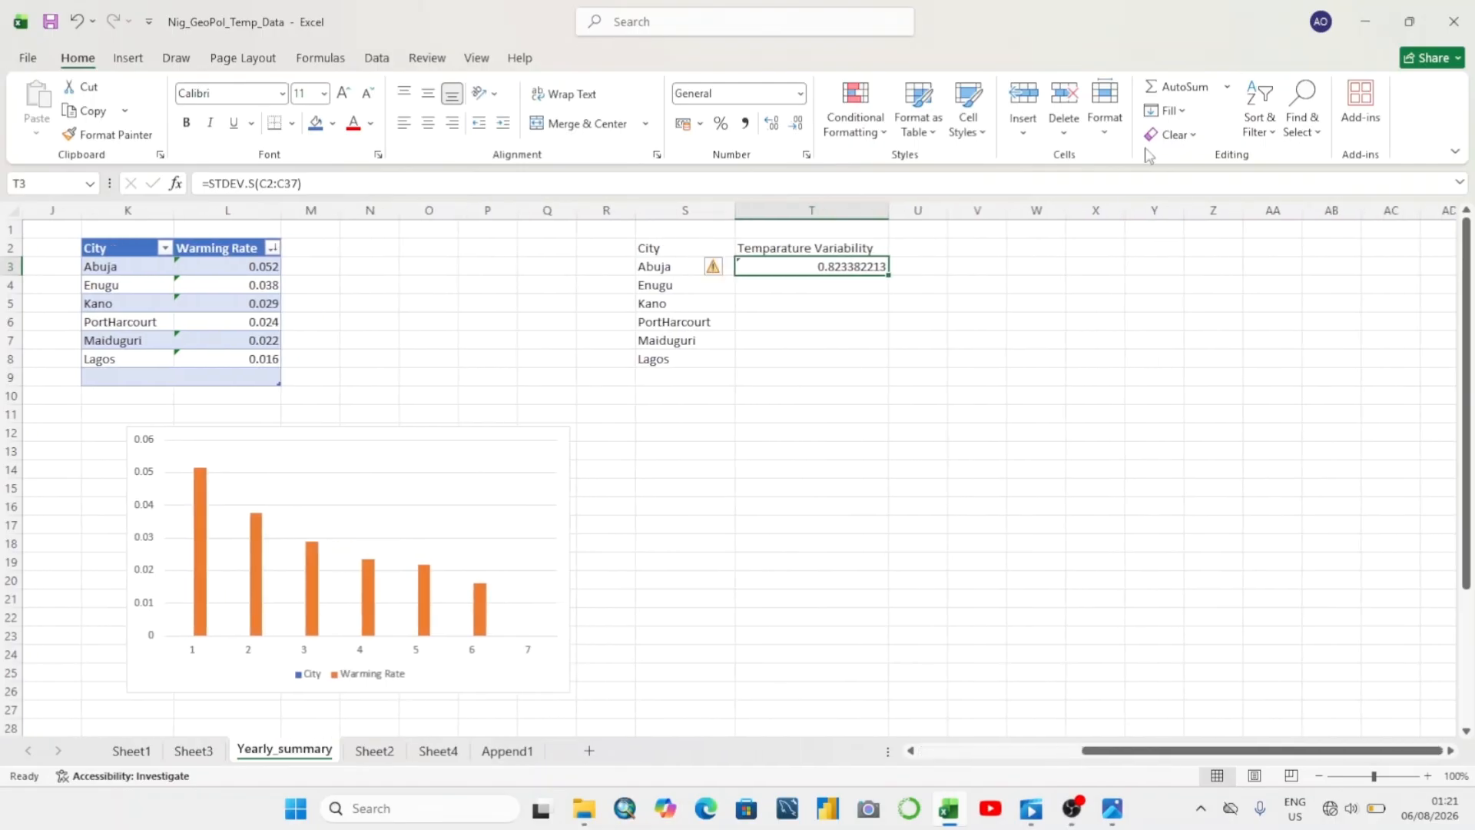
Enter =STDEV.S(D2:D37) for Enugu in T4 and matching STDEV.S formulas for the remaining cities, using F2:F37 for Lagos in T8
{"action": "left_click", "coordinate": [824, 284]}
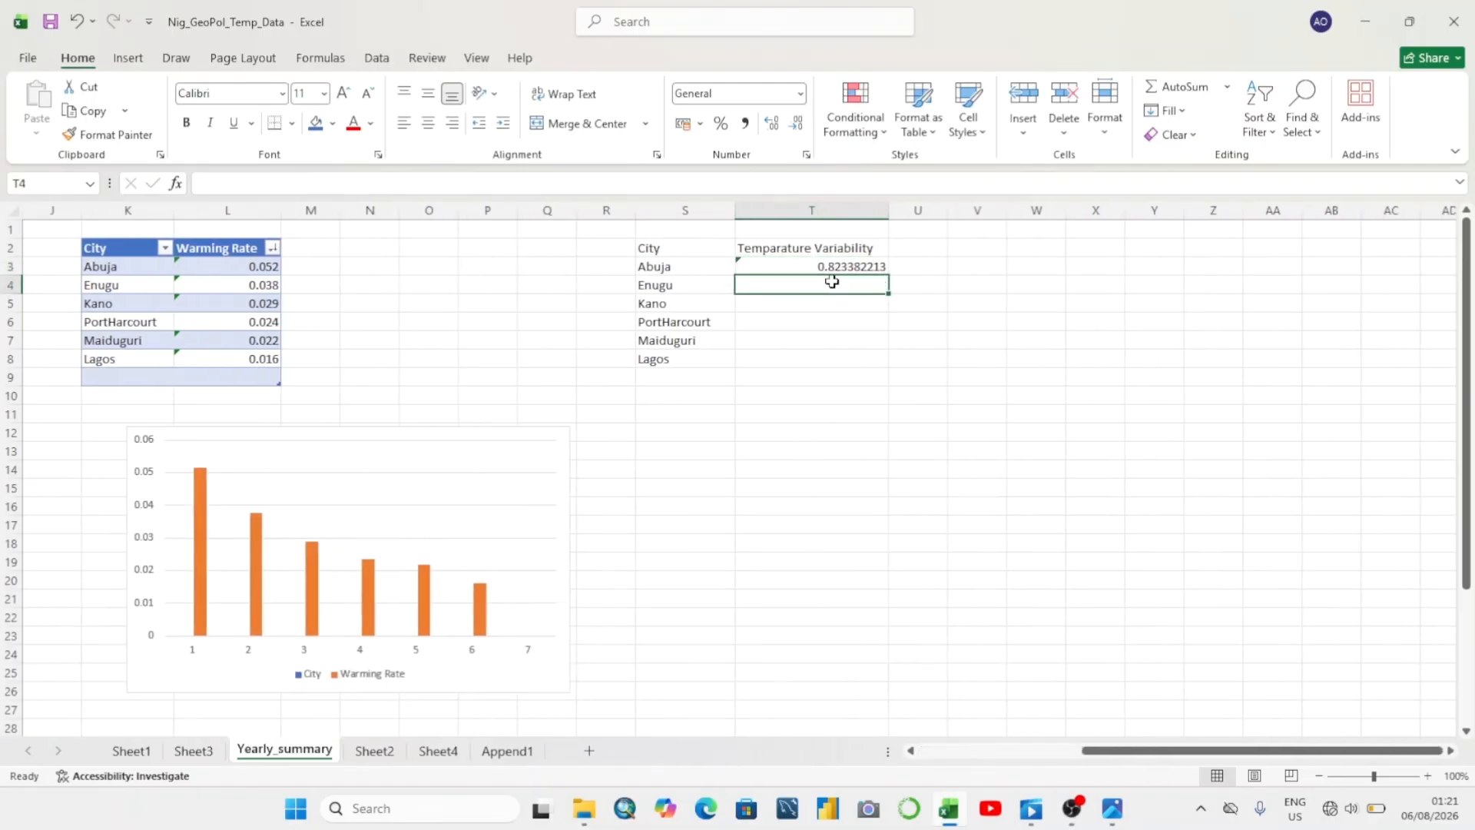
{"action": "type", "text": "+"}
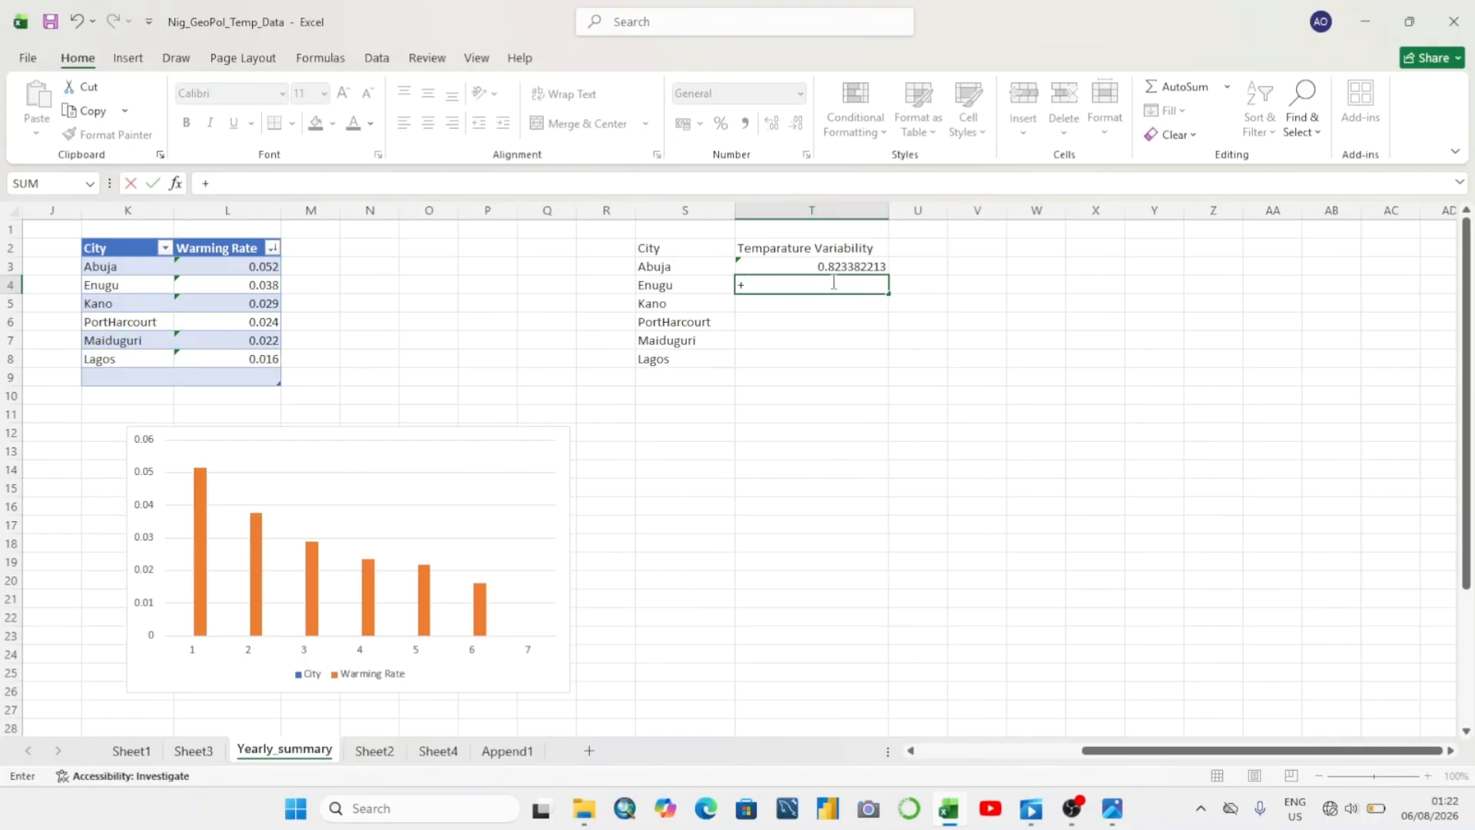
{"action": "key", "text": "BackSpace"}
{"action": "type", "text": "=S"}
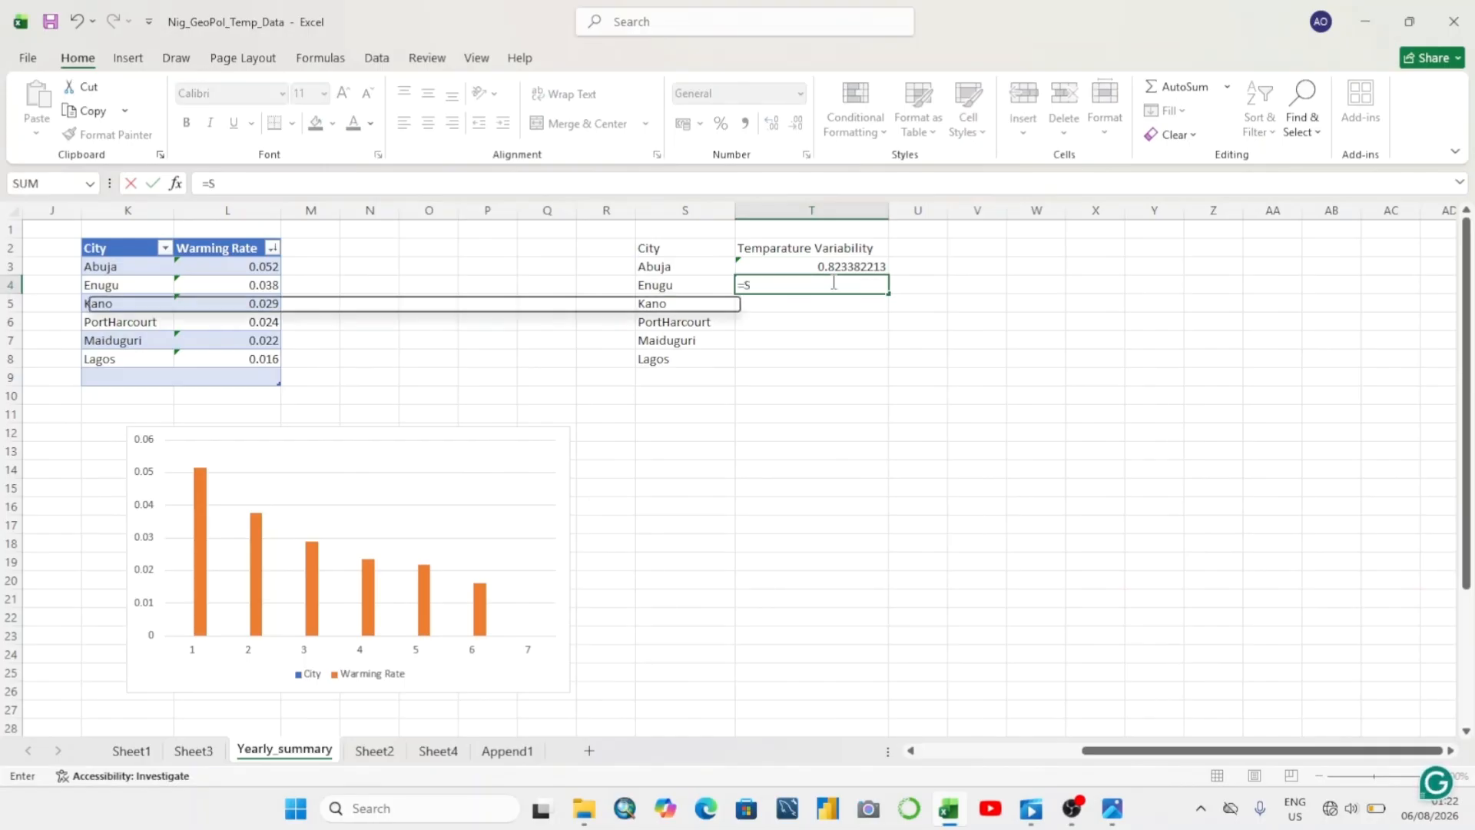
{"action": "type", "text": "TDEV"}
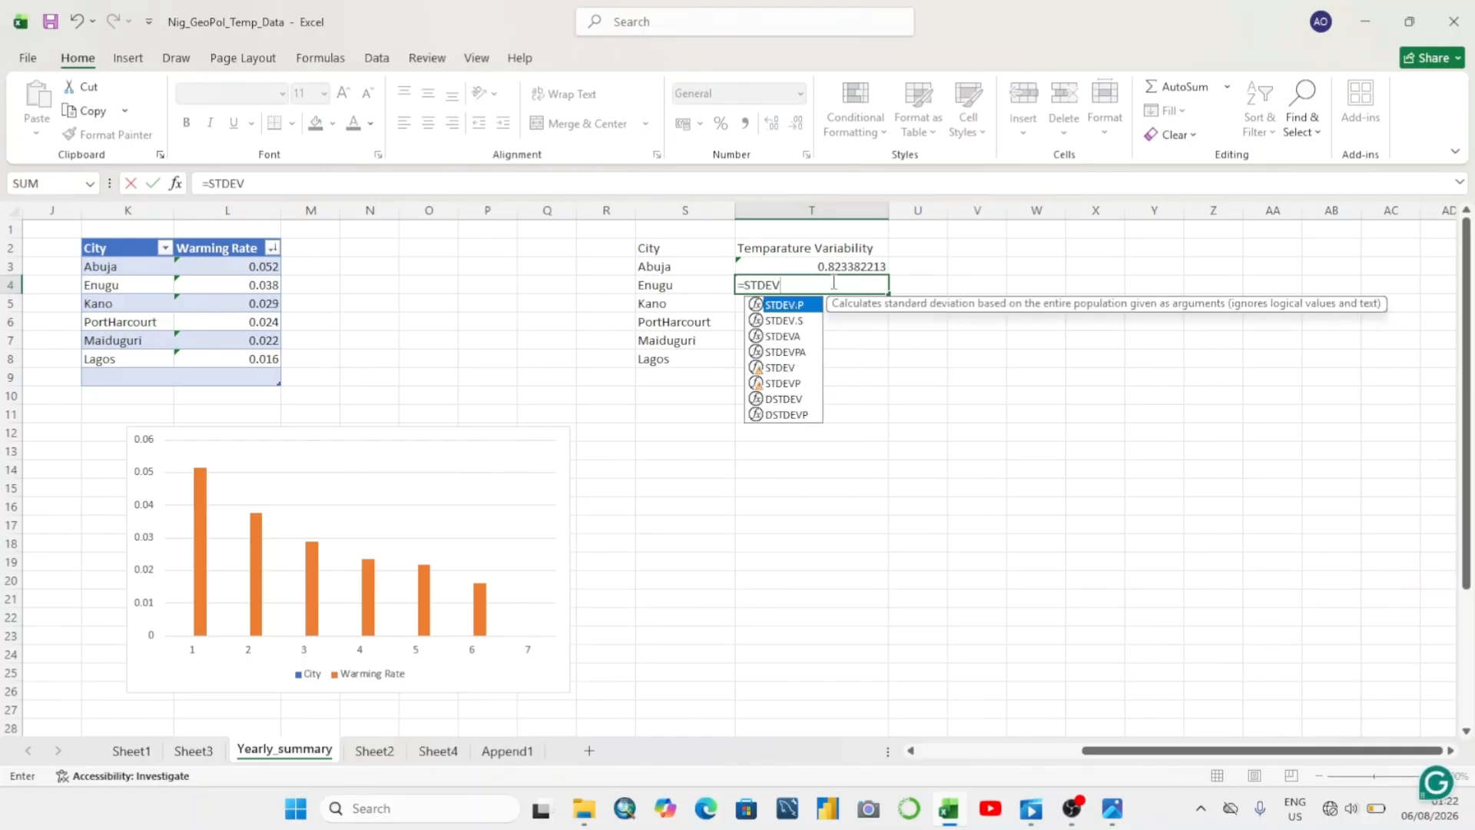
{"action": "type", "text": ".S"}
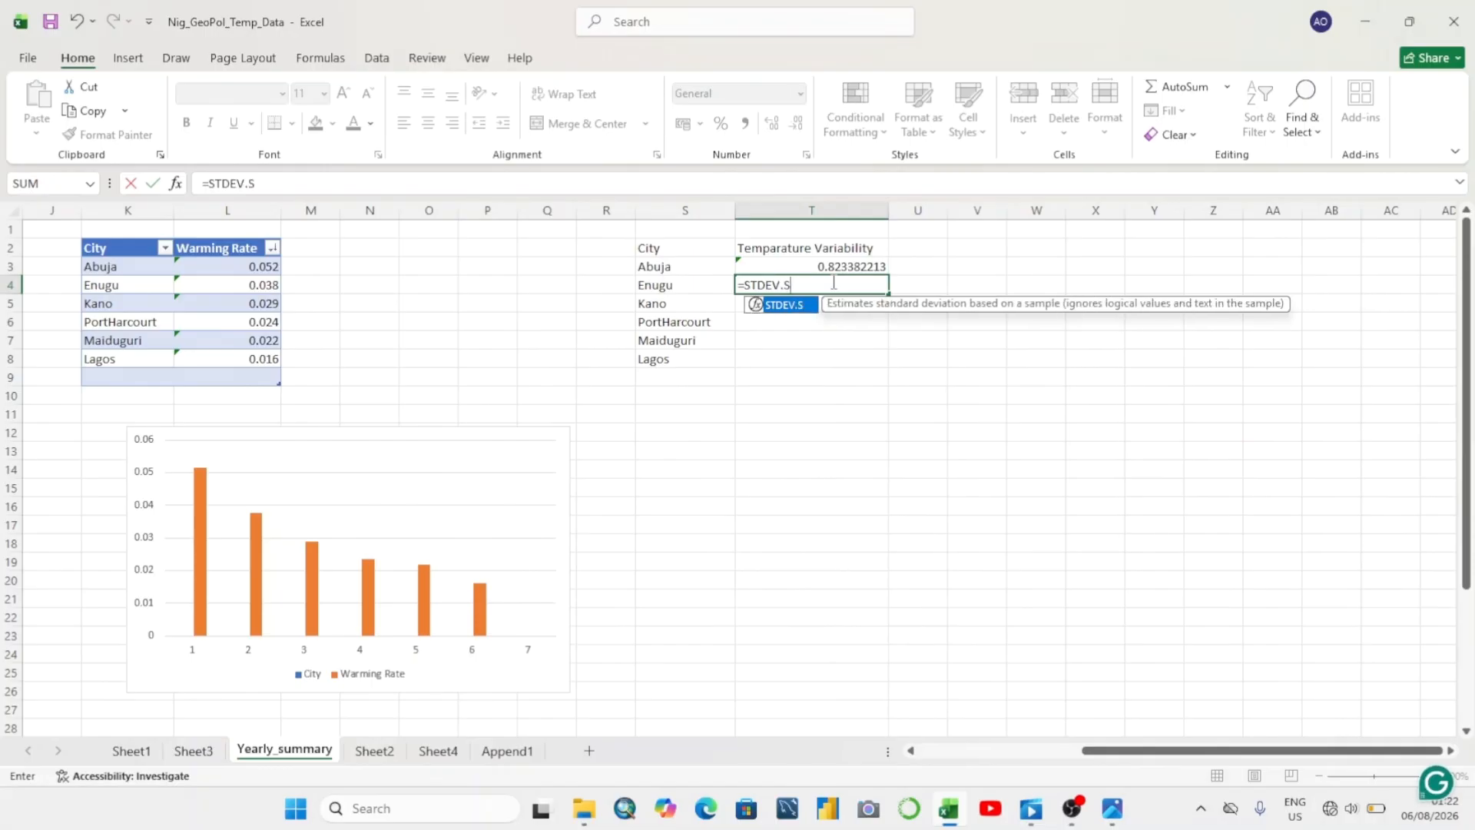
{"action": "type", "text": "("}
{"action": "scroll", "coordinate": [822, 523], "scroll_direction": "left", "scroll_amount": 1}
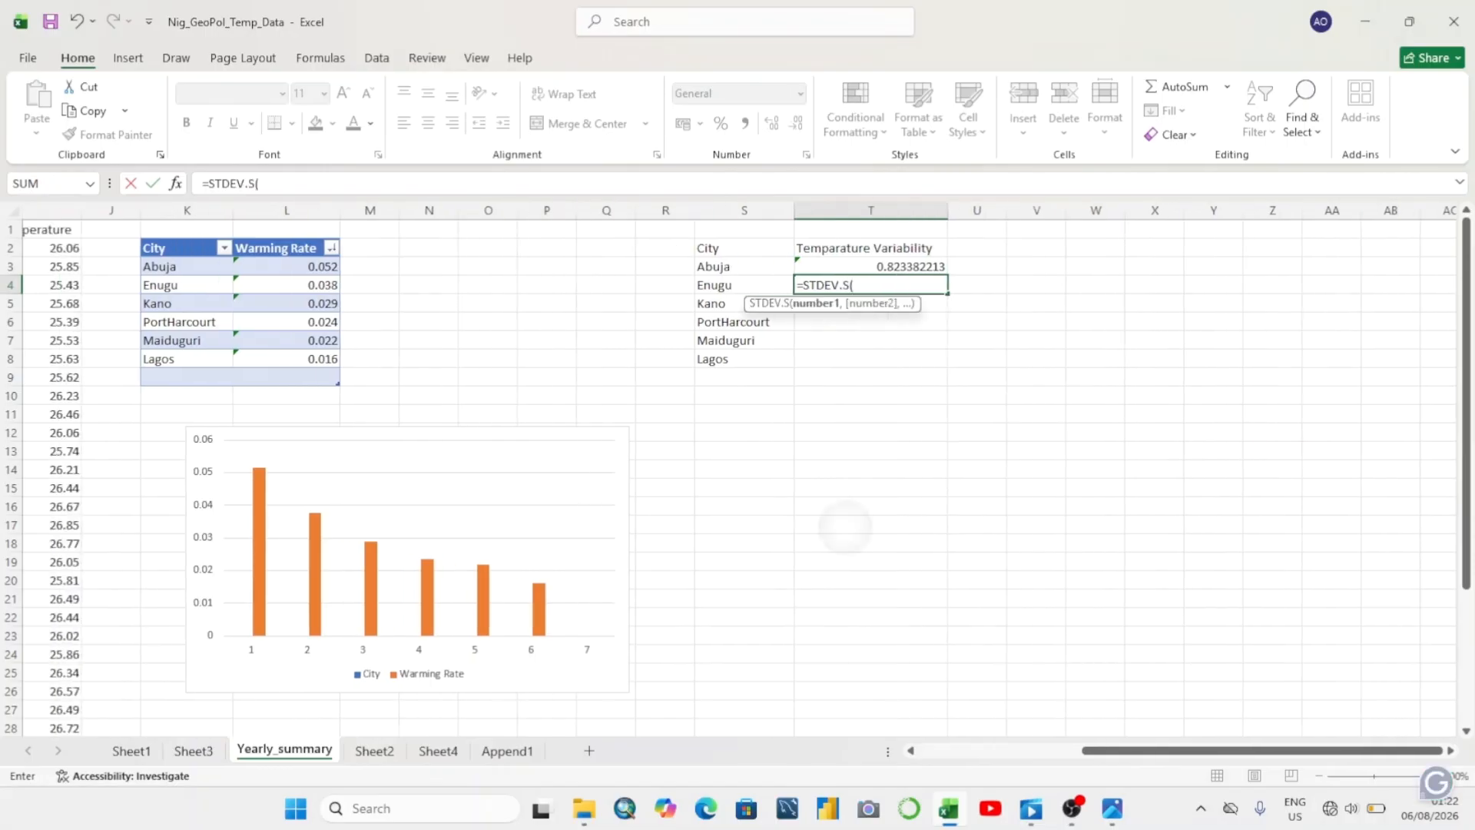
{"action": "scroll", "coordinate": [845, 526], "scroll_direction": "left", "scroll_amount": 8}
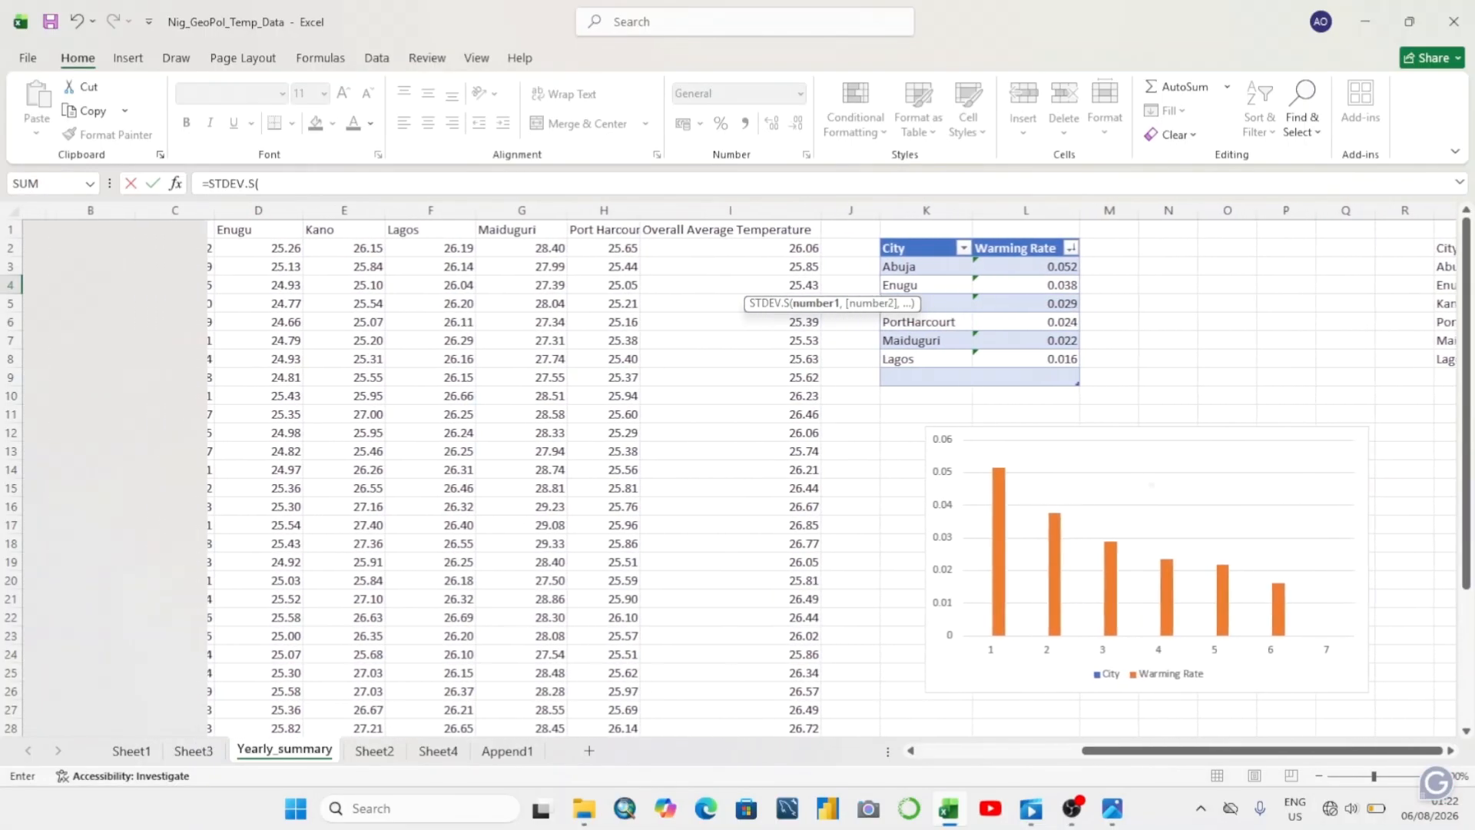
{"action": "scroll", "coordinate": [845, 526], "scroll_direction": "left", "scroll_amount": 2}
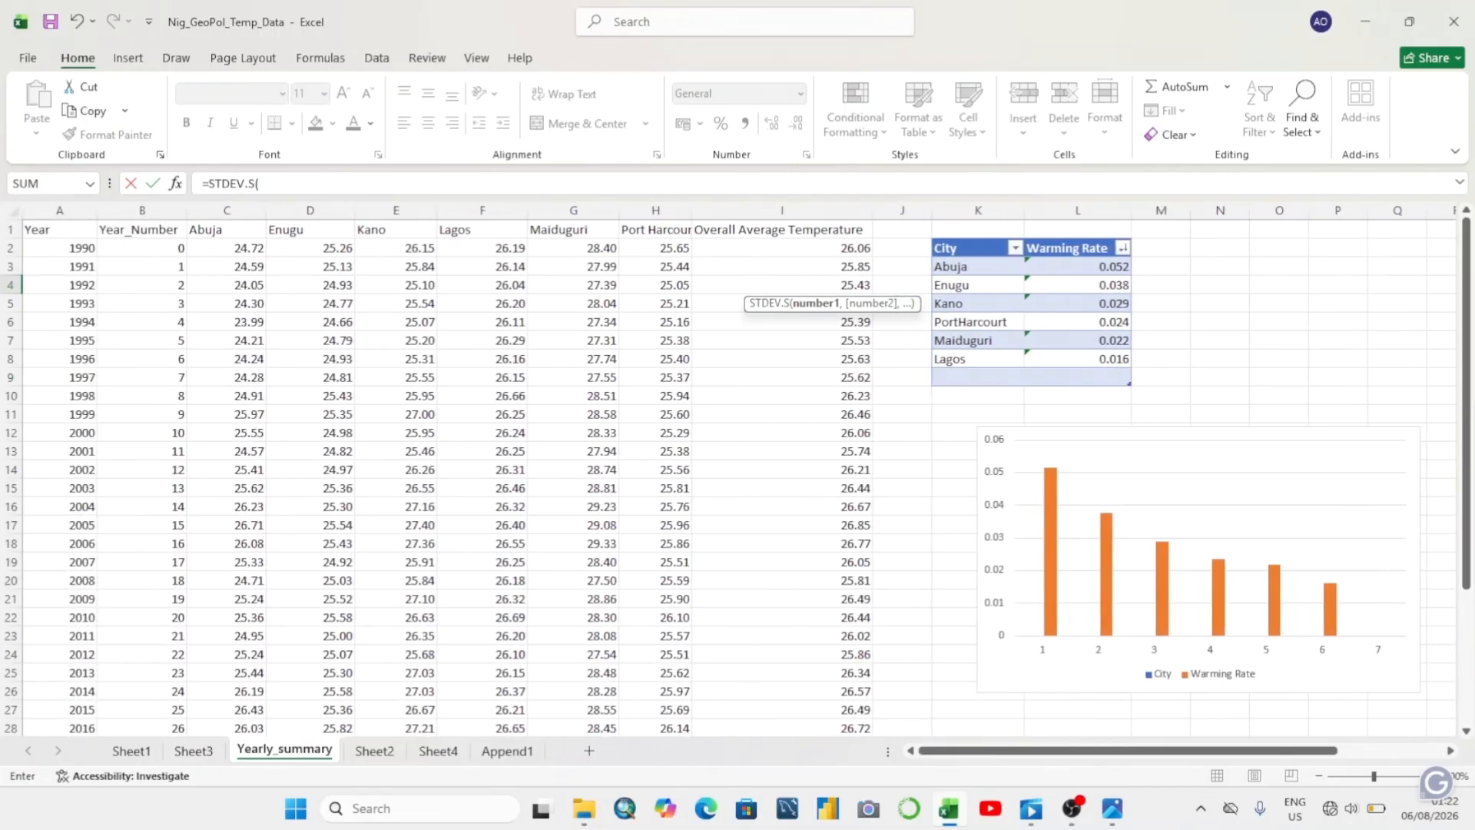
{"action": "key", "text": "Return"}
{"action": "key", "text": "Return"}
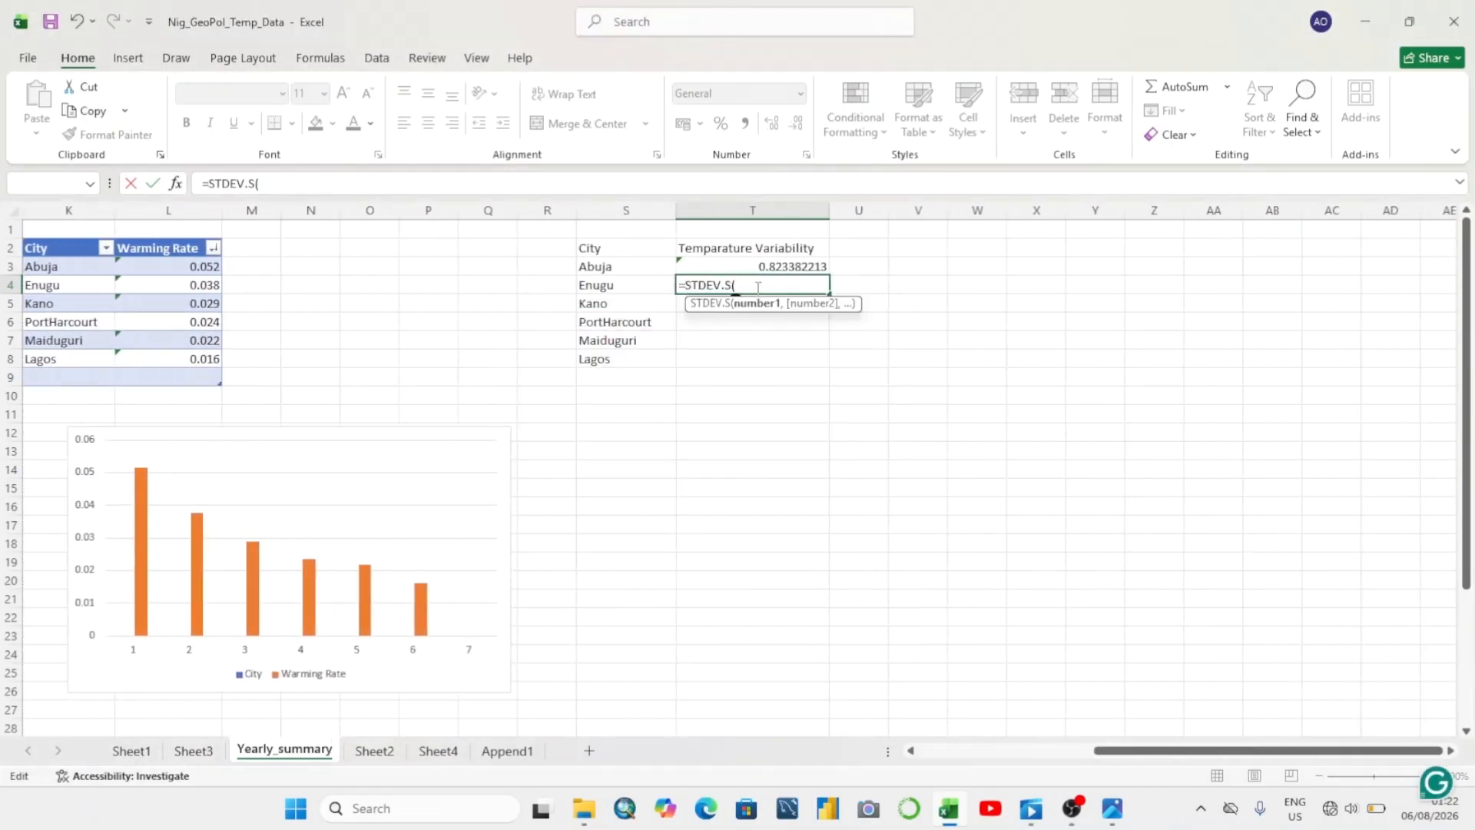
{"action": "type", "text": "D2:"}
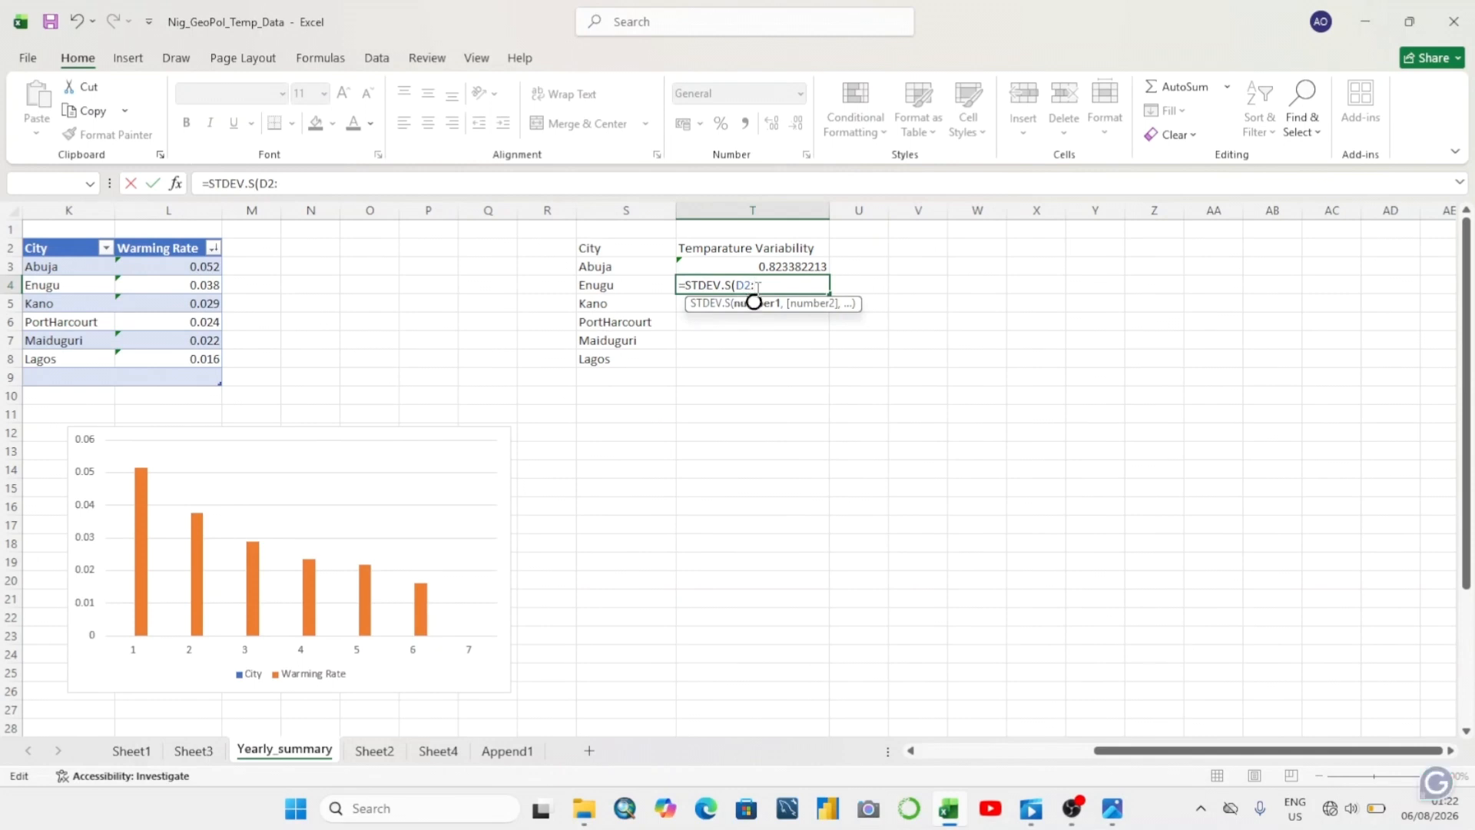
{"action": "type", "text": "D37)"}
{"action": "key", "text": "Return"}
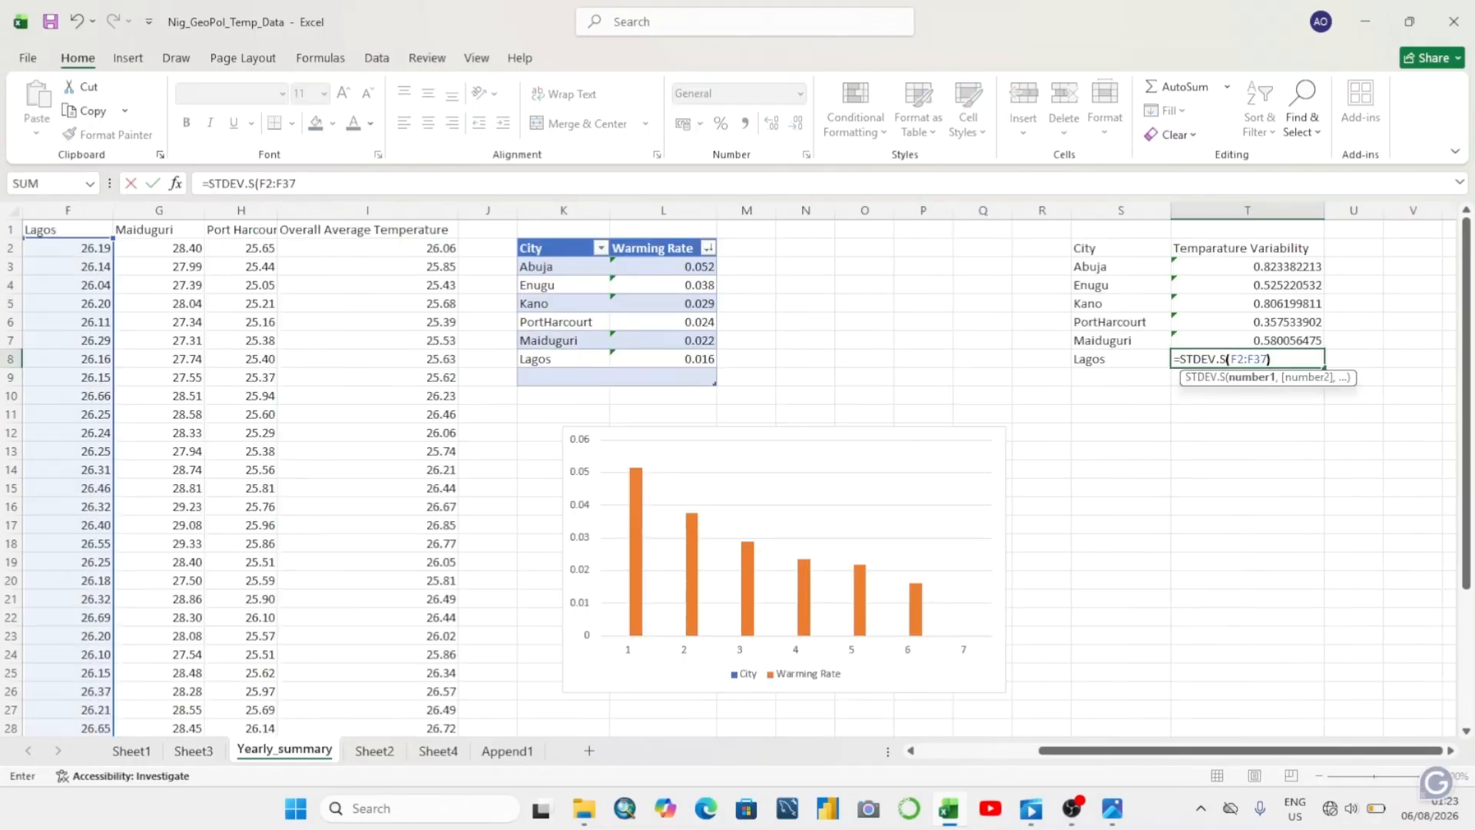
{"action": "key", "text": "Return"}
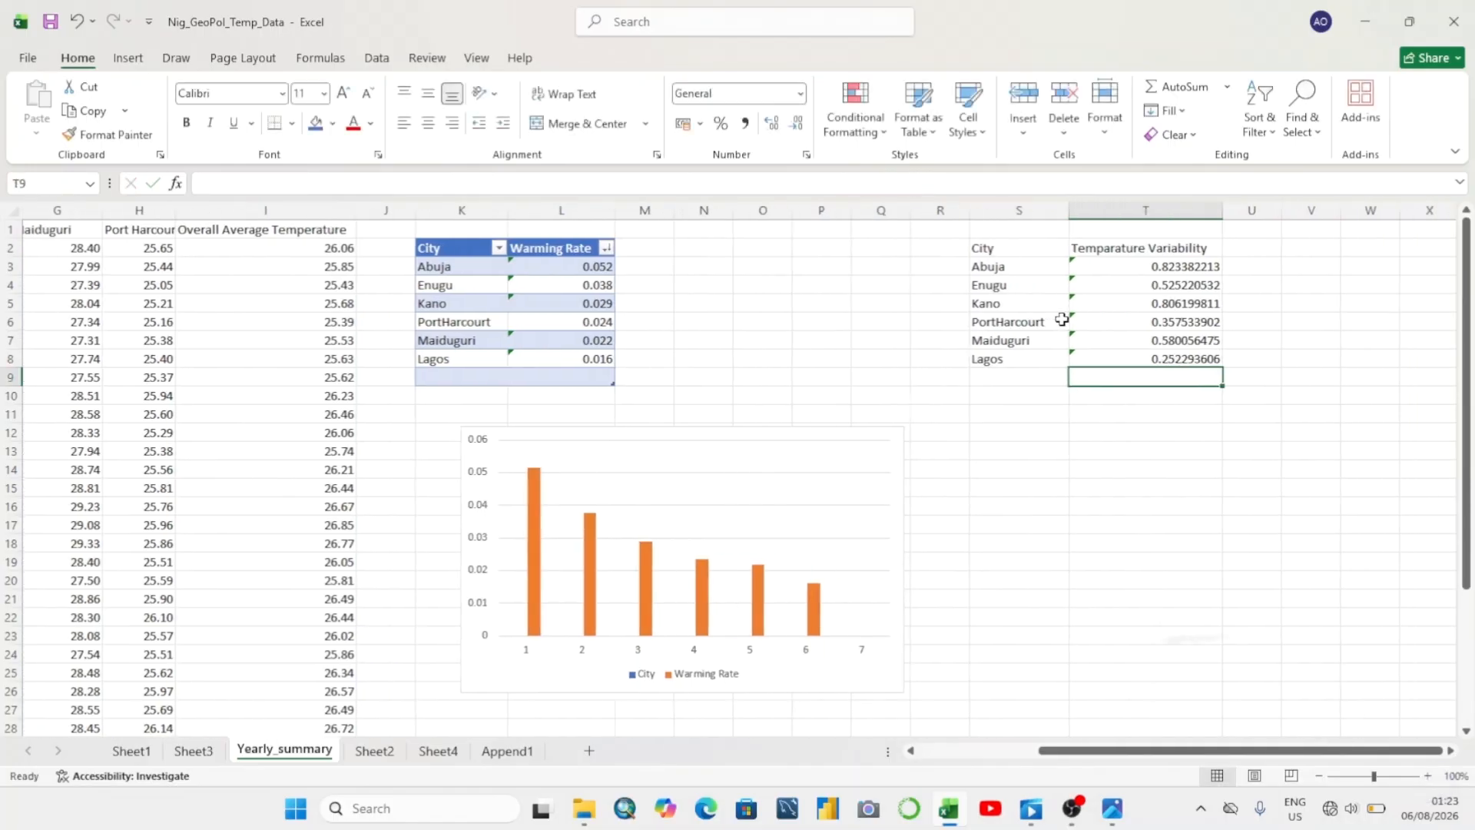
Reduce the Temparature Variability values in T3:T8 to three decimal places
{"action": "scroll", "coordinate": [1074, 276], "scroll_direction": "right", "scroll_amount": 3}
{"action": "left_click_drag", "start_coordinate": [849, 266], "coordinate": [843, 359]}
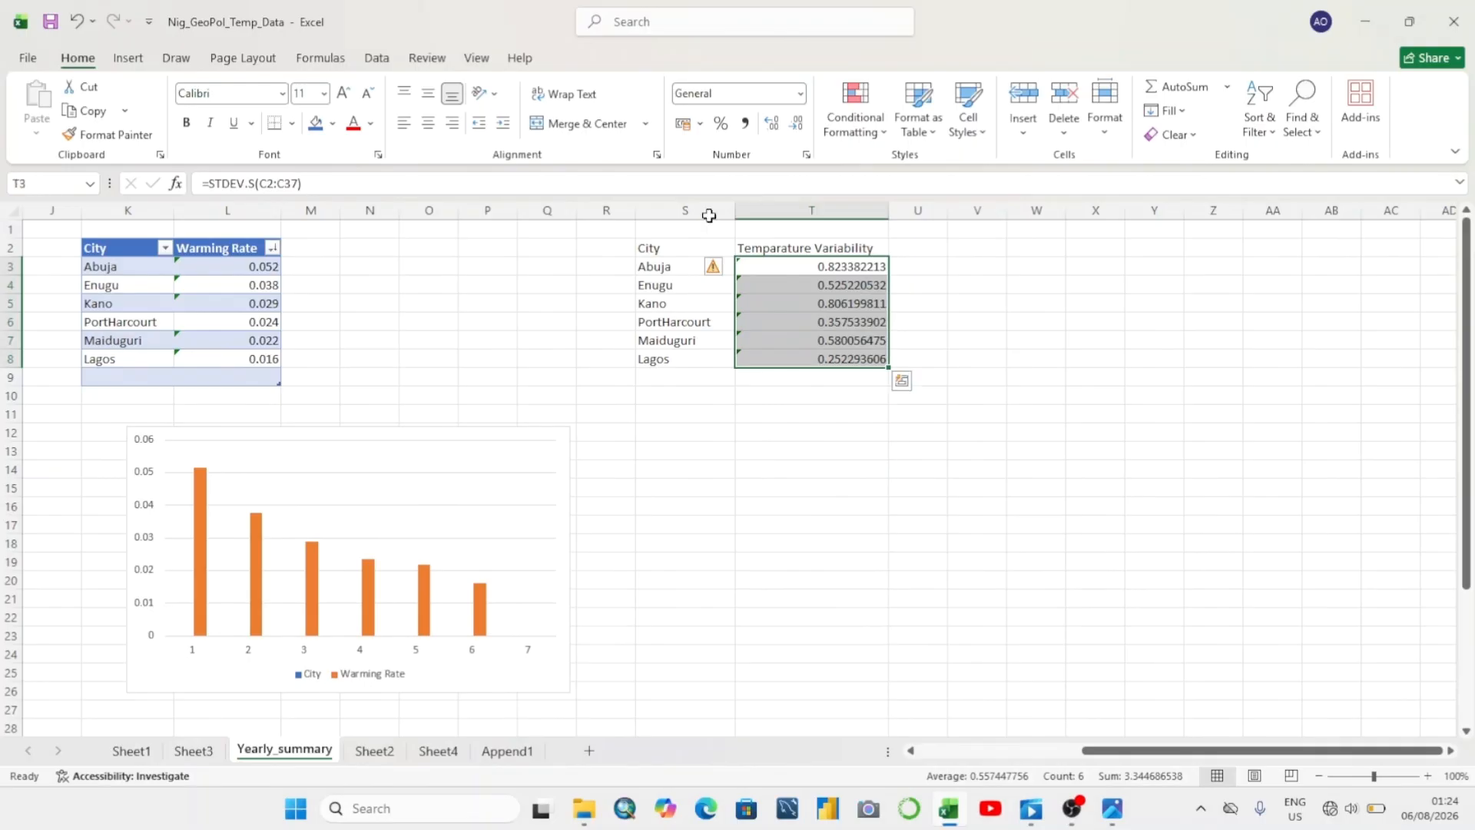
{"action": "left_click", "coordinate": [798, 124]}
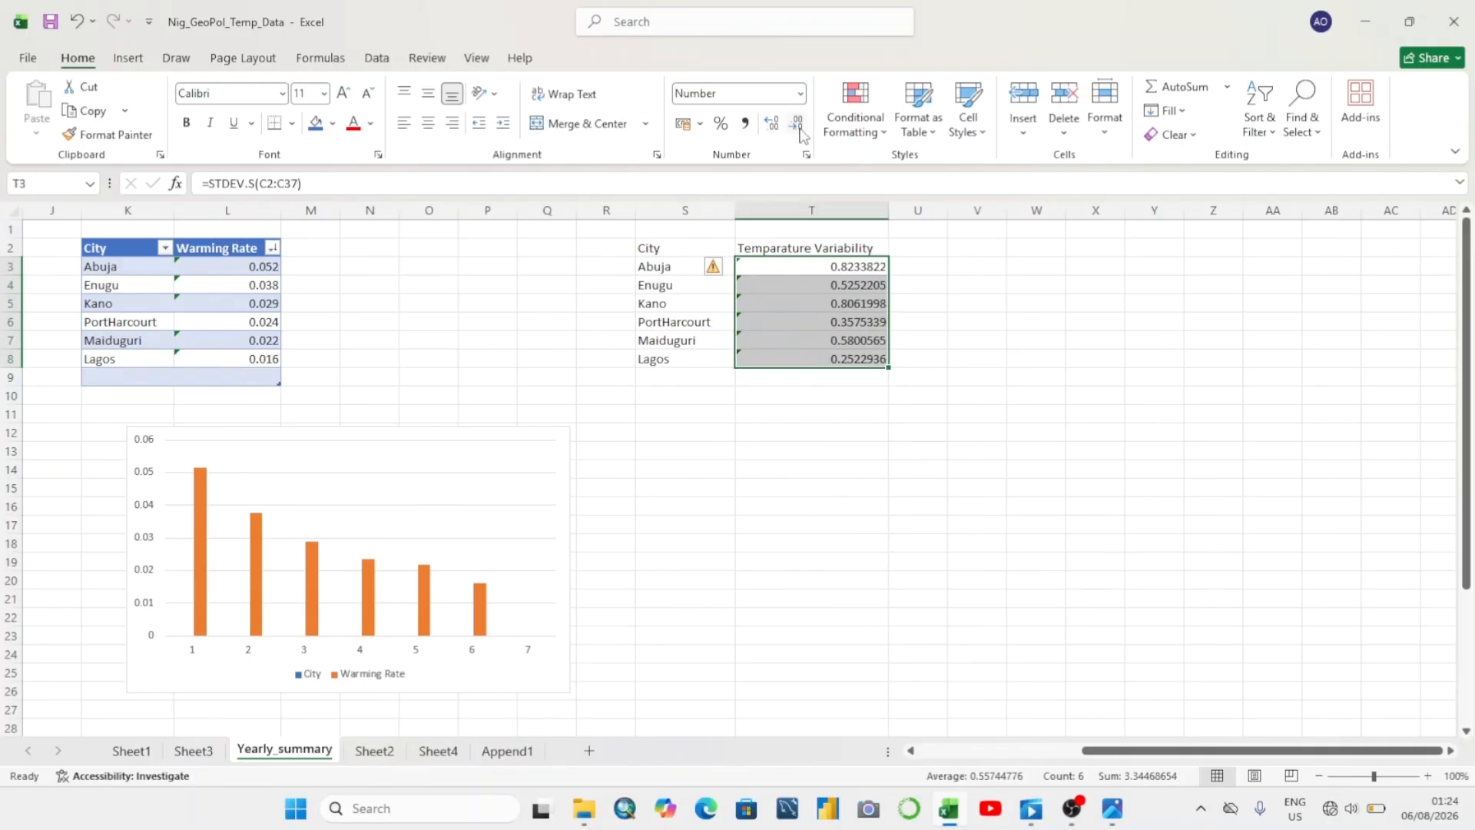
{"action": "left_click", "coordinate": [799, 125]}
{"action": "left_click", "coordinate": [799, 124]}
{"action": "left_click", "coordinate": [798, 125]}
{"action": "left_click", "coordinate": [798, 125]}
{"action": "left_click", "coordinate": [798, 124]}
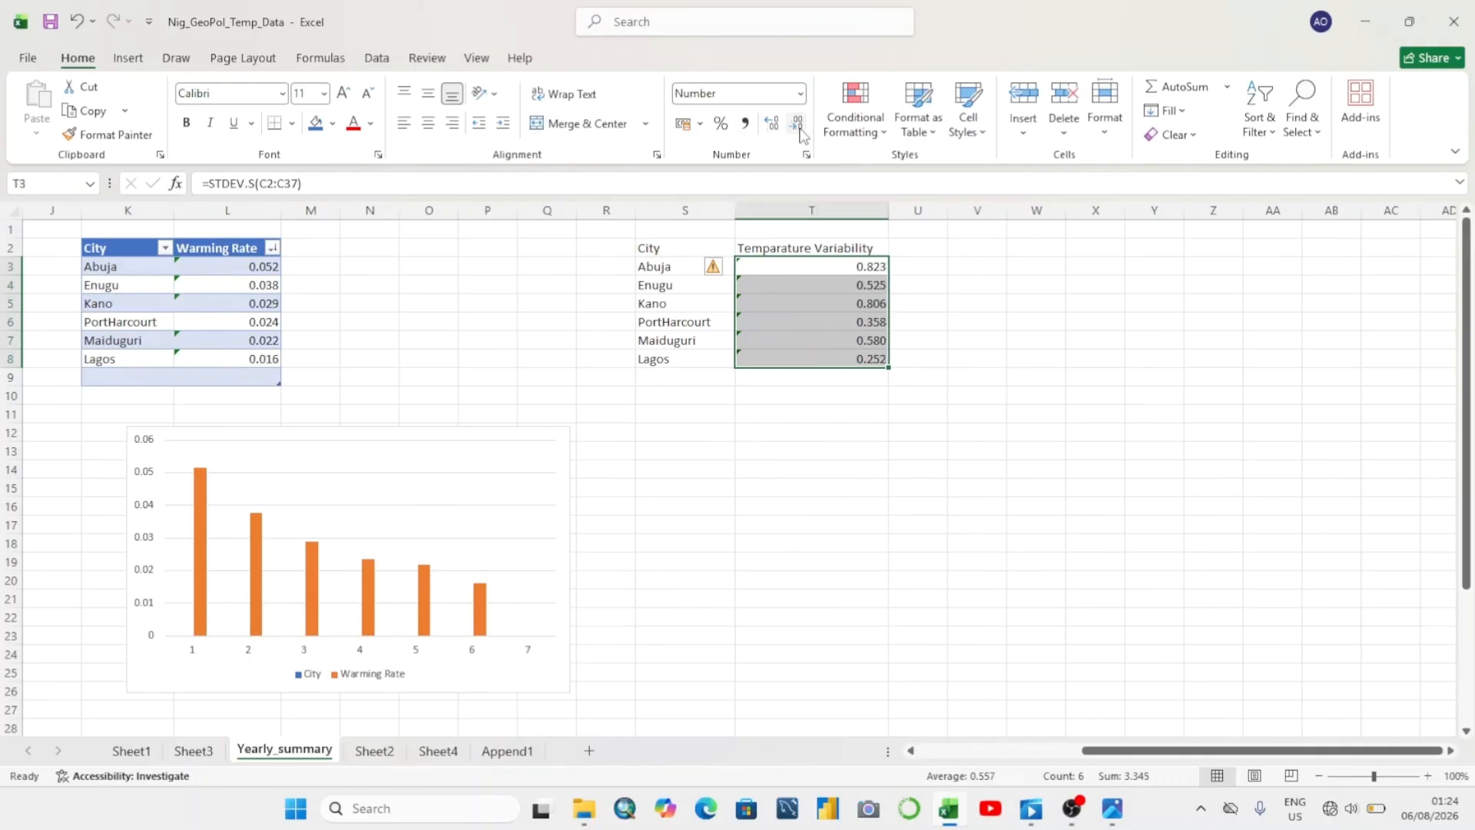
Show the Temparature Variability values in T3:T8 with two decimal places and convert S2:T8 into a table with headers
{"action": "left_click", "coordinate": [798, 124]}
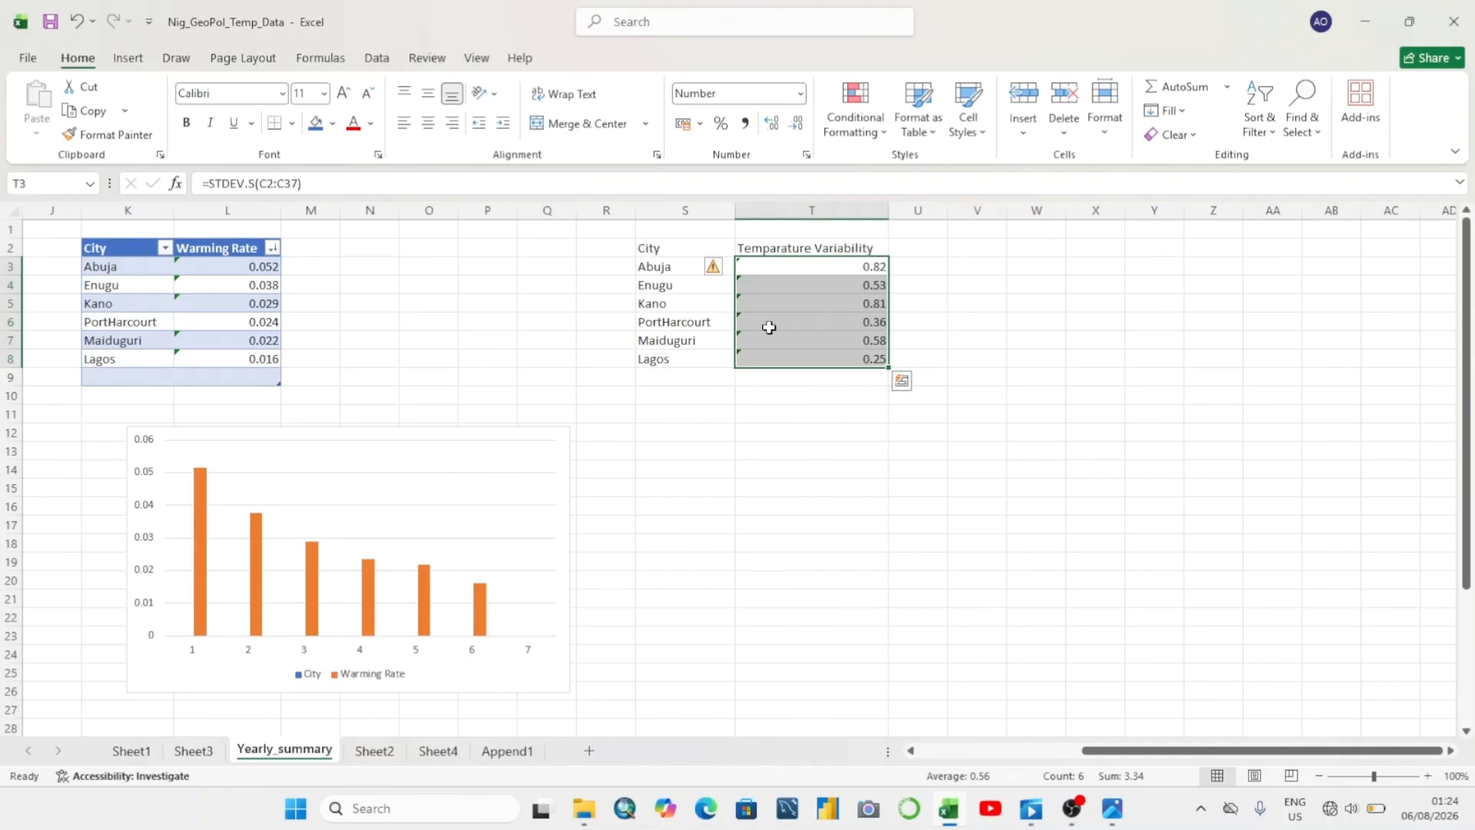
{"action": "left_click", "coordinate": [769, 327]}
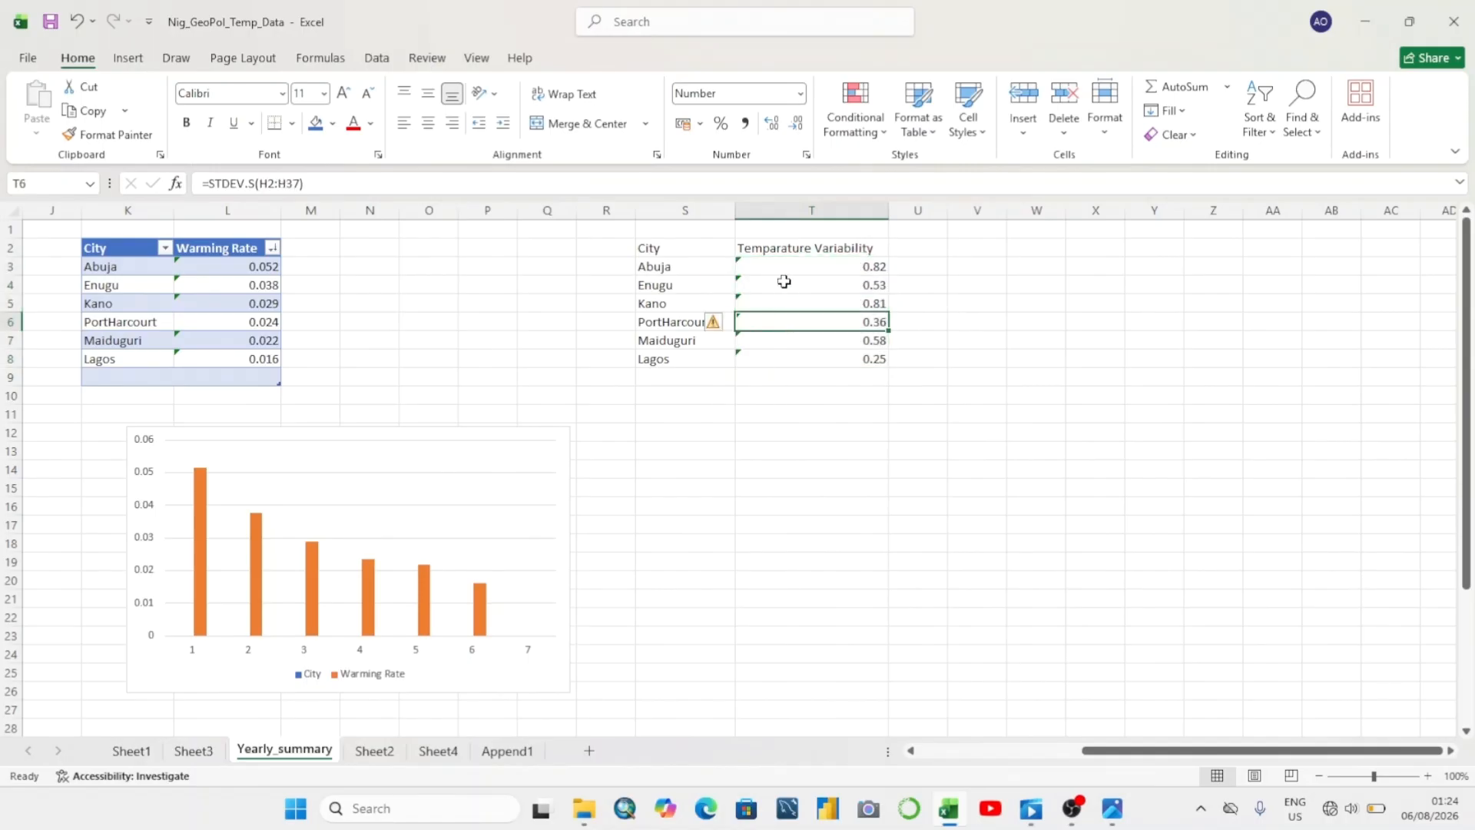
{"action": "key", "text": "ctrl+t"}
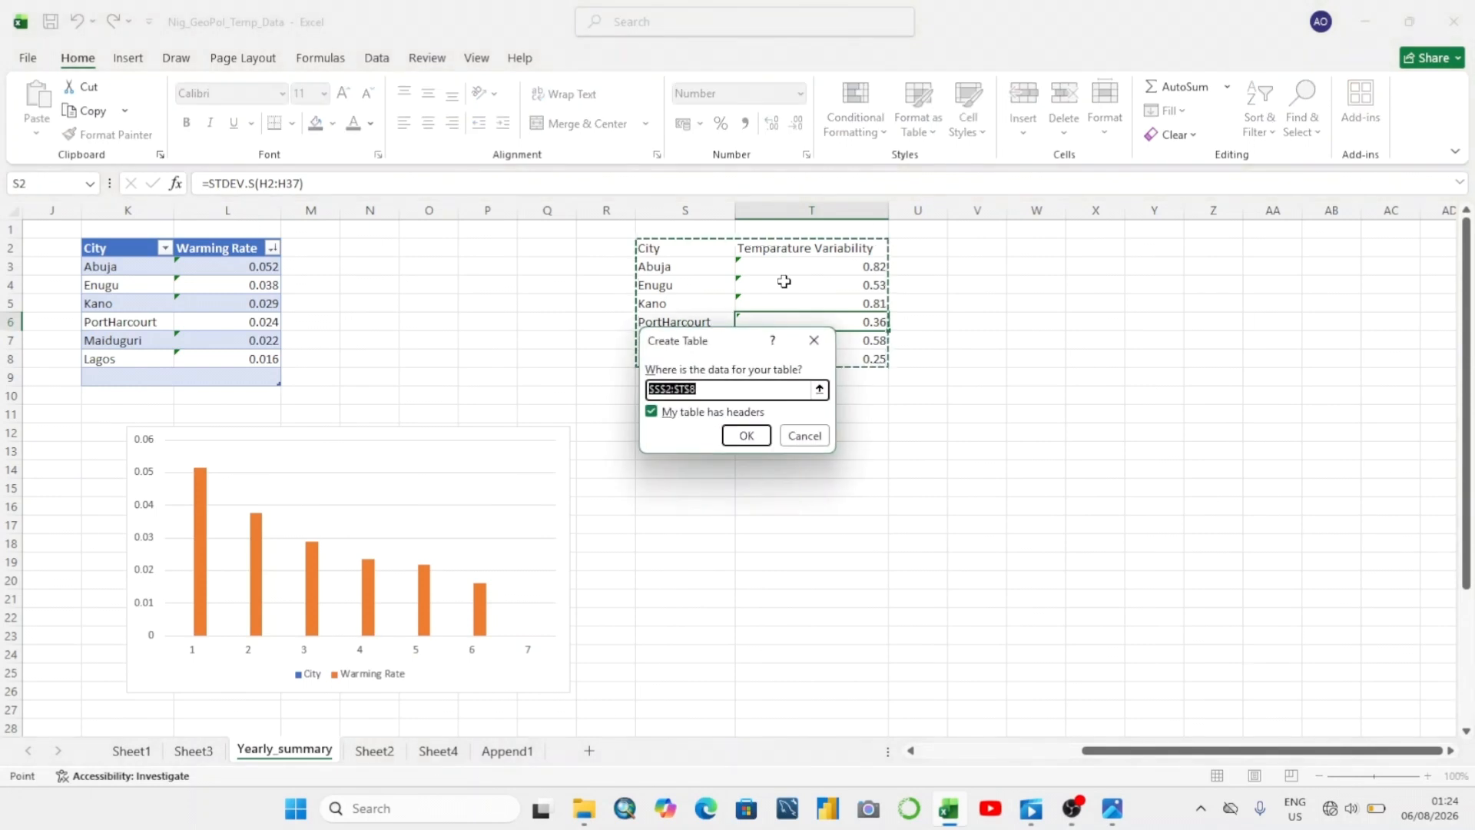
{"action": "left_click", "coordinate": [742, 444]}
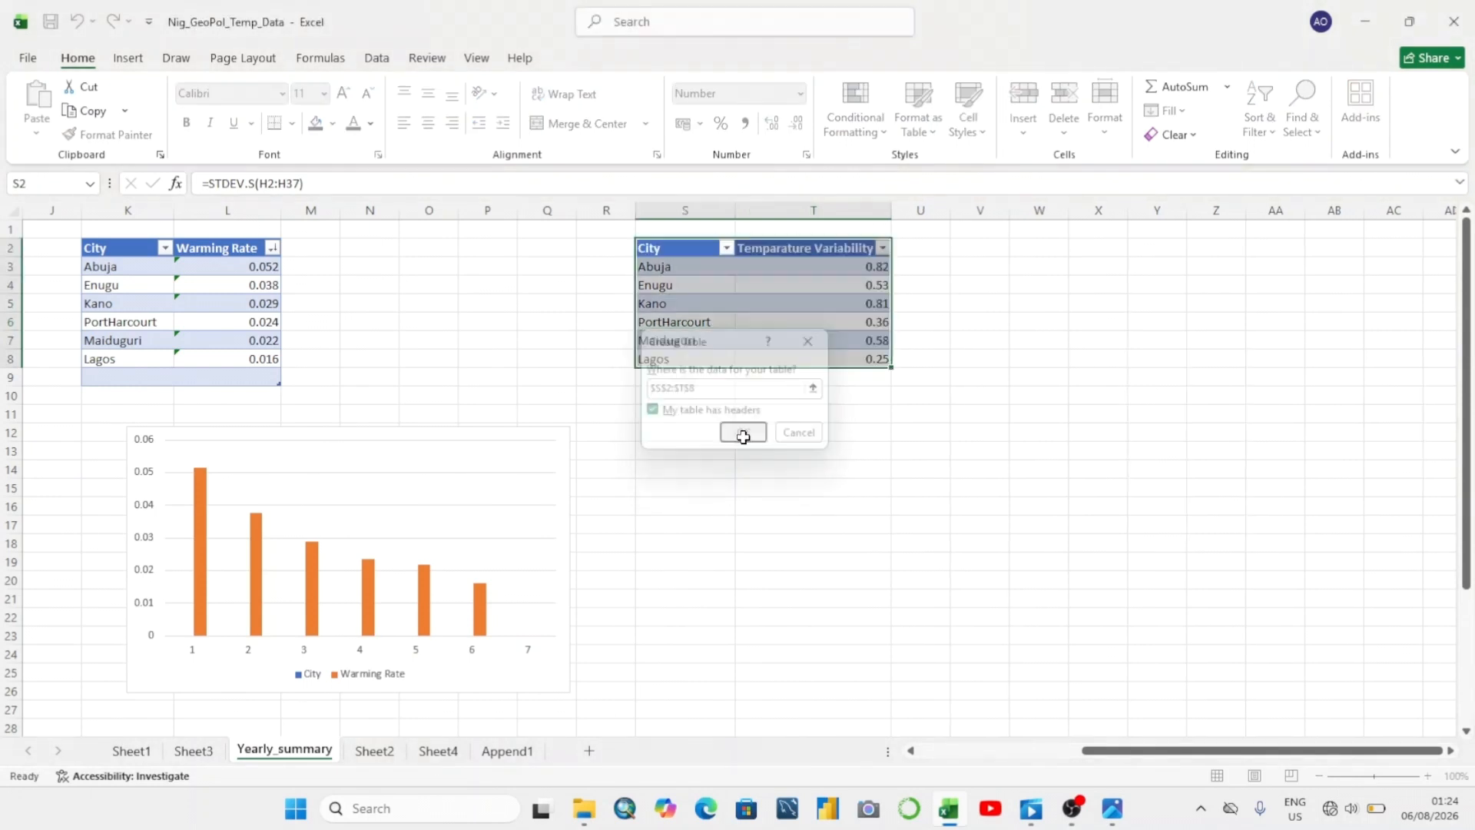
{"action": "left_click", "coordinate": [772, 429]}
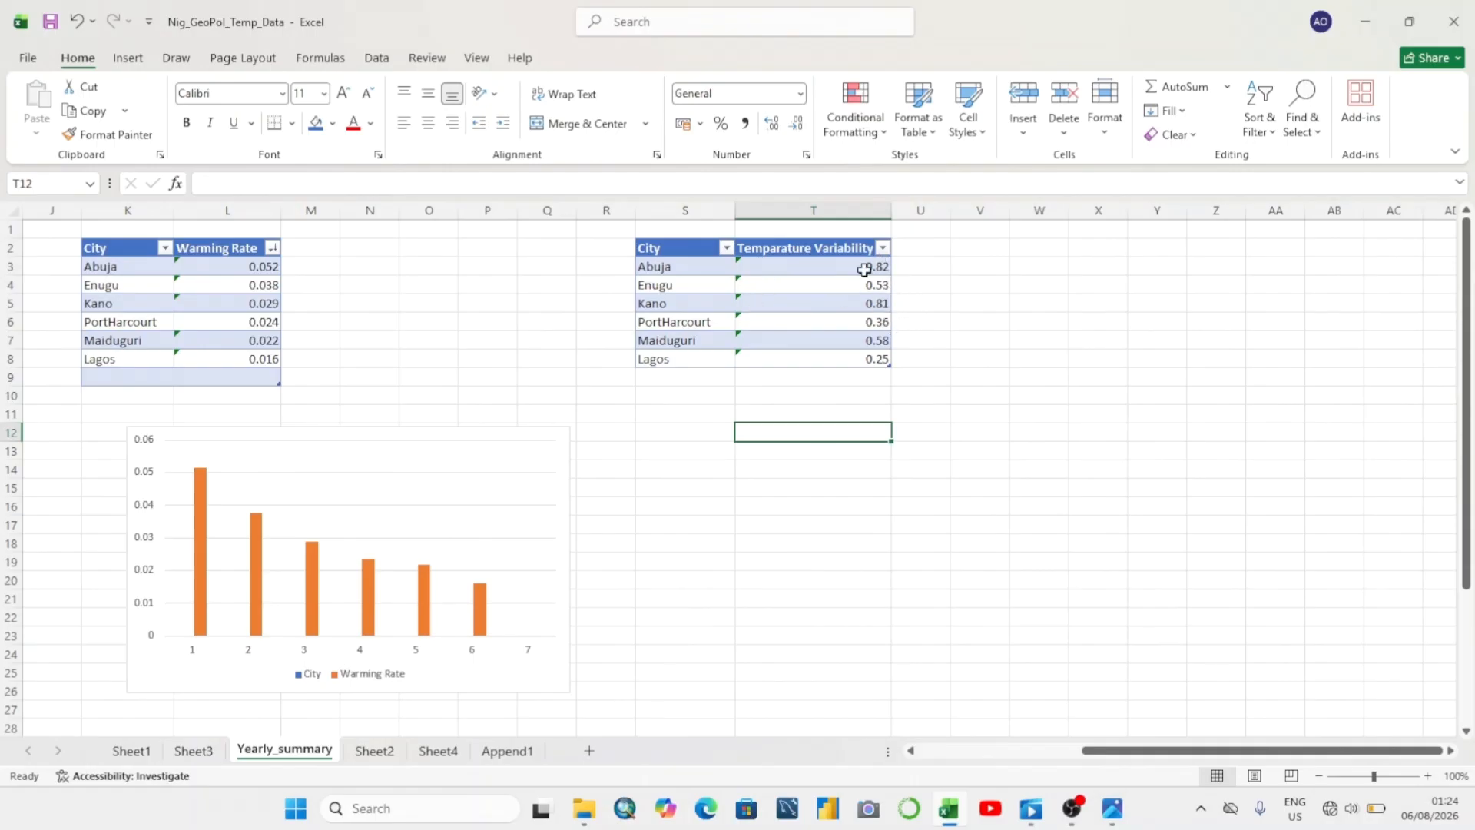
Sort the city variability table by Temparature Variability cell values from largest to smallest
{"action": "left_click", "coordinate": [726, 248]}
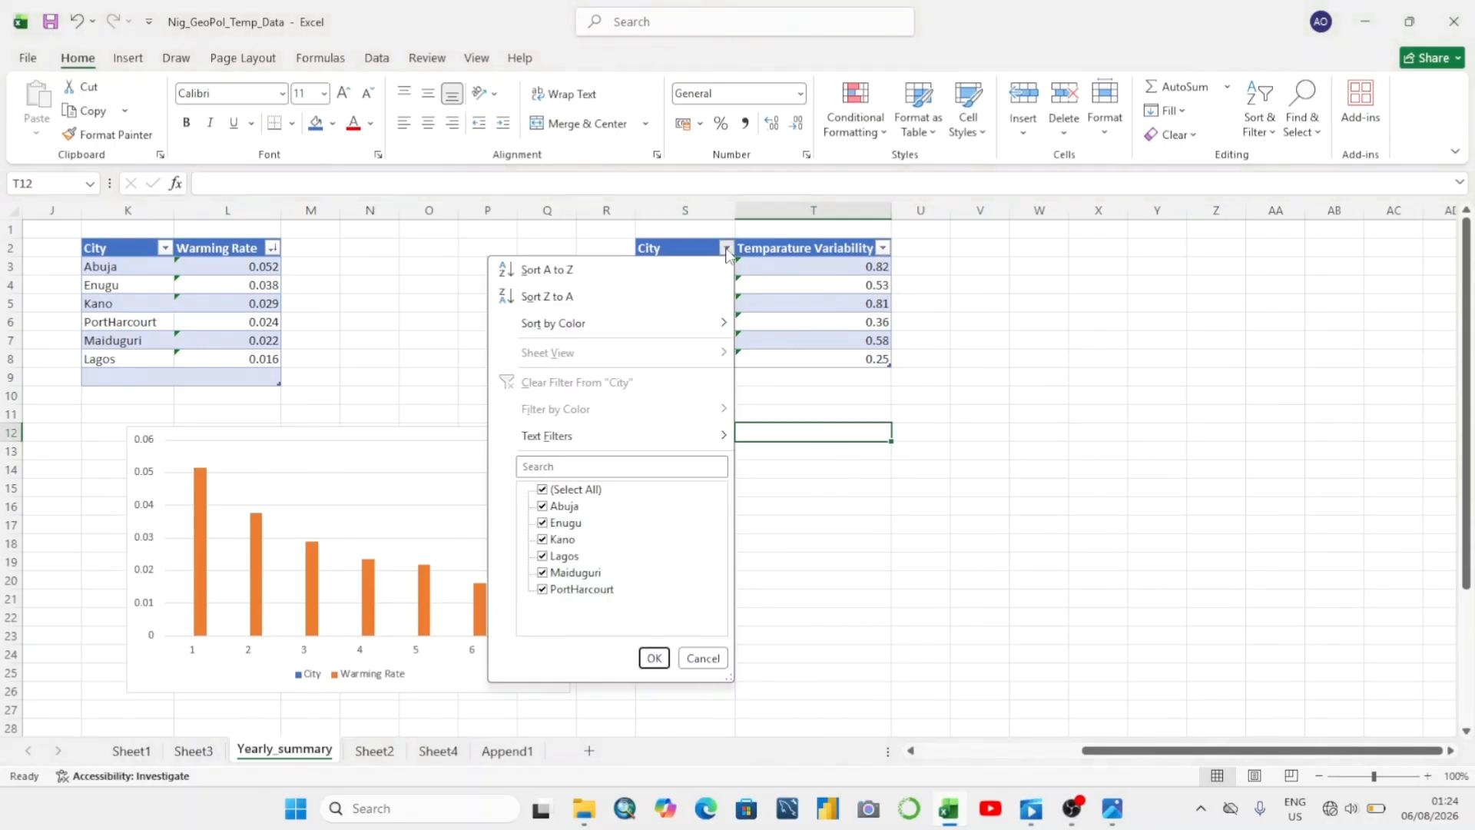
{"action": "mouse_move", "coordinate": [604, 332]}
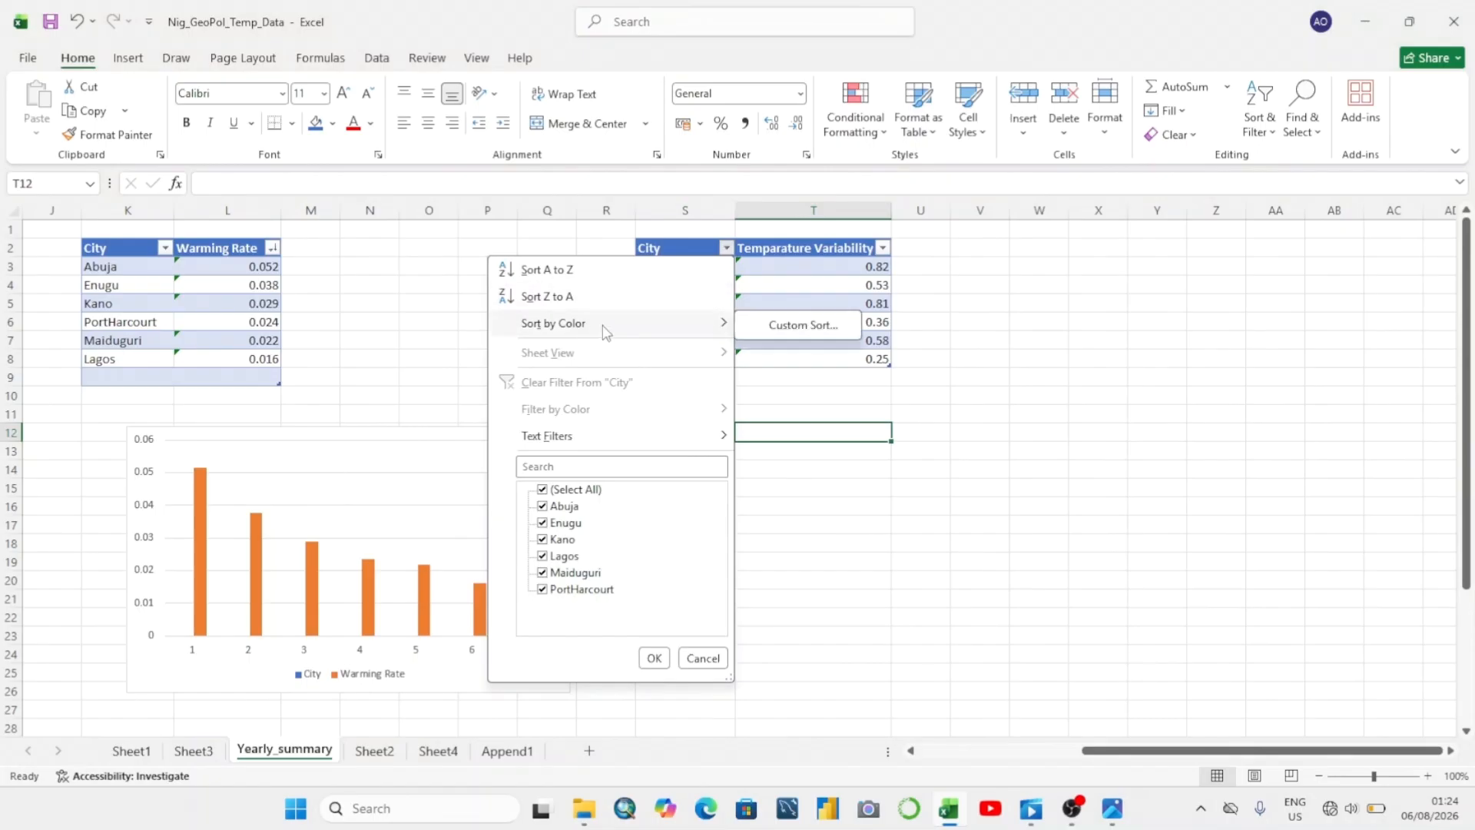
{"action": "left_click", "coordinate": [822, 331]}
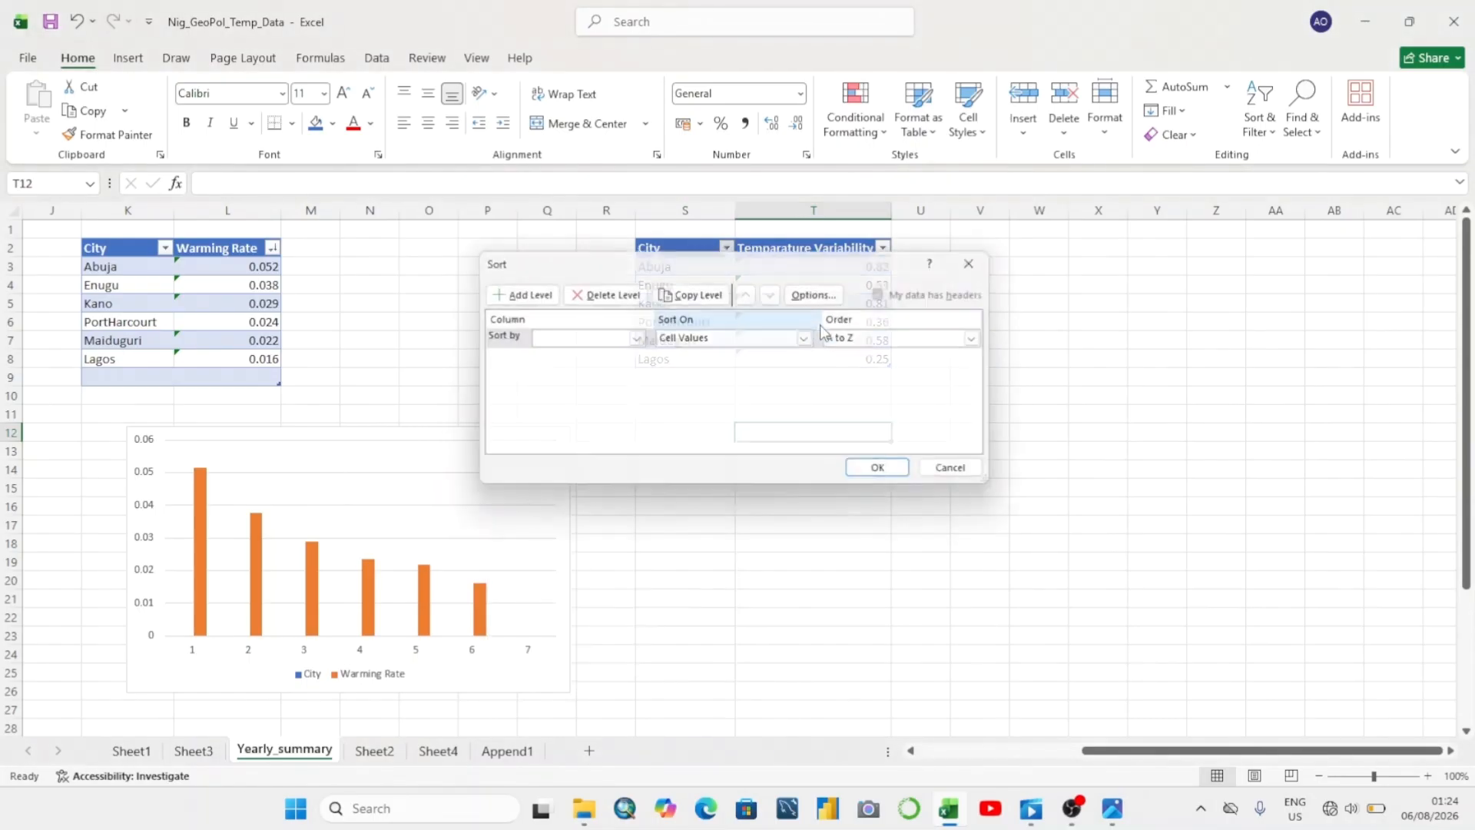
{"action": "left_click", "coordinate": [635, 338]}
{"action": "left_click", "coordinate": [615, 367]}
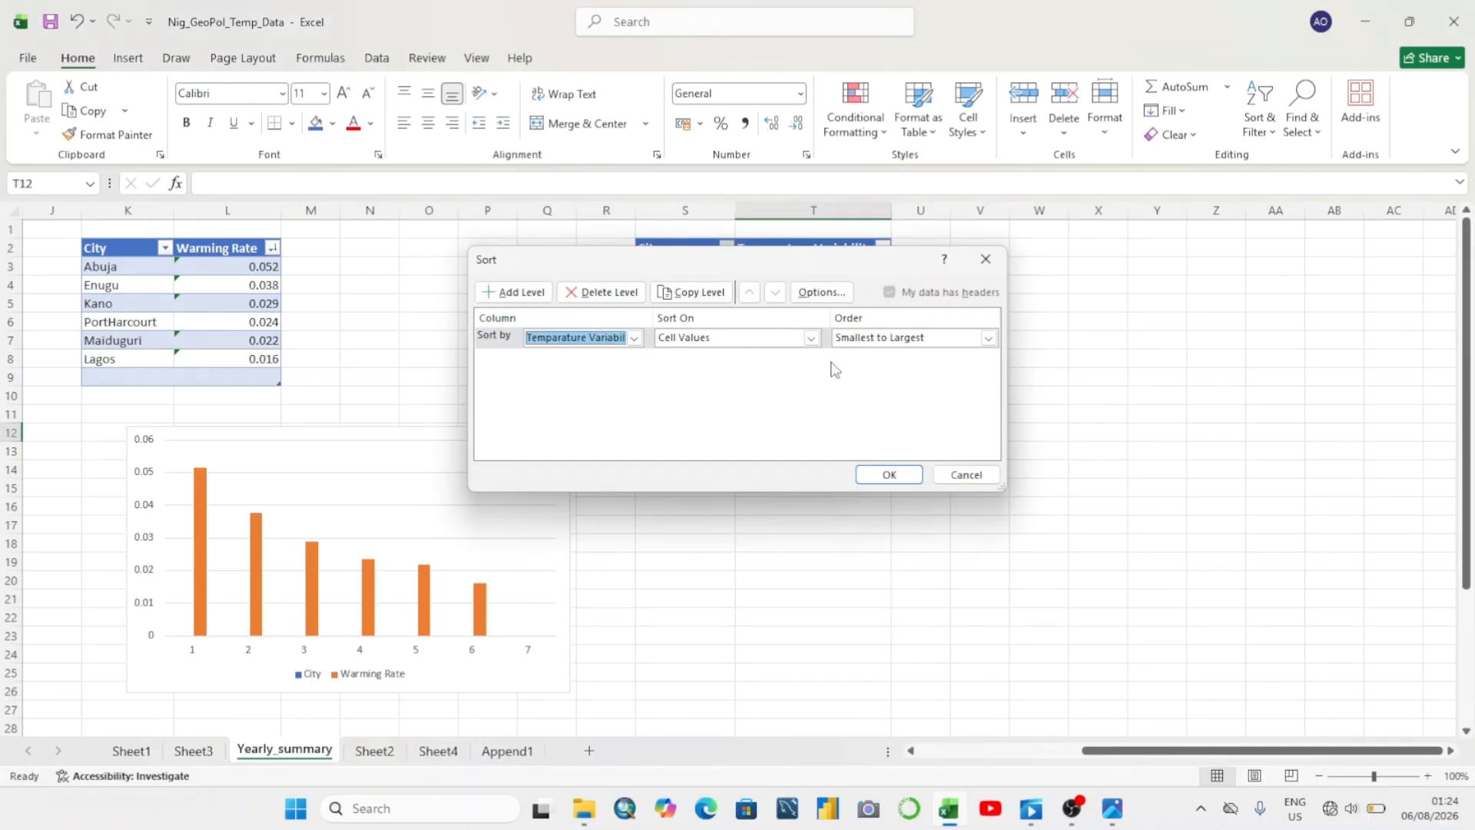
{"action": "left_click", "coordinate": [988, 338]}
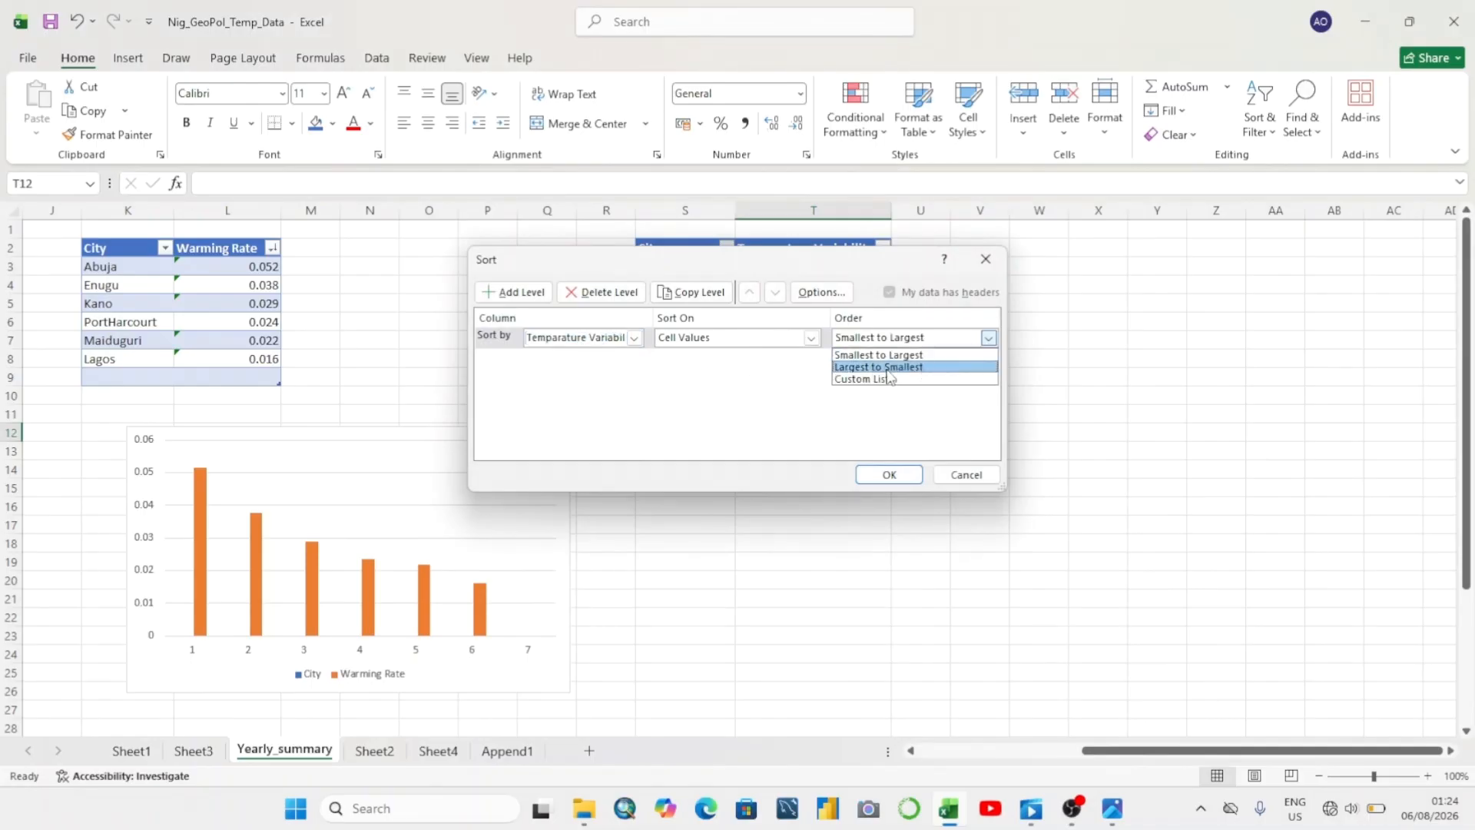
{"action": "left_click", "coordinate": [889, 367]}
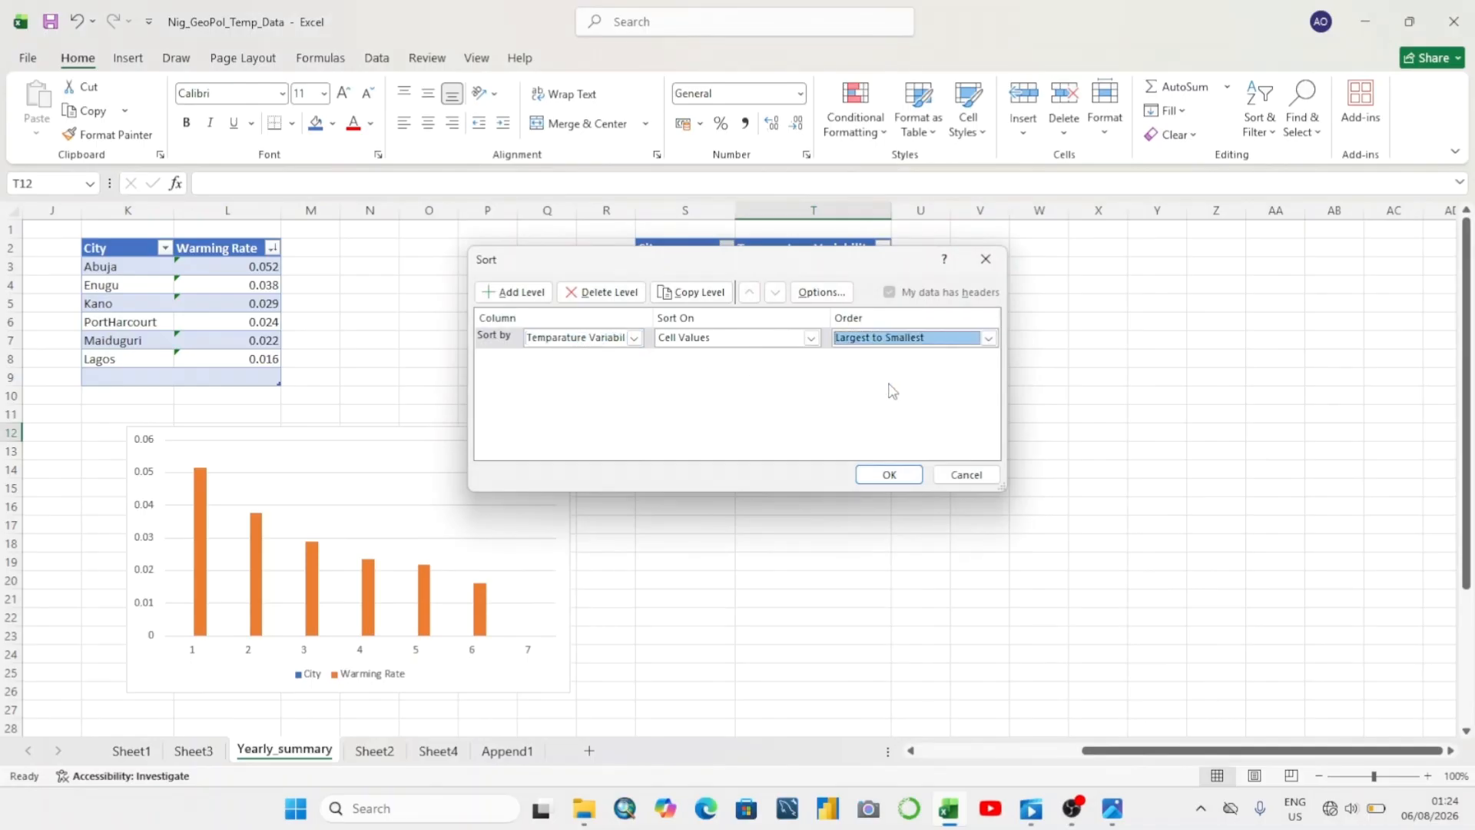
{"action": "left_click", "coordinate": [891, 476]}
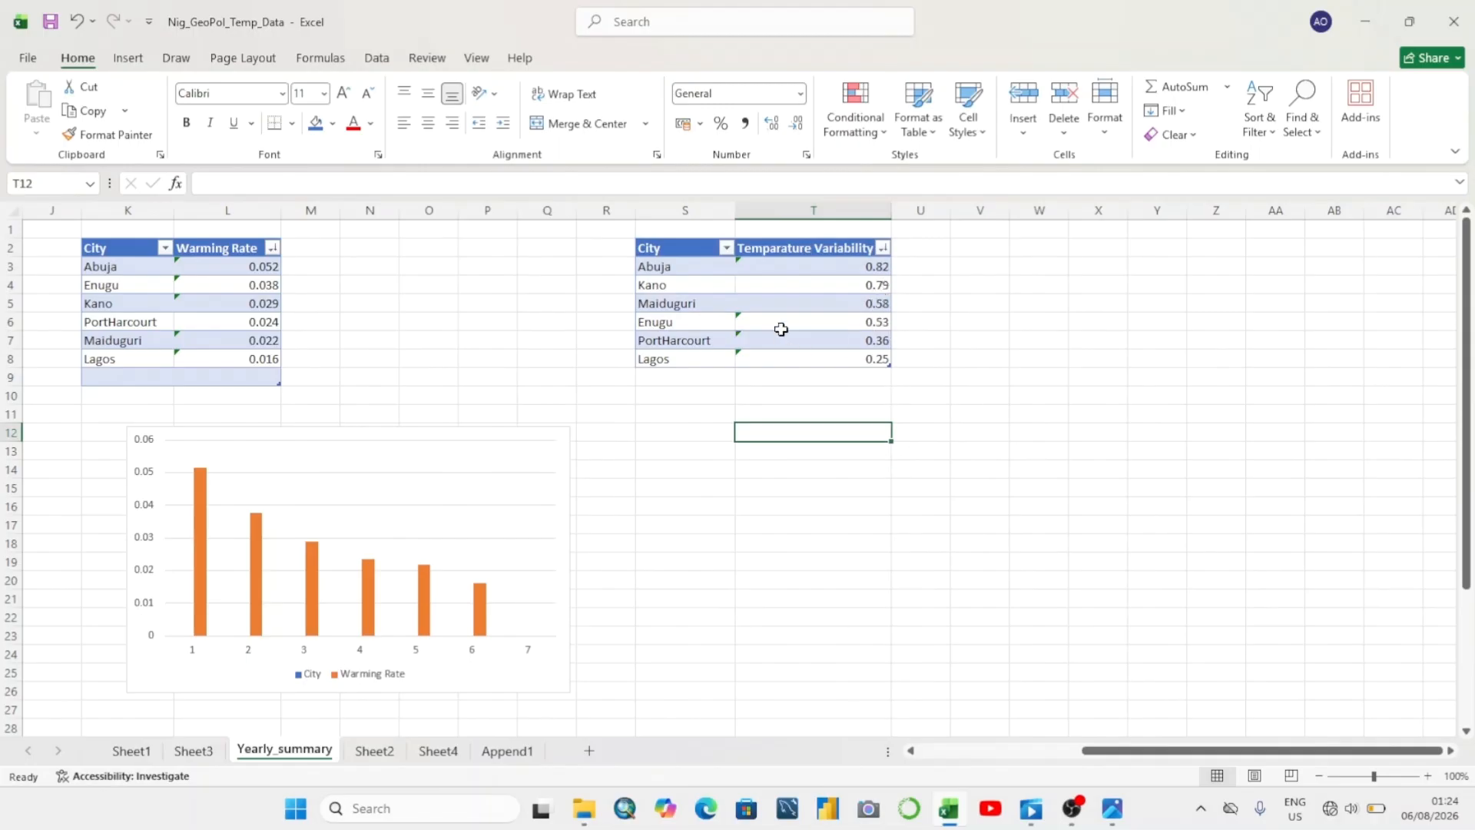
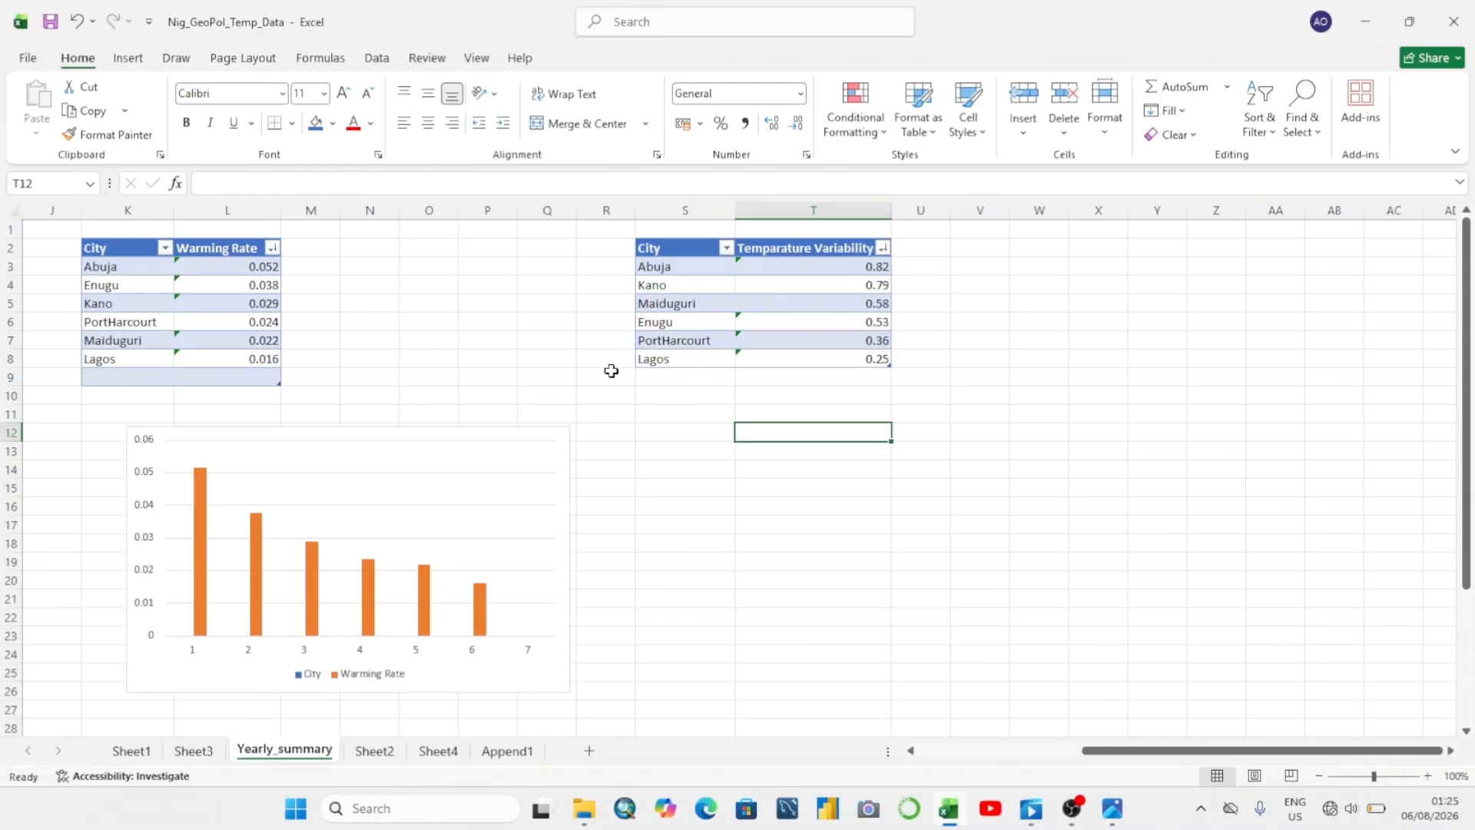
Insert a 2-D clustered column chart of Temparature Variability by city and place it below the variability table
{"action": "left_click", "coordinate": [622, 361]}
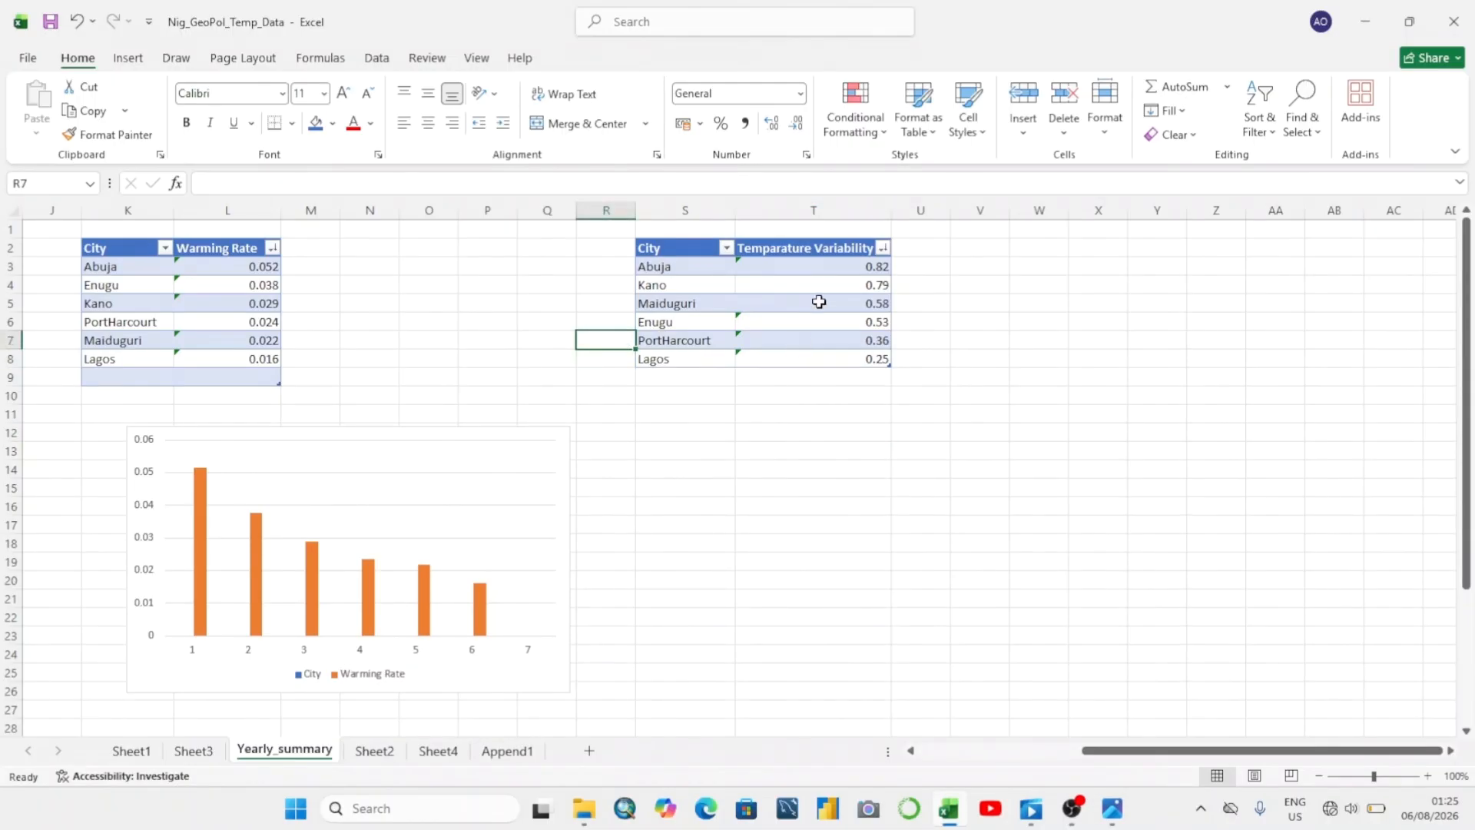
{"action": "left_click", "coordinate": [819, 302]}
{"action": "left_click", "coordinate": [127, 57]}
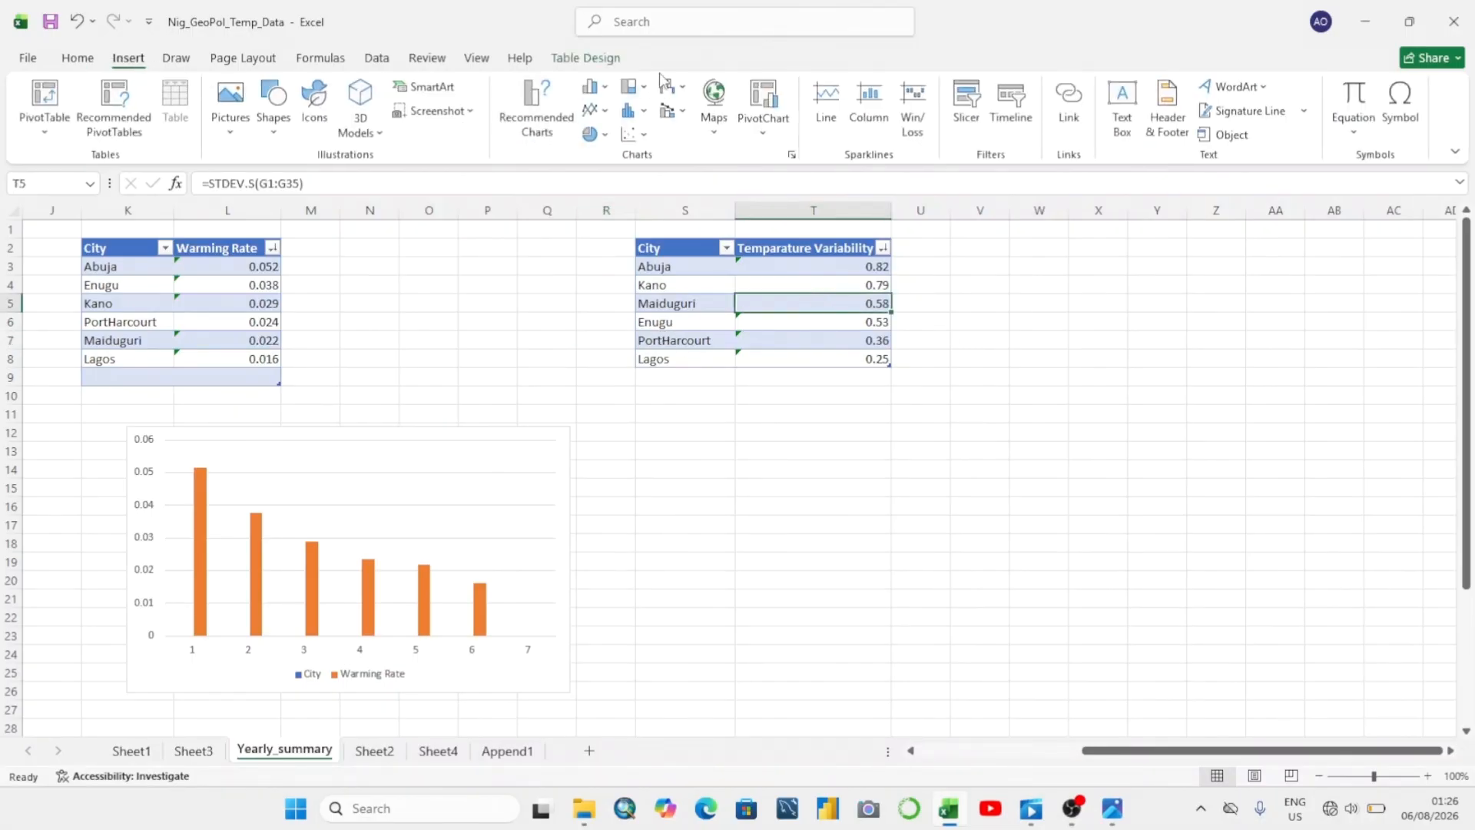
{"action": "left_click", "coordinate": [601, 90]}
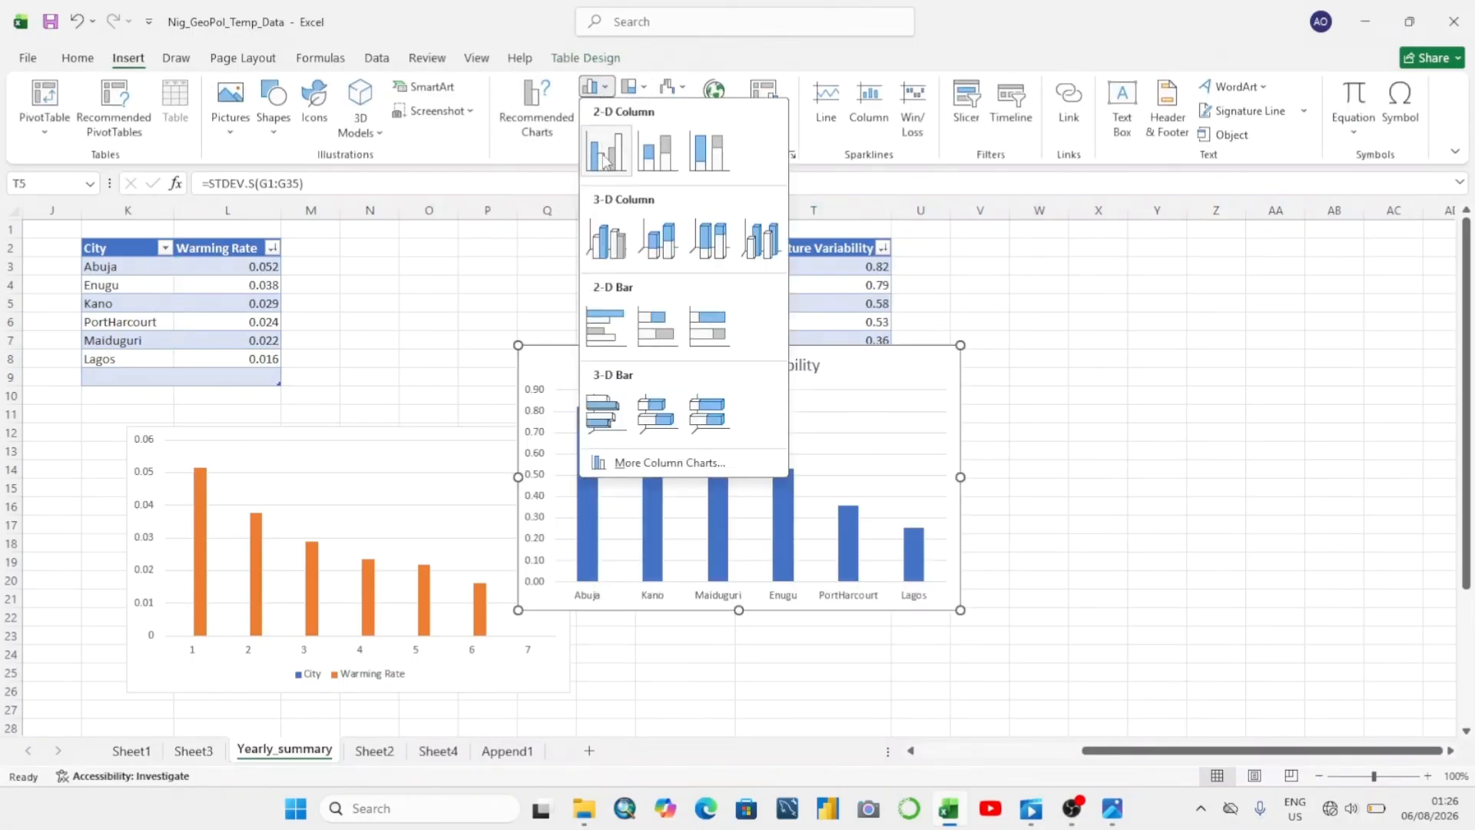
{"action": "left_click", "coordinate": [604, 159]}
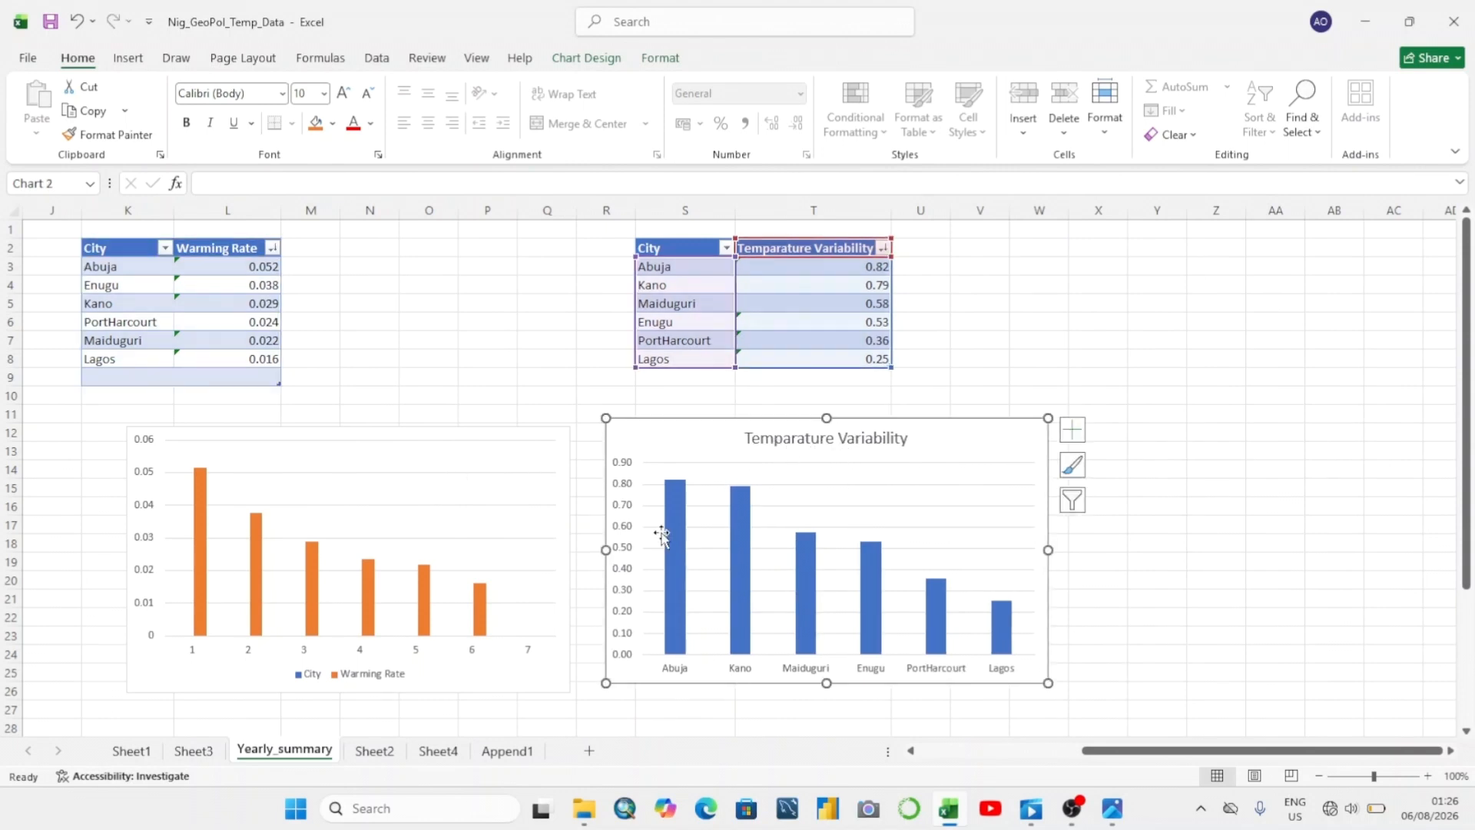
{"action": "left_click", "coordinate": [1067, 324]}
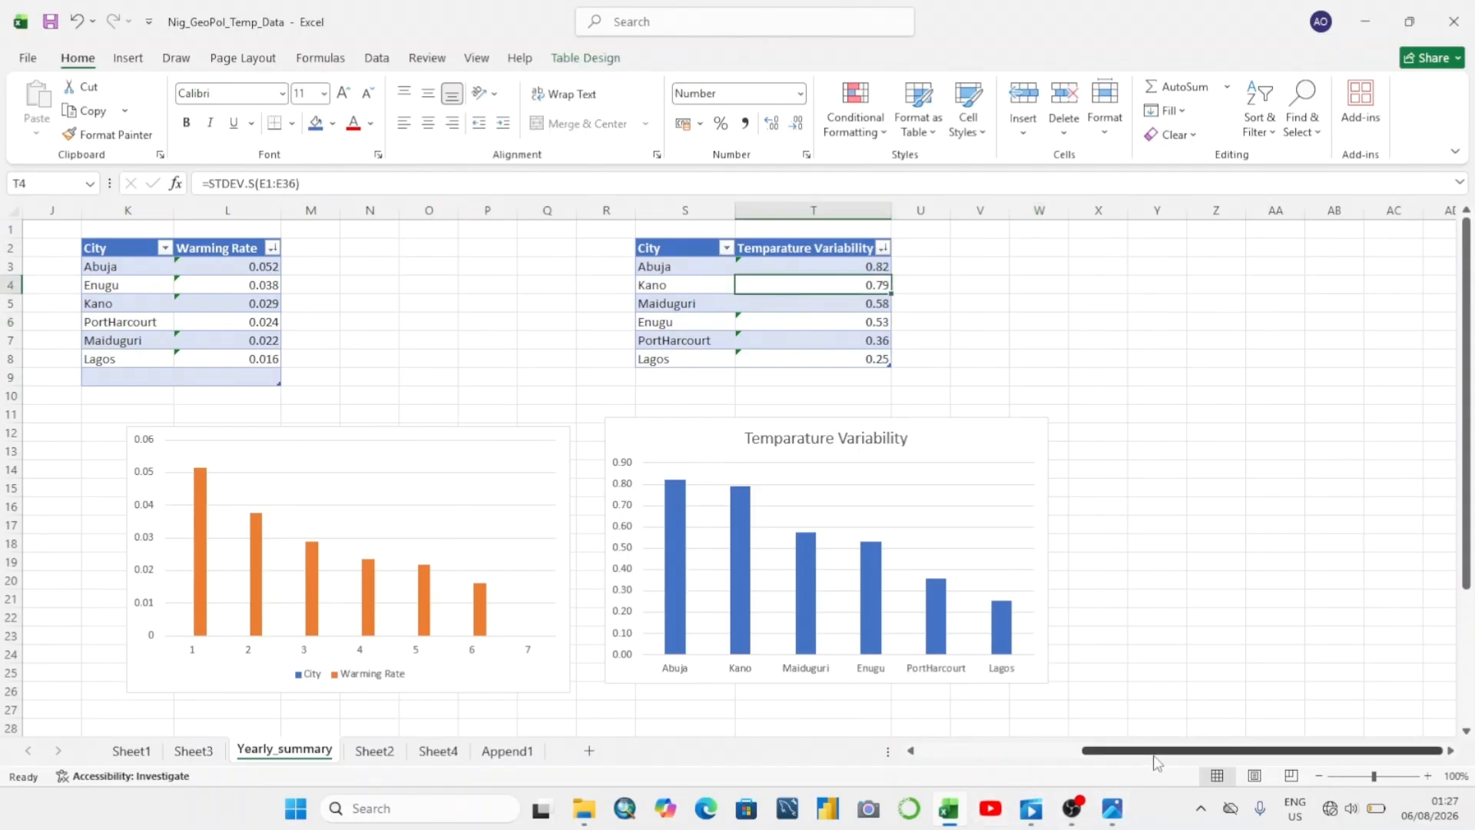
Correct Kano's variability formula in T4 to =STDEV.S(E2:E37) so it covers only the yearly temperatures for 1990 to 2025
{"action": "left_click_drag", "start_coordinate": [1158, 763], "coordinate": [994, 763]}
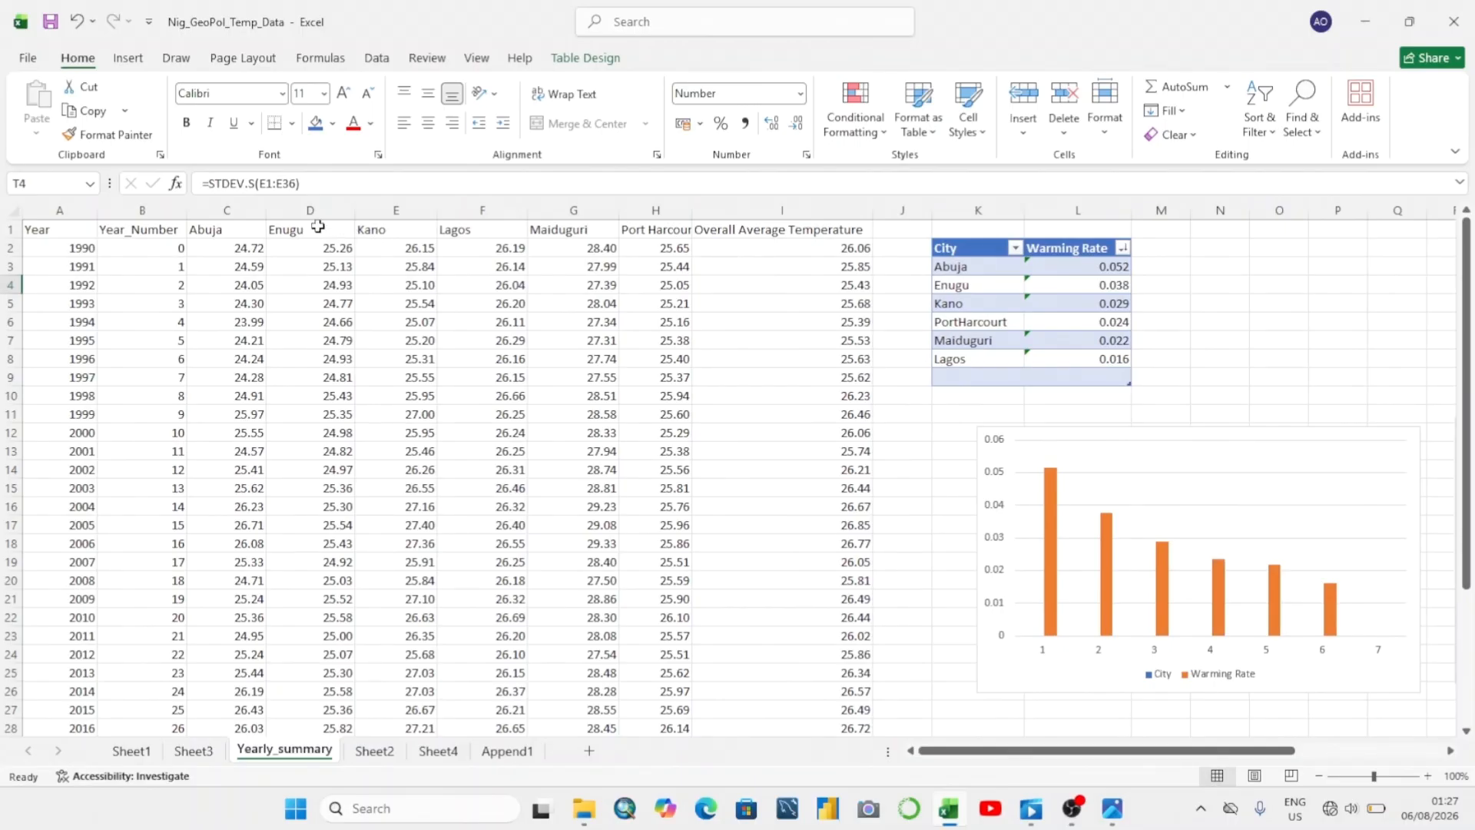
{"action": "left_click", "coordinate": [270, 182]}
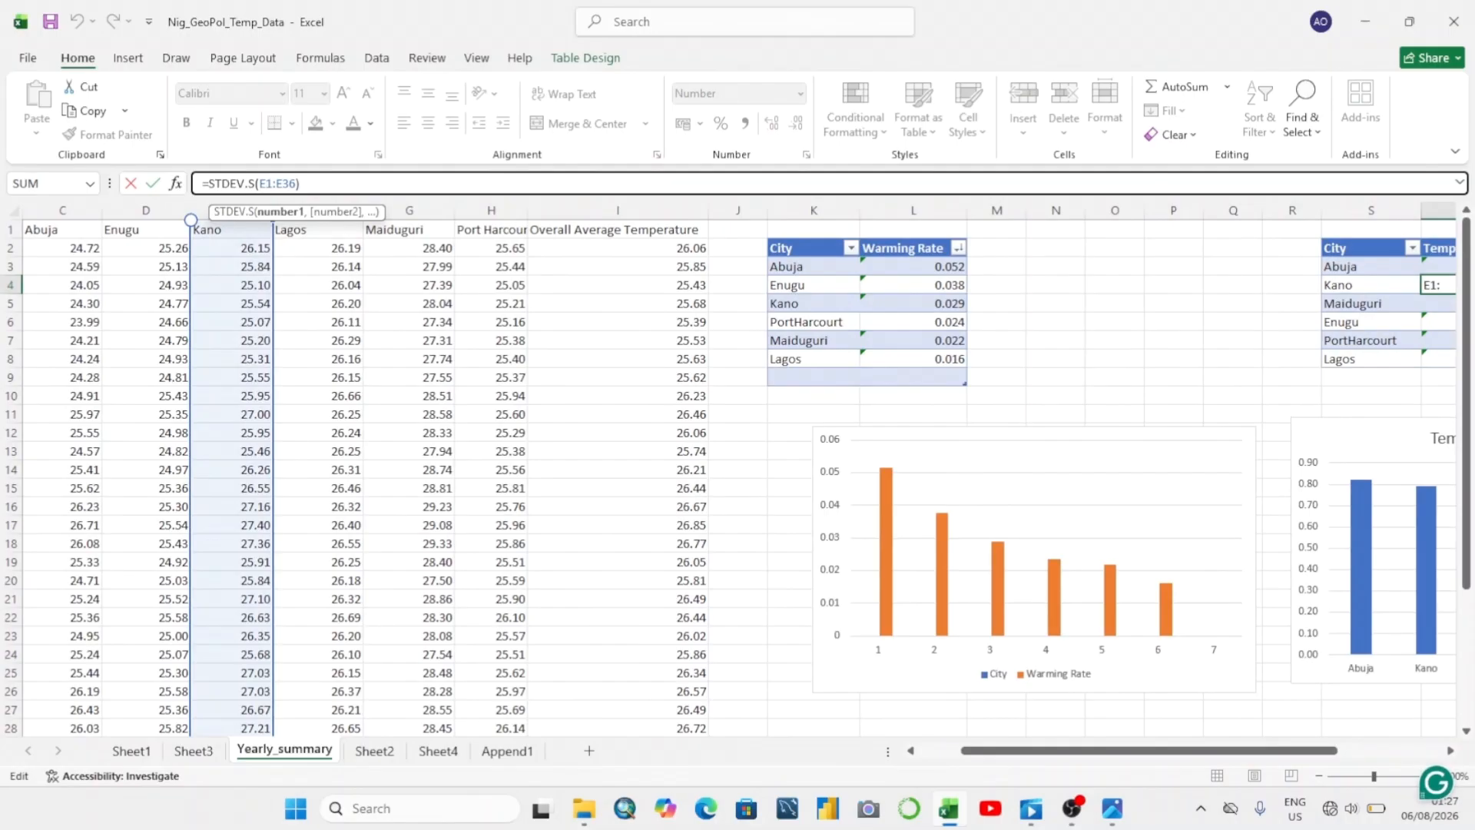
{"action": "key", "text": "BackSpace"}
{"action": "type", "text": "2"}
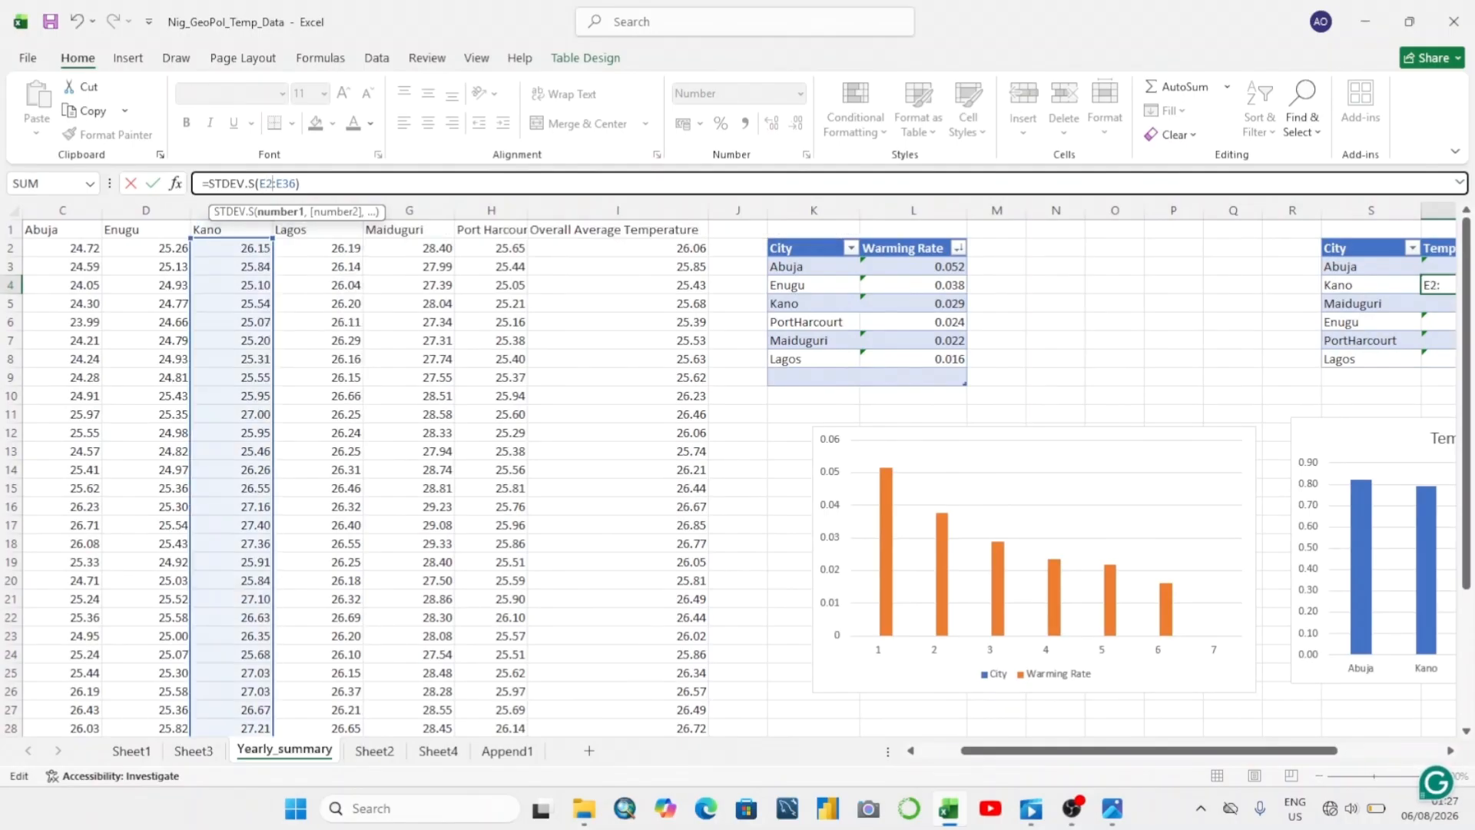
{"action": "scroll", "coordinate": [803, 276], "scroll_direction": "down", "scroll_amount": 6}
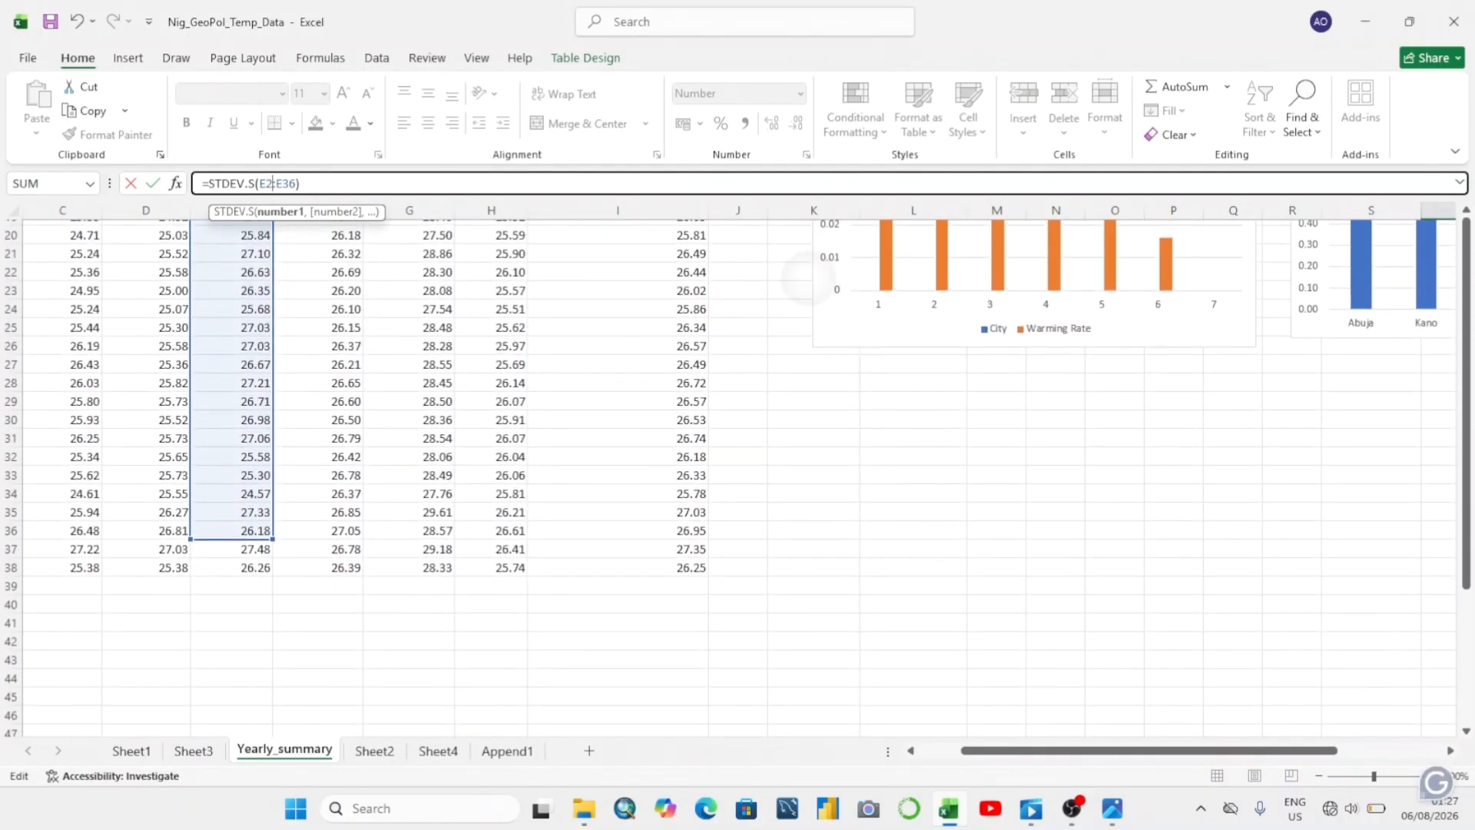
{"action": "scroll", "coordinate": [806, 277], "scroll_direction": "up", "scroll_amount": 4}
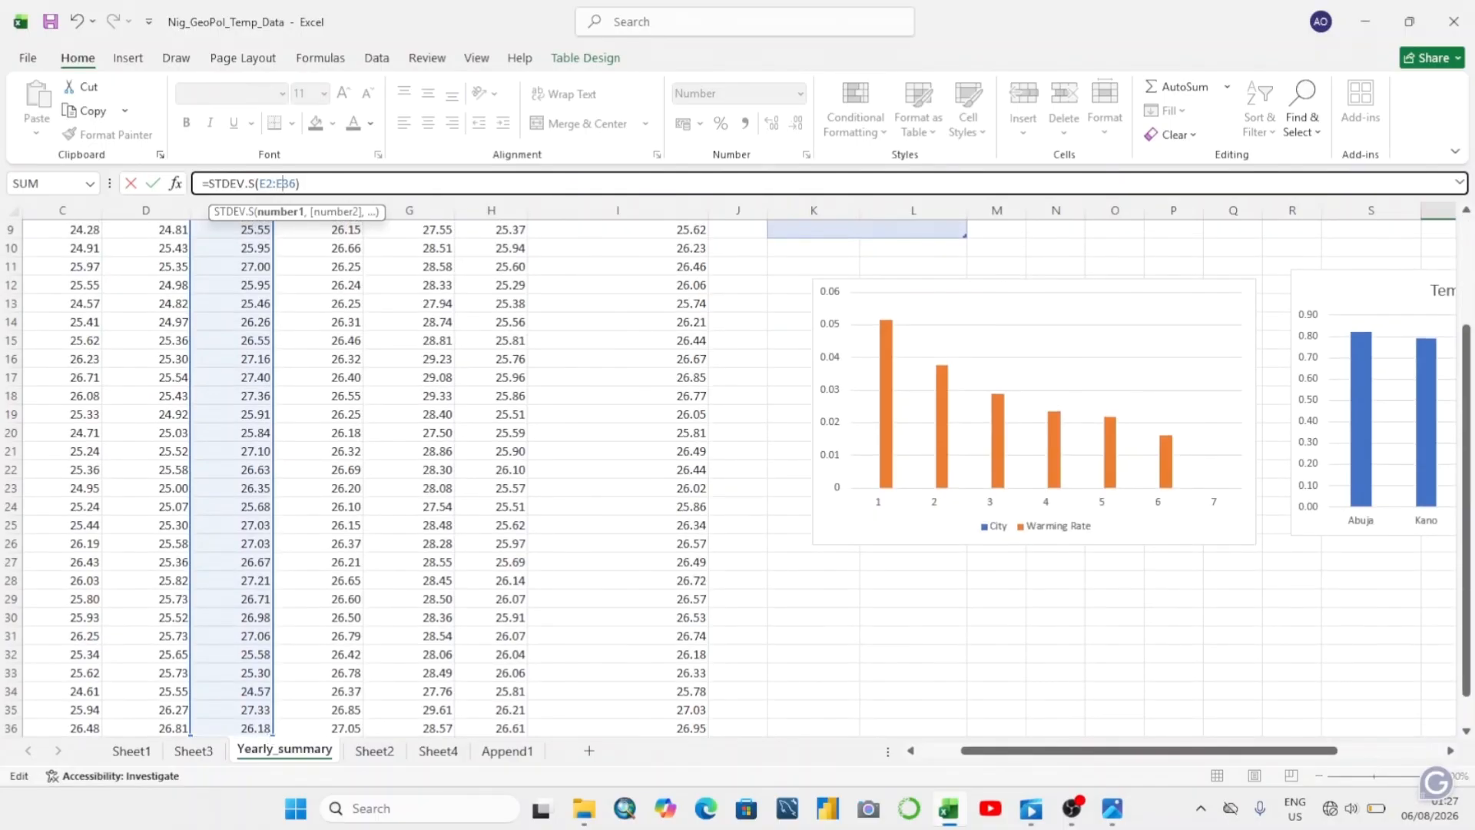
{"action": "key", "text": "BackSpace"}
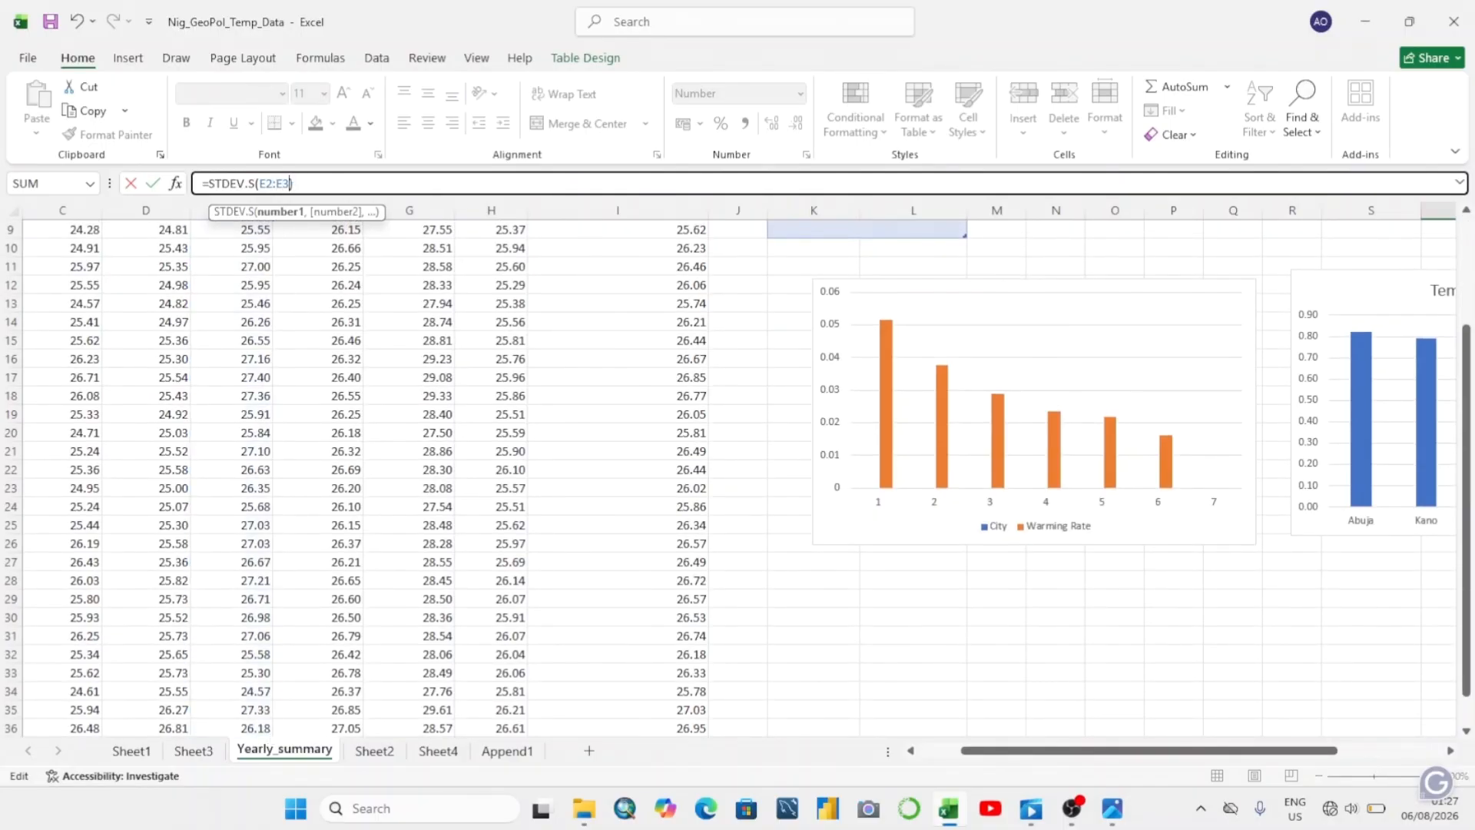
{"action": "type", "text": "7"}
{"action": "key", "text": "Return"}
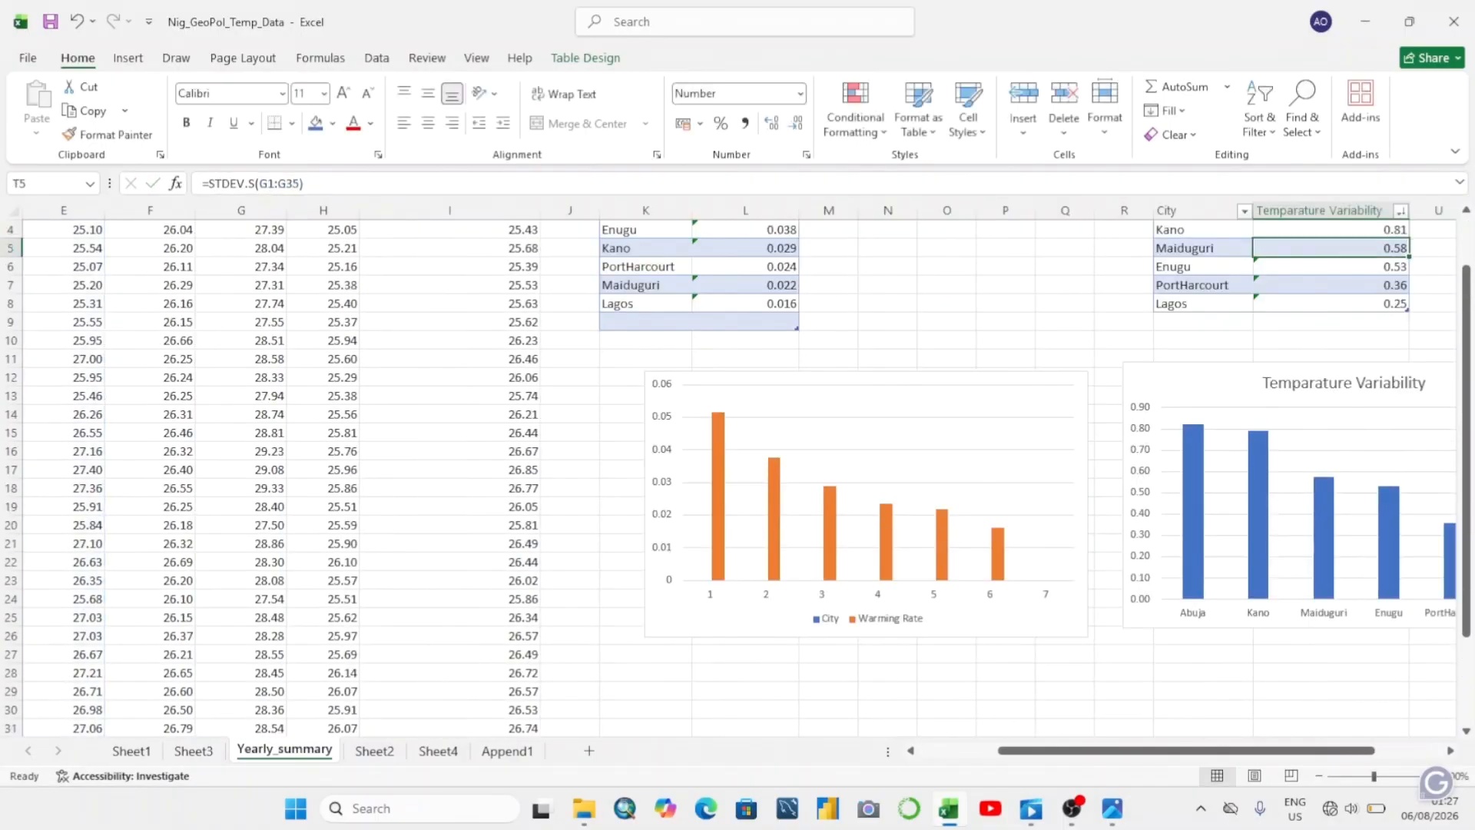
{"action": "scroll", "coordinate": [784, 461], "scroll_direction": "right", "scroll_amount": 6}
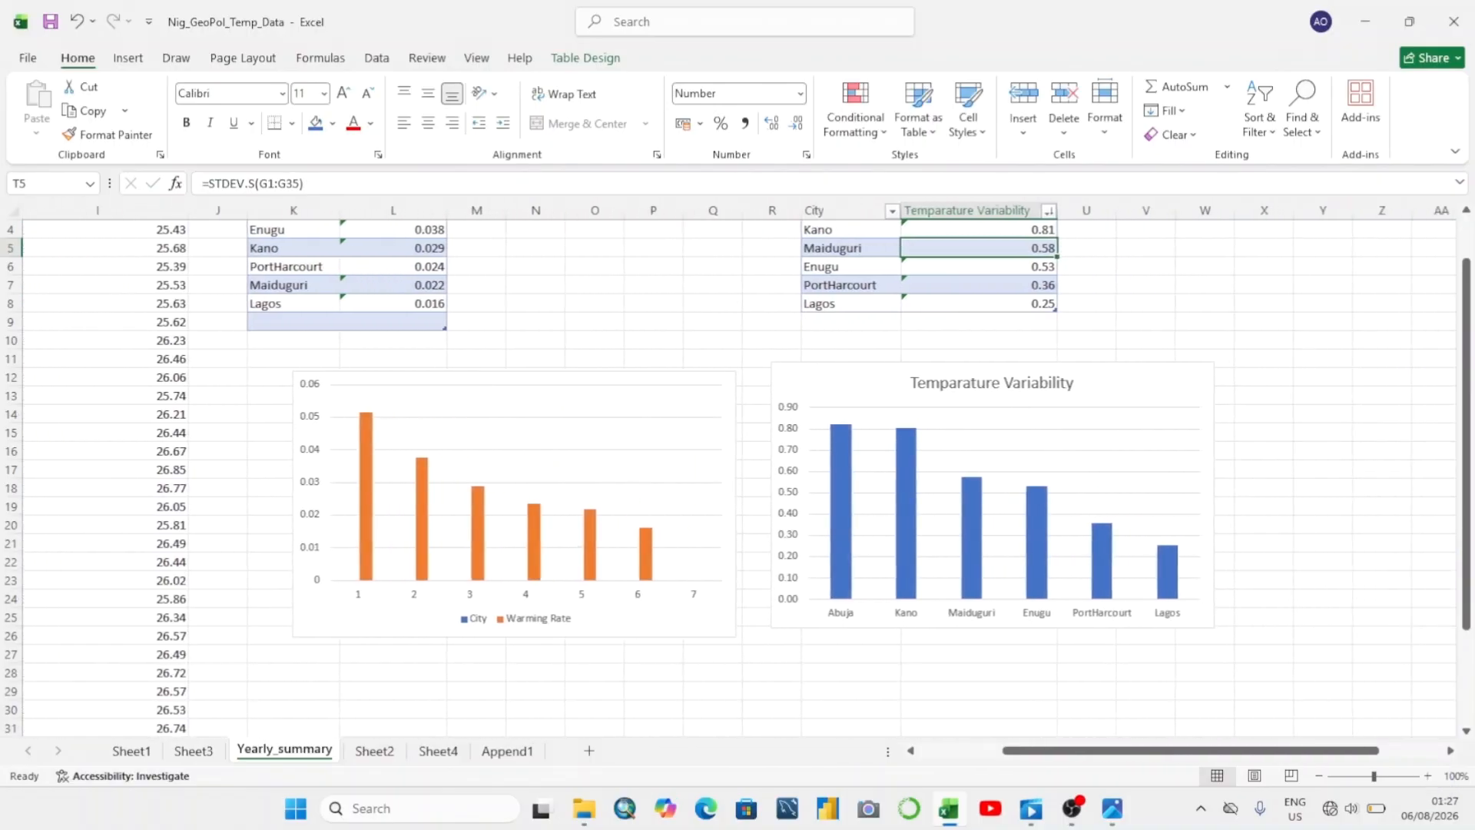
{"action": "scroll", "coordinate": [783, 461], "scroll_direction": "up", "scroll_amount": 1}
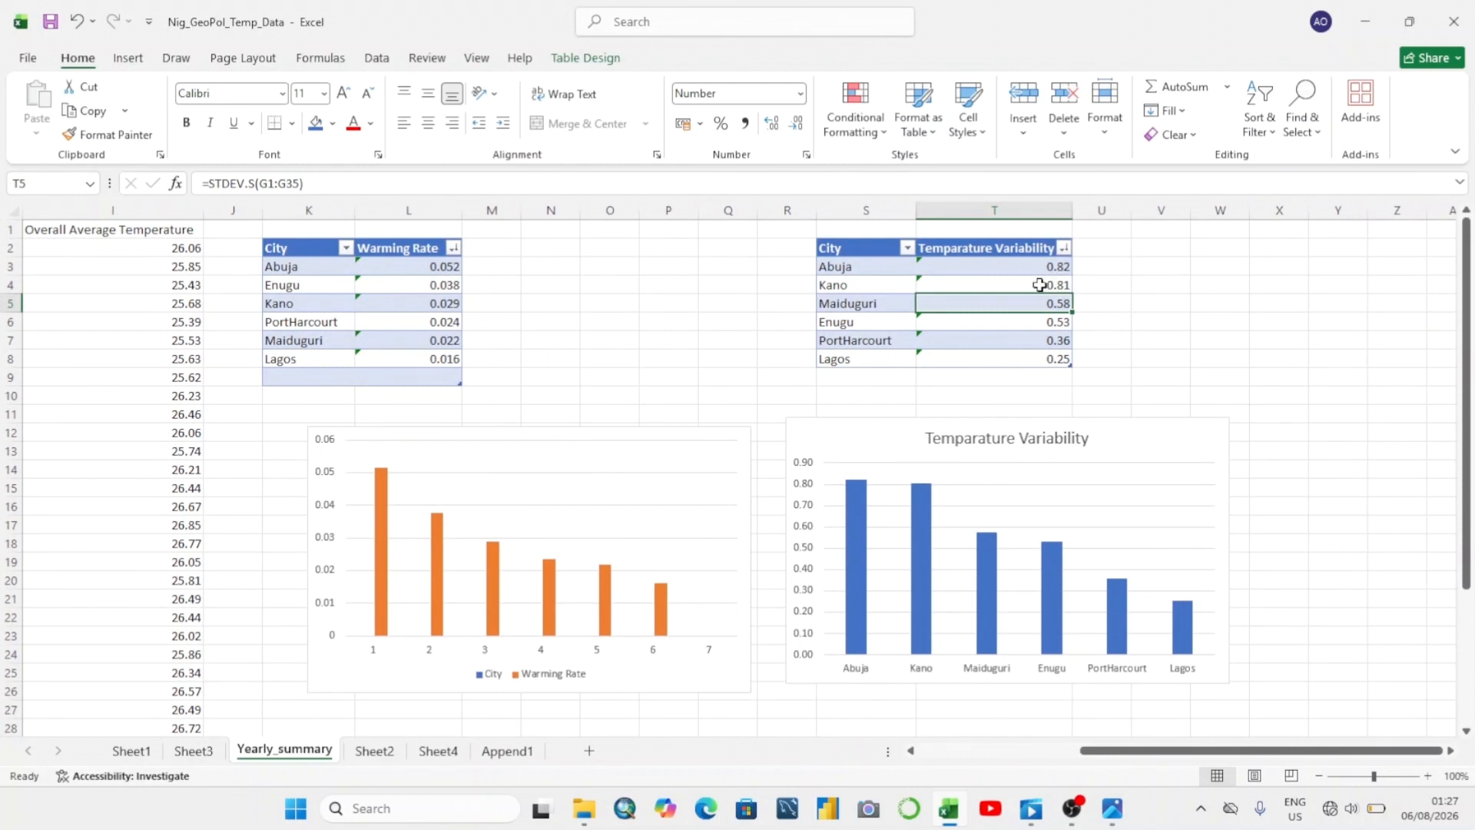
{"action": "left_click", "coordinate": [1136, 285]}
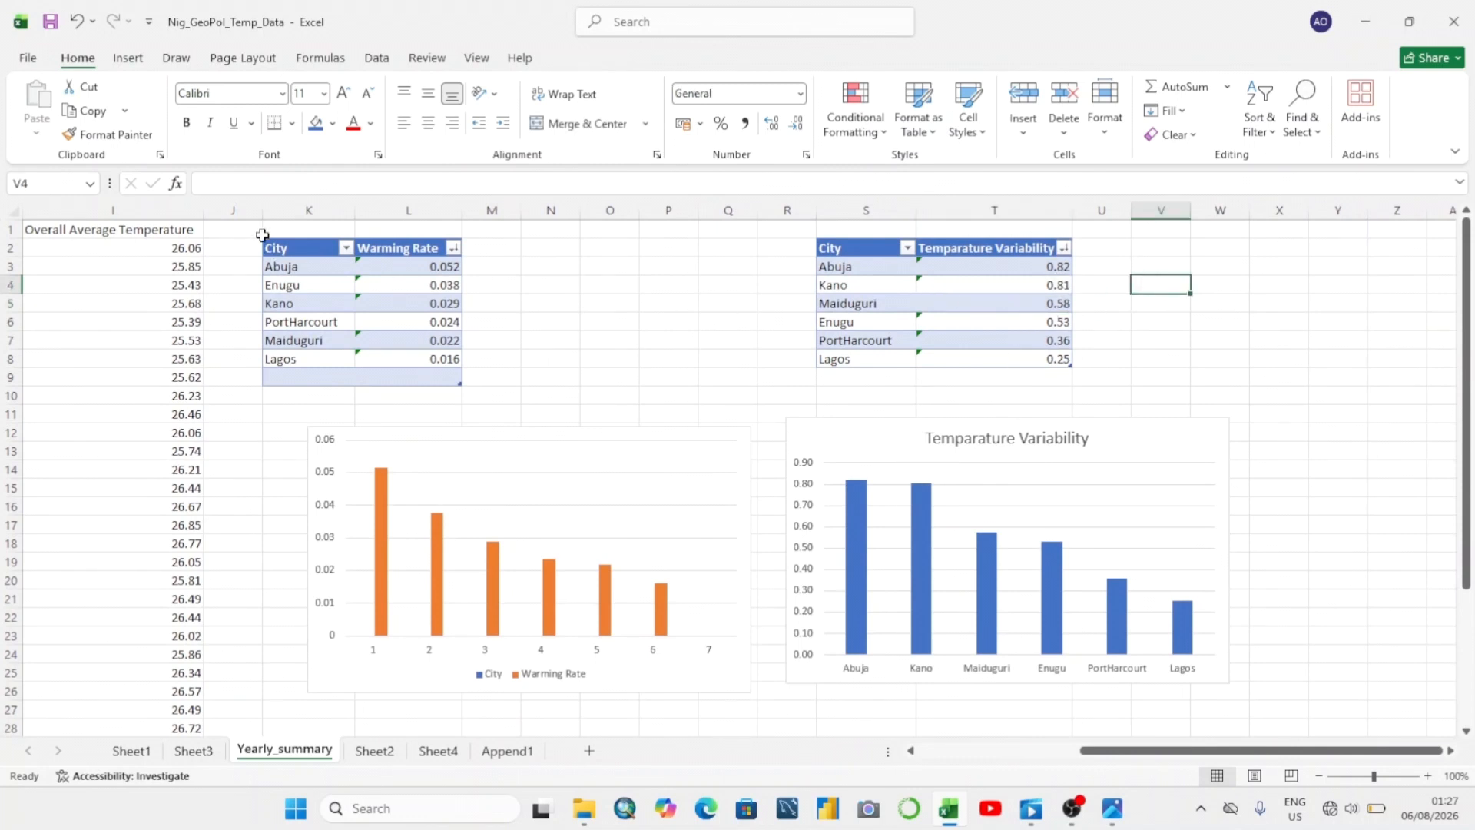
{"action": "left_click", "coordinate": [963, 479]}
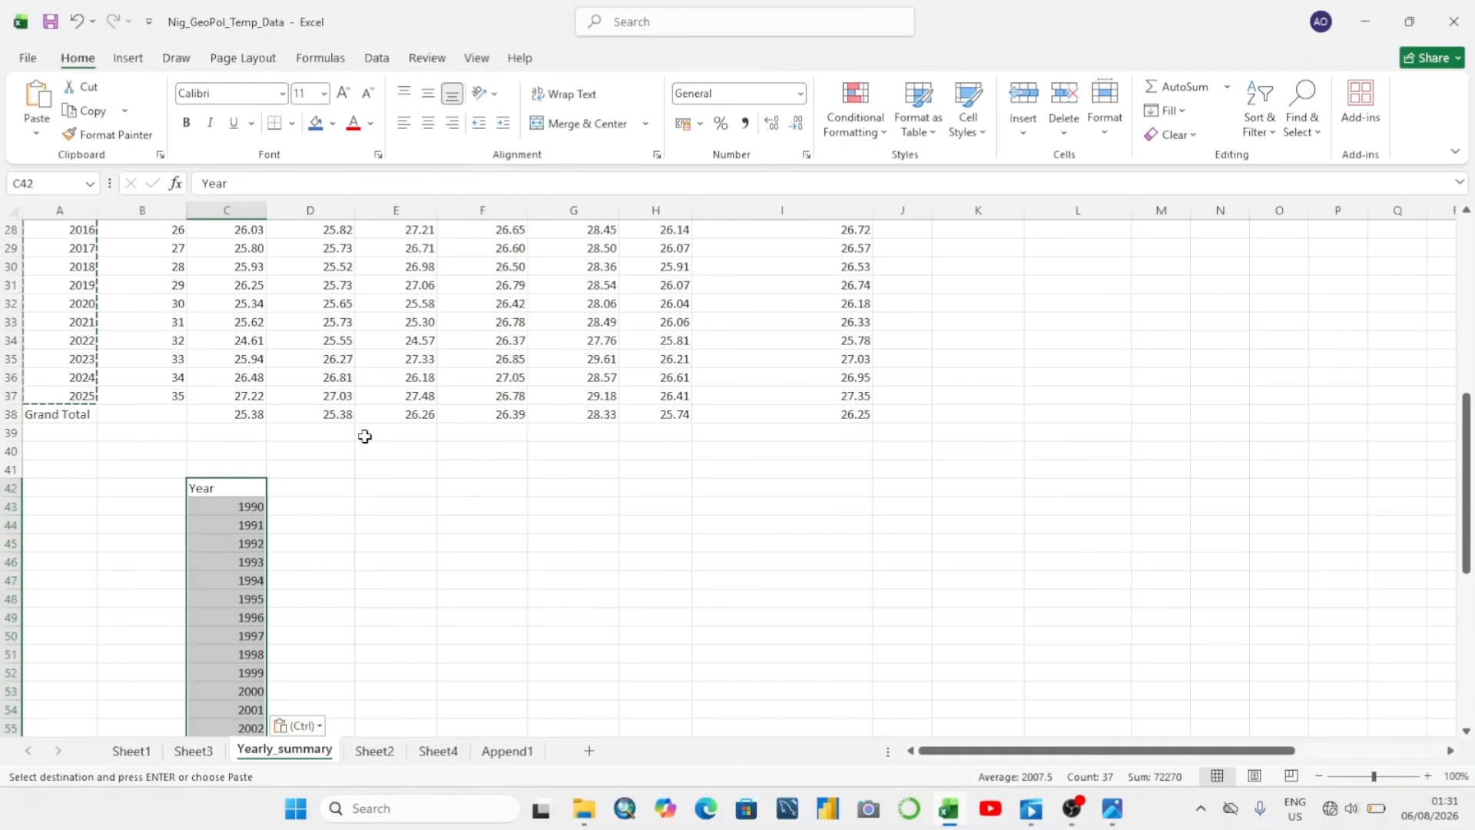
Examine the Year and Overall Average Temperature columns and the separate Year list starting at C42
{"action": "scroll", "coordinate": [365, 438], "scroll_direction": "up", "scroll_amount": 9}
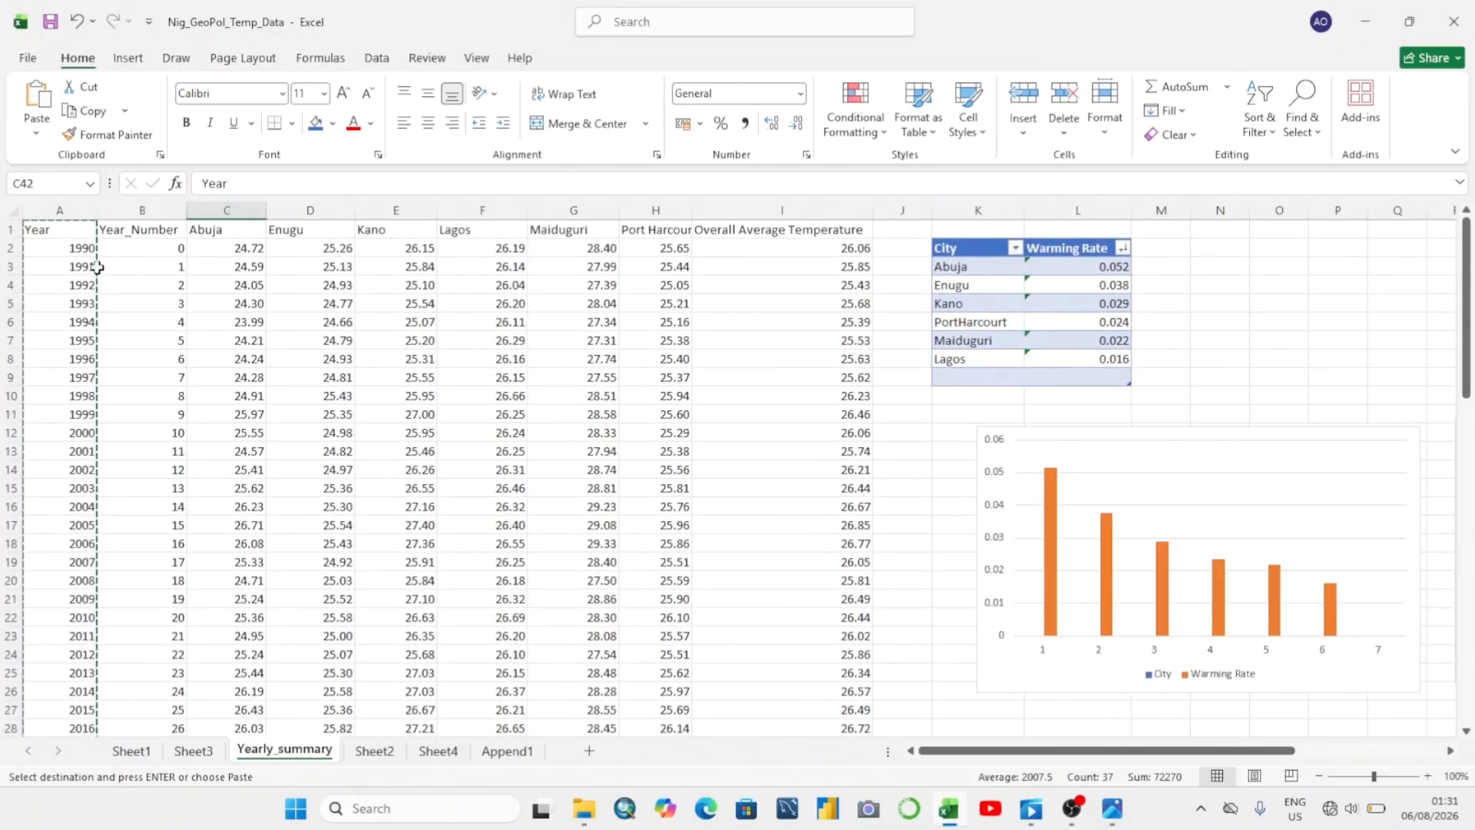
{"action": "left_click", "coordinate": [63, 213]}
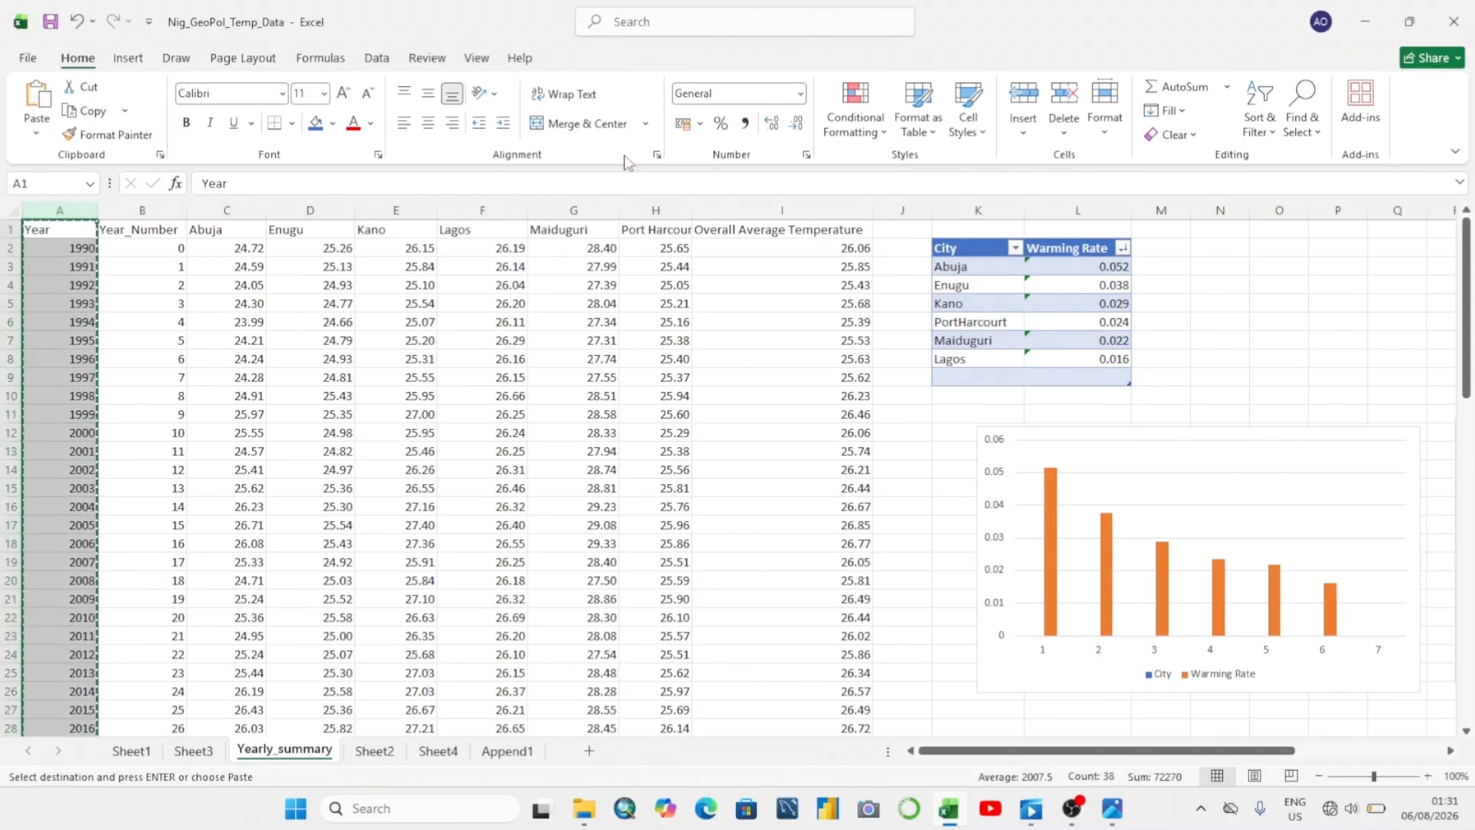
{"action": "left_click", "coordinate": [814, 212]}
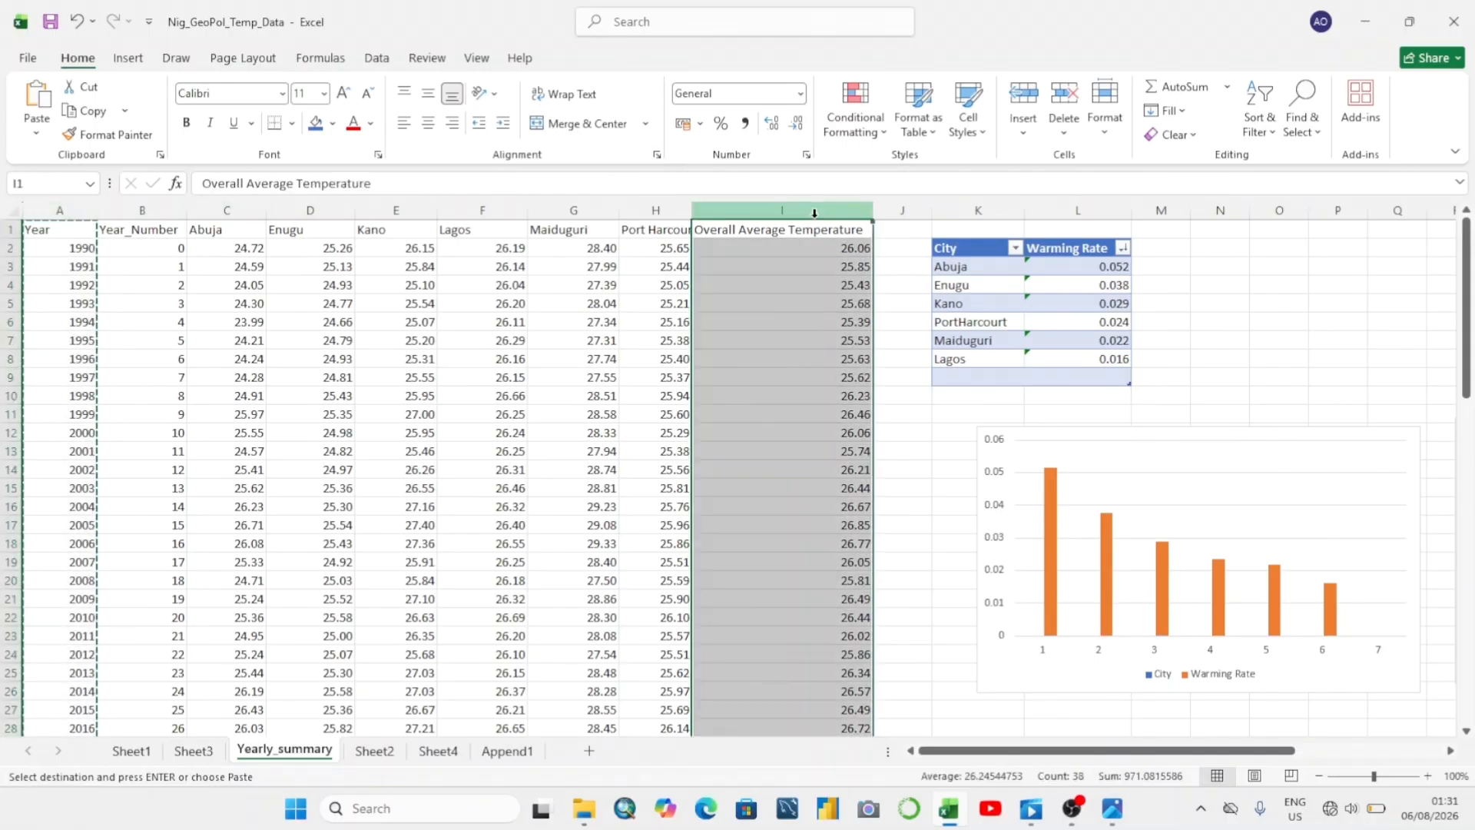
{"action": "left_click", "coordinate": [65, 212]}
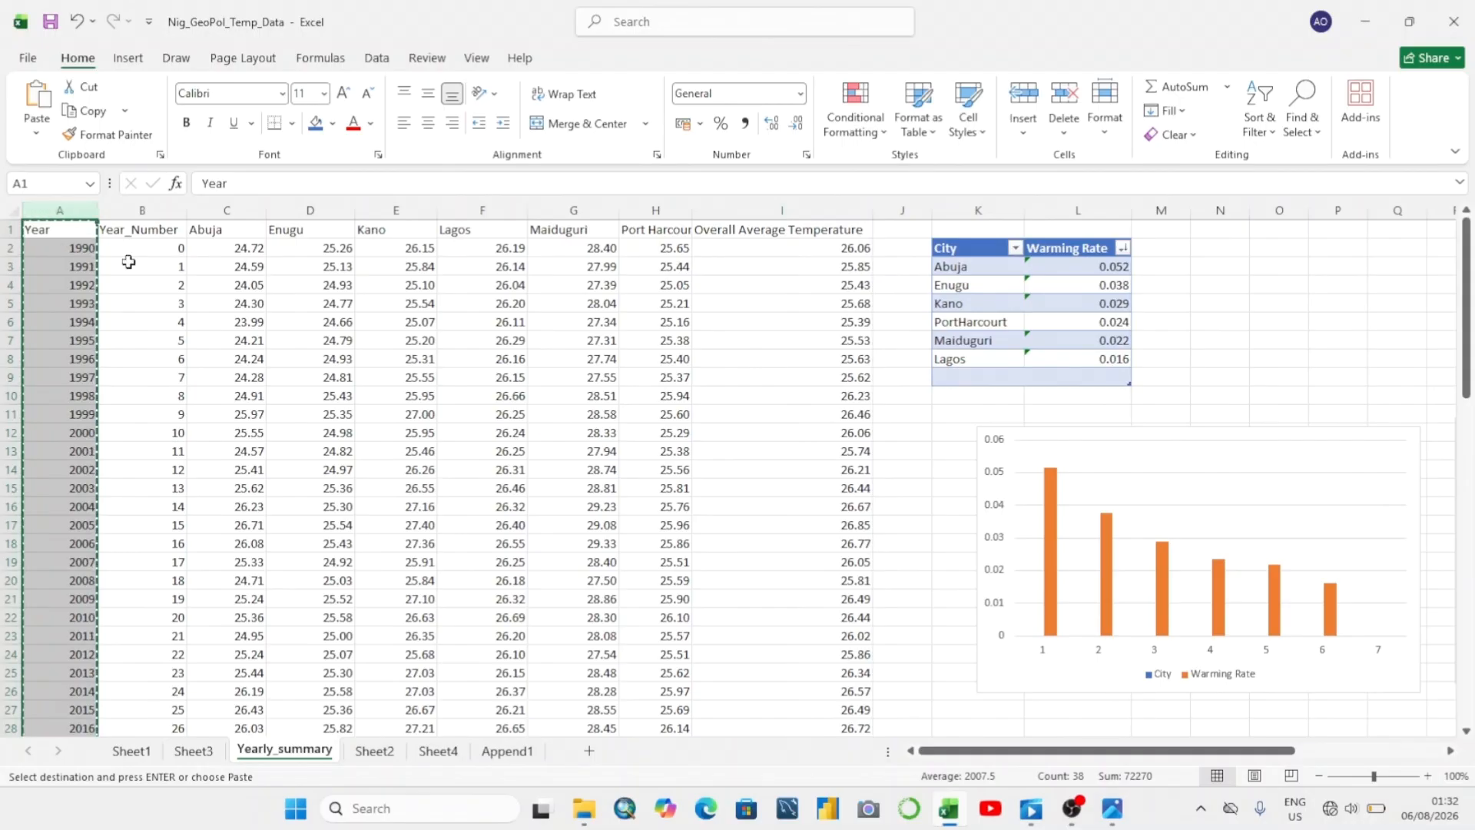
{"action": "left_click", "coordinate": [834, 210]}
{"action": "scroll", "coordinate": [66, 339], "scroll_direction": "down", "scroll_amount": 8}
{"action": "left_click", "coordinate": [65, 348]}
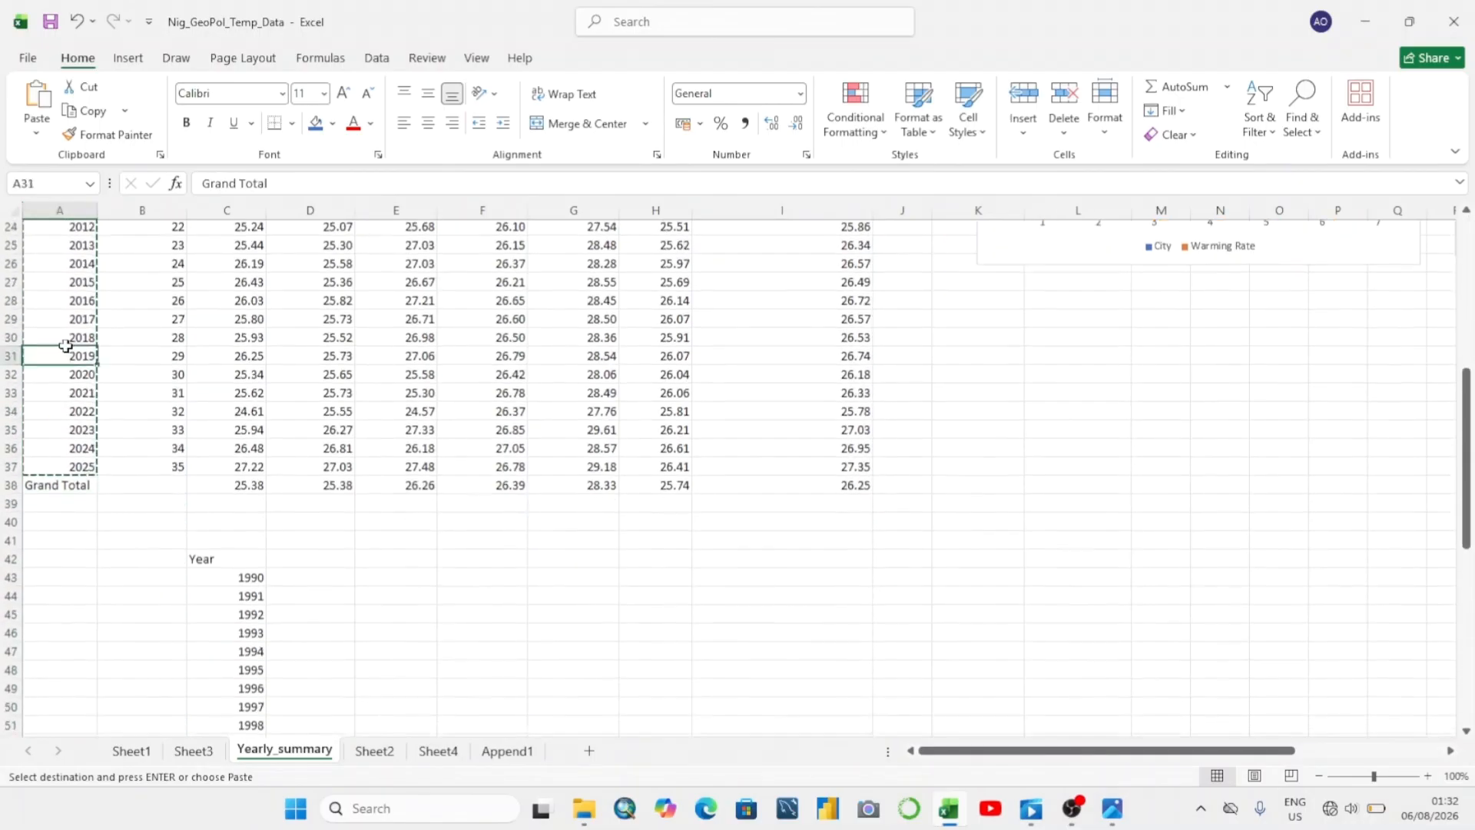
{"action": "scroll", "coordinate": [93, 396], "scroll_direction": "down", "scroll_amount": 1}
{"action": "left_click", "coordinate": [204, 543]}
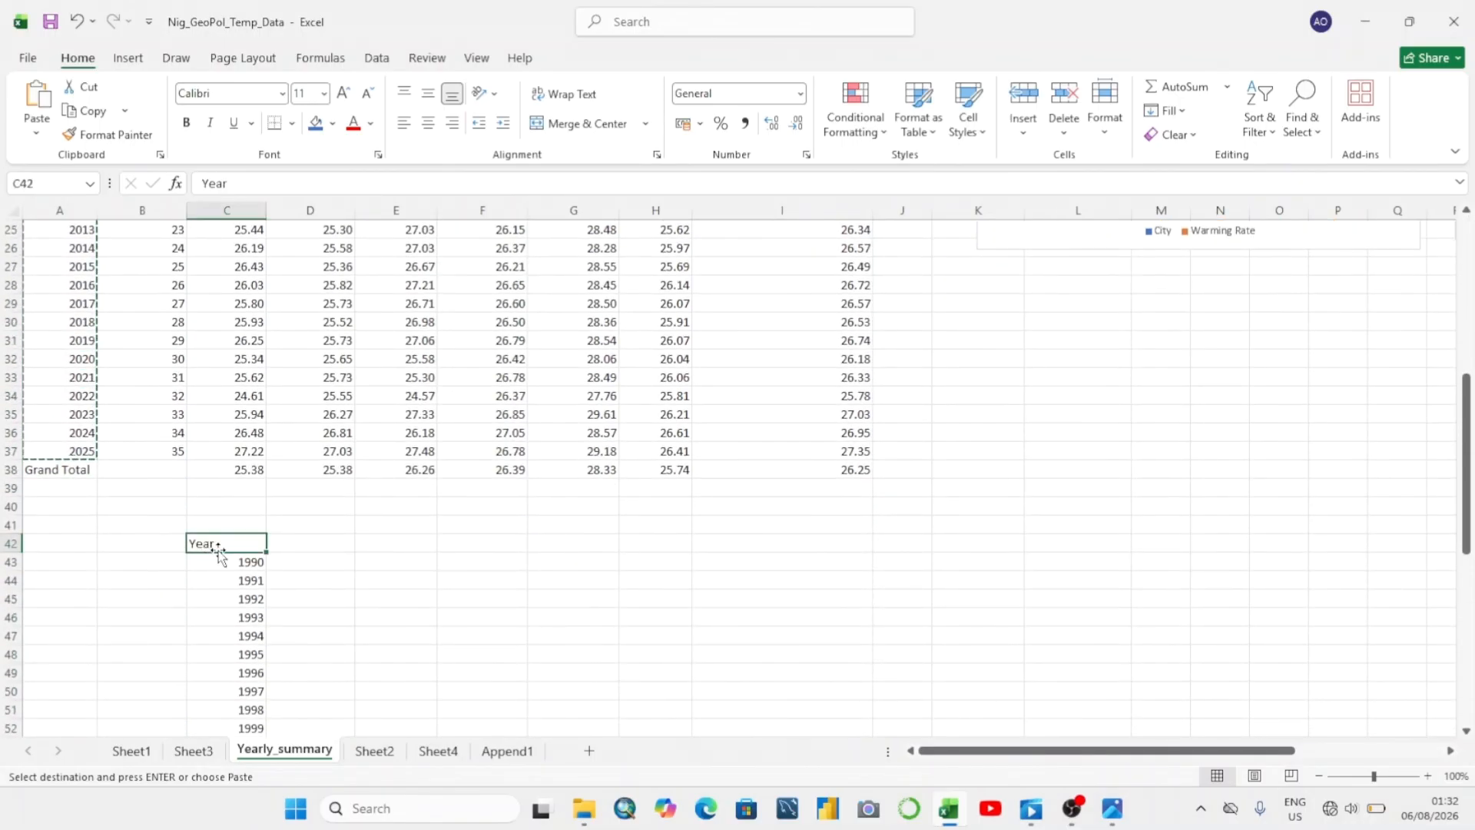
Copy the Overall Average Temperature column with its header, I1:I38, from the yearly summary
{"action": "left_click", "coordinate": [250, 599]}
{"action": "scroll", "coordinate": [239, 609], "scroll_direction": "up", "scroll_amount": 8}
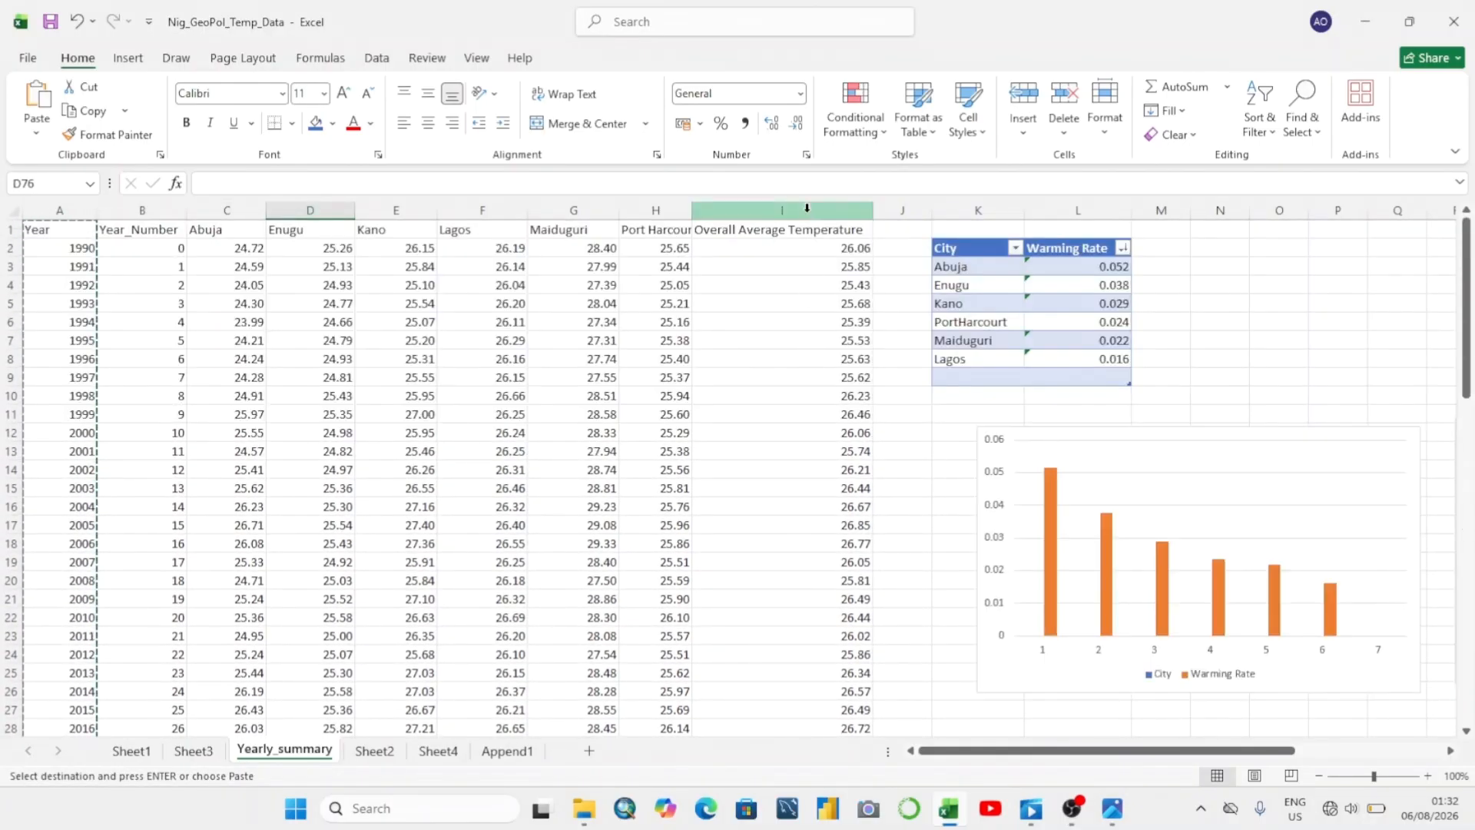
{"action": "left_click", "coordinate": [807, 228]}
{"action": "left_click_drag", "start_coordinate": [807, 227], "coordinate": [856, 638]}
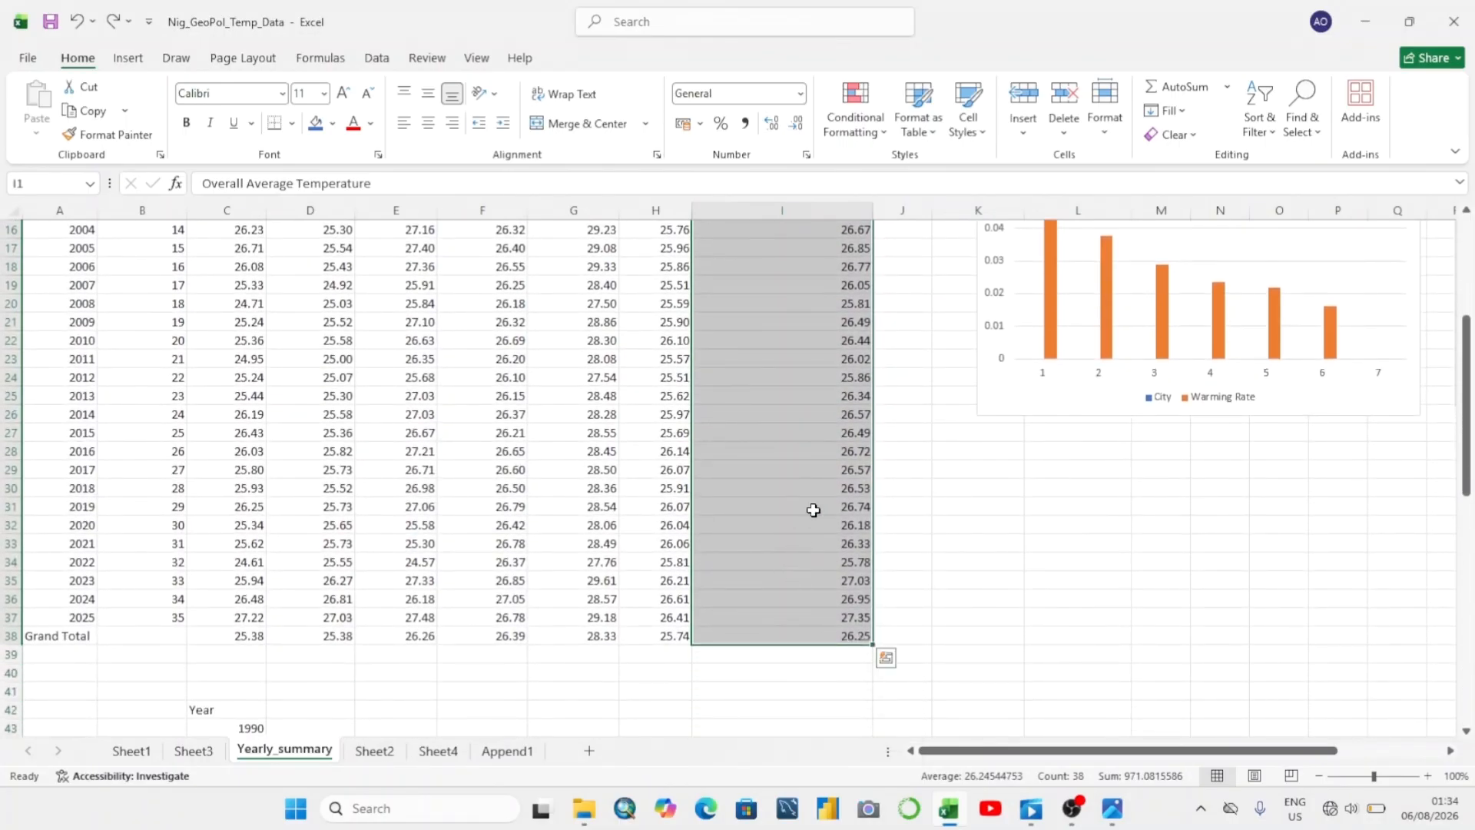
{"action": "right_click", "coordinate": [823, 434]}
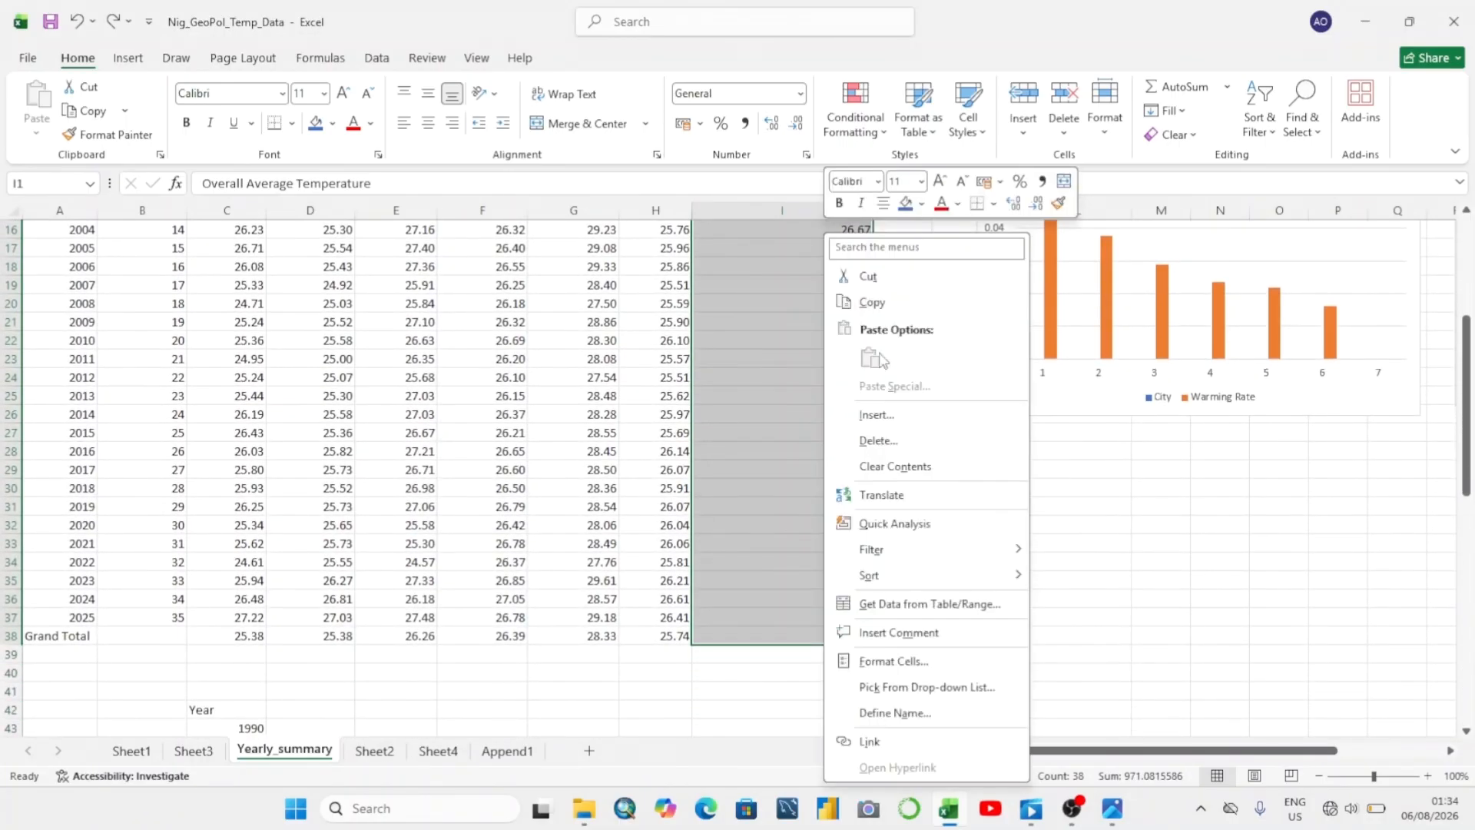
{"action": "left_click", "coordinate": [869, 302]}
Paste the copied temperatures as values at D42 beside the Year list, and widen column D to fit the header
{"action": "scroll", "coordinate": [858, 307], "scroll_direction": "up", "scroll_amount": 5}
{"action": "scroll", "coordinate": [858, 307], "scroll_direction": "down", "scroll_amount": 9}
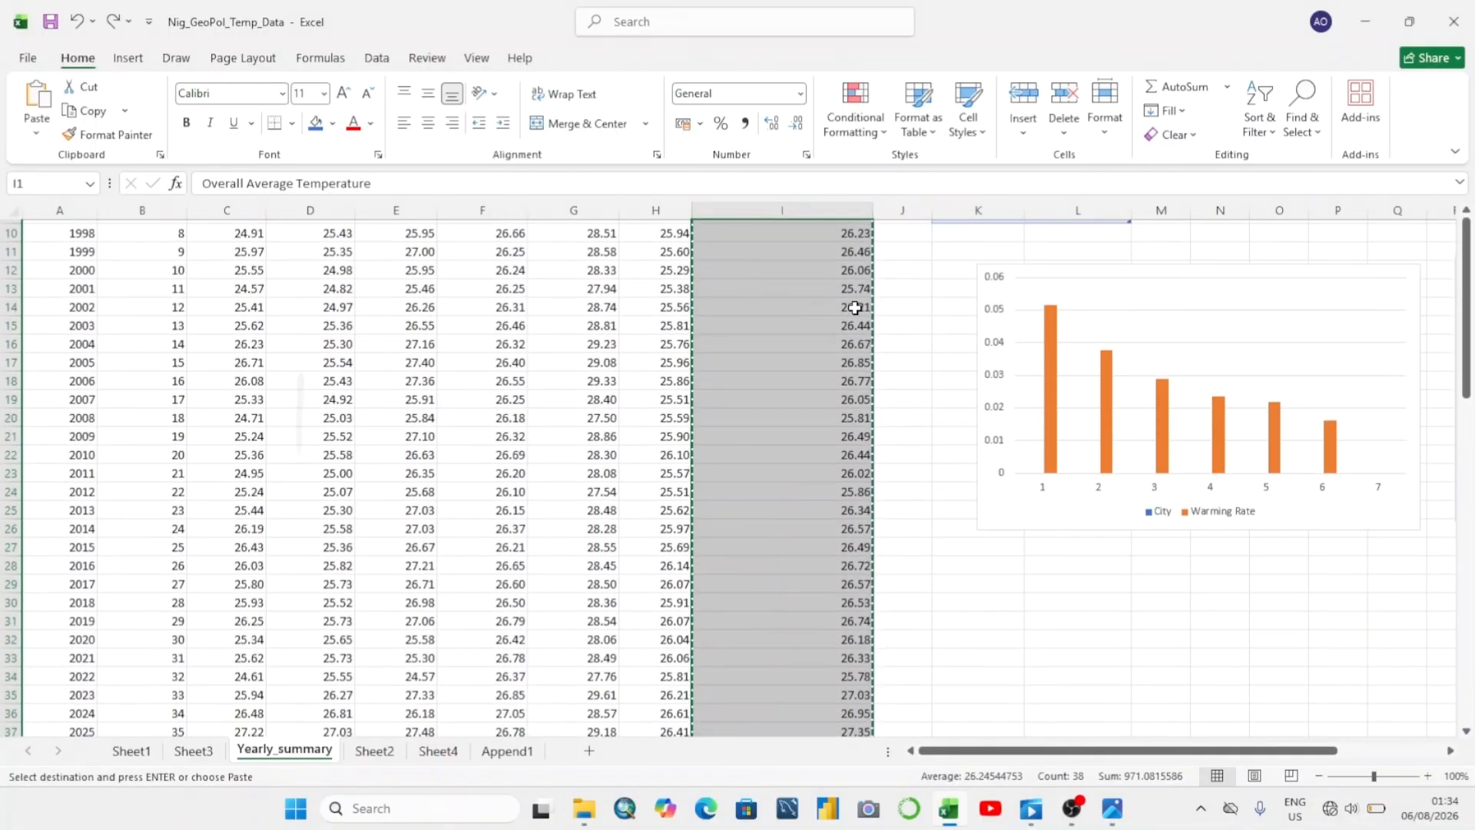
{"action": "left_click", "coordinate": [309, 503]}
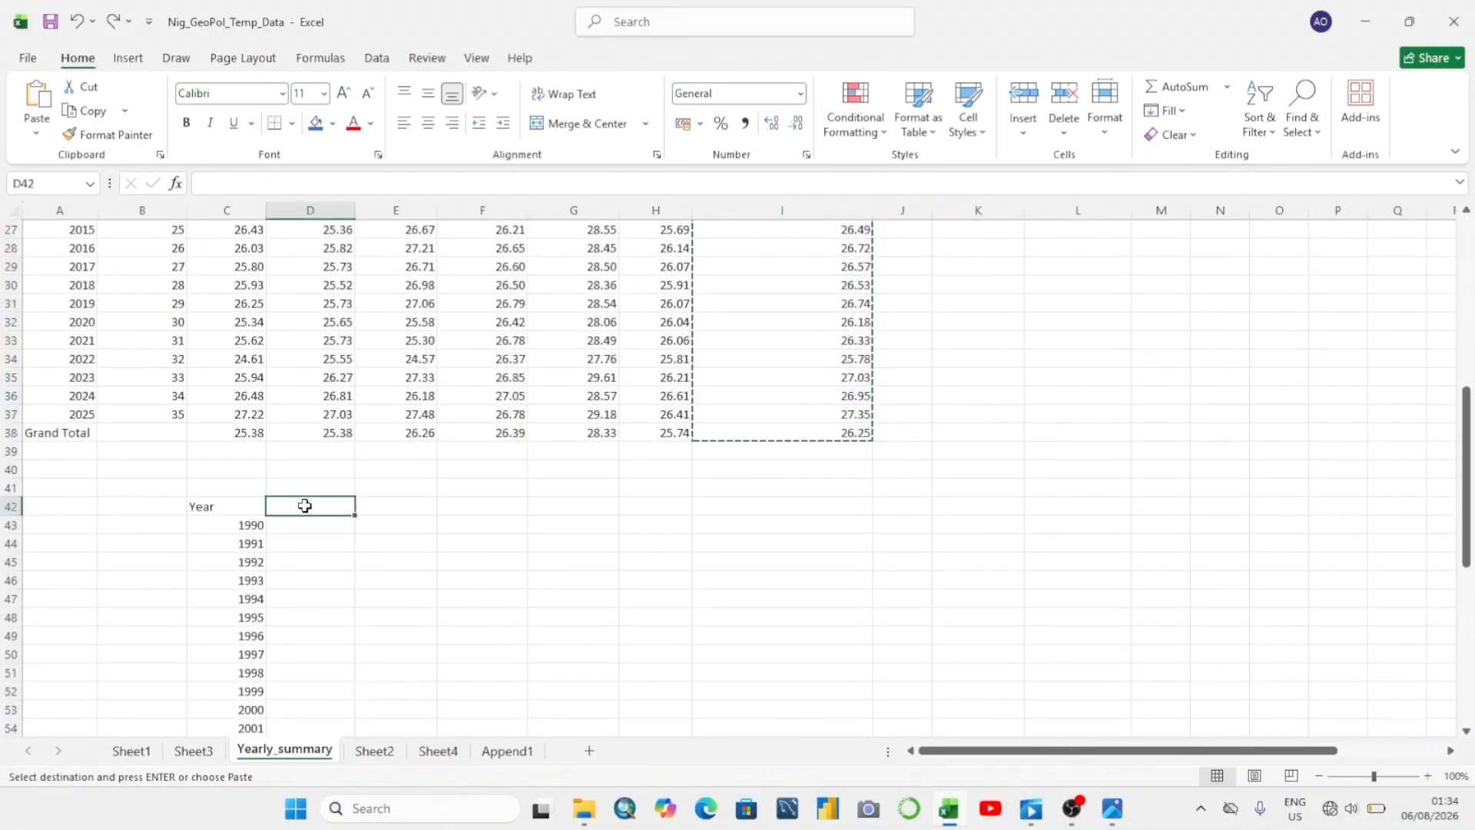
{"action": "right_click", "coordinate": [309, 503]}
{"action": "left_click", "coordinate": [379, 387]}
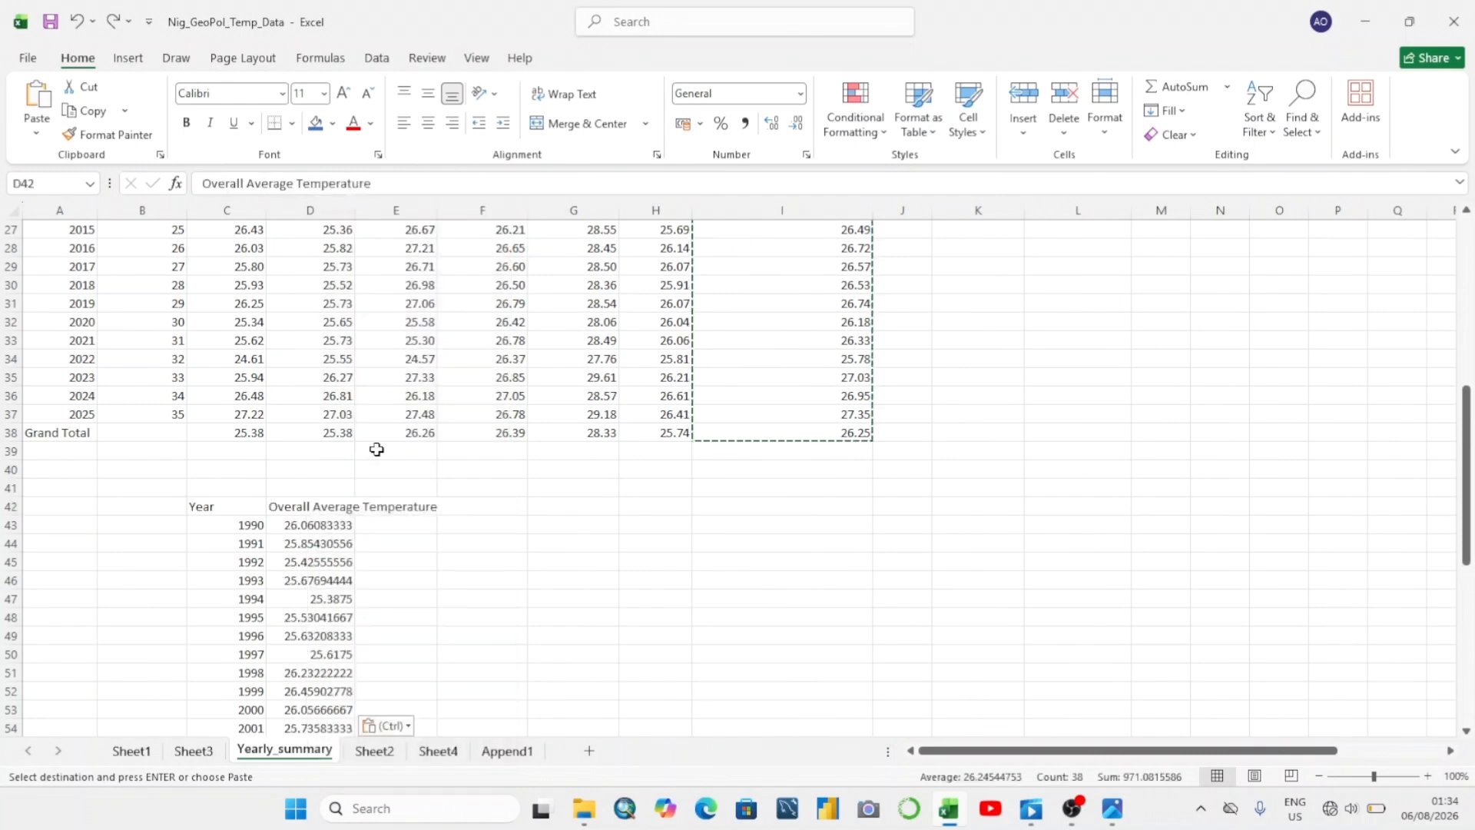
{"action": "left_click", "coordinate": [338, 210]}
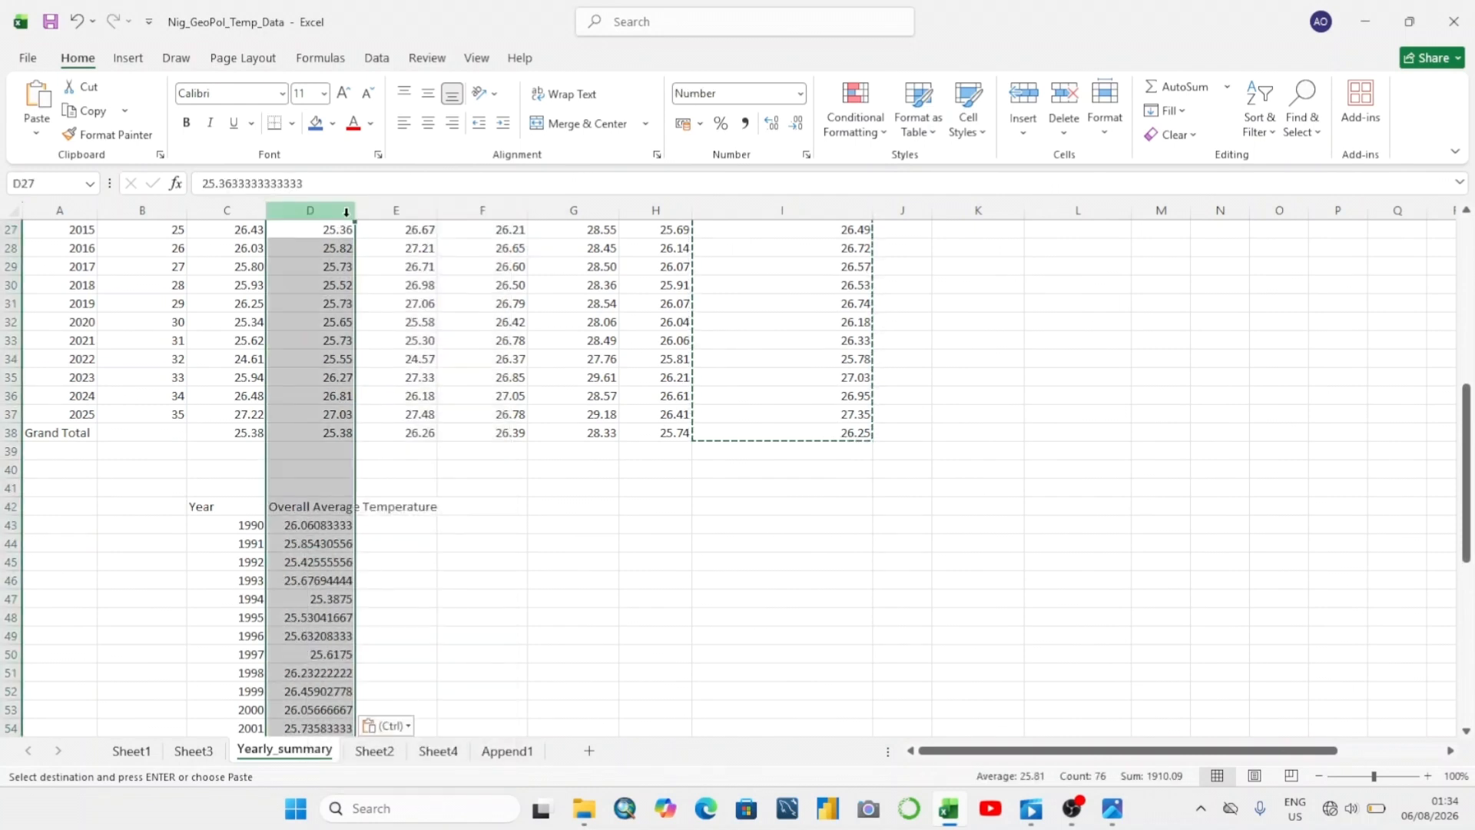
{"action": "left_click_drag", "start_coordinate": [355, 210], "coordinate": [453, 246]}
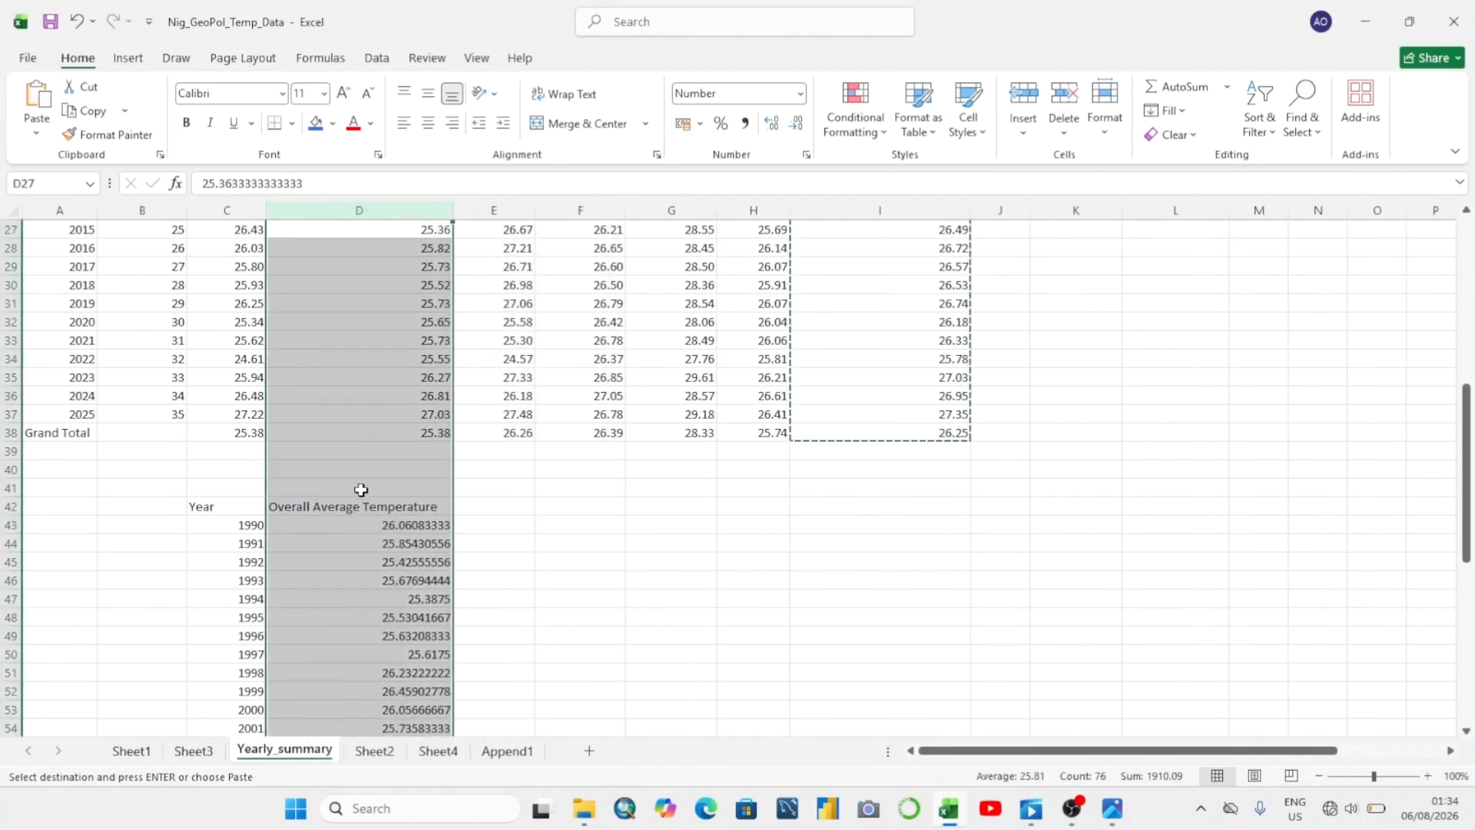
Reduce the pasted overall average temperatures in D43:D78 to two decimal places
{"action": "scroll", "coordinate": [359, 487], "scroll_direction": "down", "scroll_amount": 1}
{"action": "left_click", "coordinate": [307, 451]}
{"action": "left_click_drag", "start_coordinate": [310, 444], "coordinate": [412, 693]}
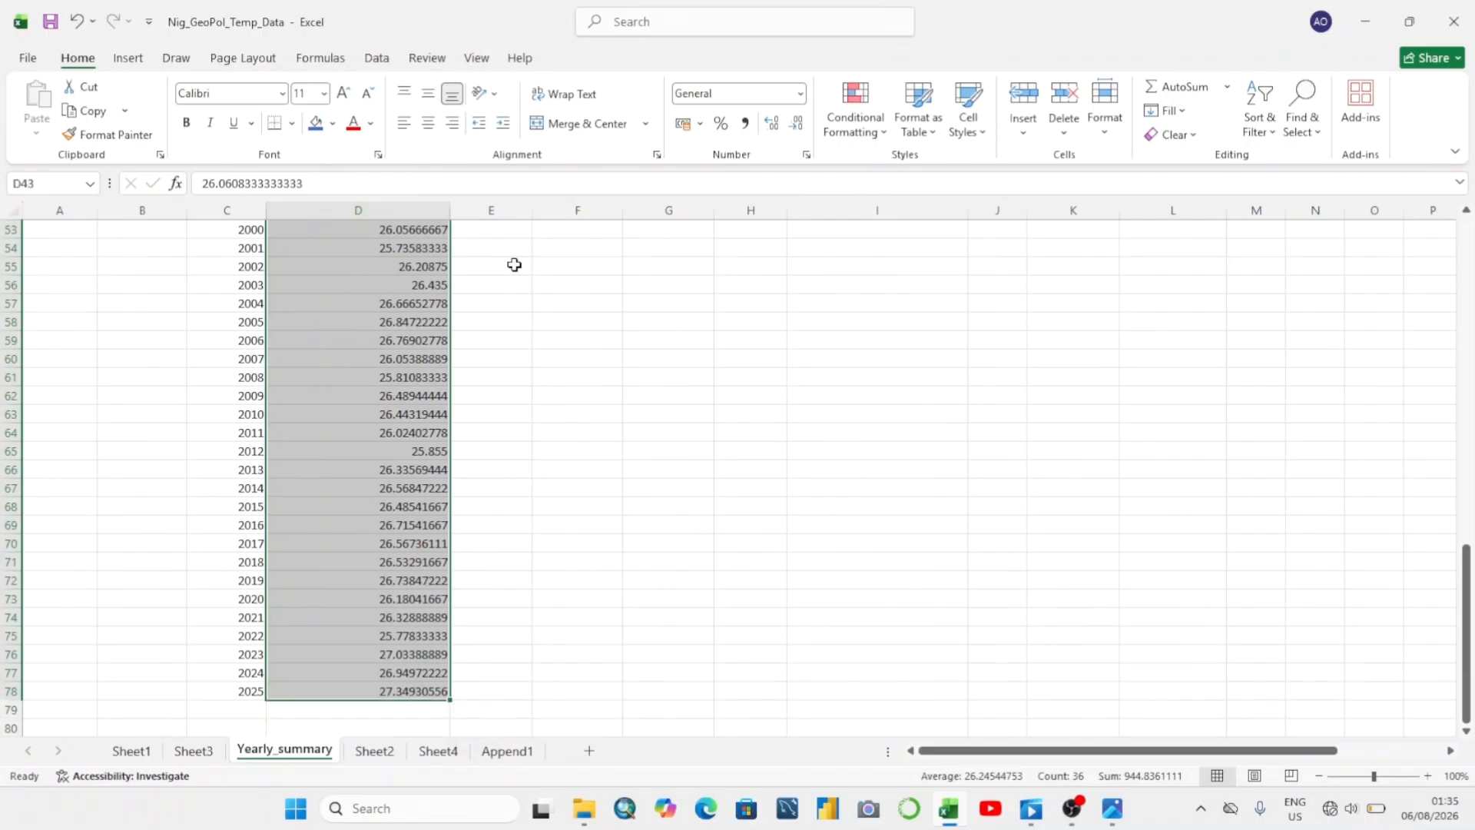
{"action": "left_click", "coordinate": [799, 124]}
{"action": "left_click", "coordinate": [798, 124]}
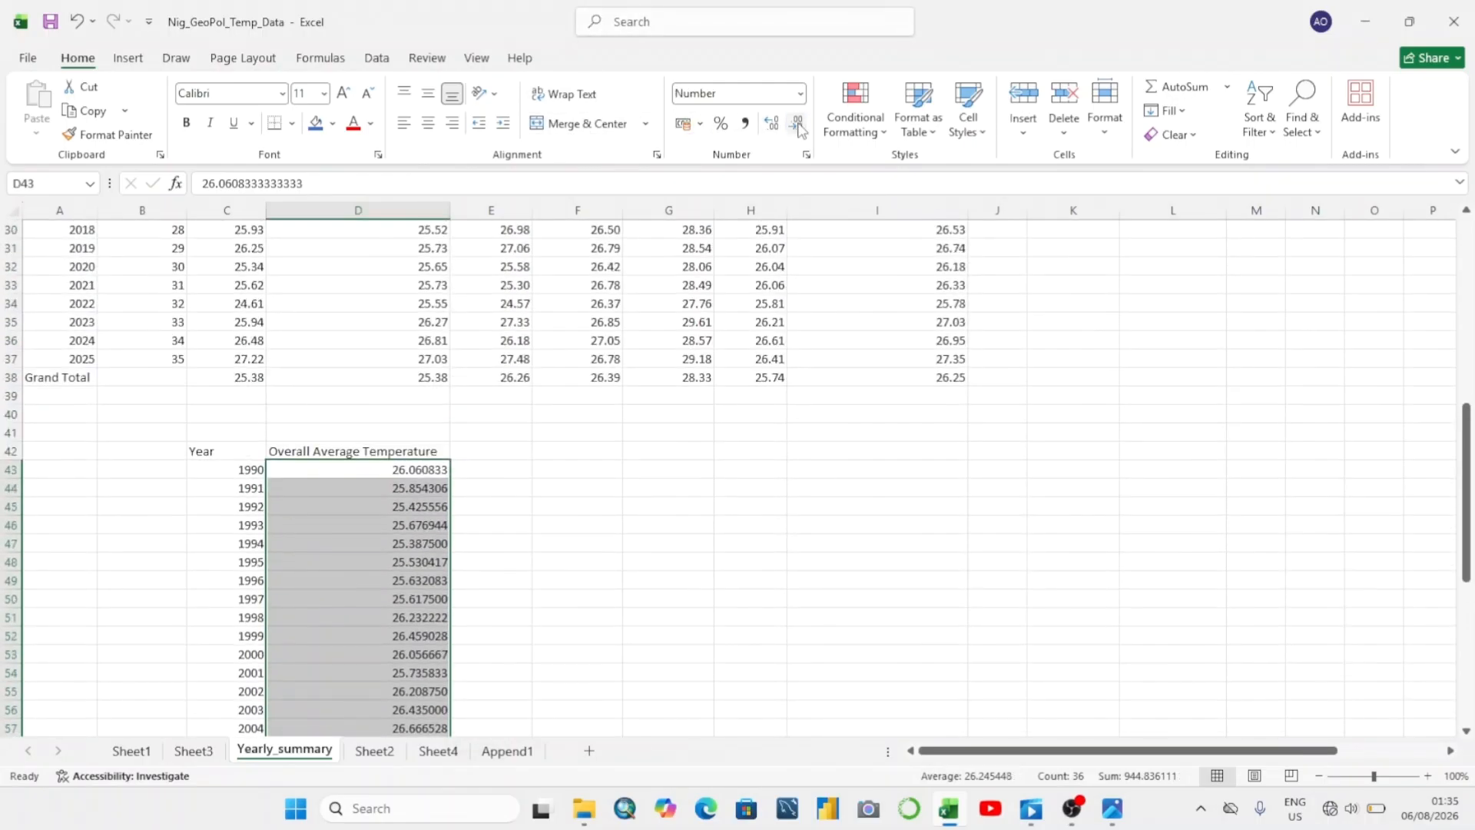
{"action": "left_click", "coordinate": [798, 124]}
{"action": "left_click", "coordinate": [798, 124]}
{"action": "left_click", "coordinate": [798, 124]}
{"action": "left_click", "coordinate": [798, 124]}
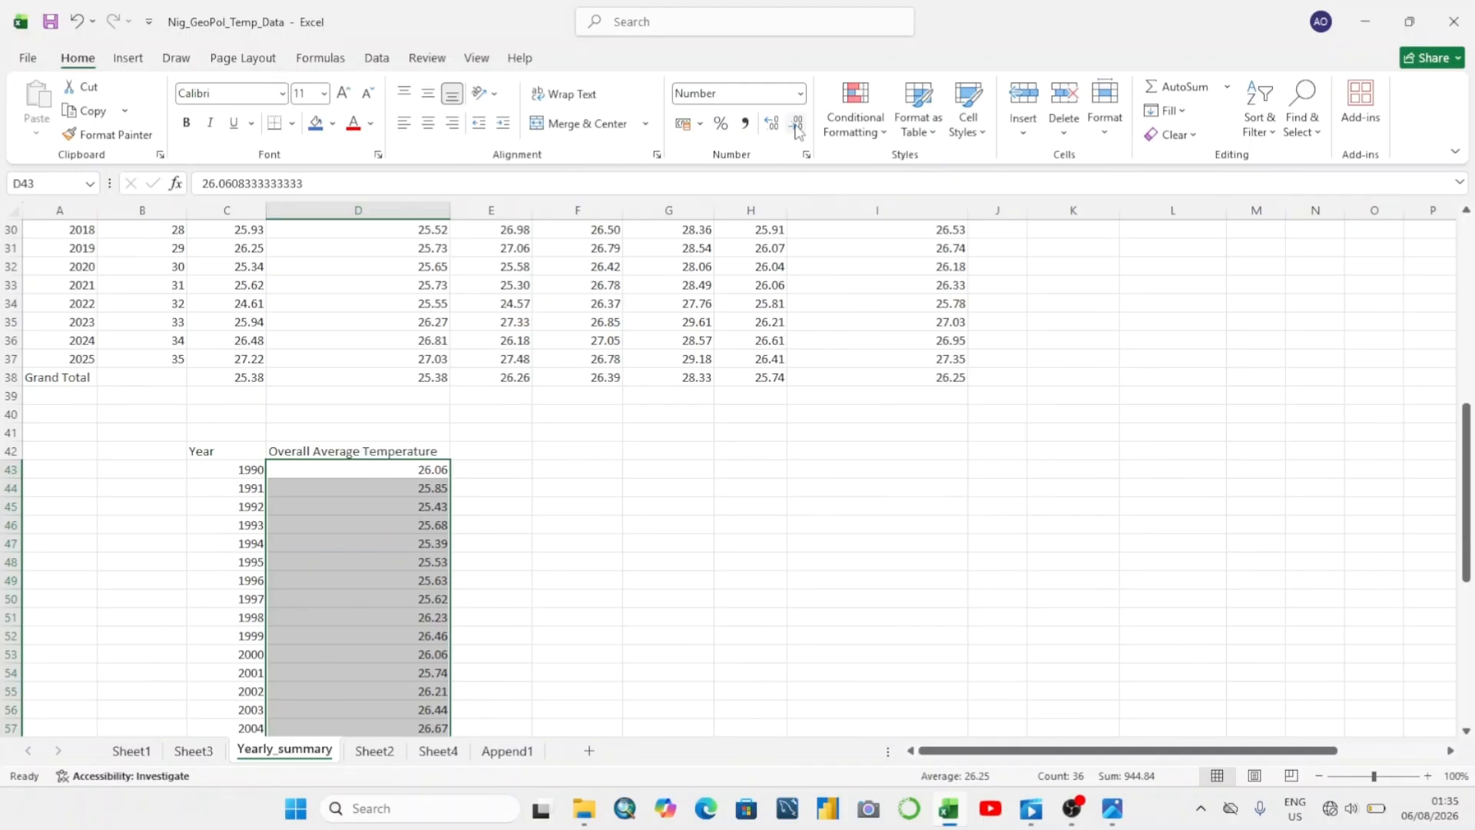
{"action": "left_click", "coordinate": [728, 561]}
Convert the Year and Overall Average Temperature range C42:D78 into a table with headers
{"action": "scroll", "coordinate": [729, 561], "scroll_direction": "down", "scroll_amount": 2}
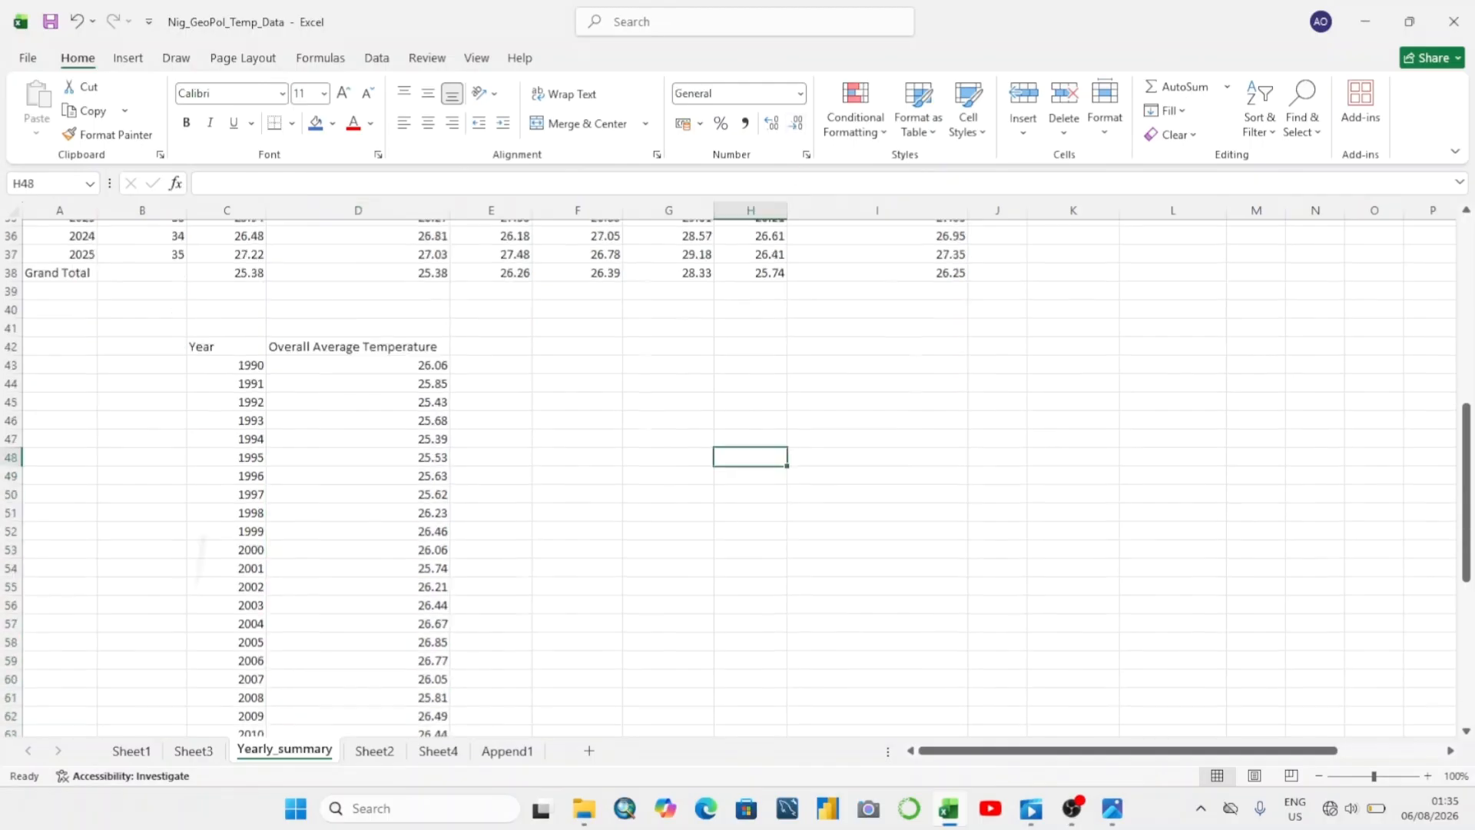
{"action": "scroll", "coordinate": [730, 476], "scroll_direction": "down", "scroll_amount": 8}
{"action": "scroll", "coordinate": [730, 476], "scroll_direction": "up", "scroll_amount": 7}
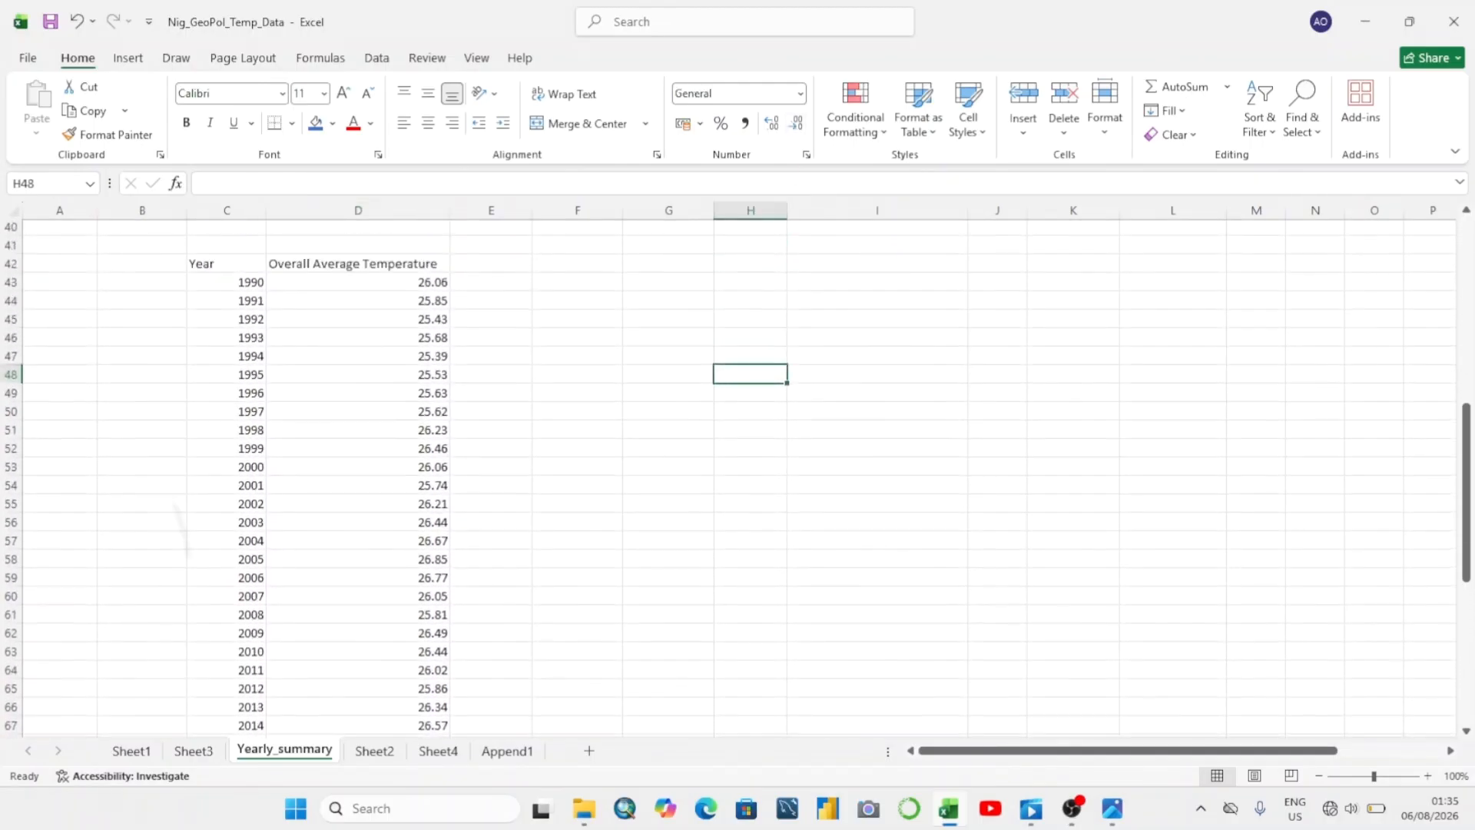
{"action": "scroll", "coordinate": [534, 507], "scroll_direction": "up", "scroll_amount": 2}
{"action": "left_click", "coordinate": [343, 484]}
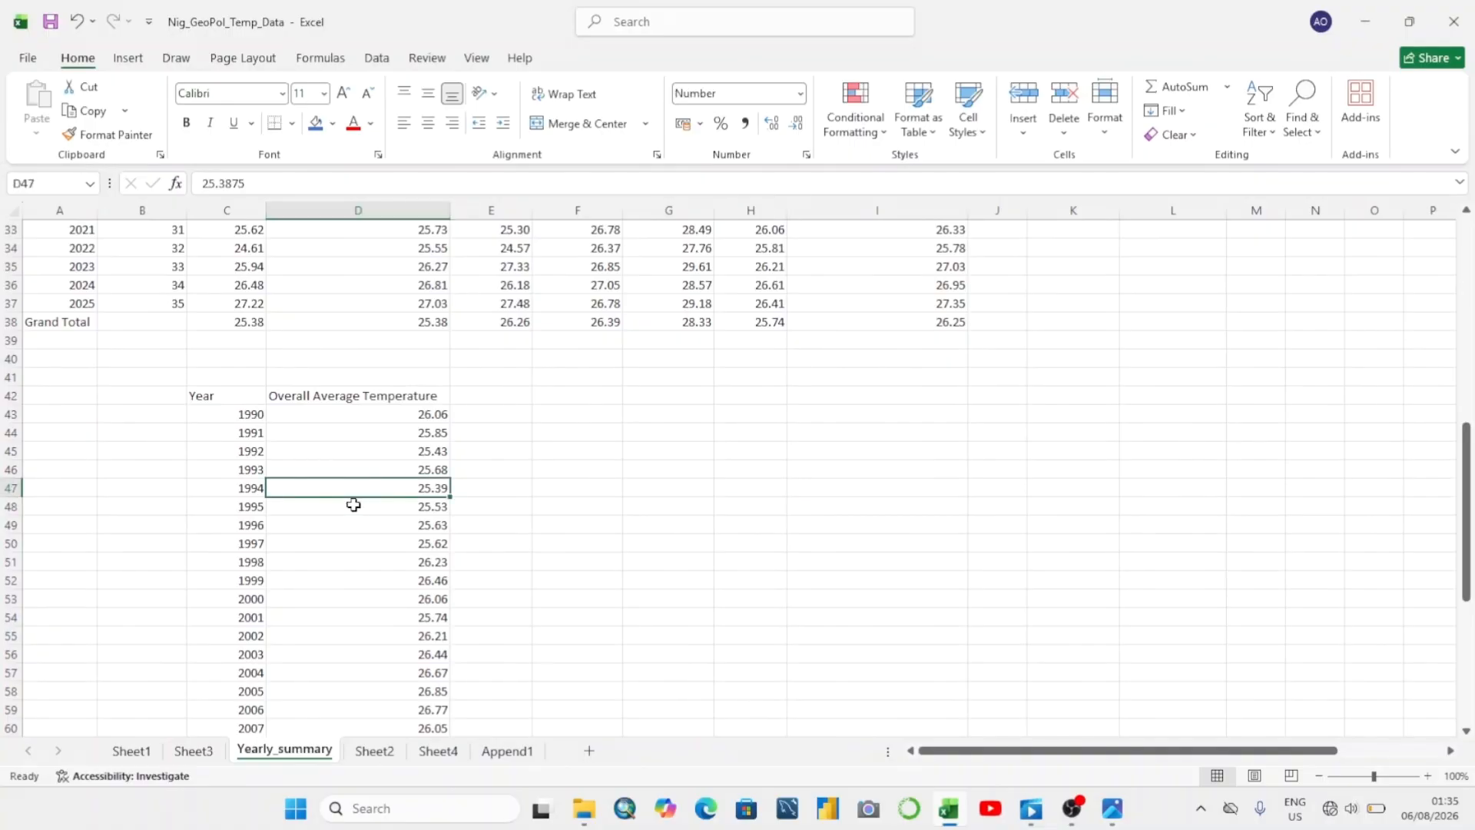
{"action": "key", "text": "ctrl+t"}
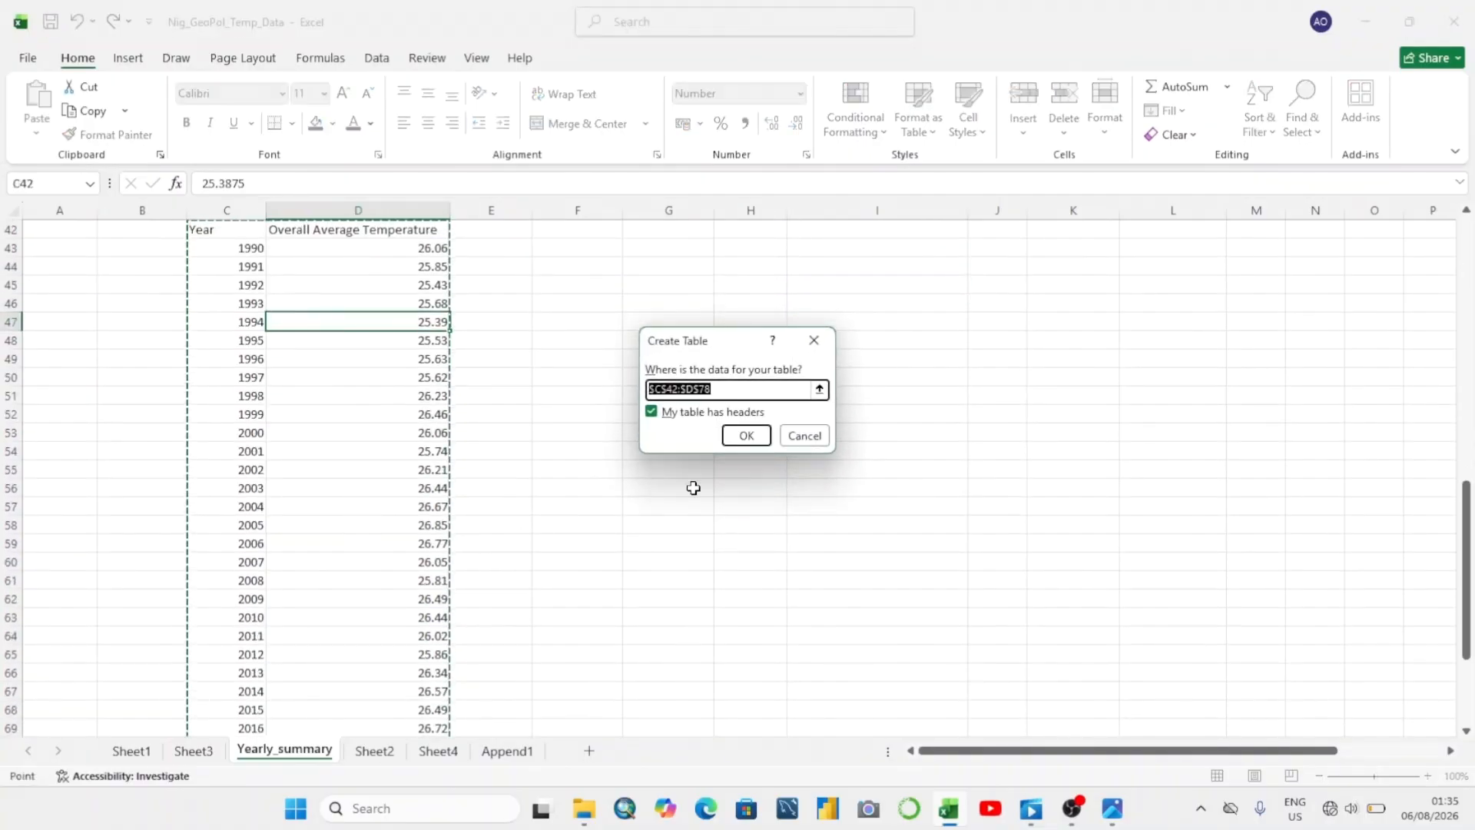
{"action": "left_click", "coordinate": [744, 437]}
{"action": "left_click", "coordinate": [695, 465]}
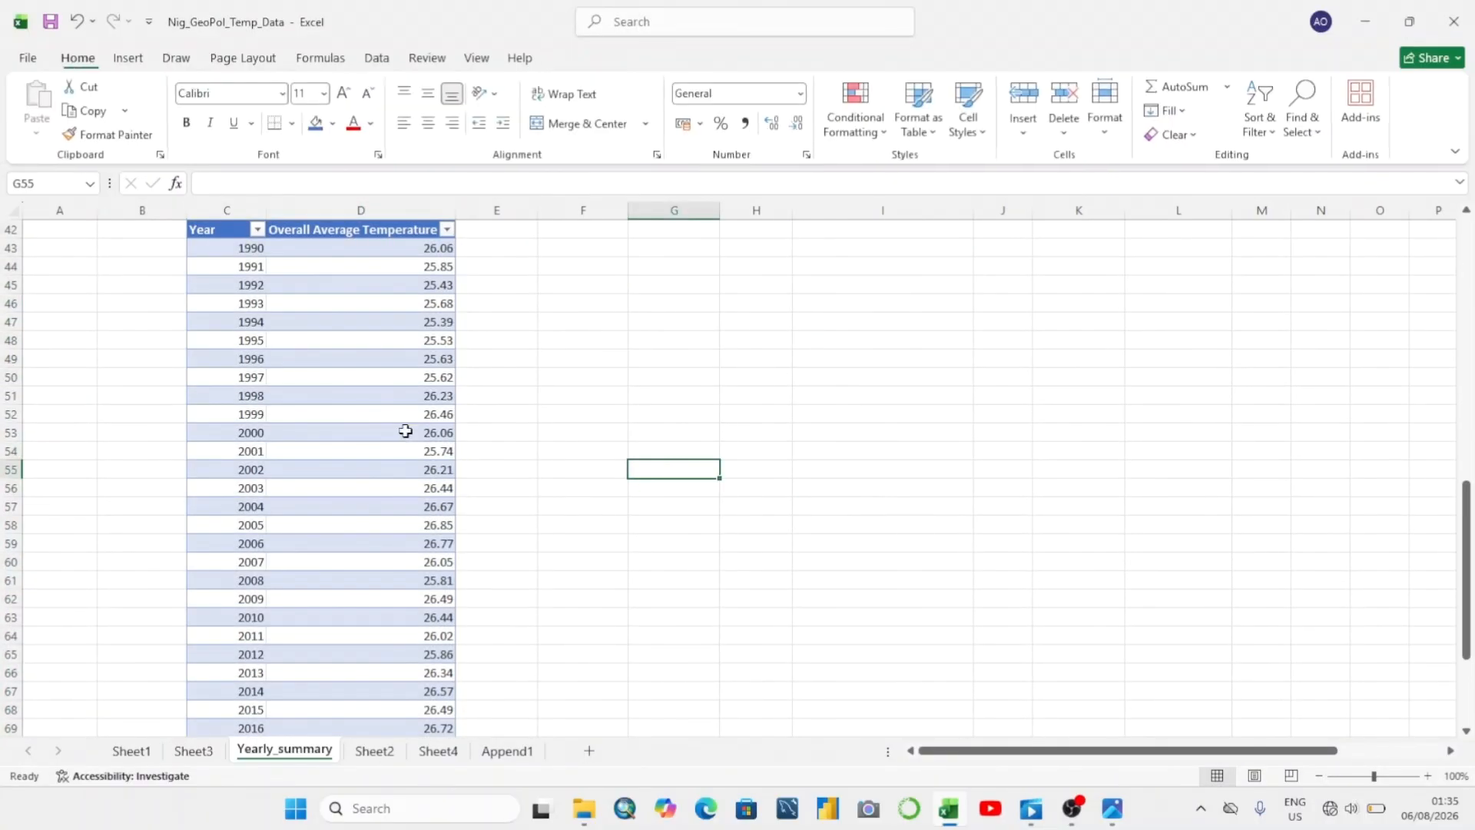
Insert a 2-D line chart from the Year and Overall Average Temperature table
{"action": "left_click", "coordinate": [408, 430]}
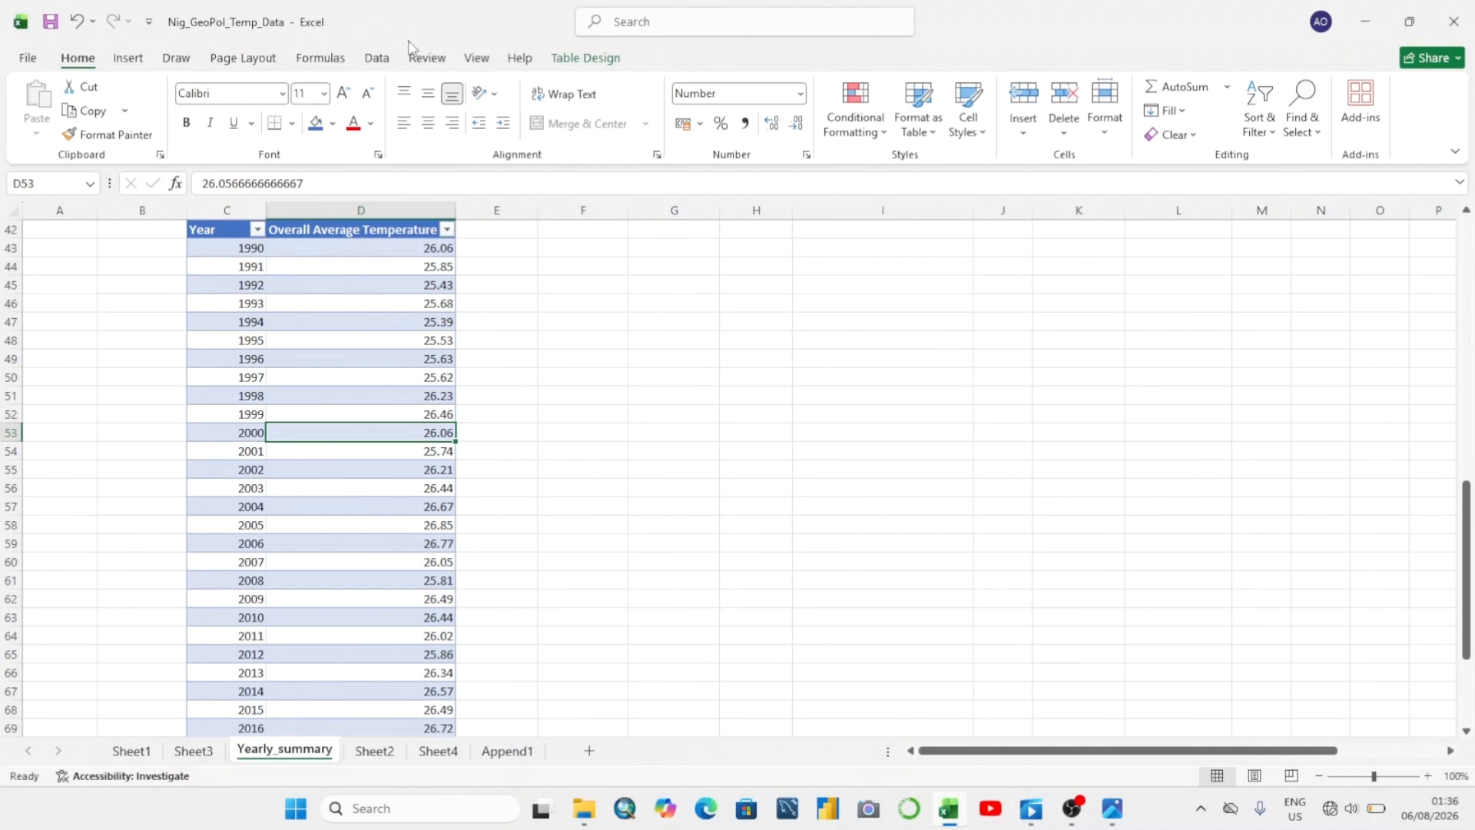
{"action": "left_click", "coordinate": [127, 58]}
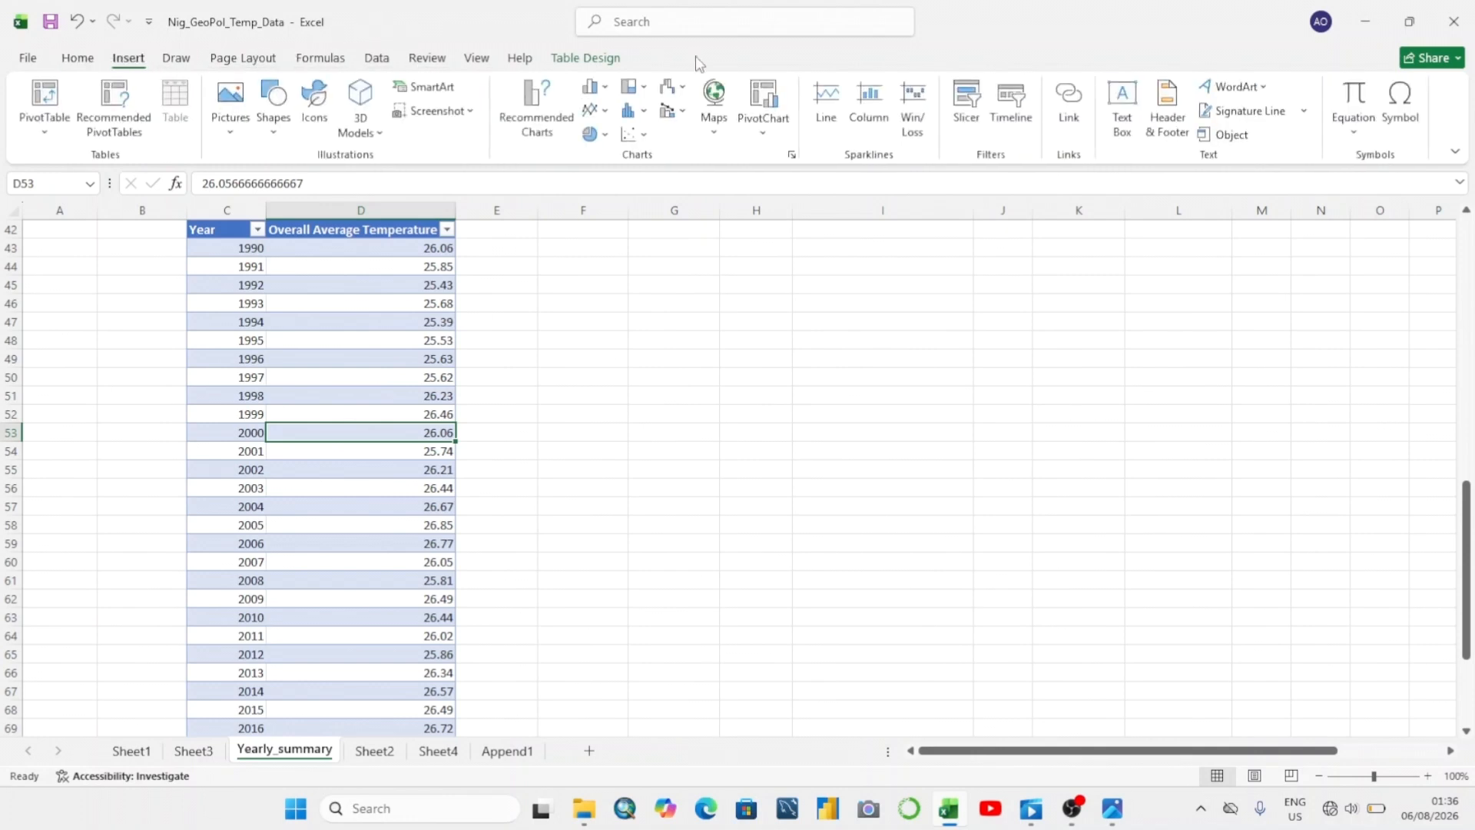
{"action": "left_click", "coordinate": [607, 112]}
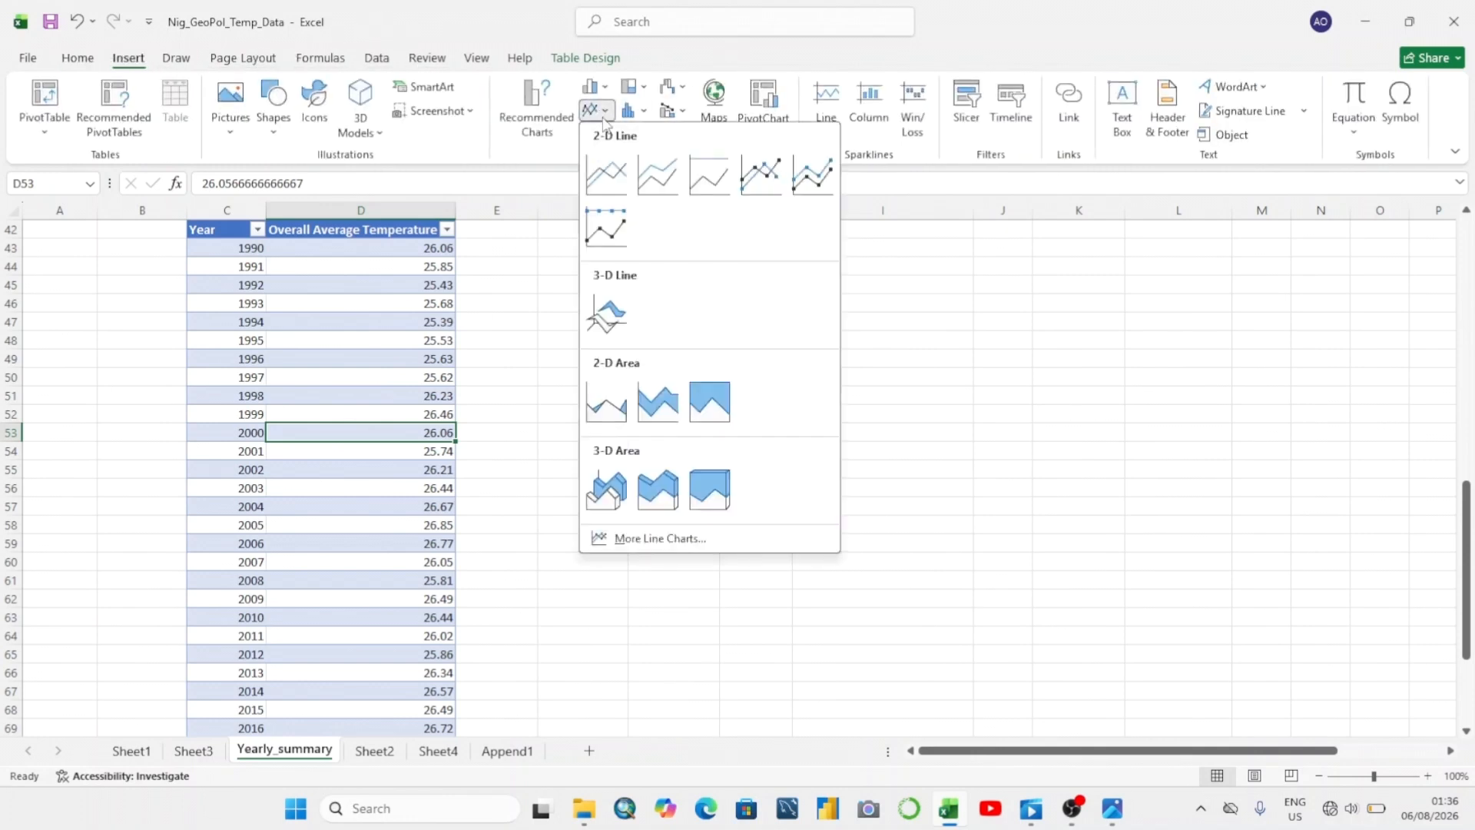
{"action": "left_click", "coordinate": [605, 172]}
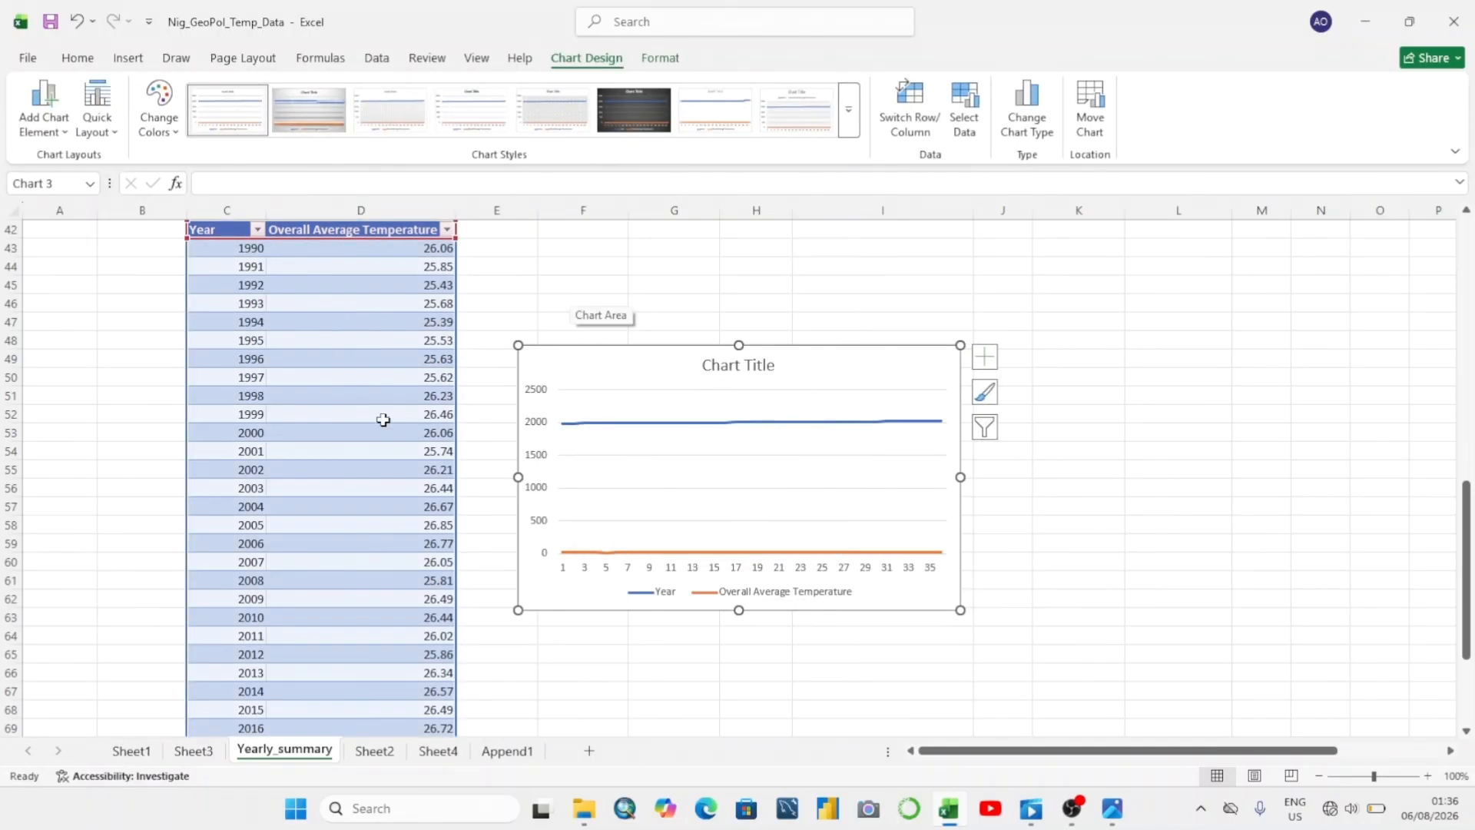
Exclude the Year series from the line chart's data source, keeping only Overall Average Temperature
{"action": "left_click", "coordinate": [885, 490]}
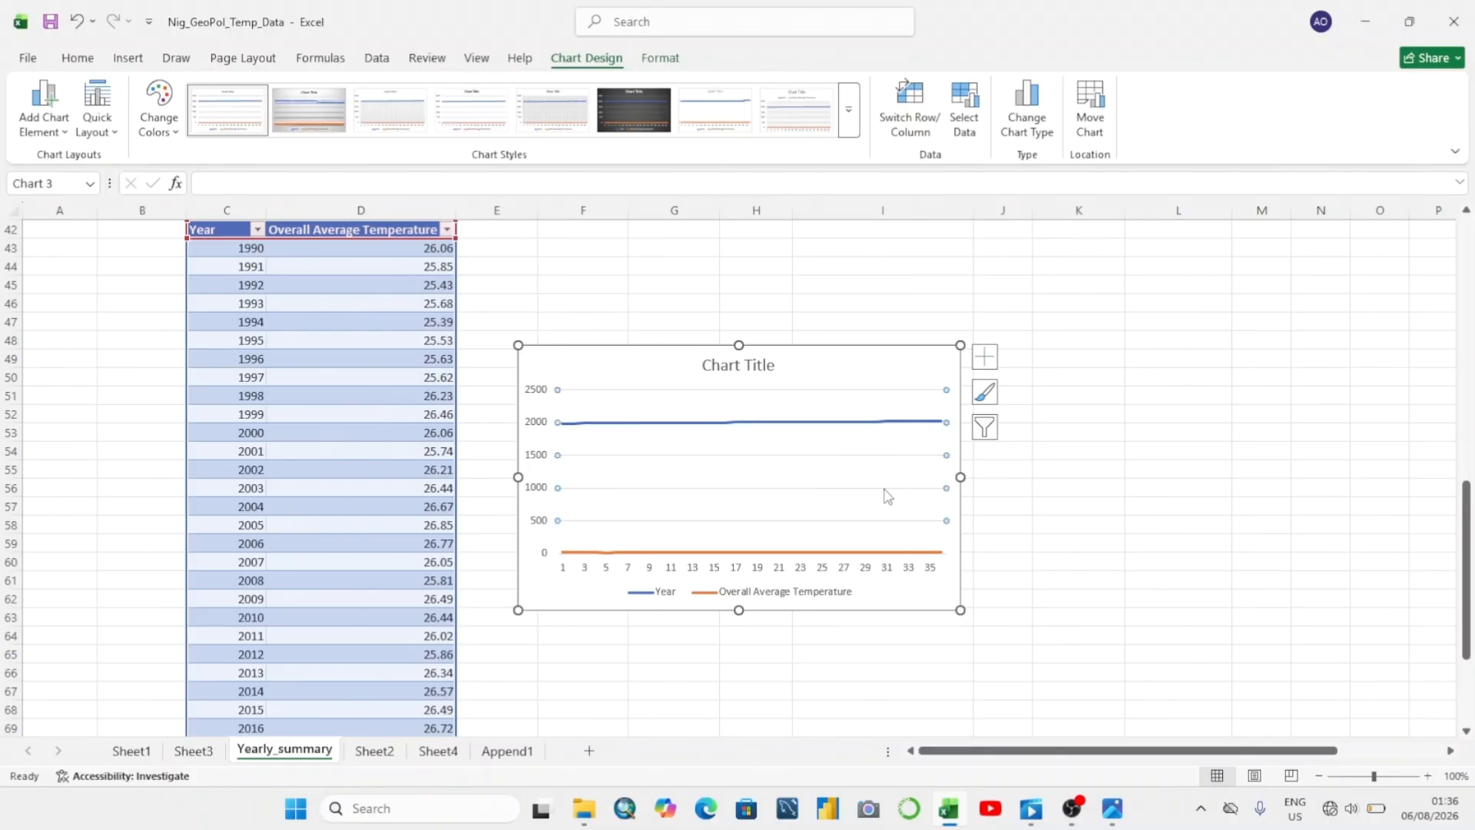
{"action": "left_click", "coordinate": [851, 513]}
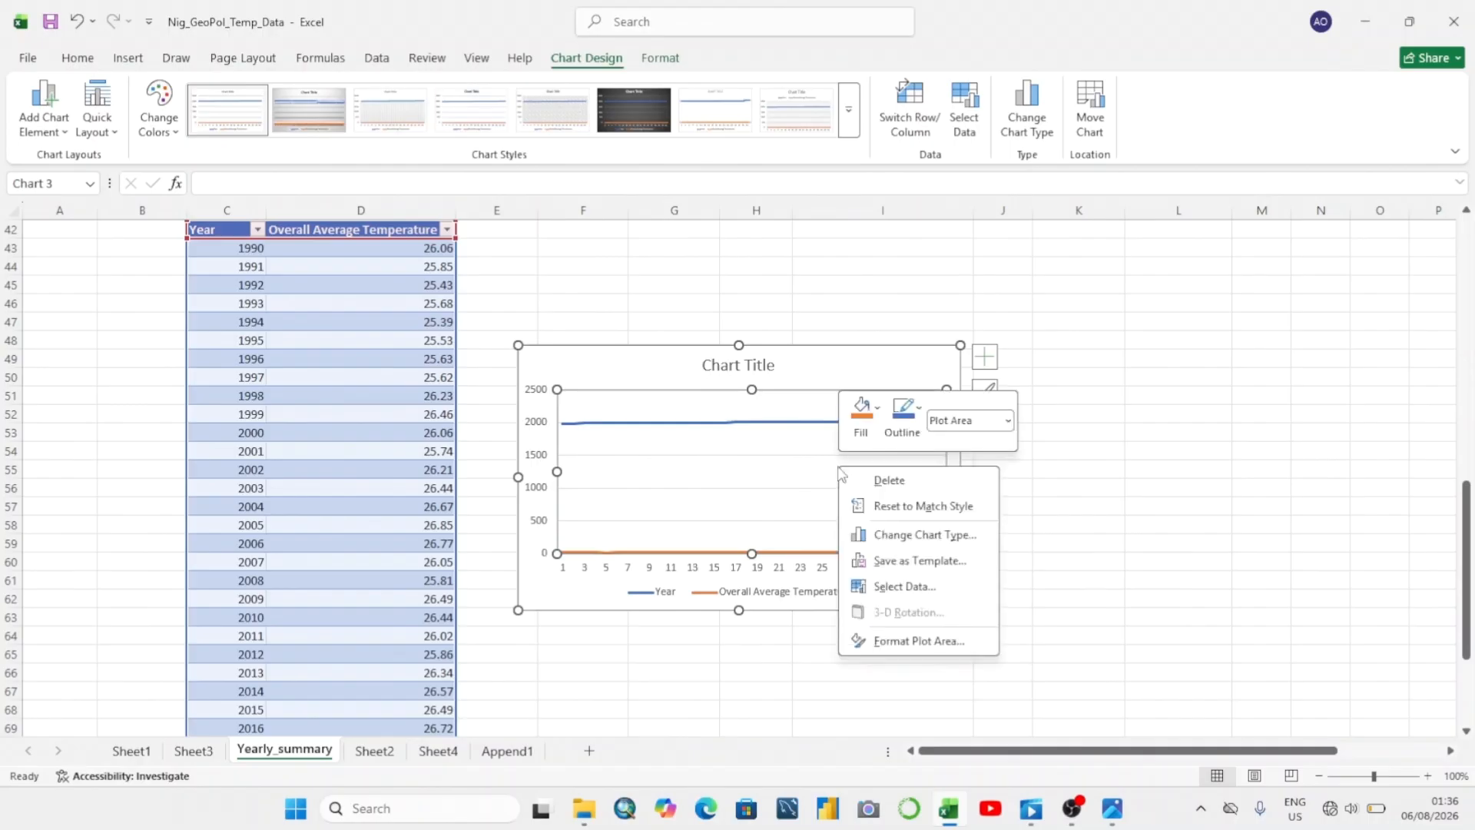
{"action": "right_click", "coordinate": [841, 467]}
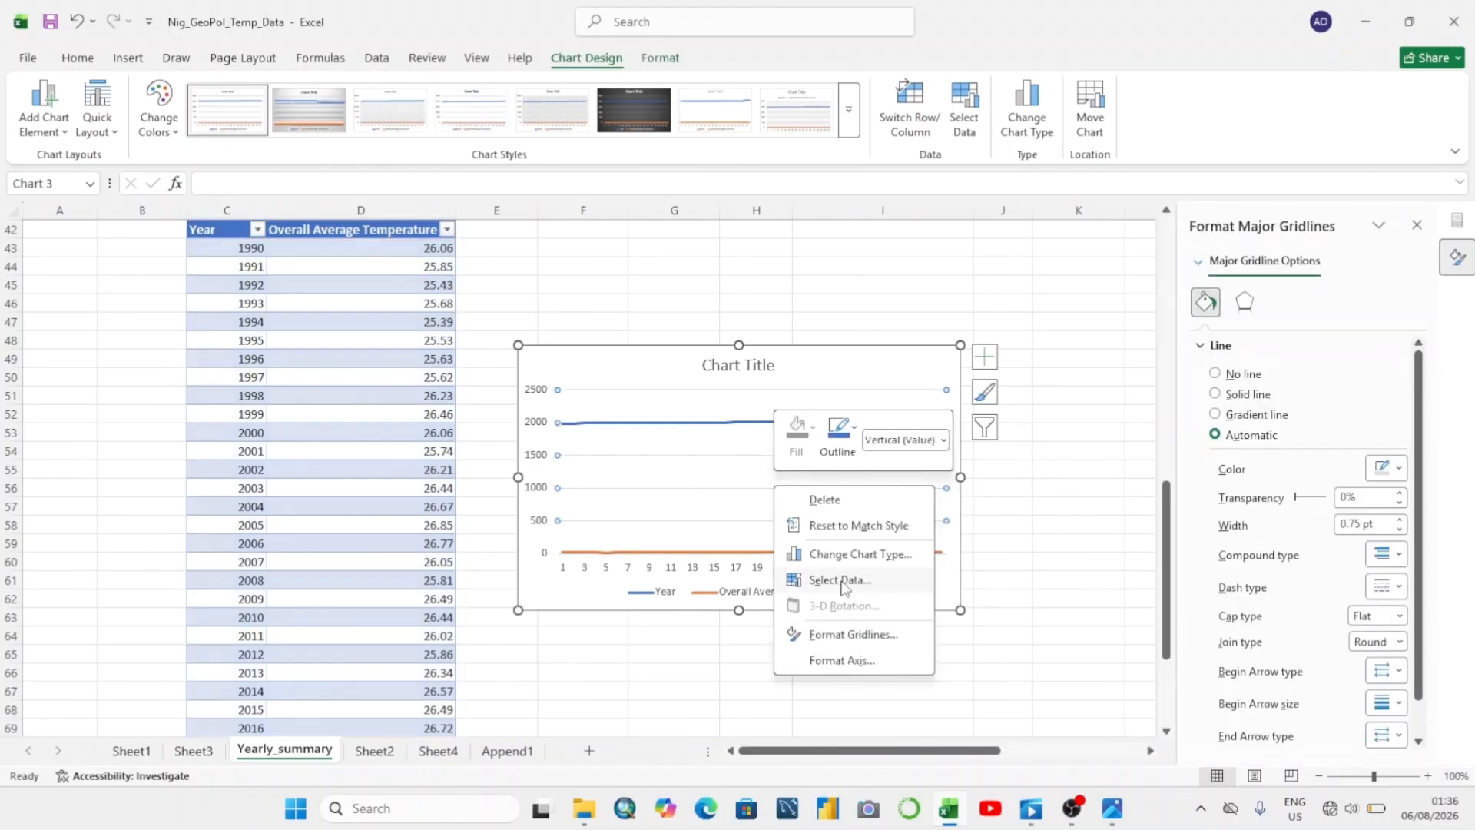
{"action": "left_click", "coordinate": [824, 582]}
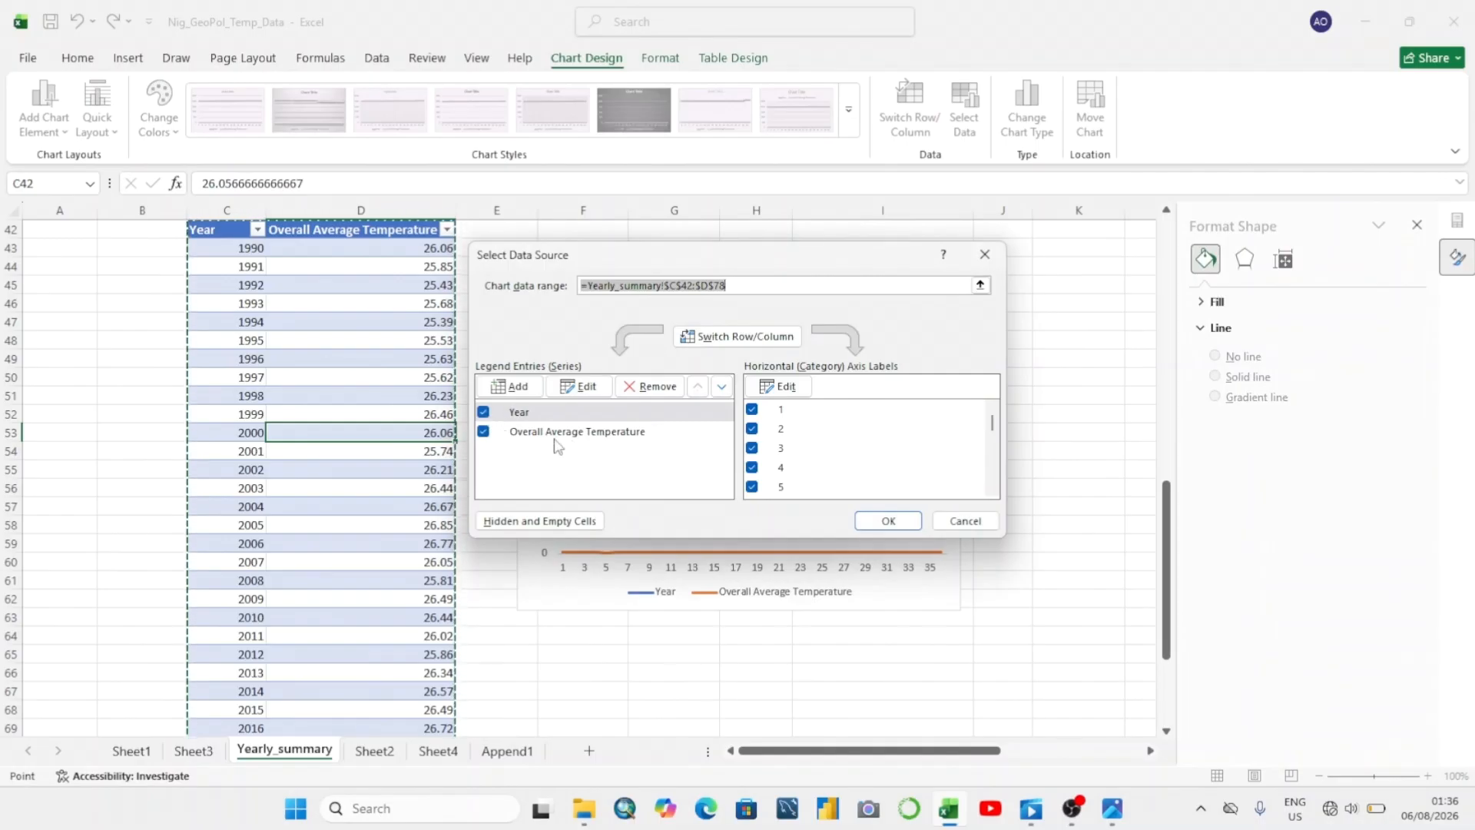
{"action": "left_click", "coordinate": [483, 413]}
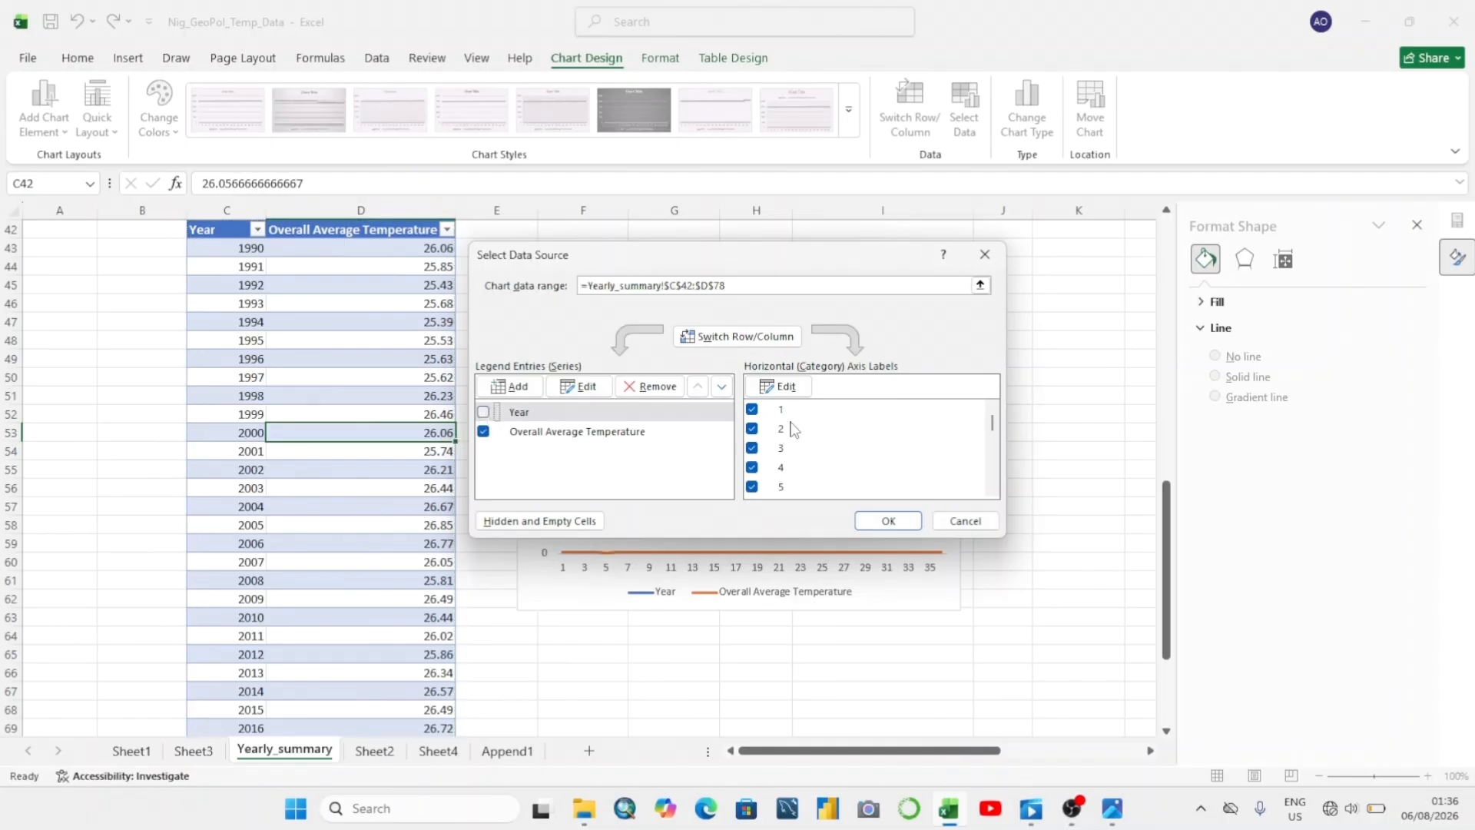
Set the line chart's horizontal axis label range to =Yearly_summary!$C$42 and apply the data source changes
{"action": "left_click", "coordinate": [787, 389]}
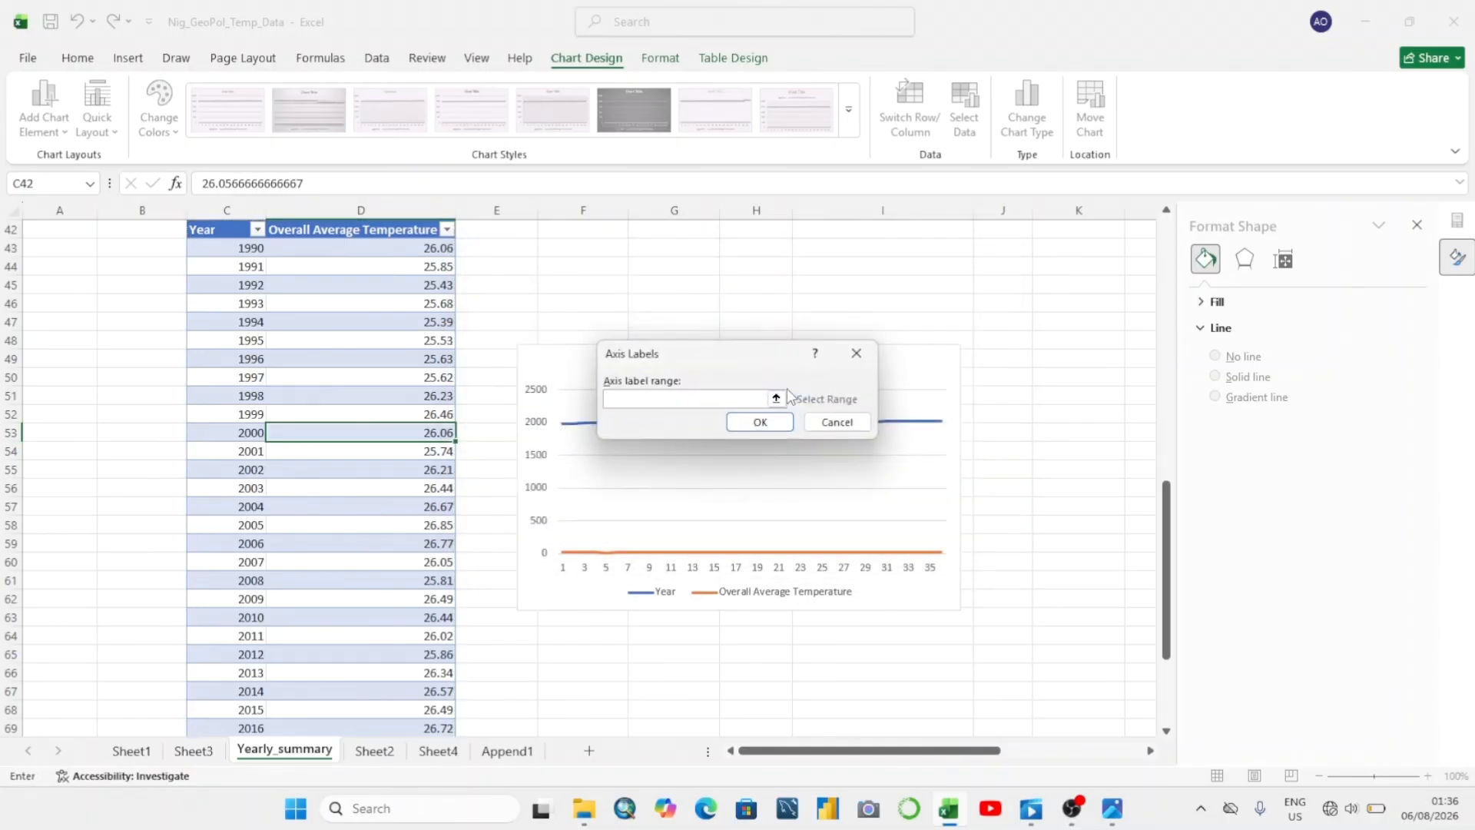
{"action": "left_click", "coordinate": [220, 235]}
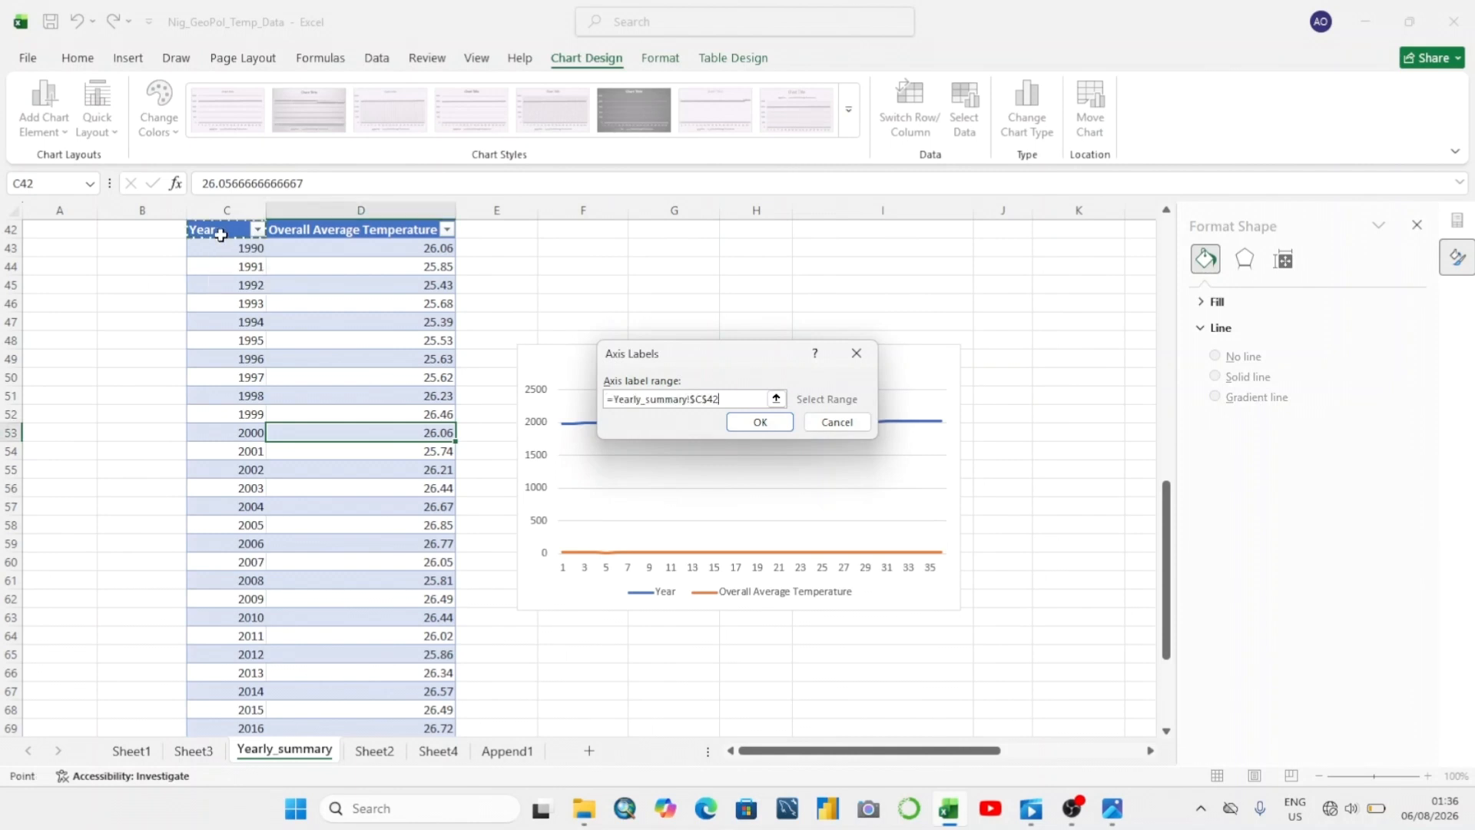
{"action": "left_click", "coordinate": [766, 422]}
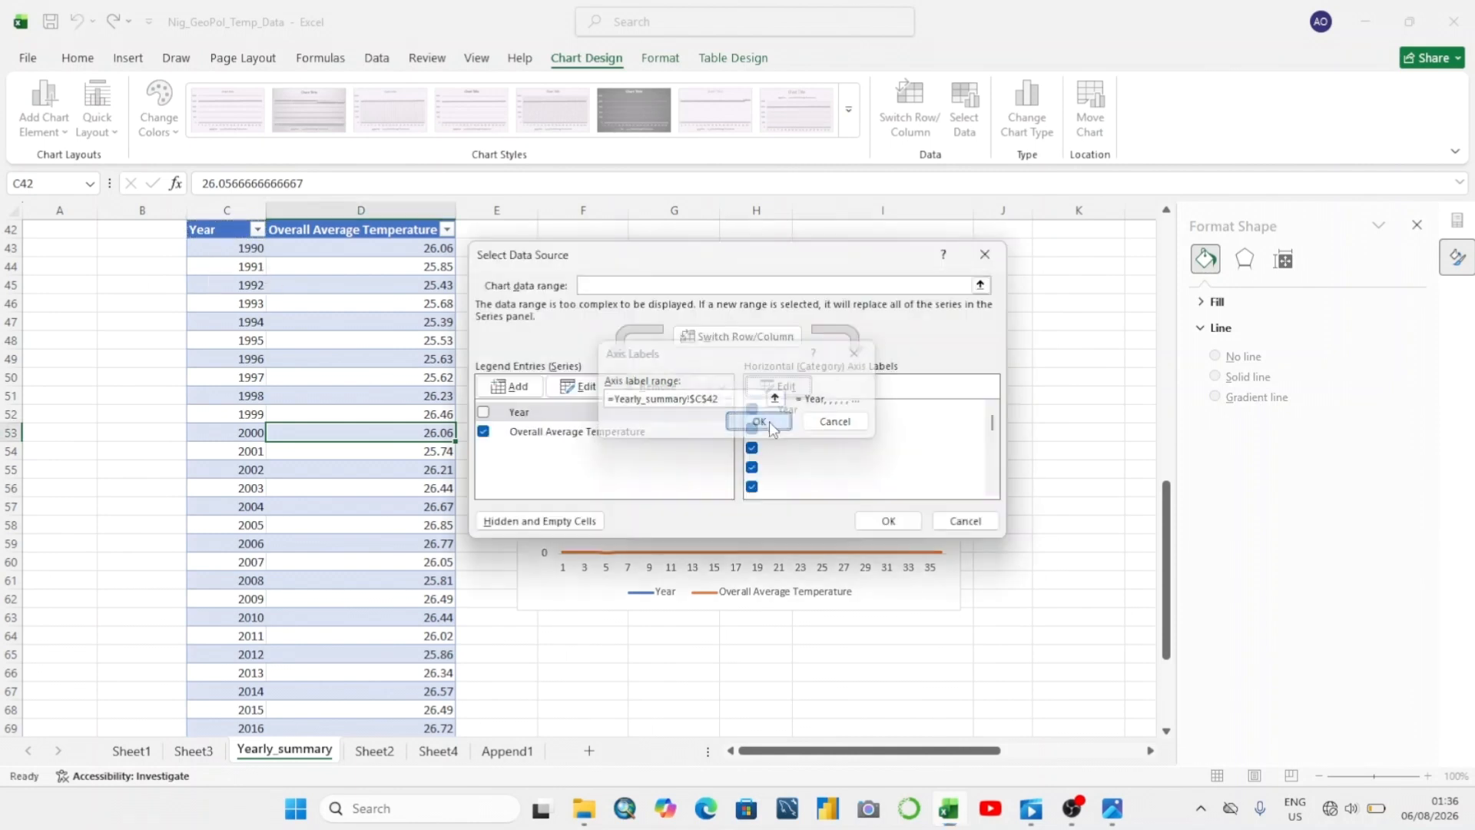
{"action": "left_click", "coordinate": [888, 522]}
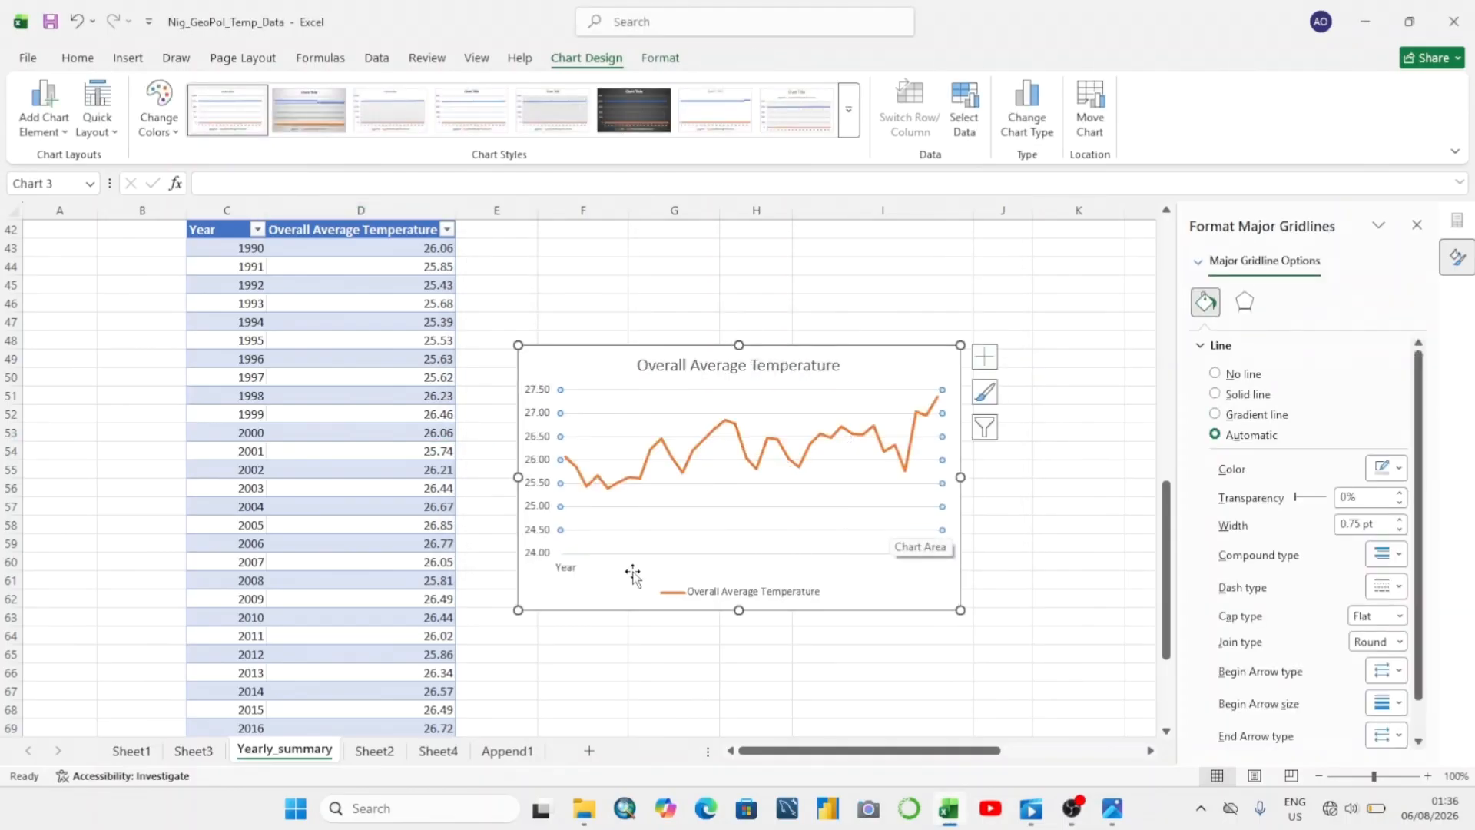
Move the line chart slightly up and to the right beside the table, and add a linear trendline
{"action": "left_click_drag", "start_coordinate": [696, 420], "coordinate": [739, 361]}
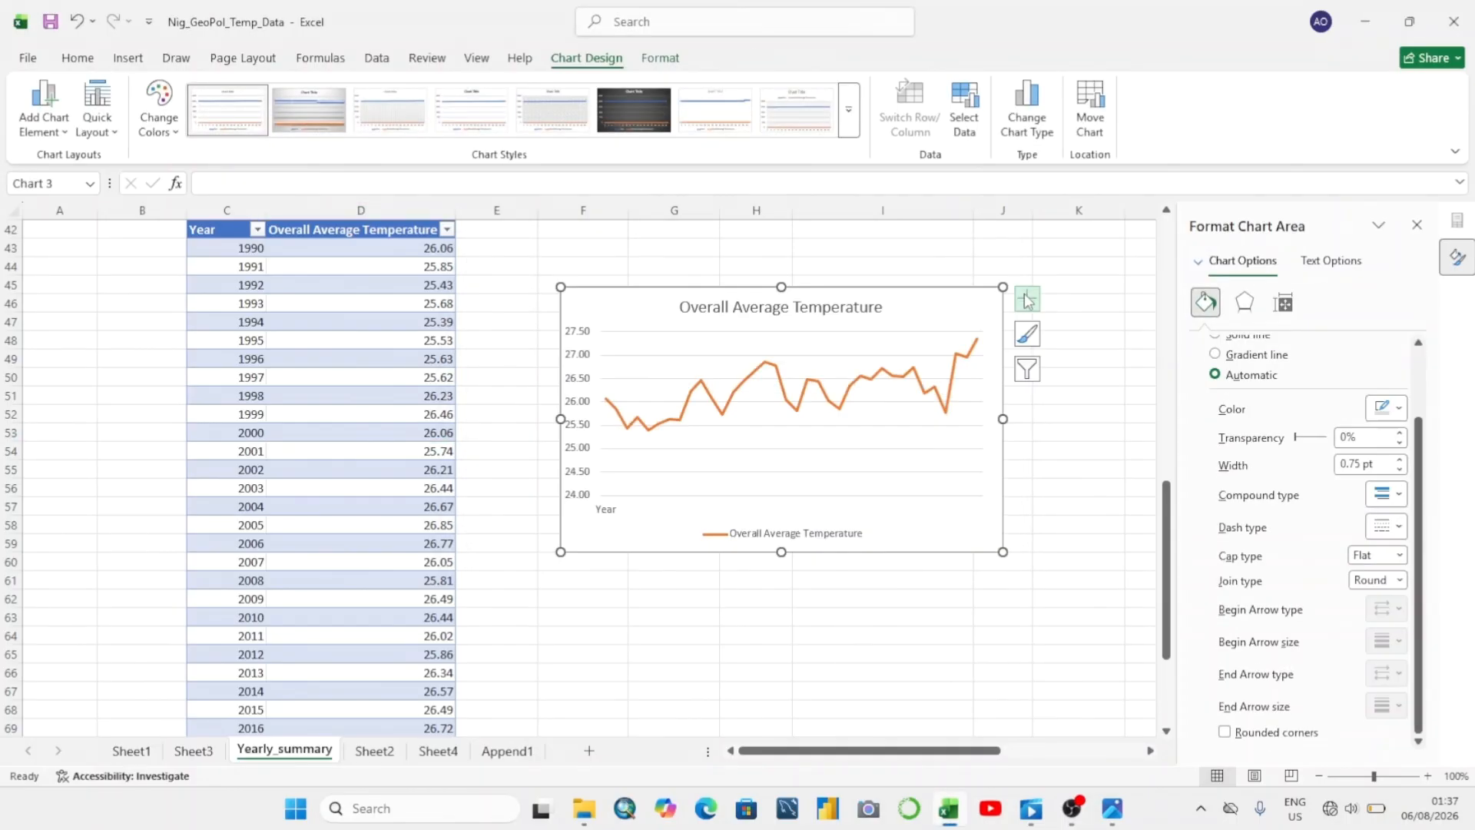
{"action": "left_click", "coordinate": [1027, 301]}
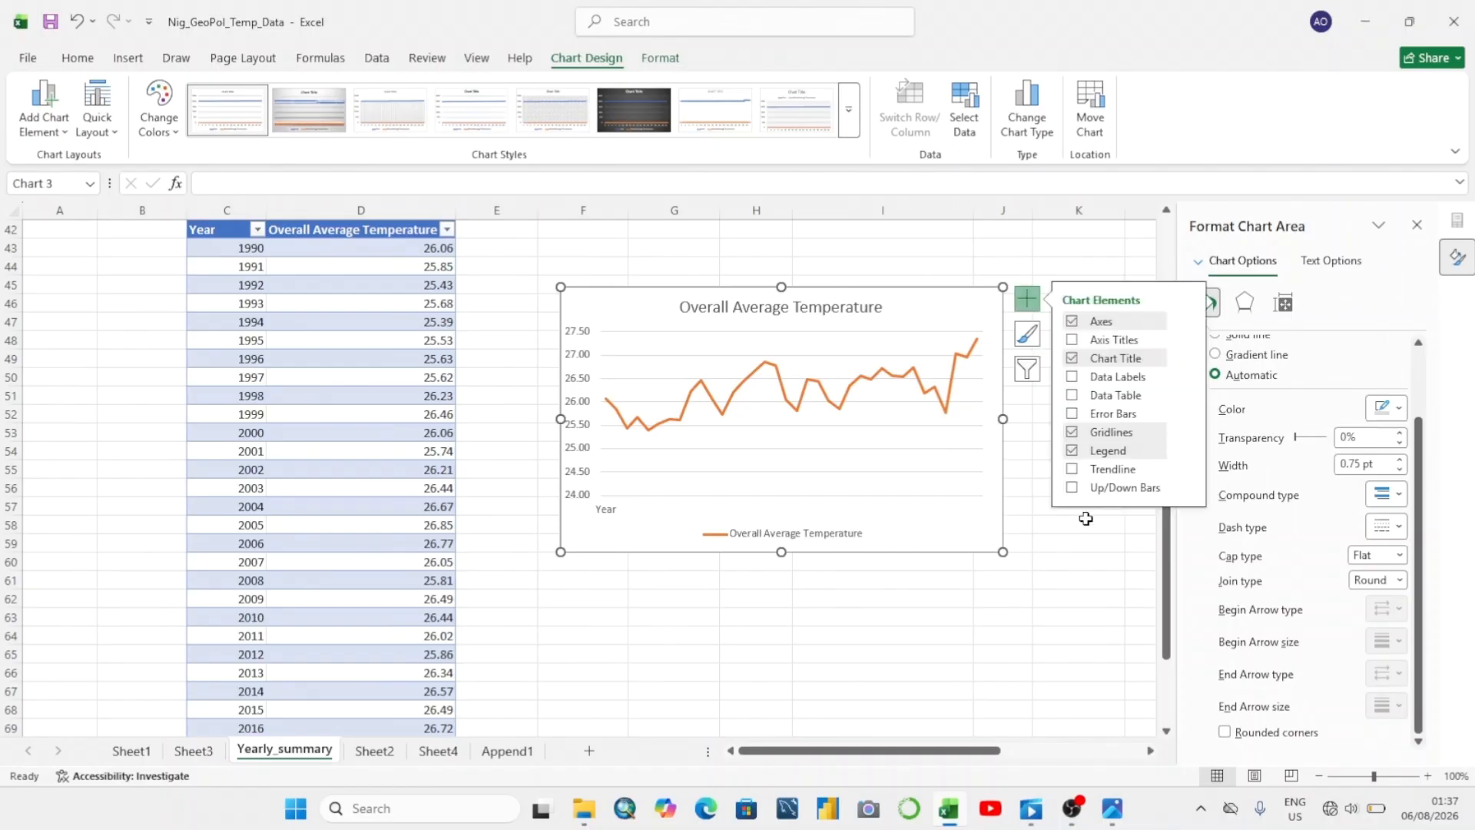
{"action": "left_click", "coordinate": [1074, 471]}
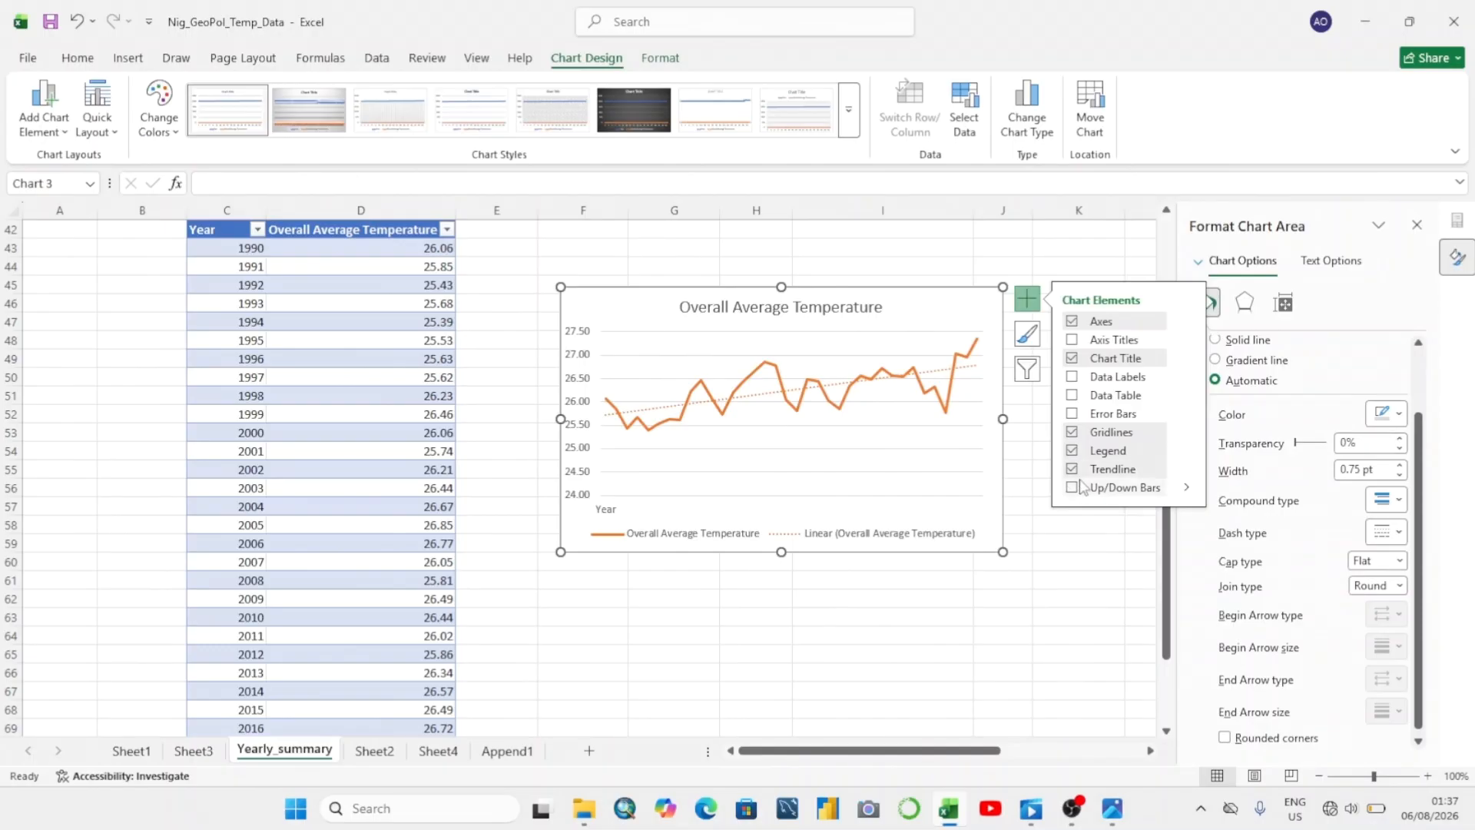
{"action": "left_click", "coordinate": [1033, 424]}
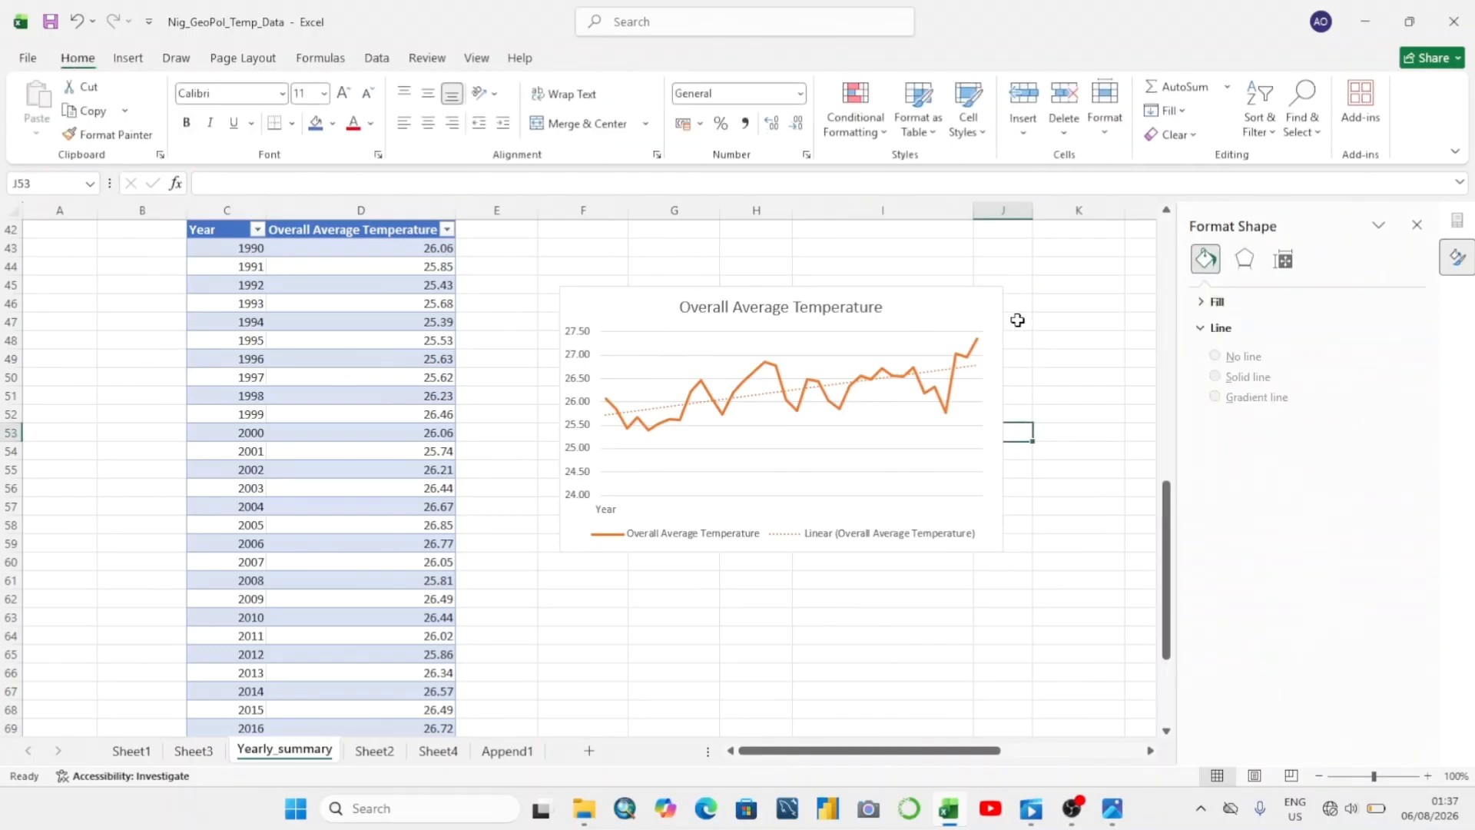
{"action": "left_click", "coordinate": [952, 309]}
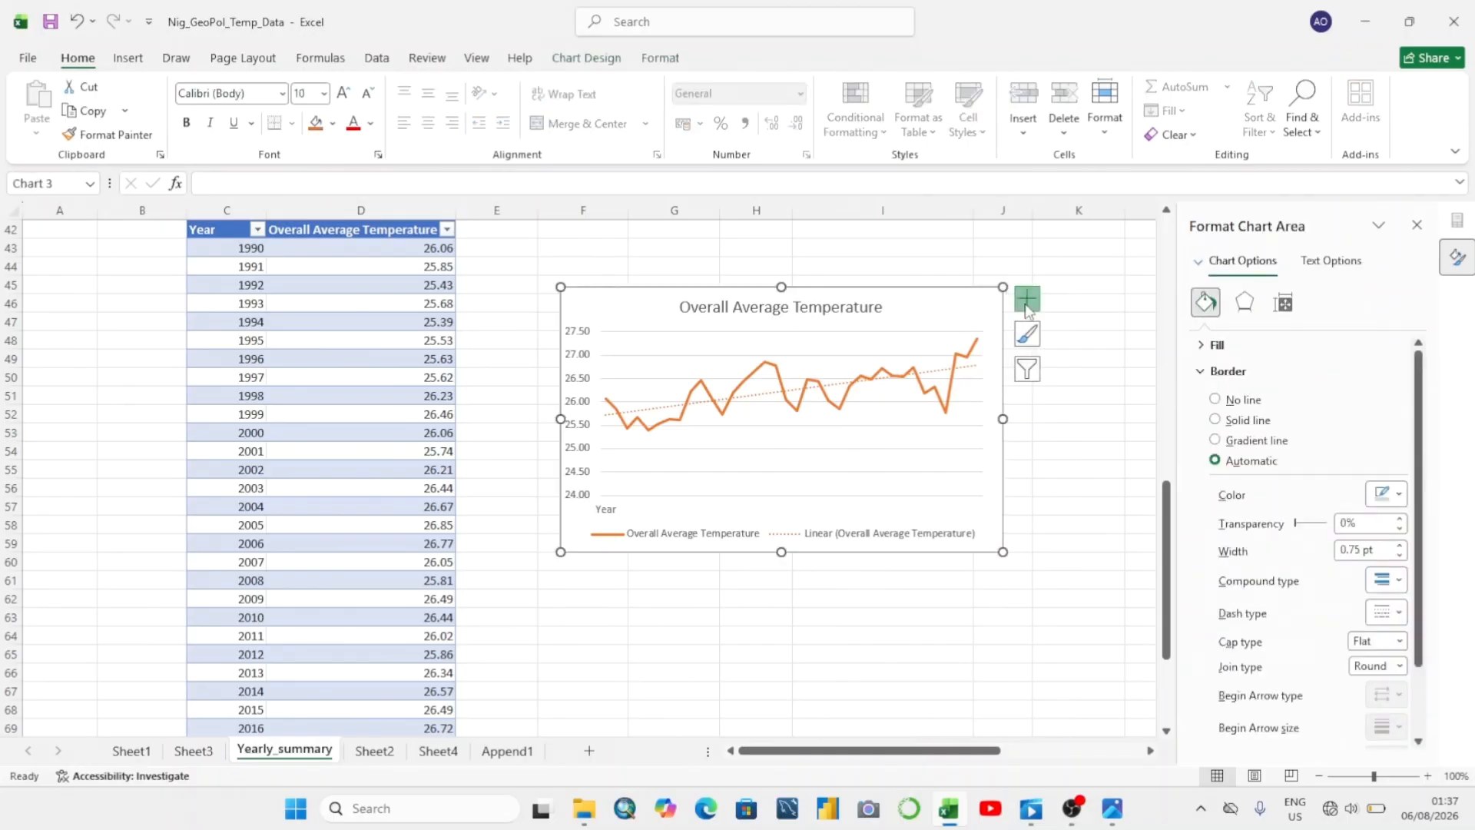
{"action": "left_click", "coordinate": [1027, 298]}
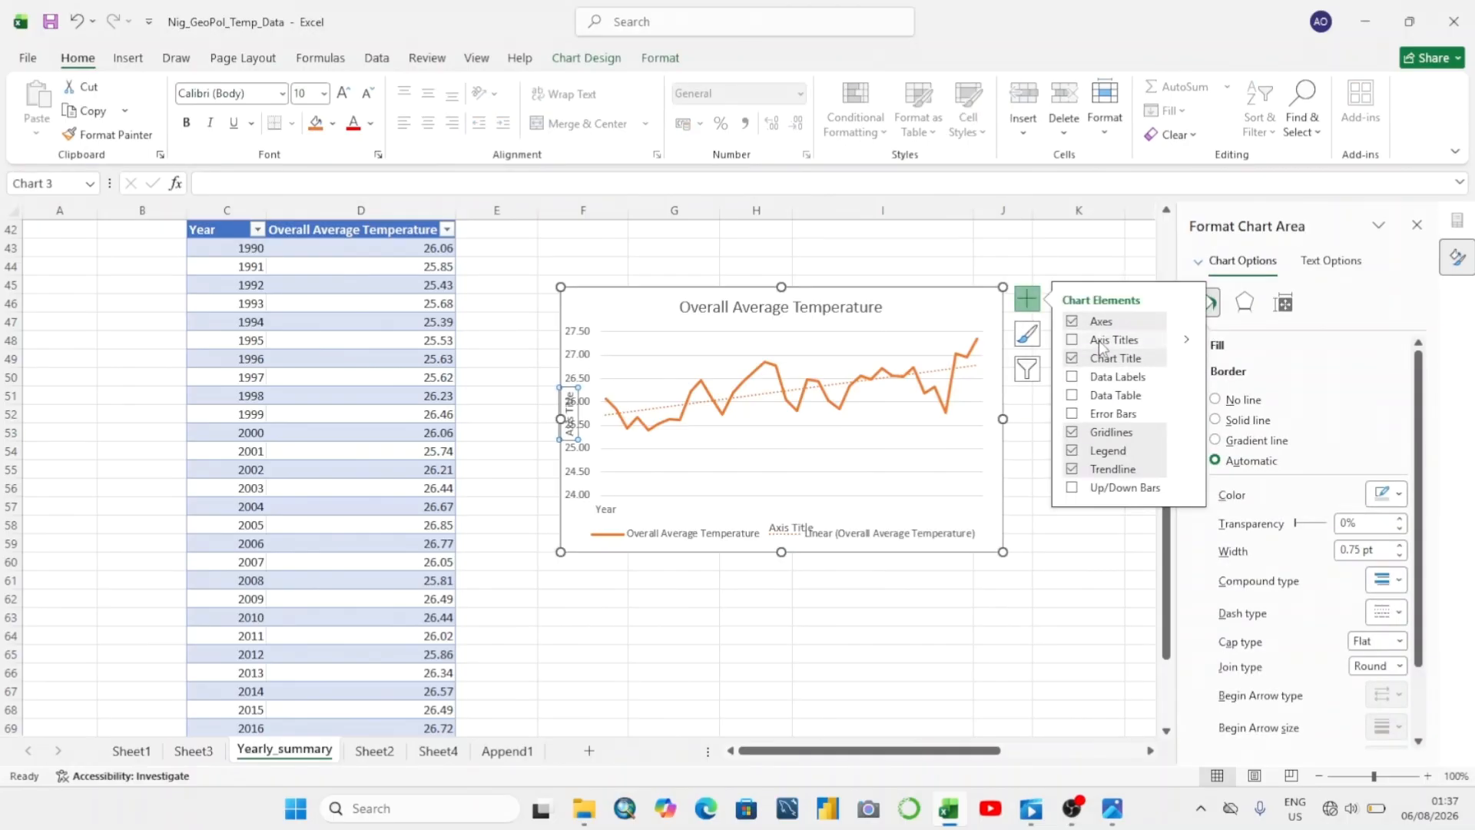
{"action": "left_click", "coordinate": [1076, 475]}
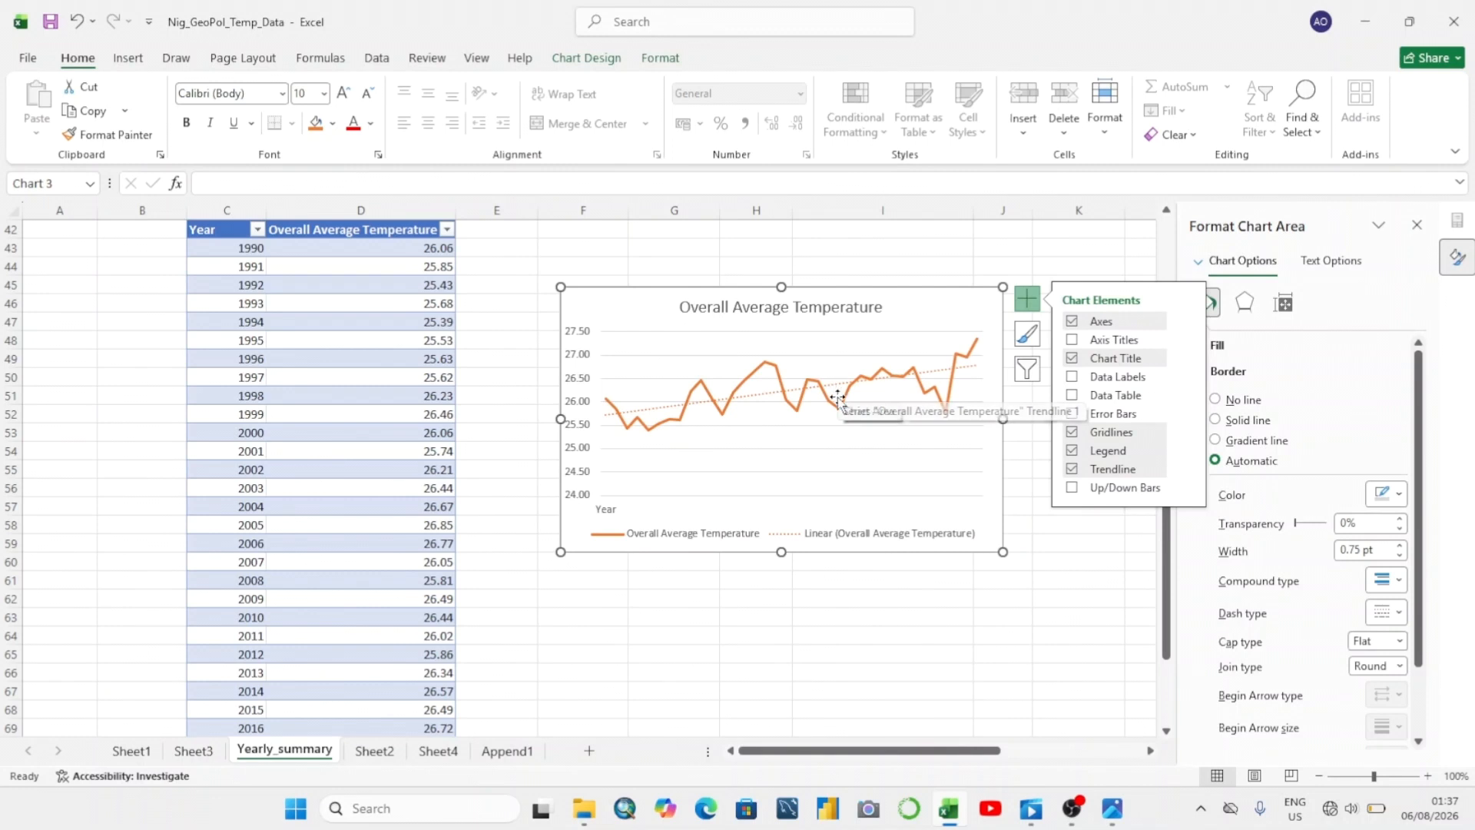
{"action": "left_click", "coordinate": [1053, 551]}
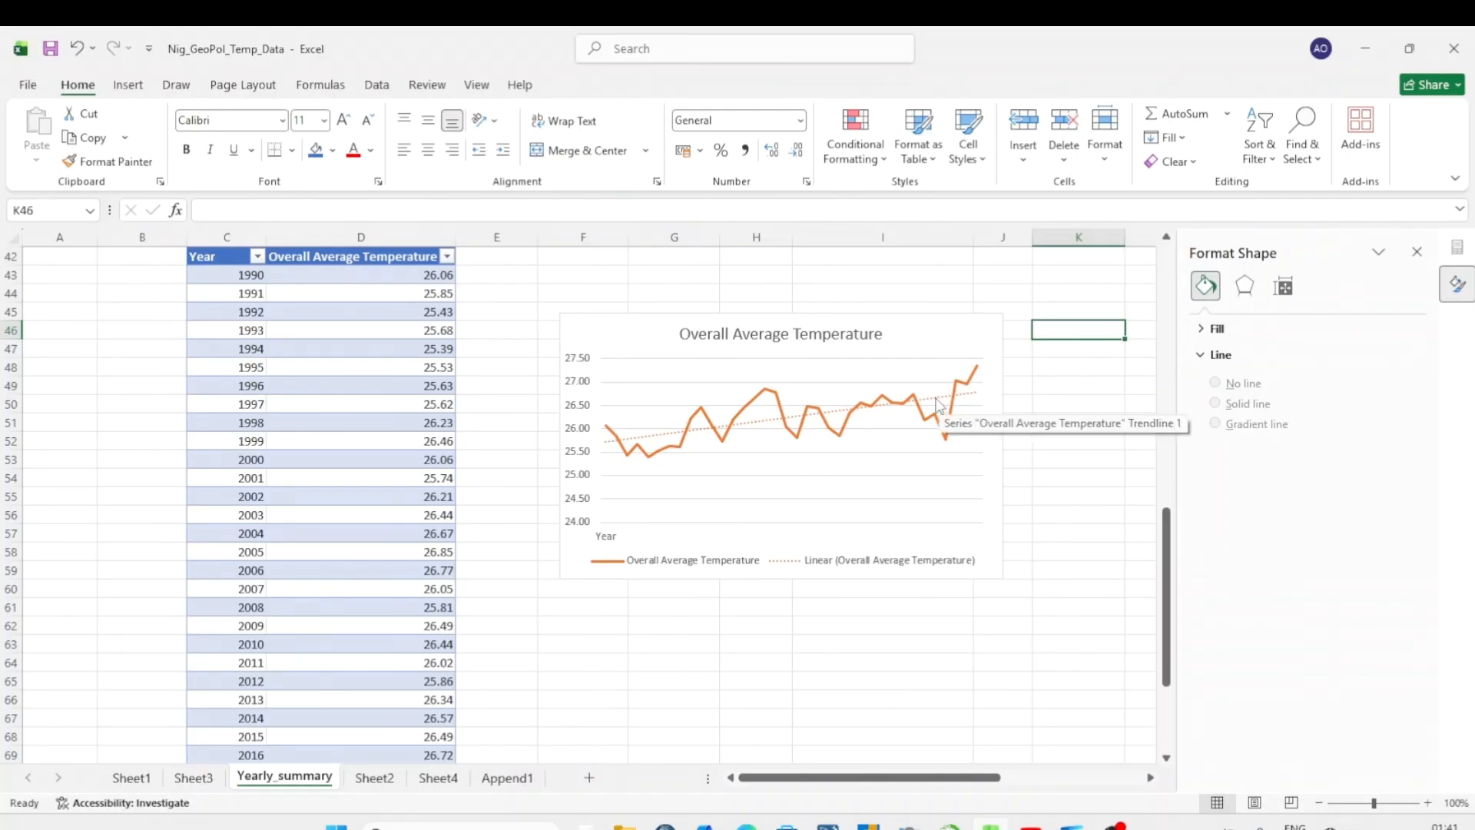
Display the equation and R-squared value for the chart's linear trendline, and move their label into the empty area below the lines
{"action": "left_click", "coordinate": [940, 401]}
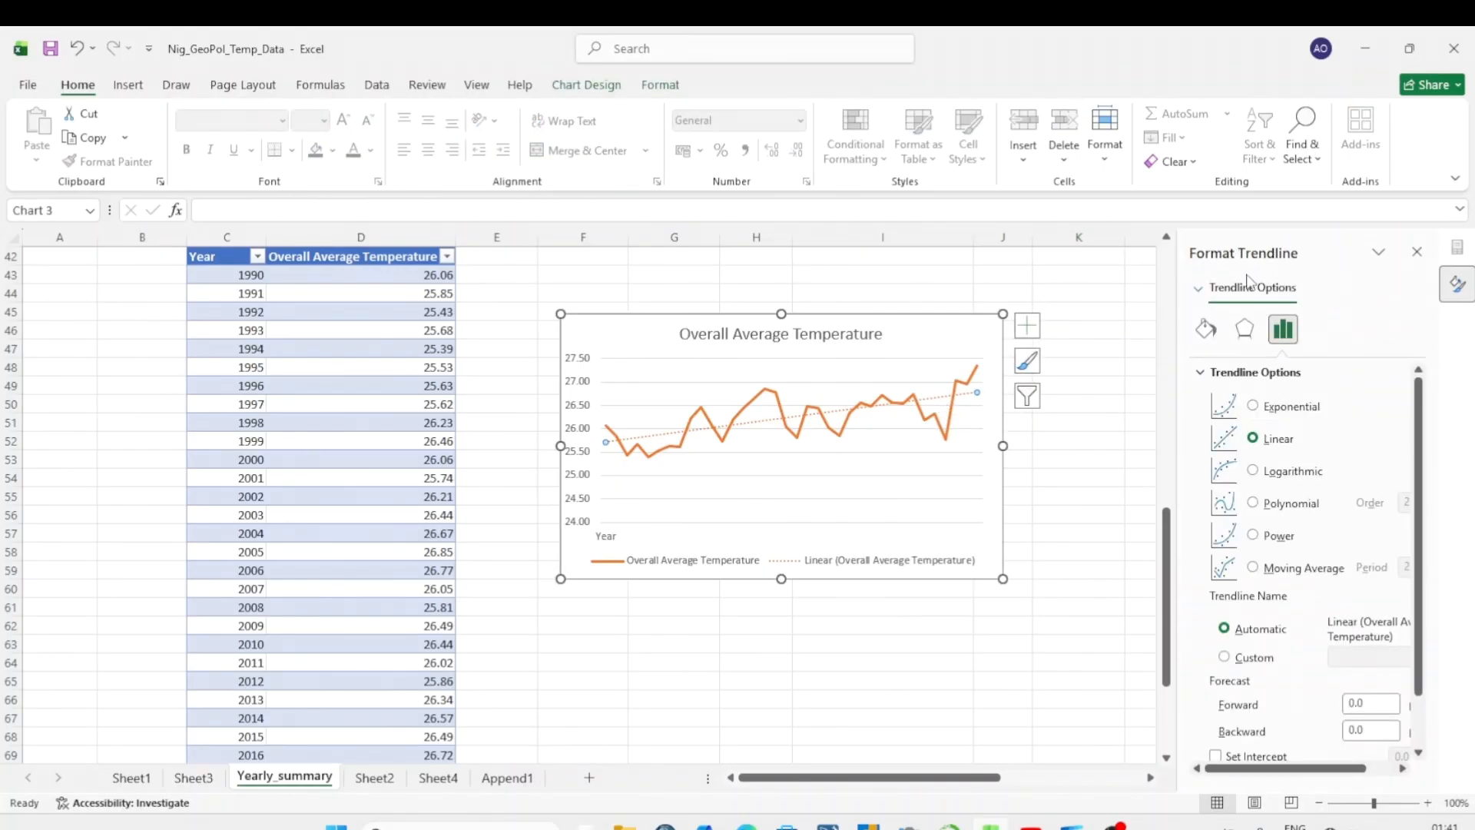
{"action": "scroll", "coordinate": [1218, 749], "scroll_direction": "down", "scroll_amount": 2}
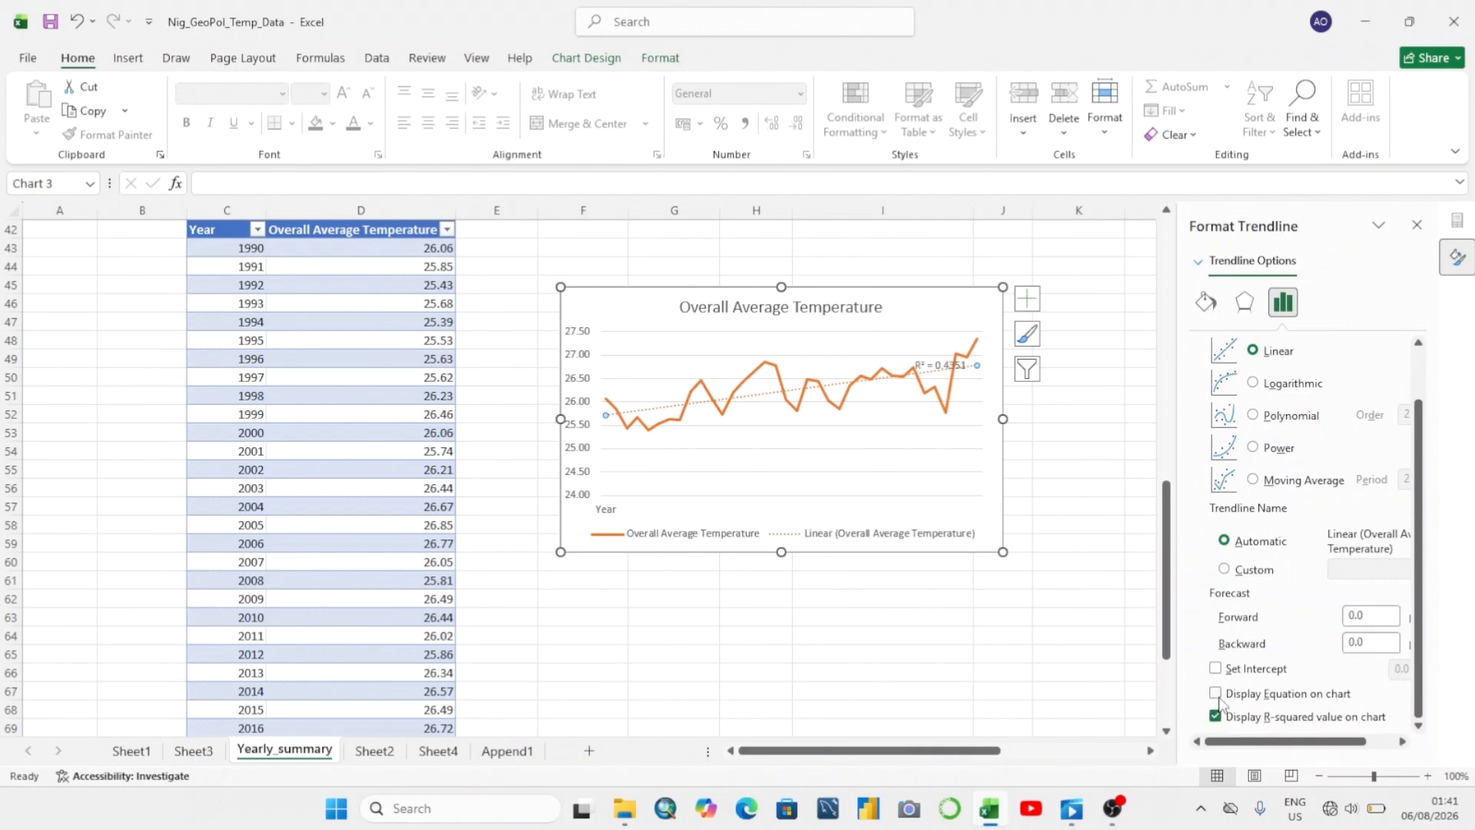
{"action": "left_click", "coordinate": [1216, 694]}
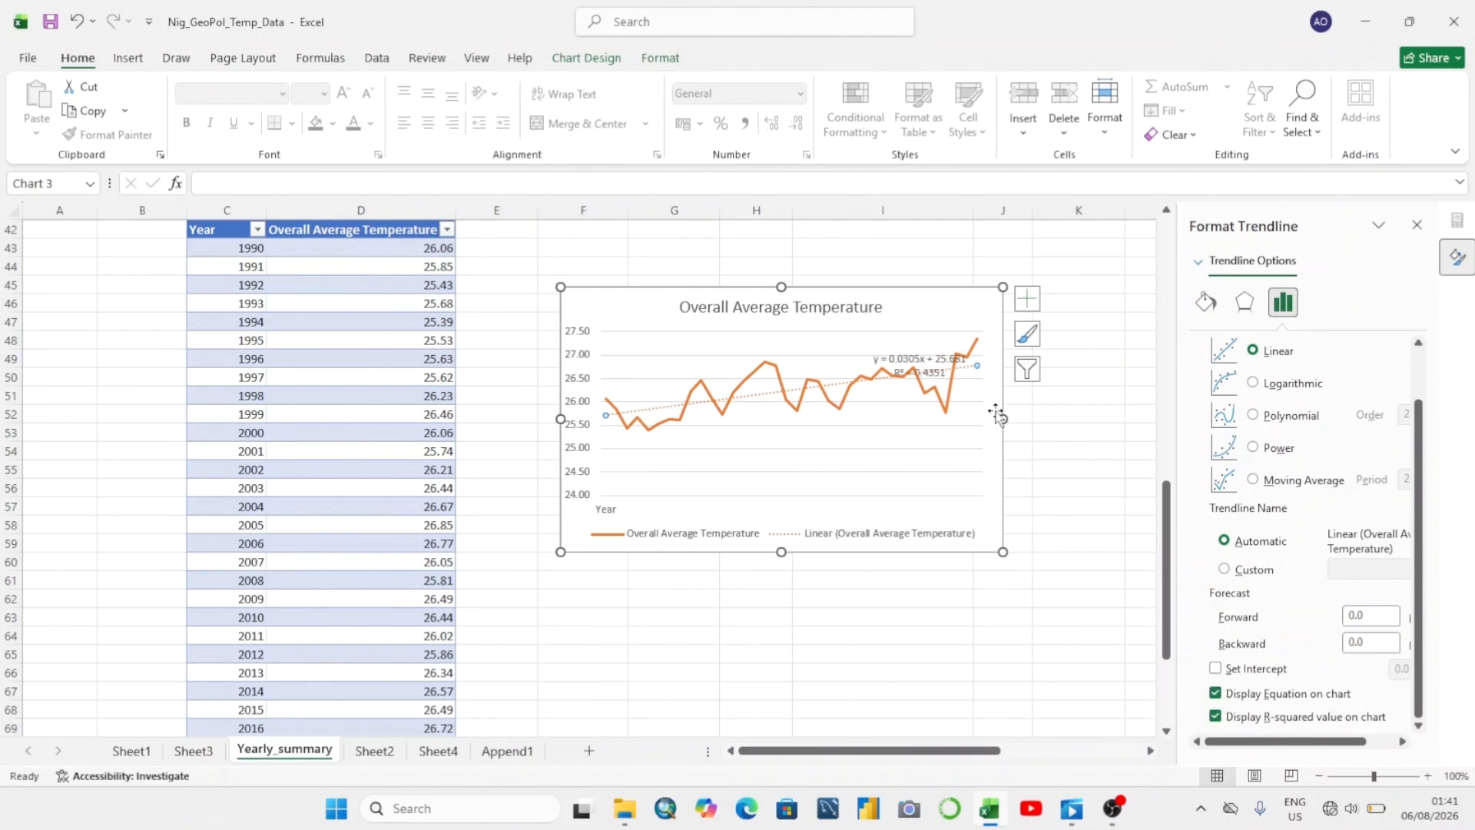
{"action": "left_click", "coordinate": [926, 367]}
{"action": "left_click_drag", "start_coordinate": [926, 368], "coordinate": [895, 470]}
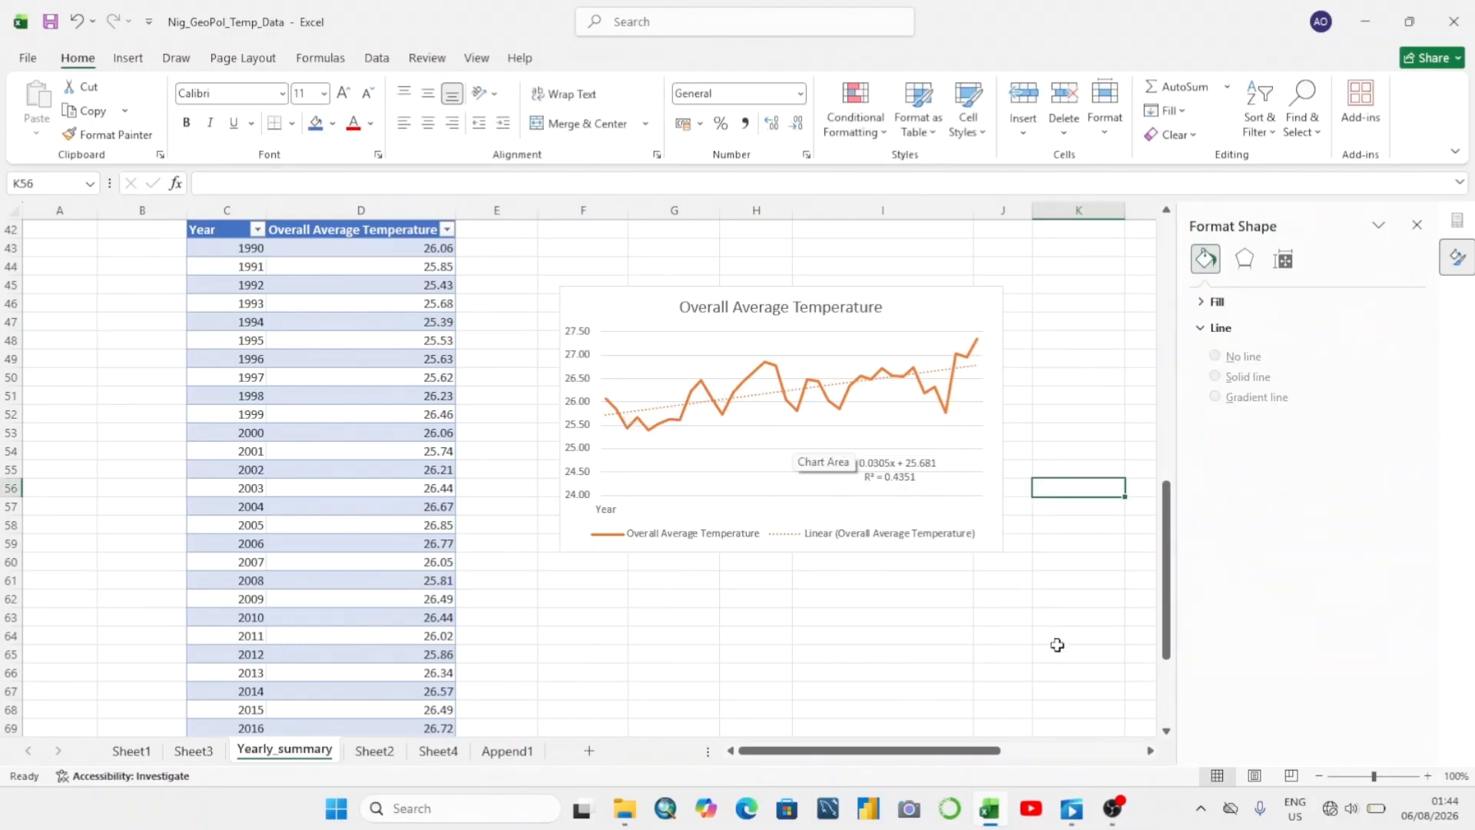
Insert a filled map chart from the City, State, Country and Total Warming(°C) table and accept sending its data to Bing
{"action": "left_click_drag", "start_coordinate": [1168, 533], "coordinate": [1168, 550]}
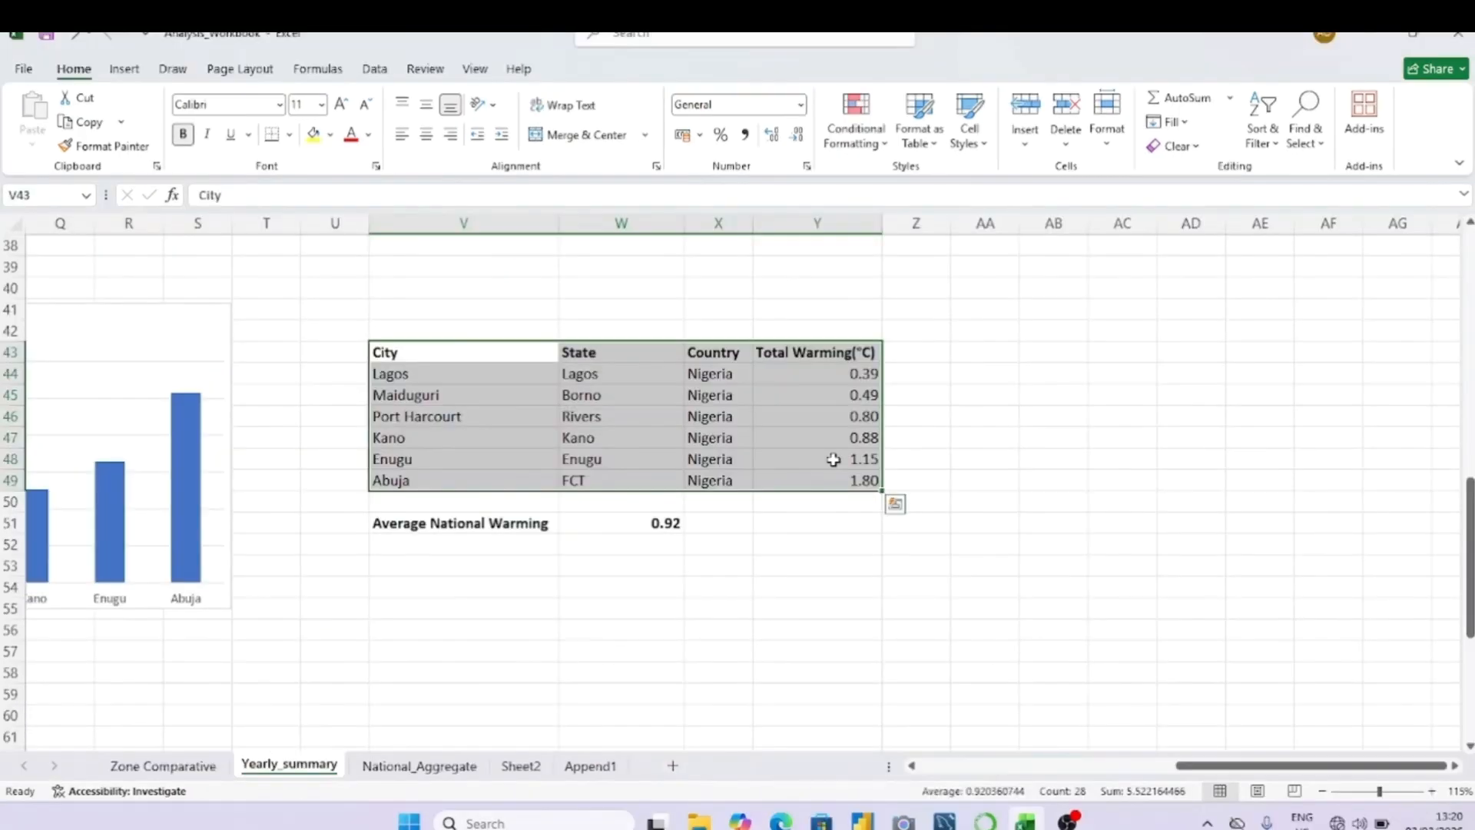
{"action": "left_click", "coordinate": [125, 69]}
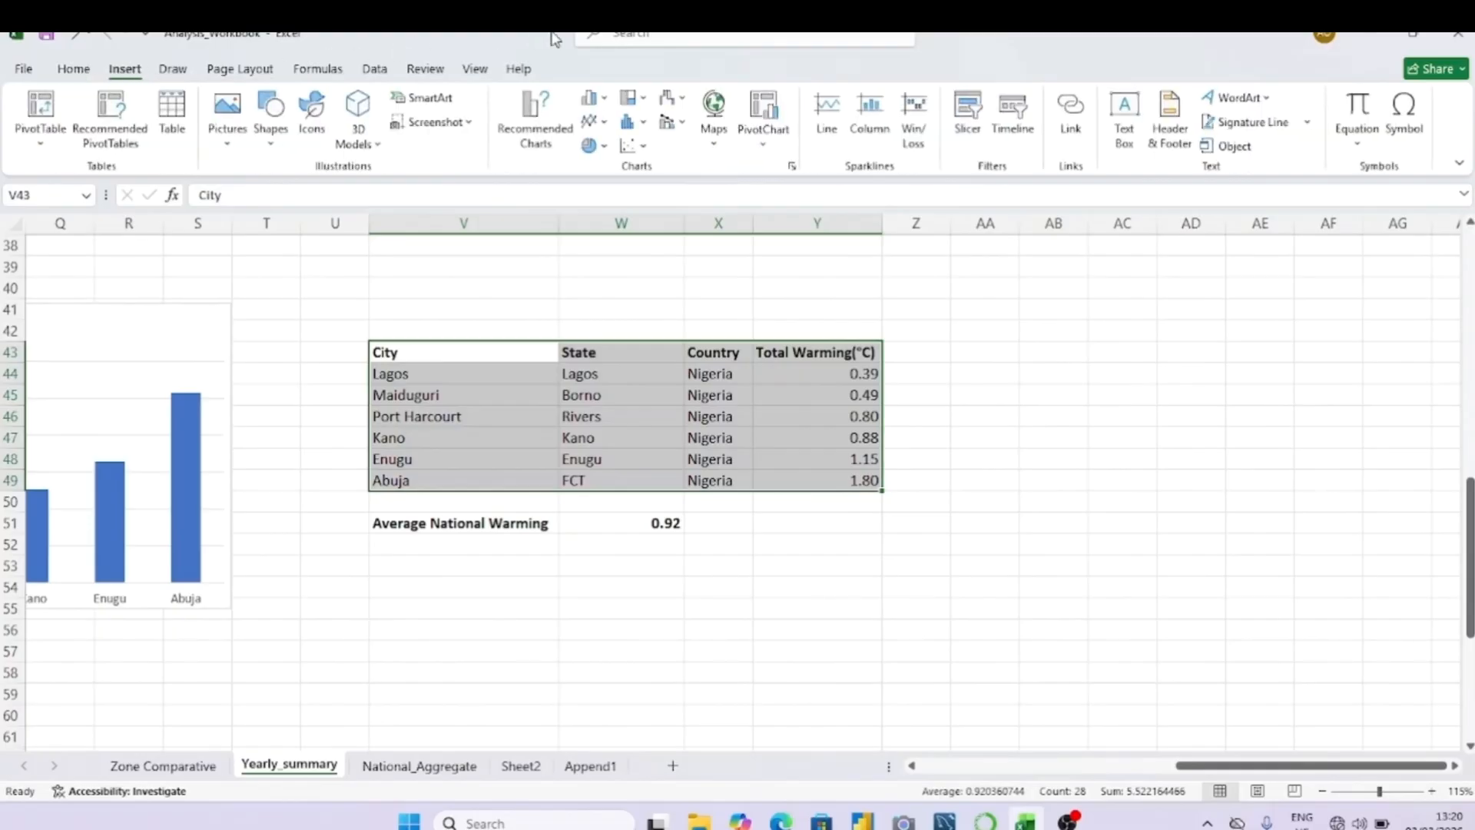
{"action": "left_click", "coordinate": [713, 127]}
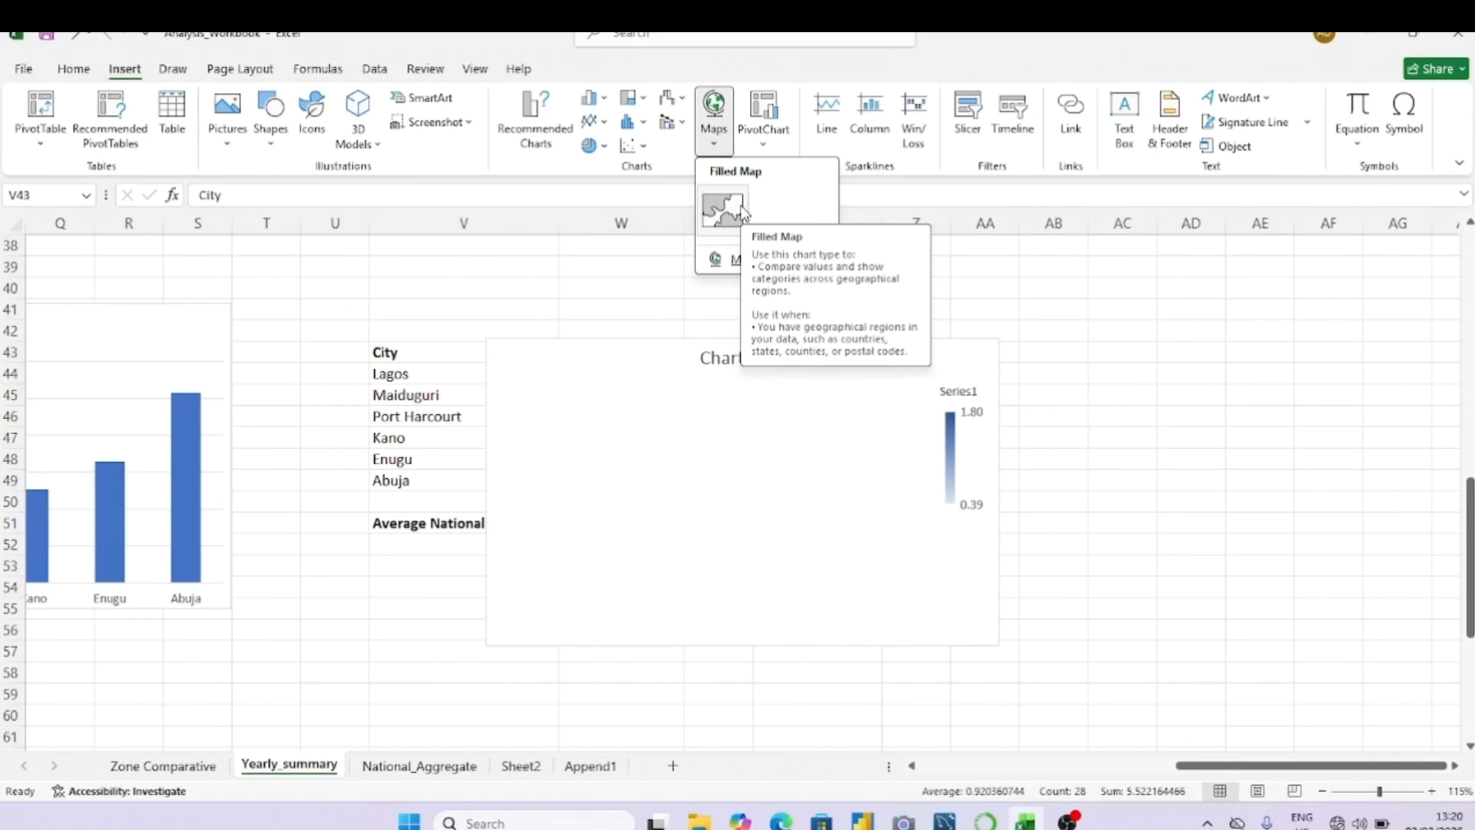
{"action": "left_click", "coordinate": [724, 209]}
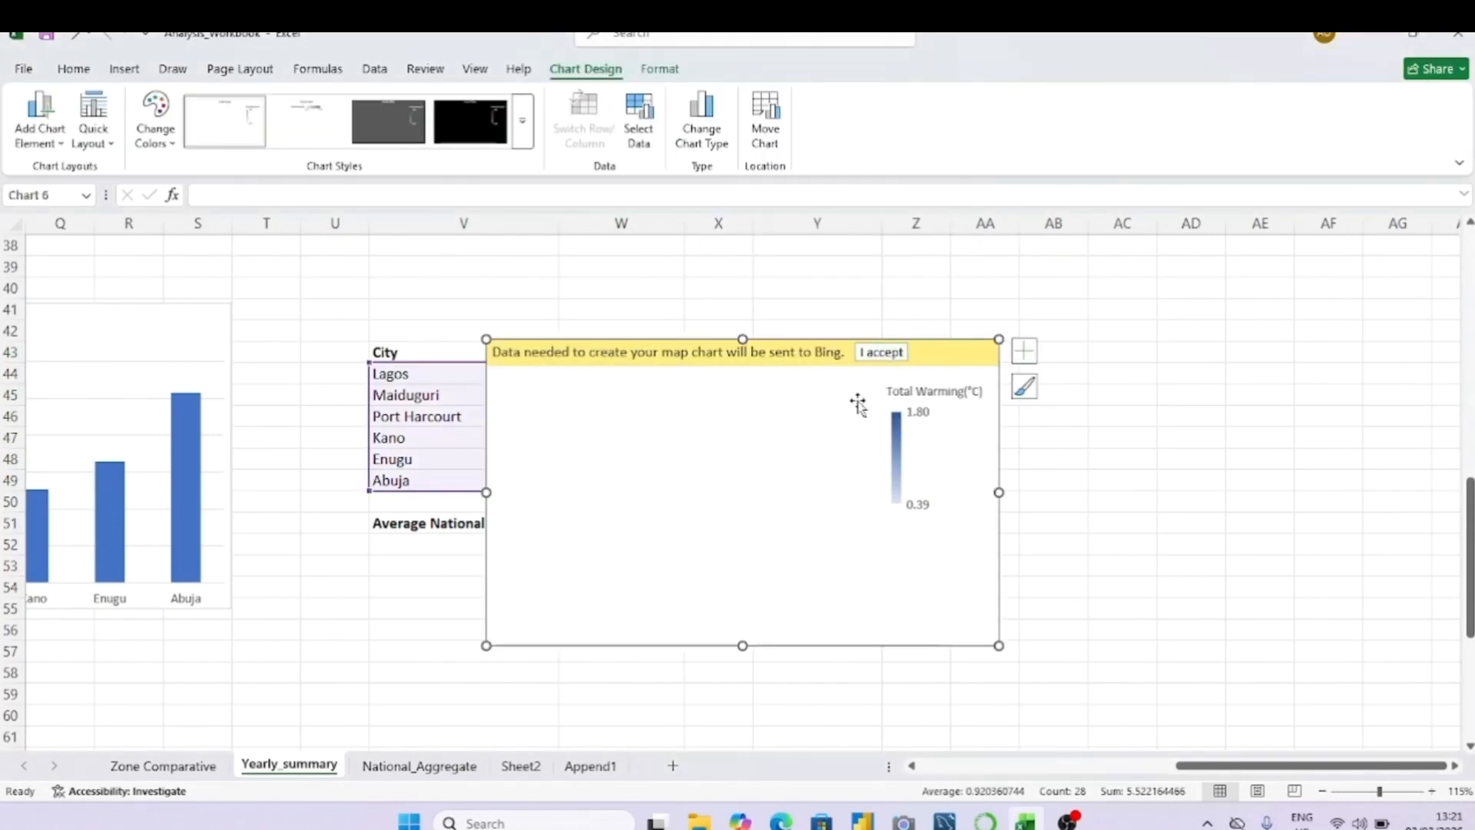
{"action": "left_click", "coordinate": [880, 352]}
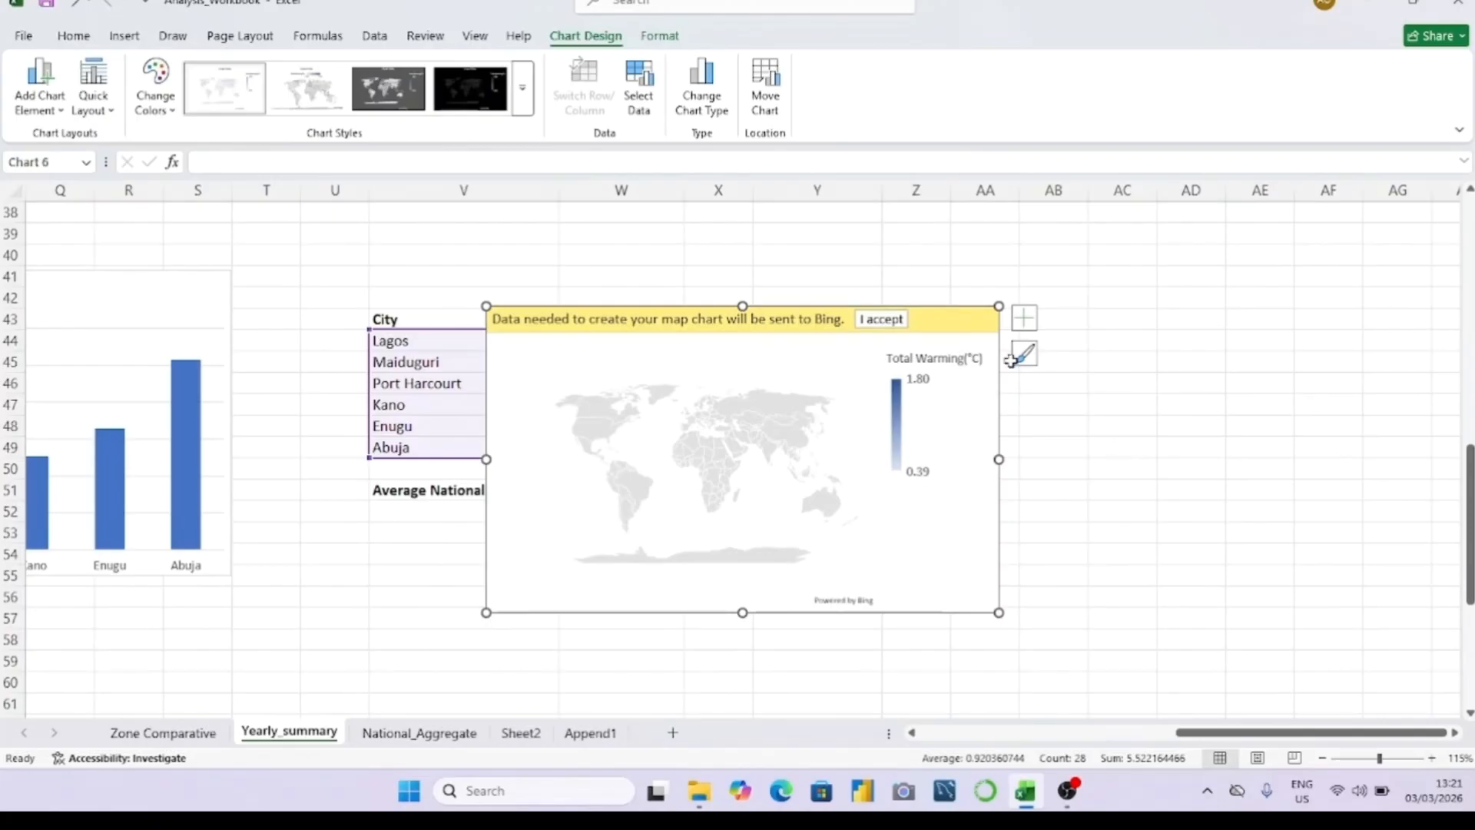
{"action": "left_click", "coordinate": [868, 322]}
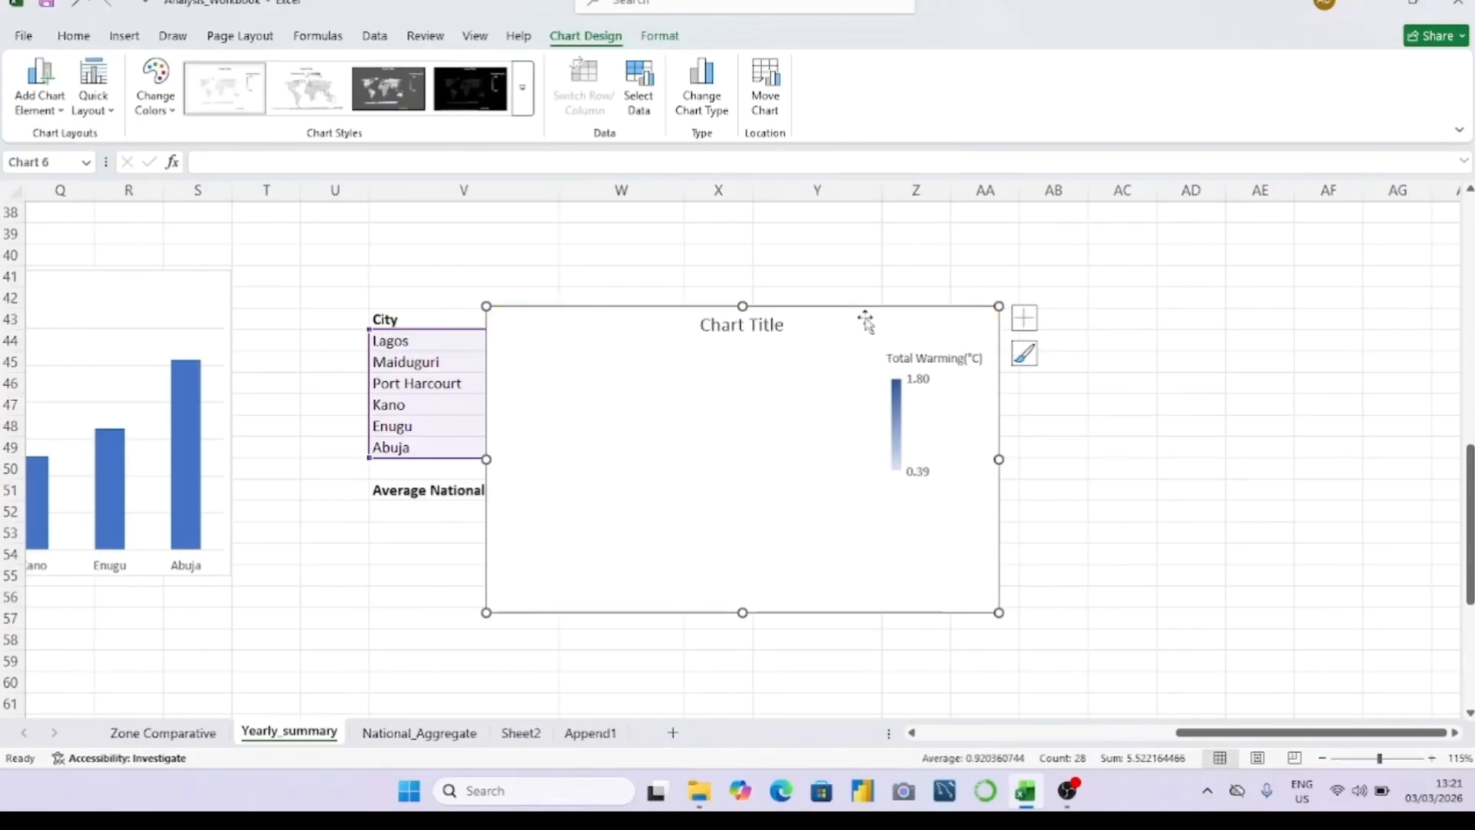